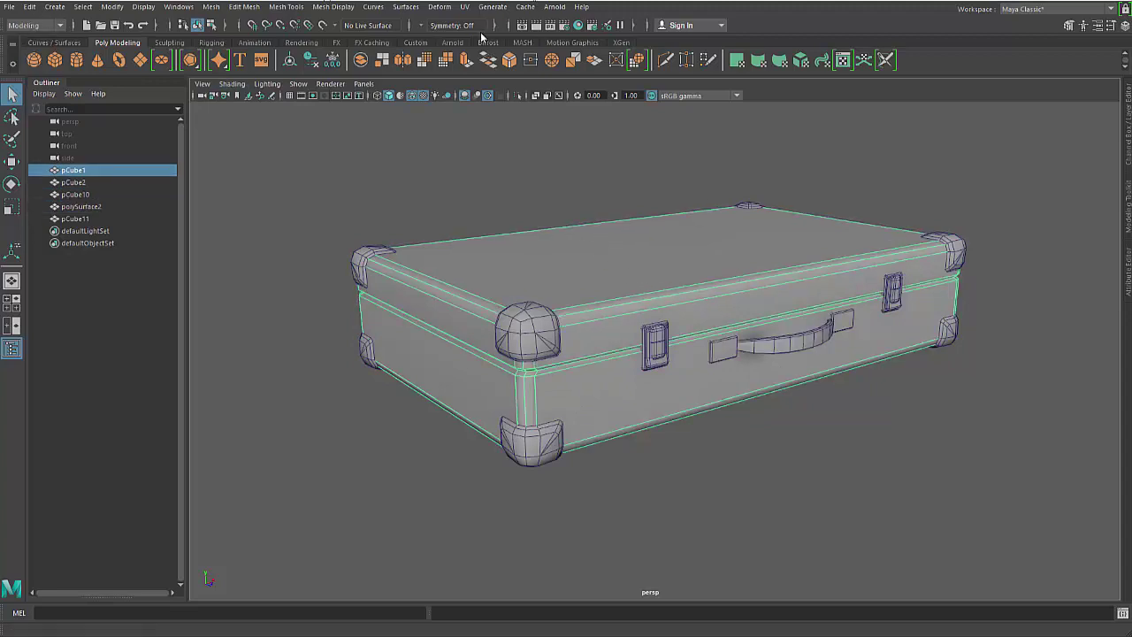
Open the UV Editor for the suitcase body and place its resized window beside the model.
click(464, 6)
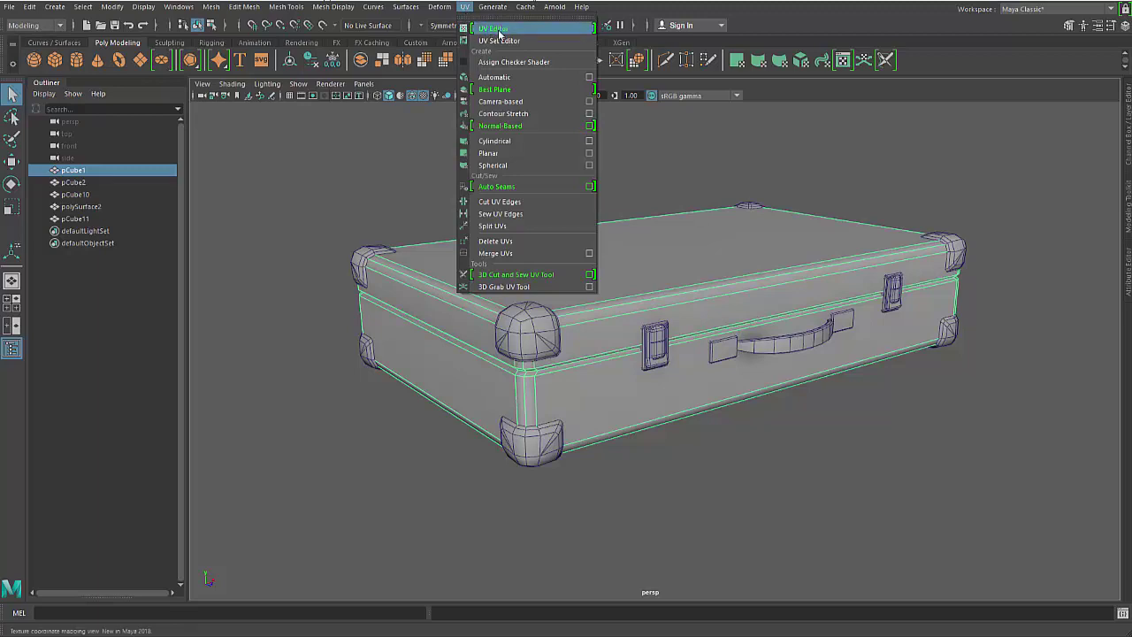
click(949, 57)
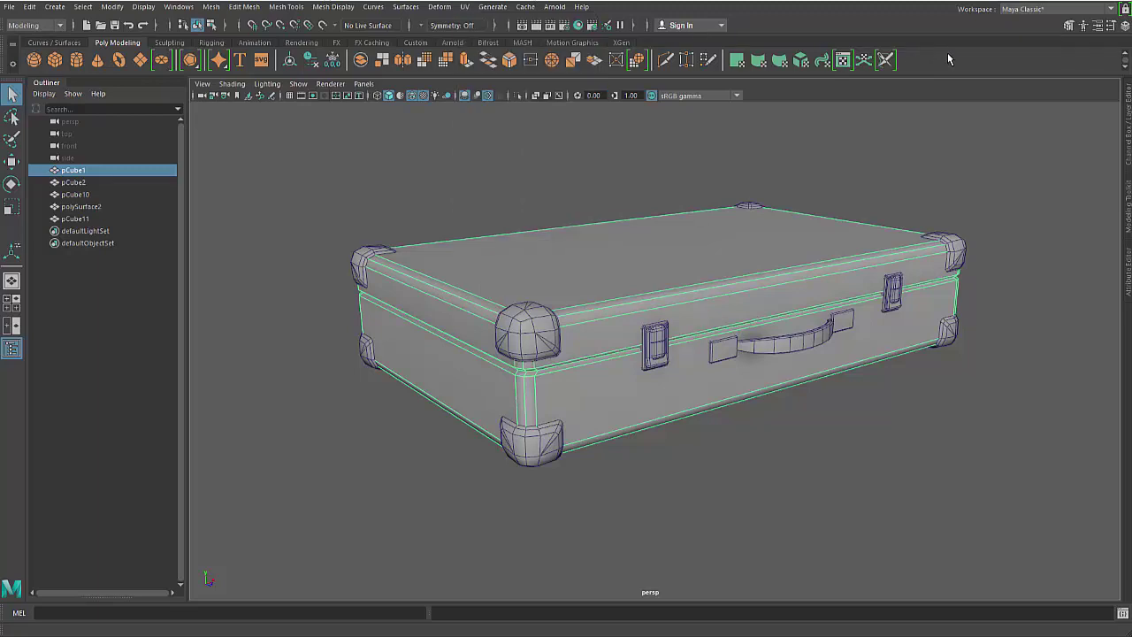
click(843, 61)
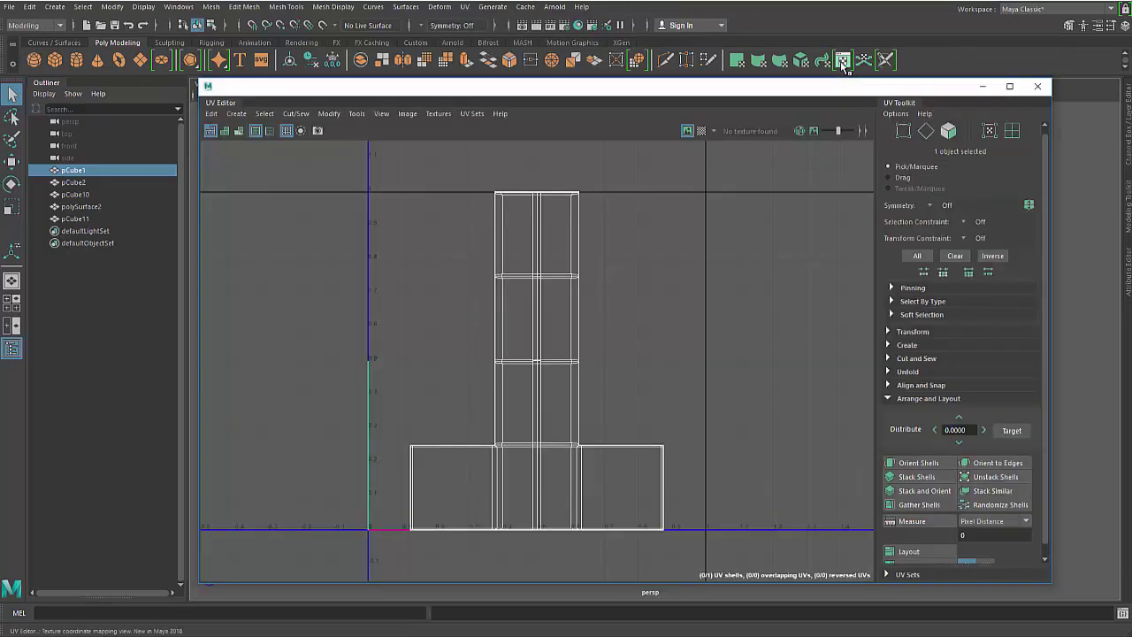
drag(702, 89, 629, 102)
mouse_move(799, 116)
mouse_down()
mouse_move(871, 92)
mouse_move(911, 124)
mouse_move(767, 128)
mouse_move(782, 128)
mouse_up()
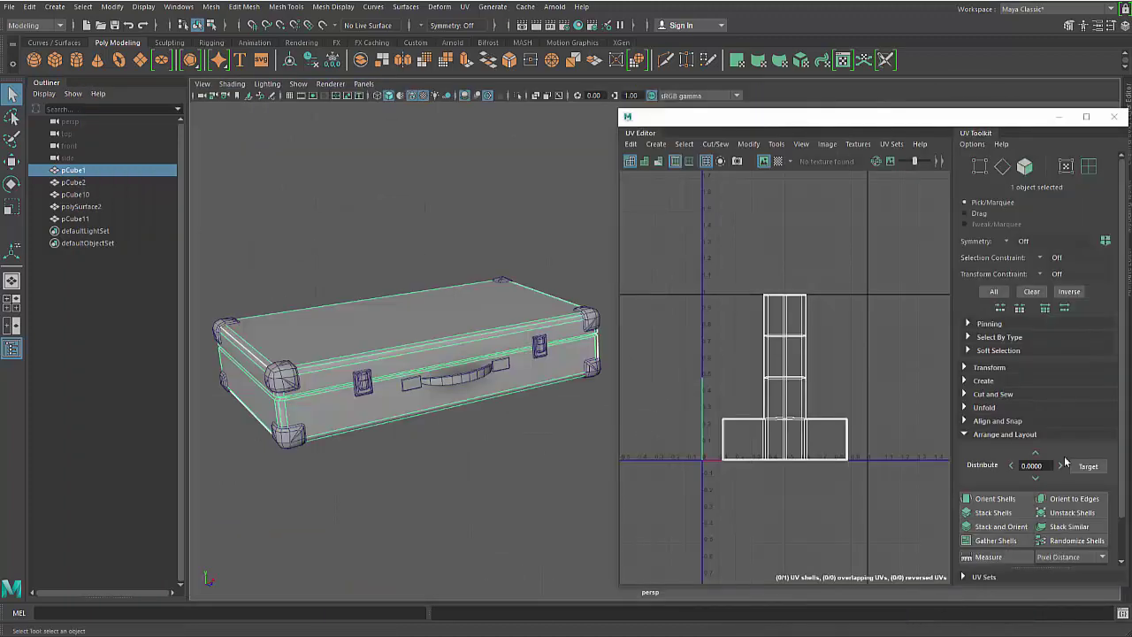
drag(834, 125, 827, 119)
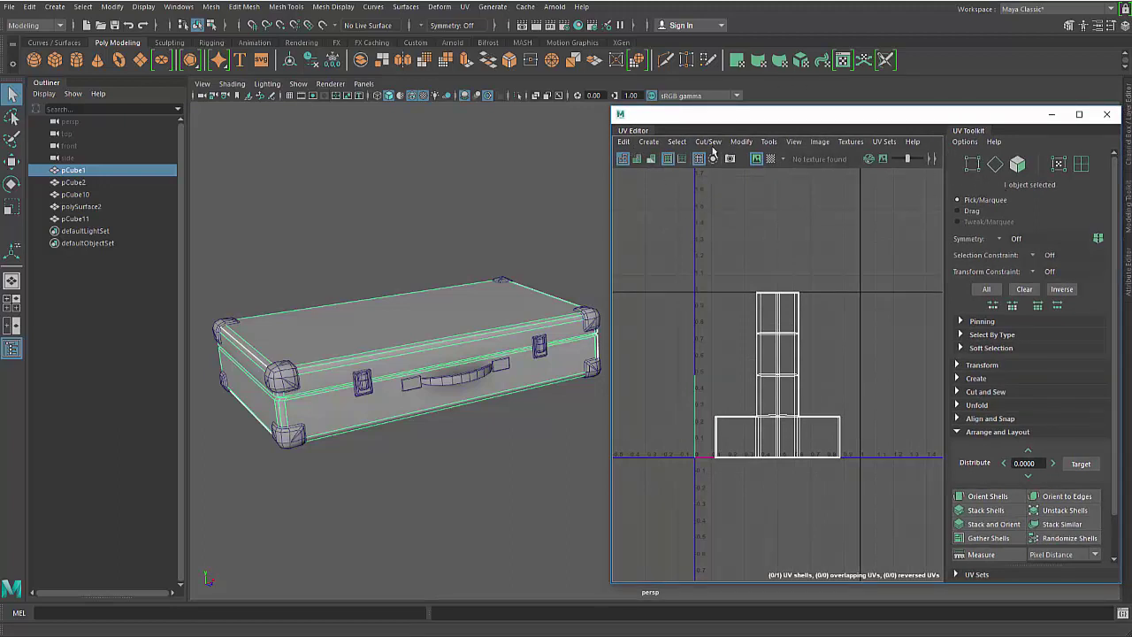
Collapse the Arrange and Layout section of the UV Toolkit.
scroll(1028, 433, down, 5)
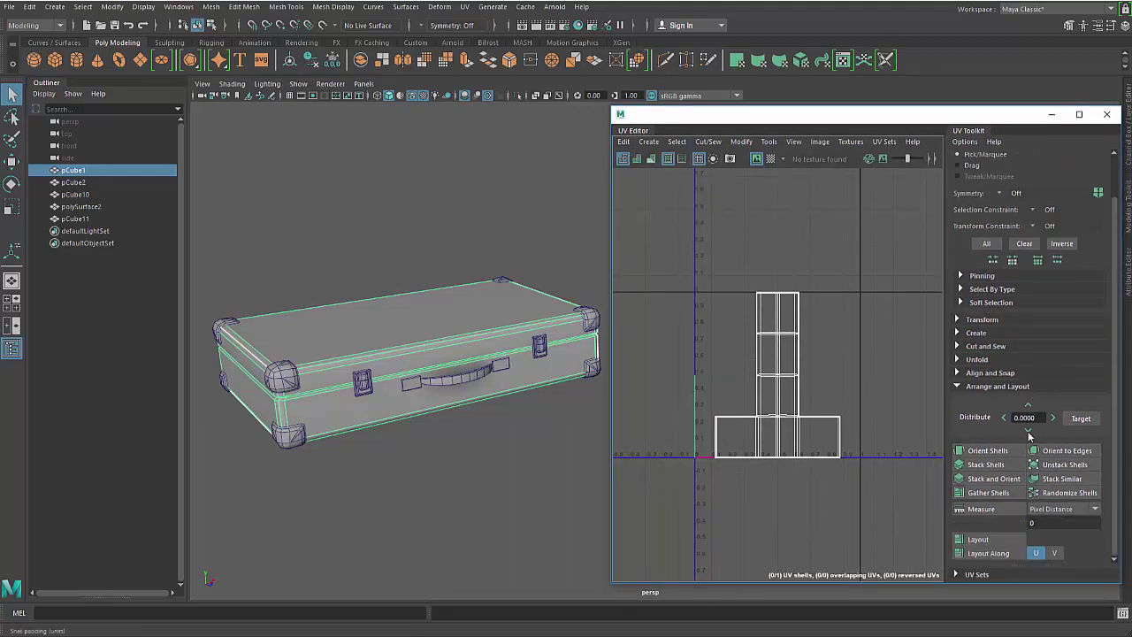
scroll(1029, 434, up, 5)
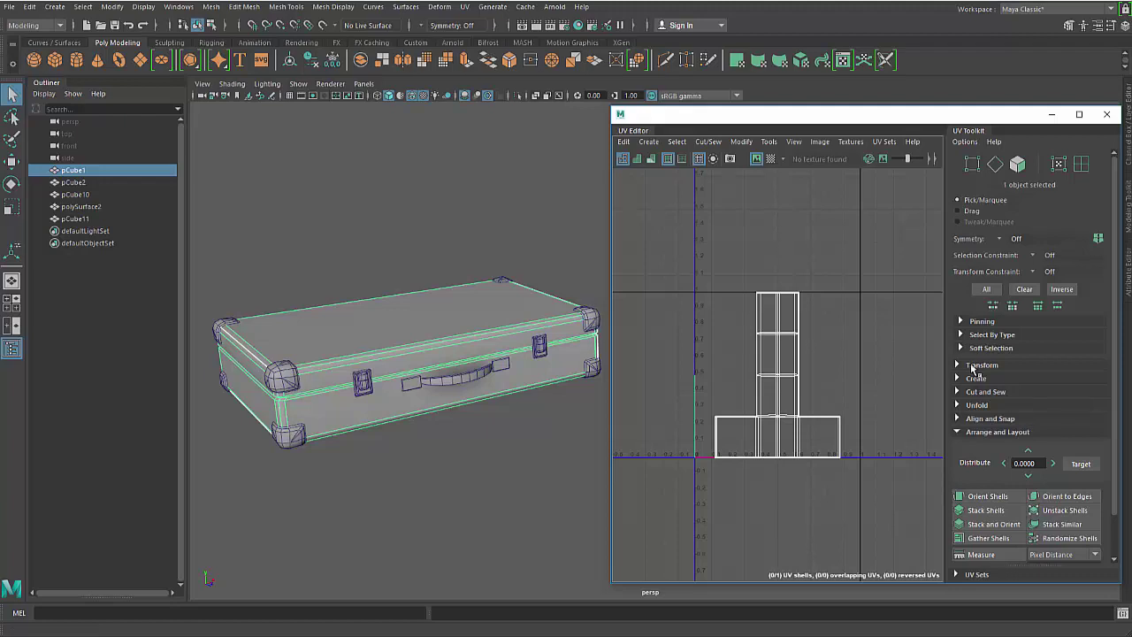
click(971, 431)
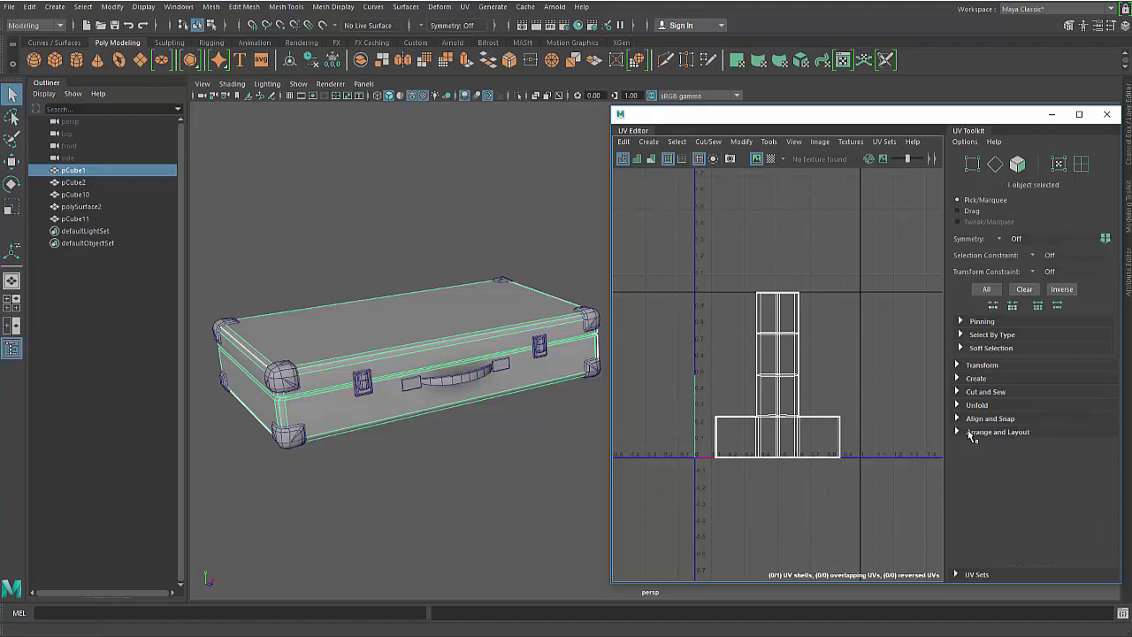
Select the uppermost UVs of the suitcase layout, view the available UV commands, and return to selecting the whole suitcase body.
right_click(843, 273)
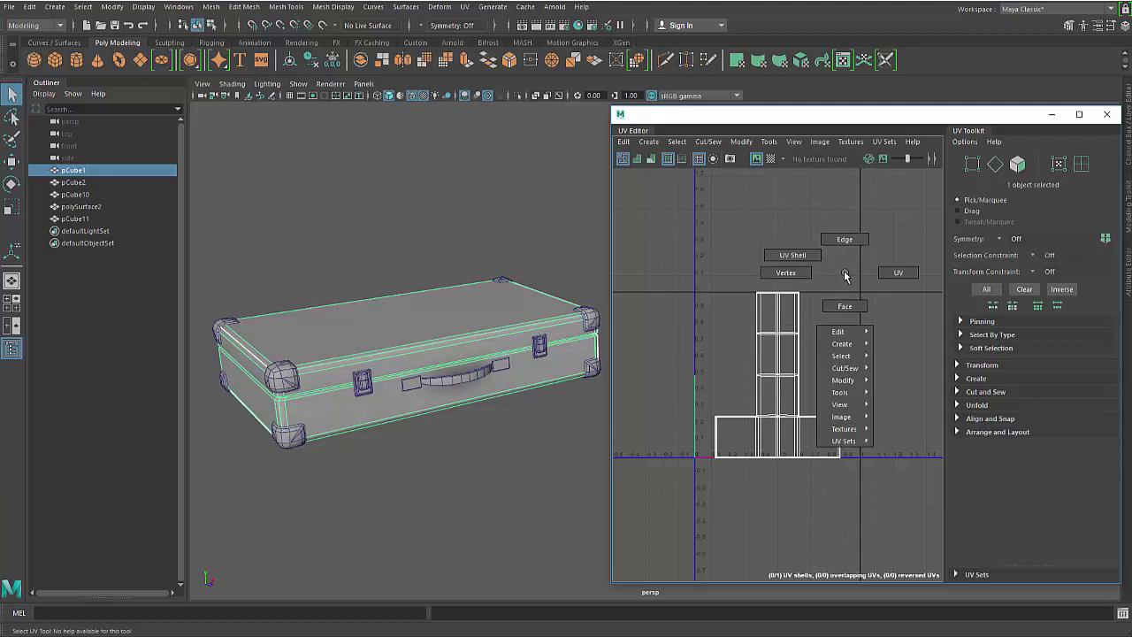
shift+right_click(844, 271)
right_click(837, 278)
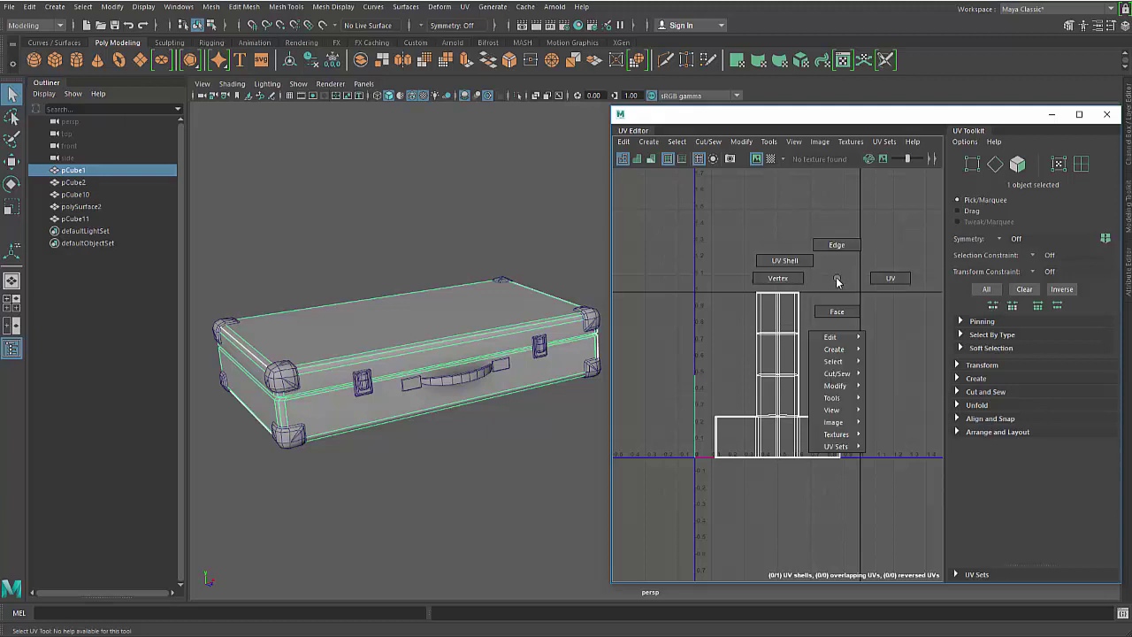
right_drag(836, 278, 863, 289)
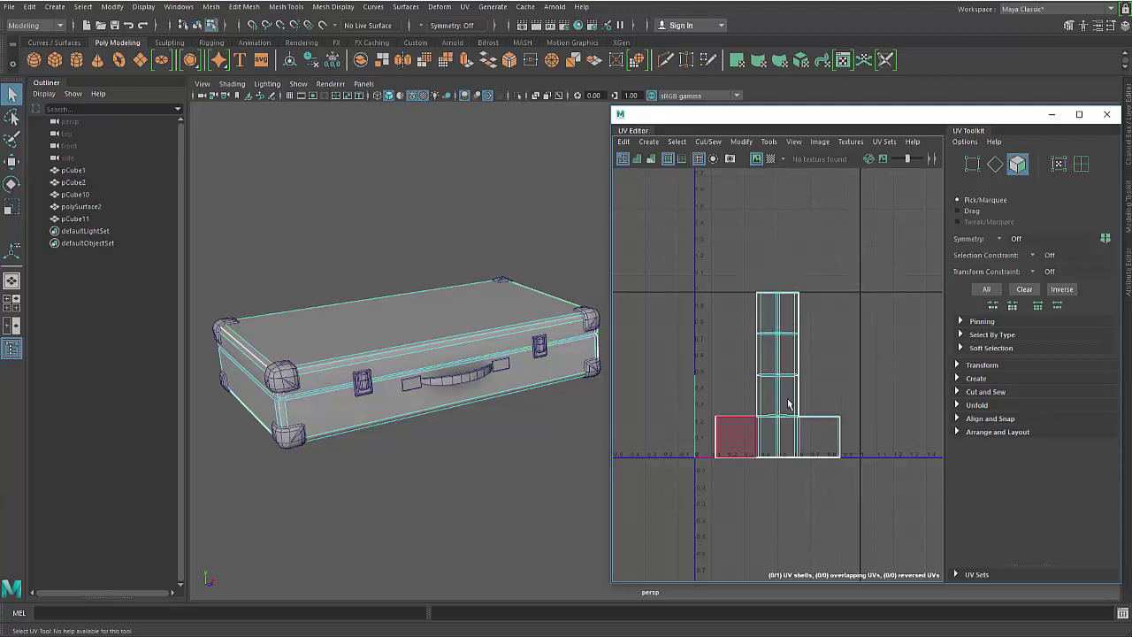
drag(736, 356, 736, 355)
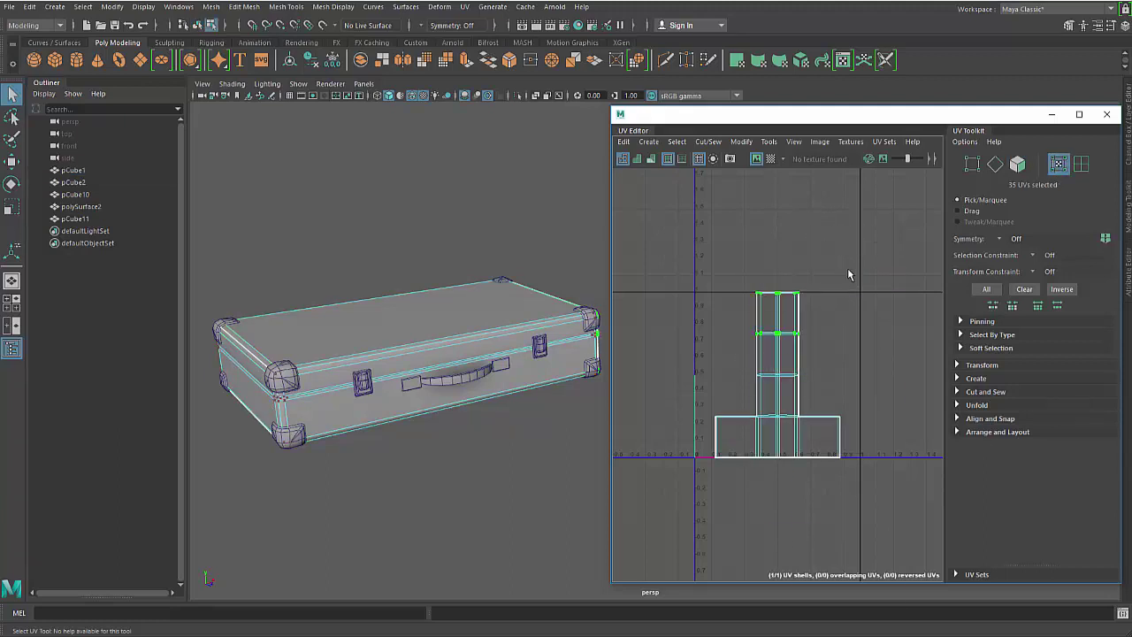
shift+right_drag(848, 275, 848, 274)
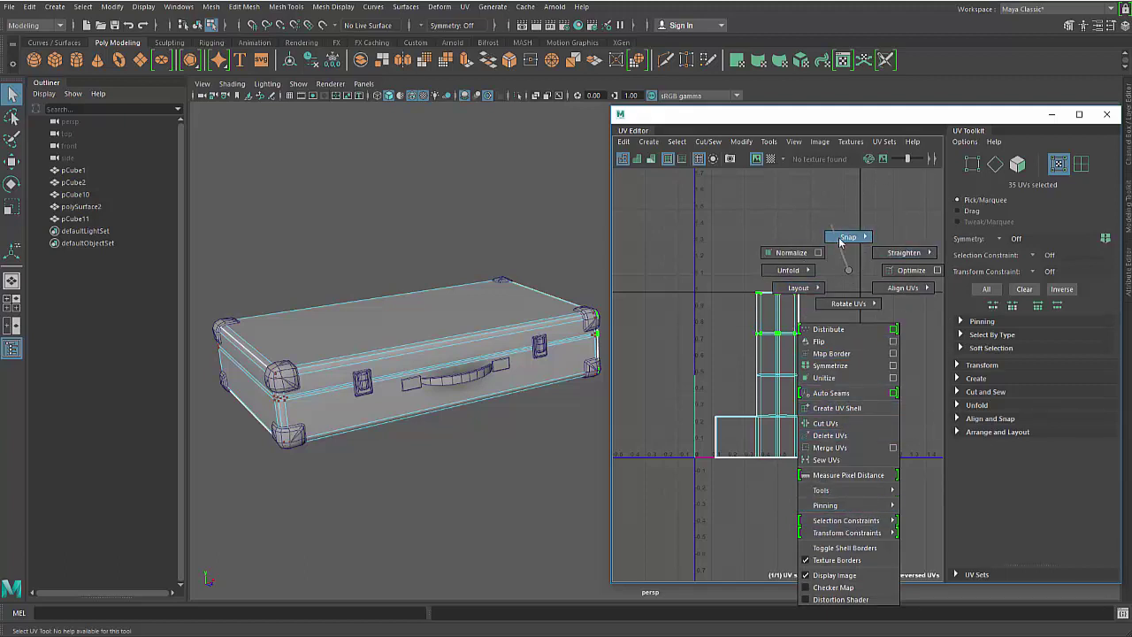
click(806, 279)
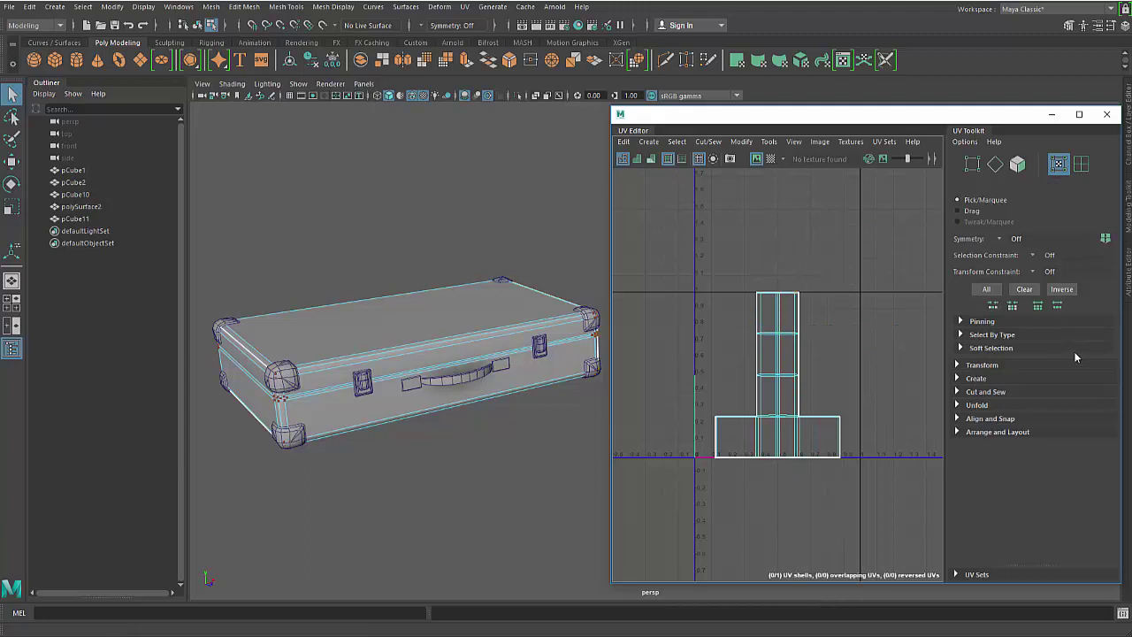
click(510, 352)
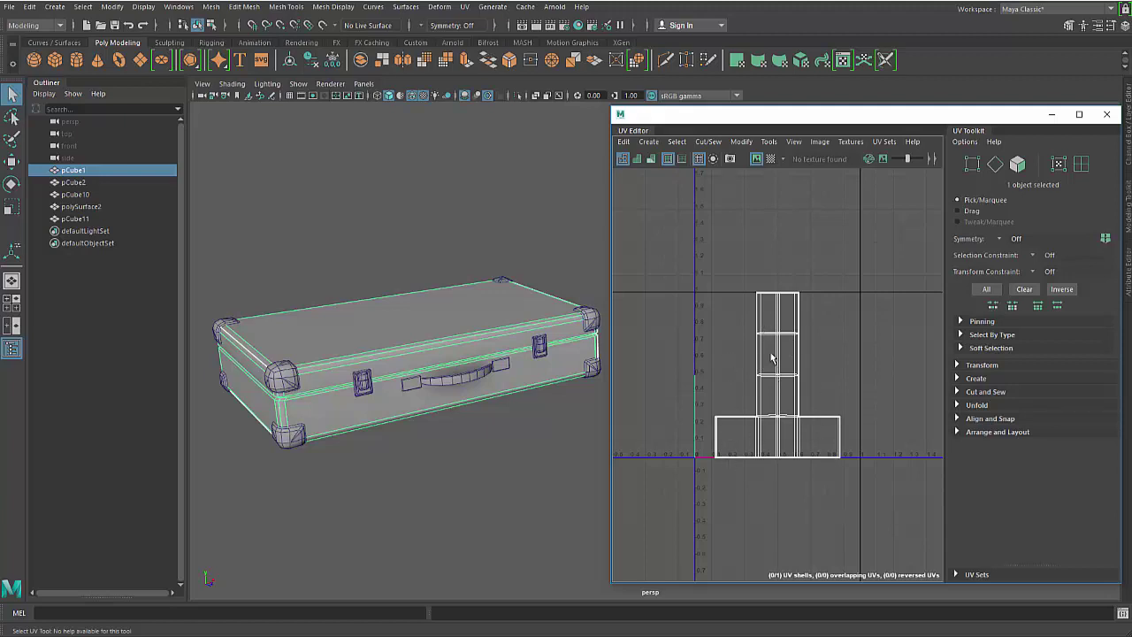
Switch the UV shells of the suitcase body from wireframe to shaded display.
click(638, 160)
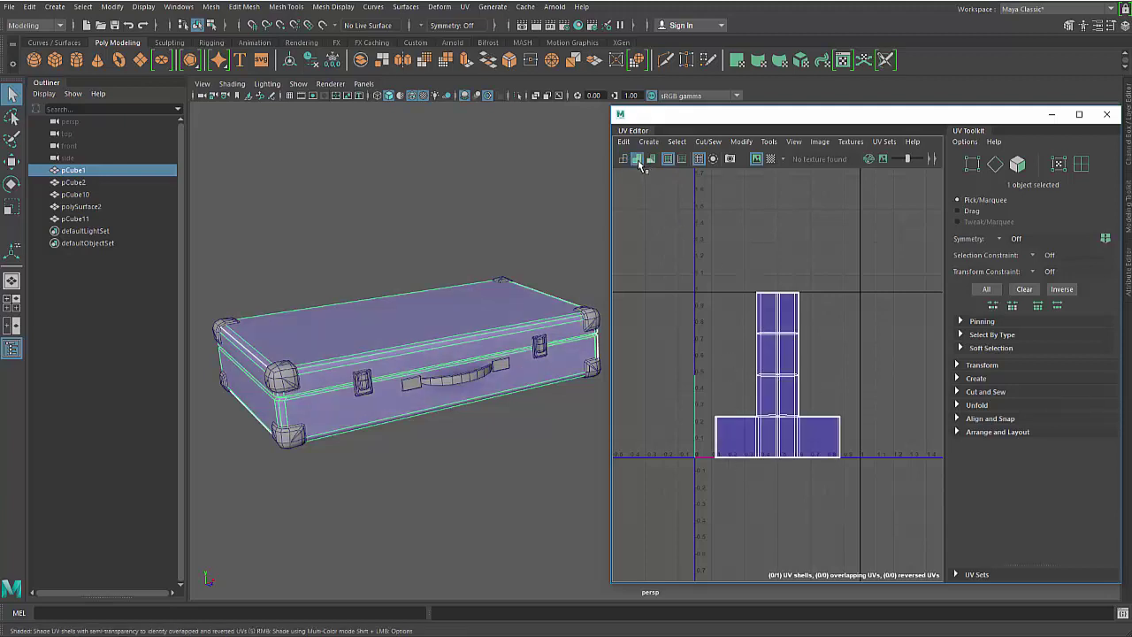
scroll(853, 318, up, 3)
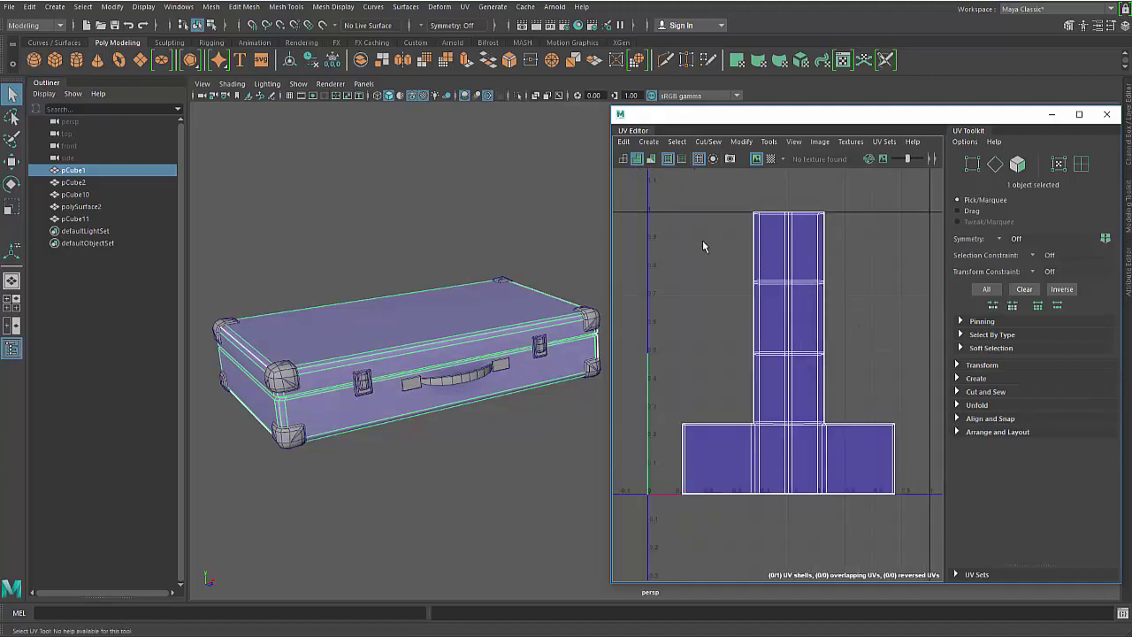
click(636, 158)
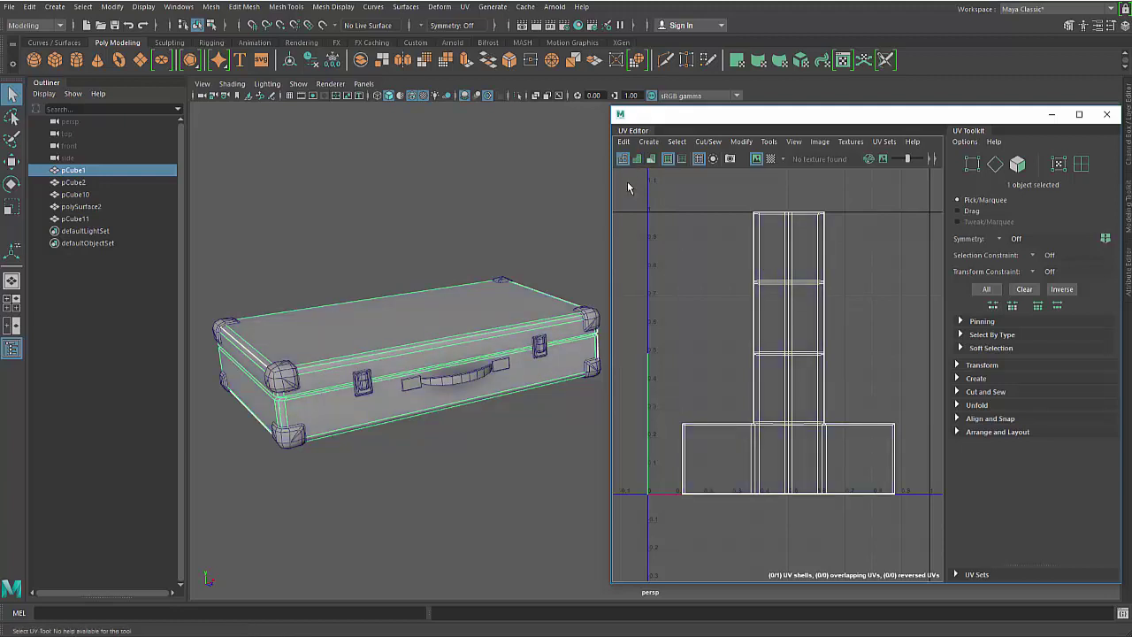
click(636, 159)
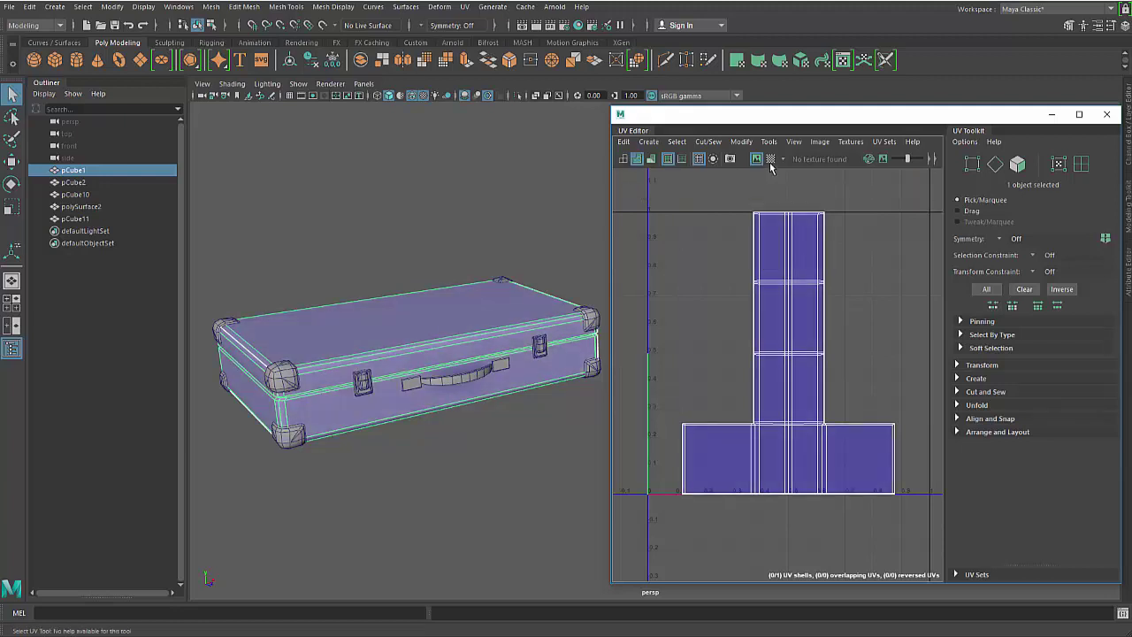
Preview the checker map to examine texture distortion on the suitcase body, and turn the checker off again.
click(770, 159)
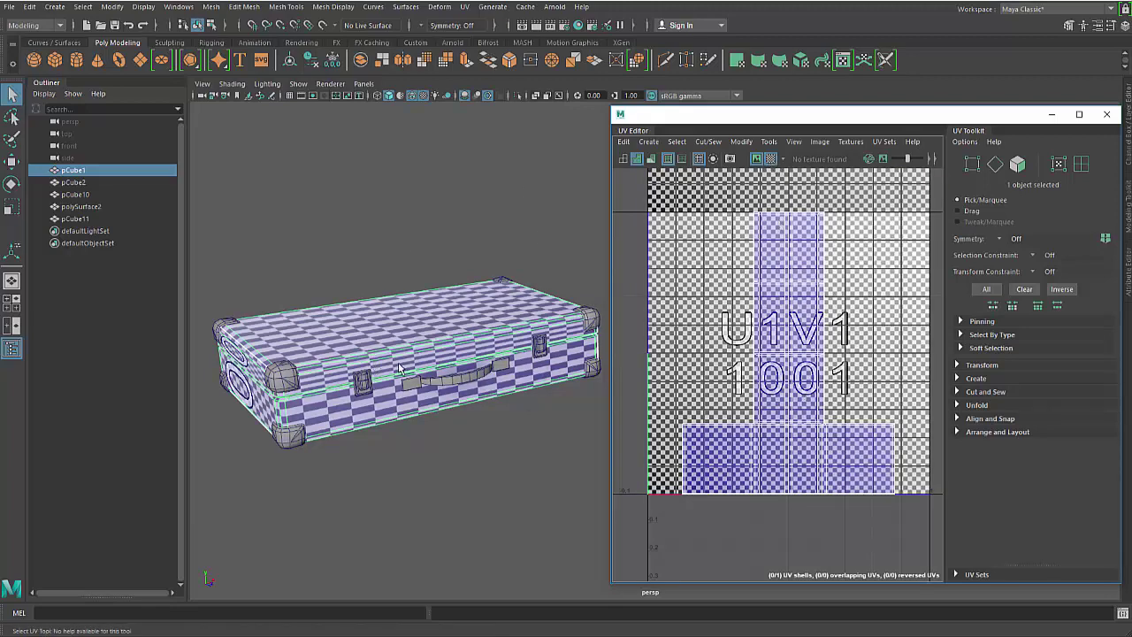
alt+drag(480, 253, 468, 275)
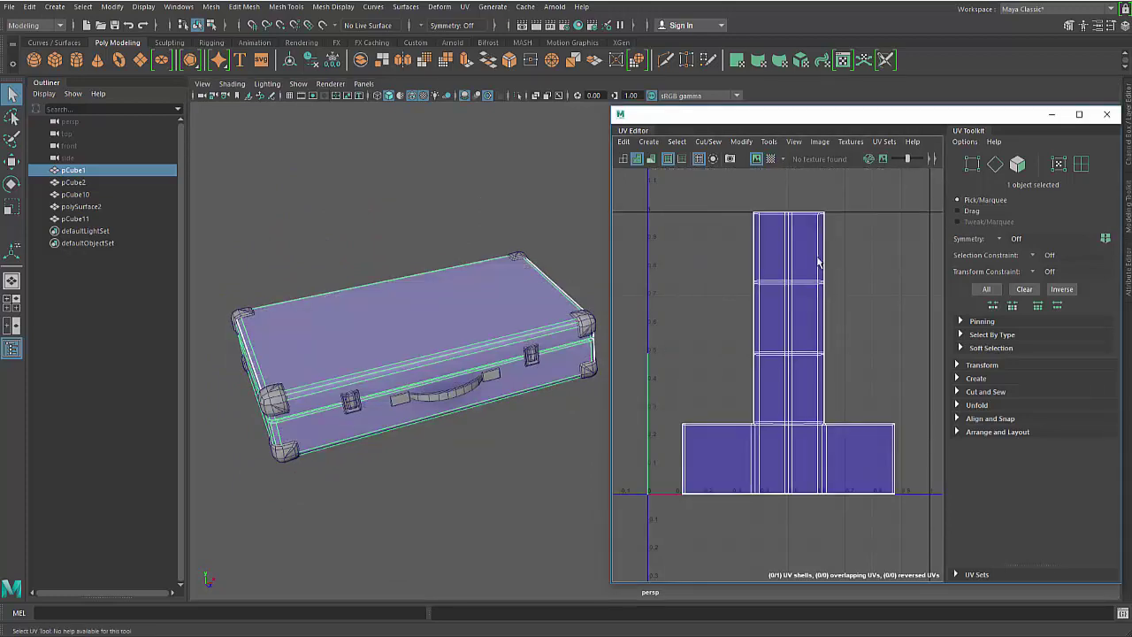
alt+right_drag(877, 328, 807, 324)
alt+middle_drag(807, 324, 787, 323)
mouse_move(799, 315)
alt+right_down()
mouse_move(800, 305)
mouse_move(809, 314)
alt+right_up()
alt+middle_drag(809, 314, 799, 312)
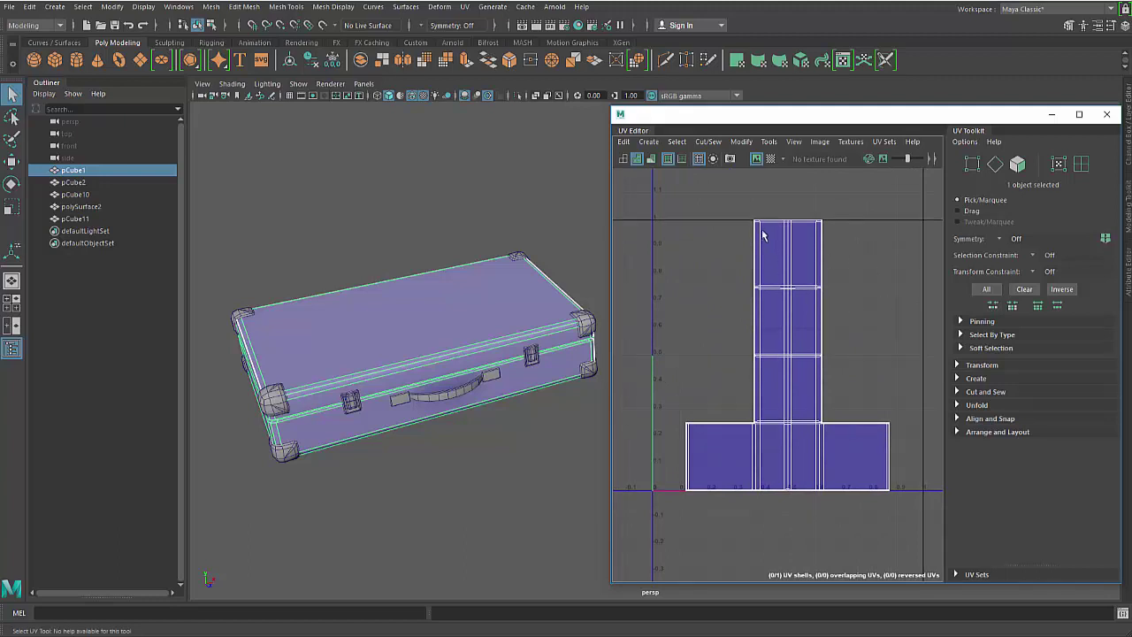
Create a default polygon cube to compare its UV layout with the suitcase's, and delete the cube.
click(54, 59)
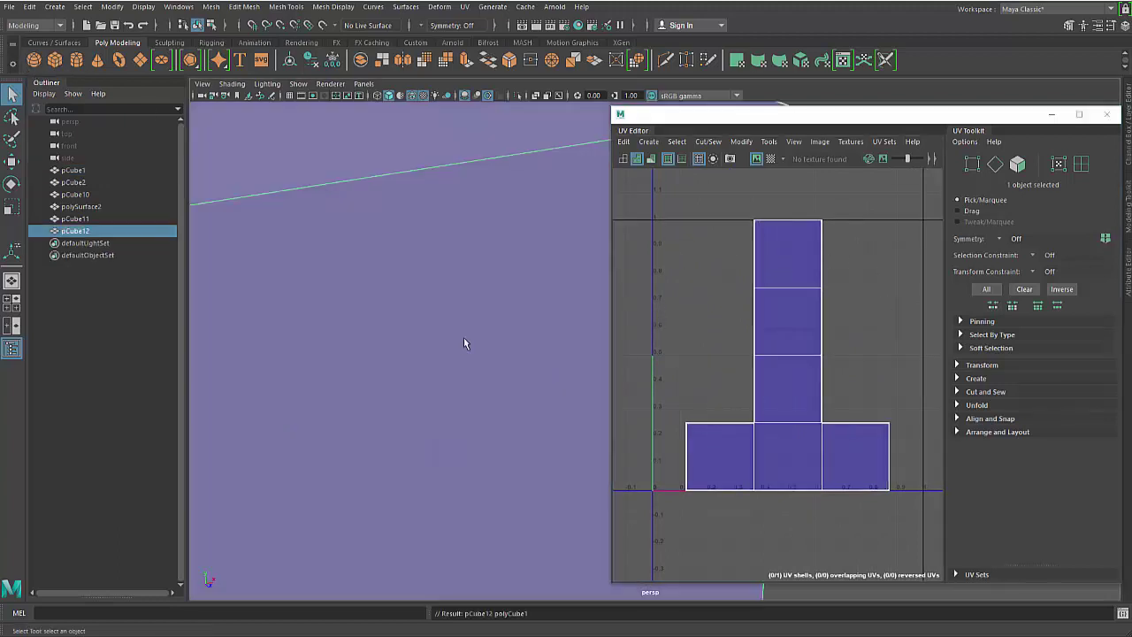
scroll(461, 340, down, 8)
alt+middle_drag(495, 365, 396, 331)
scroll(406, 329, up, 4)
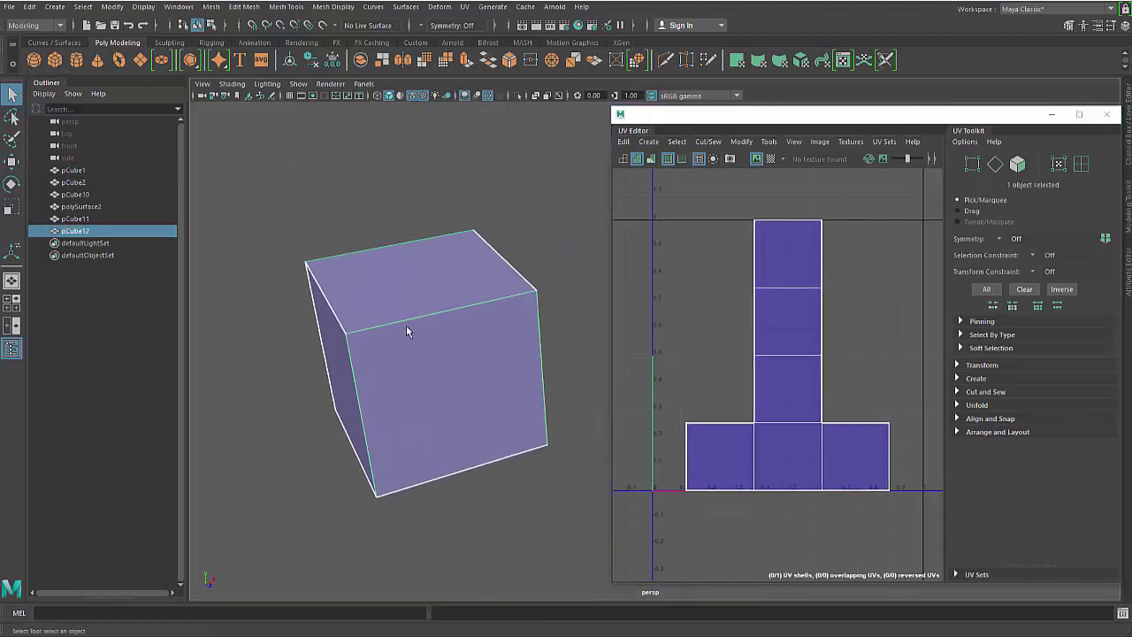
key(Delete)
Reselect the suitcase body and apply automatic UV mapping to it.
click(381, 346)
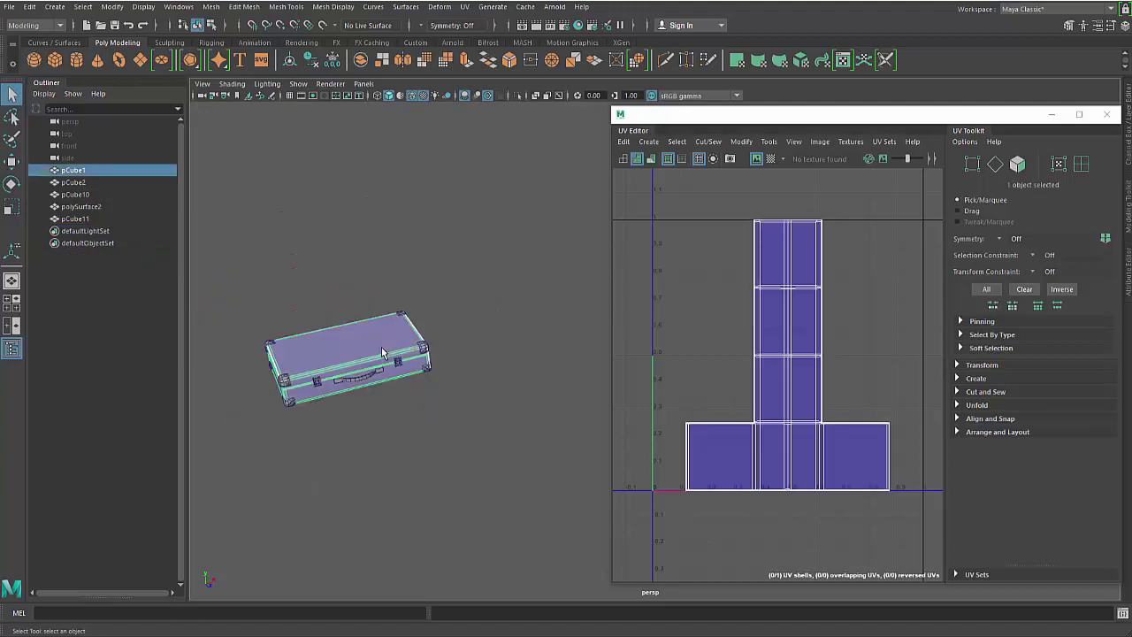
scroll(398, 363, up, 4)
alt+middle_drag(403, 390, 556, 379)
scroll(346, 323, up, 4)
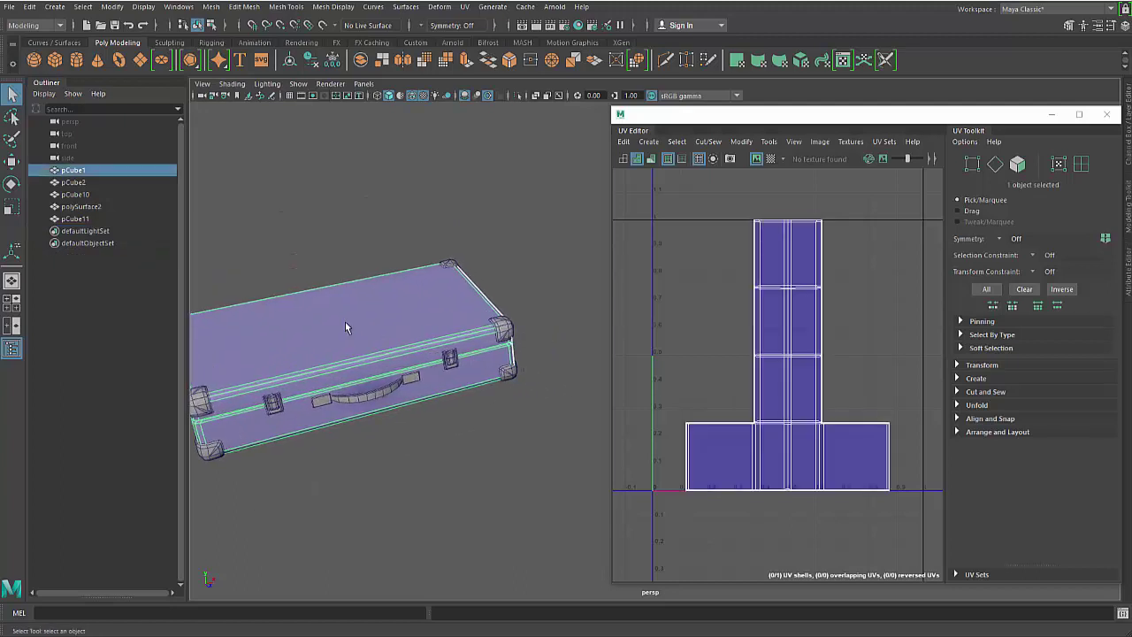
alt+middle_drag(345, 323, 406, 306)
alt+drag(405, 307, 419, 334)
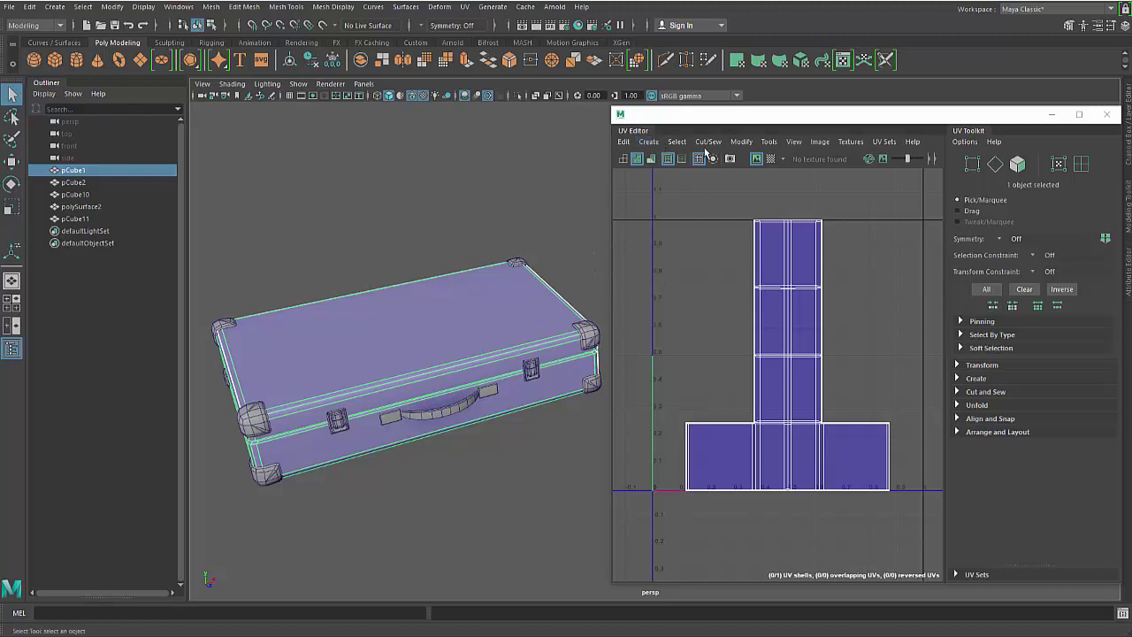
click(648, 142)
click(683, 186)
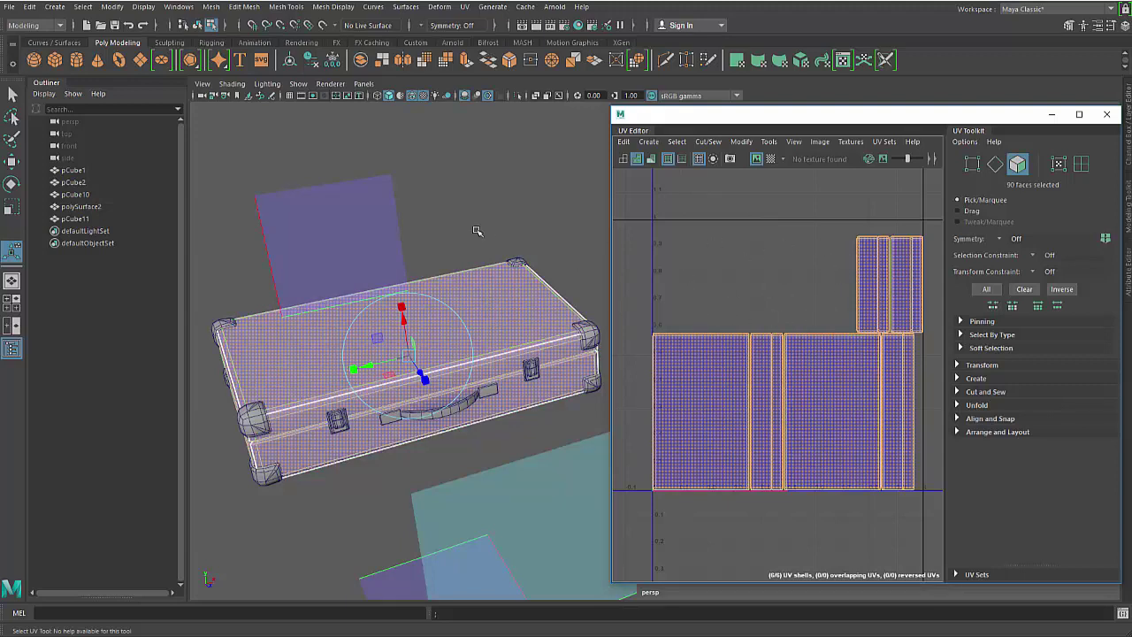
Examine the projection planes around the suitcase from several sides, and undo the automatic UV mapping.
alt+right_drag(478, 232, 458, 331)
alt+middle_drag(520, 387, 434, 311)
alt+drag(433, 309, 395, 258)
alt+right_drag(394, 257, 359, 242)
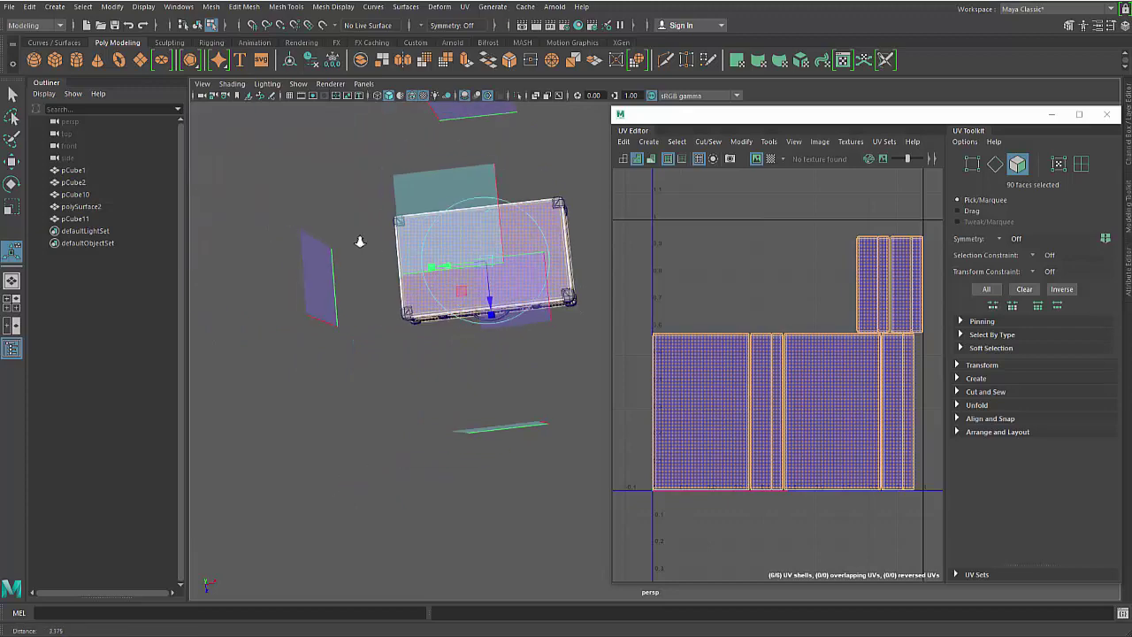
alt+drag(359, 242, 515, 305)
mouse_move(515, 305)
alt+right_down()
mouse_move(571, 323)
mouse_move(500, 305)
alt+right_up()
alt+drag(500, 305, 533, 453)
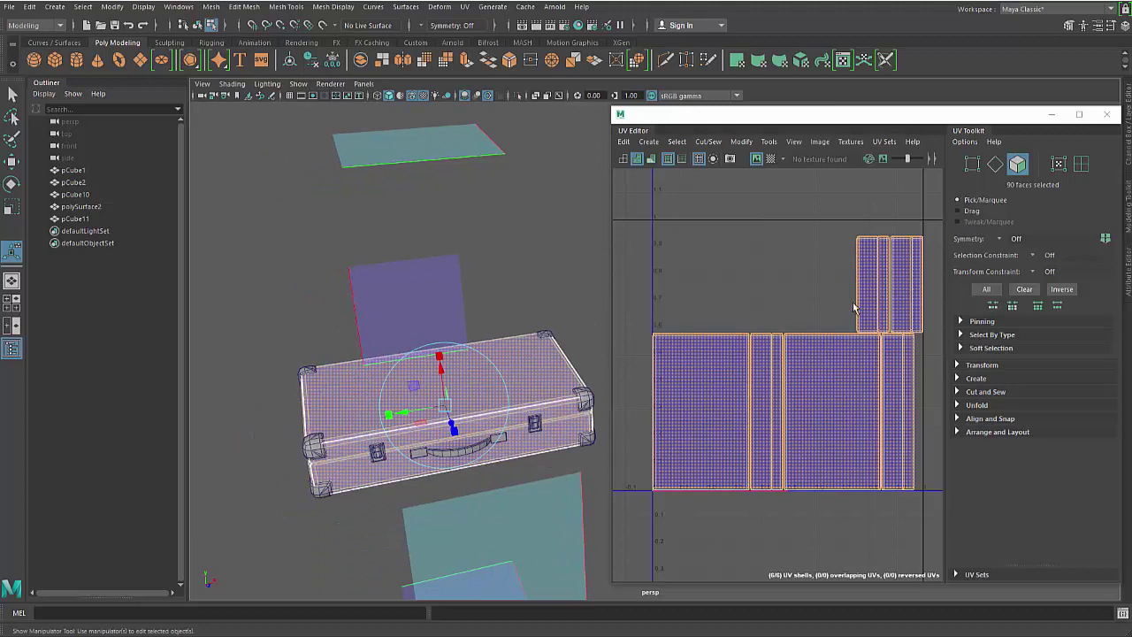
click(789, 300)
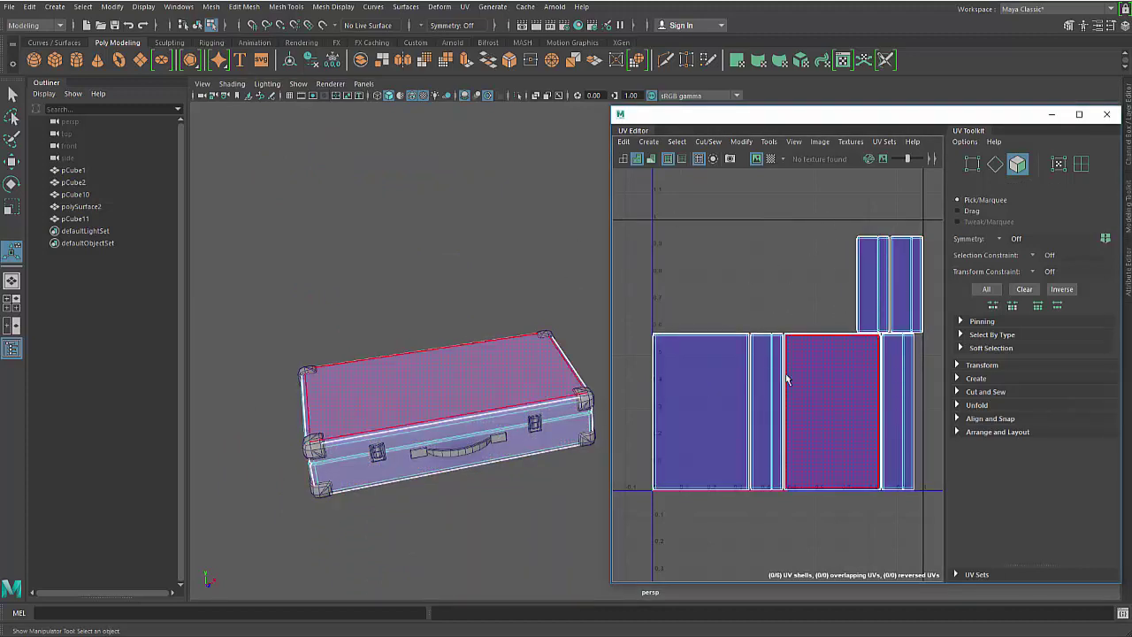
key(ctrl+z)
key(ctrl+z)
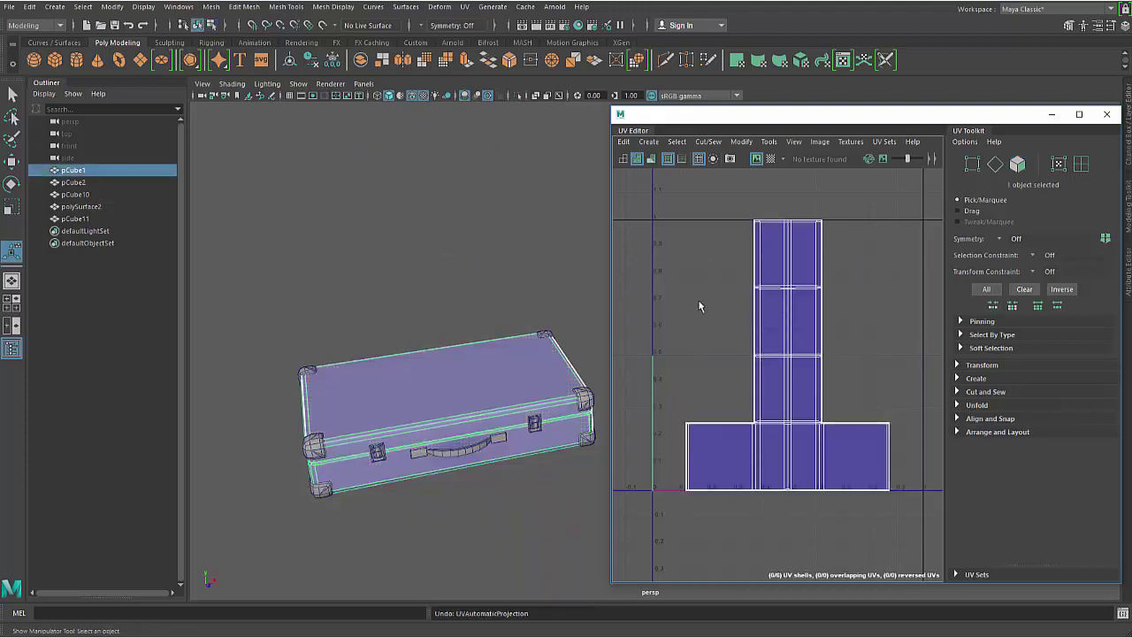
Reapply automatic UV mapping to the suitcase body and view its projection planes.
click(648, 141)
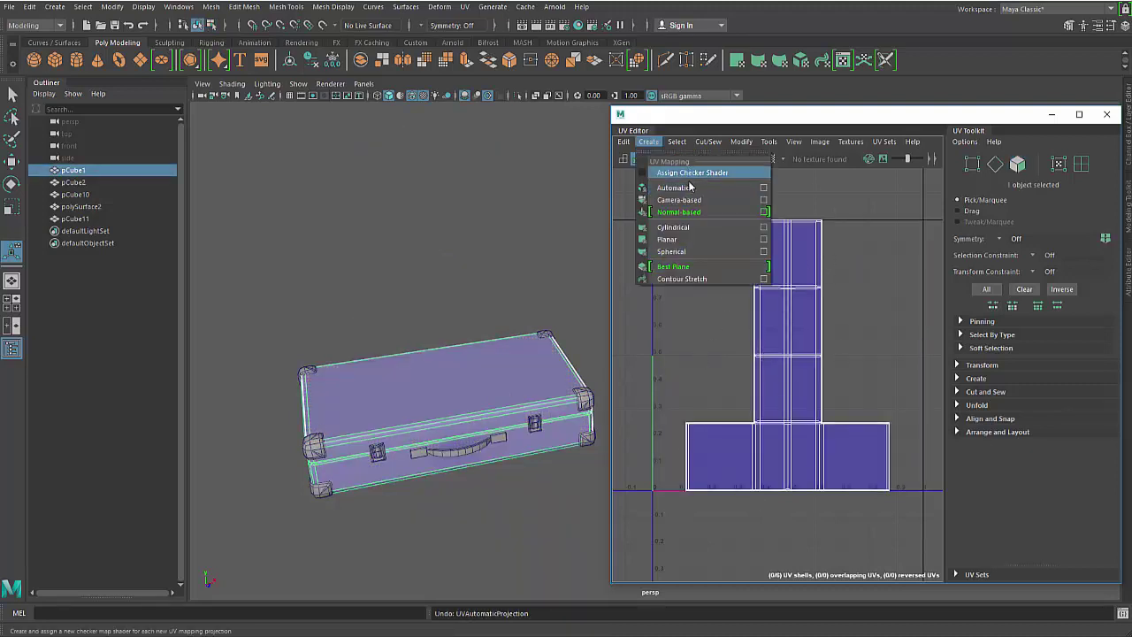
click(673, 187)
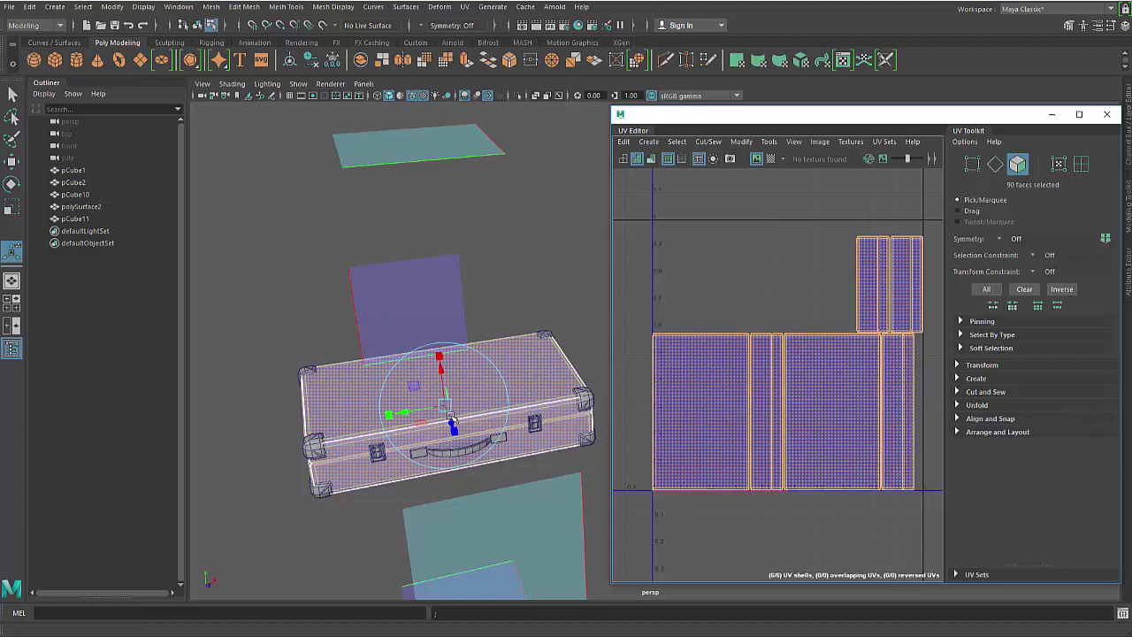
alt+drag(451, 415, 401, 362)
alt+middle_drag(400, 363, 393, 358)
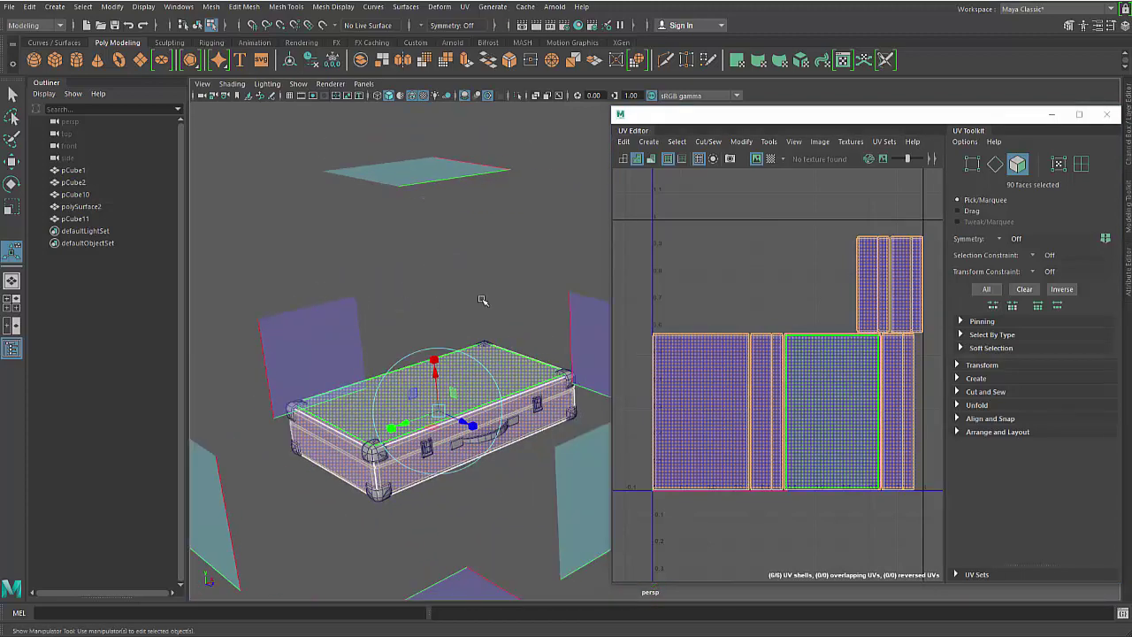
Pick the suitcase's top face and upper short-side face in turn to see their matching areas in the UV layout, and clear the selection.
key(q)
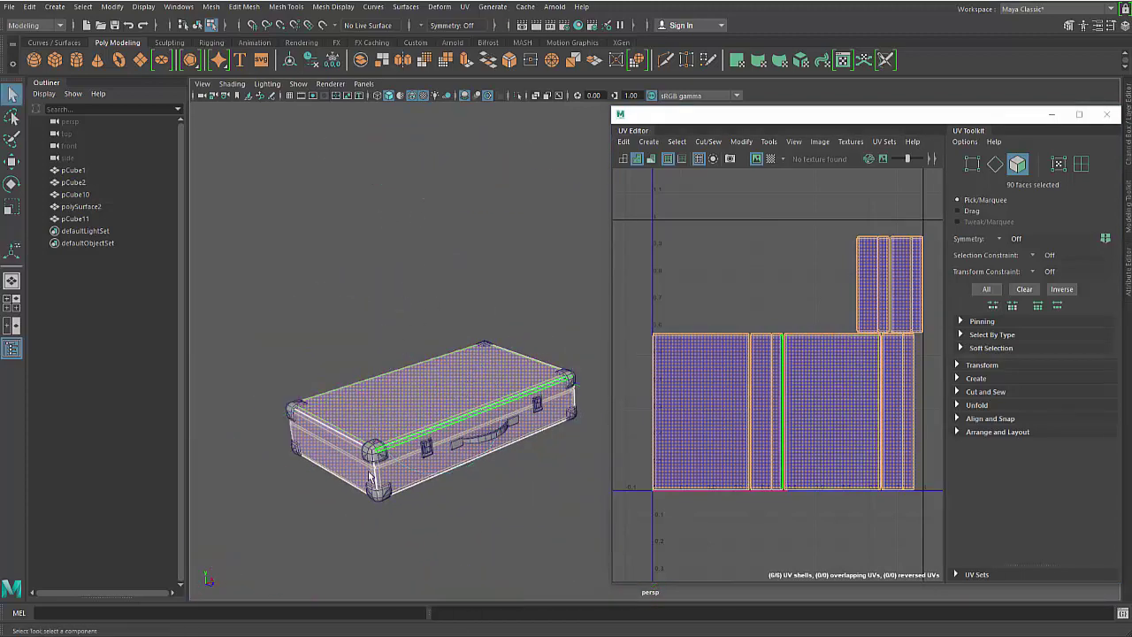
alt+drag(455, 408, 428, 404)
click(788, 304)
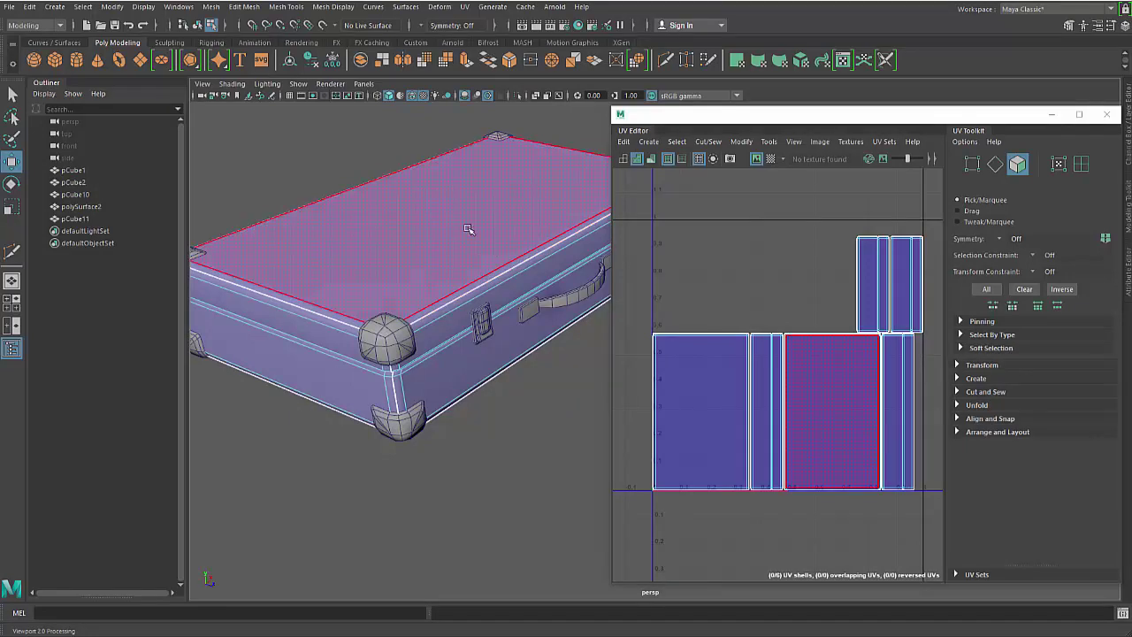
click(469, 229)
click(309, 327)
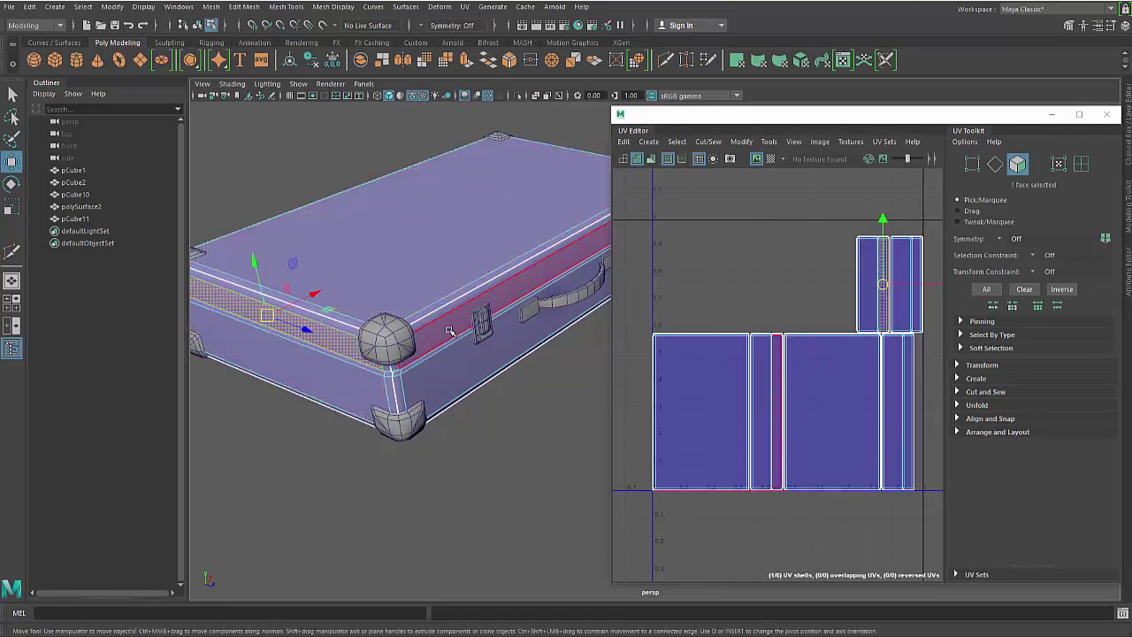
click(452, 256)
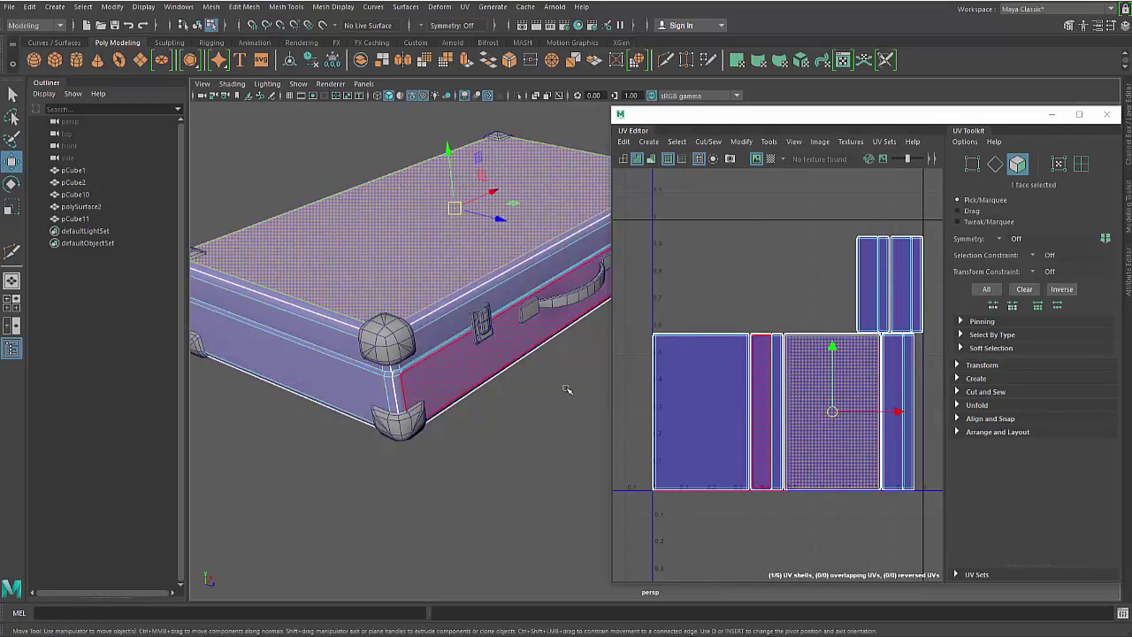
click(738, 96)
click(802, 268)
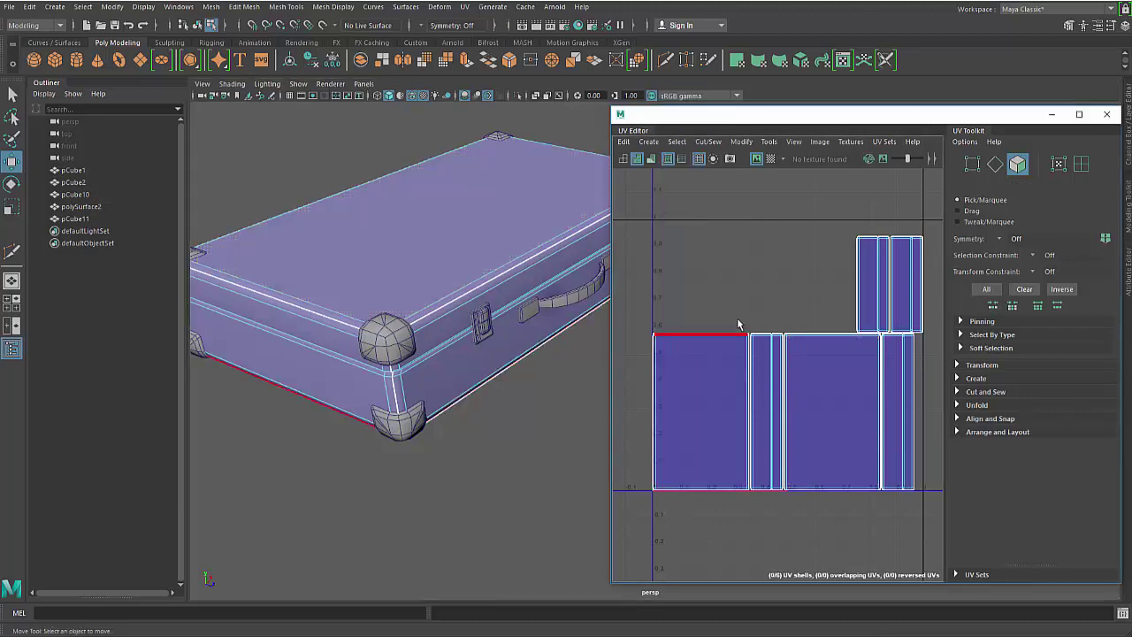
Try to move the large first UV shell out of the layout in UV shell mode, and undo the move.
right_drag(739, 325, 709, 295)
click(733, 388)
drag(699, 413, 672, 359)
key(ctrl+z)
click(768, 259)
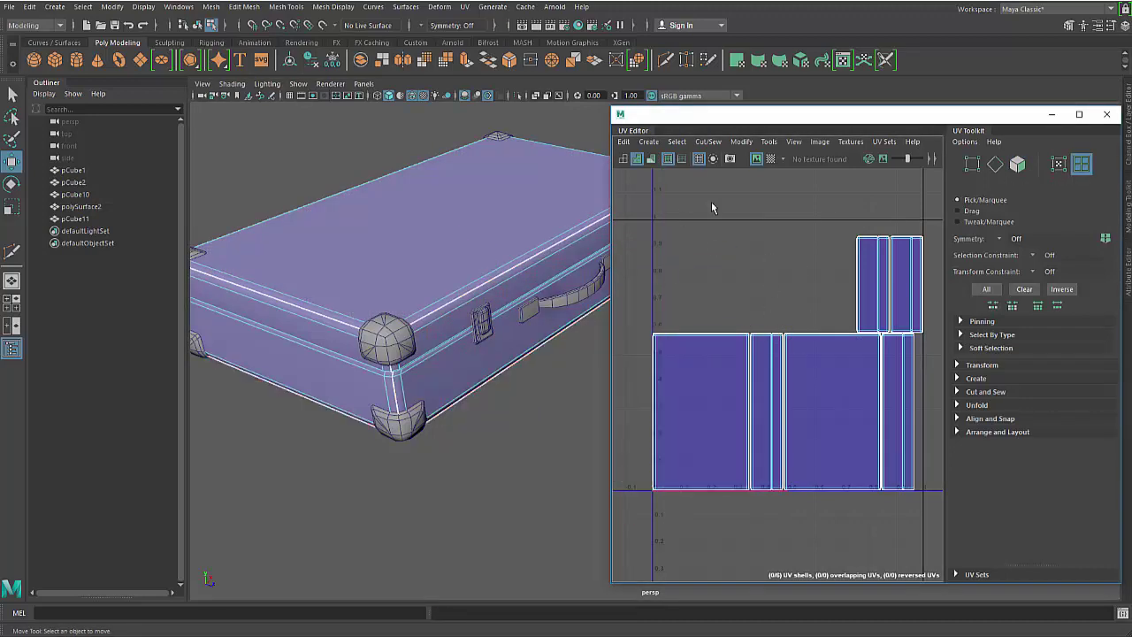
Select the ten main panel faces of the suitcase body in the UV layout, leaving out the narrow border faces.
right_drag(723, 242, 723, 258)
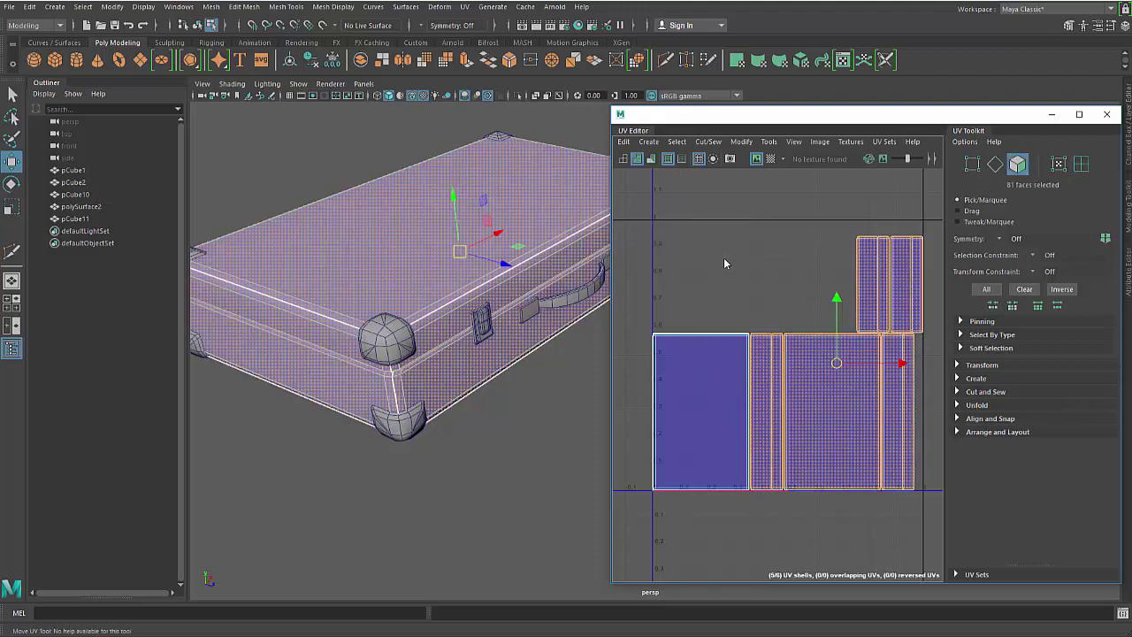
click(703, 462)
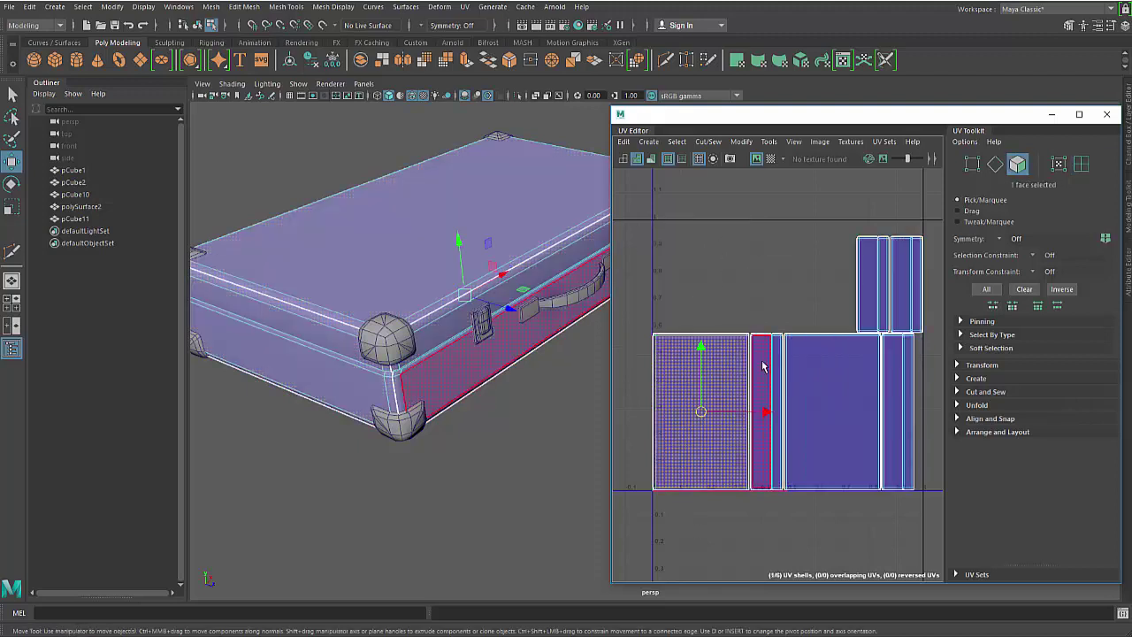
shift+click(764, 364)
shift+click(776, 373)
shift+click(827, 373)
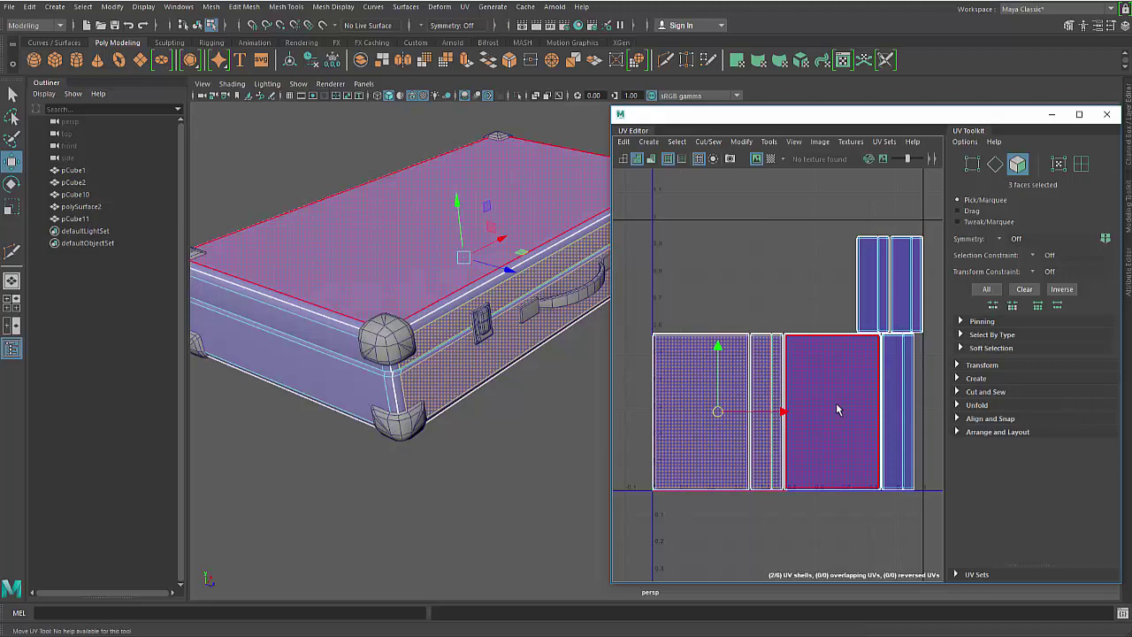
shift+click(899, 372)
shift+click(907, 371)
shift+click(902, 292)
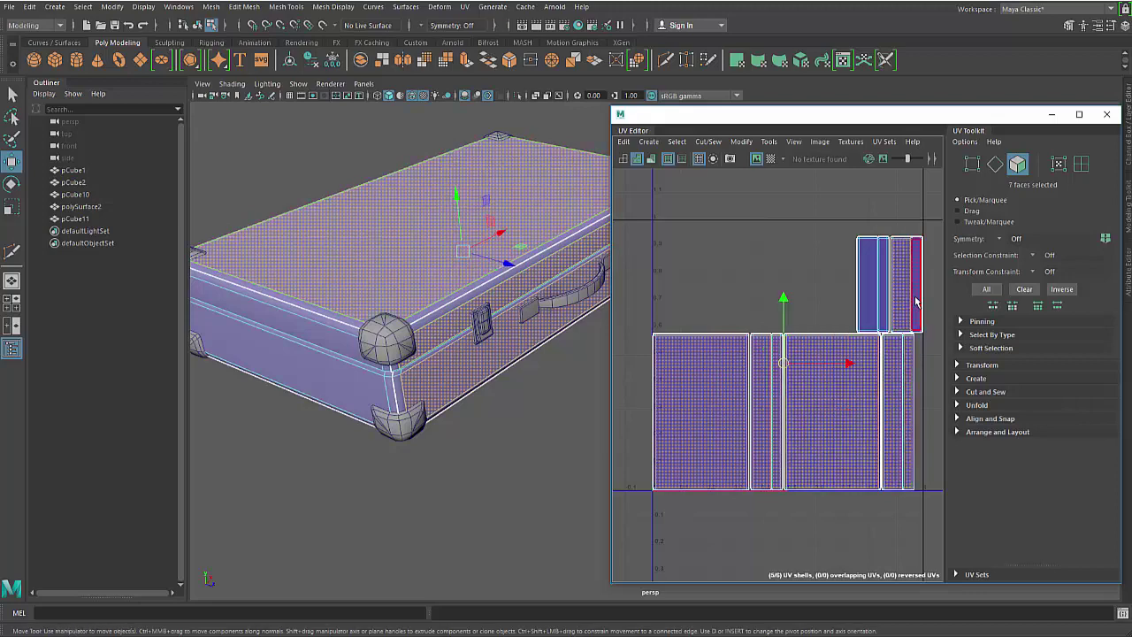
shift+click(917, 304)
shift+click(884, 308)
shift+click(871, 317)
key(q)
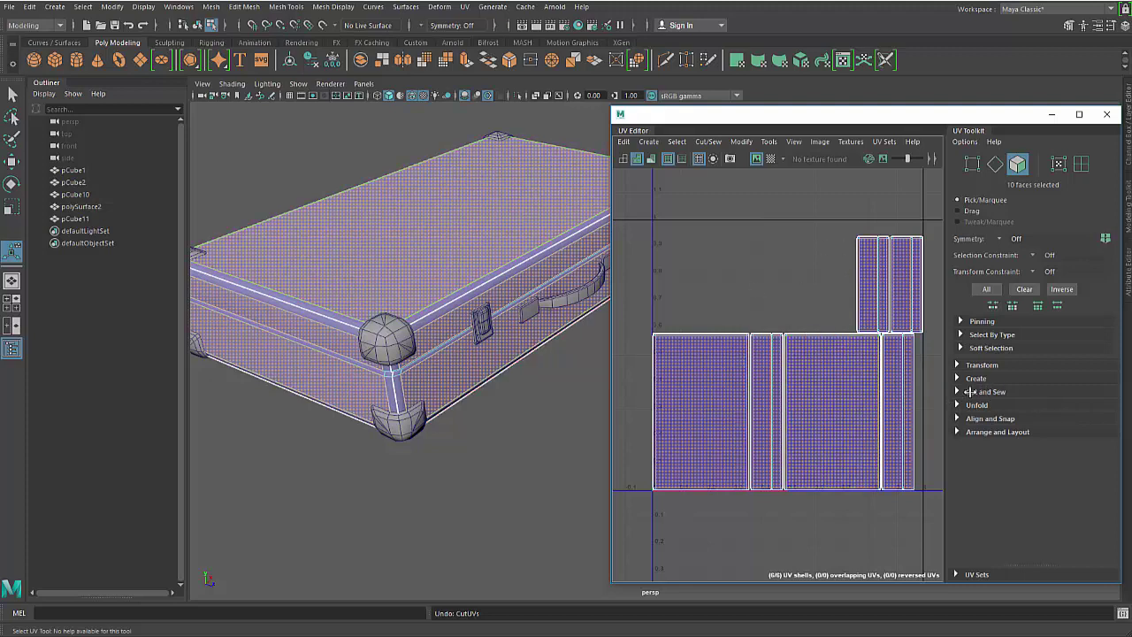
Cut the UVs of the selected panel faces with the Cut command, and undo the cut.
click(964, 392)
click(971, 426)
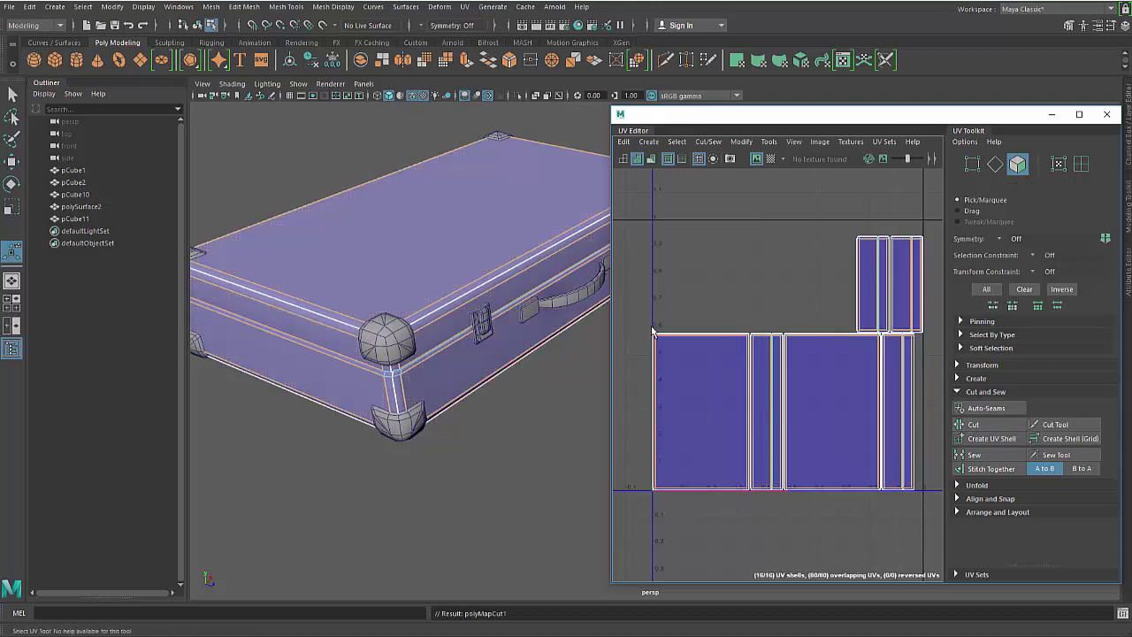
key(ctrl+z)
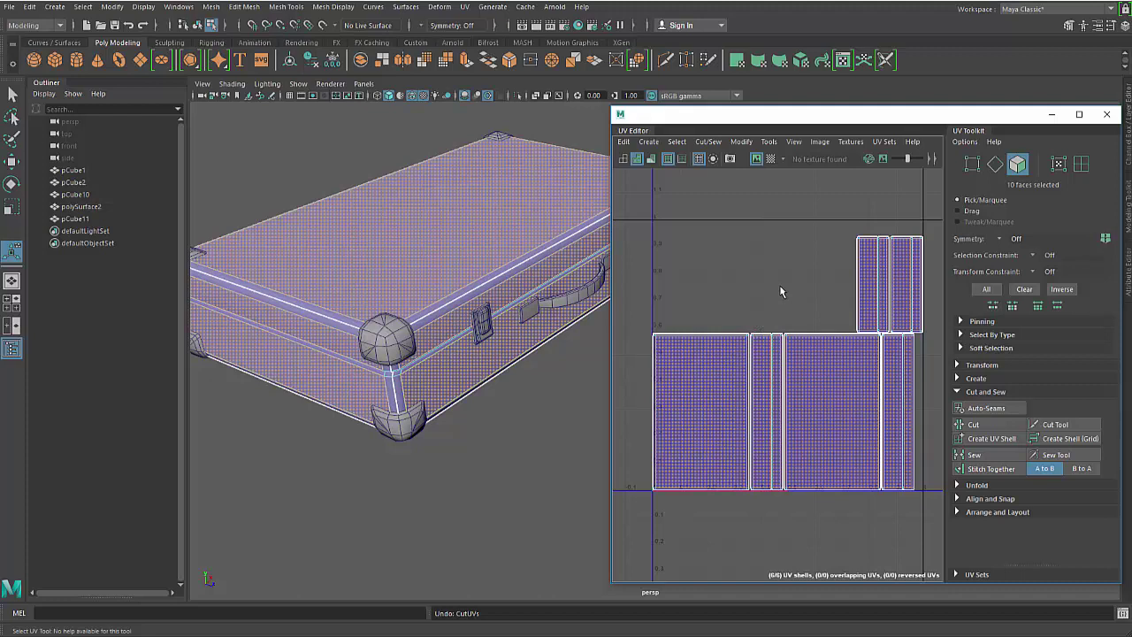
Convert the panel face selection to edges and cut the UVs along those edges.
ctrl+right_drag(779, 285, 776, 228)
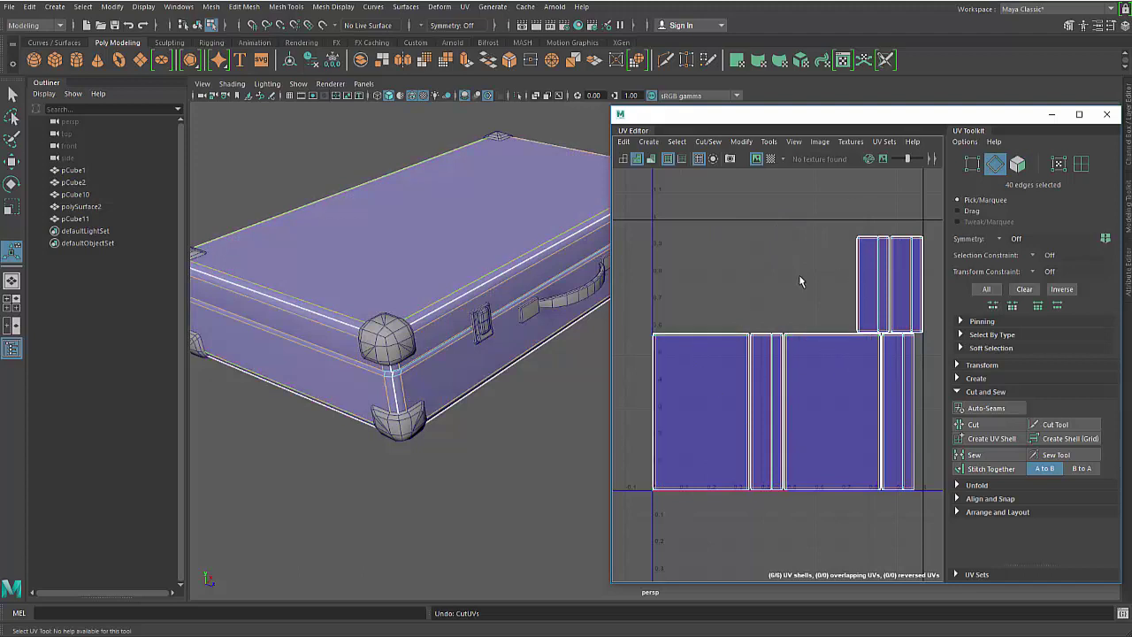
shift+right_drag(792, 273, 765, 285)
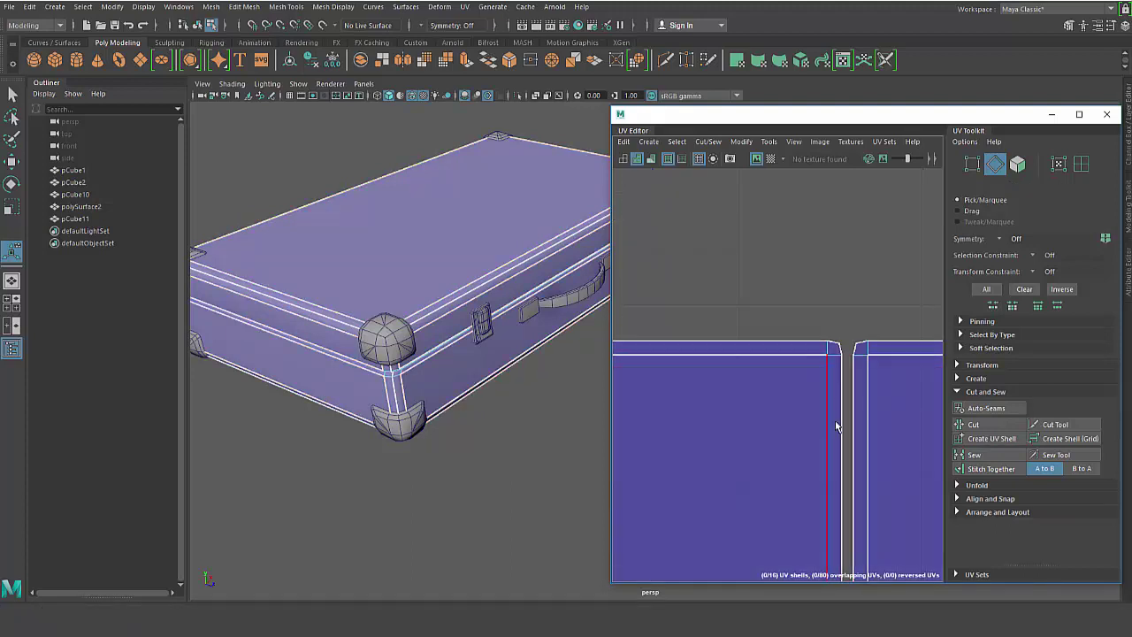
right_drag(783, 363, 800, 468)
click(827, 326)
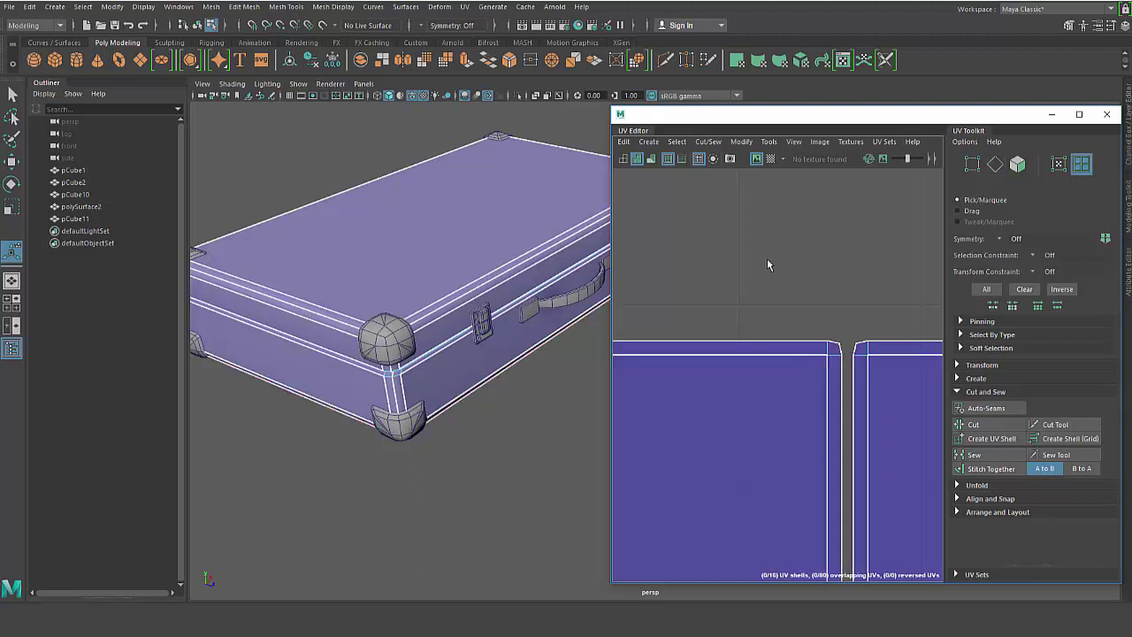
Try to move the first large panel shell away from its border in UV shell mode, and undo the move.
right_drag(763, 254, 723, 239)
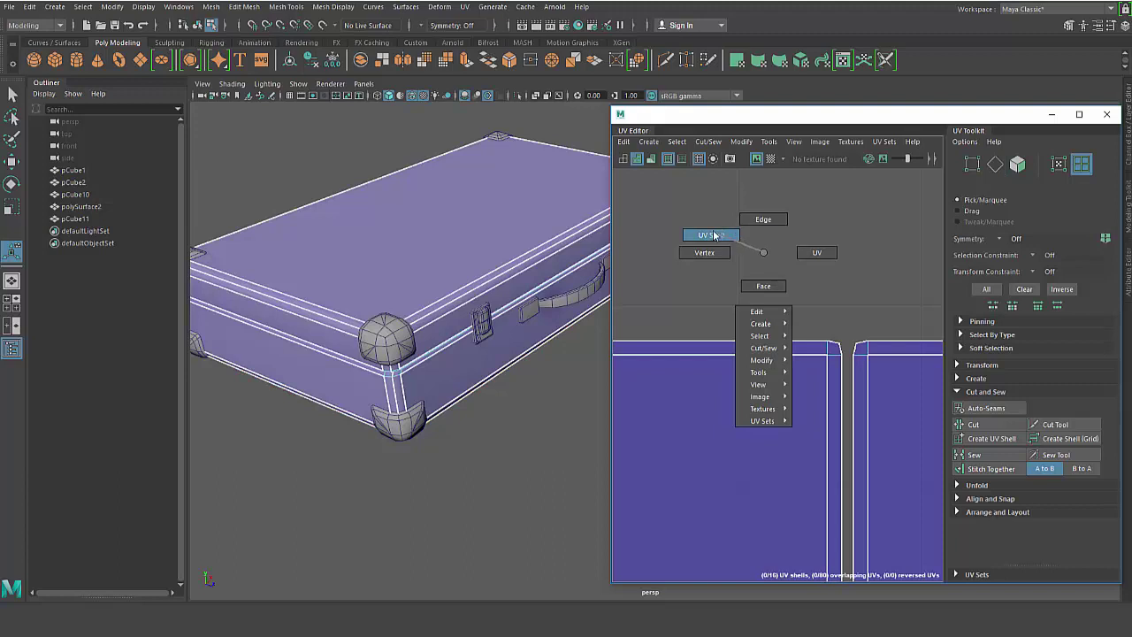
right_drag(717, 236, 716, 236)
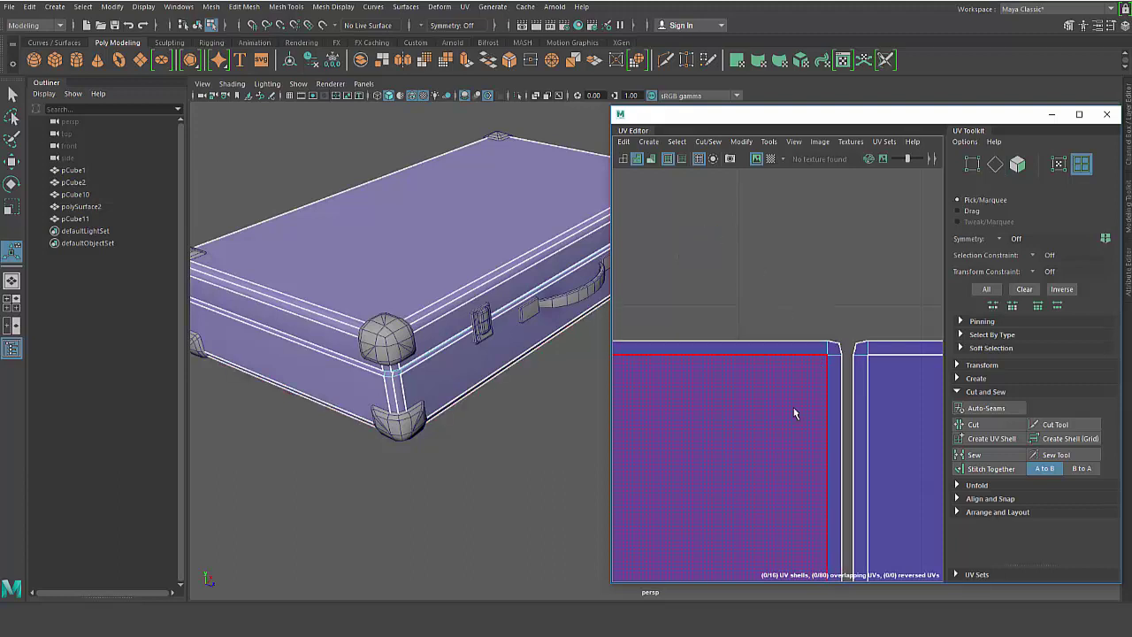
click(793, 413)
scroll(793, 407, down, 4)
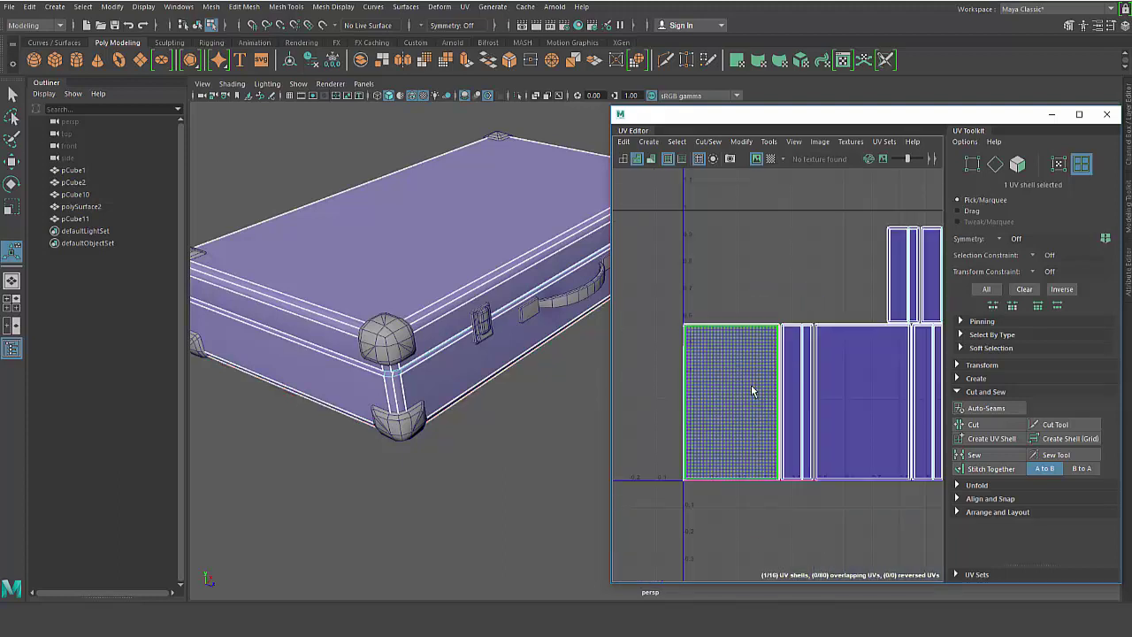
key(w)
drag(746, 409, 730, 327)
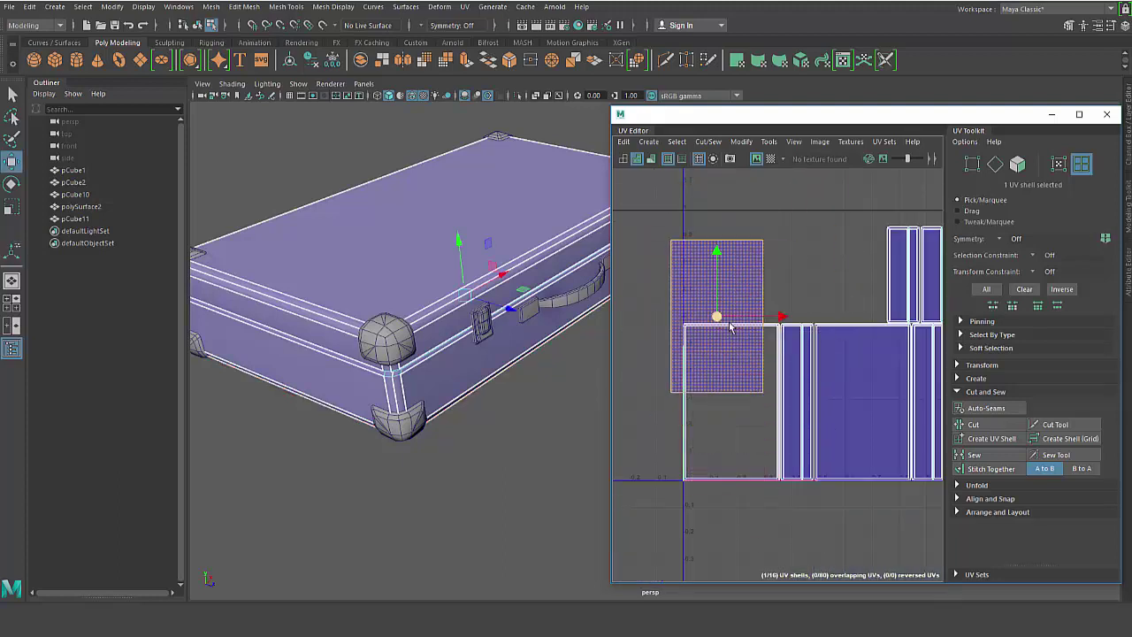
key(ctrl+z)
Try to move the first large panel shell together with its surrounding border shell, and undo the move.
drag(661, 279, 734, 433)
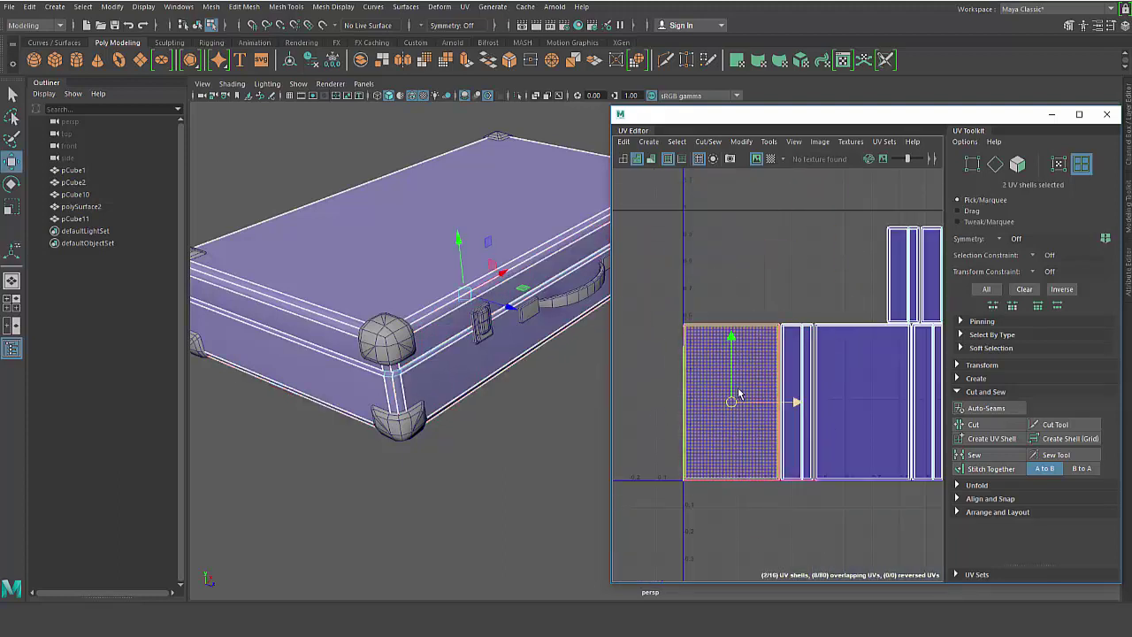
middle_drag(737, 350, 672, 325)
key(ctrl+z)
Select the ten panel UV shells without their border shells and move them straight up above the border shells, outside the unit square.
alt+right_drag(840, 400, 797, 390)
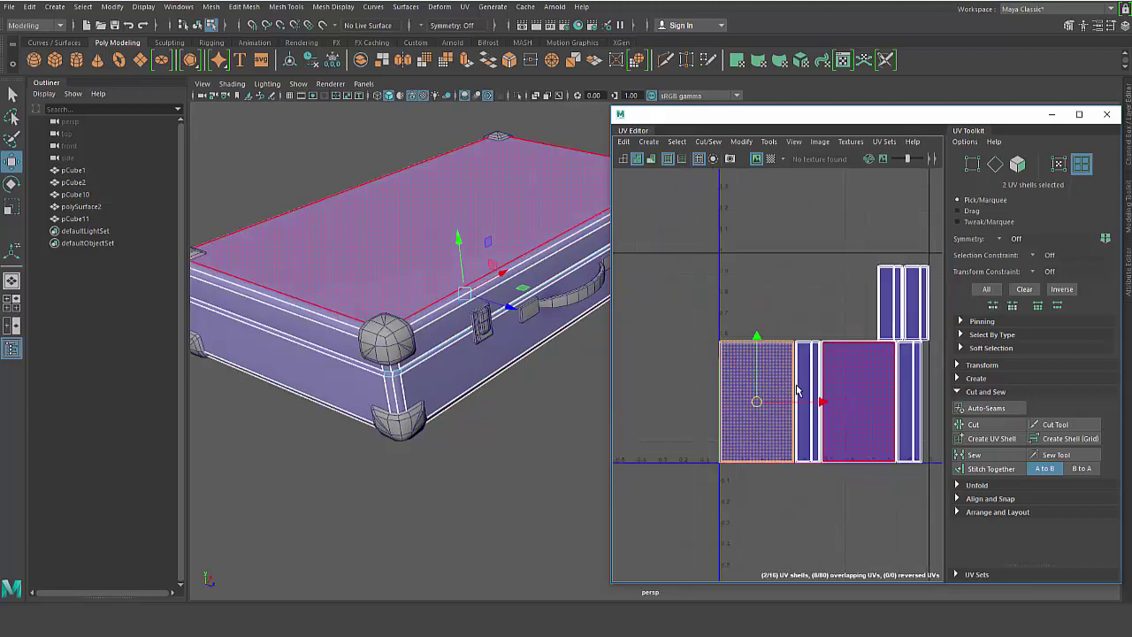
alt+middle_drag(796, 390, 719, 374)
shift+click(732, 415)
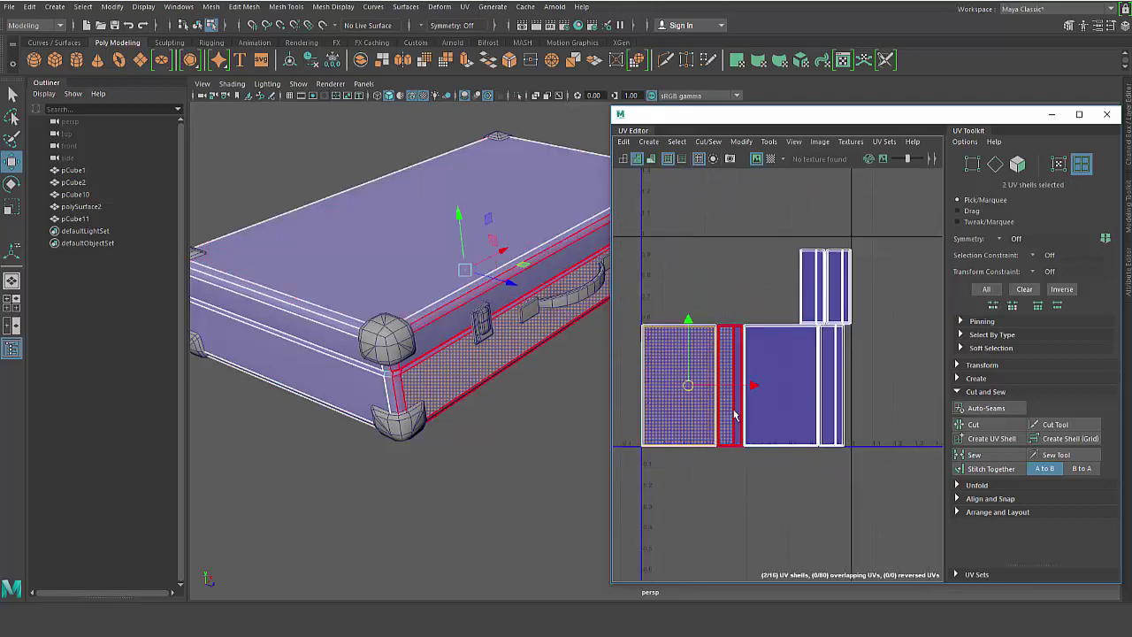
shift+click(796, 384)
shift+click(828, 389)
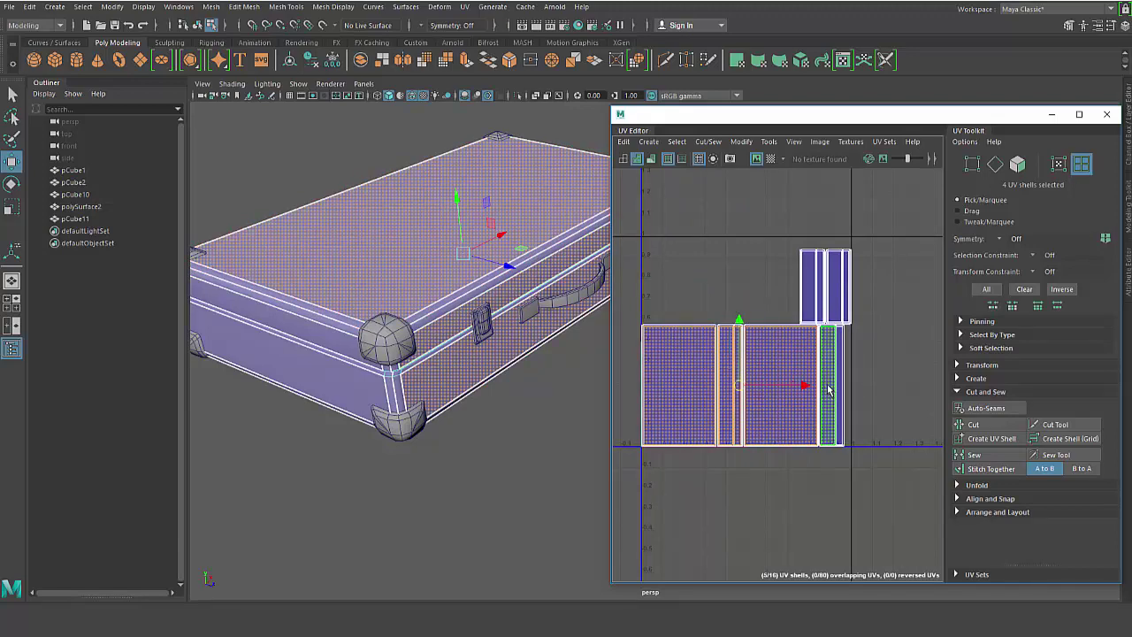
shift+click(841, 380)
shift+click(811, 295)
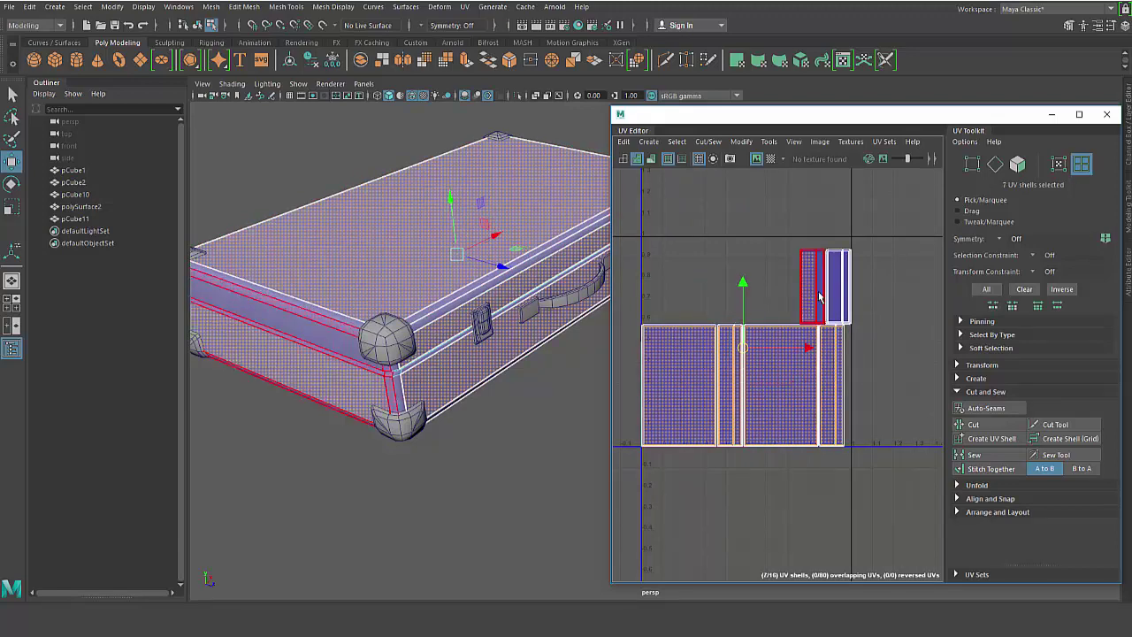
shift+click(812, 294)
shift+click(833, 299)
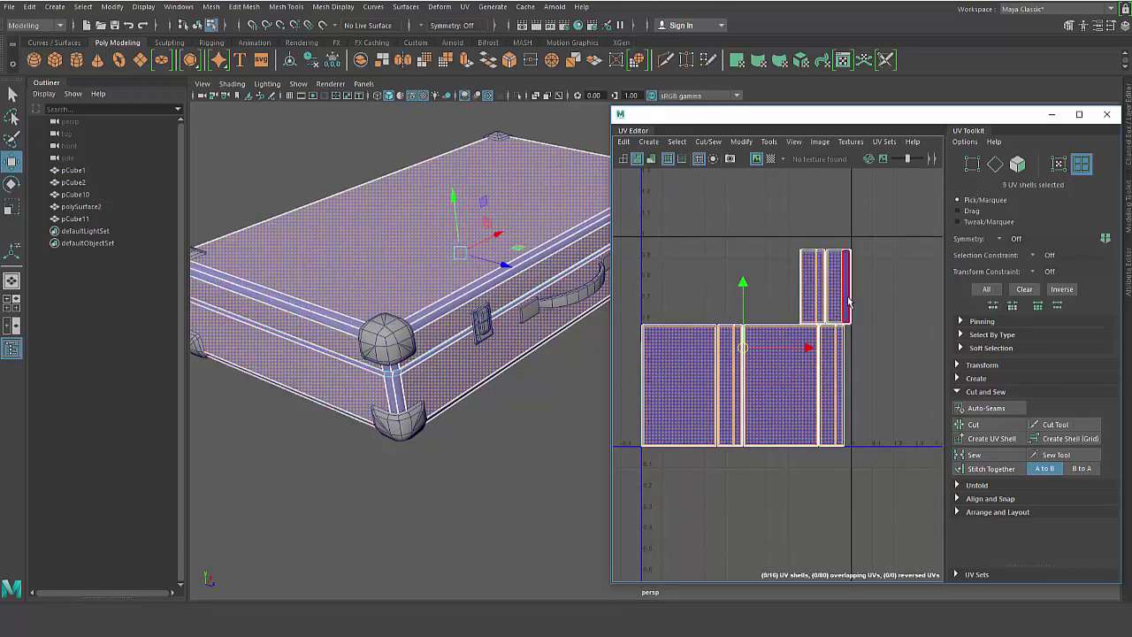
shift+click(847, 303)
scroll(660, 301, down, 5)
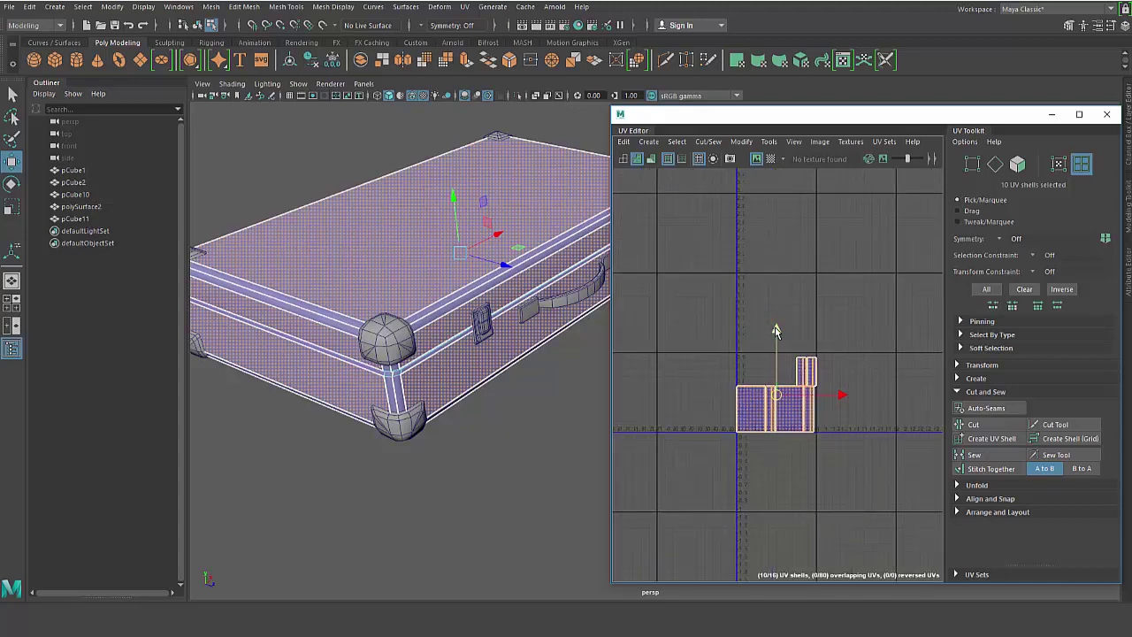
drag(775, 331, 776, 239)
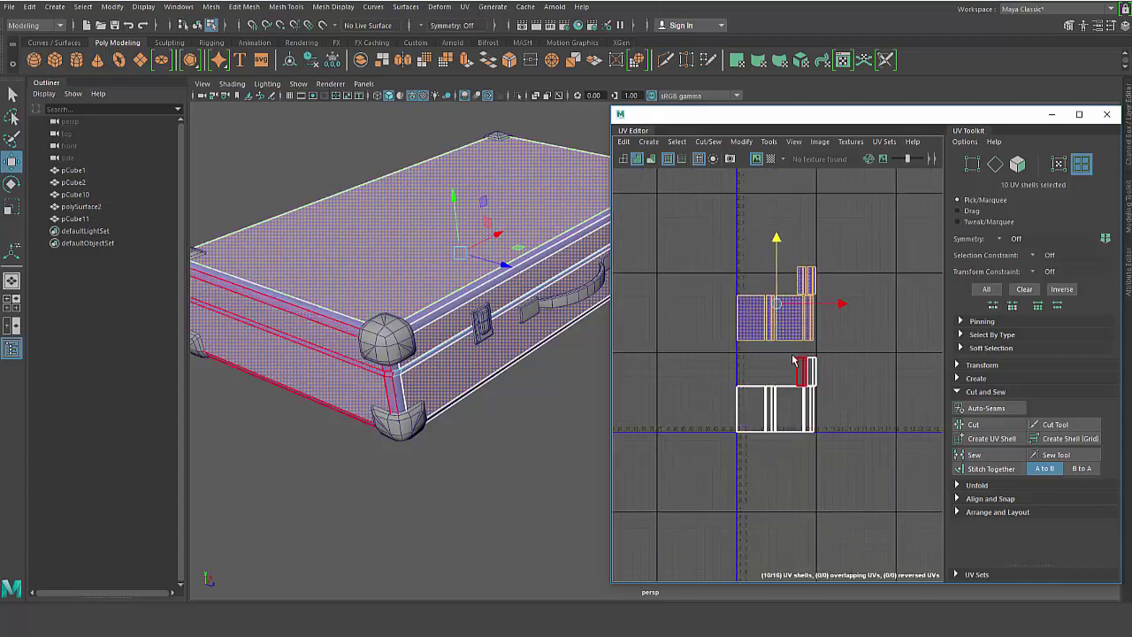
Check the ten moved panel shells against the border shells left behind, and clear the selection.
alt+right_drag(851, 391, 949, 425)
alt+middle_drag(682, 325, 692, 323)
alt+right_drag(692, 322, 733, 347)
click(878, 271)
drag(670, 216, 1048, 285)
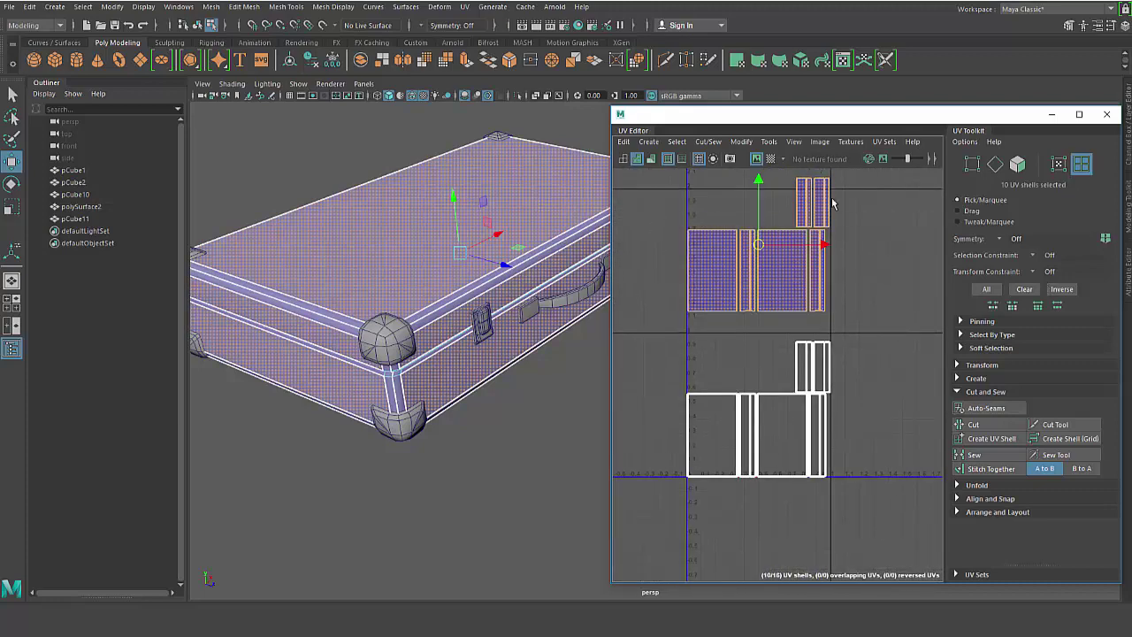
click(354, 404)
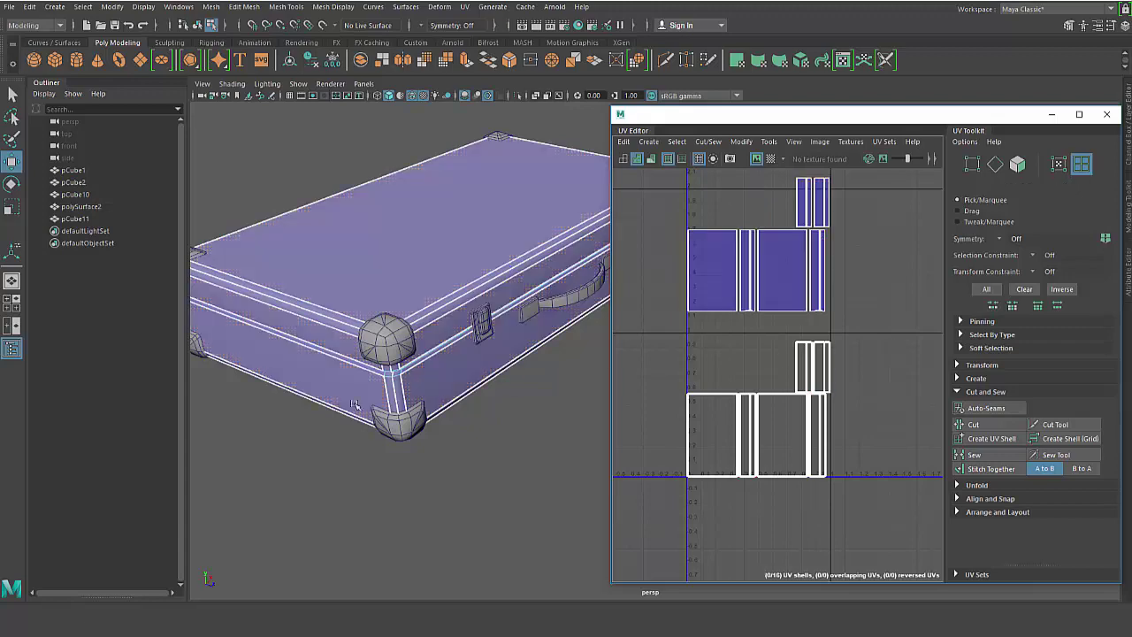
Select an edge along the suitcase's upper front rim in edge mode and examine the border strip around it up close.
alt+drag(353, 405, 473, 256)
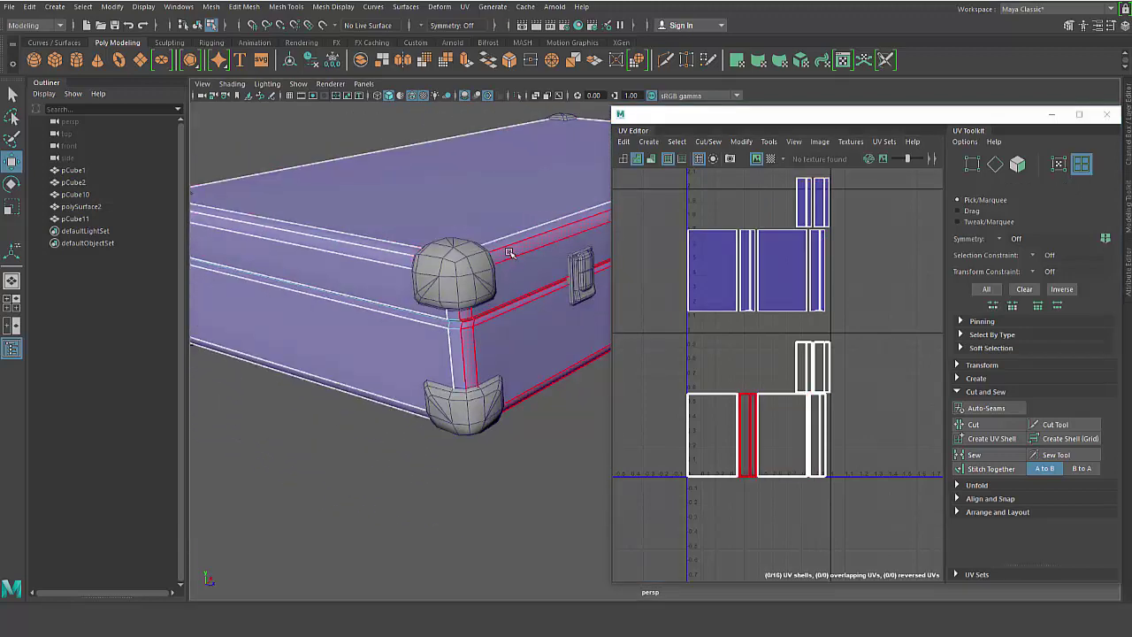
alt+drag(512, 253, 474, 272)
scroll(469, 272, up, 2)
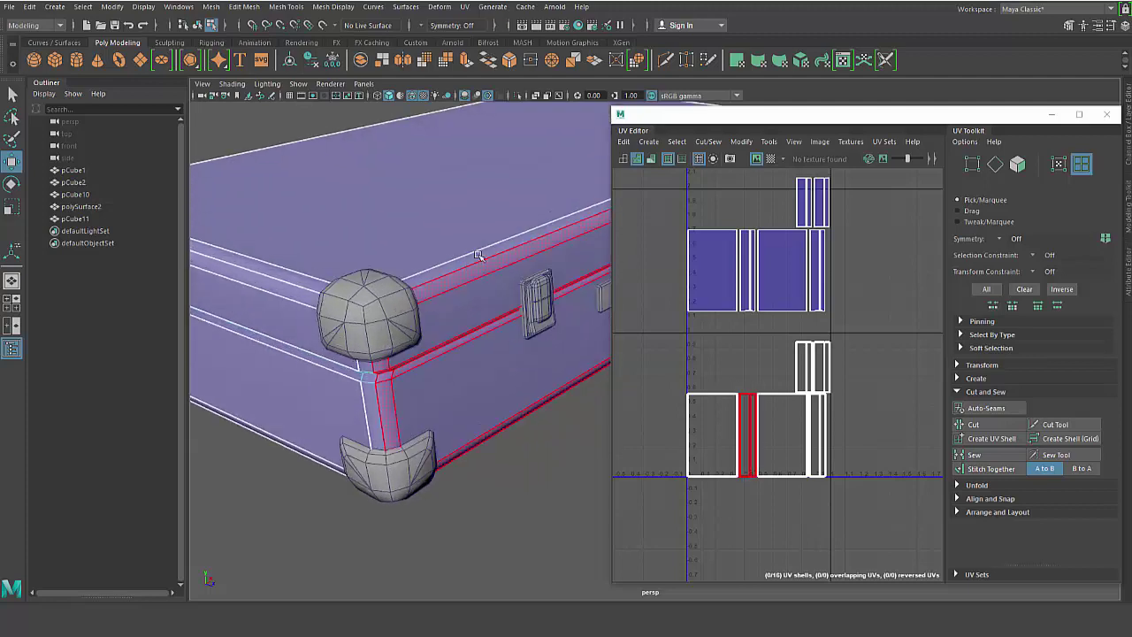
right_drag(480, 265, 480, 254)
click(480, 254)
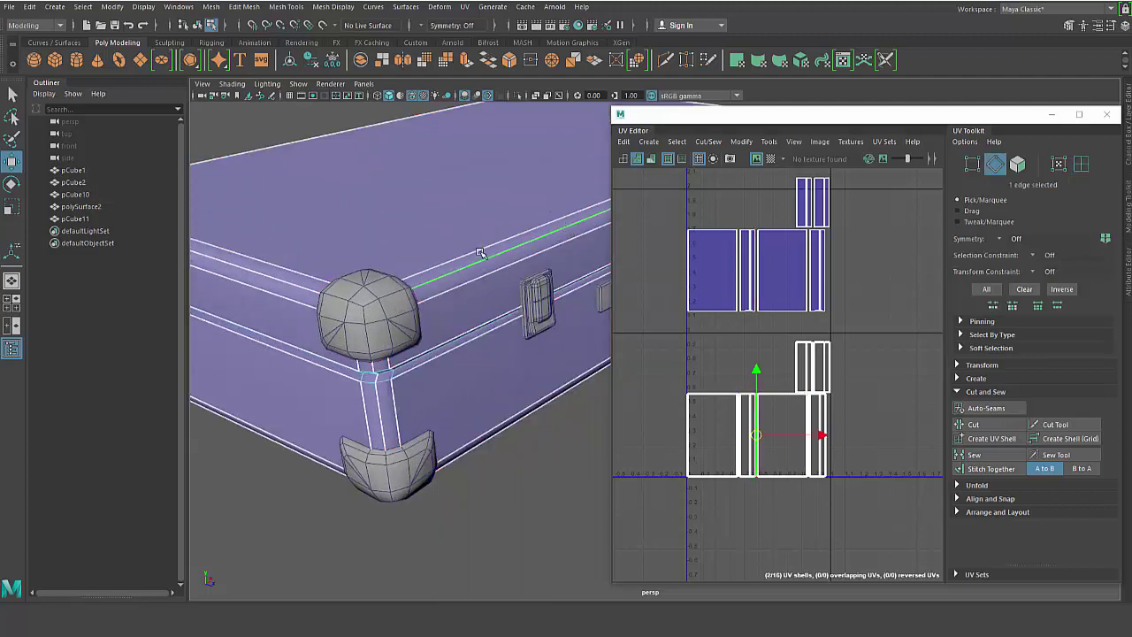
scroll(471, 273, up, 4)
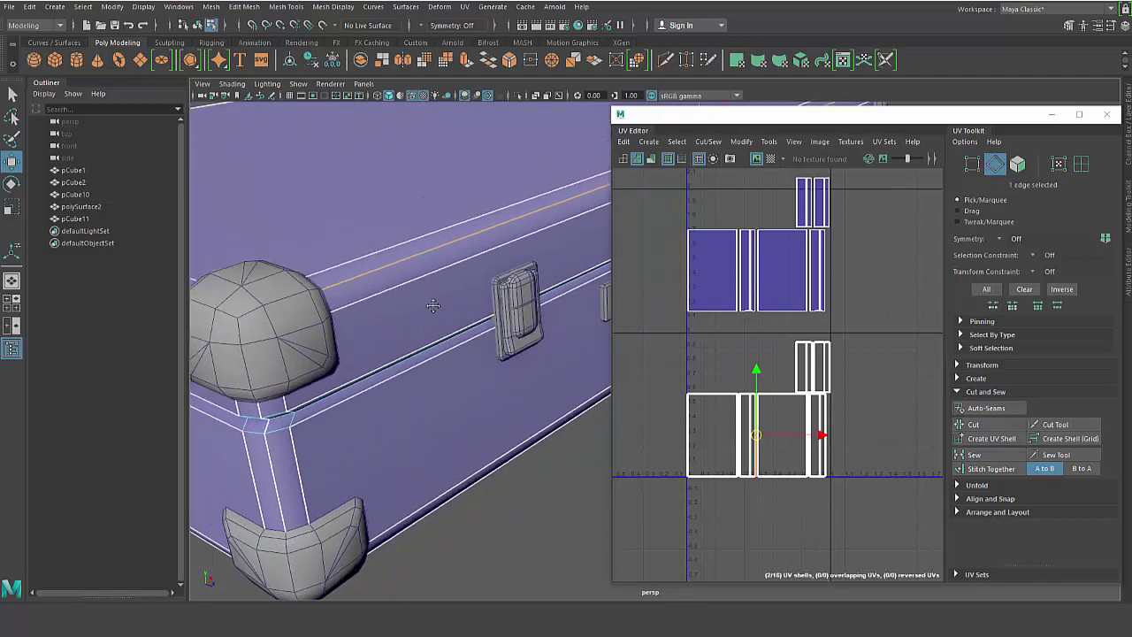
alt+middle_drag(387, 259, 455, 307)
scroll(456, 309, up, 2)
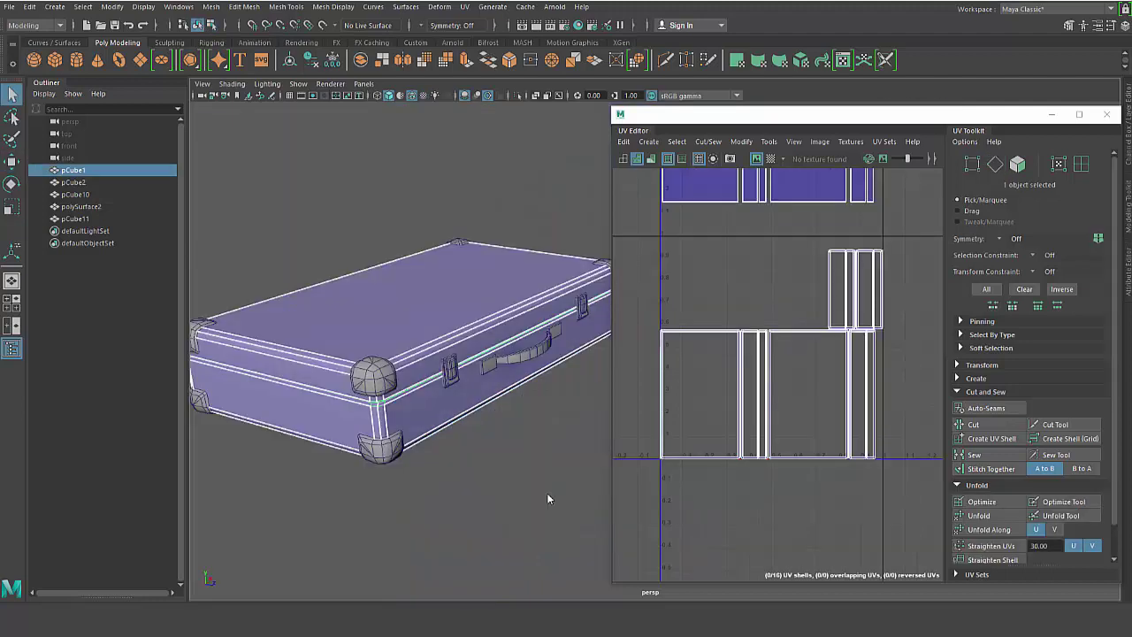
Isolate the suitcase body in the 3D view so its corner pieces, latches and handle are hidden.
click(500, 232)
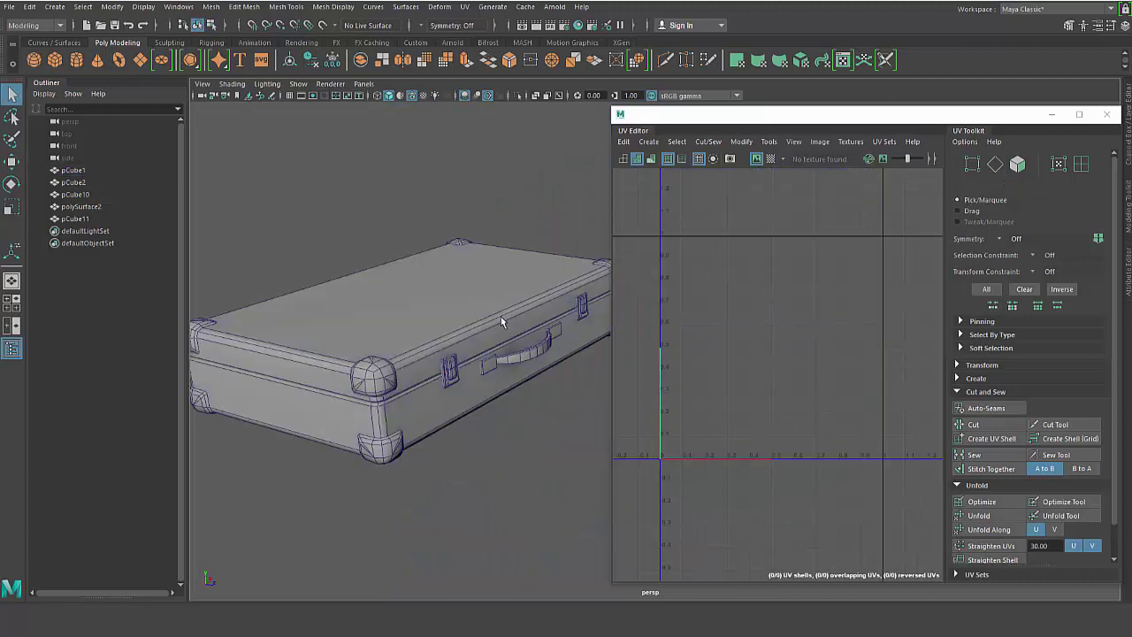
click(501, 317)
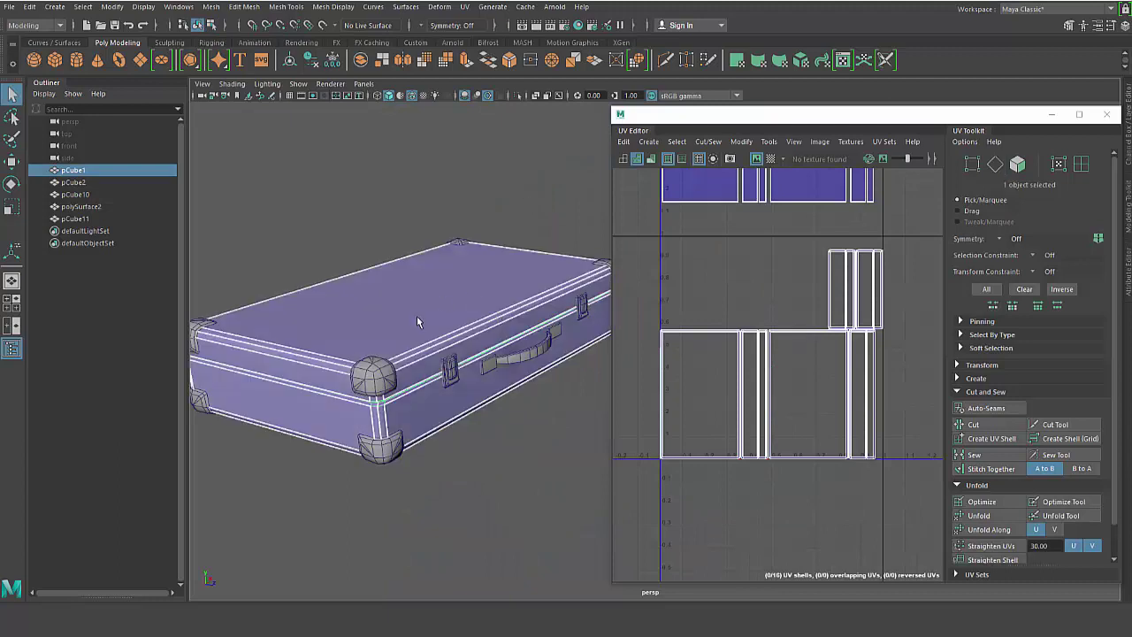
click(517, 95)
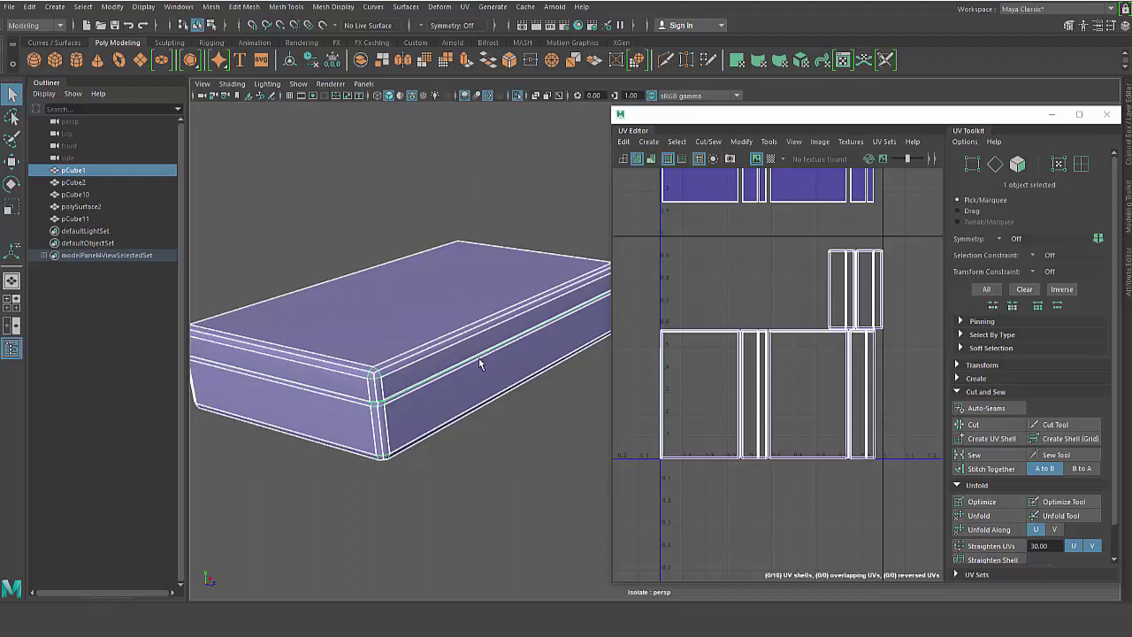
scroll(439, 360, up, 3)
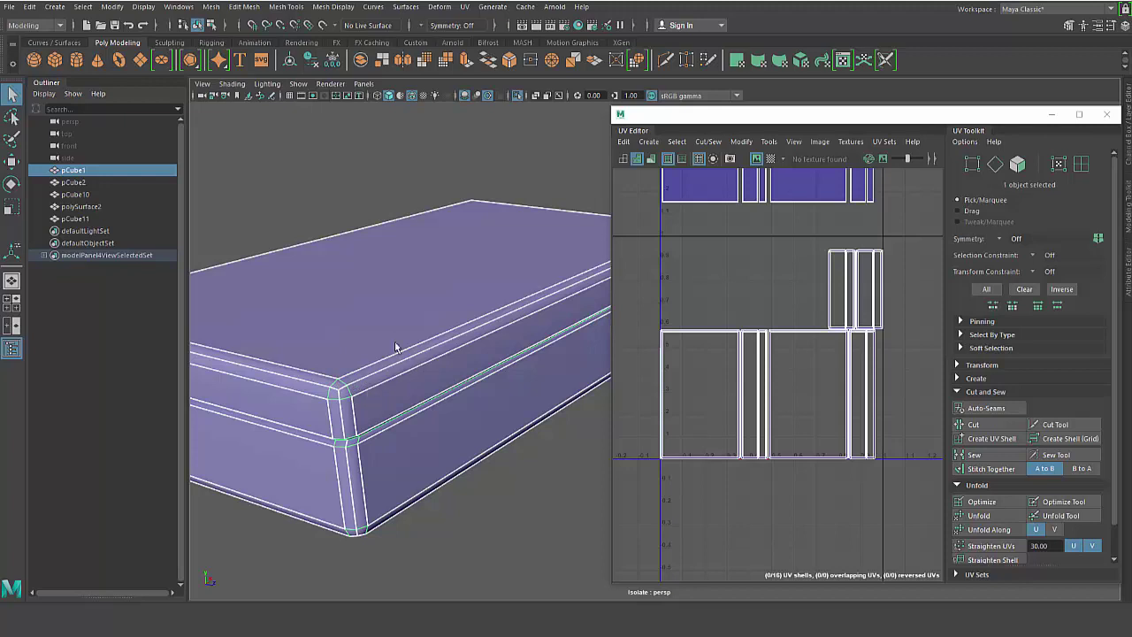
Select the two long faces of the upper front rim strip and check where they lie in the UV layout.
right_drag(431, 339, 429, 359)
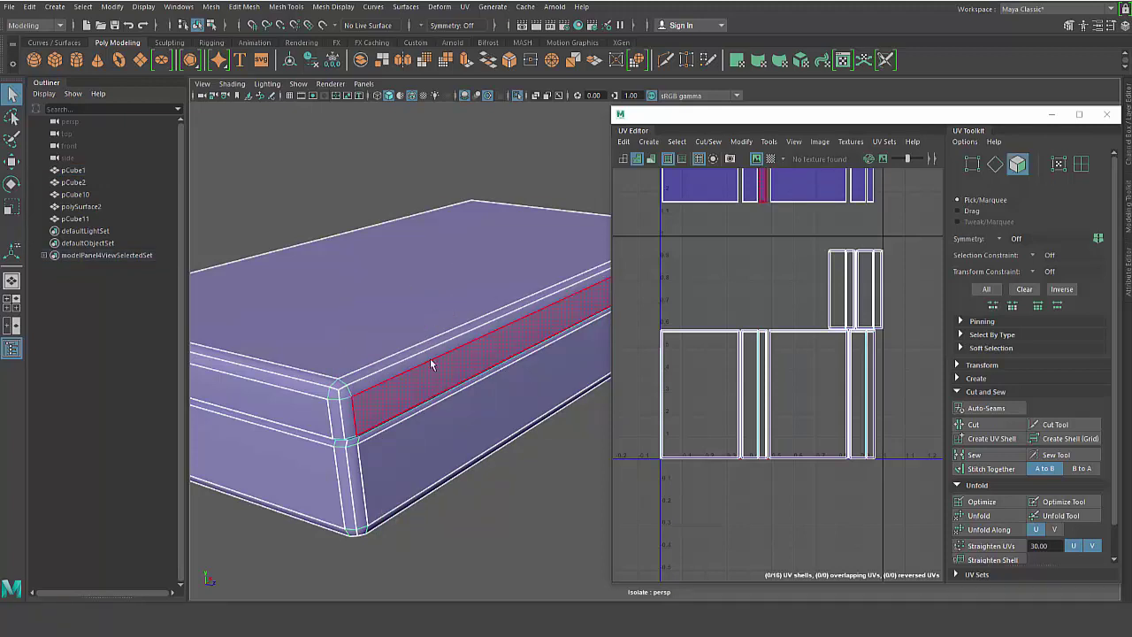
click(428, 357)
shift+click(364, 392)
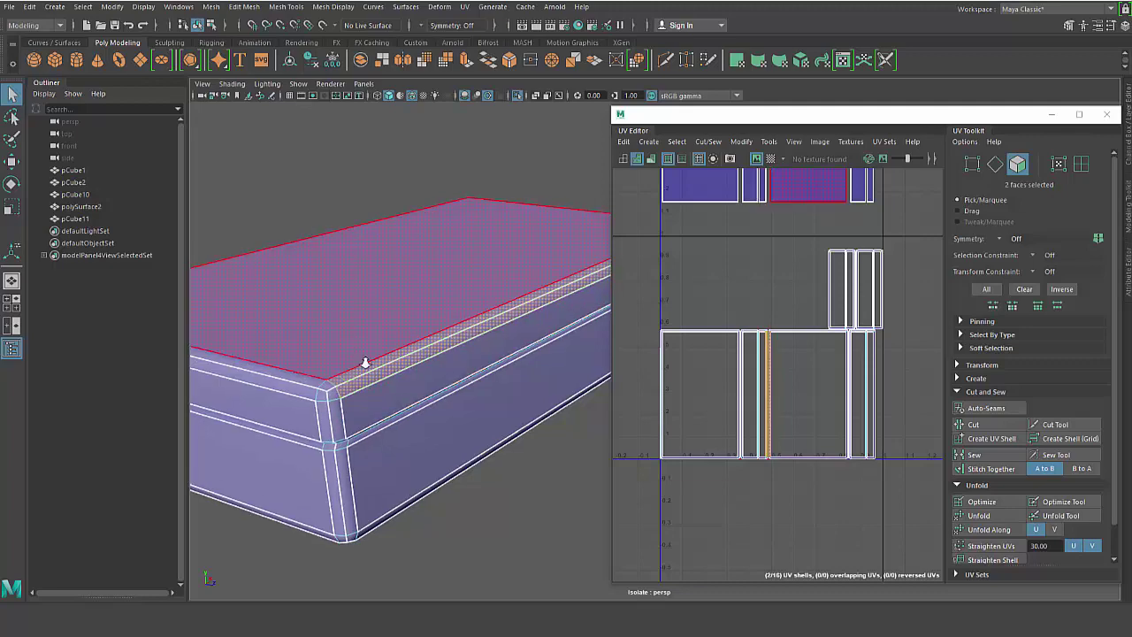
alt+right_drag(366, 363, 432, 378)
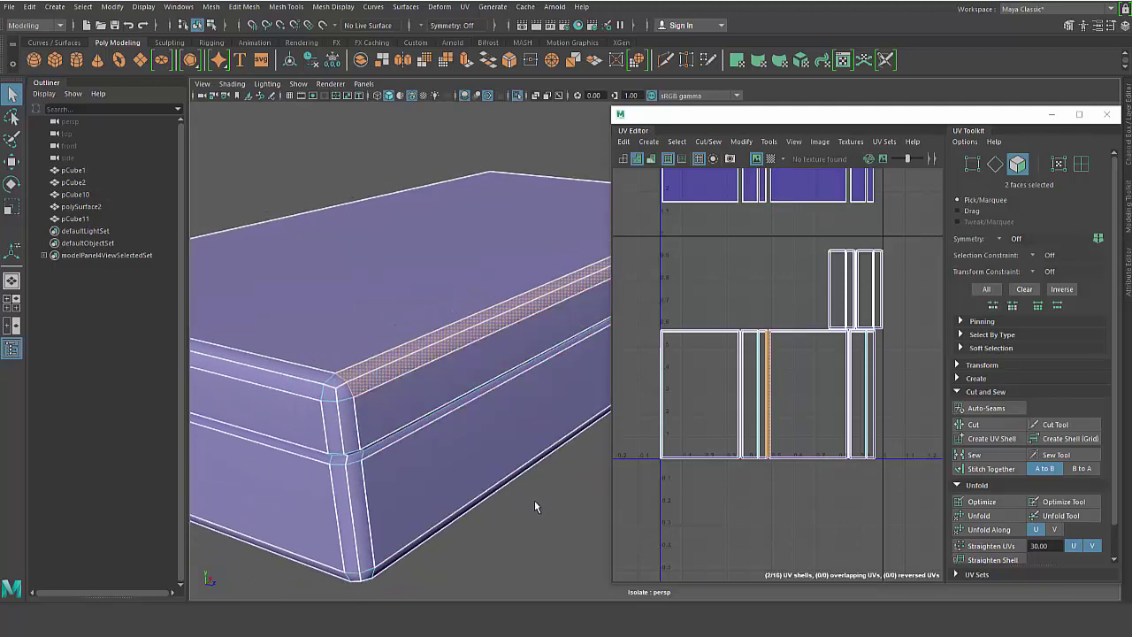
Select the long middle edge of the upper front rim and examine it at the facing shell borders in the UV layout.
right_drag(417, 279, 416, 245)
click(447, 348)
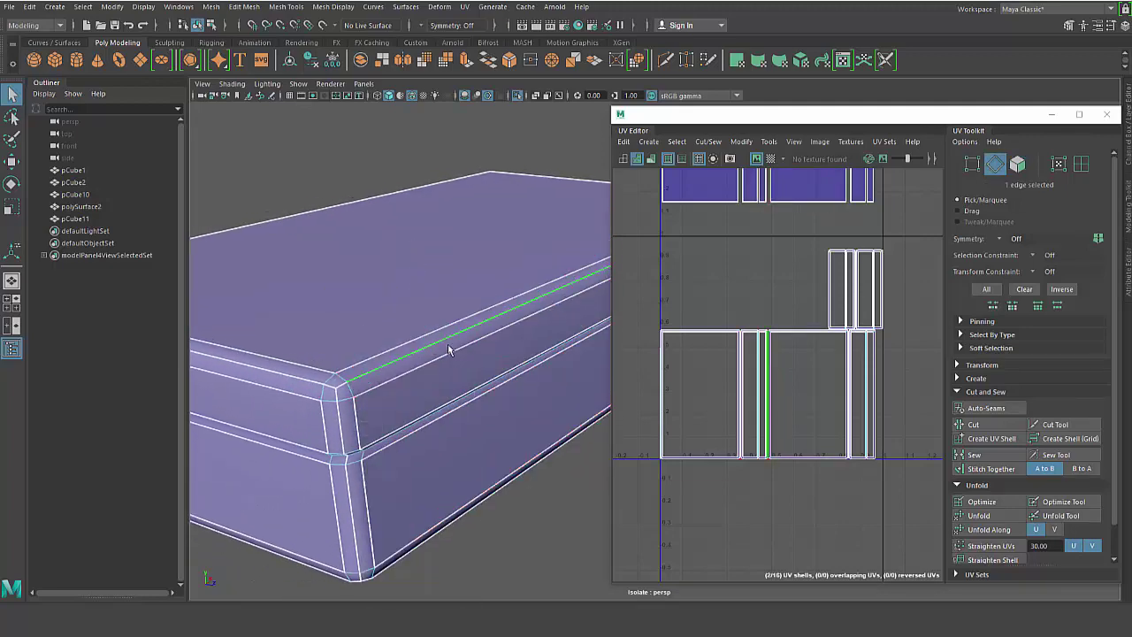
scroll(787, 403, up, 8)
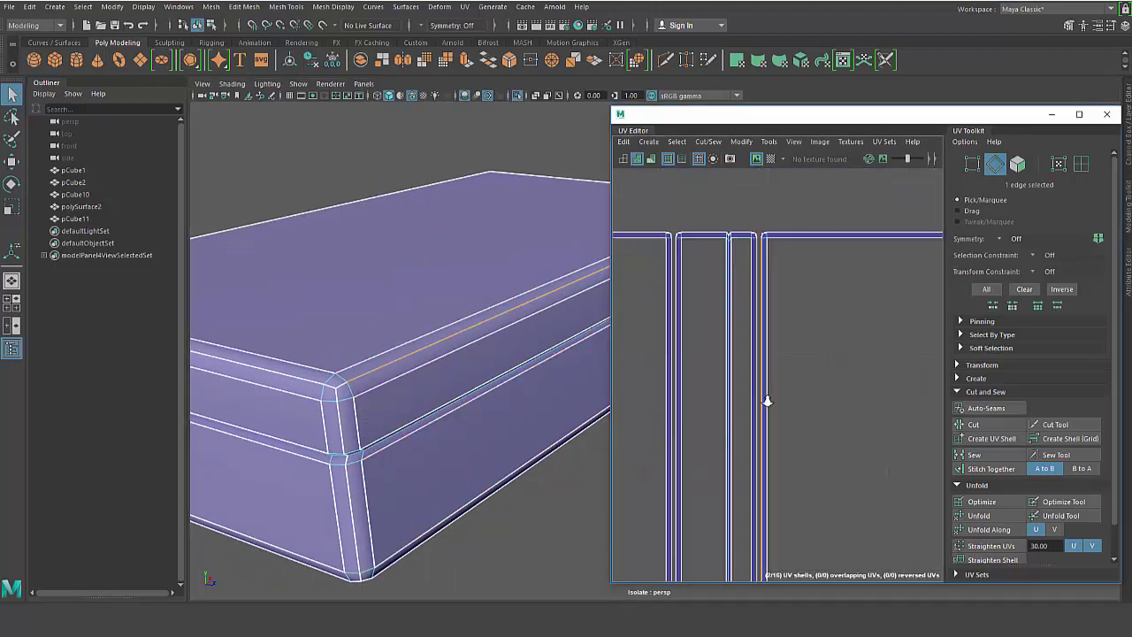
alt+right_drag(768, 401, 780, 350)
alt+middle_drag(780, 349, 773, 388)
Check which UV border shell each half of the front rim strip belongs to, and return to edge selection.
right_drag(741, 257, 713, 240)
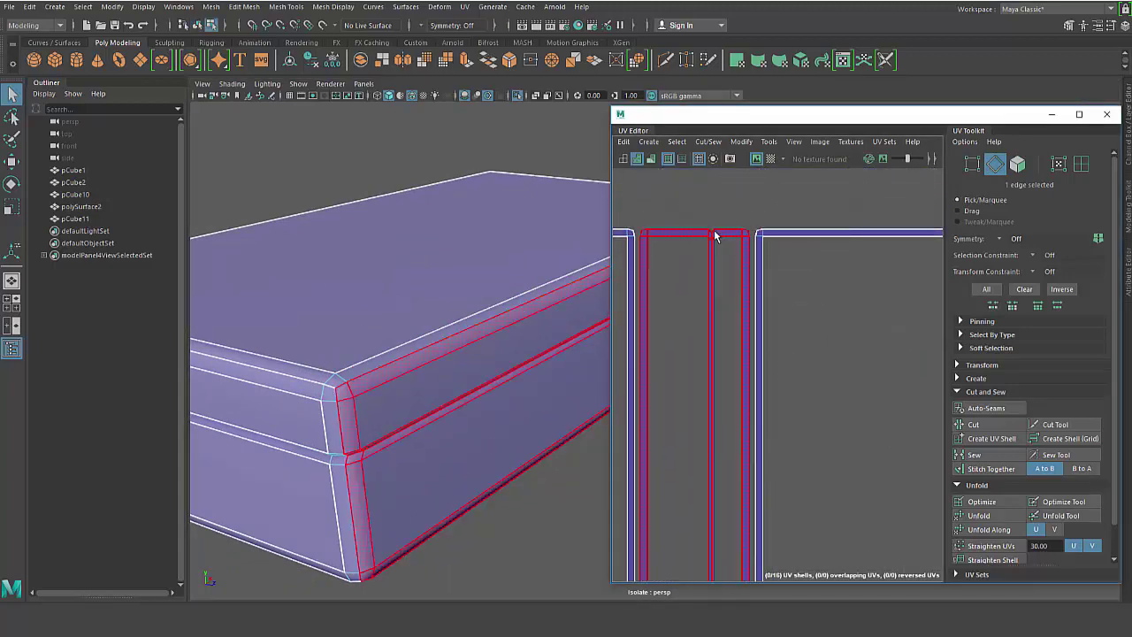
click(765, 249)
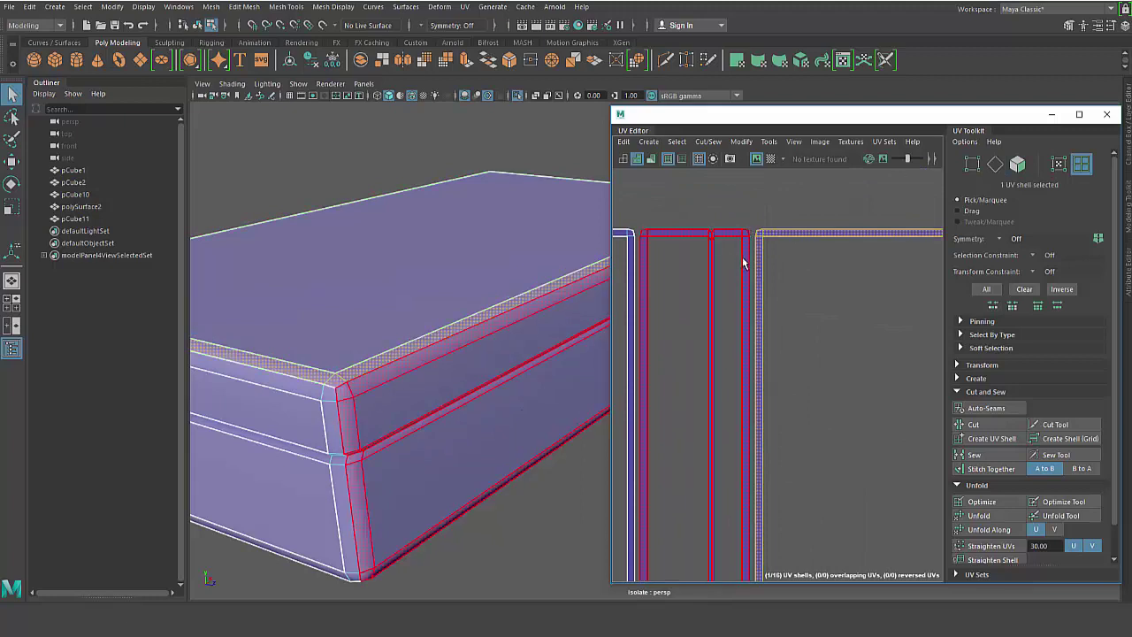
right_drag(746, 252, 768, 235)
click(748, 240)
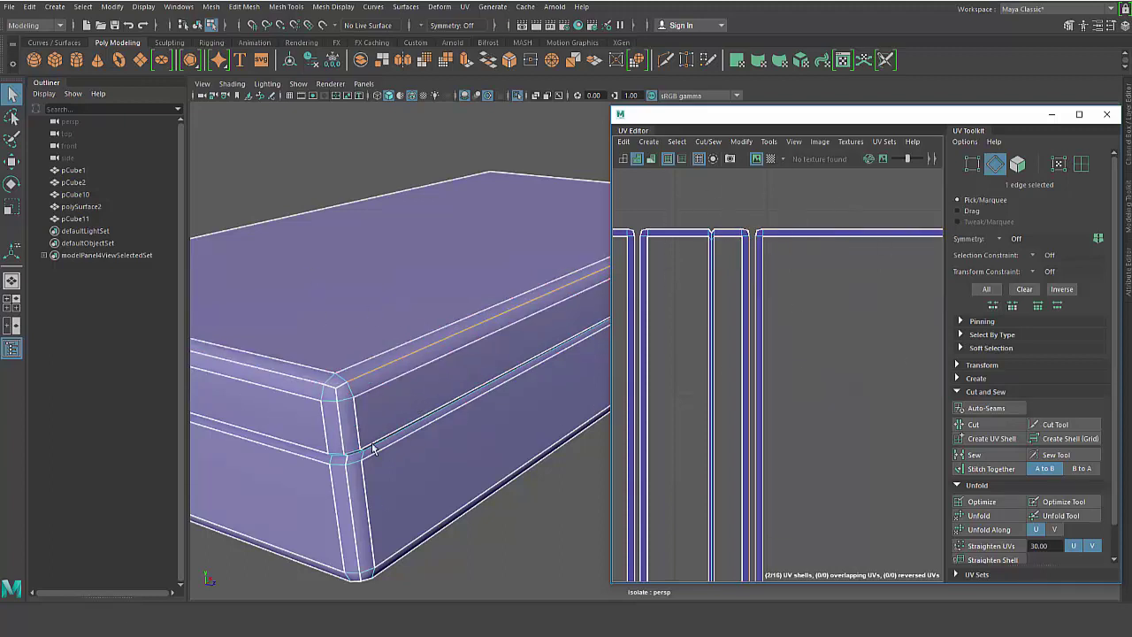
Select the two short edges across the upper front rim strip at its near corner and cut the UVs there.
click(294, 453)
click(346, 378)
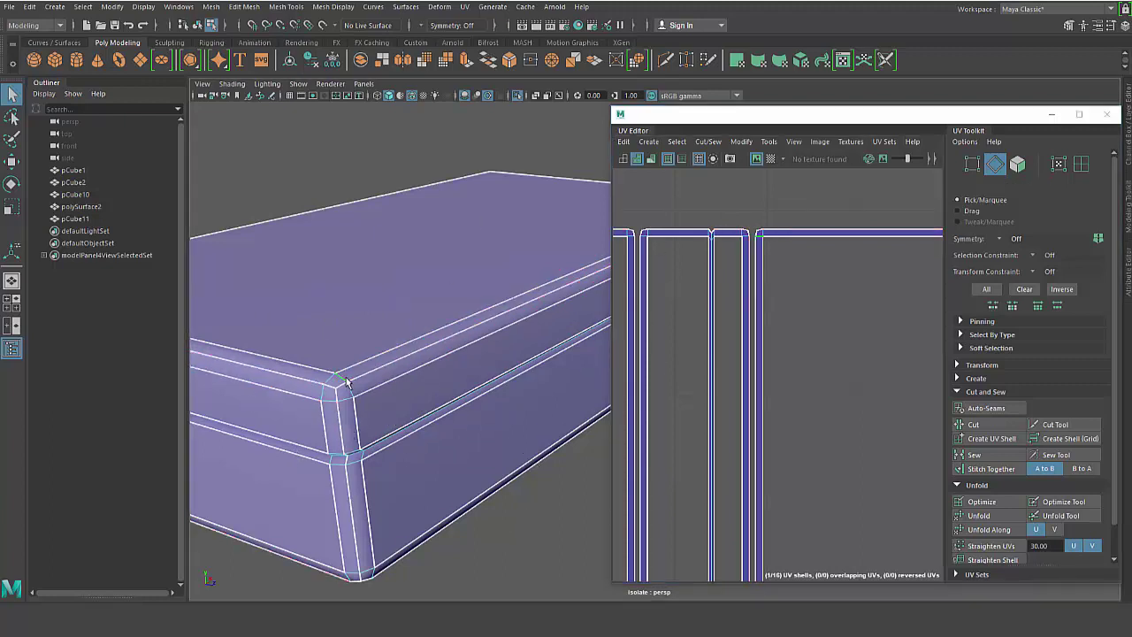
shift+click(347, 380)
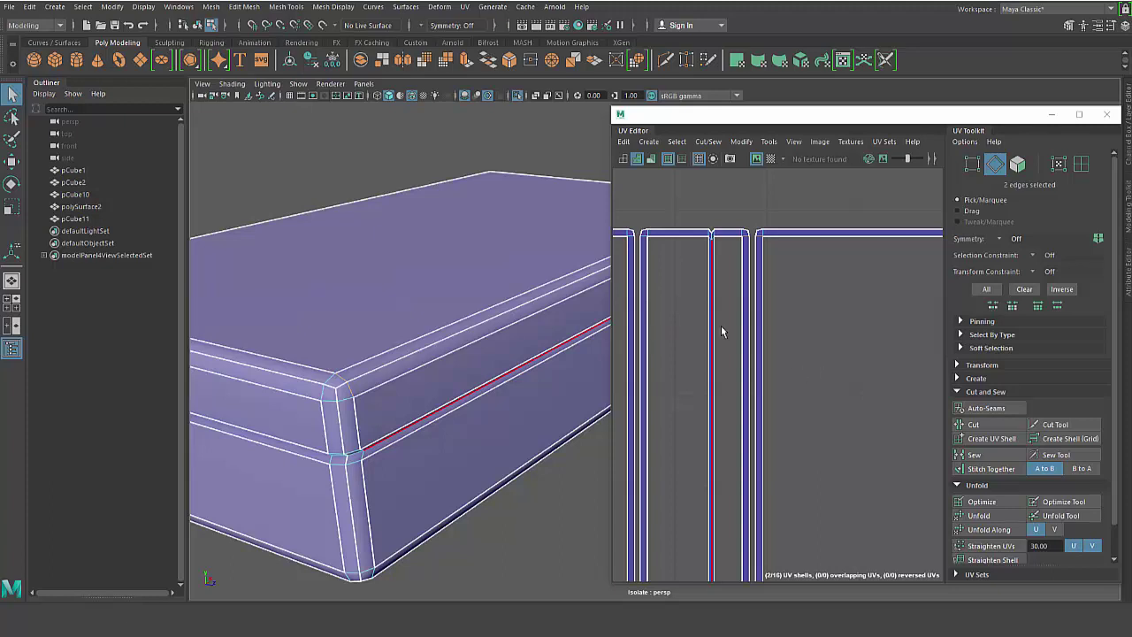
shift+right_click(841, 337)
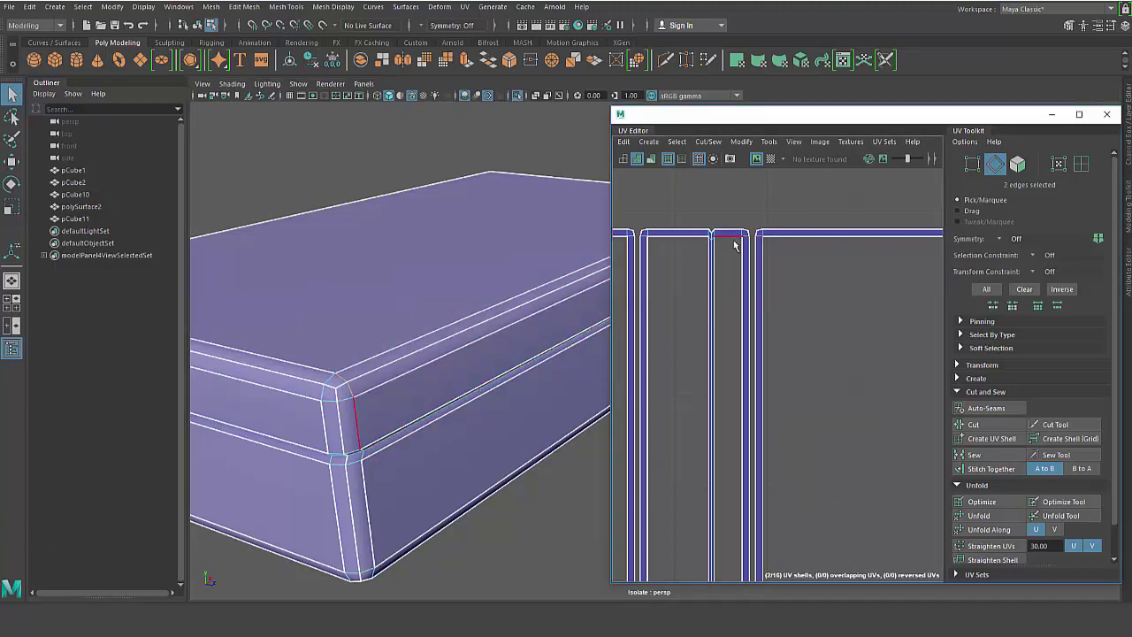
shift+right_click(818, 310)
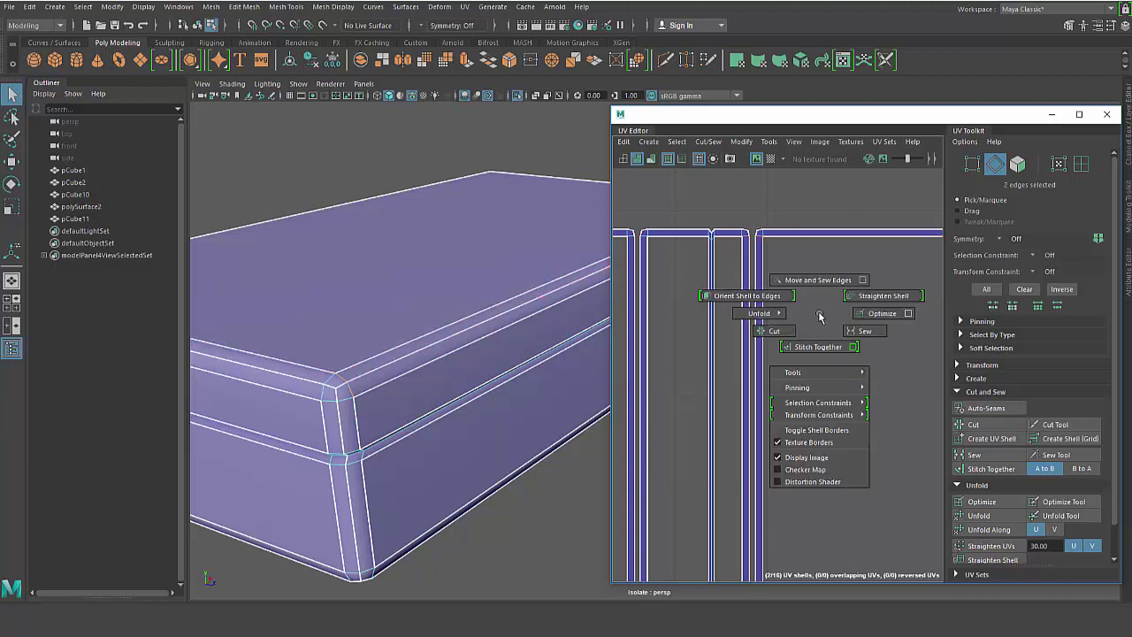
shift+right_drag(819, 314, 808, 322)
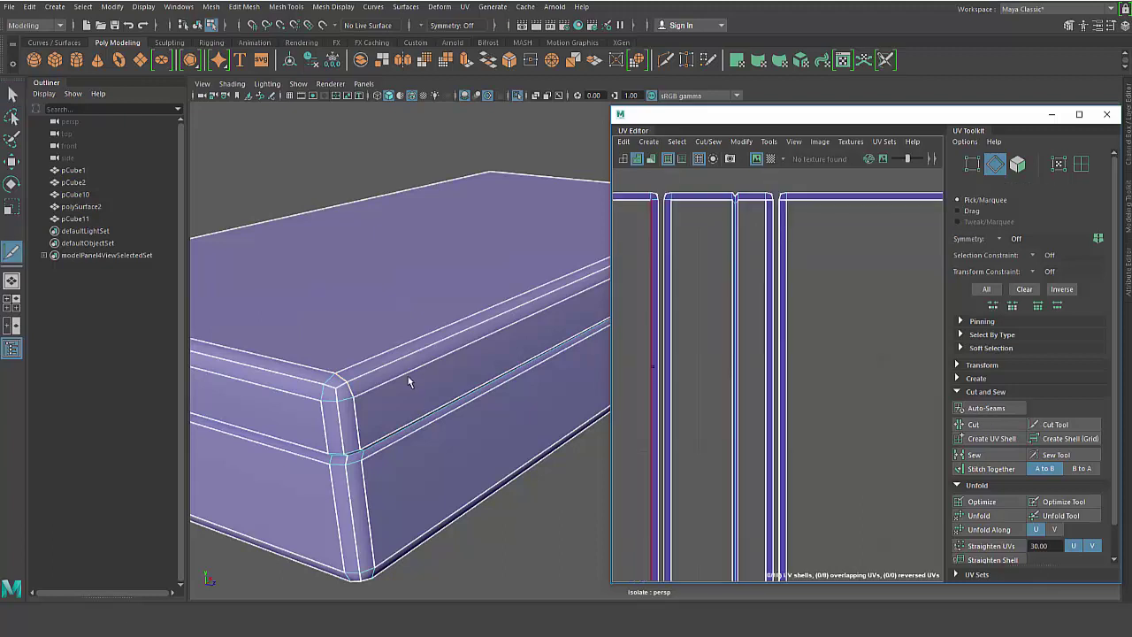
Cut the UVs along the two short edges across the upper front rim strip at its opposite corner.
right_drag(408, 274, 411, 248)
alt+drag(550, 285, 510, 279)
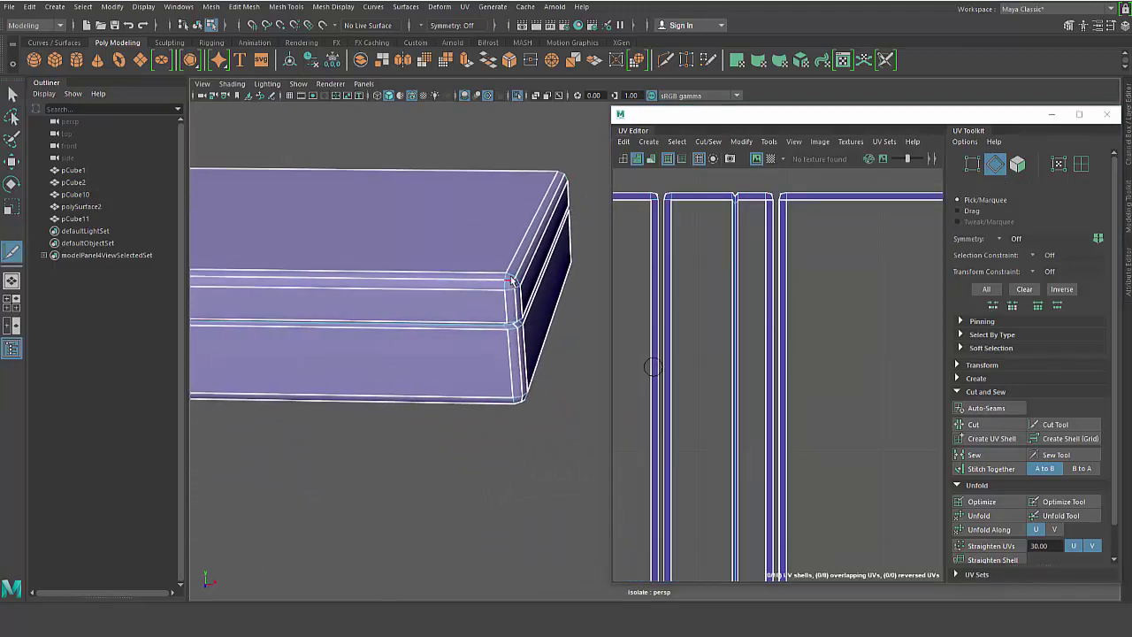
click(507, 279)
shift+right_click(772, 314)
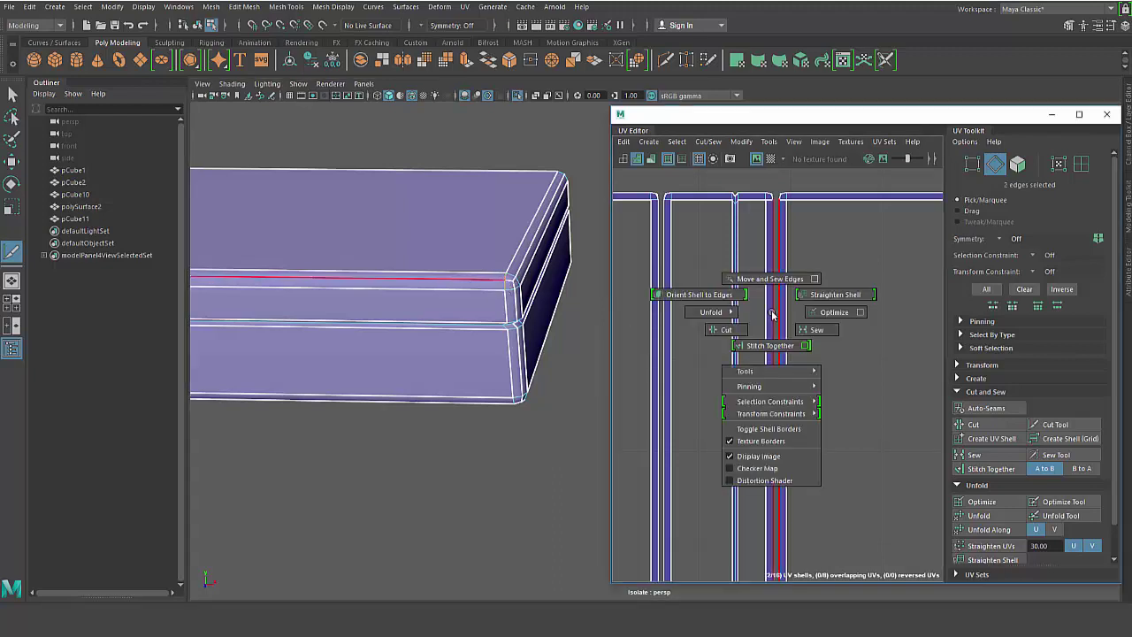
click(726, 330)
Join the two halves of the upper front rim strip along their long middle edge with Move and Sew Edges.
click(501, 360)
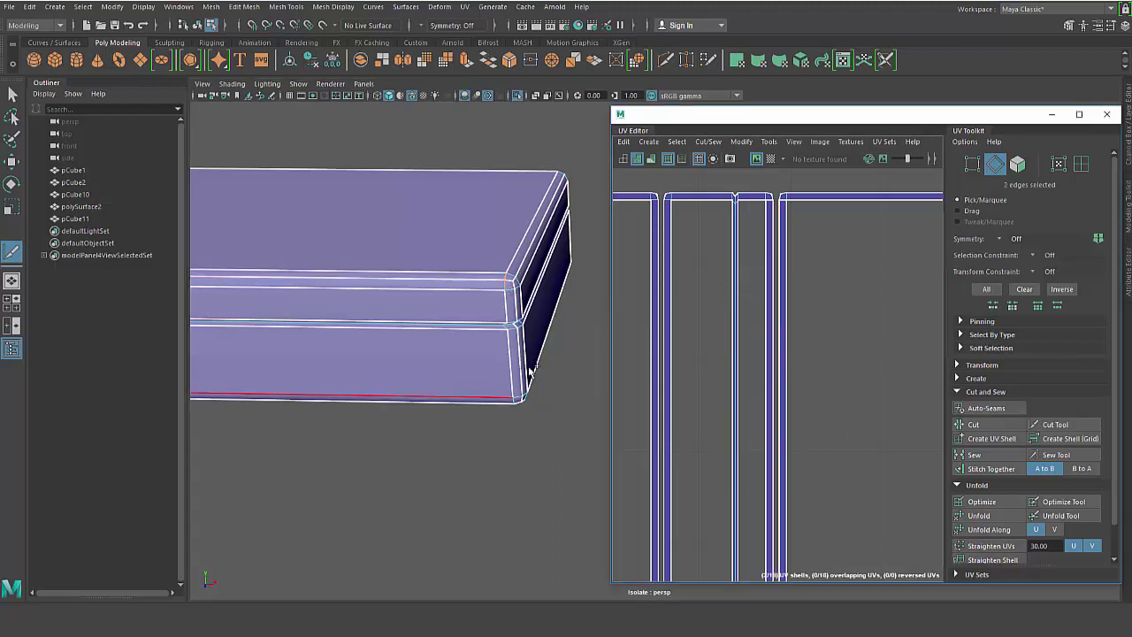
alt+drag(529, 372, 521, 336)
click(522, 334)
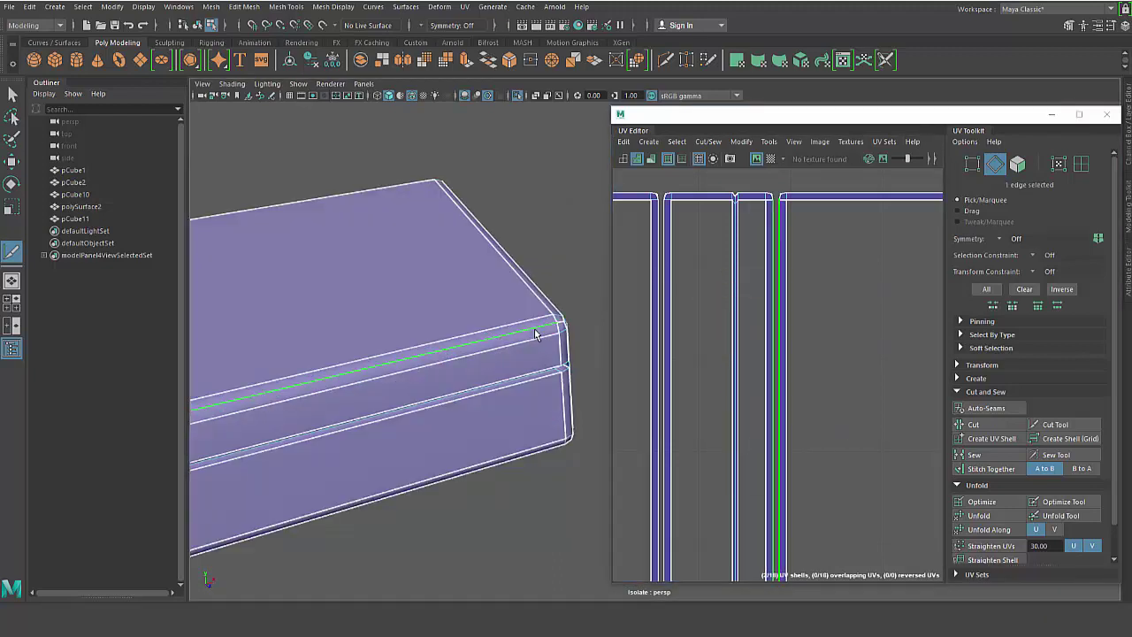
shift+right_click(830, 321)
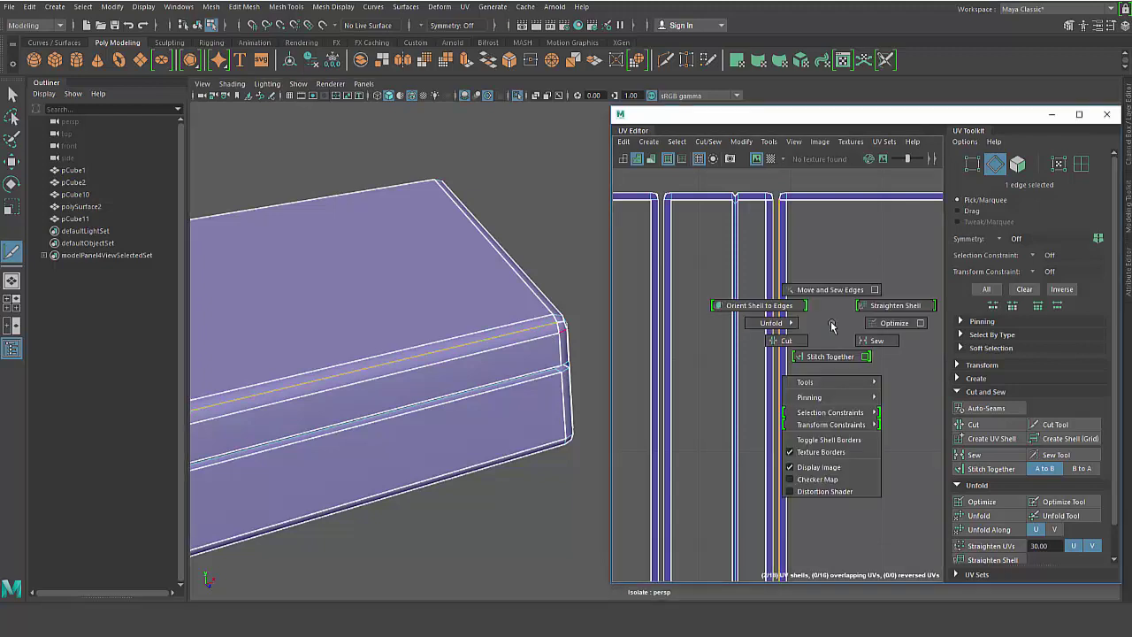
click(828, 293)
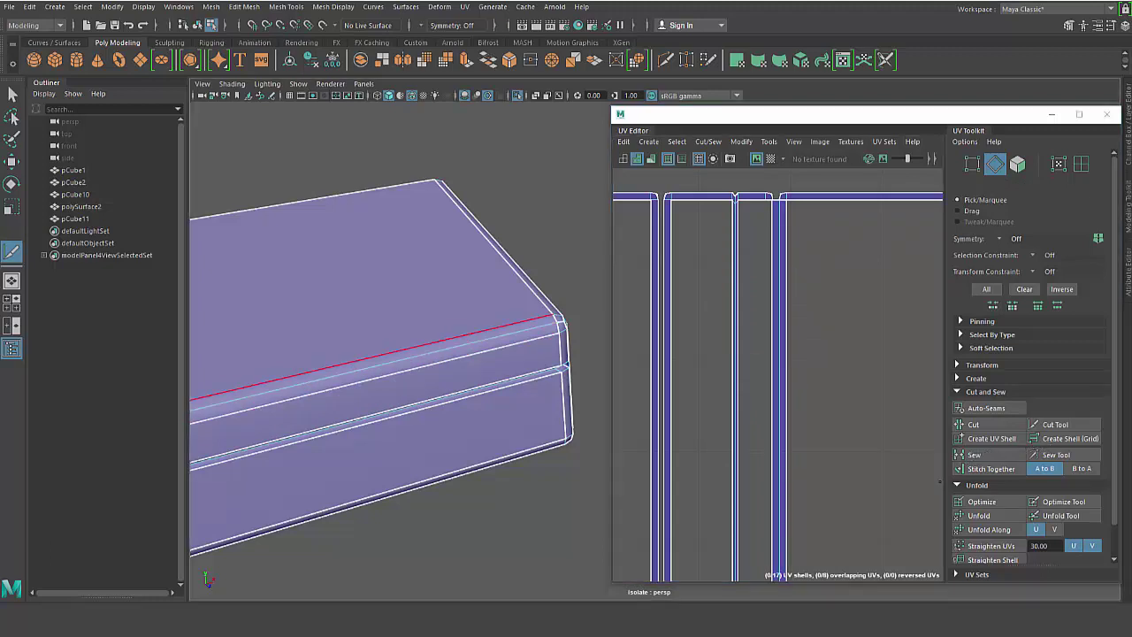
Try plain Sew on the same rim edge, undo it, and apply Move and Sew Edges again.
click(976, 455)
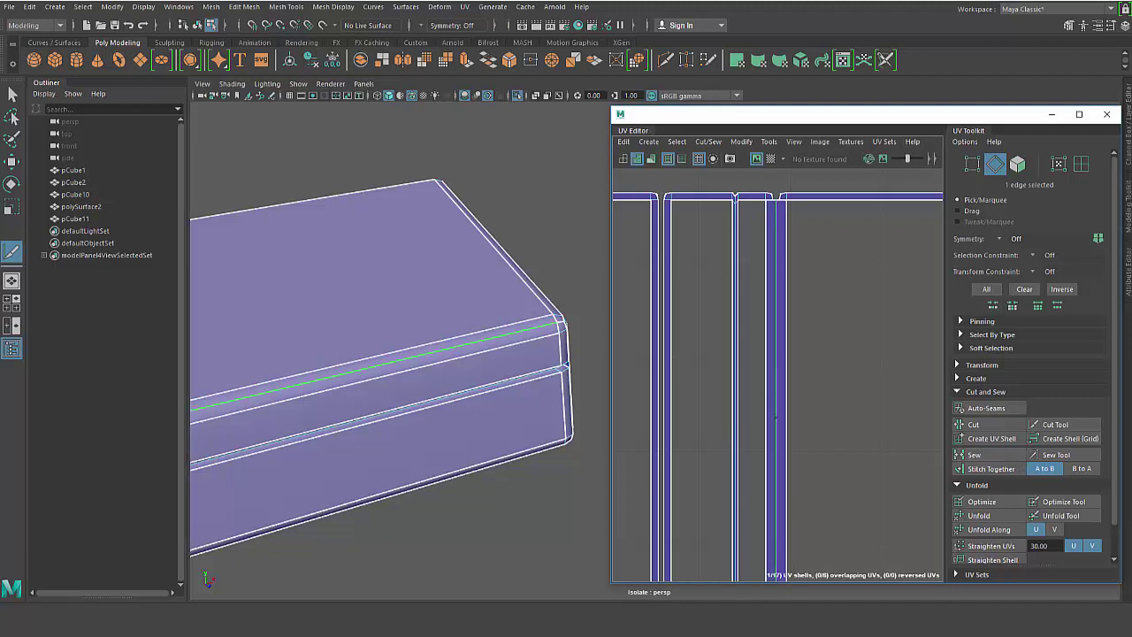
drag(778, 274, 788, 319)
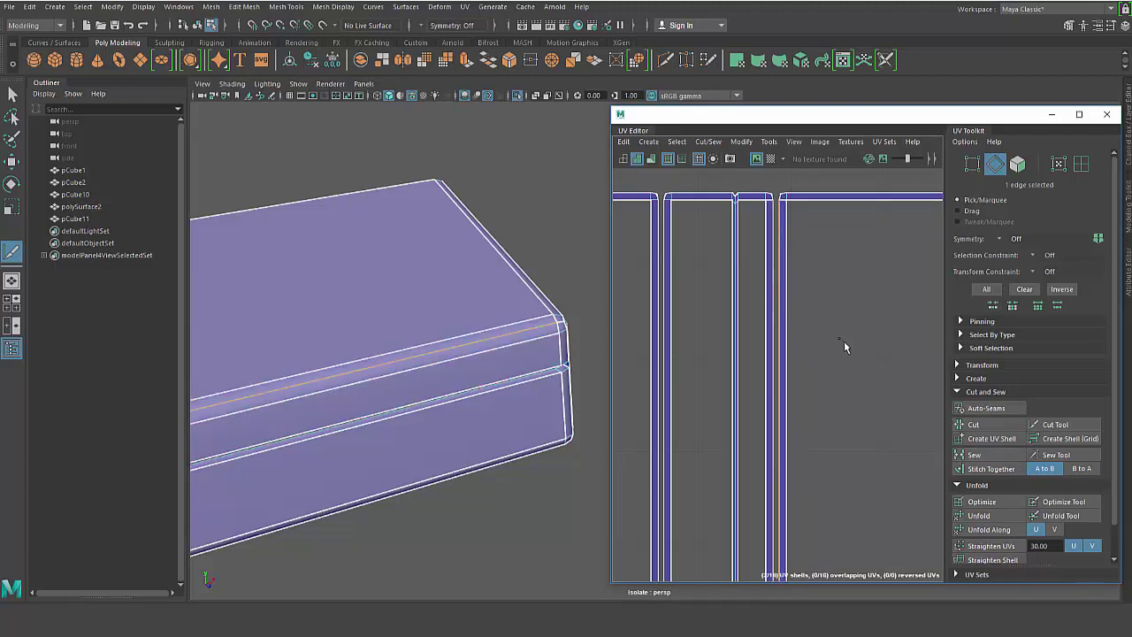
right_drag(880, 342, 839, 321)
click(836, 324)
shift+right_drag(853, 379, 842, 309)
Select the joined front rim strip as a UV shell and move it horizontally outside the unit square, beside the first large border shell.
key(q)
click(786, 326)
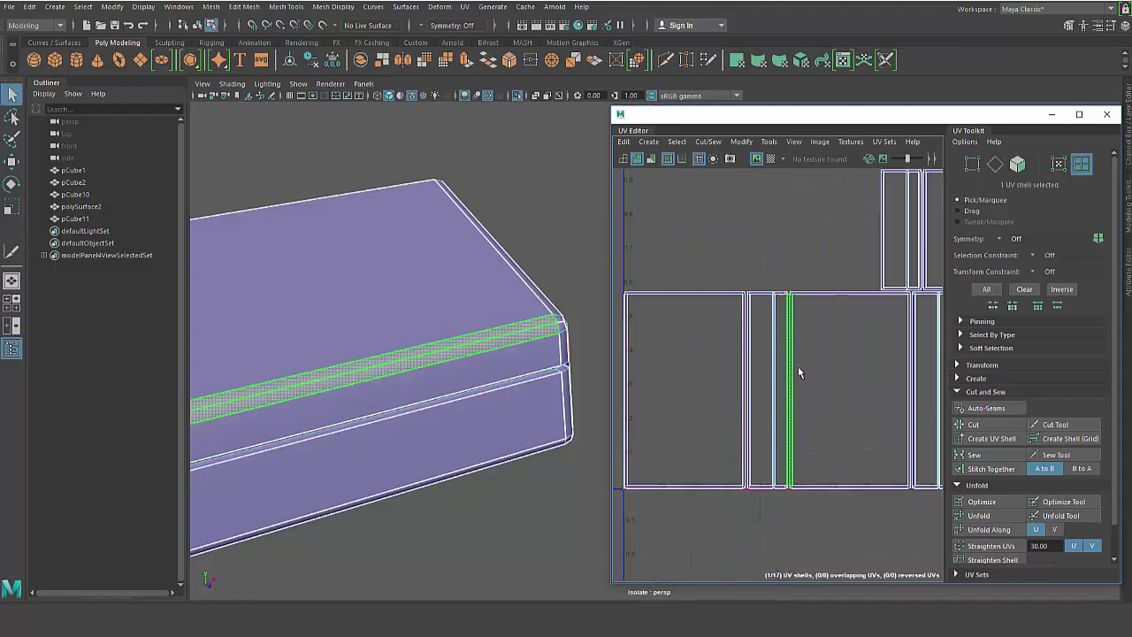
scroll(798, 366, down, 4)
key(w)
drag(864, 390, 731, 388)
Cut the UVs along the short edge inside the front groove where it meets the near corner strip.
click(869, 380)
scroll(669, 400, up, 3)
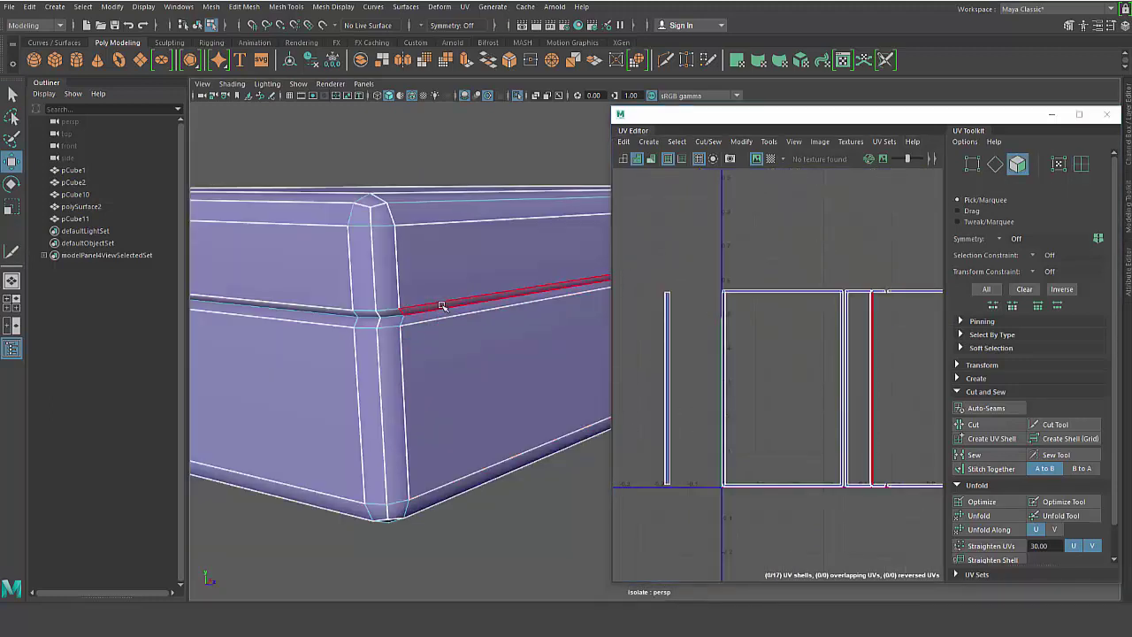
right_drag(408, 275, 404, 228)
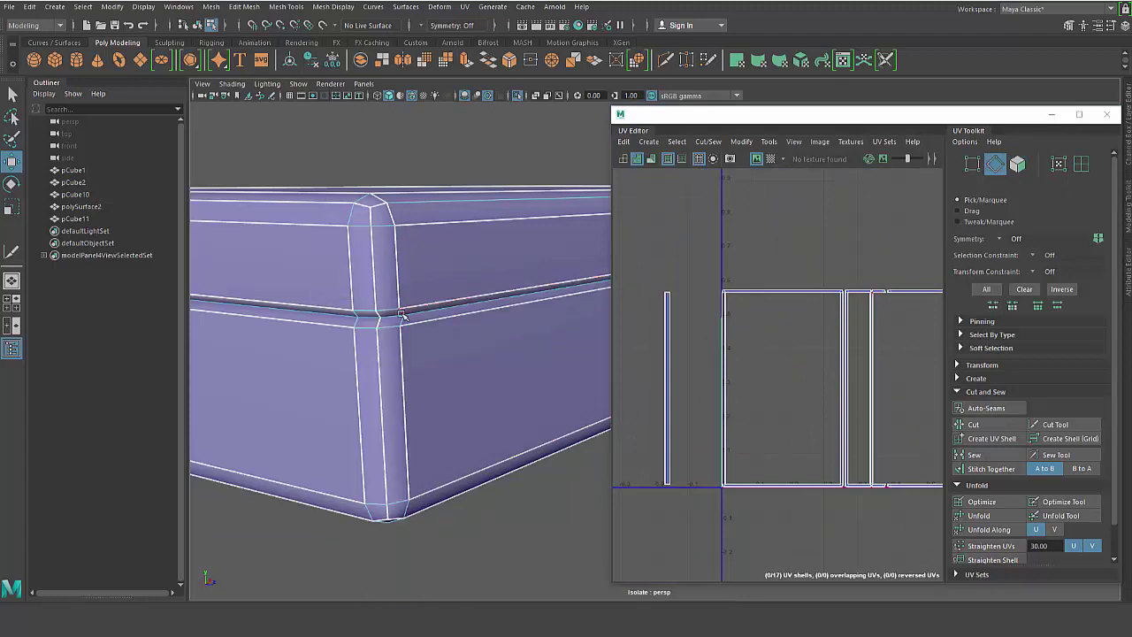
key(q)
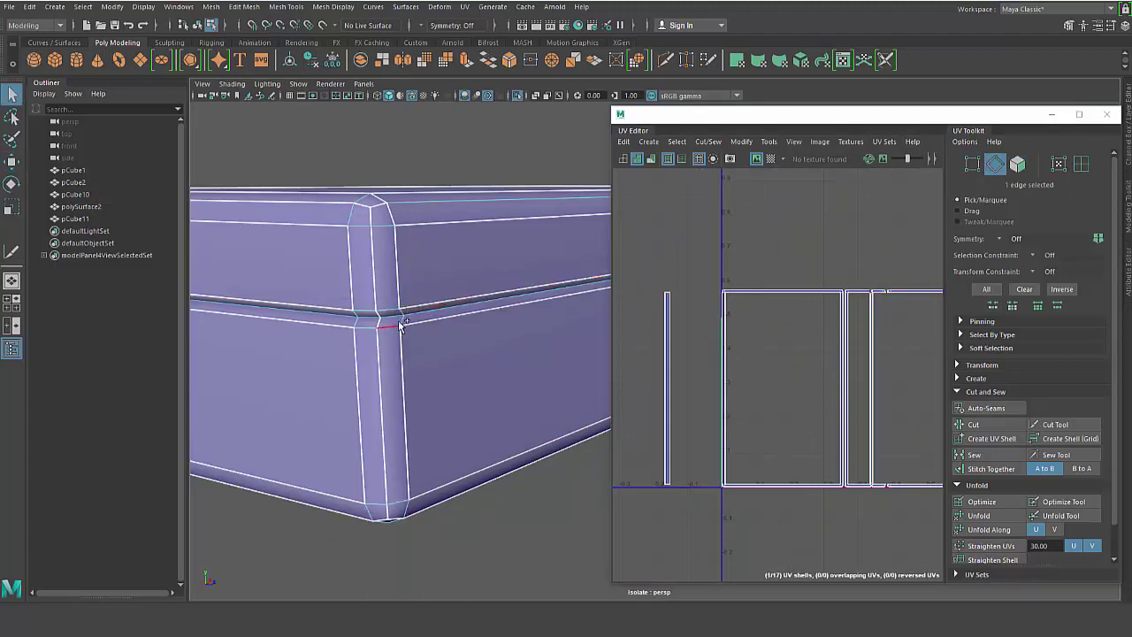
click(392, 309)
shift+right_drag(814, 318, 789, 334)
Cut the UVs along the two short edges across the lower front rim strip at the near corner.
alt+drag(455, 498, 382, 364)
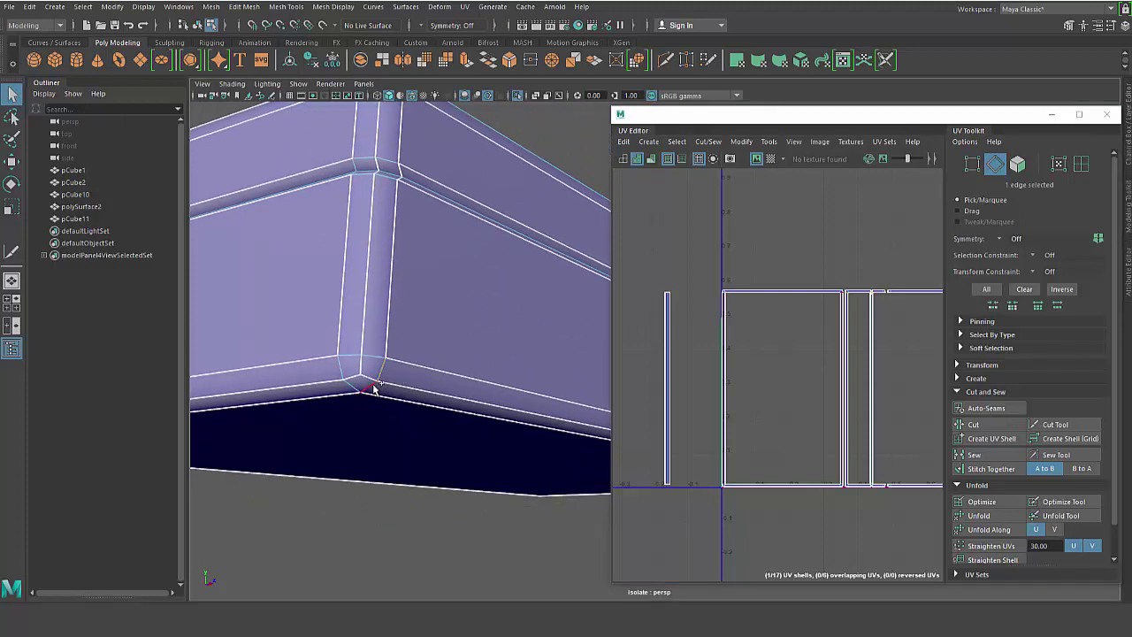
shift+click(374, 387)
shift+right_drag(771, 370, 744, 379)
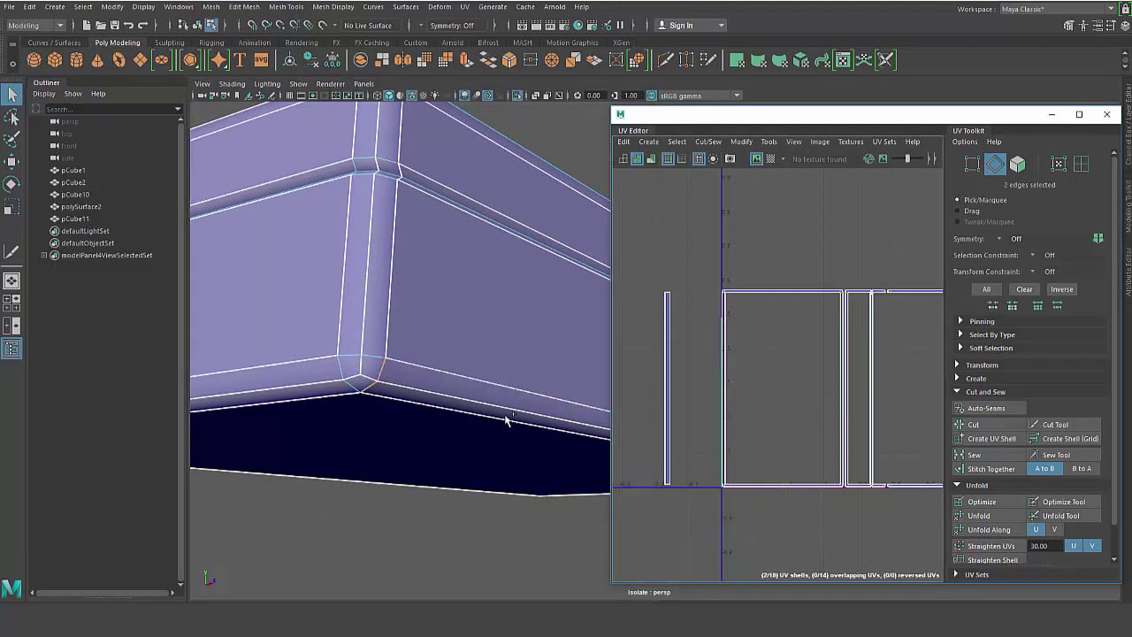
Cut the UVs along the short edge inside the front groove at the opposite front corner.
alt+drag(537, 349, 374, 352)
alt+right_drag(425, 376, 513, 453)
alt+middle_drag(472, 473, 470, 393)
alt+drag(469, 393, 498, 395)
alt+right_drag(468, 367, 501, 391)
alt+middle_drag(491, 376, 503, 384)
scroll(497, 370, down, 1)
click(471, 282)
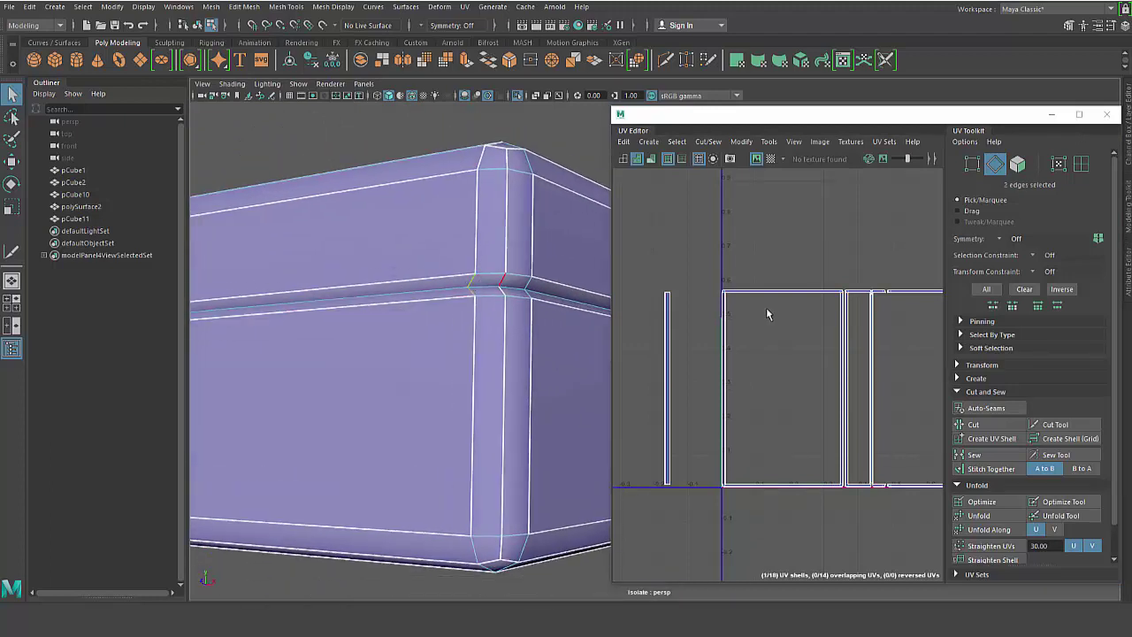
right_drag(768, 313, 739, 327)
Cut the UVs along the two short edges across the lower front rim strip at the opposite corner.
alt+drag(511, 530, 501, 427)
shift+click(517, 414)
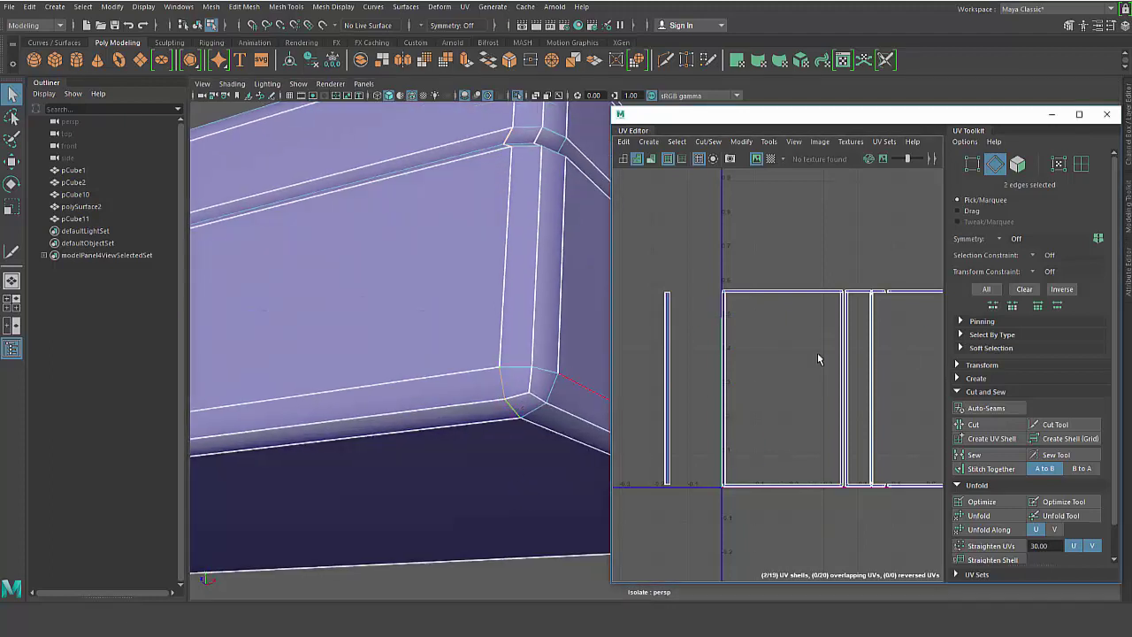
right_drag(816, 356, 796, 374)
Sew the two halves of the lower front rim strip together along their shared long edge.
alt+drag(495, 470, 450, 415)
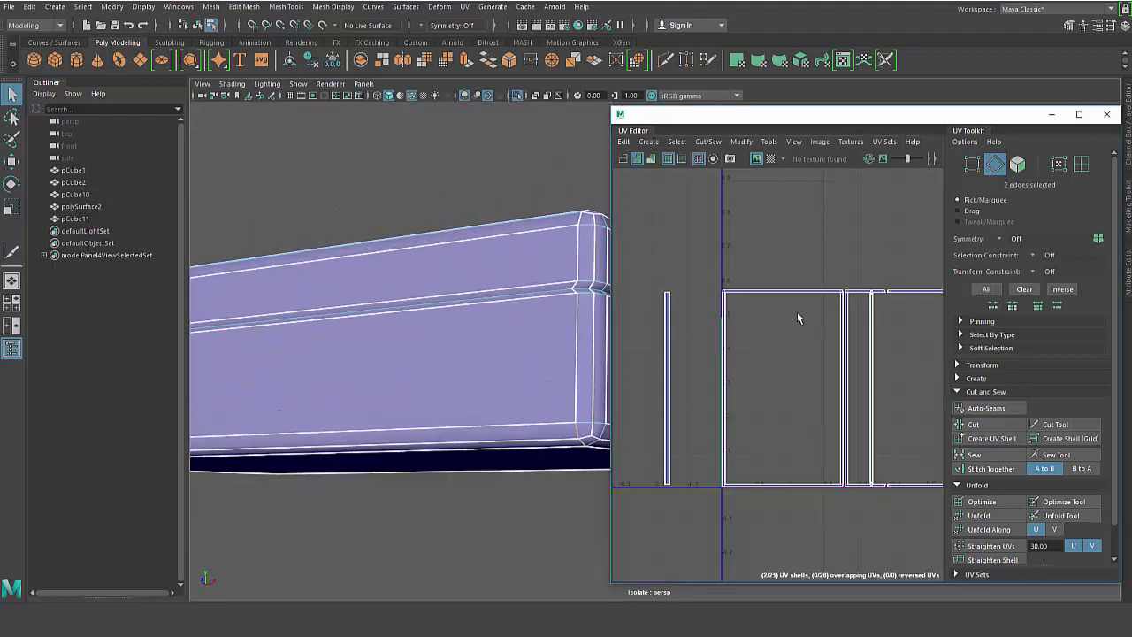
right_drag(799, 315, 764, 305)
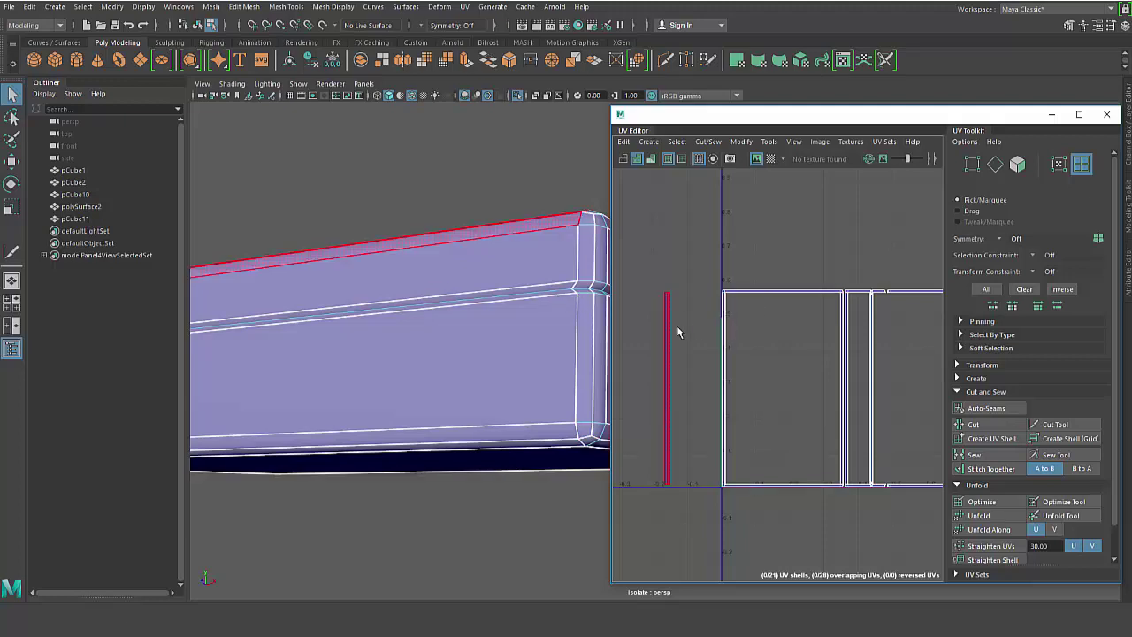
click(518, 301)
scroll(704, 357, down, 3)
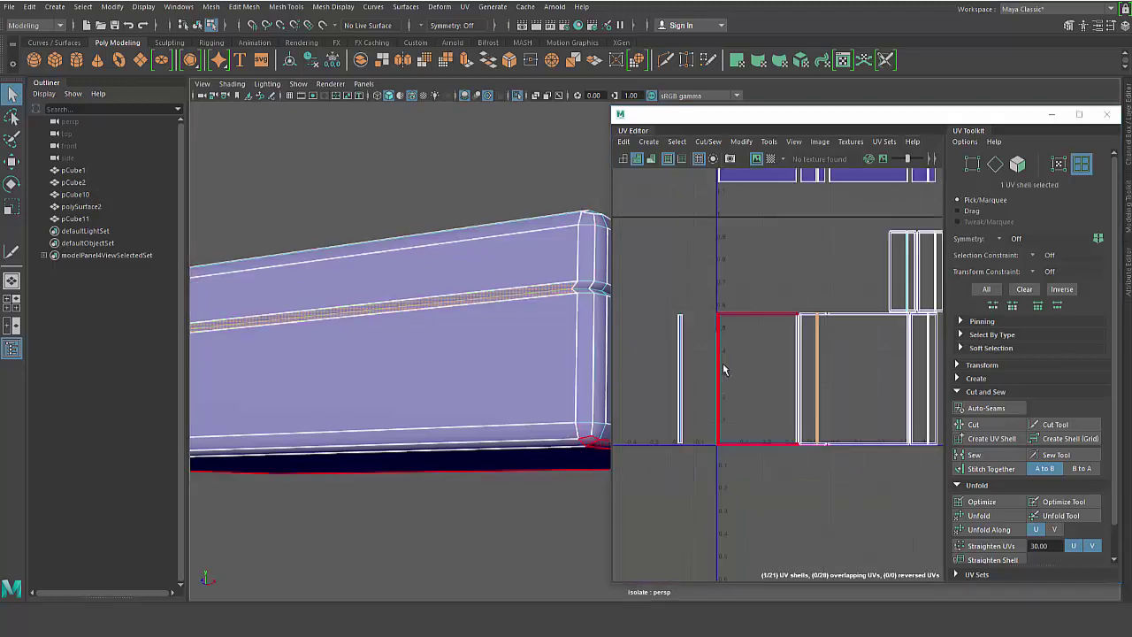
scroll(472, 344, down, 5)
scroll(530, 347, up, 1)
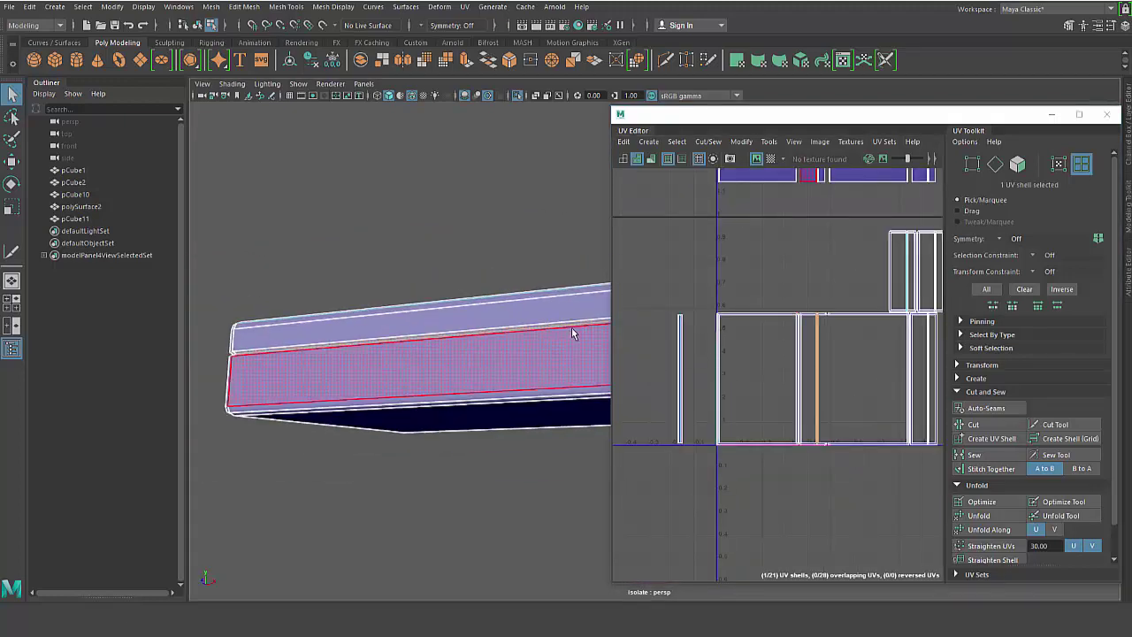
alt+drag(581, 371, 487, 306)
shift+click(483, 387)
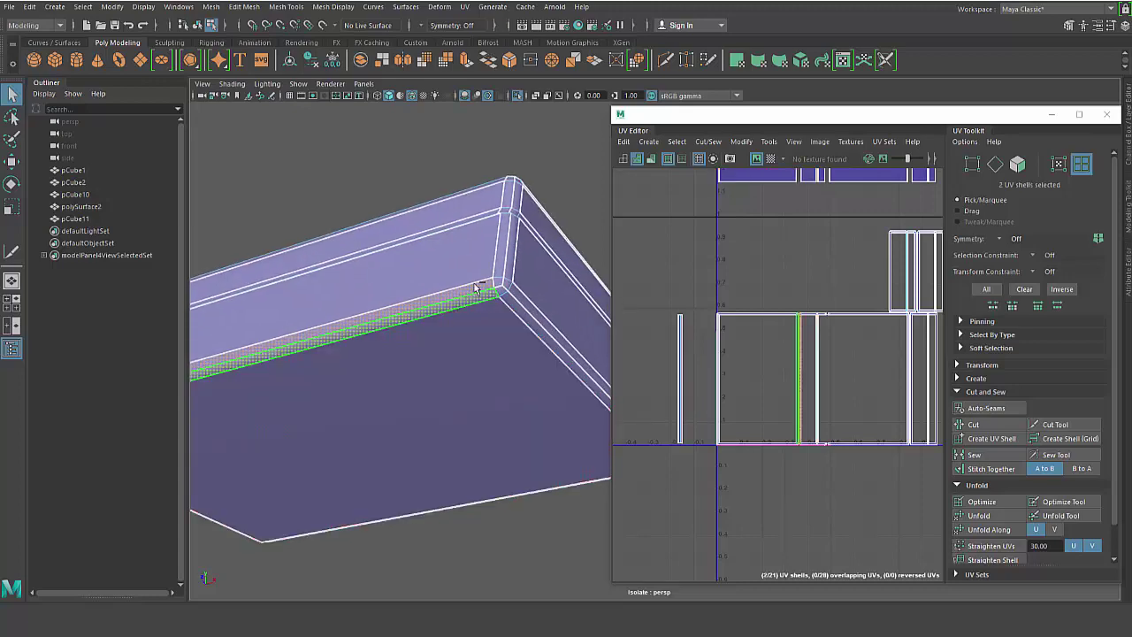
right_drag(733, 301, 788, 263)
click(478, 298)
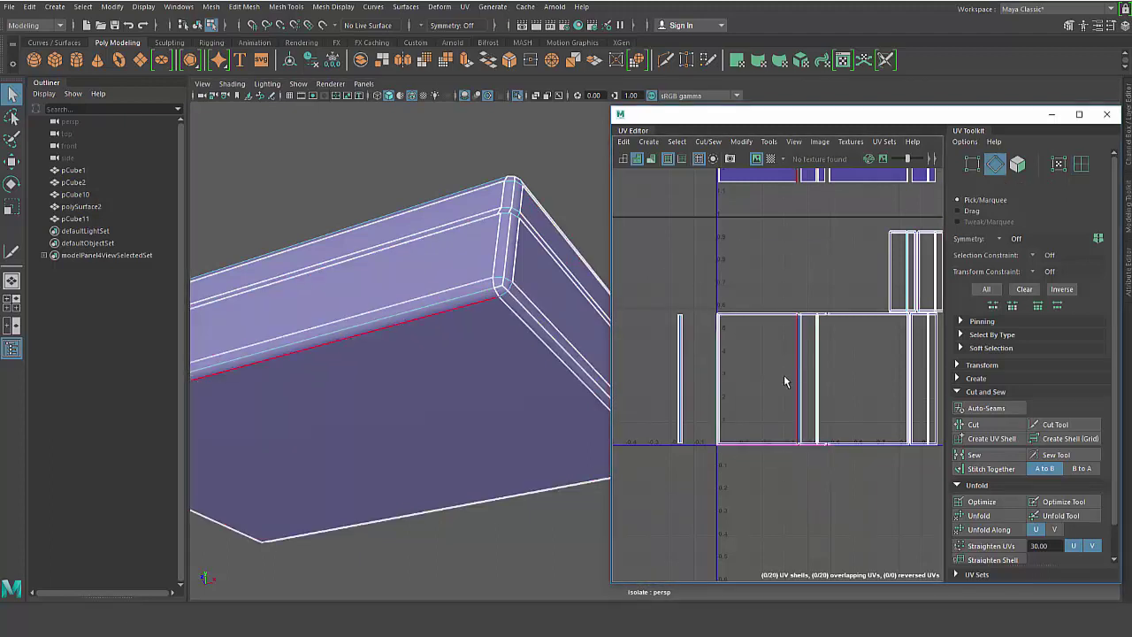
Move the front groove and lower front rim UV shells out of the layout, beside the separated upper rim strip.
right_drag(761, 301, 727, 295)
alt+drag(468, 230, 470, 298)
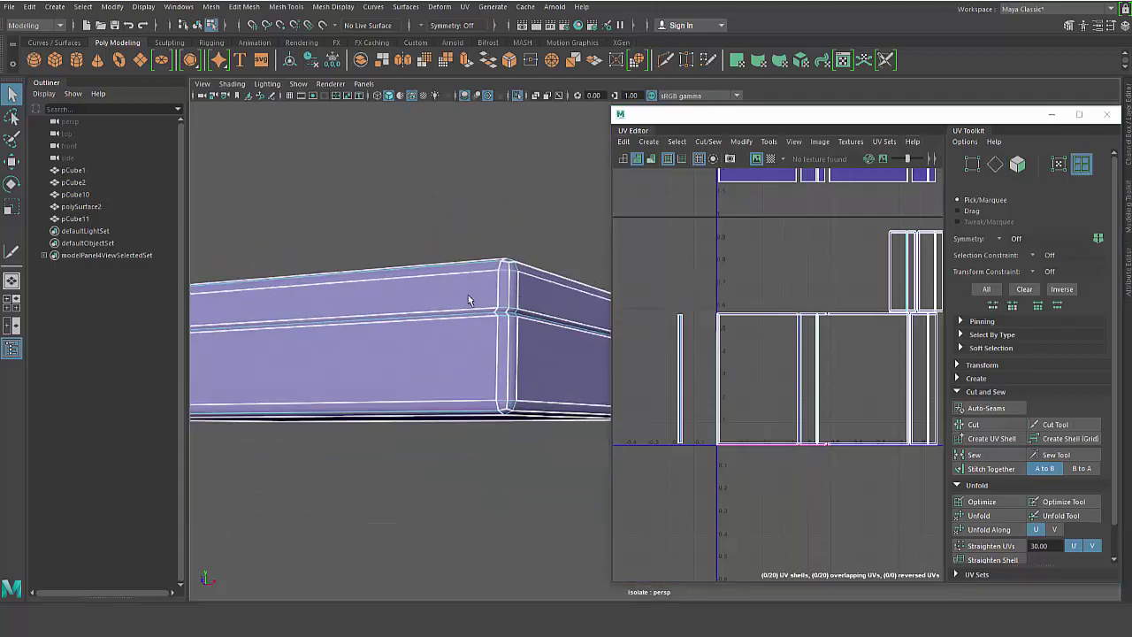
click(487, 313)
shift+click(483, 430)
alt+drag(483, 431, 465, 316)
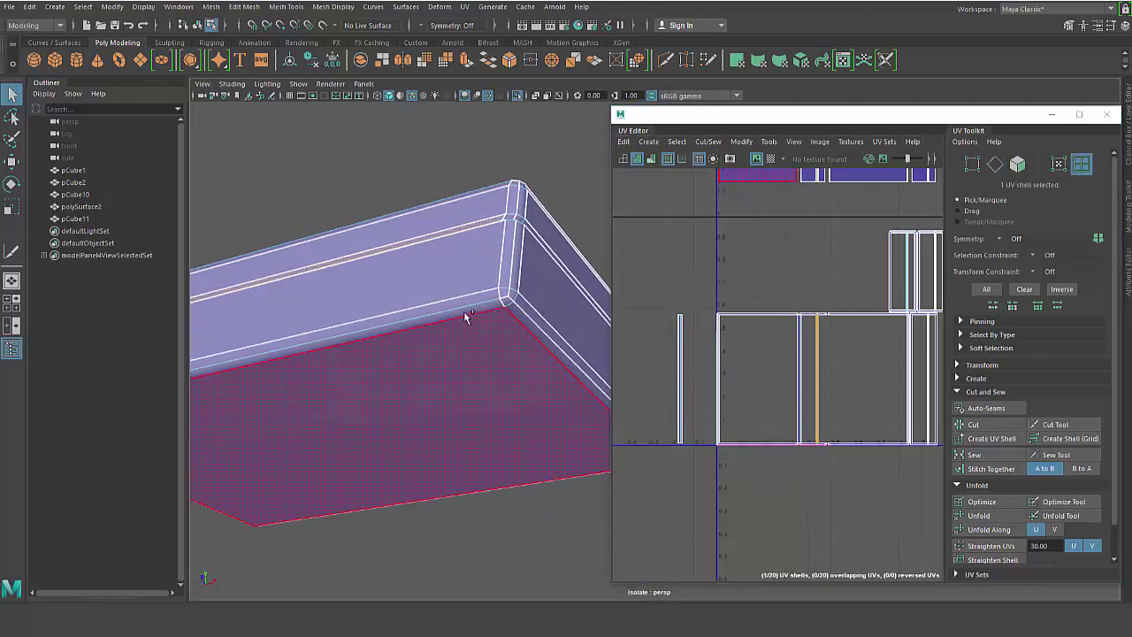
scroll(833, 379, down, 2)
key(w)
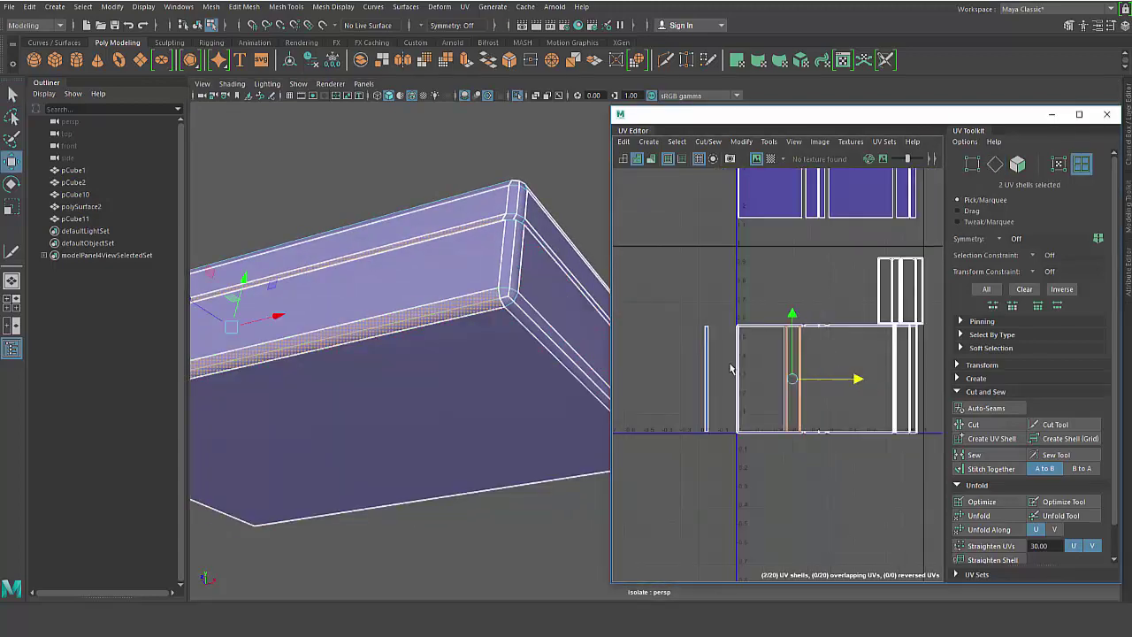
drag(847, 375, 756, 376)
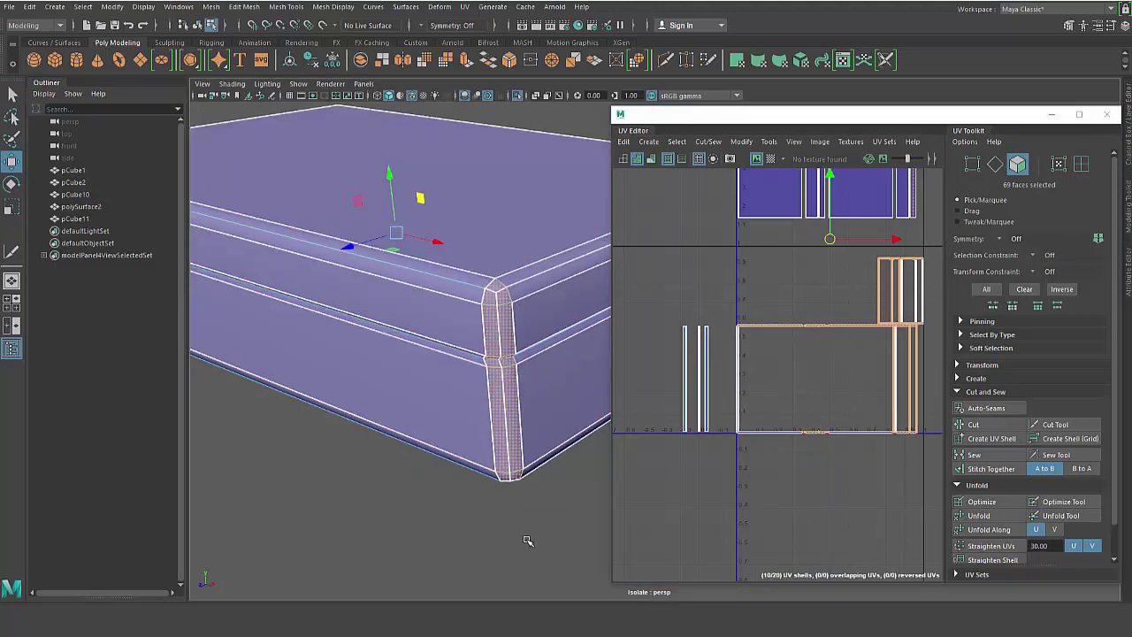
Cut the UVs along the short edges where the short side's upper and lower rims meet the front corner strip.
click(525, 484)
alt+drag(525, 484, 501, 416)
right_drag(501, 292, 498, 264)
alt+drag(499, 264, 493, 277)
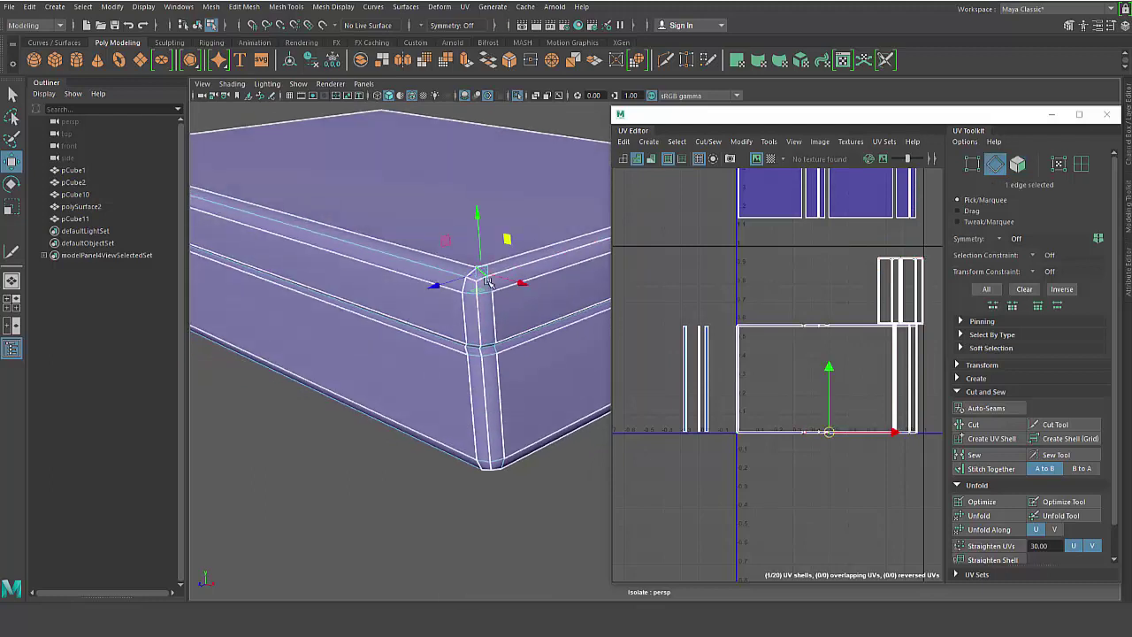
click(492, 284)
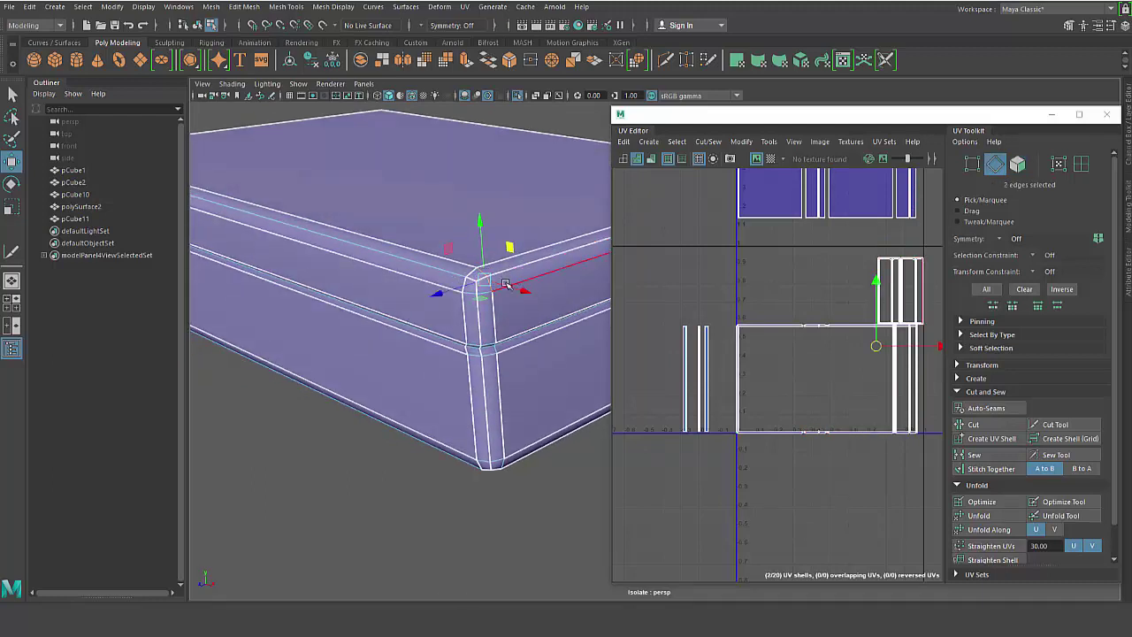
alt+drag(511, 455, 501, 354)
shift+click(477, 293)
shift+click(473, 298)
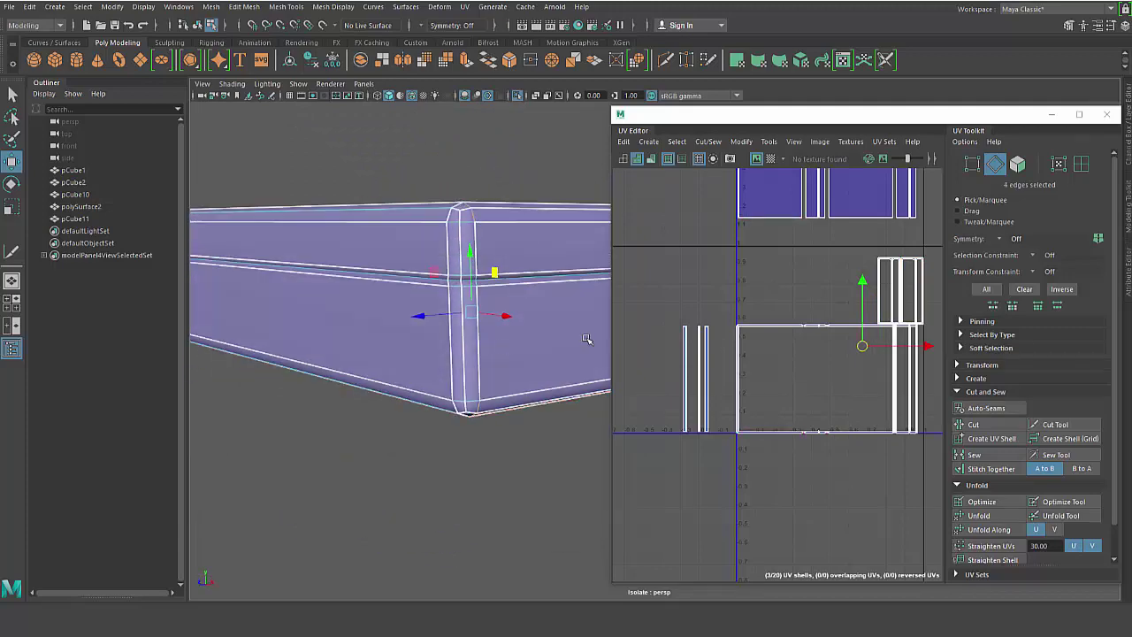
shift+right_drag(700, 340, 675, 349)
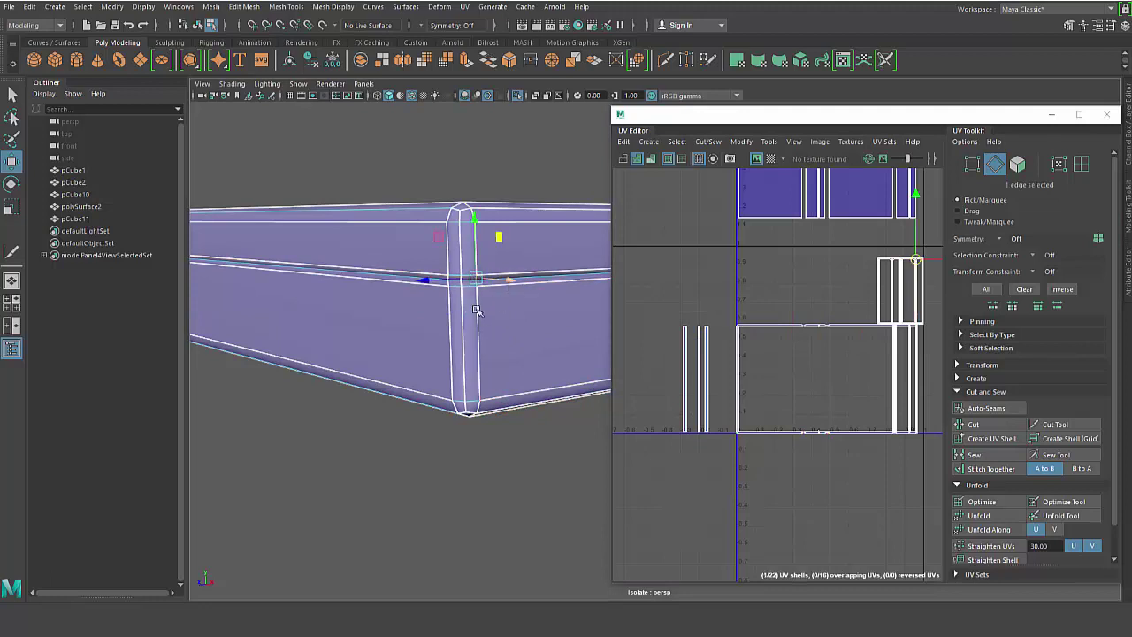
Cut the UVs along the short edge inside the groove where the short side meets the front corner strip.
alt+drag(479, 275, 469, 308)
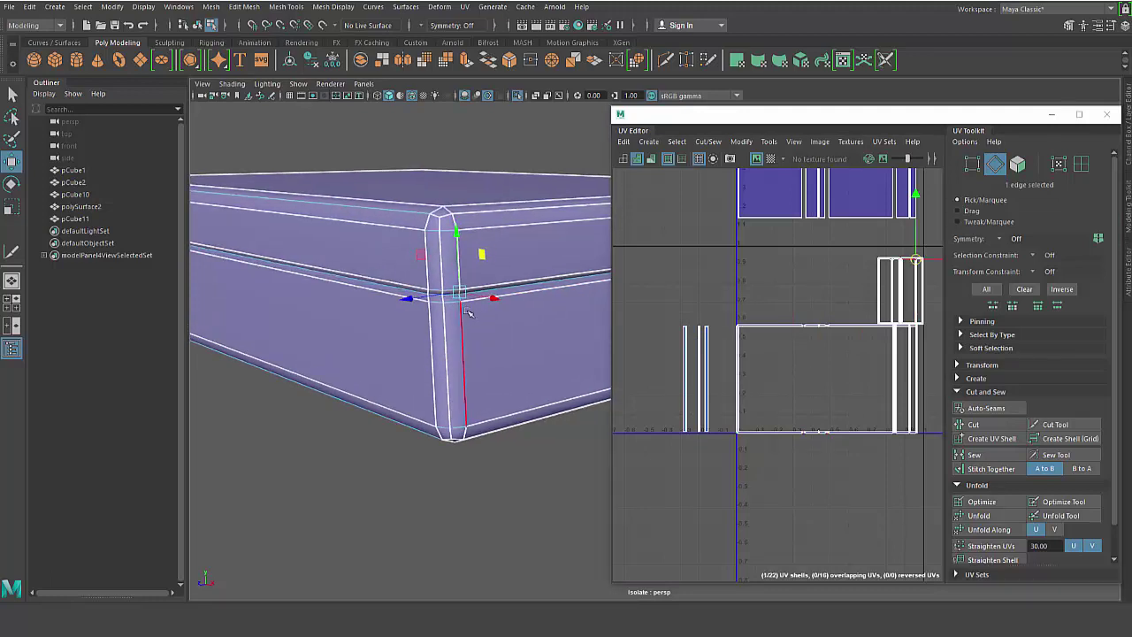
key(q)
click(465, 302)
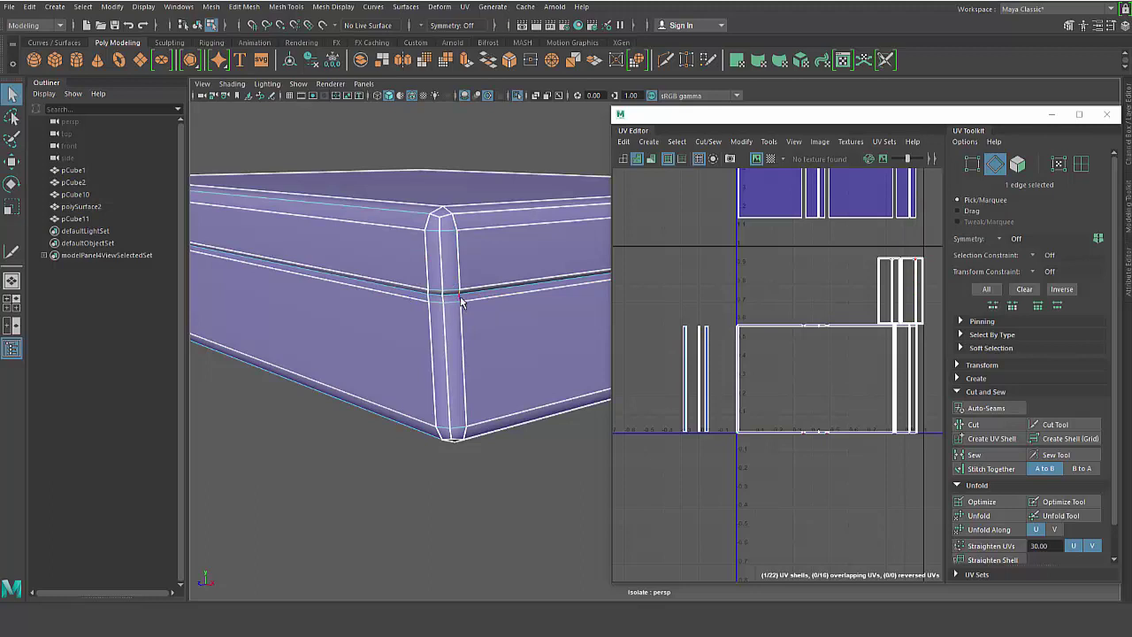
shift+right_drag(766, 265, 718, 275)
Sew the front corner strip together along its vertical centre edges from the lower rim to the upper rim.
alt+drag(445, 382, 468, 265)
click(499, 485)
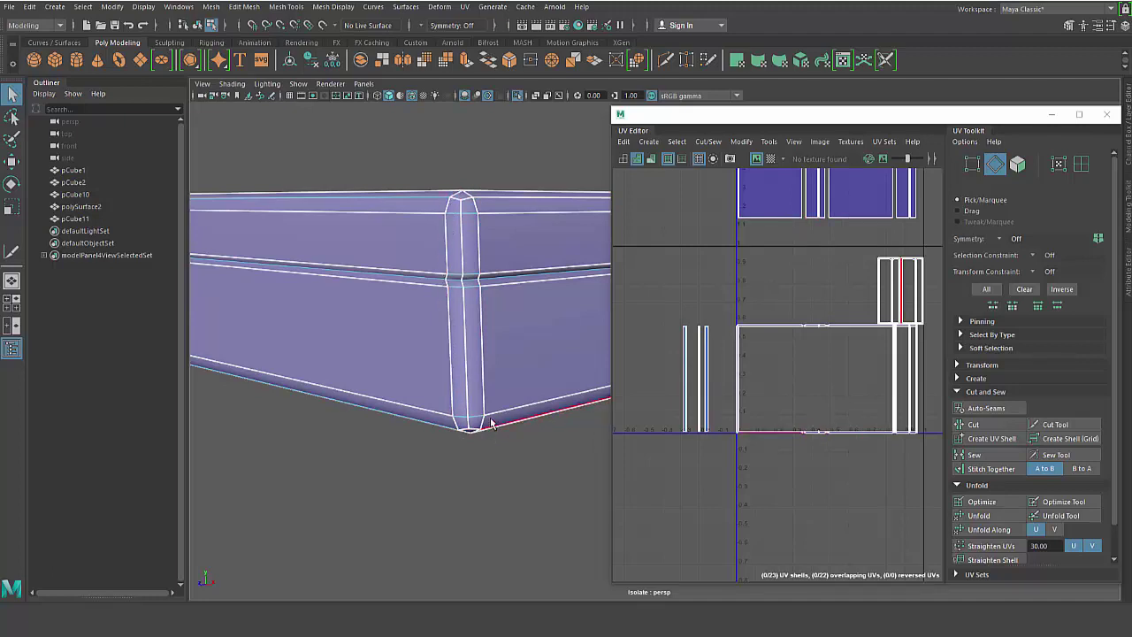
alt+drag(475, 424, 472, 363)
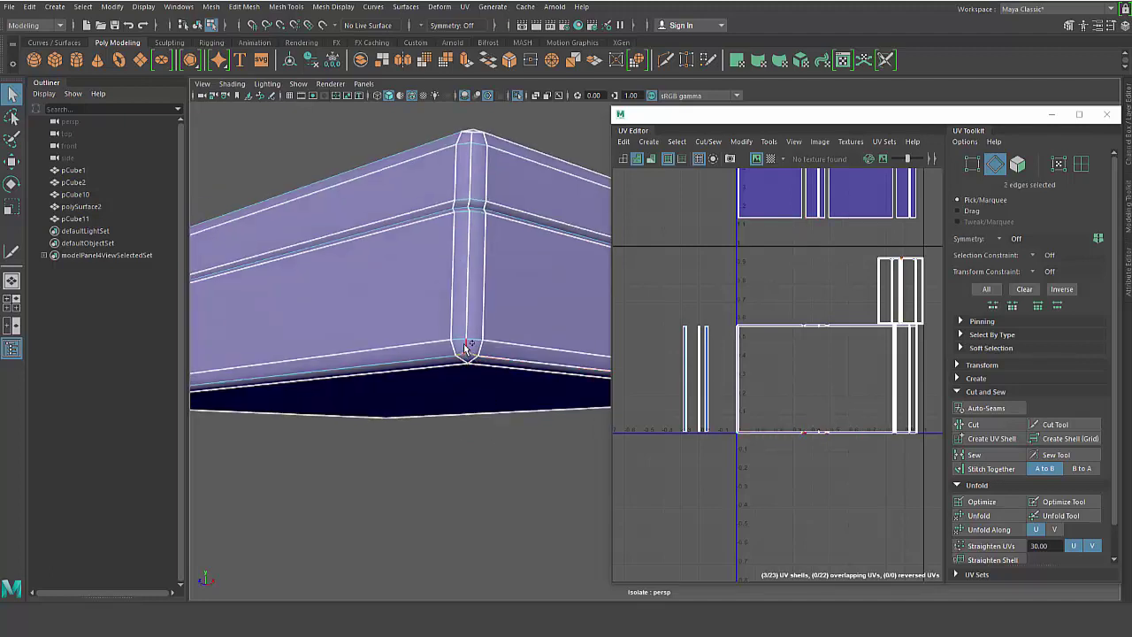
shift+click(467, 319)
mouse_move(467, 318)
alt+mouse_down()
mouse_move(469, 354)
mouse_move(467, 309)
alt+mouse_up()
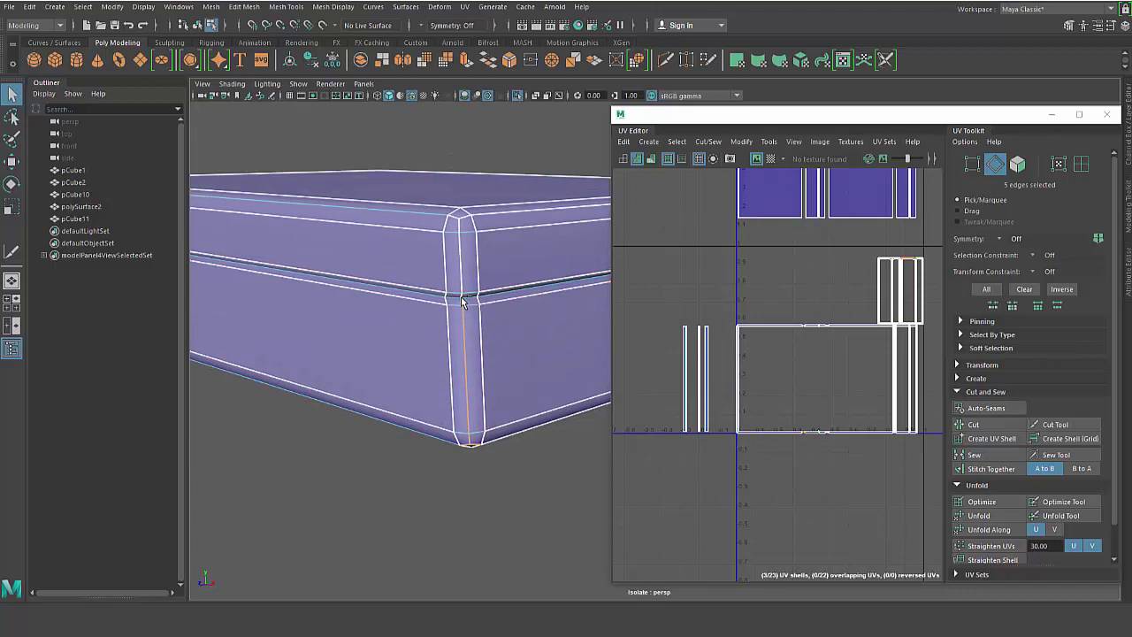
shift+click(463, 218)
shift+right_drag(770, 282, 812, 301)
click(548, 505)
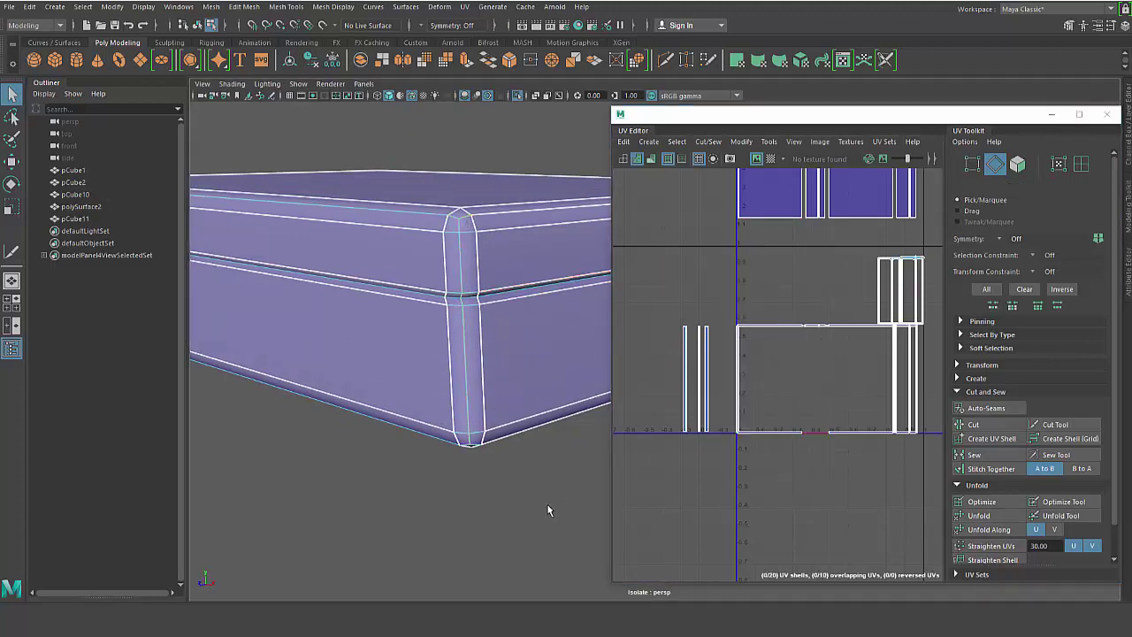
Place the sewn front corner shell above the separated front strips, outside the main layout.
alt+drag(547, 503, 515, 501)
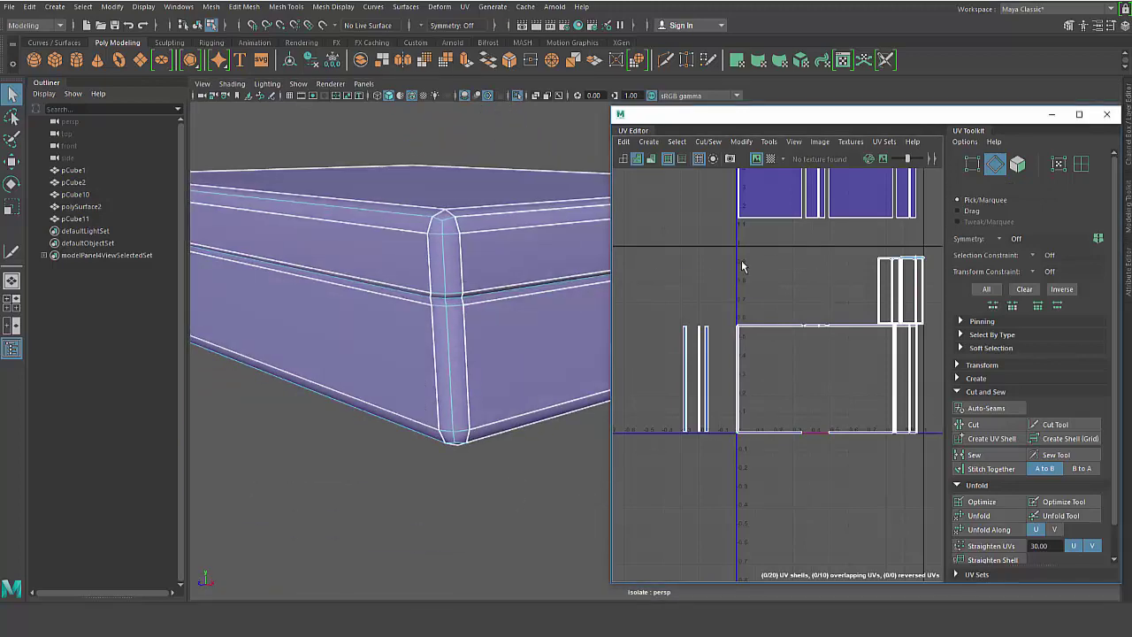
right_drag(743, 266, 690, 248)
click(446, 334)
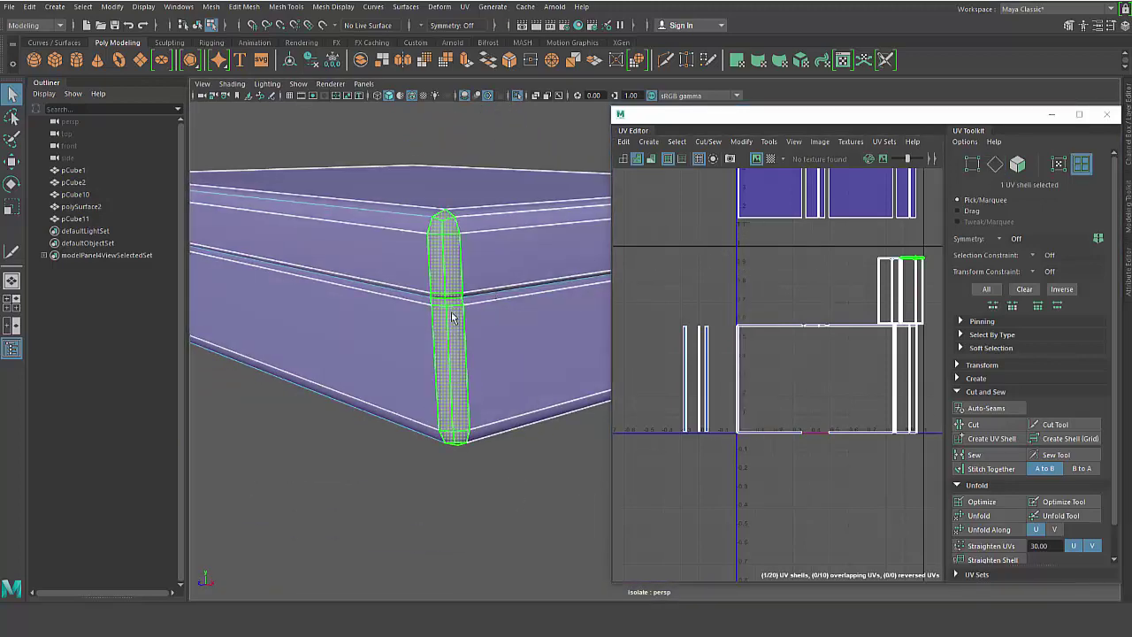
Cut the UVs along the short edges on both sides of the next corner strip at its upper rim, groove and lower rim.
alt+drag(541, 467, 500, 497)
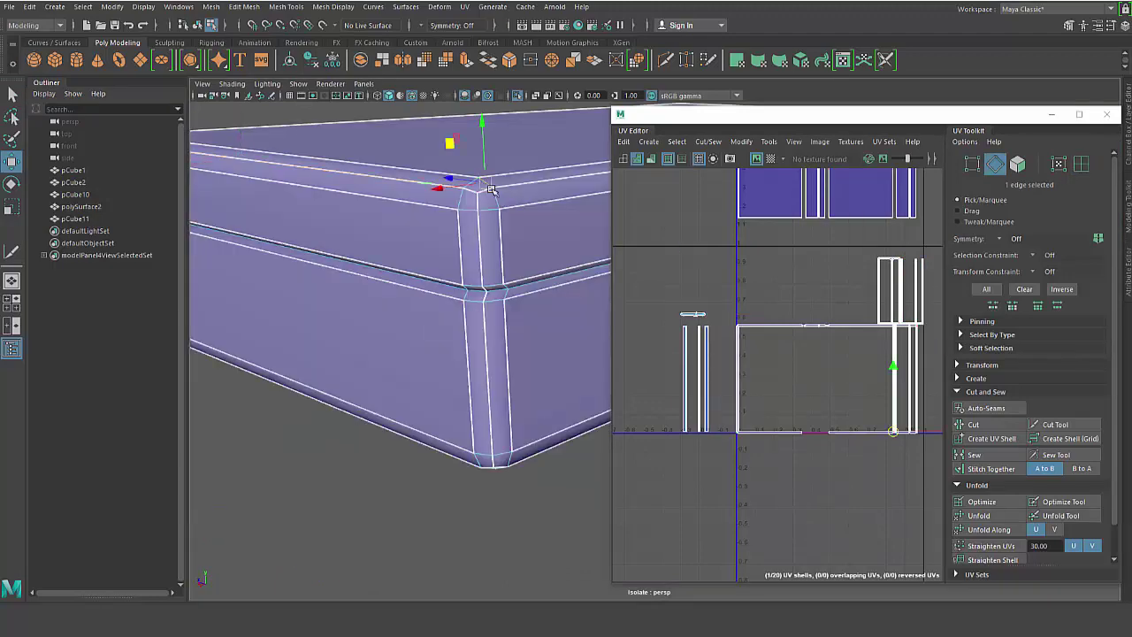
key(q)
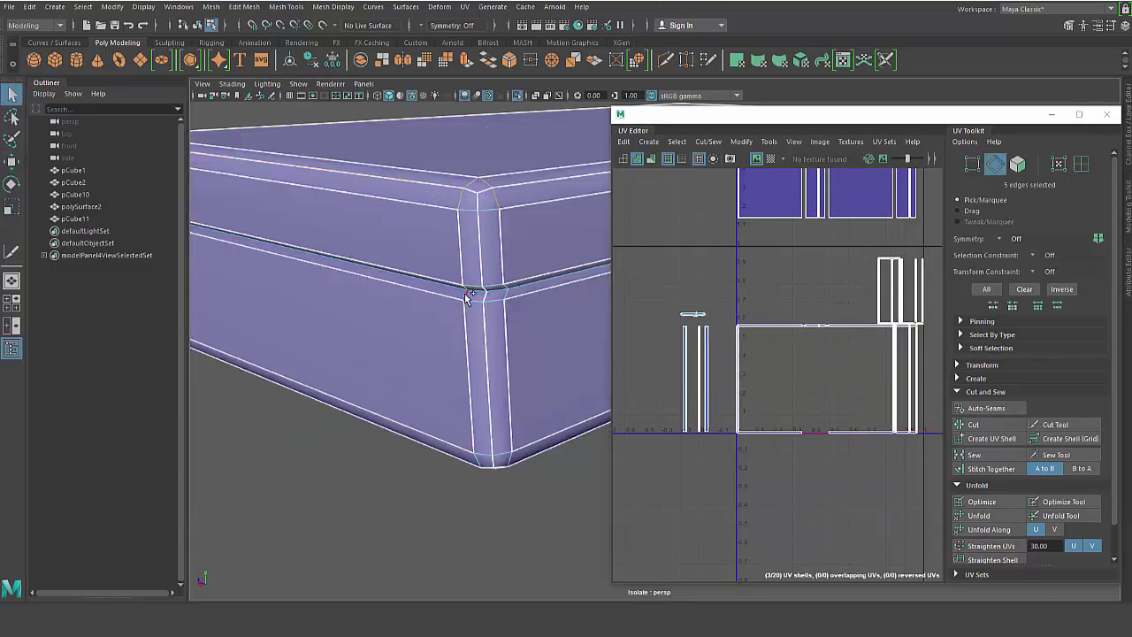
alt+drag(521, 384, 508, 479)
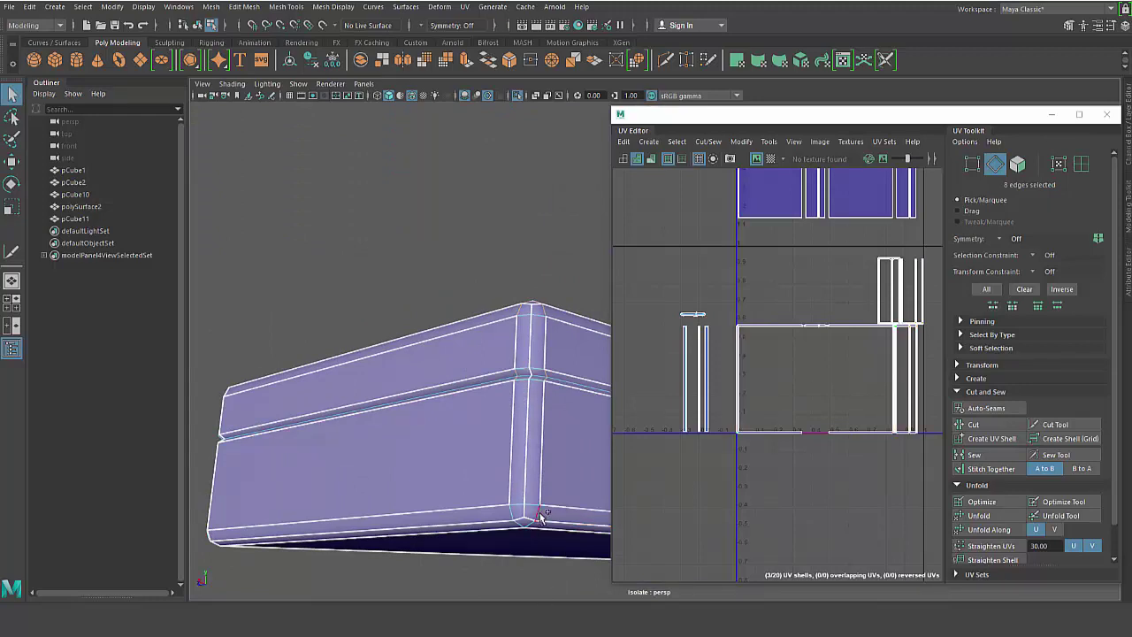
shift+right_drag(801, 343, 754, 357)
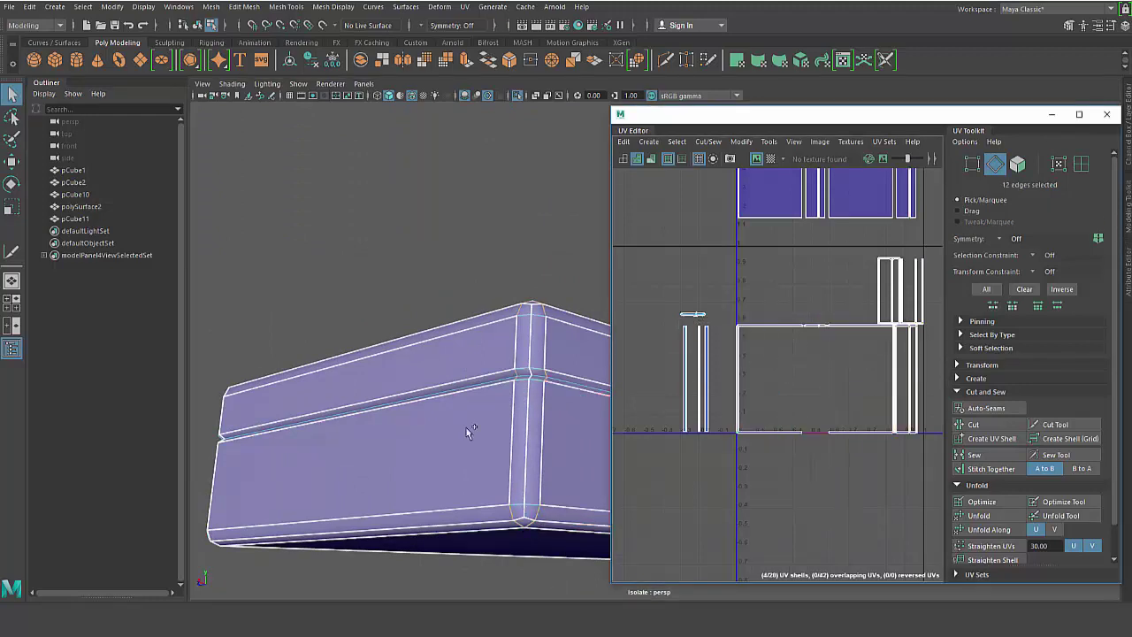
Sew the next corner strip into one shell along its vertical centre edges, including the groove and rim segments.
alt+drag(468, 430, 478, 462)
click(514, 252)
alt+drag(539, 336, 520, 469)
shift+click(524, 329)
shift+click(526, 372)
shift+click(515, 522)
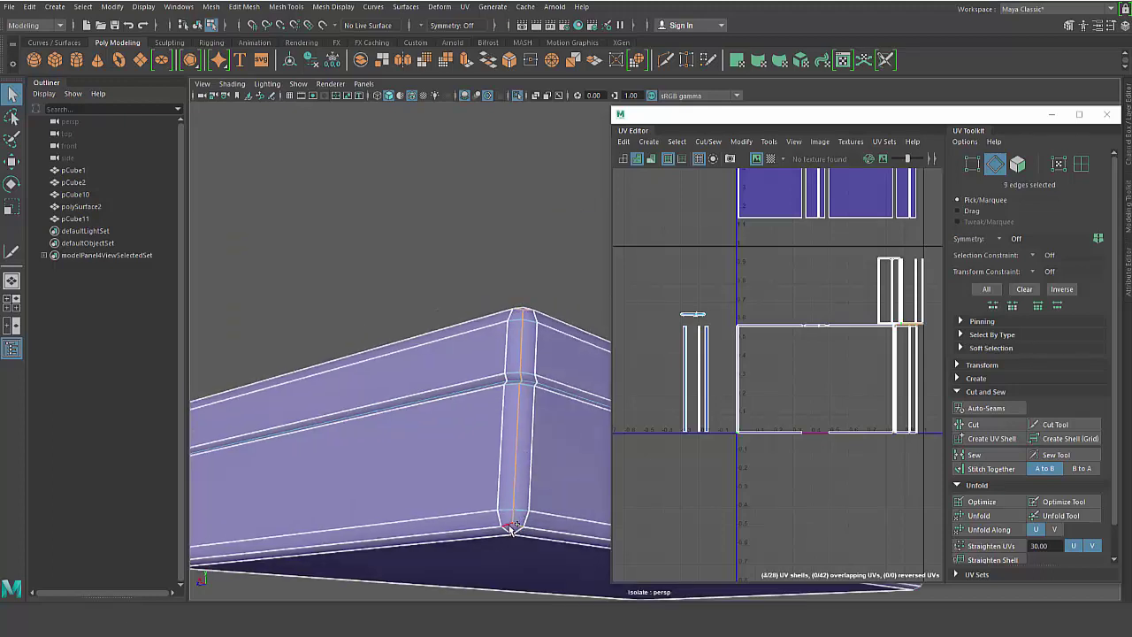
shift+right_drag(665, 428, 647, 437)
Move the three remaining corner UV shells together out of the layout, next to the separated front strips.
alt+drag(559, 363, 504, 388)
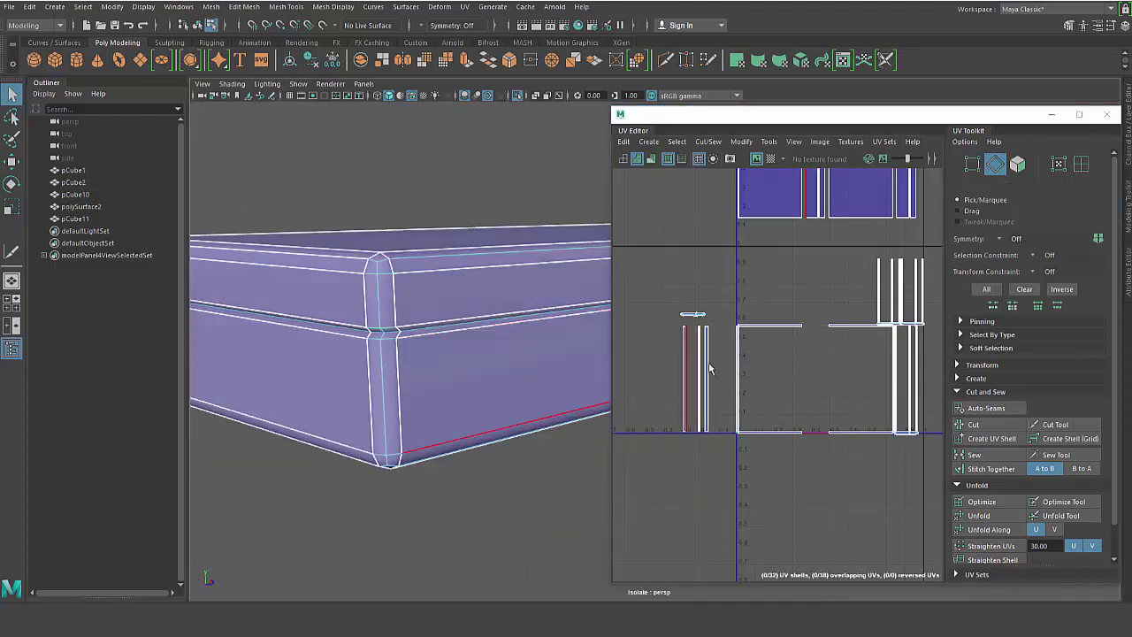
right_drag(783, 313, 750, 299)
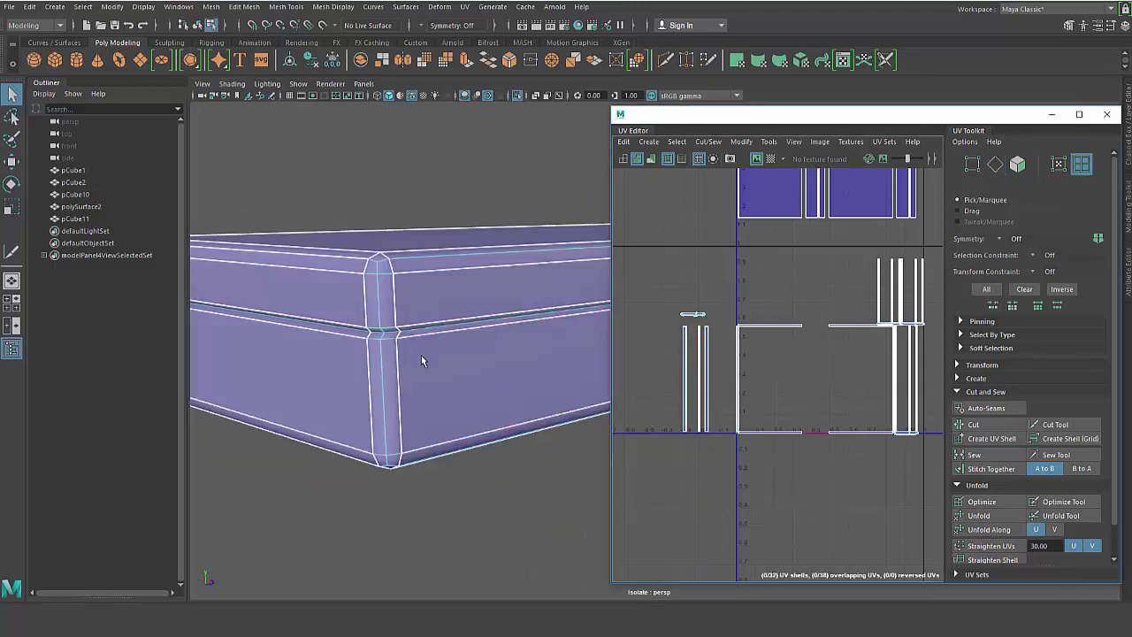
click(832, 329)
mouse_move(383, 382)
alt+mouse_down()
mouse_move(274, 364)
mouse_move(397, 366)
alt+mouse_up()
shift+click(506, 387)
alt+drag(506, 387, 403, 378)
shift+click(478, 376)
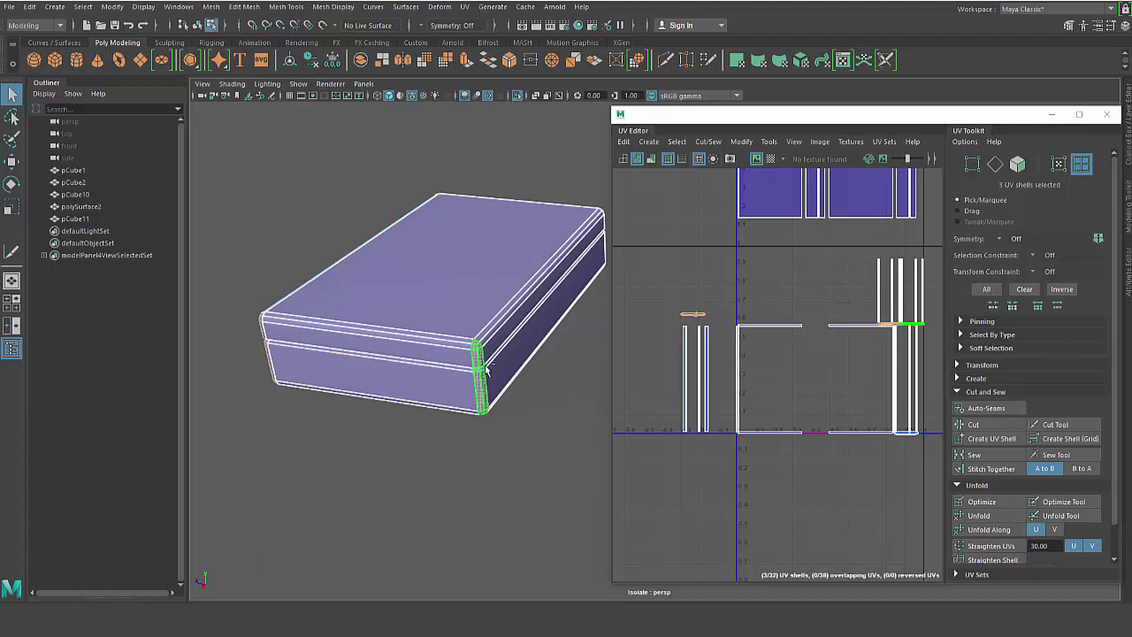
key(w)
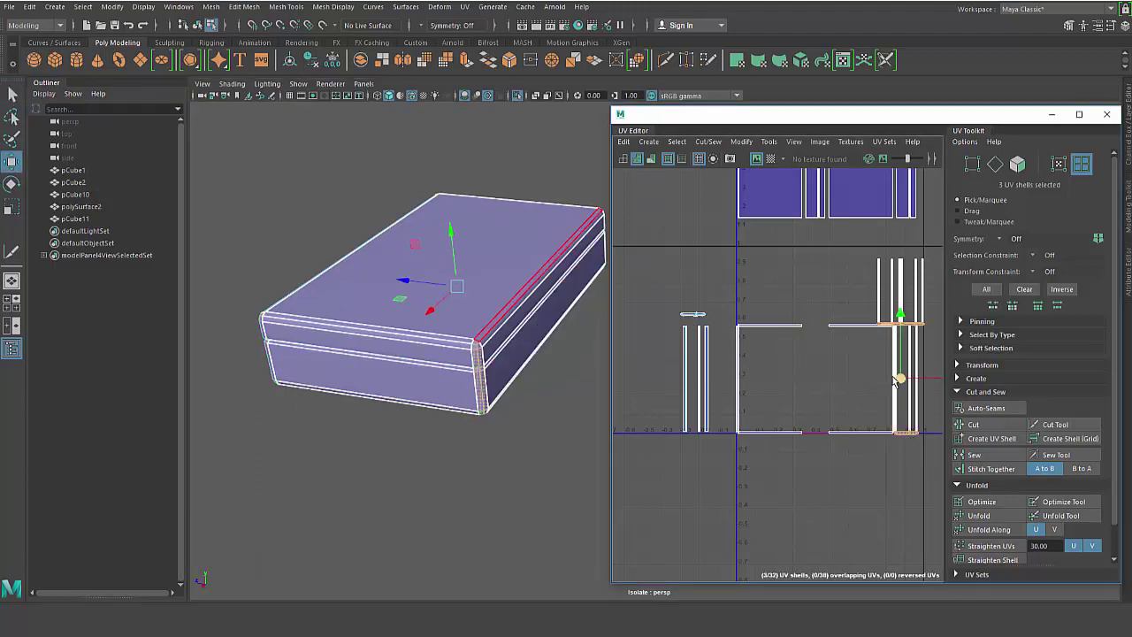
drag(899, 378, 698, 353)
Spread the moved corner shells one above another over the separated front strips.
click(717, 412)
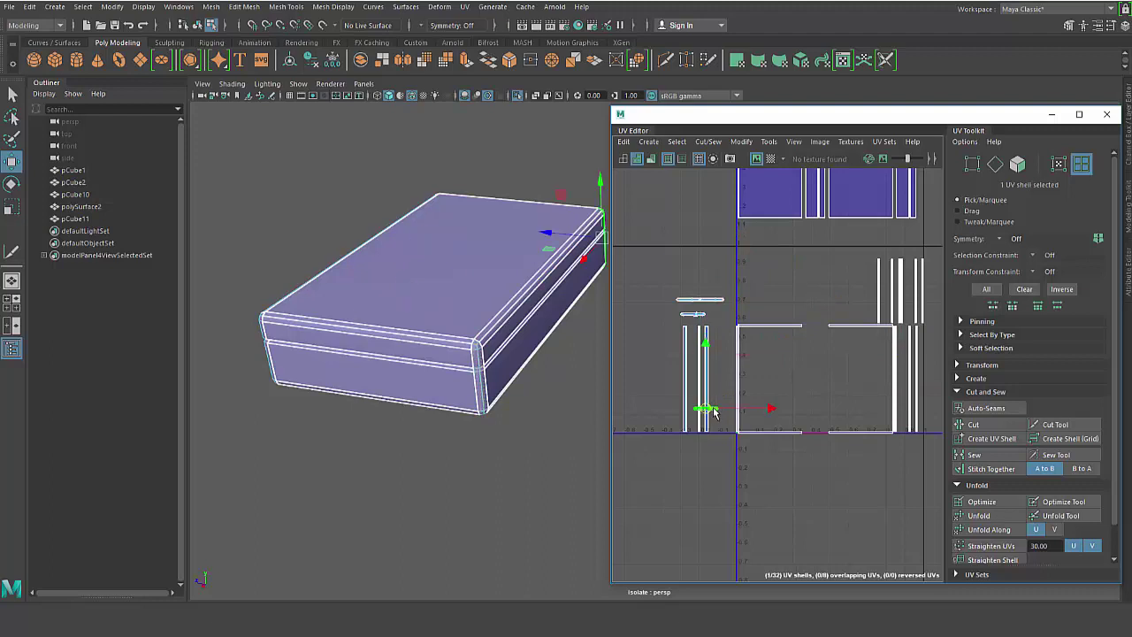
click(710, 298)
drag(712, 298, 705, 276)
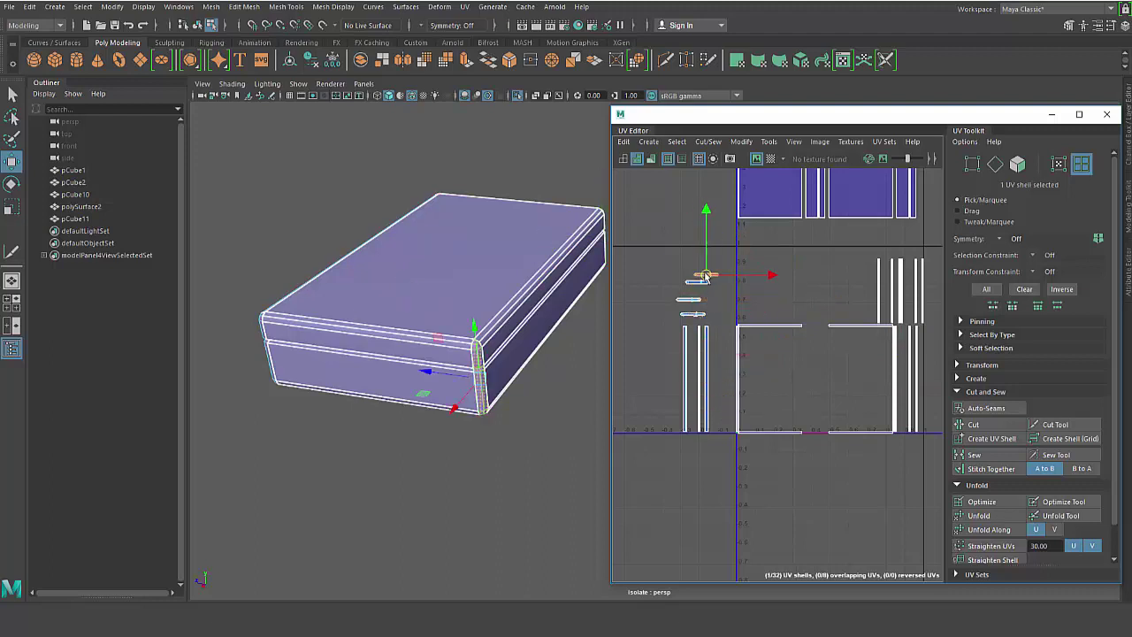
Sew the halves of the upper and lower rim strips along their long centre edges on one short side.
alt+drag(451, 356, 546, 351)
mouse_move(433, 385)
alt+mouse_down()
mouse_move(485, 380)
mouse_move(439, 392)
mouse_move(453, 395)
alt+mouse_up()
alt+drag(383, 363, 387, 375)
right_drag(423, 336, 426, 238)
click(415, 344)
alt+drag(404, 419, 410, 378)
shift+click(416, 386)
shift+right_drag(771, 386, 718, 382)
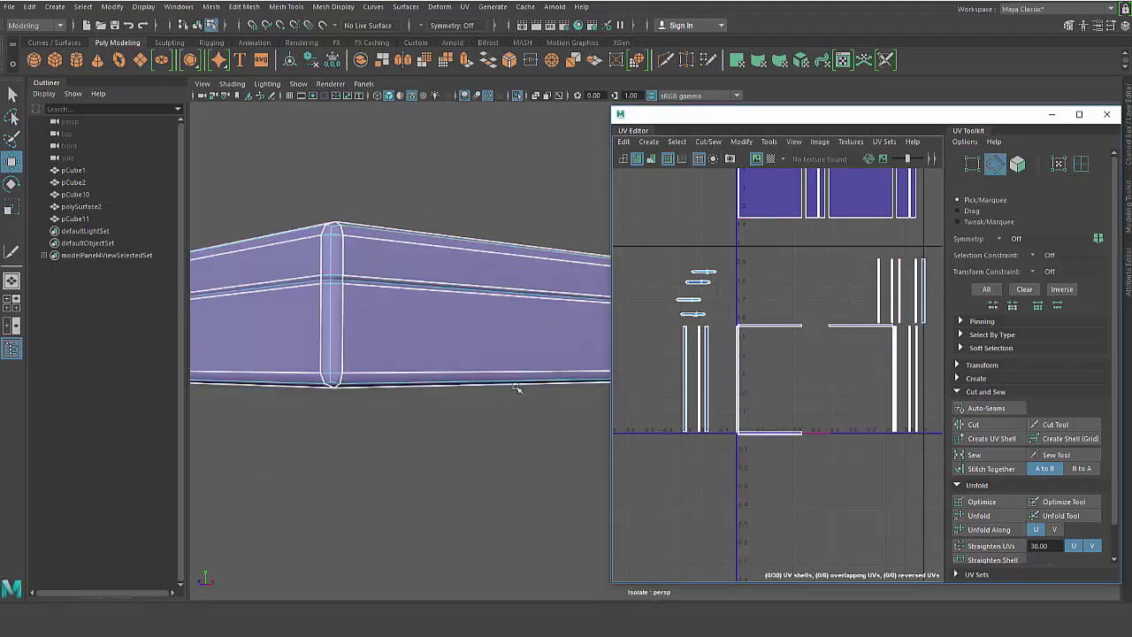
Sew the halves of the remaining upper and lower rim strips along their long centre edges on the other sides of the suitcase.
alt+drag(413, 449, 524, 449)
alt+drag(511, 372, 425, 389)
click(378, 264)
alt+drag(446, 442, 209, 452)
shift+click(347, 547)
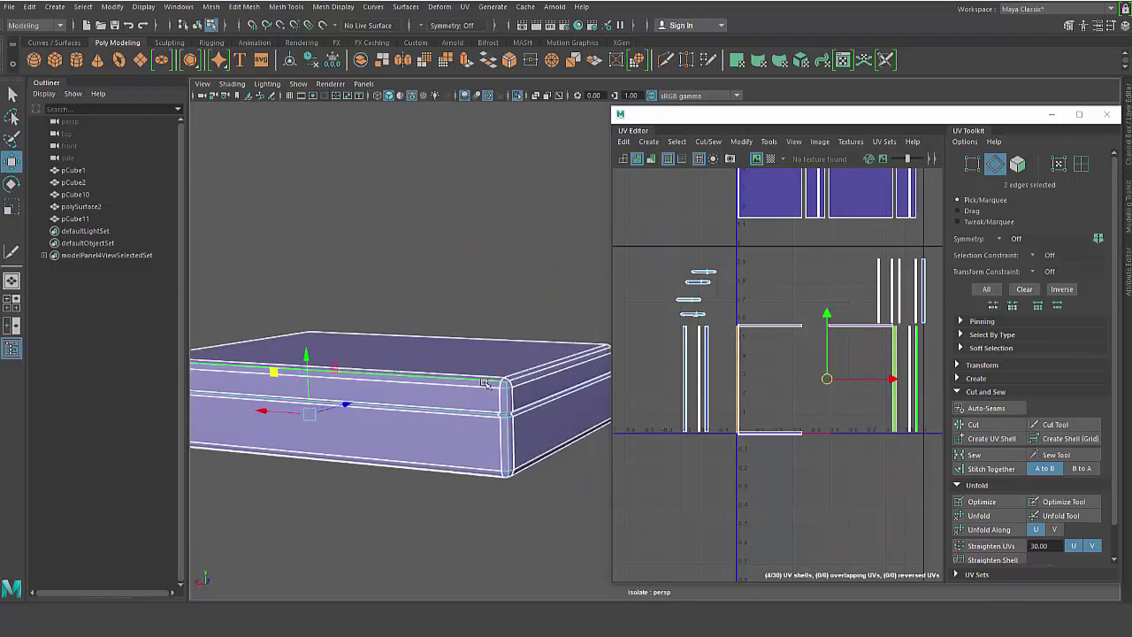
shift+click(495, 383)
alt+drag(513, 425, 525, 492)
shift+click(548, 346)
click(656, 465)
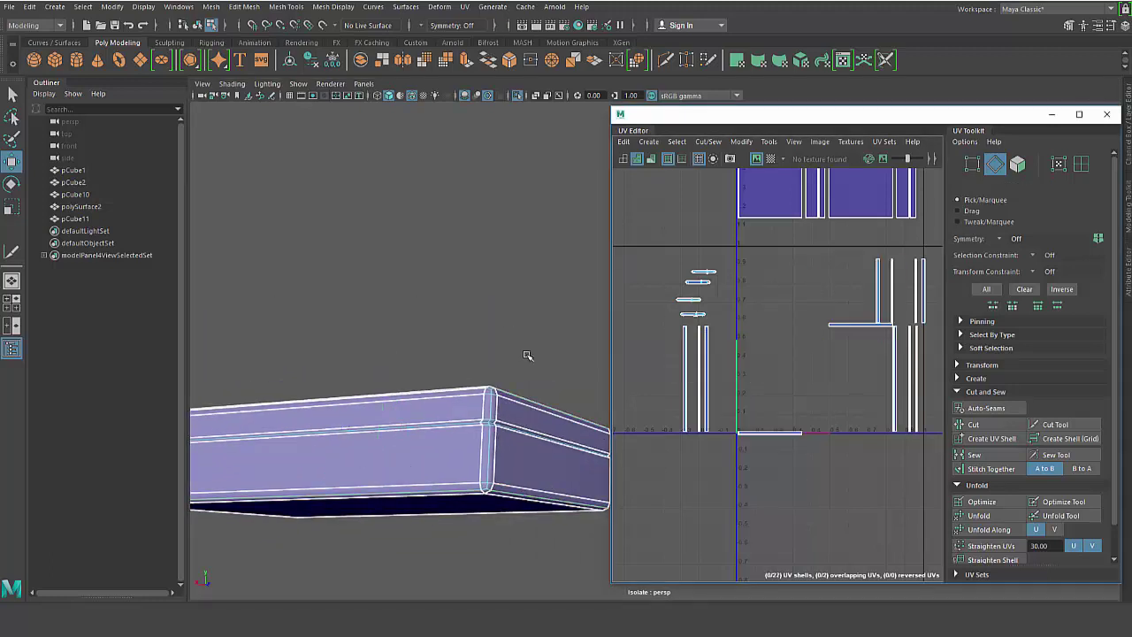
Move the sewn rim strips away from the groove strips and spread the two overlapping long rim shells apart in the open area.
alt+drag(566, 416, 517, 347)
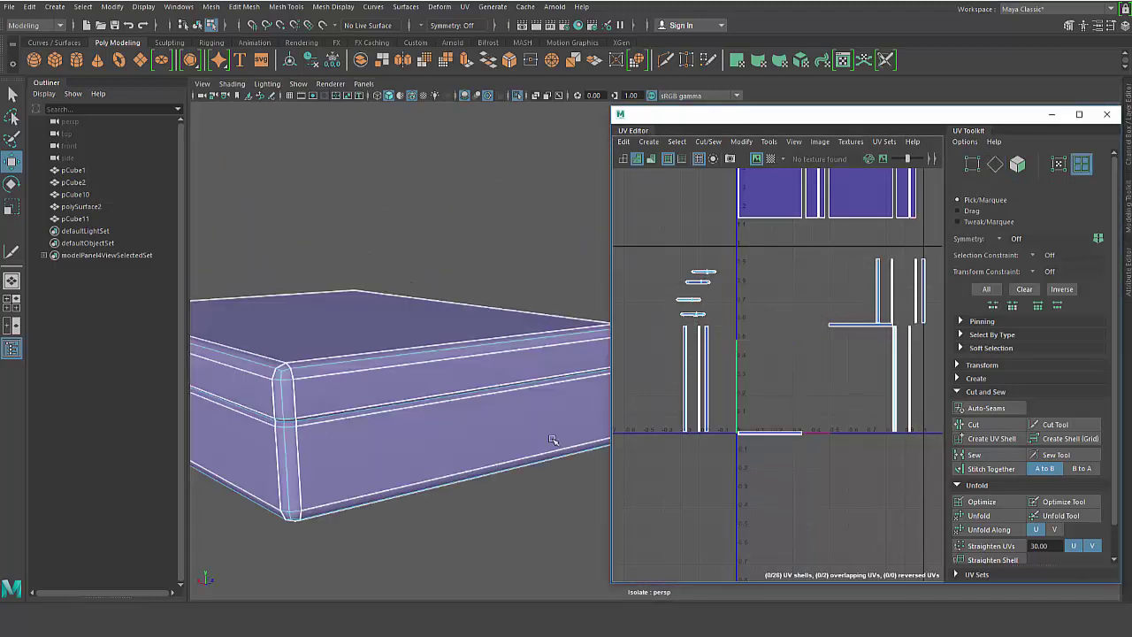
scroll(517, 449, down, 1)
click(462, 421)
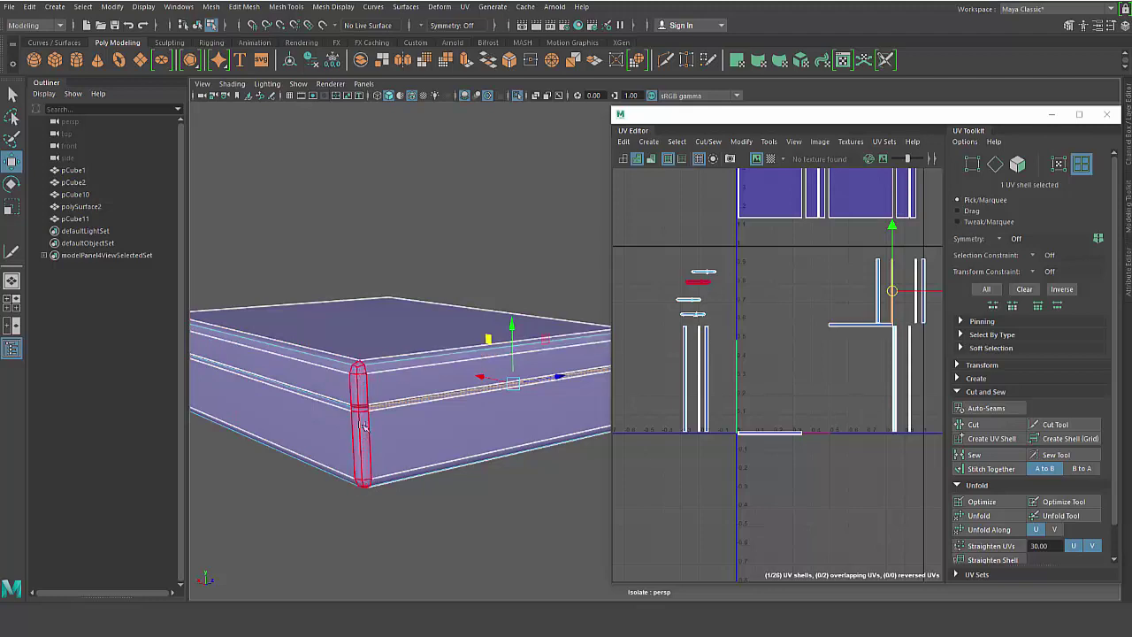
drag(885, 365, 831, 387)
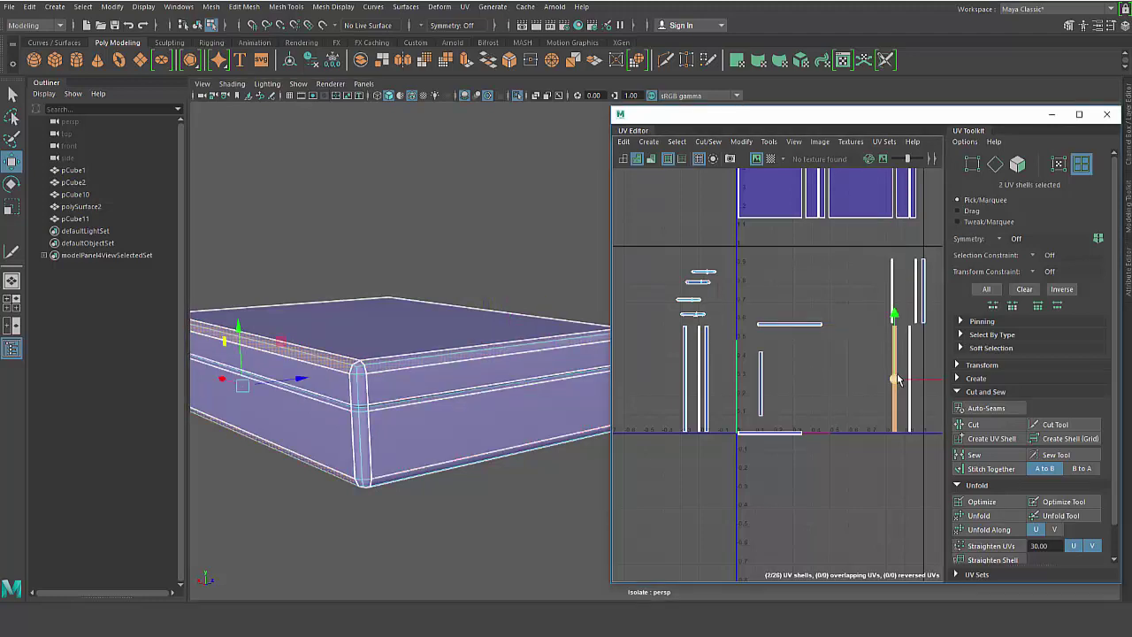
click(889, 389)
click(848, 383)
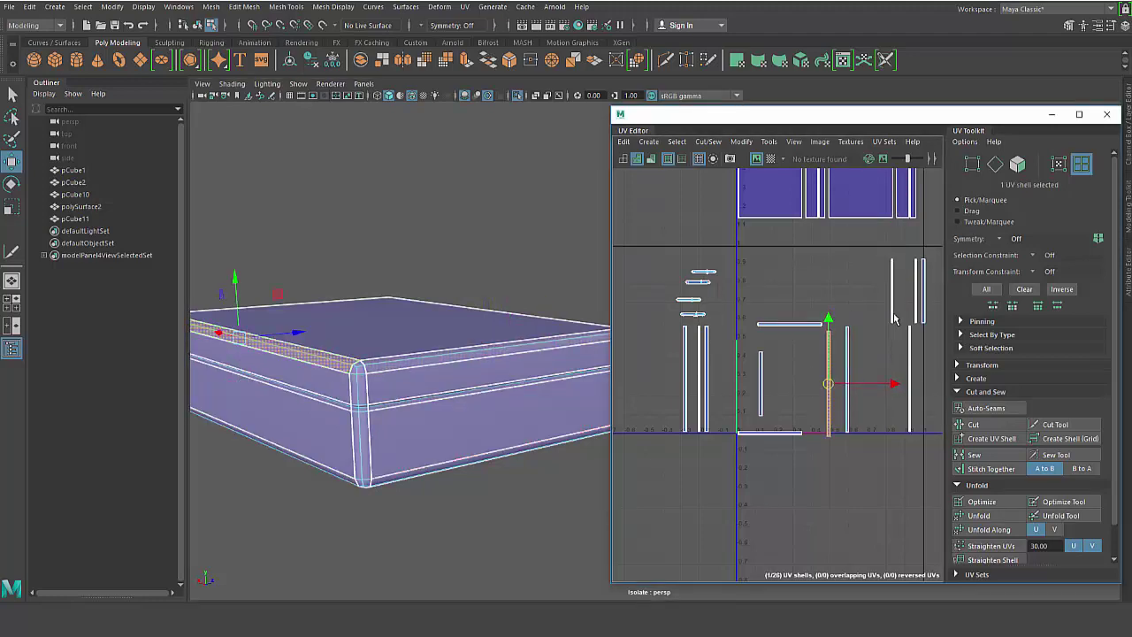
click(904, 296)
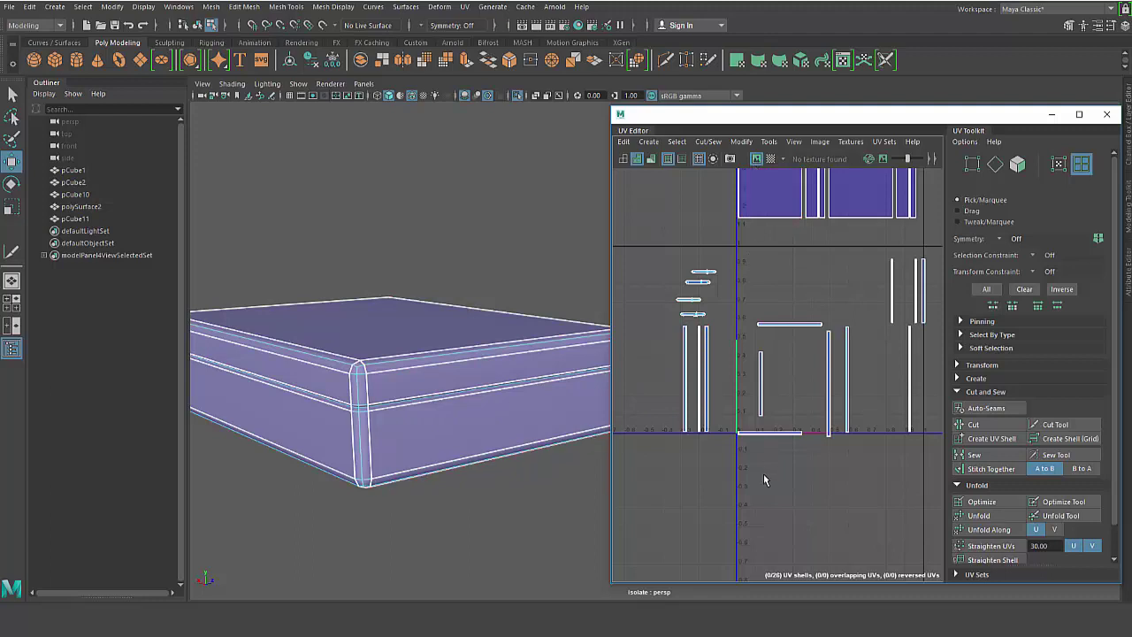
Turn the upper horizontal rim strip upright by rotating its shell with Step Snap enabled.
click(796, 324)
key(e)
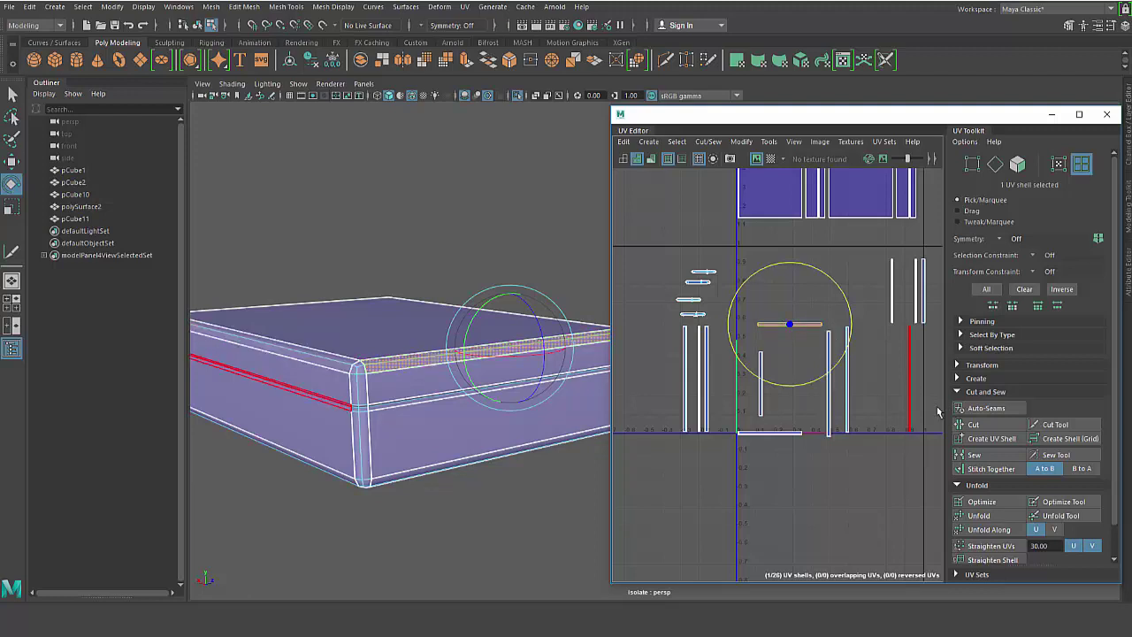
click(830, 283)
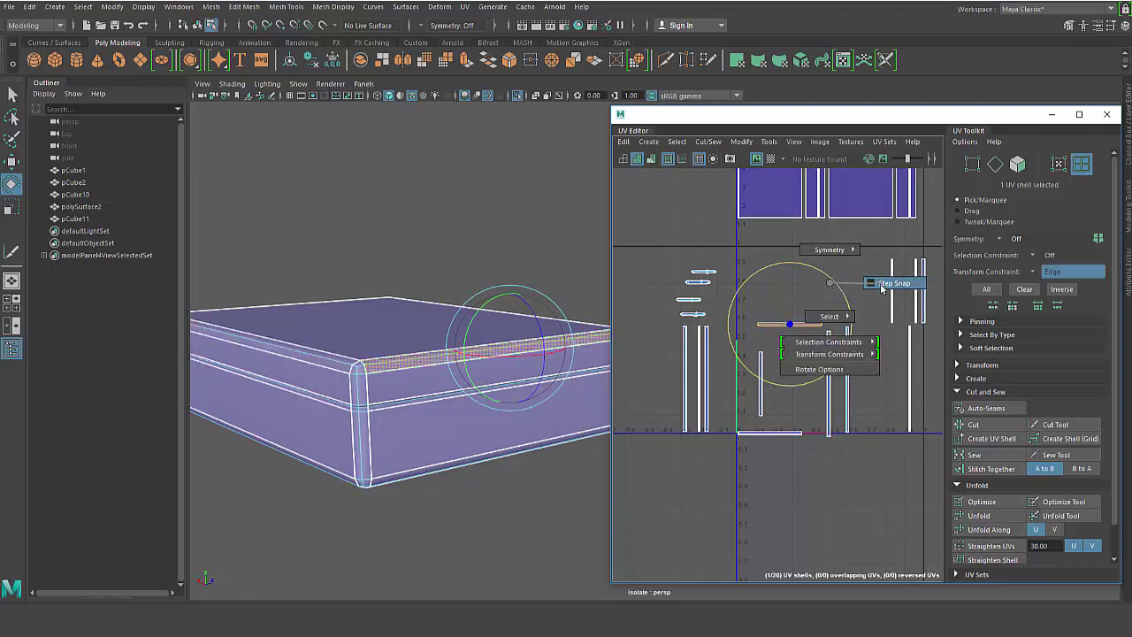
click(881, 286)
drag(827, 276, 701, 265)
Rotate the other horizontal rim strip upright and place it beside the short vertical rim strip.
click(773, 434)
drag(793, 377, 659, 357)
key(w)
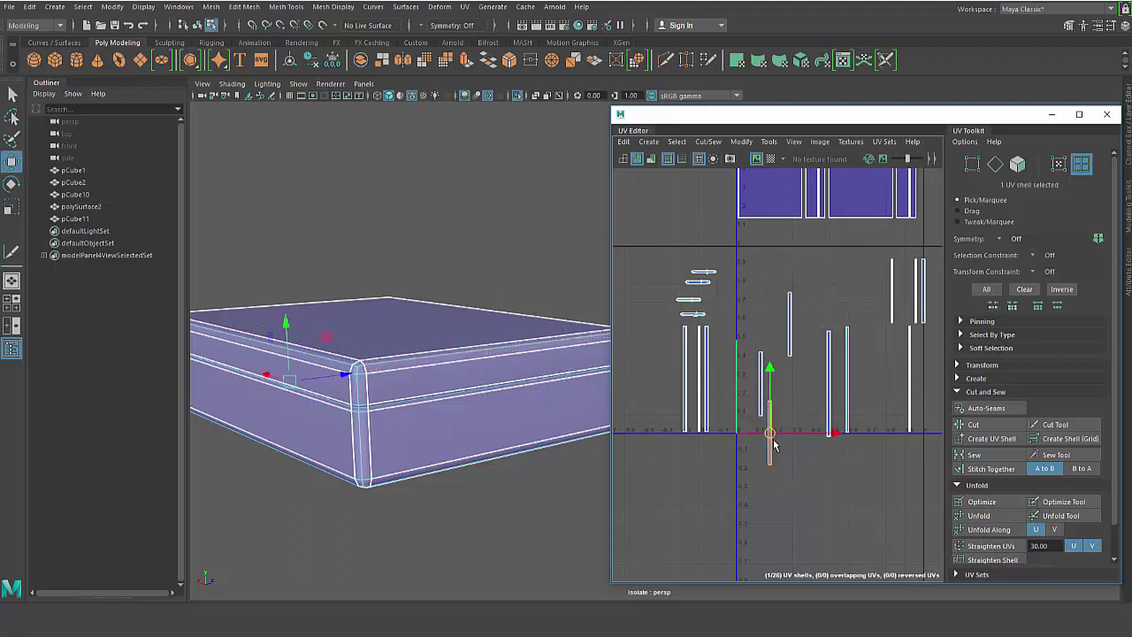
click(866, 297)
key(e)
right_click(738, 314)
Move the upper rim, groove and lower rim shells of one long side together below the layout.
click(333, 374)
click(332, 362)
key(q)
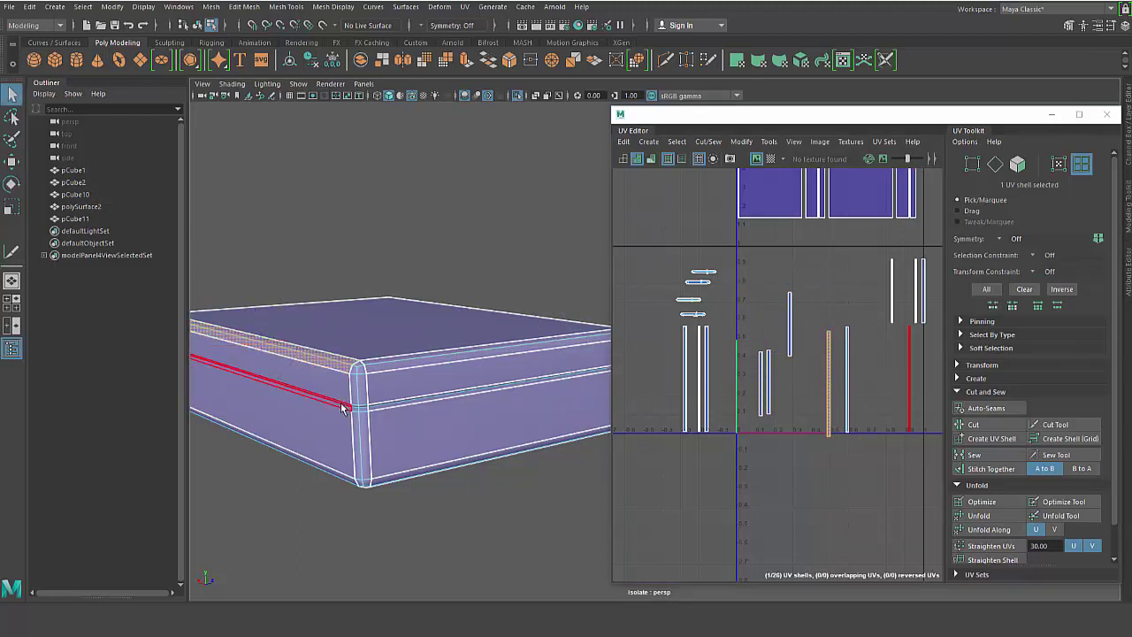
shift+click(343, 406)
shift+click(348, 479)
key(w)
drag(869, 381, 731, 520)
click(690, 517)
Set the three long-side strips close together side by side, with the groove strip between the two rim strips.
alt+middle_drag(761, 541, 782, 479)
click(792, 477)
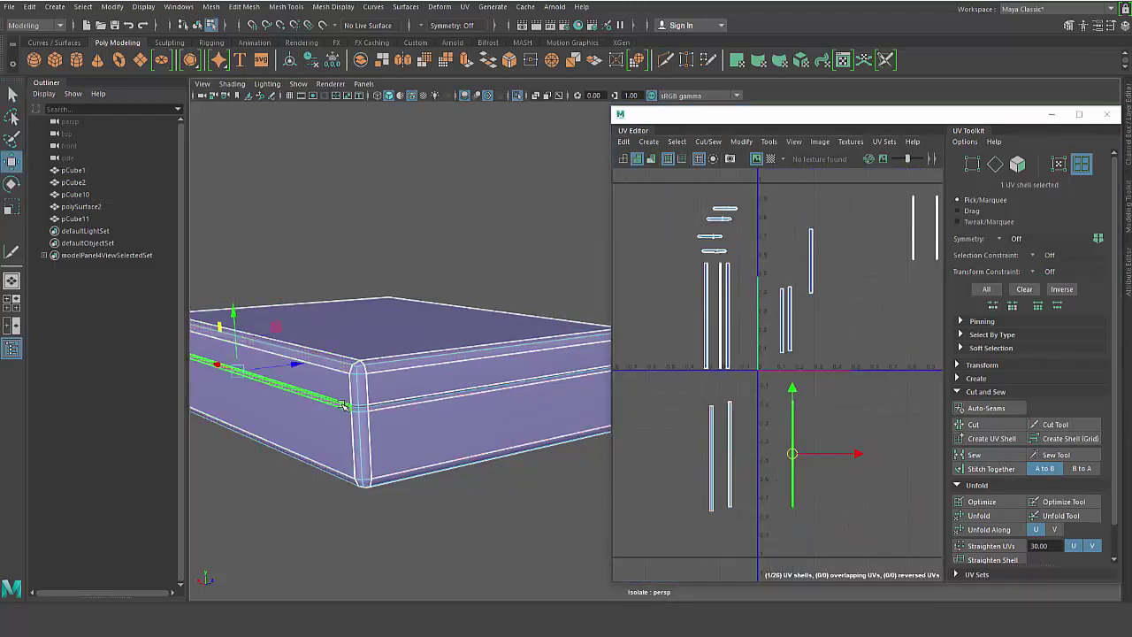
click(769, 491)
drag(792, 460, 726, 457)
click(731, 451)
click(783, 429)
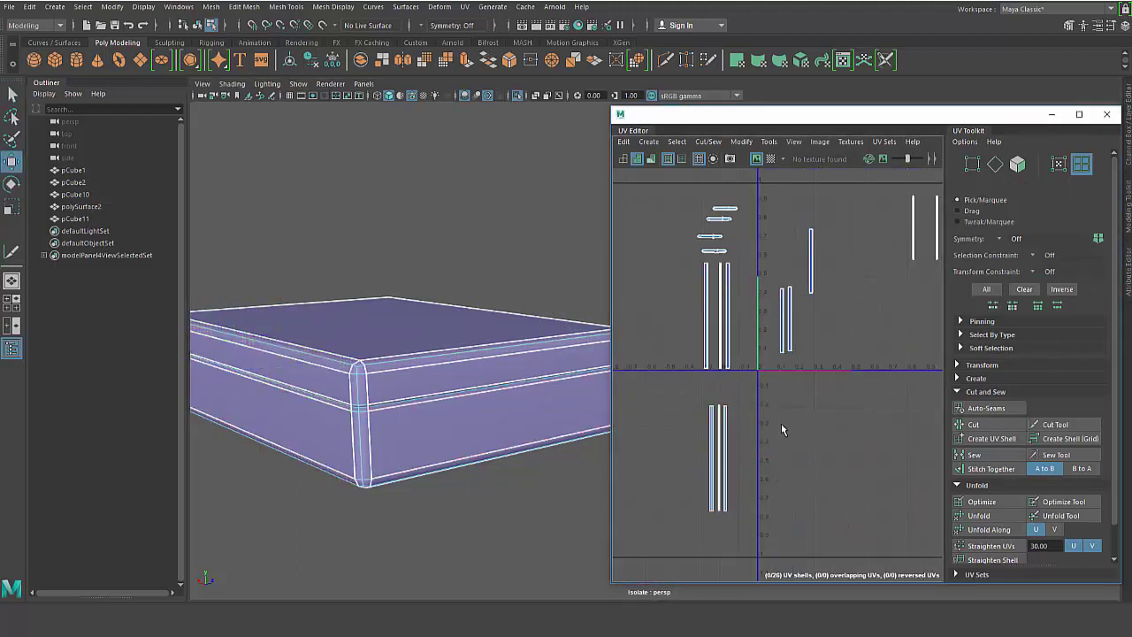
Gather the upper rim, groove and lower rim strips of one short side next to each other, beside the lower group of long strips.
click(461, 360)
shift+click(456, 380)
shift+click(468, 460)
drag(847, 274, 784, 426)
click(478, 356)
double_click(549, 398)
drag(919, 397, 794, 426)
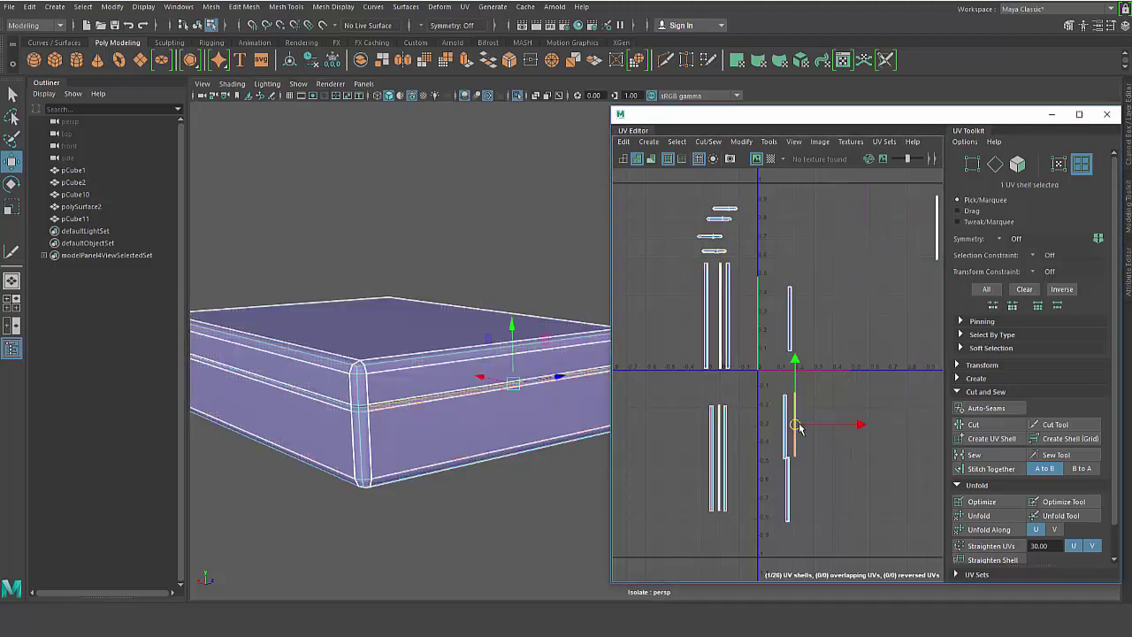
click(789, 482)
drag(787, 489, 801, 430)
Move the lower rim strip of the opposite long side closer to its groove strip to even out the spacing.
alt+drag(398, 354, 468, 398)
click(748, 309)
click(728, 317)
click(720, 316)
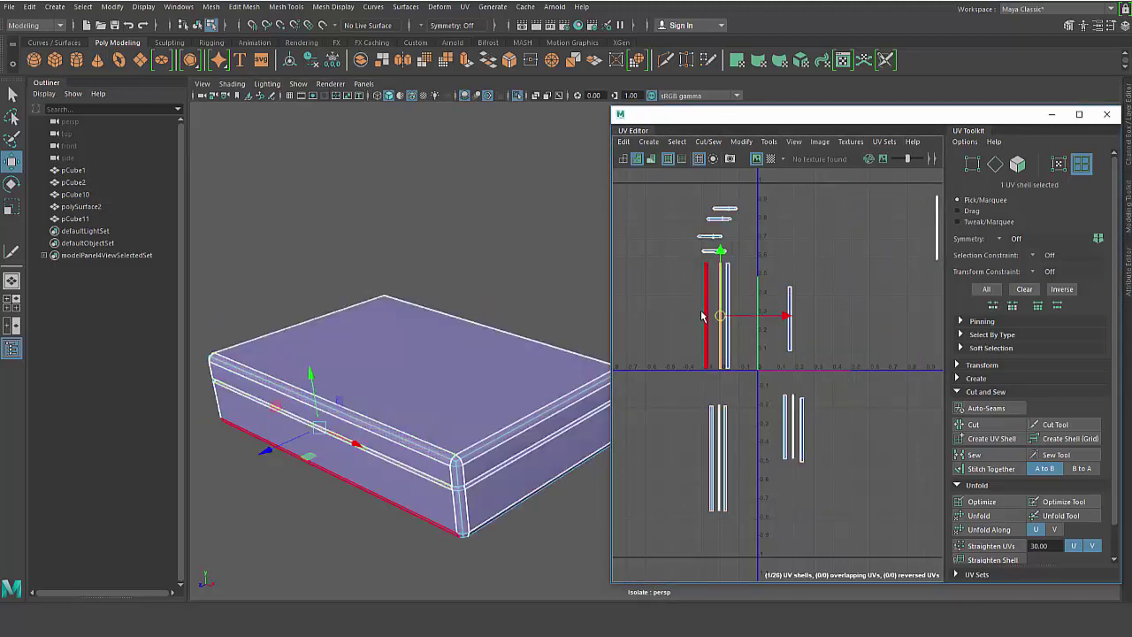
click(706, 317)
drag(773, 316, 781, 316)
Bring the remaining short-side strips together into an evenly spaced group of three, with the groove strip in the middle.
alt+middle_drag(929, 248, 852, 257)
click(868, 251)
shift+click(861, 248)
drag(863, 242, 731, 329)
click(736, 334)
click(714, 334)
click(778, 283)
Move the four horizontal corner shells closer together above the upper group of long strips.
alt+middle_drag(772, 285, 833, 274)
alt+middle_drag(447, 352, 497, 356)
alt+middle_drag(653, 352, 704, 373)
alt+right_drag(704, 373, 707, 366)
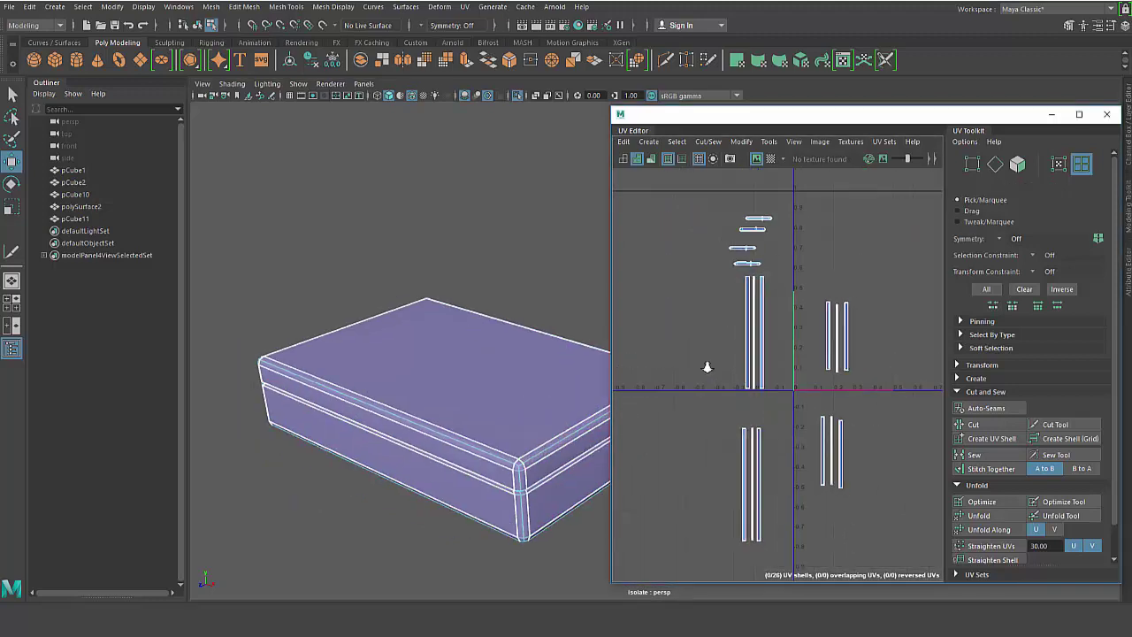
alt+middle_drag(502, 389, 436, 364)
drag(774, 244, 748, 218)
drag(755, 228, 737, 264)
click(748, 267)
click(667, 461)
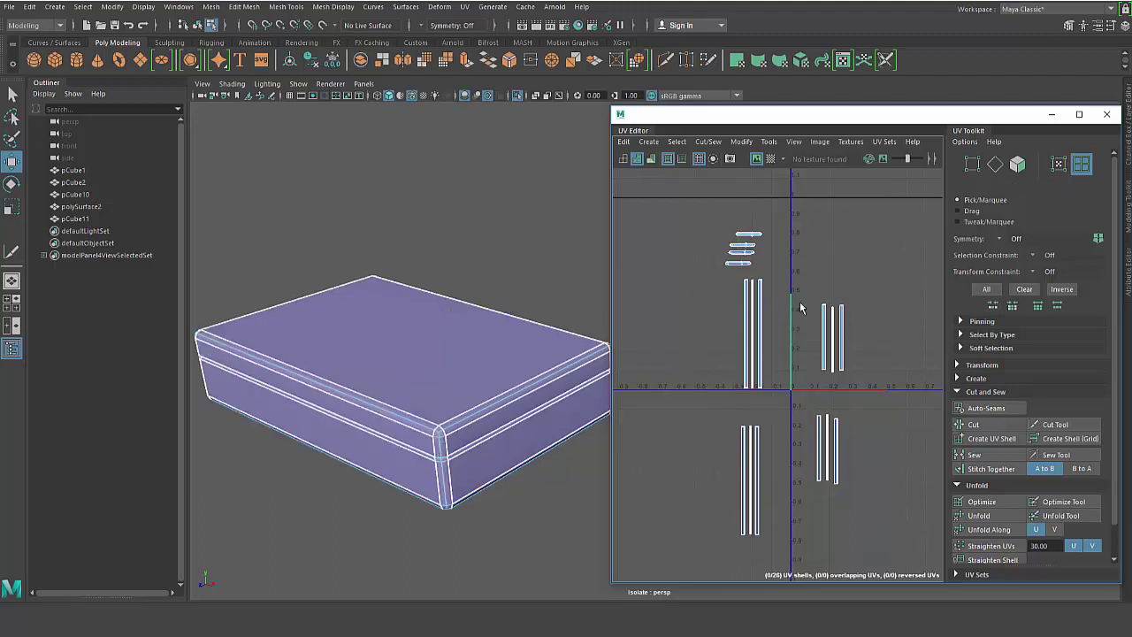
Select the upper-end UVs of the strip groups and check on the model which end of the suitcase each strip's end belongs to.
right_click(700, 285)
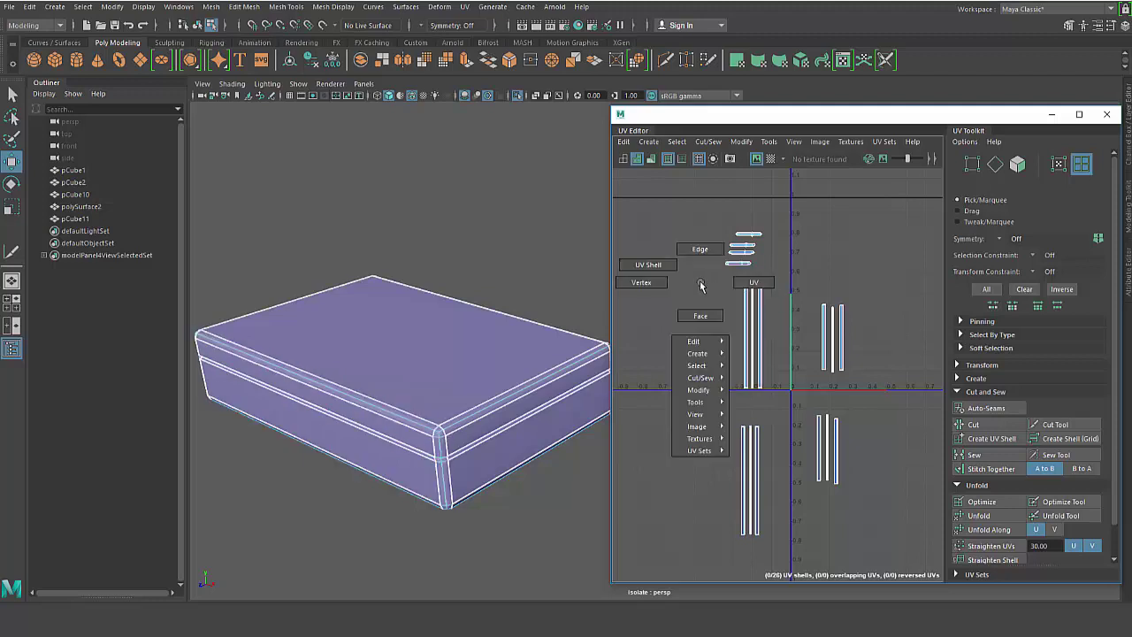
click(754, 283)
drag(738, 274, 770, 286)
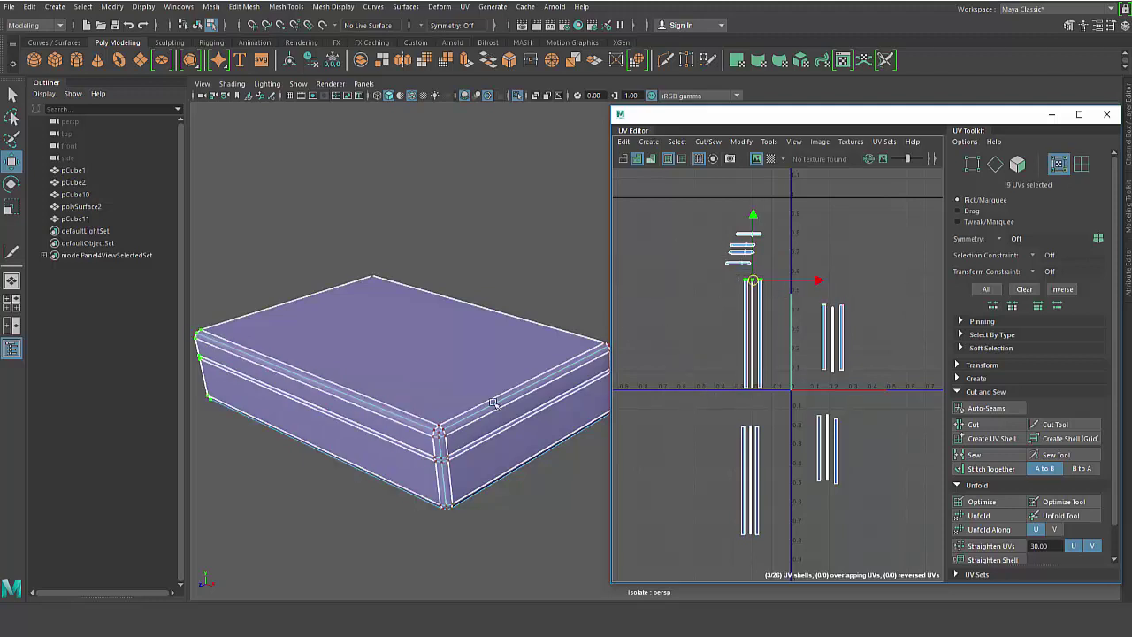
alt+drag(493, 403, 409, 437)
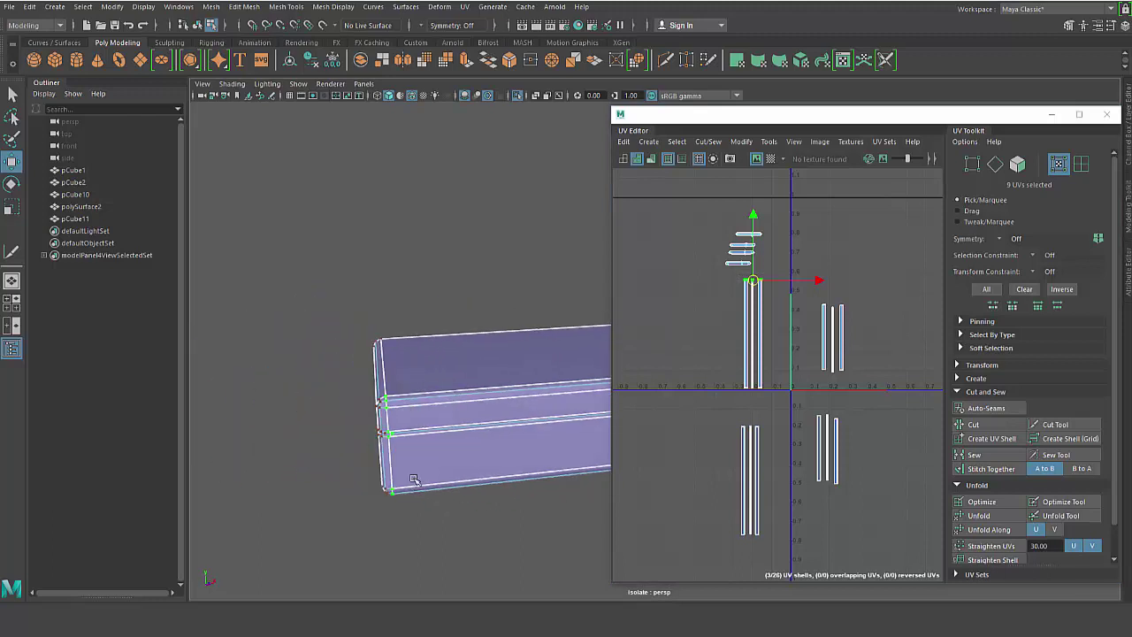
drag(807, 296, 868, 311)
alt+drag(437, 409, 543, 403)
key(f)
key(f)
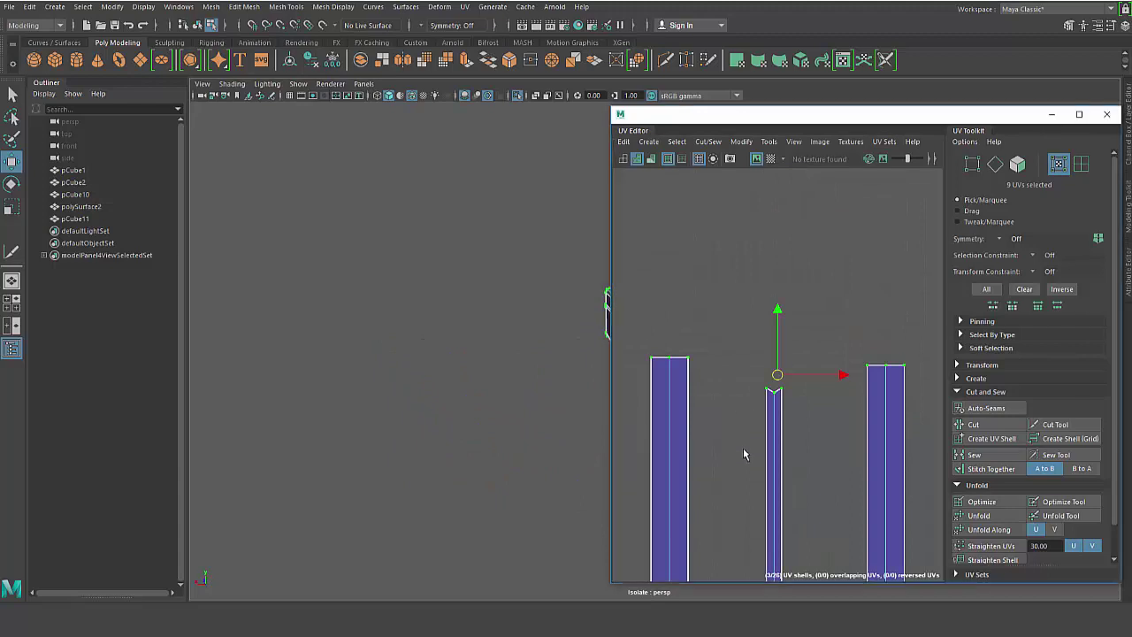
alt+drag(482, 423, 497, 421)
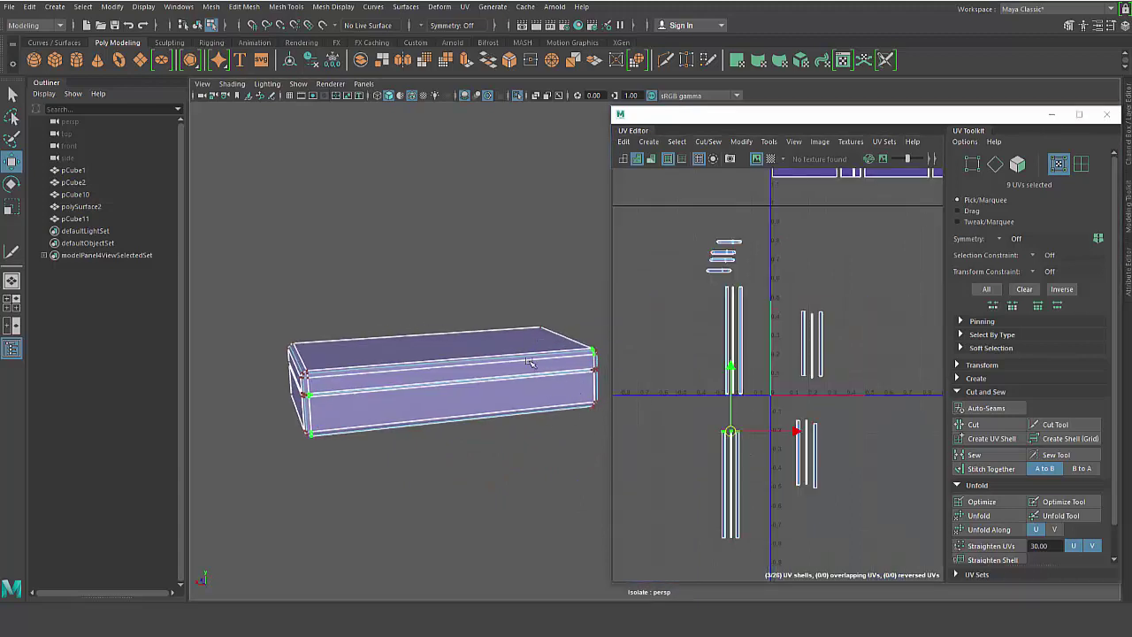
click(758, 486)
drag(691, 405, 752, 451)
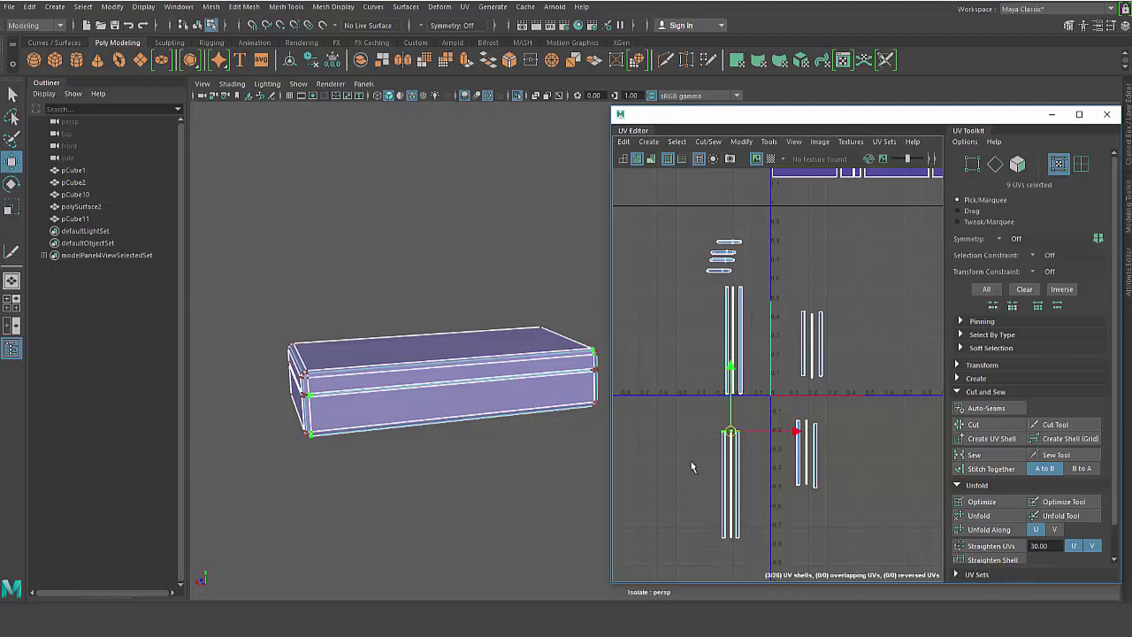
drag(586, 334, 590, 353)
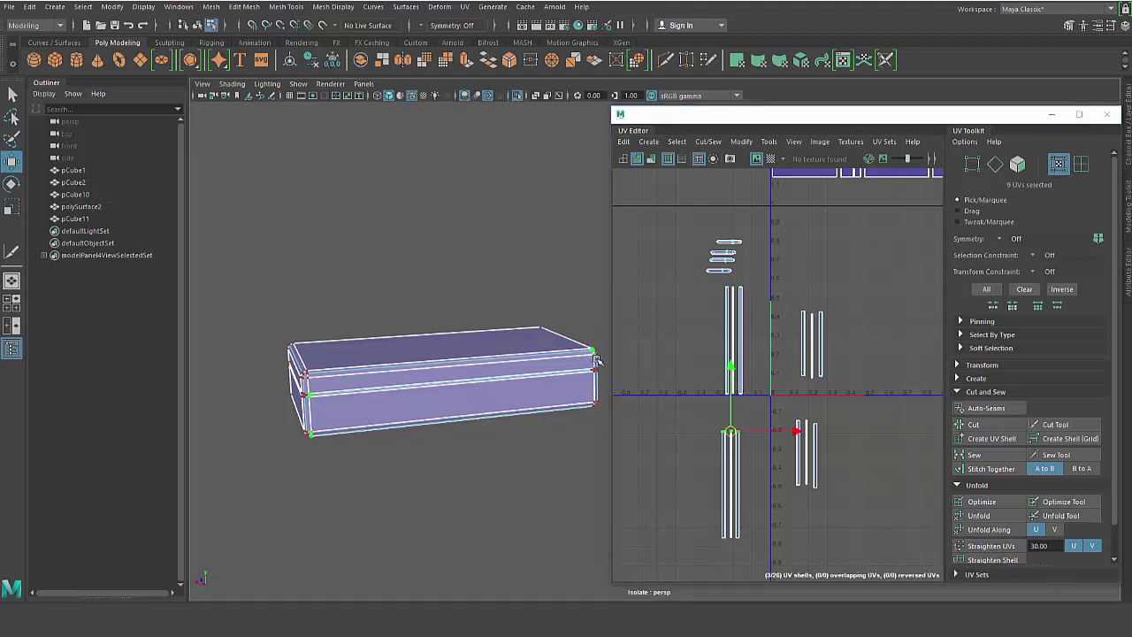
Rotate the upper rim shell in the lower long-side group by half a turn and select the group's lower-end UVs to check the alignment.
right_drag(703, 420, 648, 407)
click(718, 451)
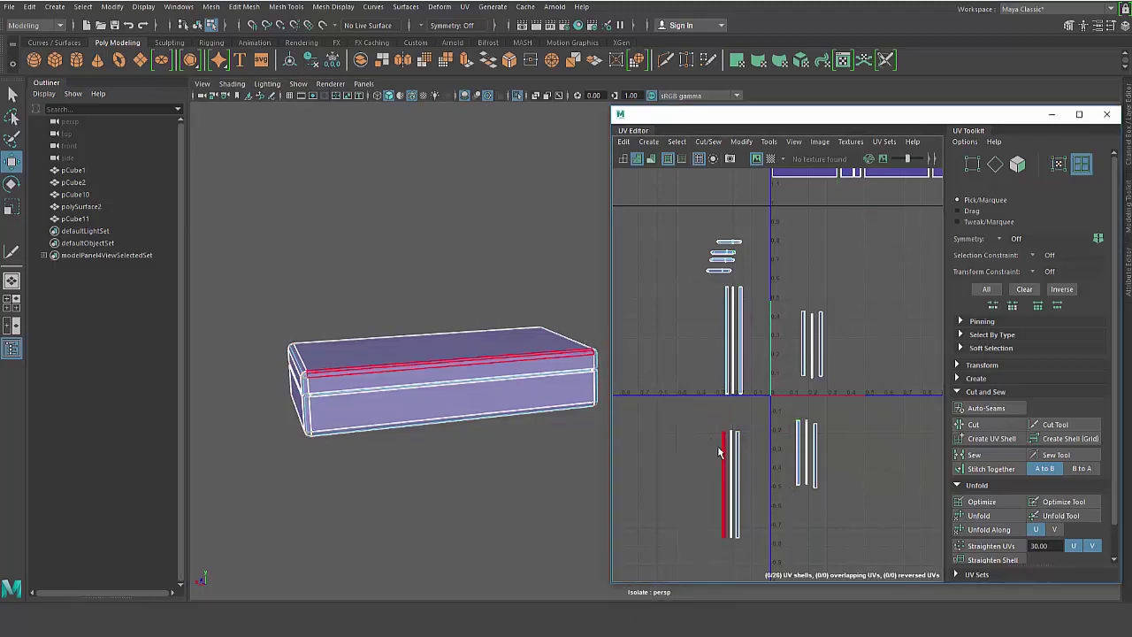
key(e)
drag(691, 436, 814, 558)
click(814, 557)
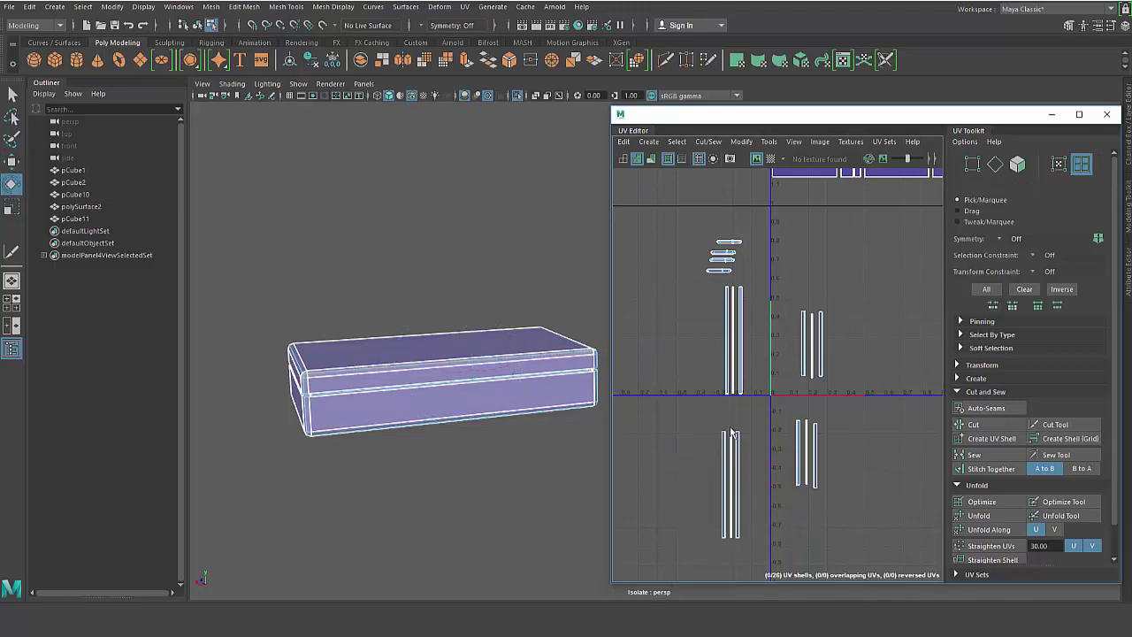
right_drag(731, 433, 787, 458)
drag(679, 509, 780, 543)
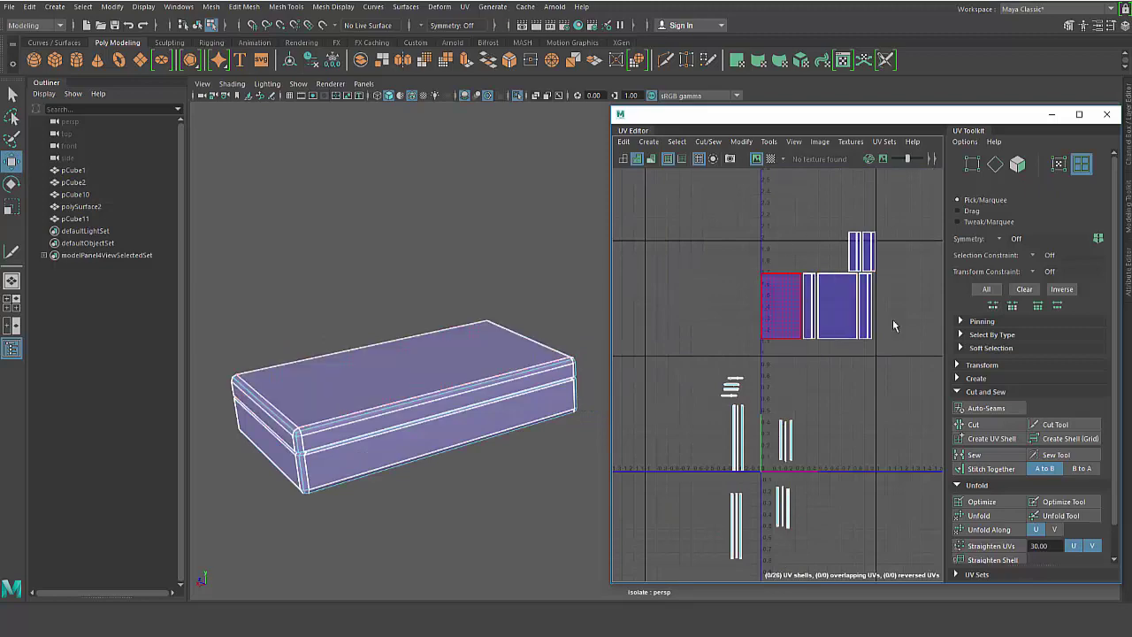
Select all ten panel shells and examine which faces of the suitcase they cover.
drag(734, 205, 923, 349)
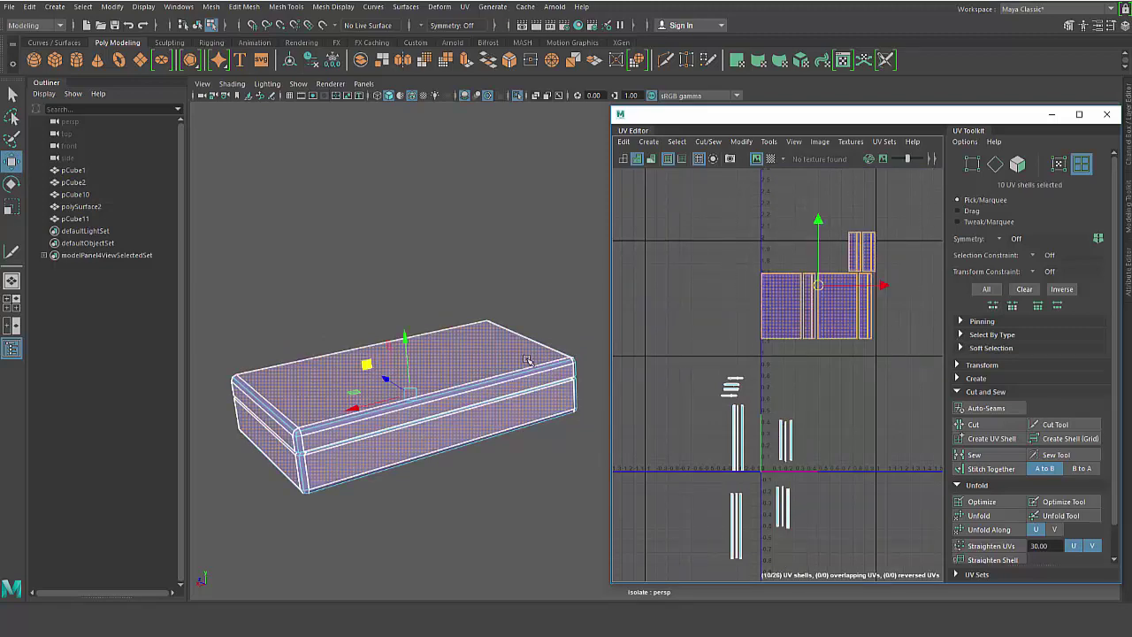
alt+drag(412, 342, 448, 410)
alt+middle_drag(448, 410, 470, 346)
alt+drag(469, 346, 472, 374)
alt+middle_drag(472, 374, 488, 336)
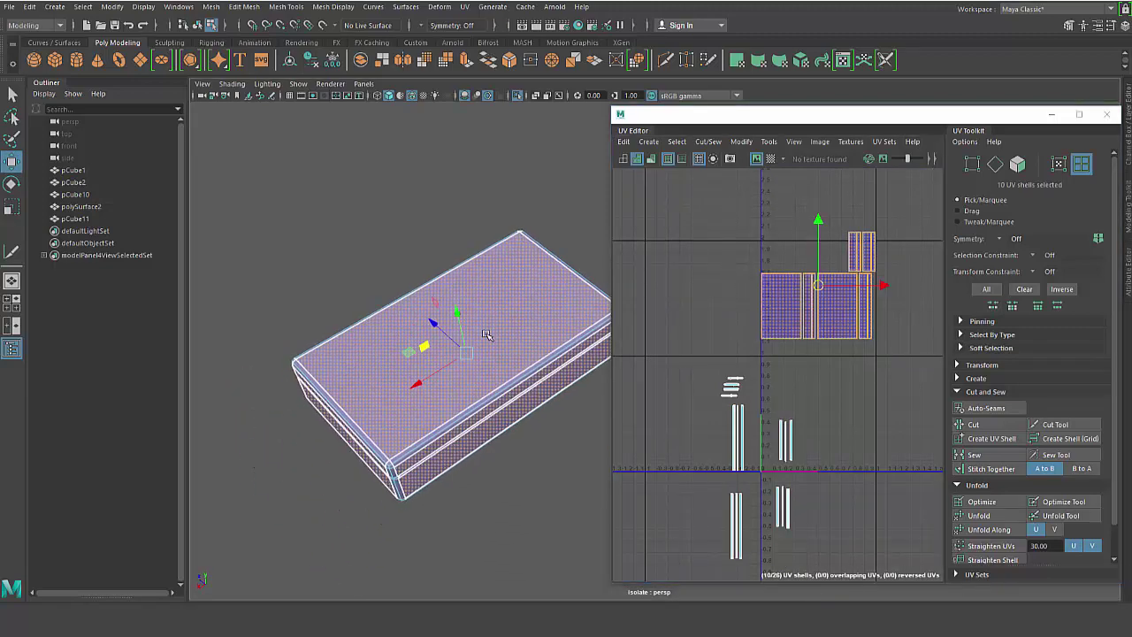
alt+drag(487, 336, 484, 337)
click(855, 354)
Select one large panel shell and check on the model which broad face of the suitcase it covers.
right_drag(801, 265, 824, 286)
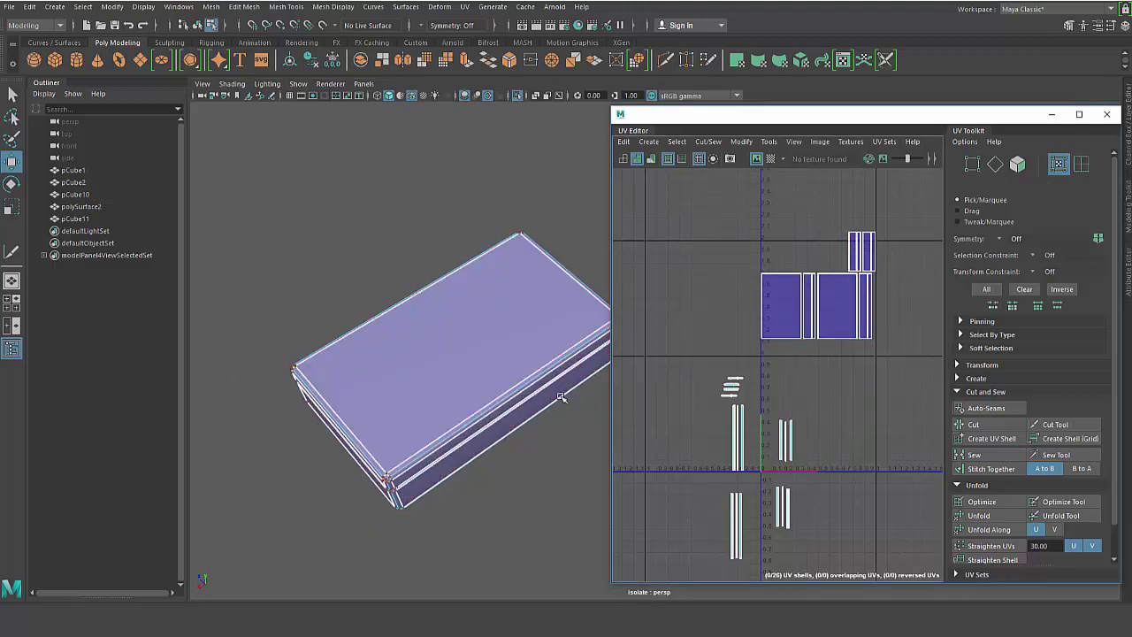
alt+drag(531, 402, 470, 400)
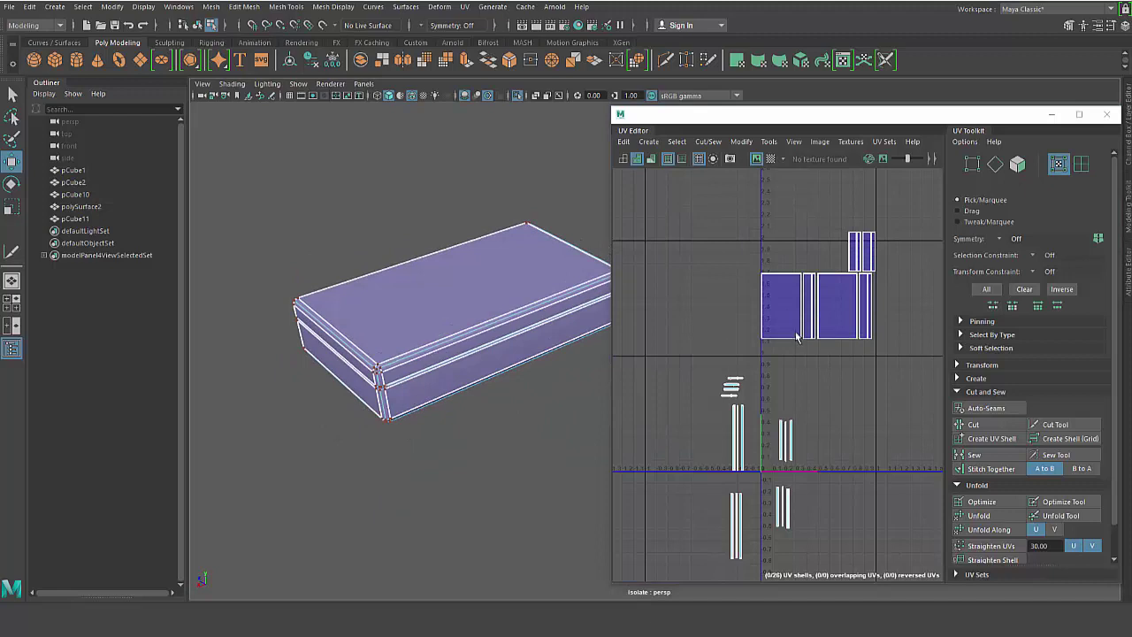
scroll(828, 314, up, 6)
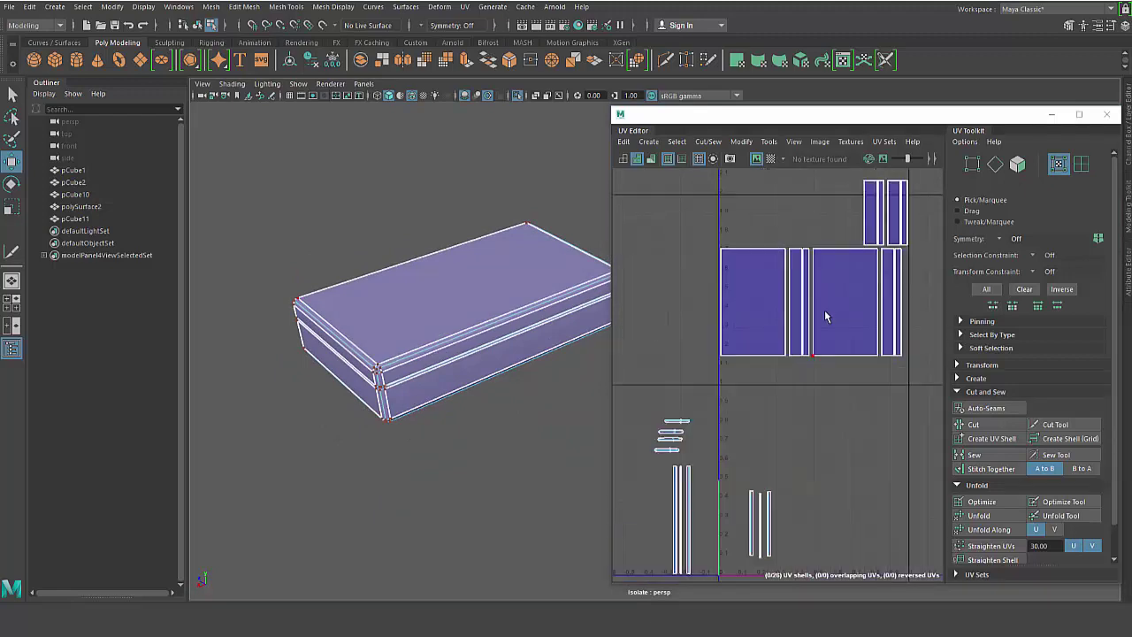
alt+middle_drag(808, 365, 780, 322)
scroll(800, 461, down, 2)
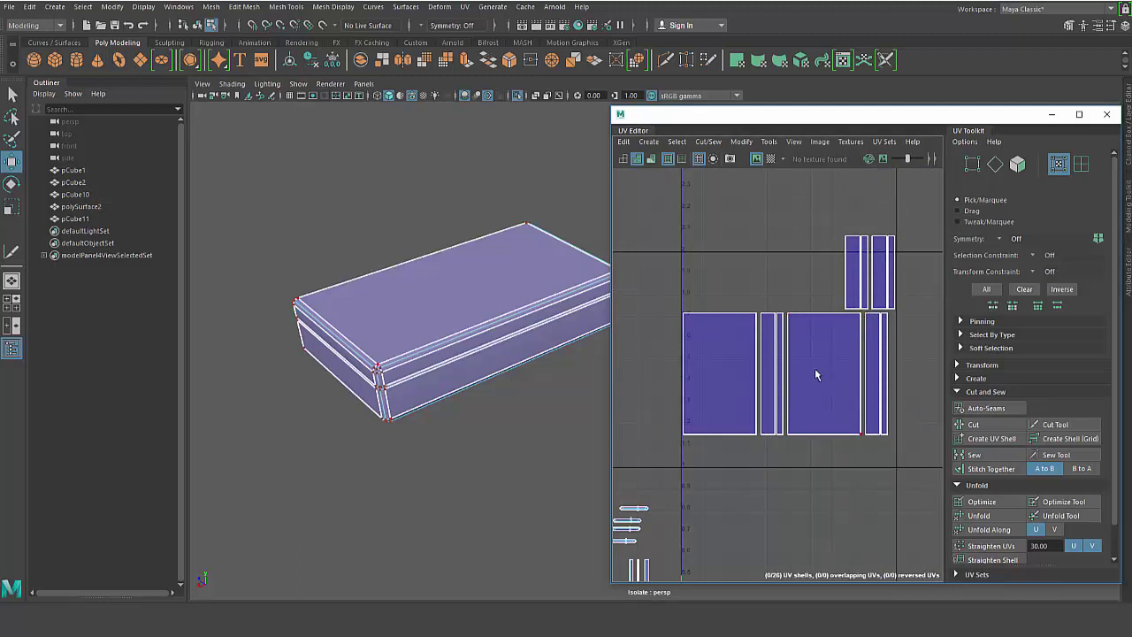
alt+drag(460, 371, 414, 420)
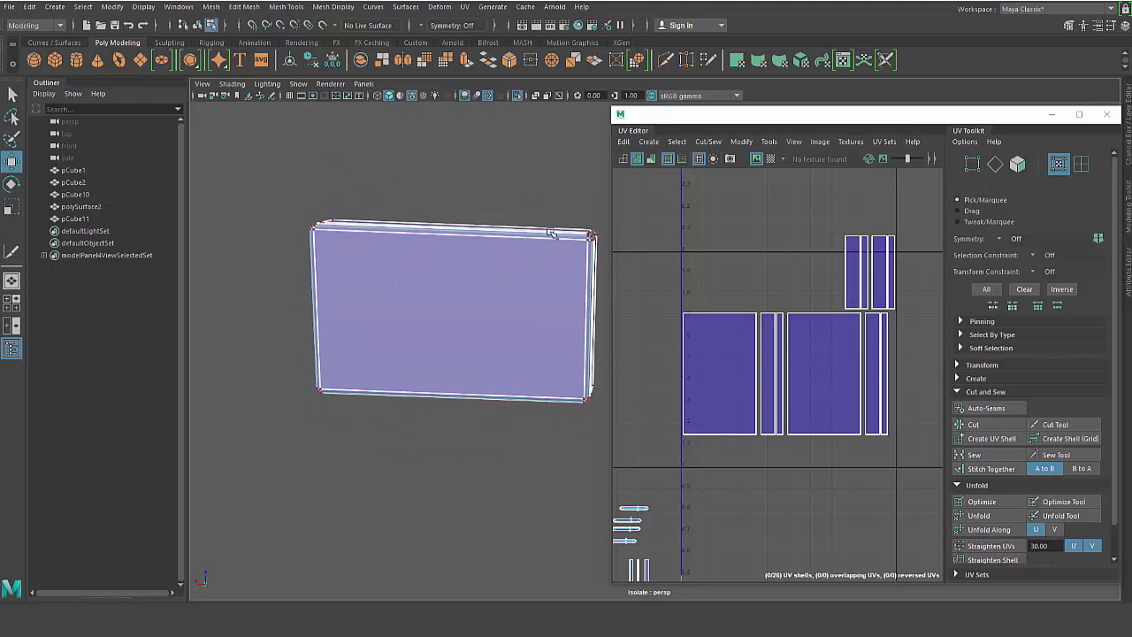
right_drag(840, 370, 786, 355)
click(738, 365)
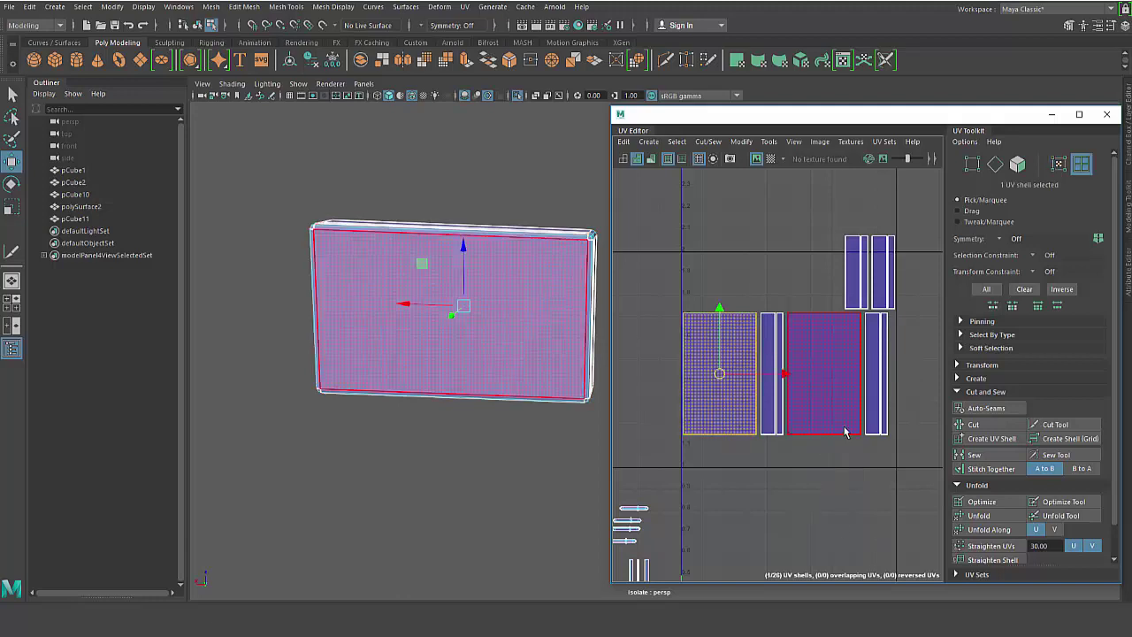
click(703, 488)
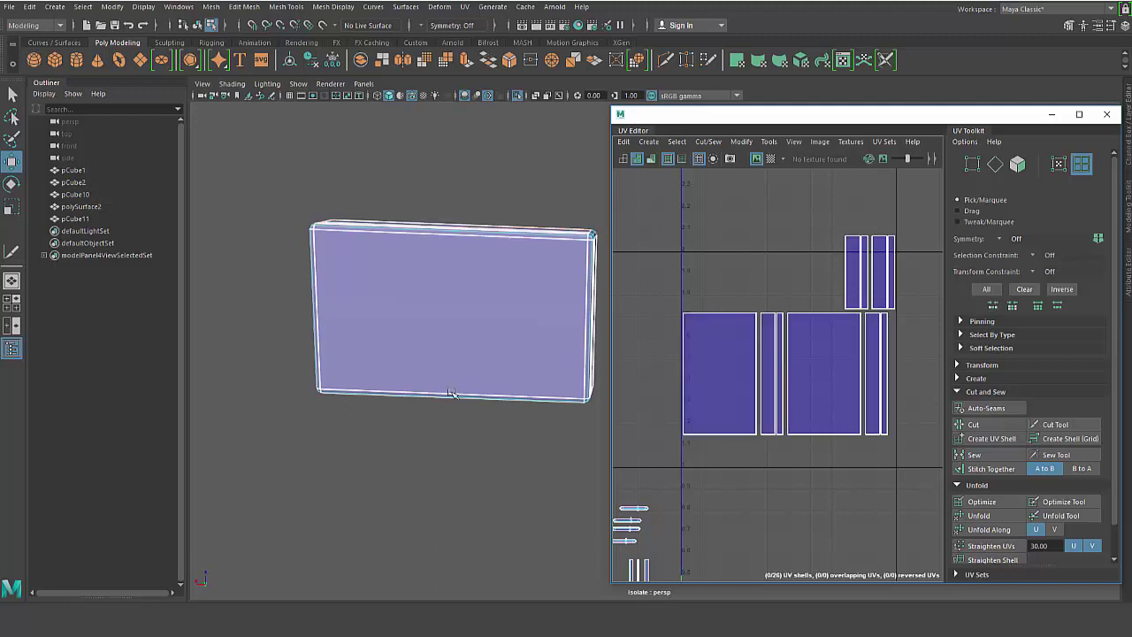
Turn off isolation to show all suitcase parts and view the broad face upright with the handle on top.
alt+drag(438, 416, 540, 447)
alt+middle_drag(528, 391, 369, 554)
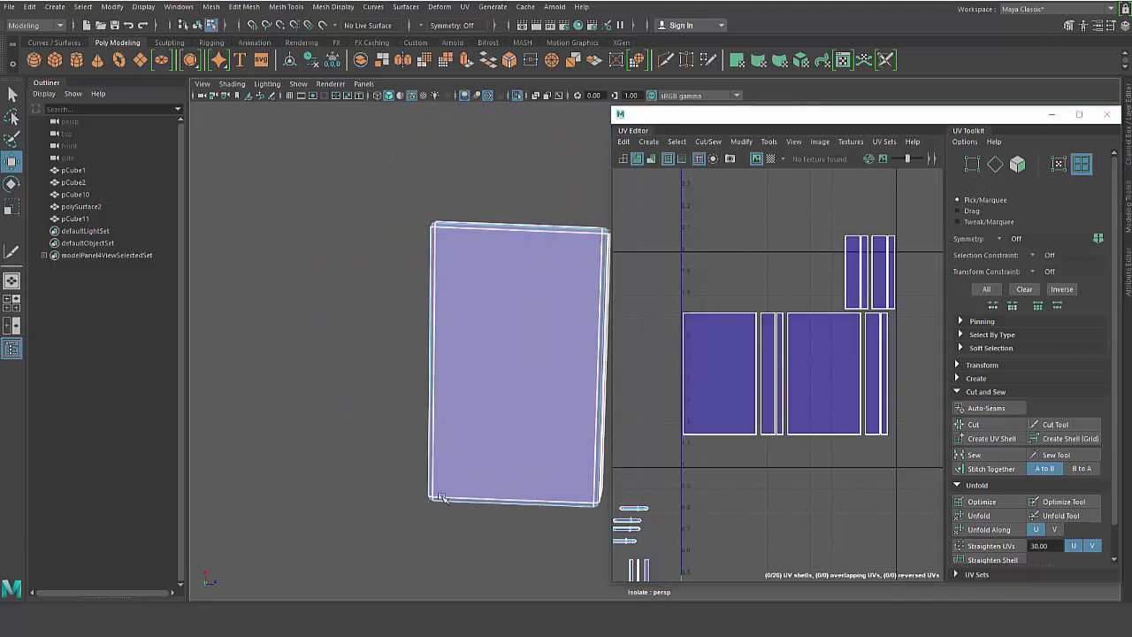
alt+drag(442, 482, 407, 497)
alt+drag(442, 302, 482, 376)
alt+middle_drag(496, 380, 415, 311)
alt+drag(416, 311, 458, 352)
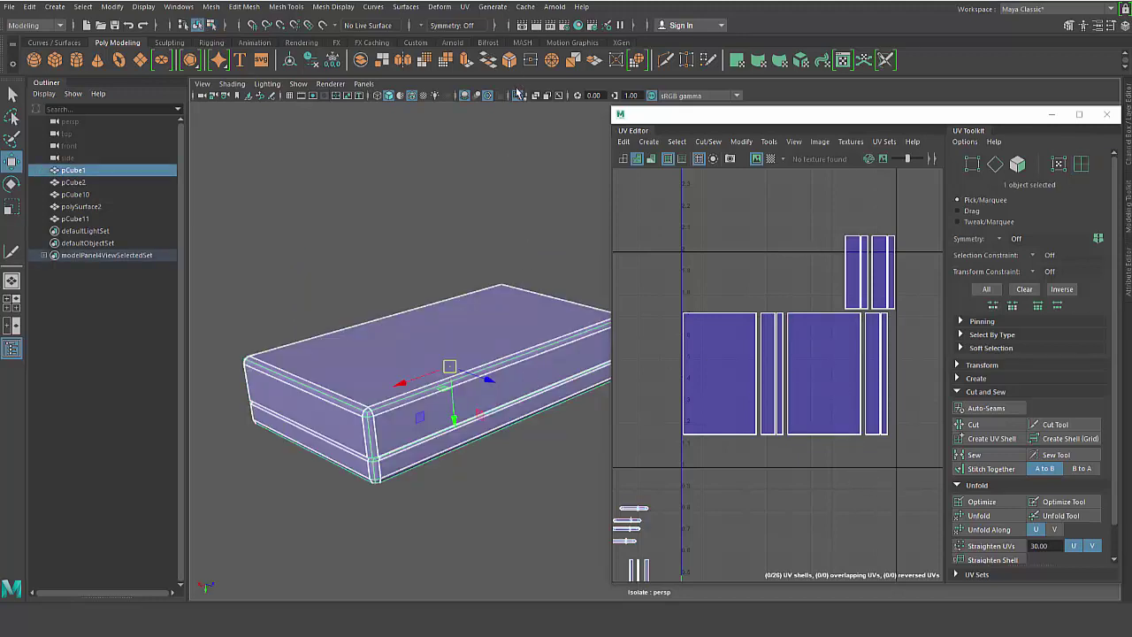
click(519, 94)
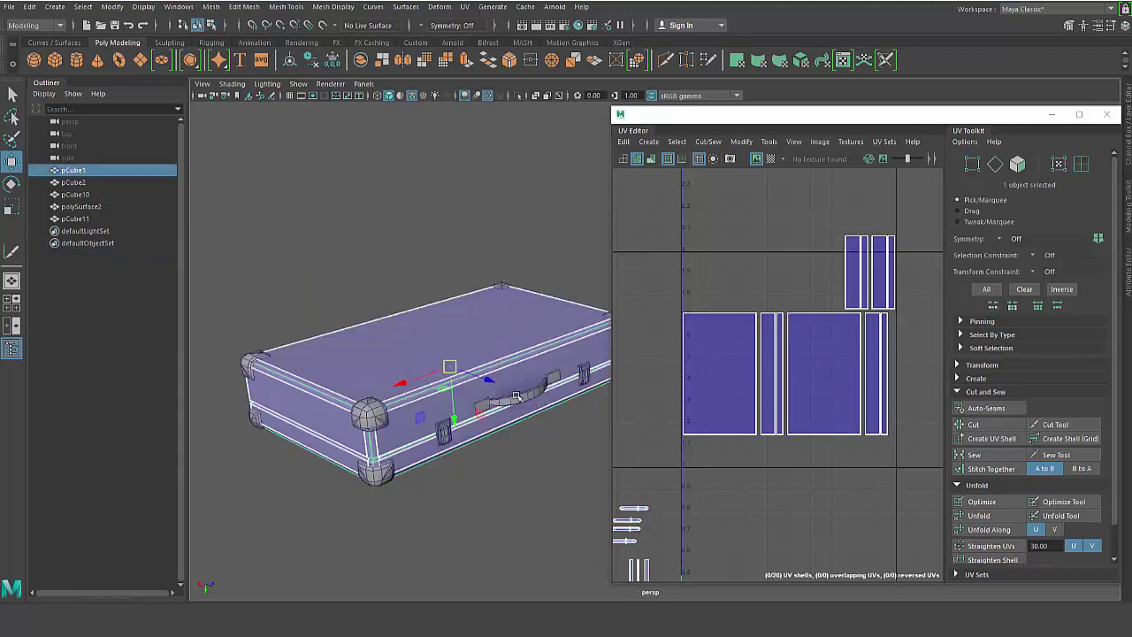
click(448, 469)
alt+drag(437, 399, 361, 361)
alt+middle_drag(361, 362, 333, 344)
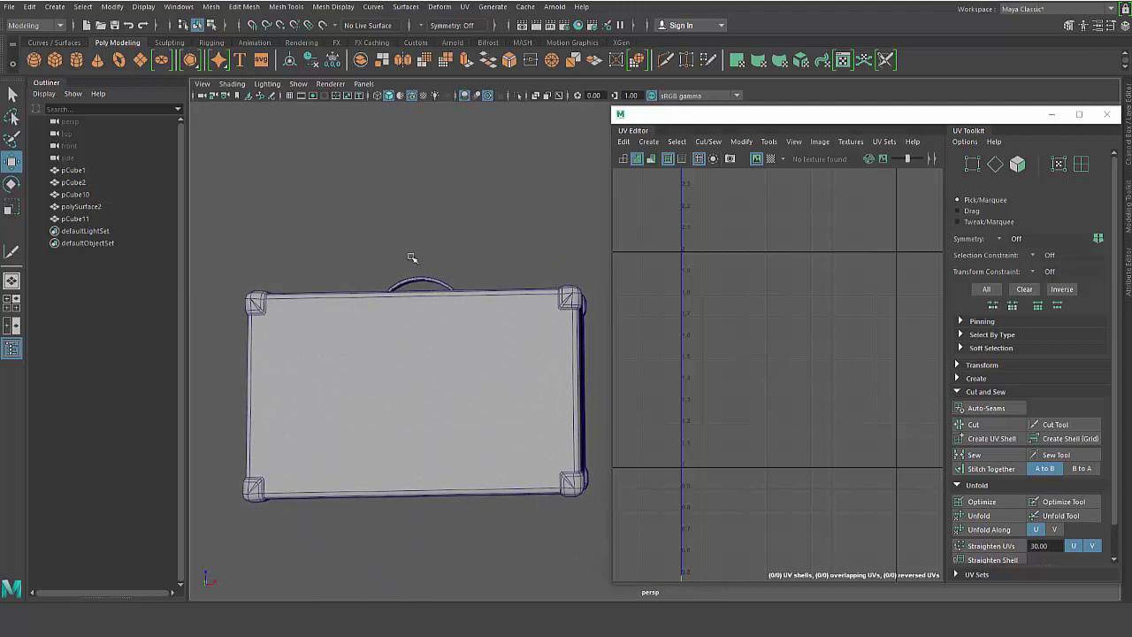
alt+drag(465, 366, 465, 366)
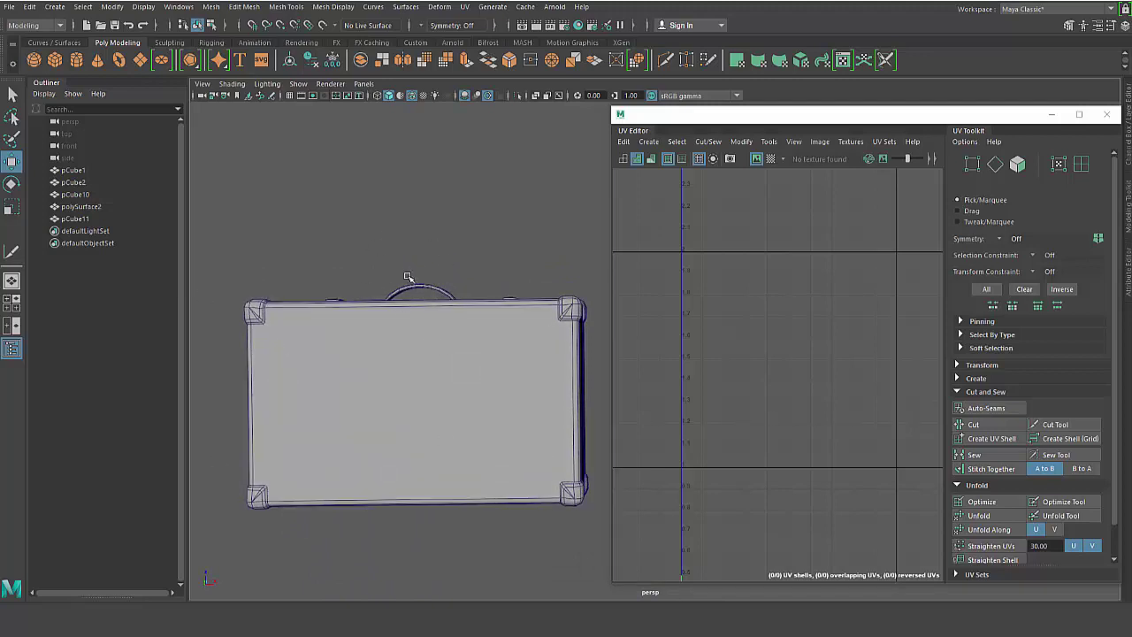
alt+drag(407, 276, 400, 292)
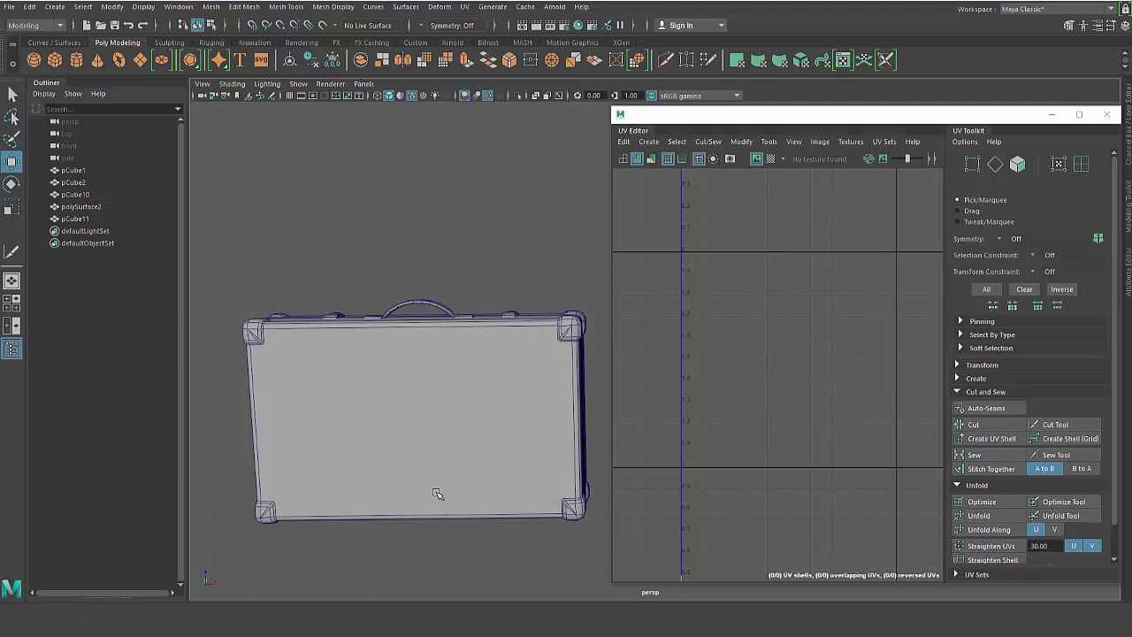
Select one corner UV of the first large panel shell on the suitcase body to check how the panel is oriented.
click(443, 387)
right_drag(508, 336, 509, 311)
click(513, 396)
right_drag(670, 304, 703, 305)
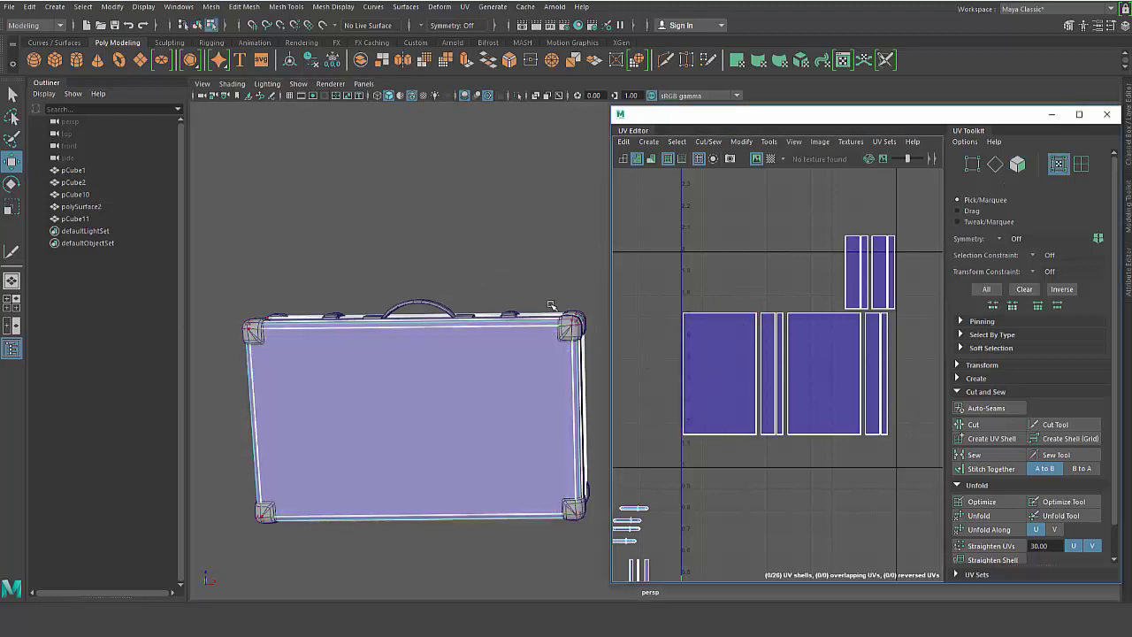
click(751, 314)
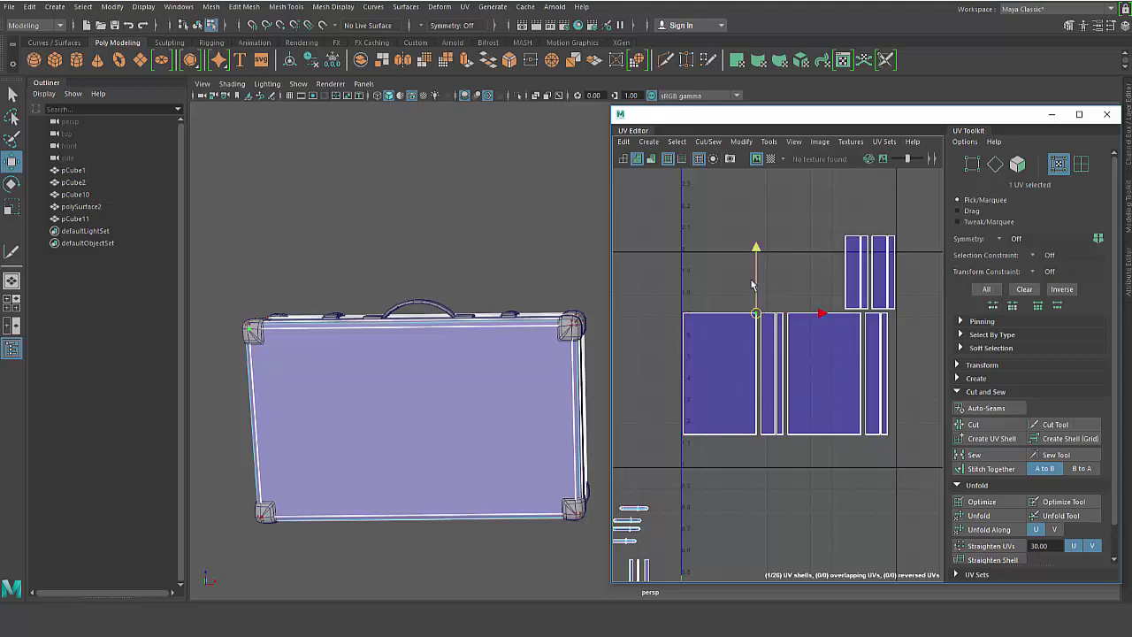
Select all ten panel shells and rotate them together a quarter turn counterclockwise.
right_drag(724, 369, 725, 398)
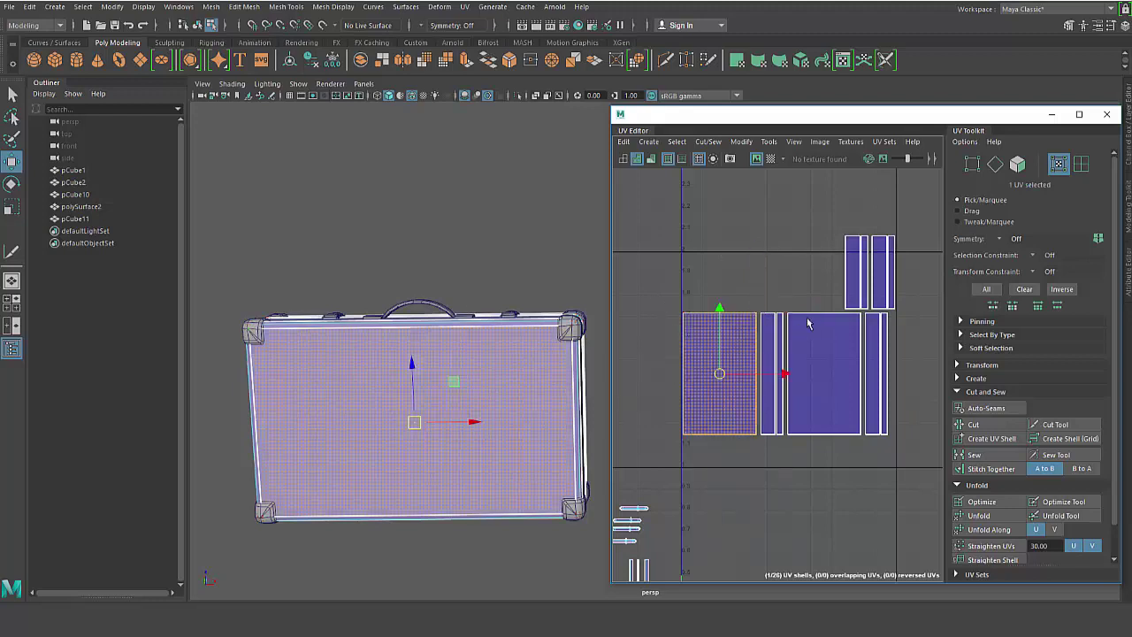
drag(908, 215, 670, 493)
key(e)
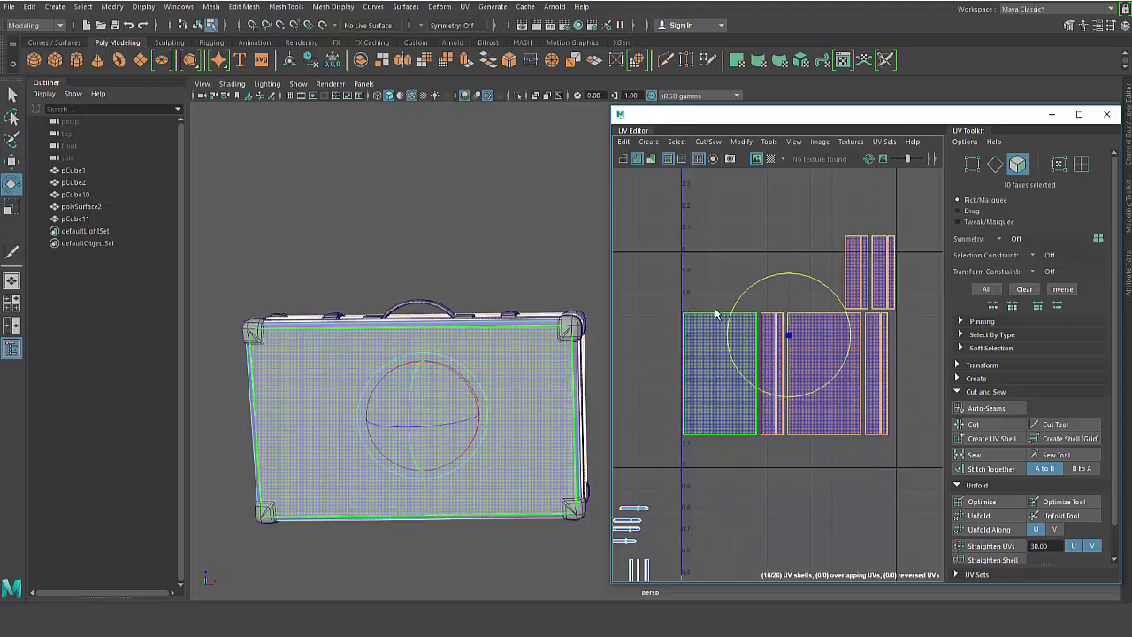
drag(747, 288, 693, 378)
click(676, 385)
click(823, 298)
Select the upper-left corner UV of each large panel shell and compare their orientation on both broad faces of the suitcase.
right_drag(758, 291, 804, 293)
click(767, 367)
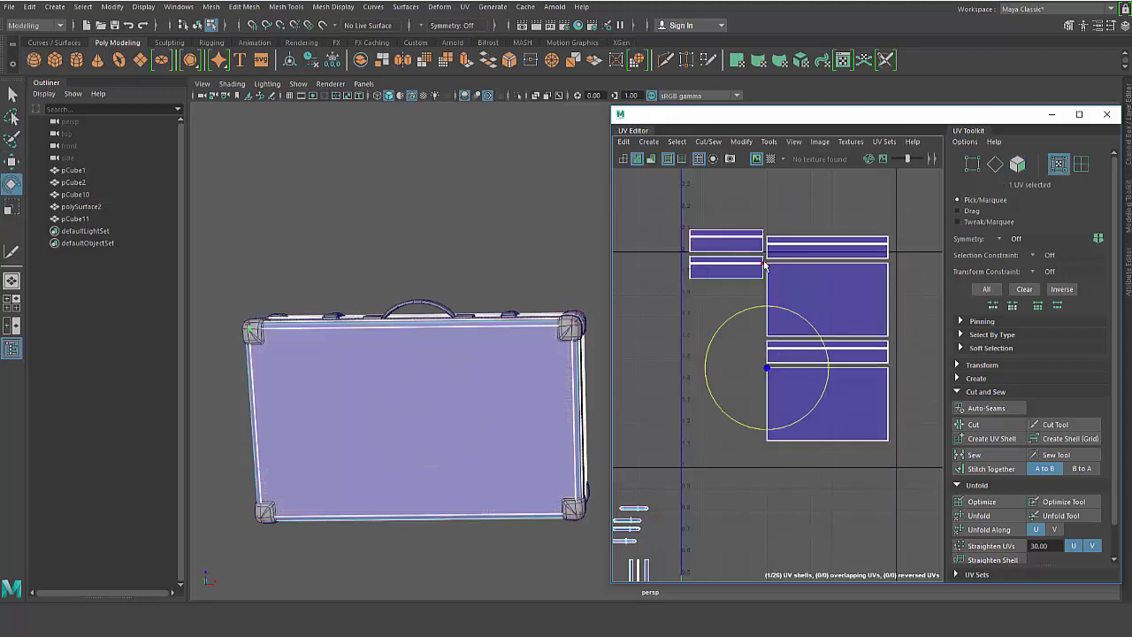
click(766, 265)
alt+drag(343, 361, 396, 373)
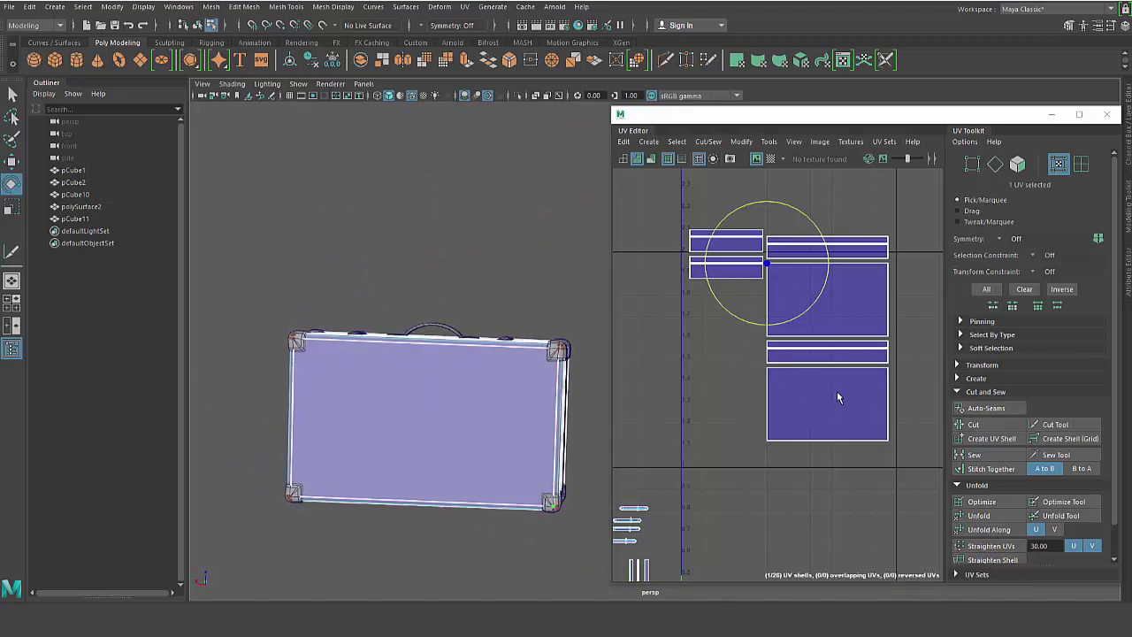
Rotate the upper large panel shell by half a turn and select its corner UVs to check the alignment.
right_drag(846, 395, 831, 381)
click(785, 279)
drag(767, 319, 1001, 398)
right_drag(766, 300, 810, 301)
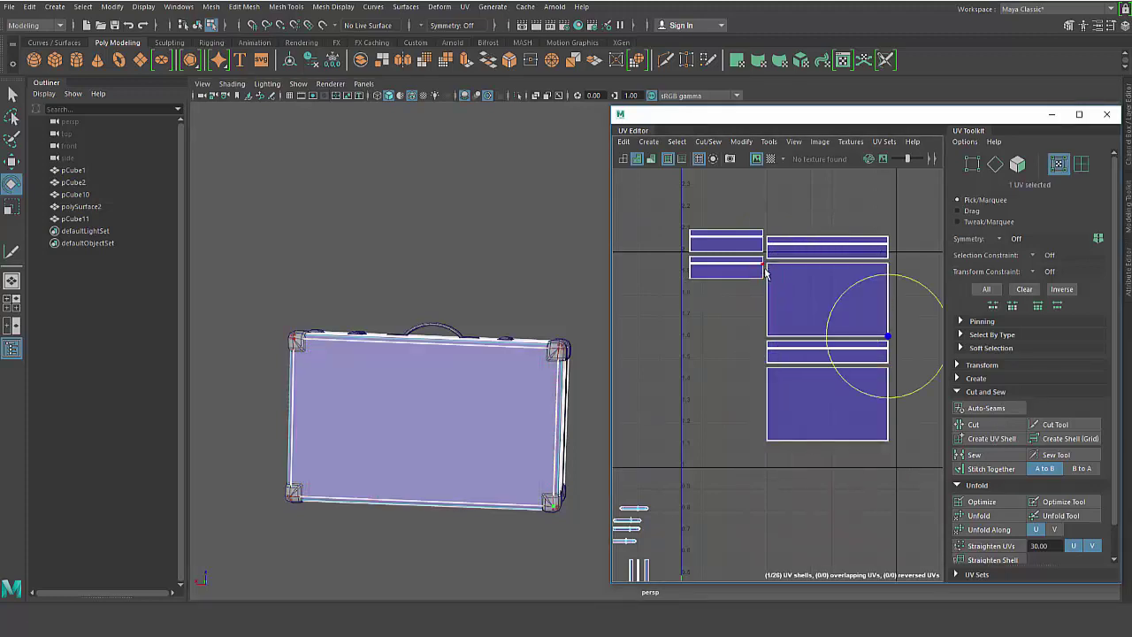
click(766, 267)
click(705, 403)
click(779, 266)
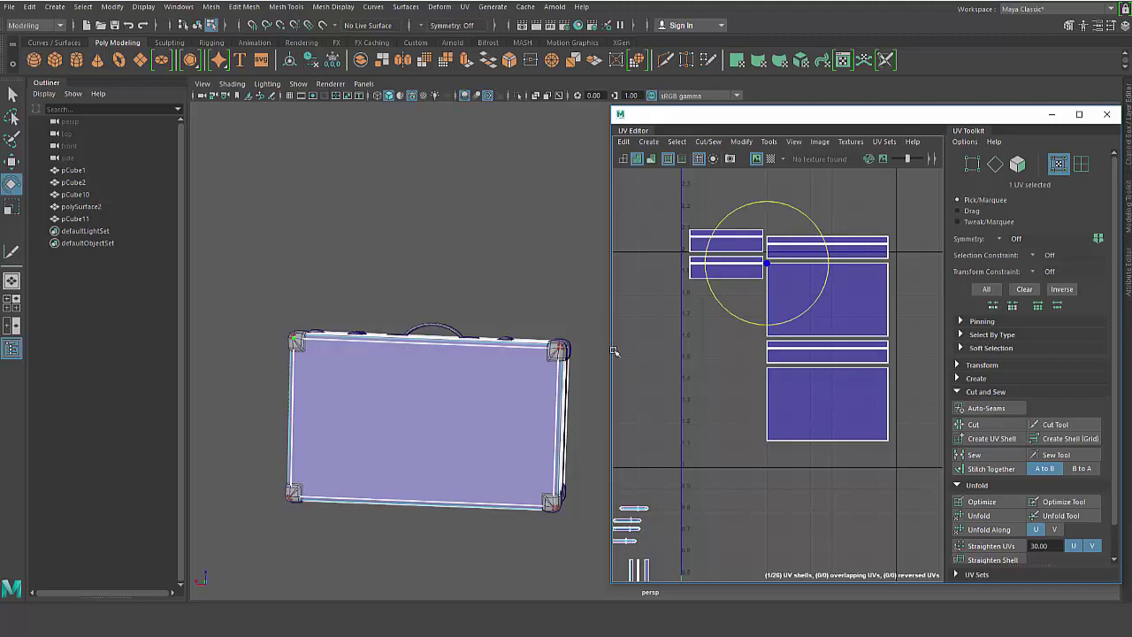
Select the left-end UVs of the long side panel shells and check on the model which end of the suitcase they belong to.
alt+drag(437, 458, 598, 473)
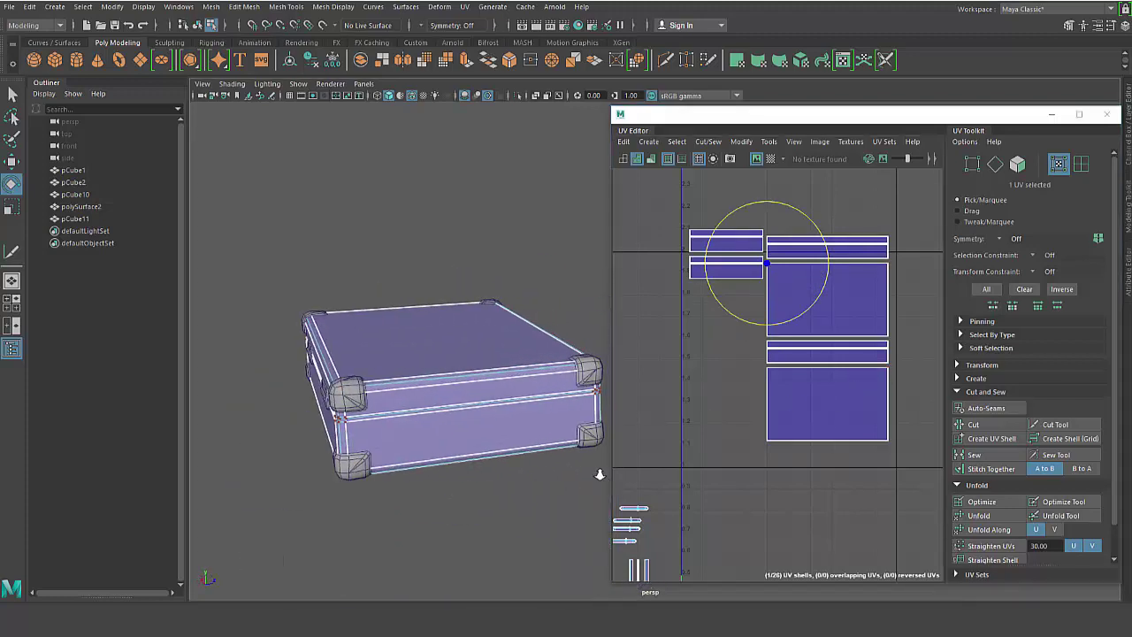
click(754, 347)
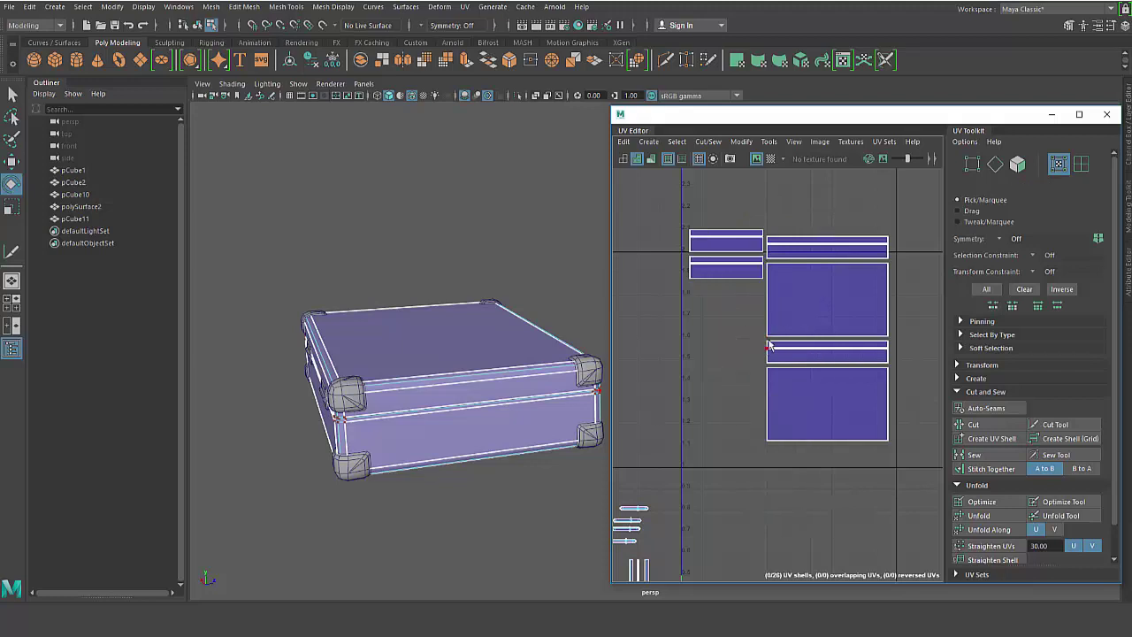
click(768, 345)
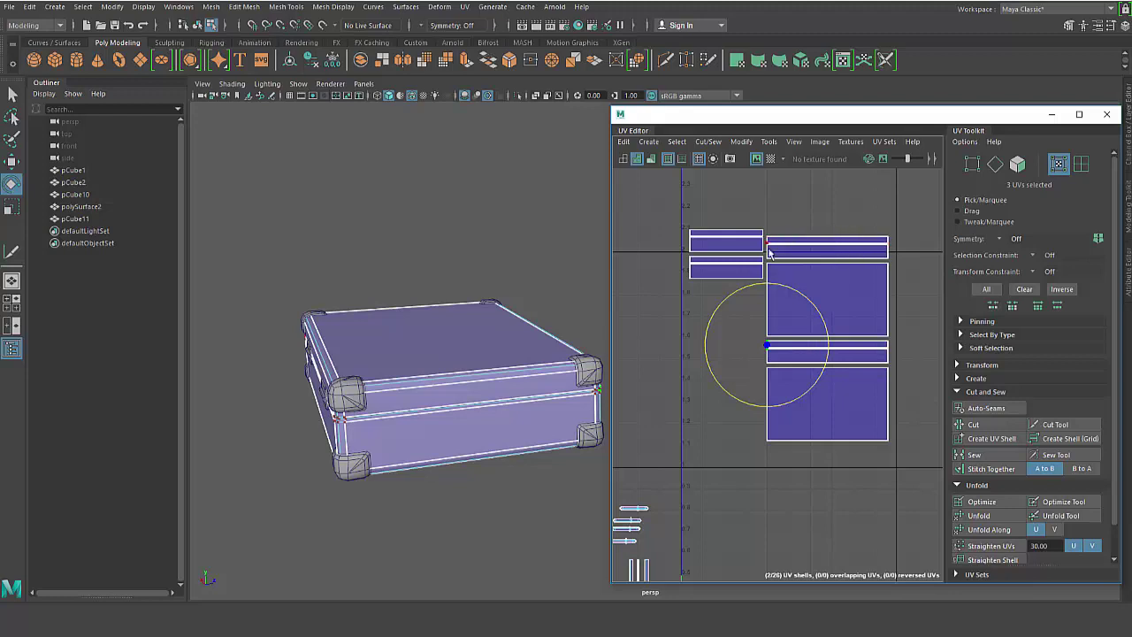
click(855, 499)
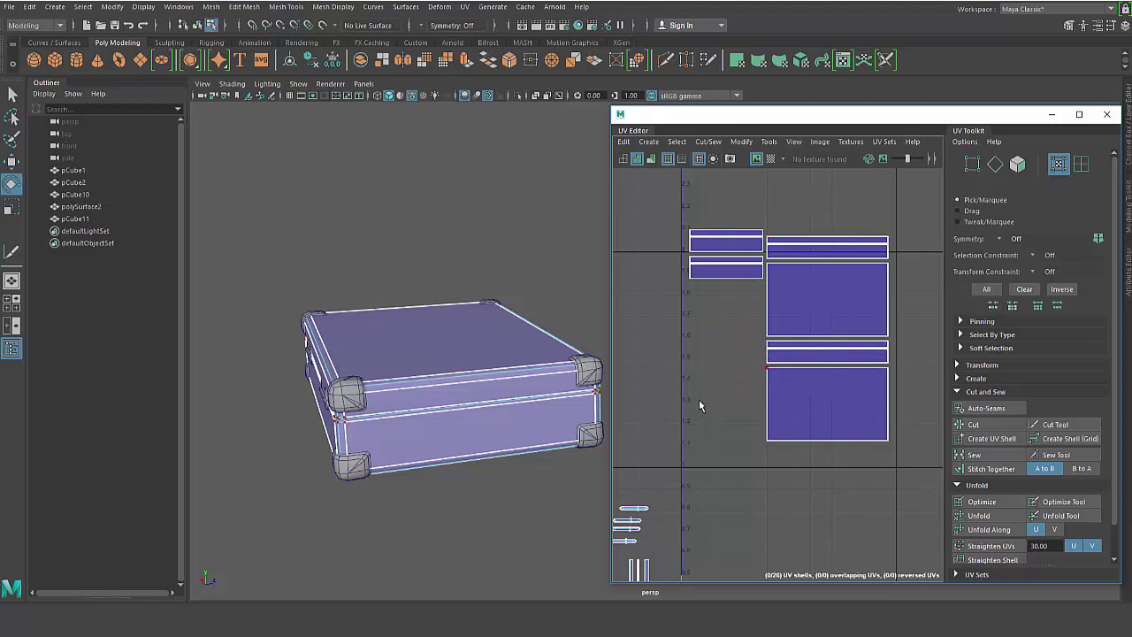
alt+drag(417, 573, 571, 476)
Move the four small horizontal corner shells to just above the large panel shells.
scroll(736, 469, down, 3)
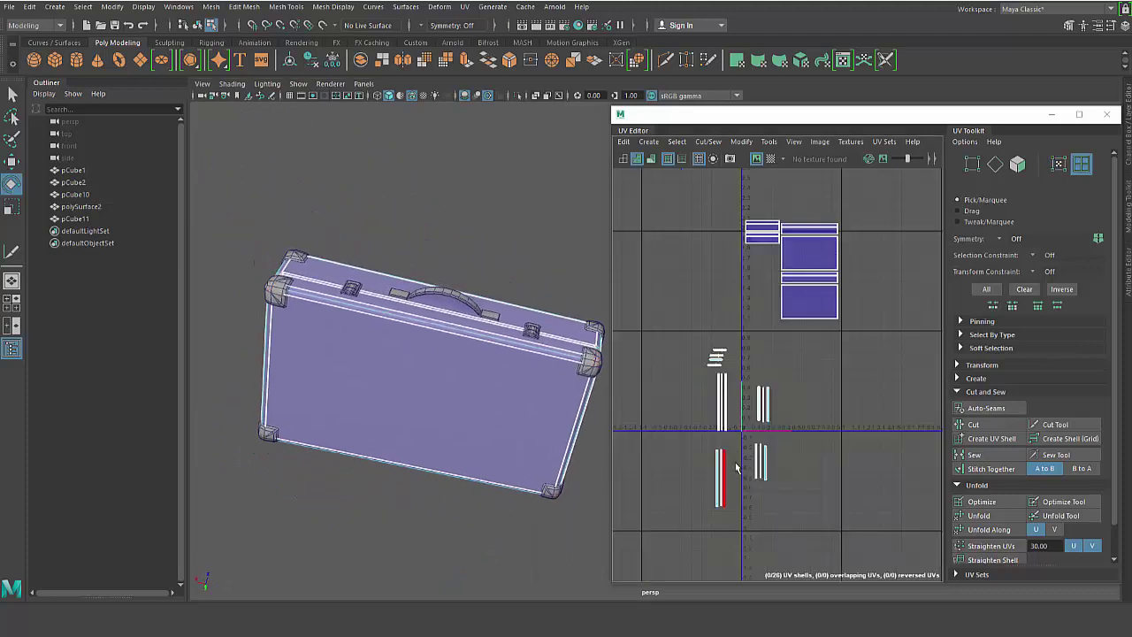
right_drag(750, 379, 696, 340)
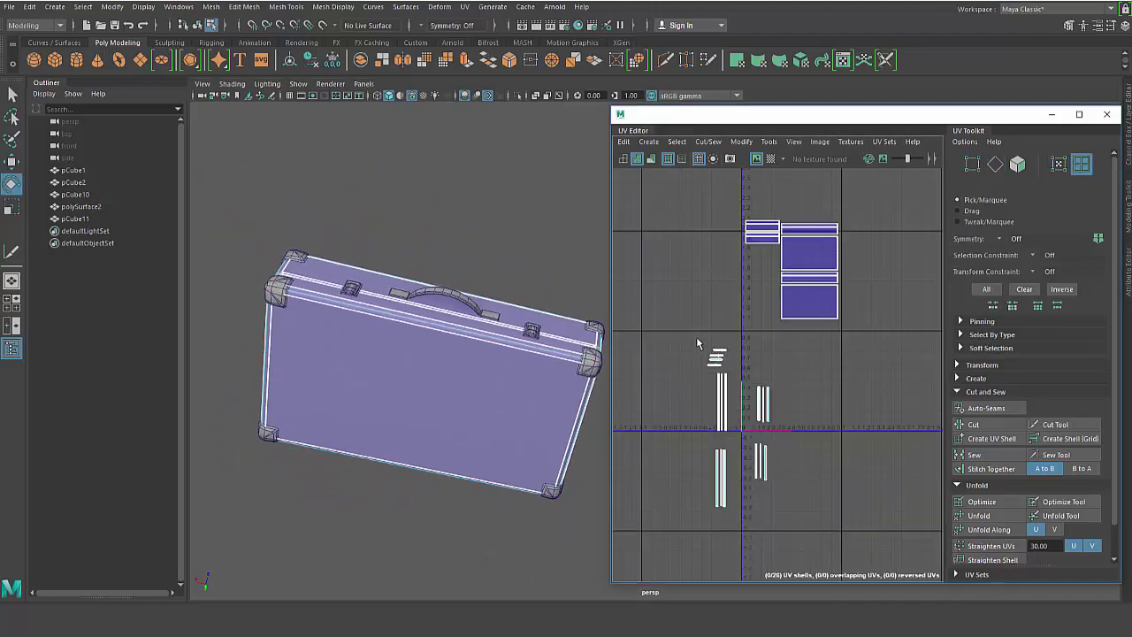
click(718, 356)
key(w)
drag(719, 358, 799, 210)
Move both groups of long vertical strip shells side by side to the right of the large panel shells.
drag(743, 331, 709, 431)
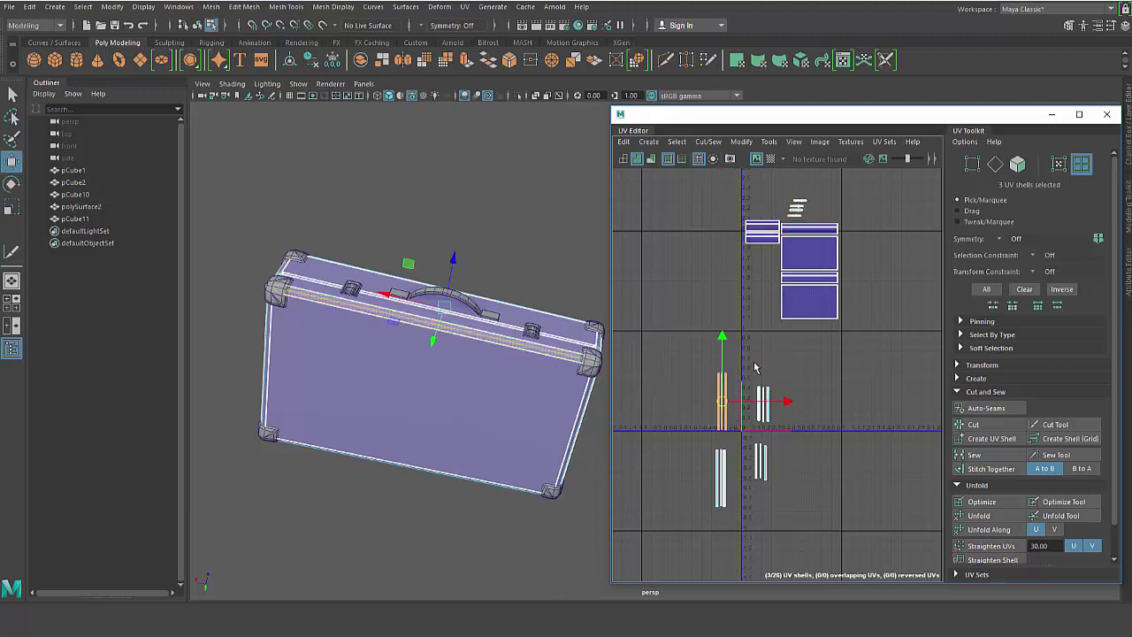
middle_drag(755, 367, 885, 221)
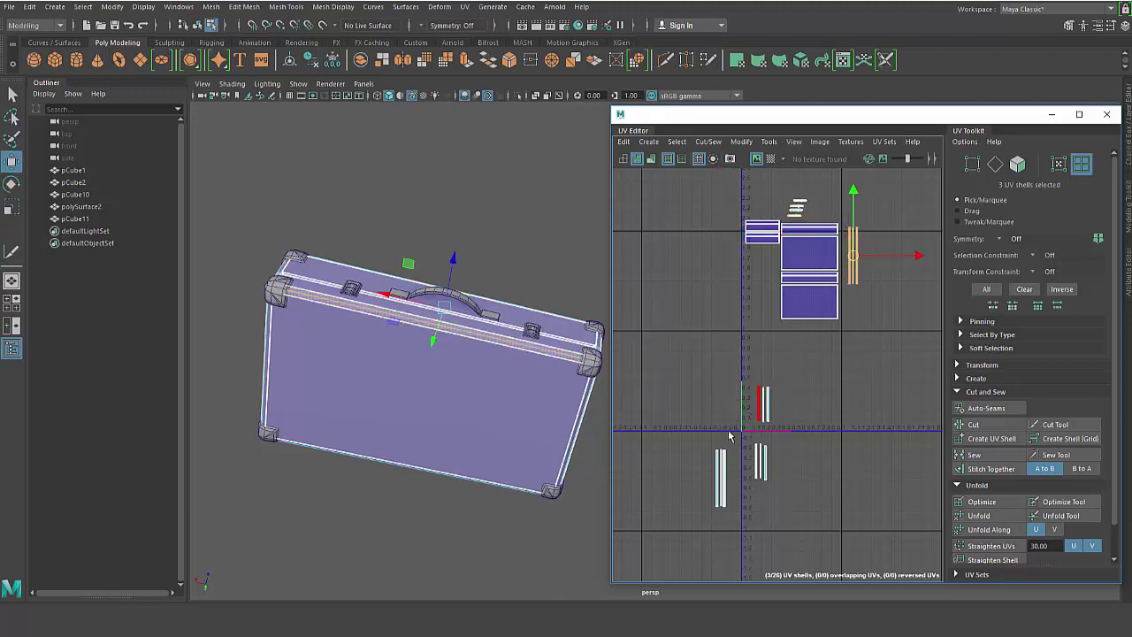
drag(727, 433, 701, 506)
drag(720, 467, 890, 270)
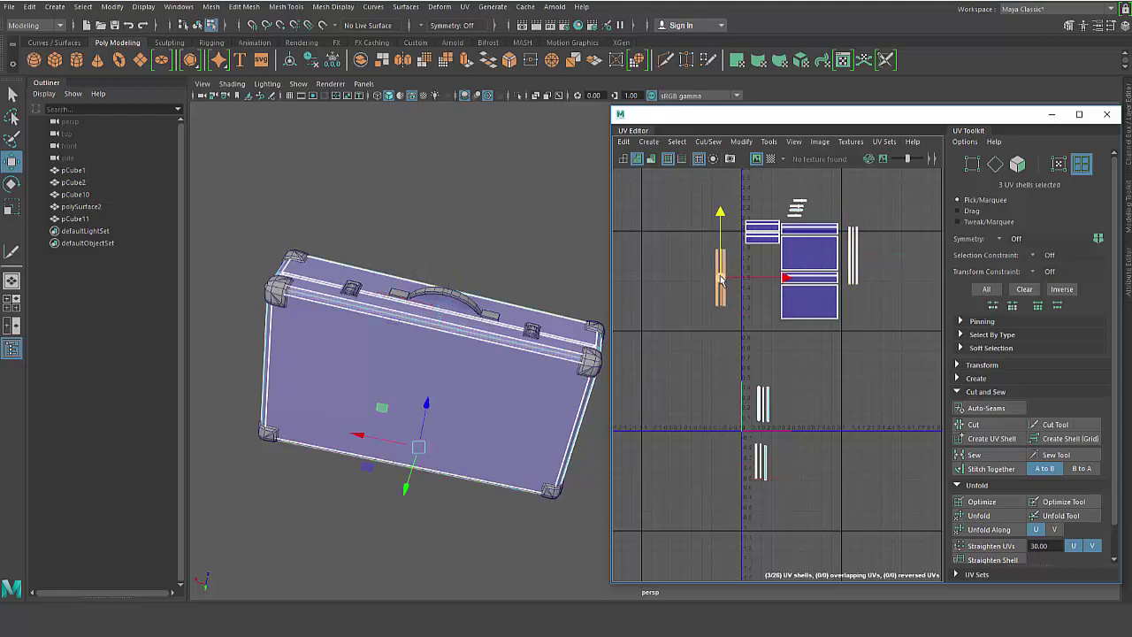
drag(721, 279, 867, 257)
Move both groups of short vertical strip shells next to the long strips, to their right.
drag(741, 489, 883, 262)
drag(815, 366, 900, 263)
click(890, 374)
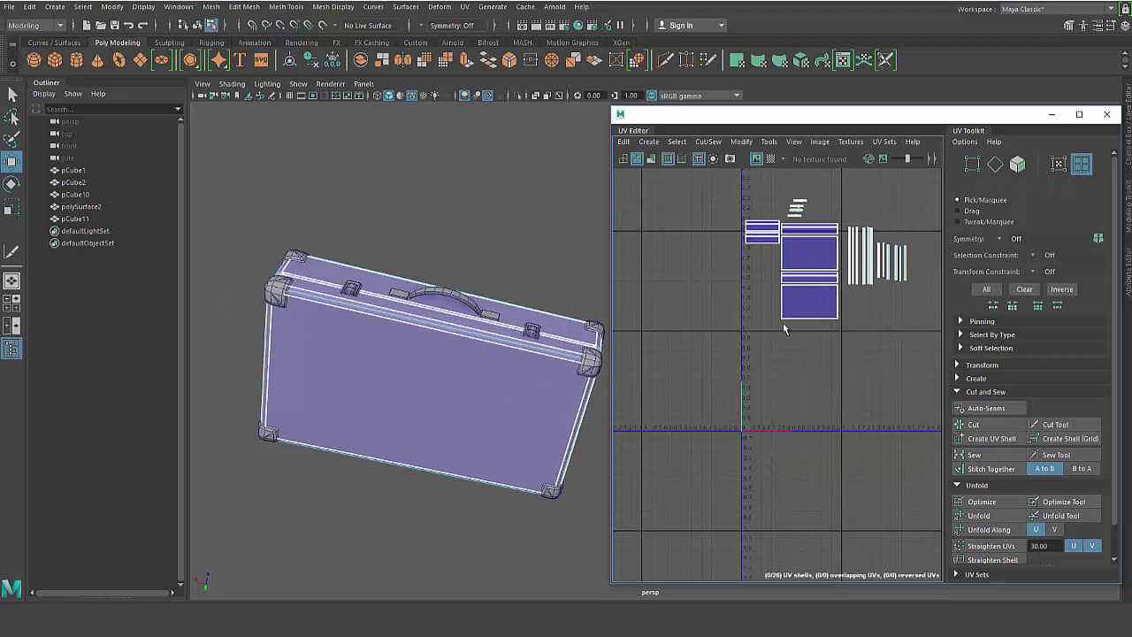
Select all 26 suitcase body shells and move them farther up, well clear of the 0 to 1 UV tile.
alt+right_drag(686, 386, 799, 430)
alt+middle_drag(799, 430, 707, 423)
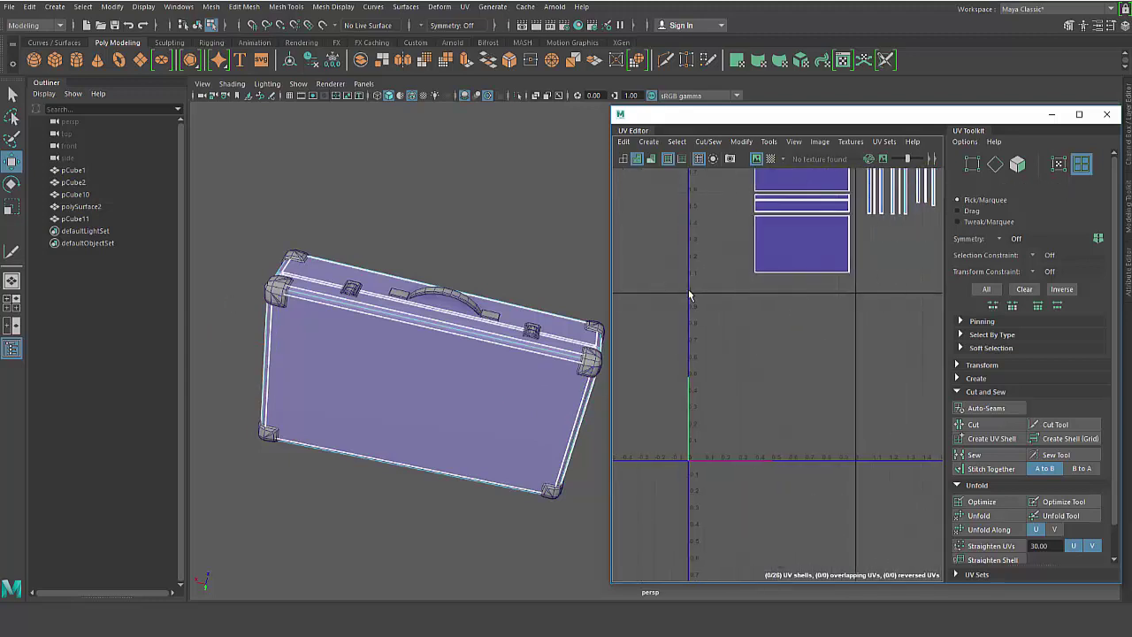
drag(689, 292, 857, 465)
alt+right_drag(775, 377, 762, 372)
alt+middle_drag(762, 371, 749, 408)
alt+right_drag(749, 409, 721, 390)
mouse_move(721, 389)
alt+middle_down()
mouse_move(734, 358)
mouse_move(706, 383)
alt+middle_up()
drag(678, 221, 914, 442)
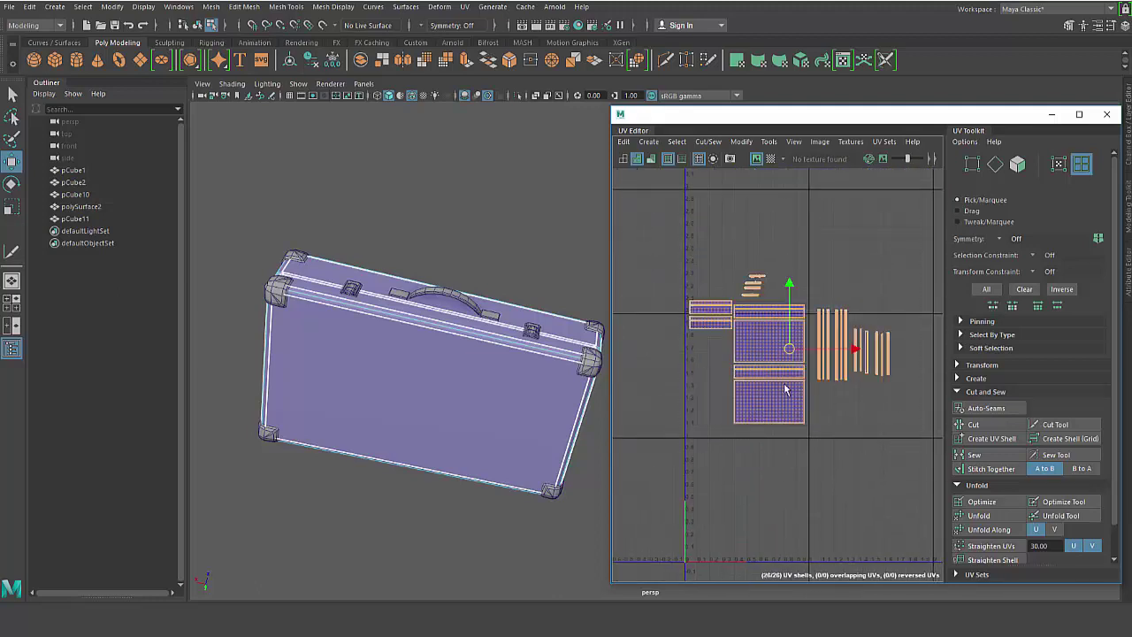
drag(785, 347, 745, 230)
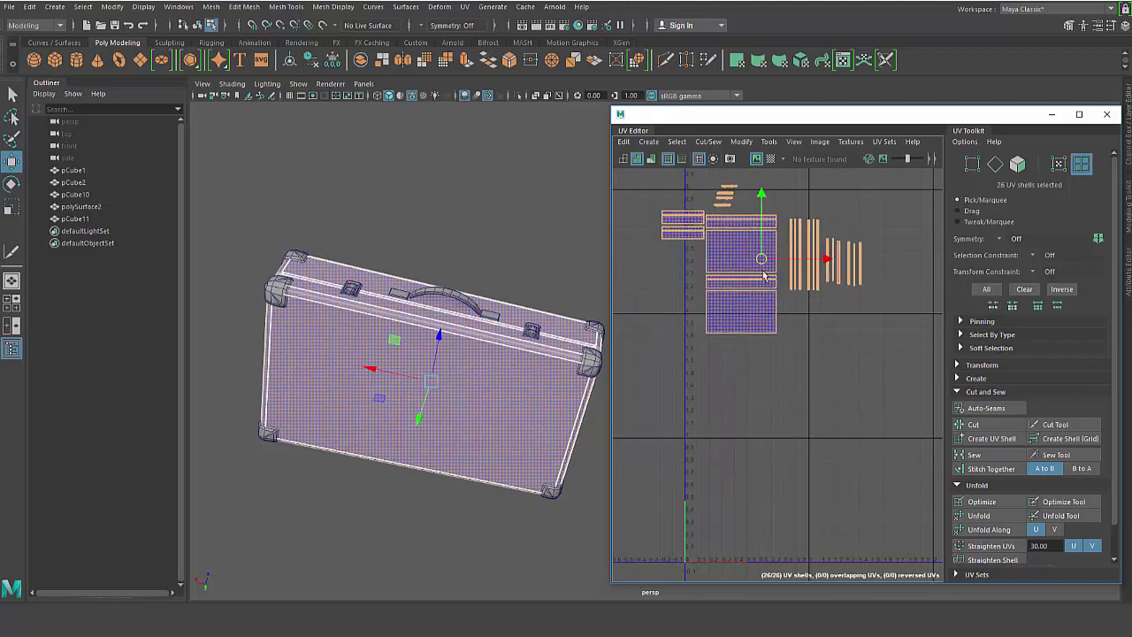
alt+middle_drag(755, 363, 703, 260)
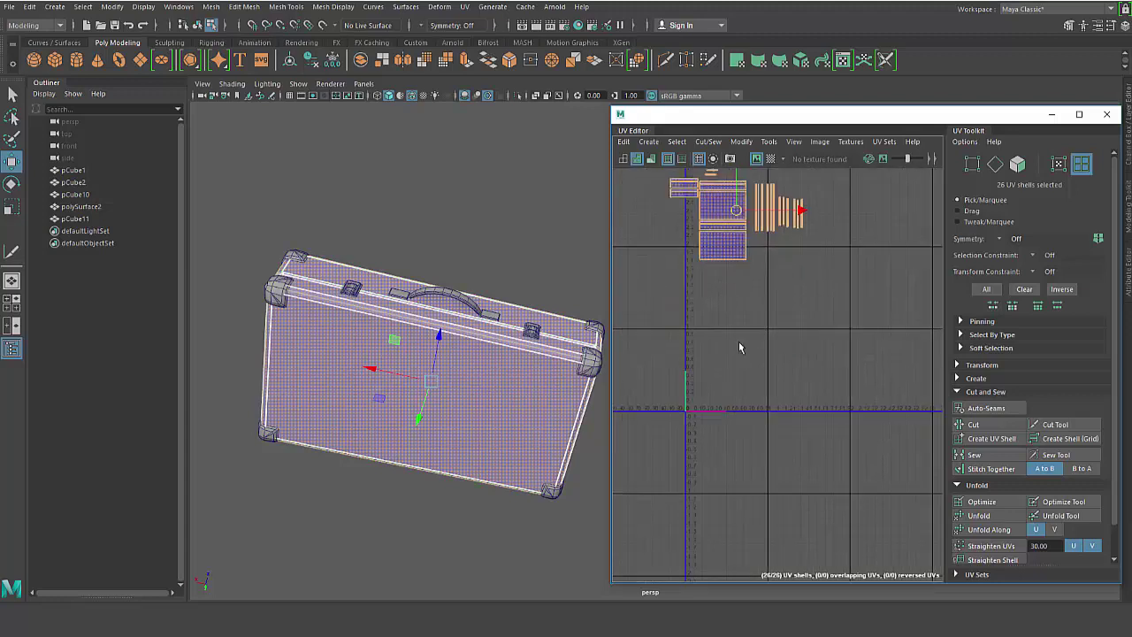
Select all 26 suitcase body shells and try an automatic layout into the 0 to 1 UV tile.
scroll(733, 363, down, 2)
click(783, 442)
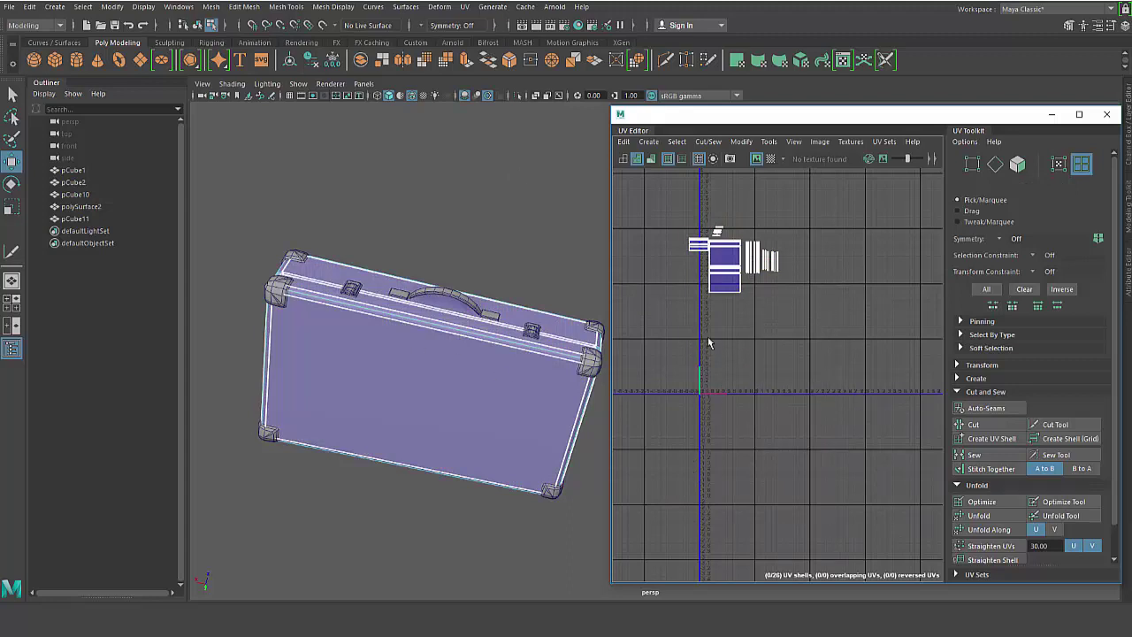
alt+right_drag(710, 362, 805, 483)
alt+middle_drag(751, 398, 774, 469)
alt+right_drag(774, 469, 723, 424)
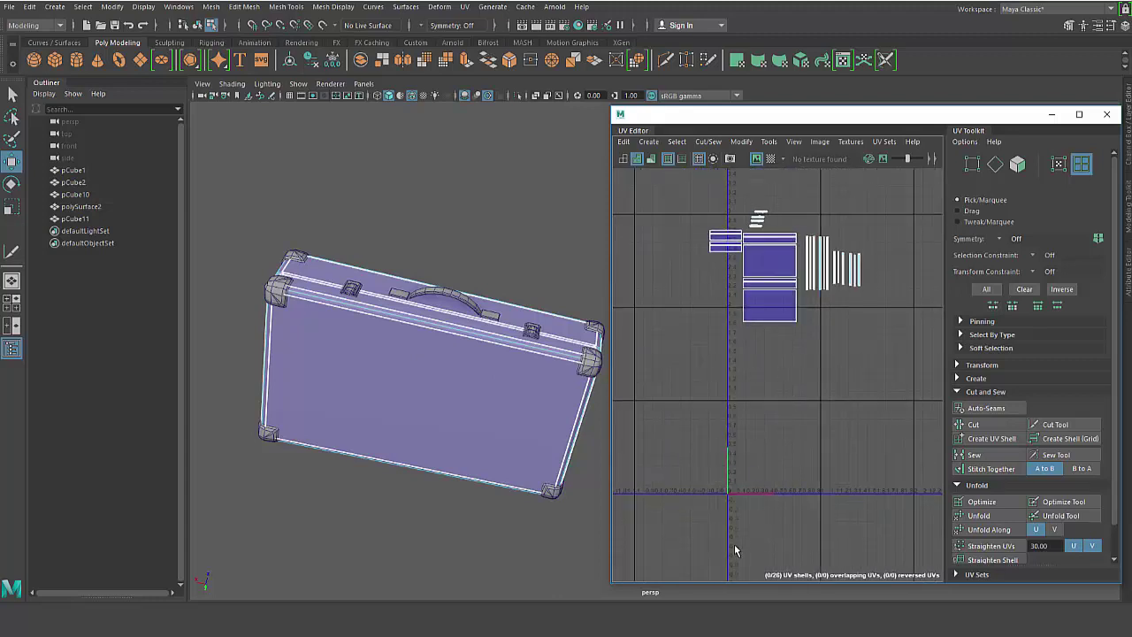
scroll(1070, 469, down, 2)
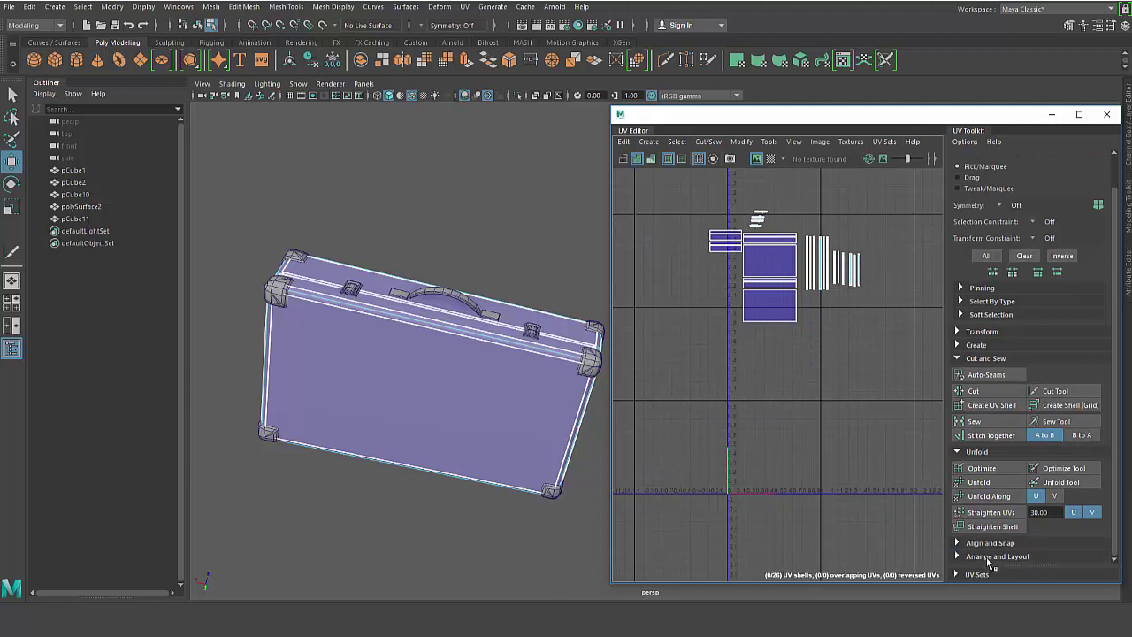
click(991, 559)
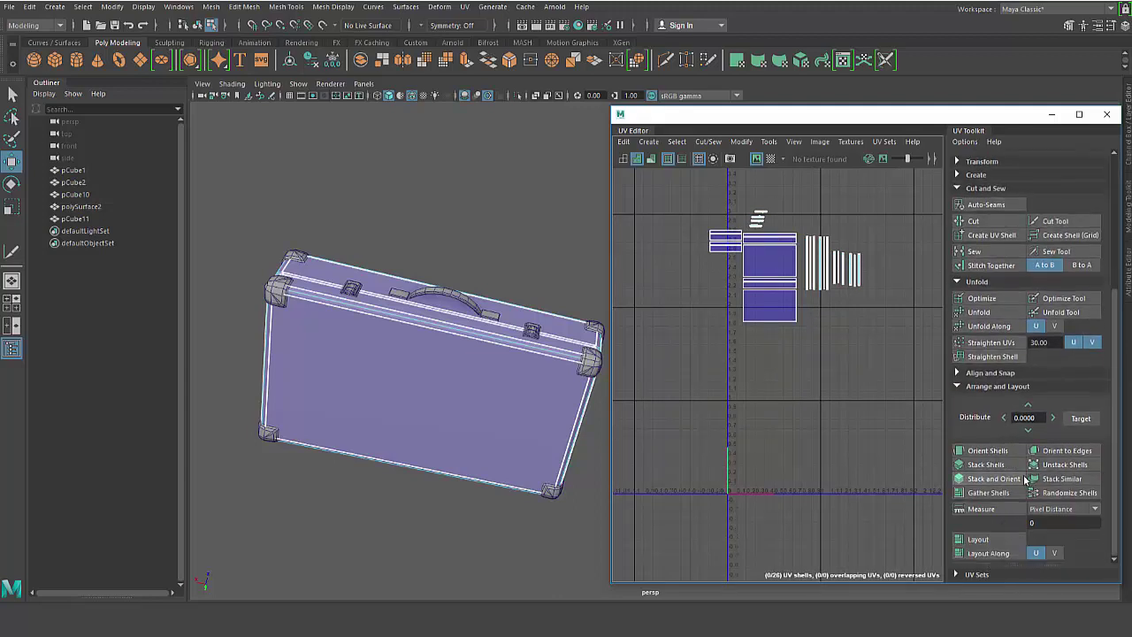
right_drag(741, 254, 743, 264)
drag(698, 193, 888, 413)
right_drag(830, 278, 810, 269)
drag(691, 183, 889, 360)
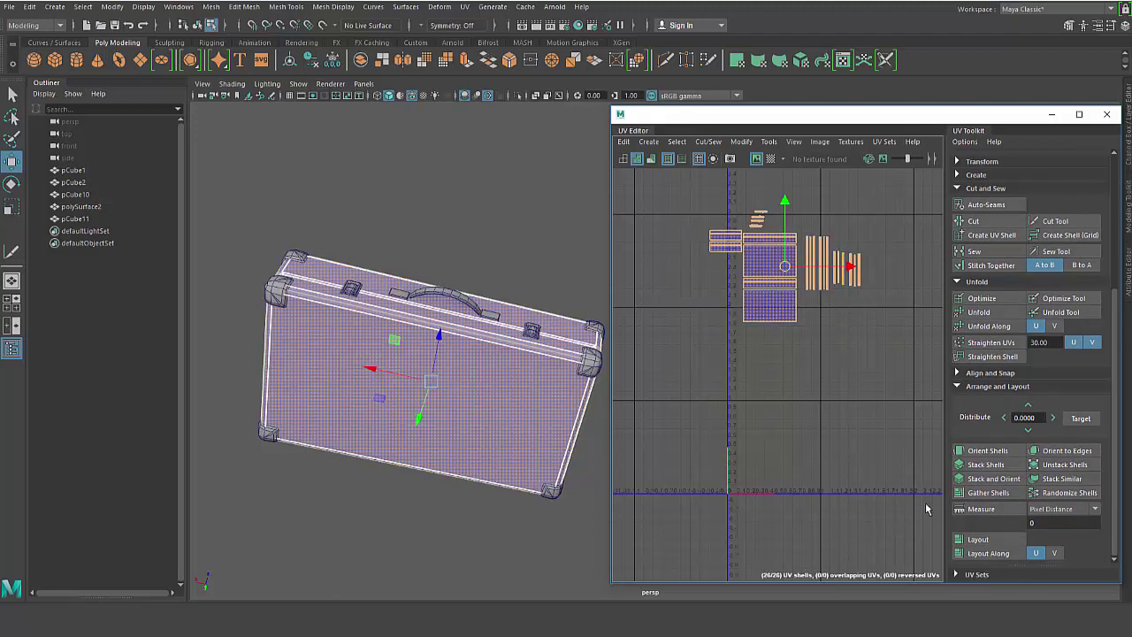
click(975, 538)
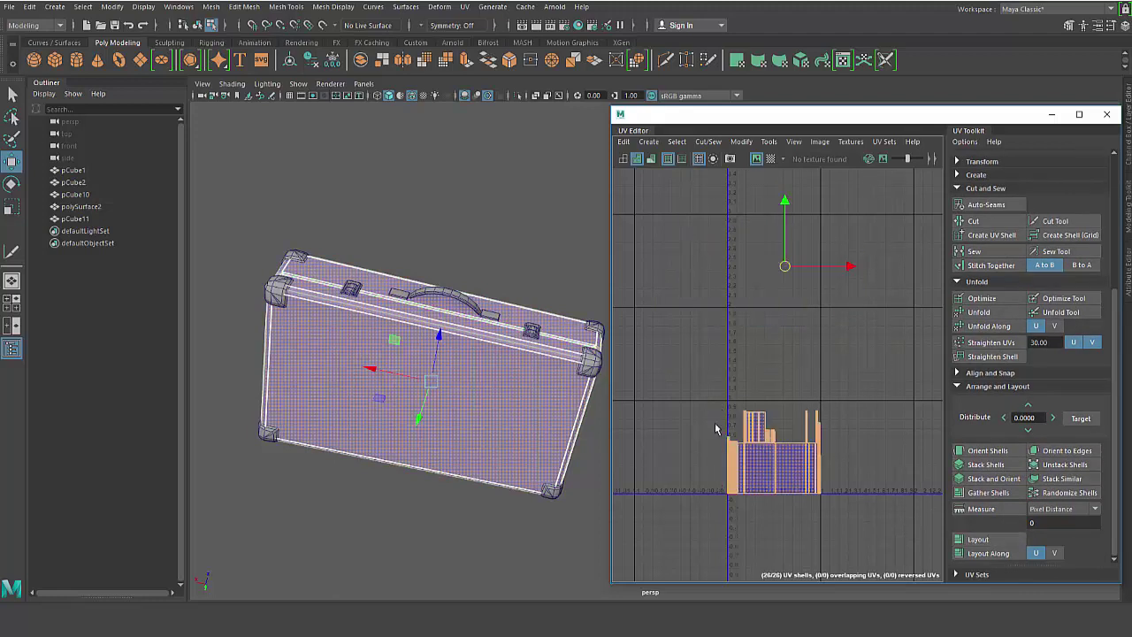
Inspect how the automatic layout packed the body shells, and undo the layout.
scroll(716, 429, up, 4)
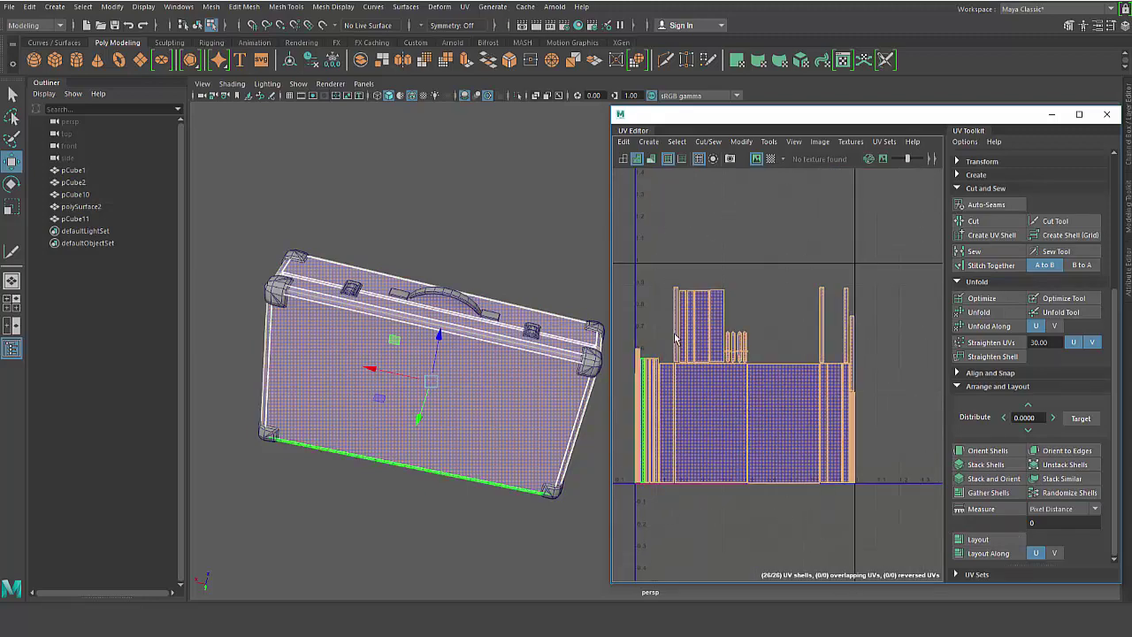
click(669, 330)
scroll(840, 433, up, 5)
scroll(795, 417, down, 4)
scroll(777, 404, down, 2)
mouse_move(777, 405)
alt+middle_down()
mouse_move(828, 352)
mouse_move(768, 396)
alt+middle_up()
scroll(846, 366, up, 4)
scroll(789, 354, down, 2)
scroll(769, 403, down, 2)
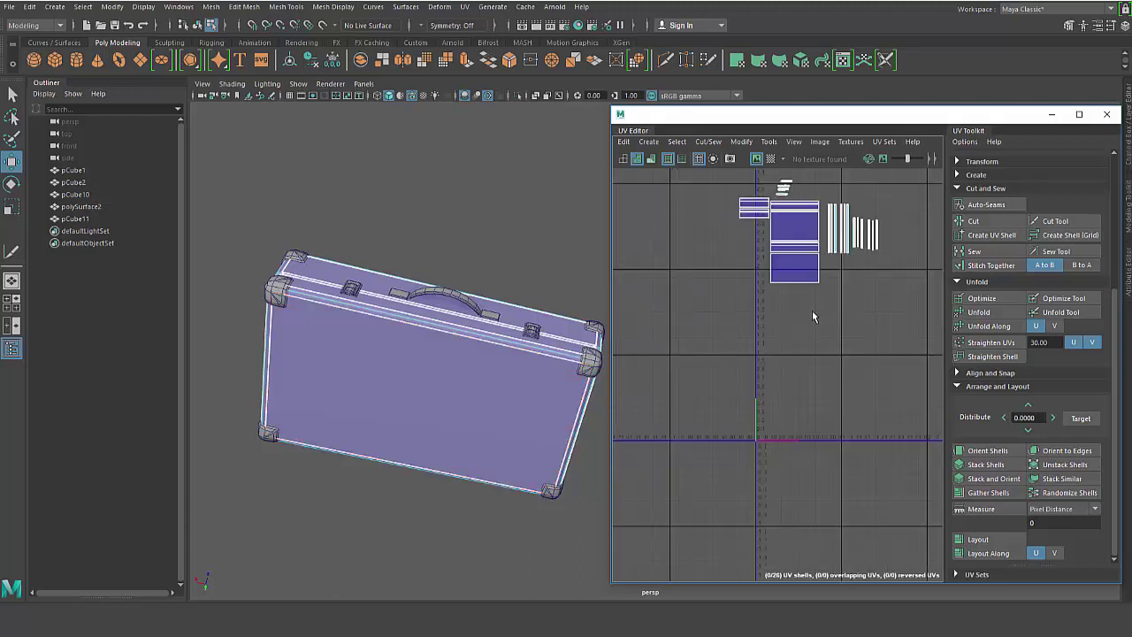
Separate the pCube2 corner protectors into individual meshes and select the front upper corner piece.
alt+middle_drag(838, 311, 821, 359)
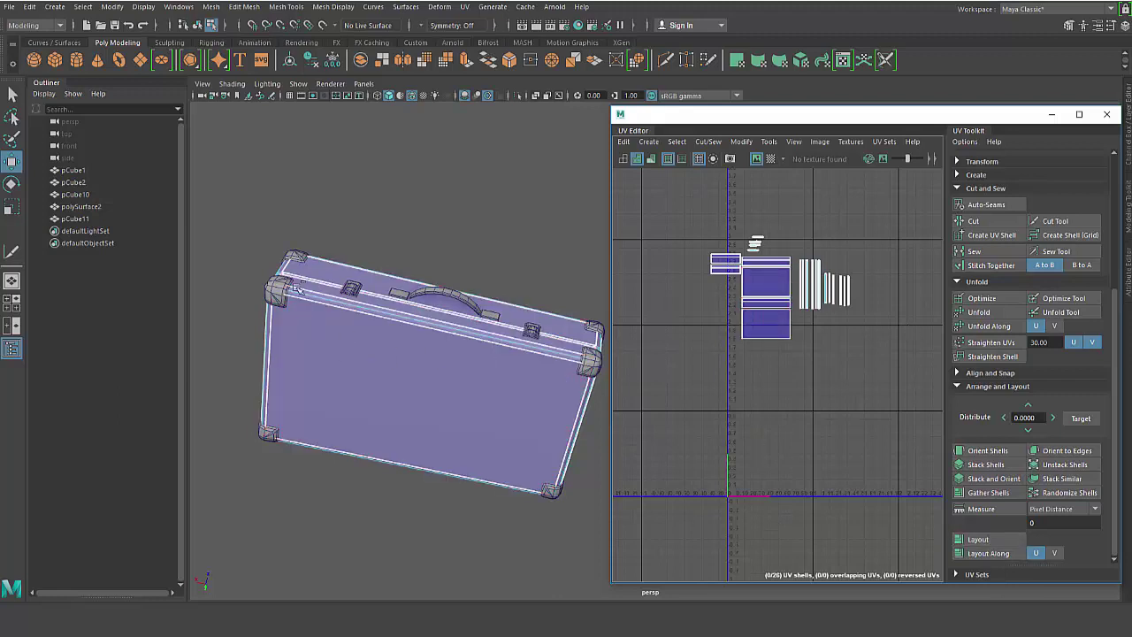
right_drag(418, 318, 473, 235)
click(428, 467)
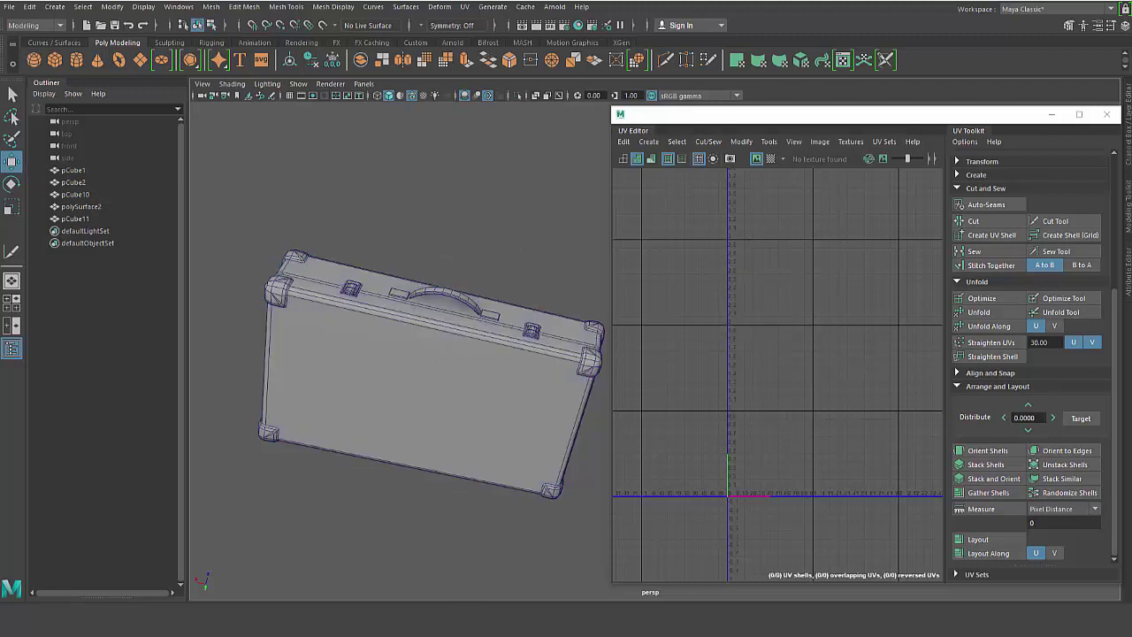
click(493, 394)
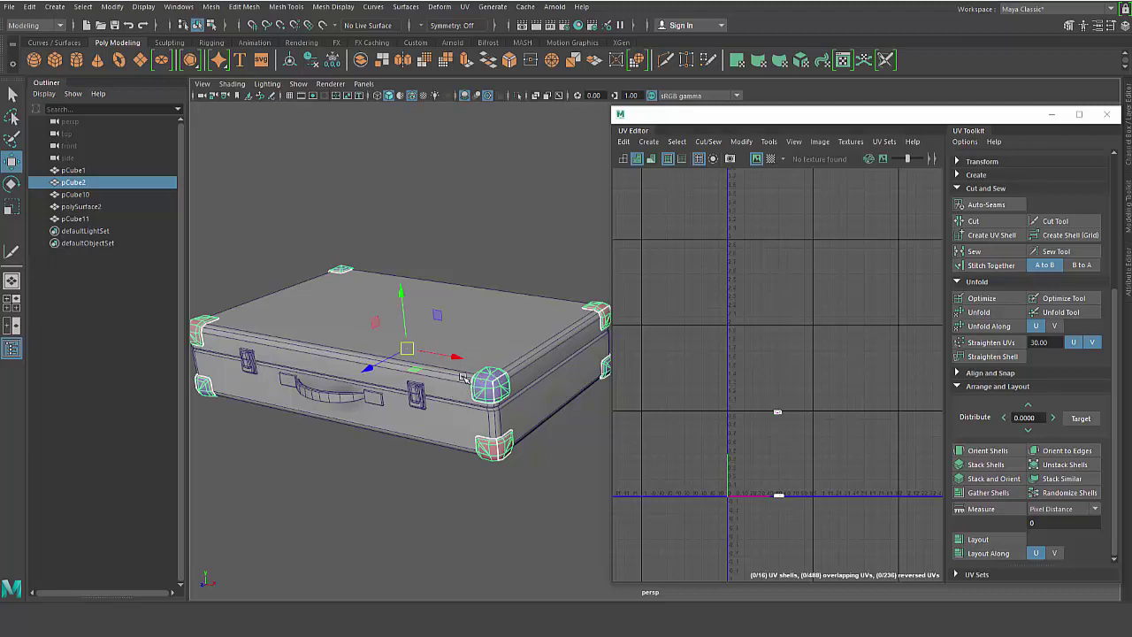
click(551, 503)
click(477, 377)
shift+right_drag(528, 187, 531, 399)
click(44, 182)
click(521, 462)
click(489, 373)
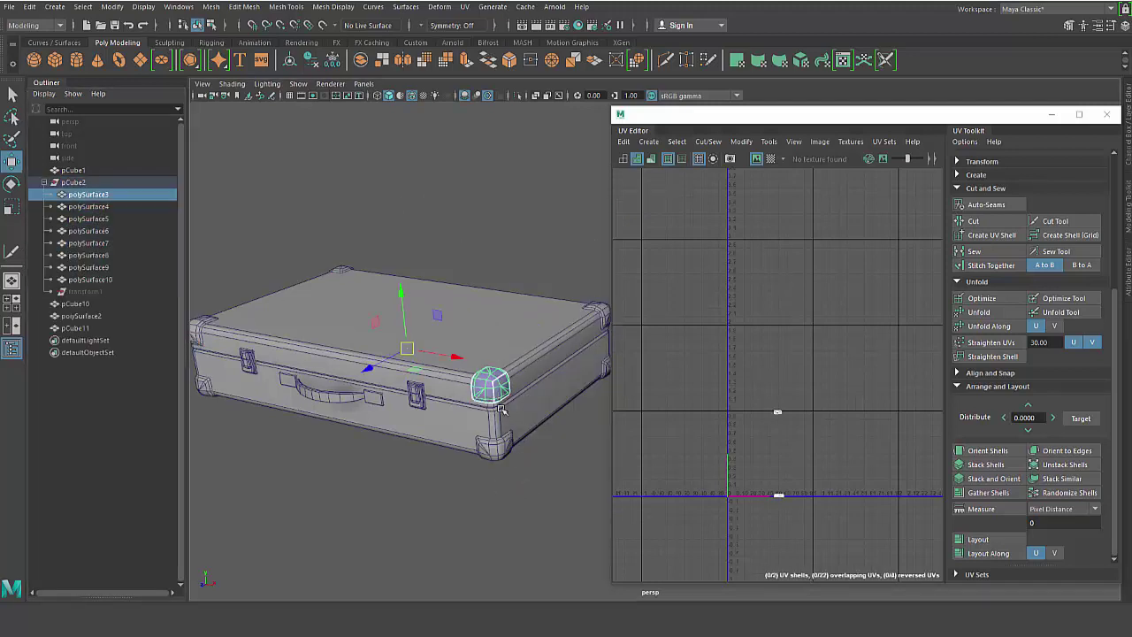
click(650, 141)
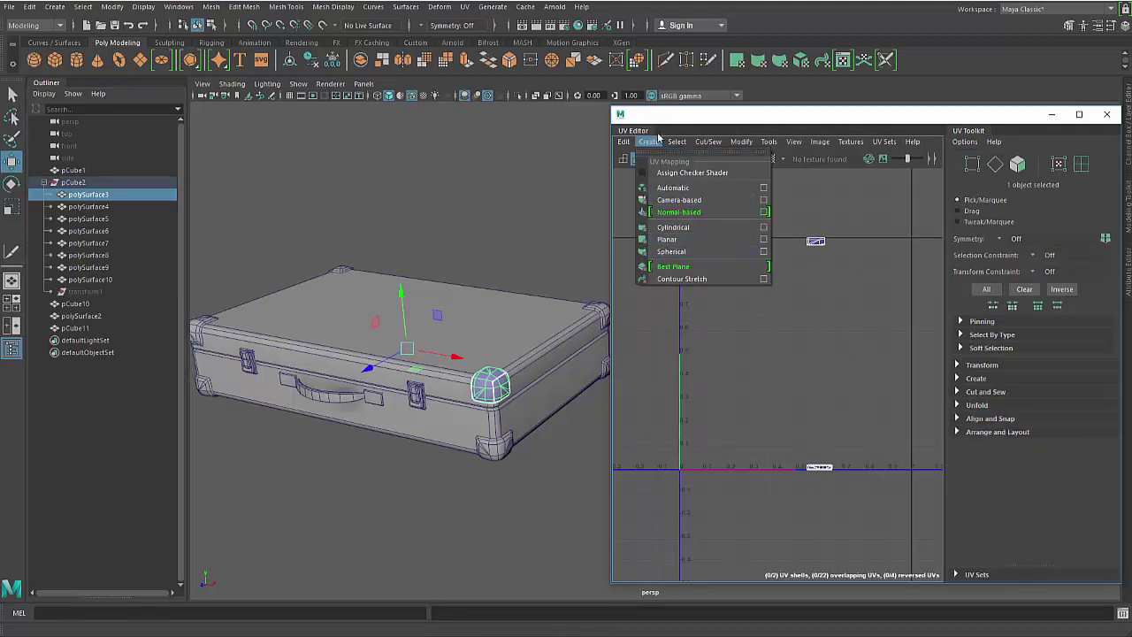
click(998, 380)
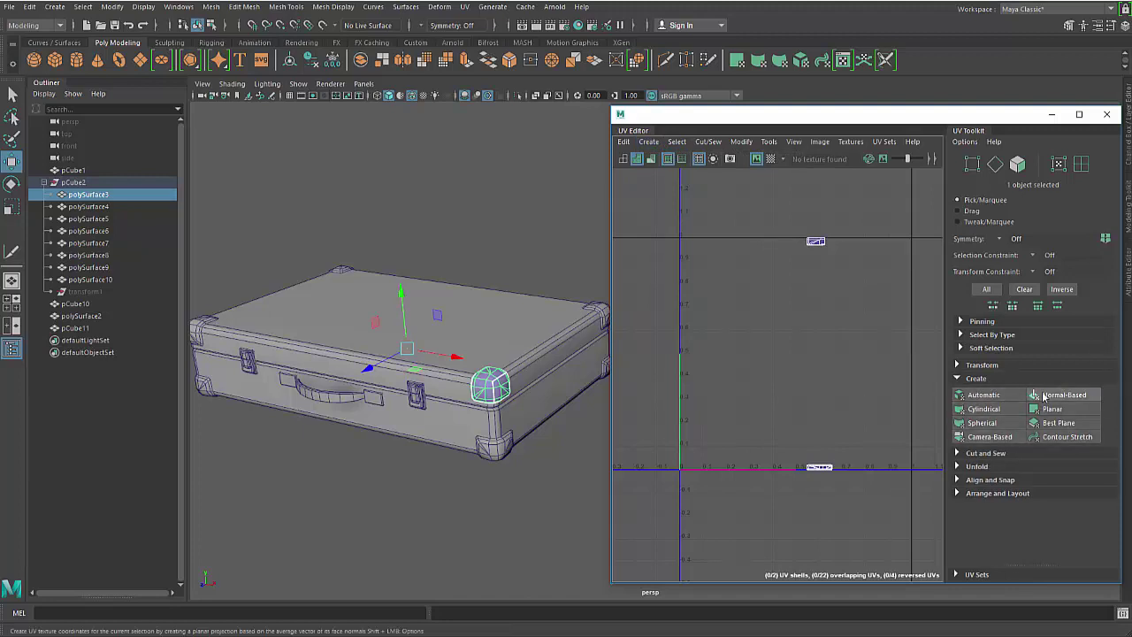
click(988, 401)
shift+click(988, 401)
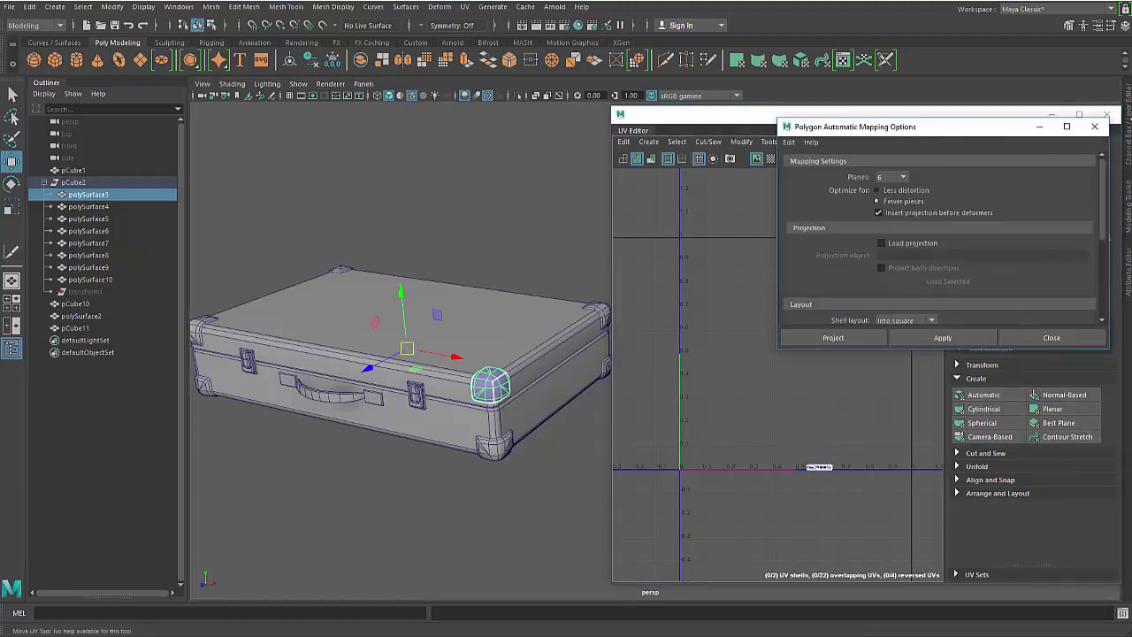
click(1095, 126)
click(648, 142)
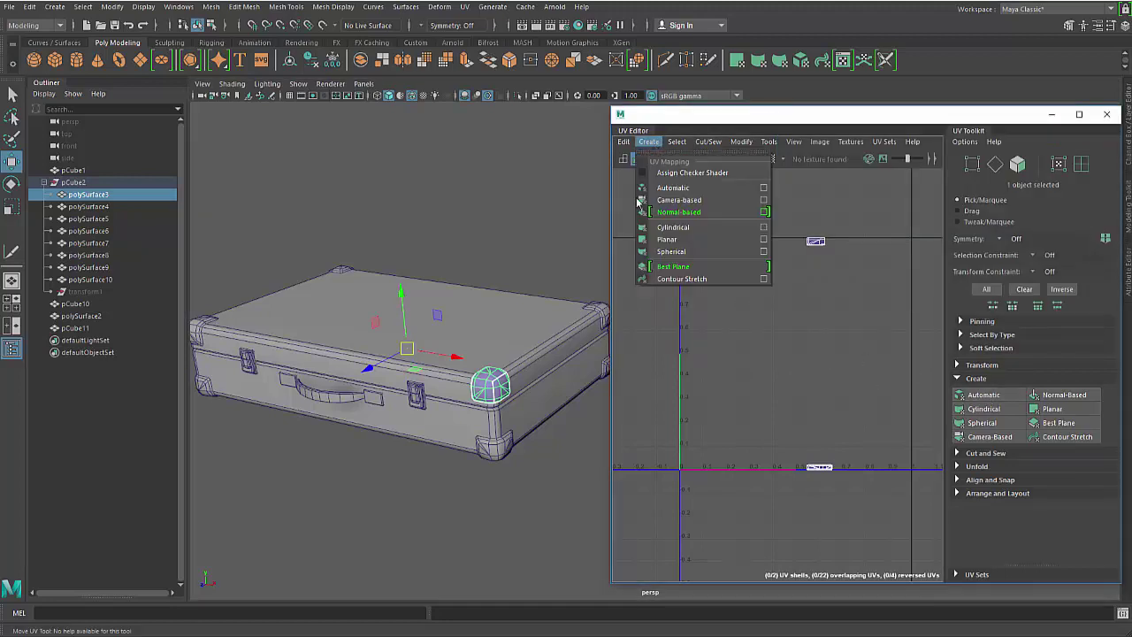
click(654, 147)
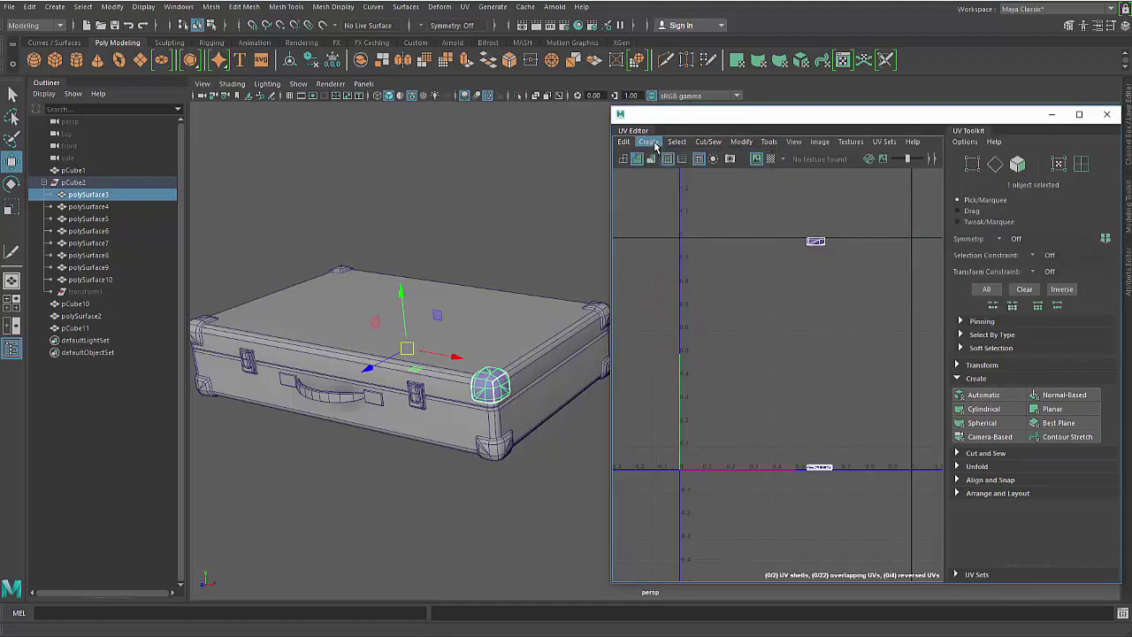
Try Automatic UV mapping on the front upper corner piece and reselect the piece as an object.
click(655, 147)
click(681, 196)
click(747, 267)
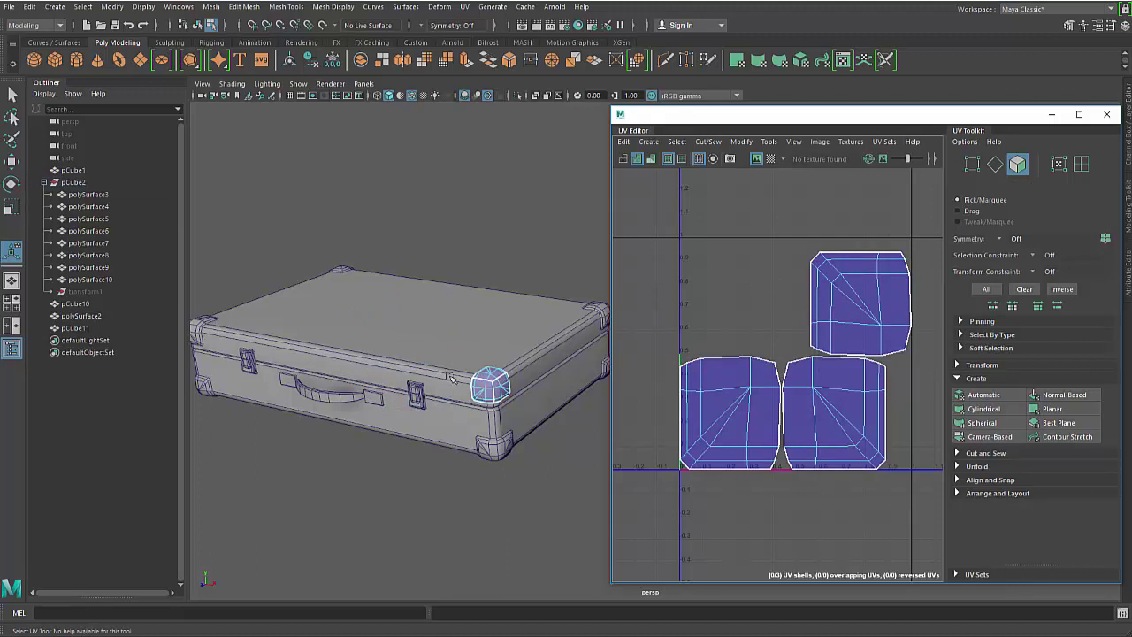
key(q)
click(482, 389)
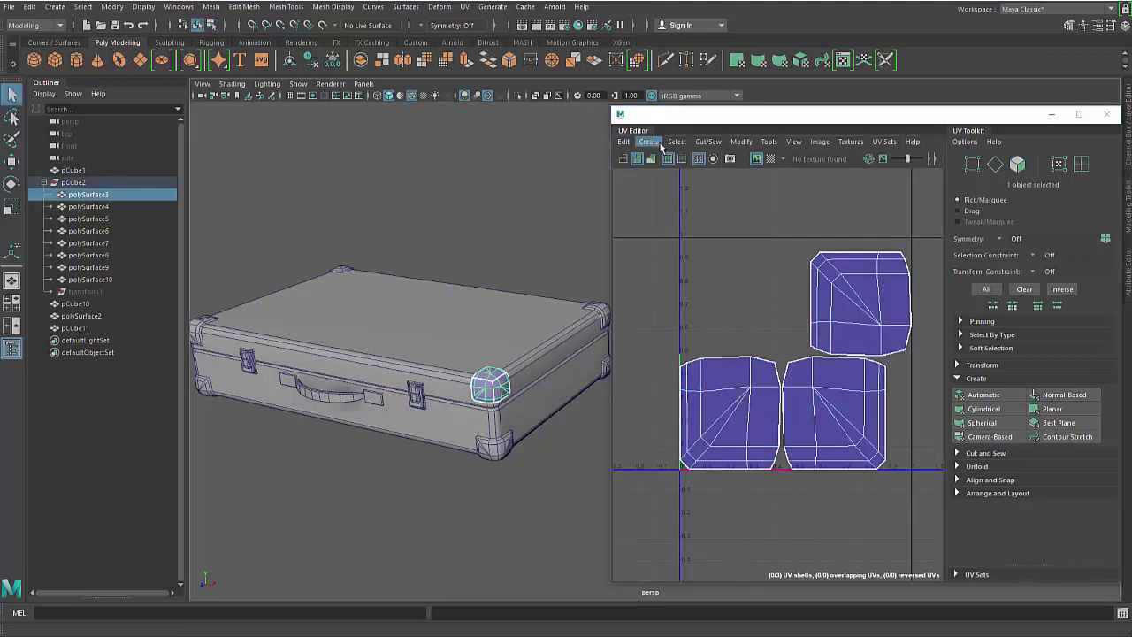
Reset the planar mapping options, fit the projection to the best plane, and project it onto the front upper corner piece.
click(658, 146)
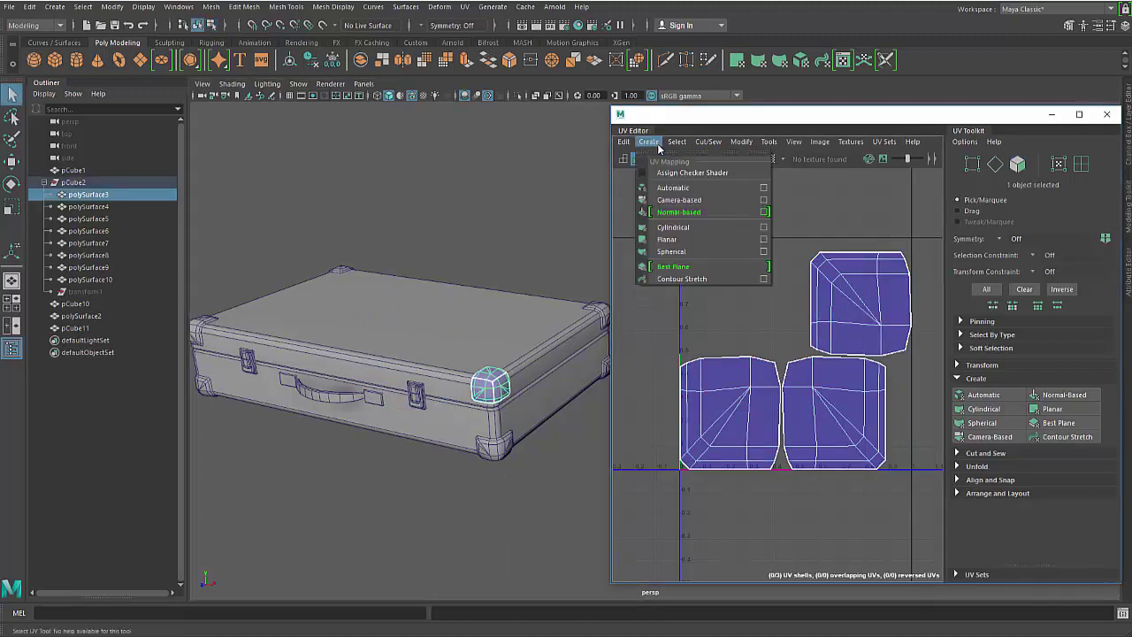
click(762, 238)
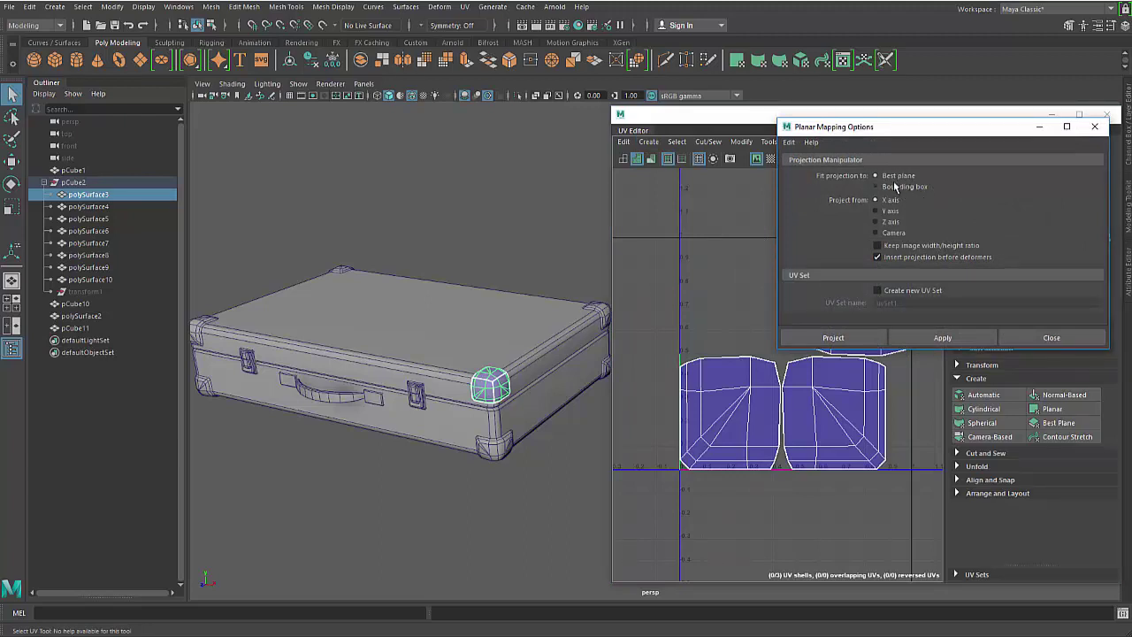
alt+drag(523, 369, 465, 288)
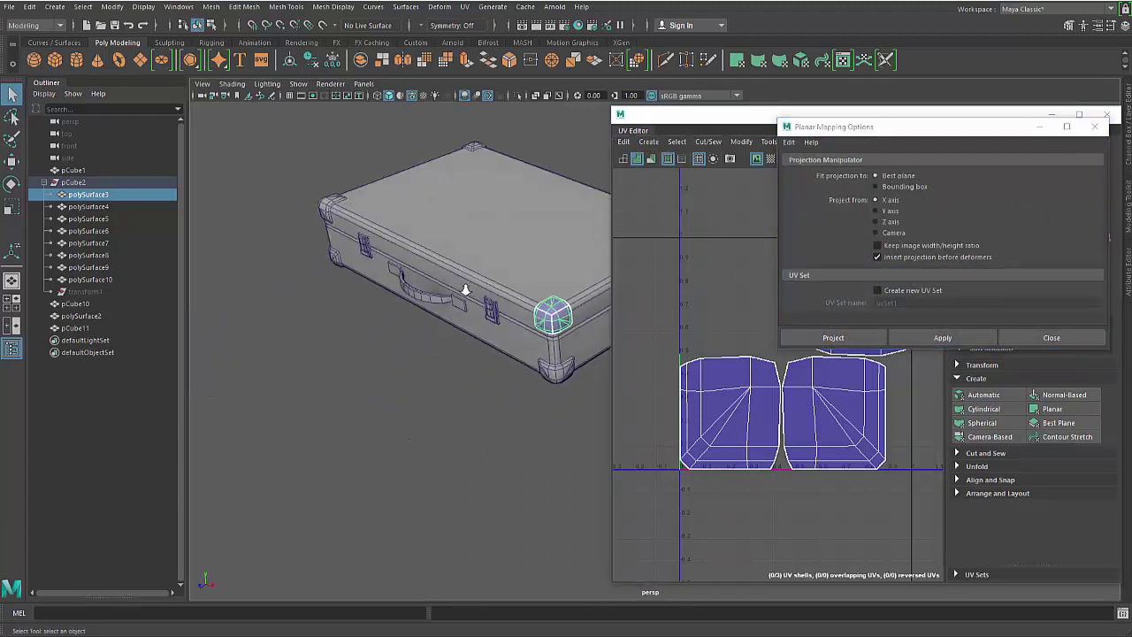
alt+right_drag(465, 288, 484, 278)
alt+middle_drag(484, 278, 493, 342)
alt+right_drag(494, 342, 394, 433)
alt+drag(395, 433, 453, 414)
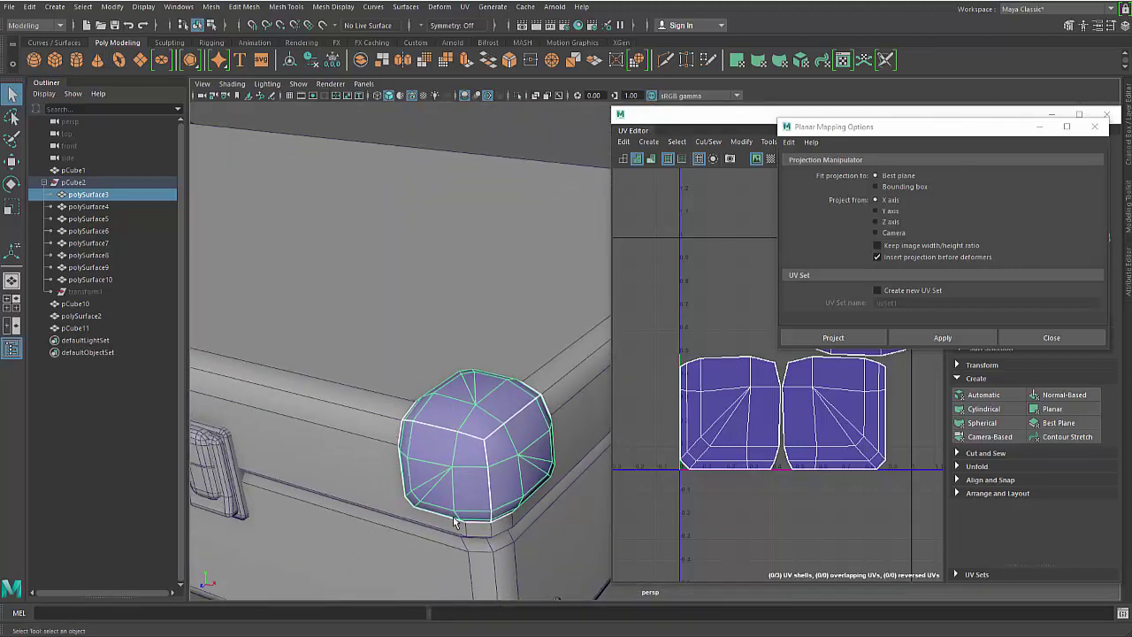
alt+drag(511, 365, 477, 387)
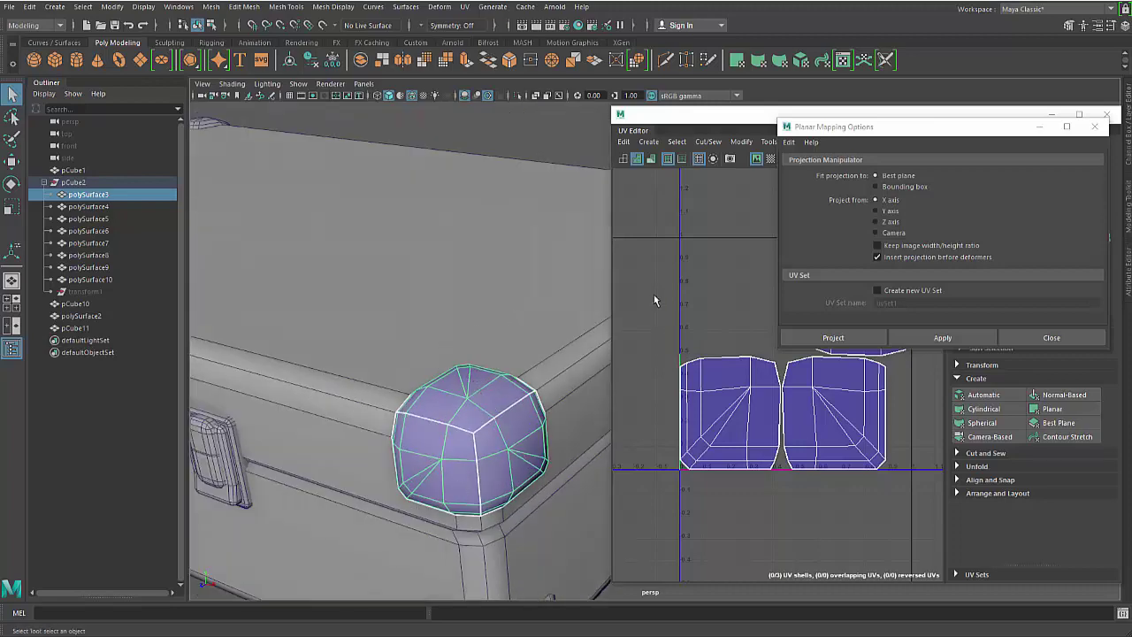
click(795, 141)
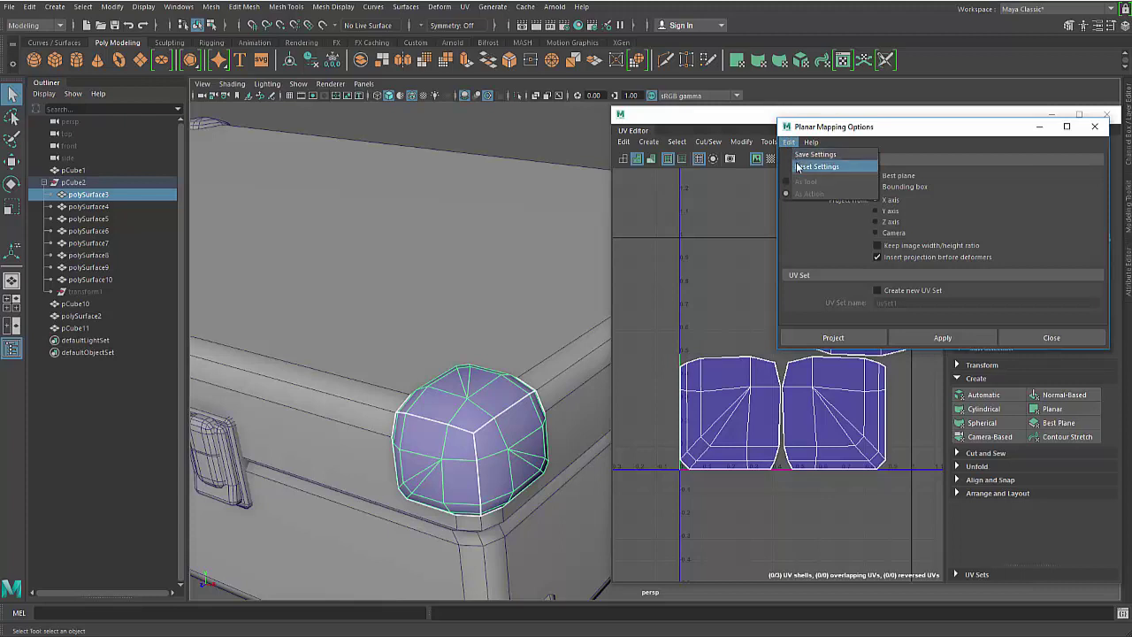
click(800, 165)
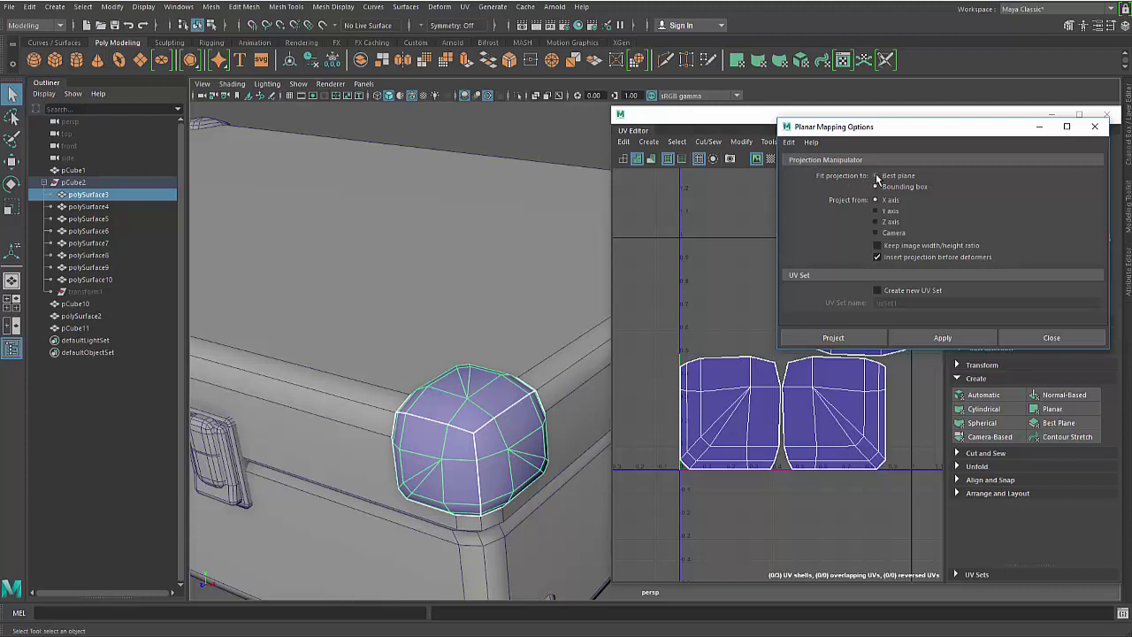
click(877, 175)
click(833, 337)
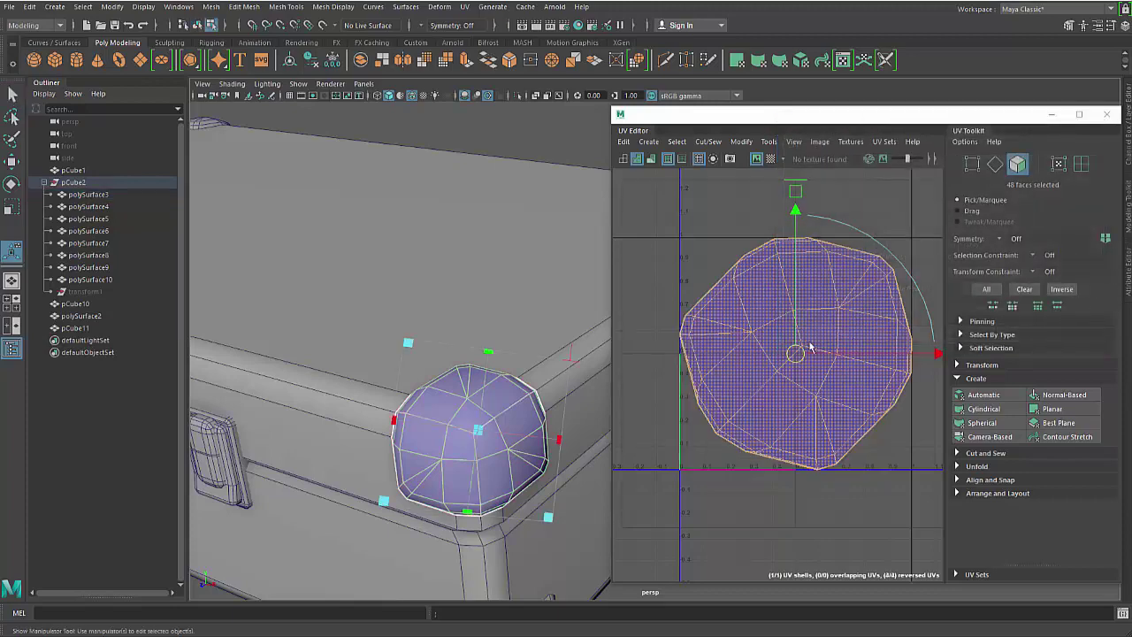
Clear the corner piece's face selection and display the checker map on it.
scroll(530, 406, down, 5)
key(q)
click(529, 404)
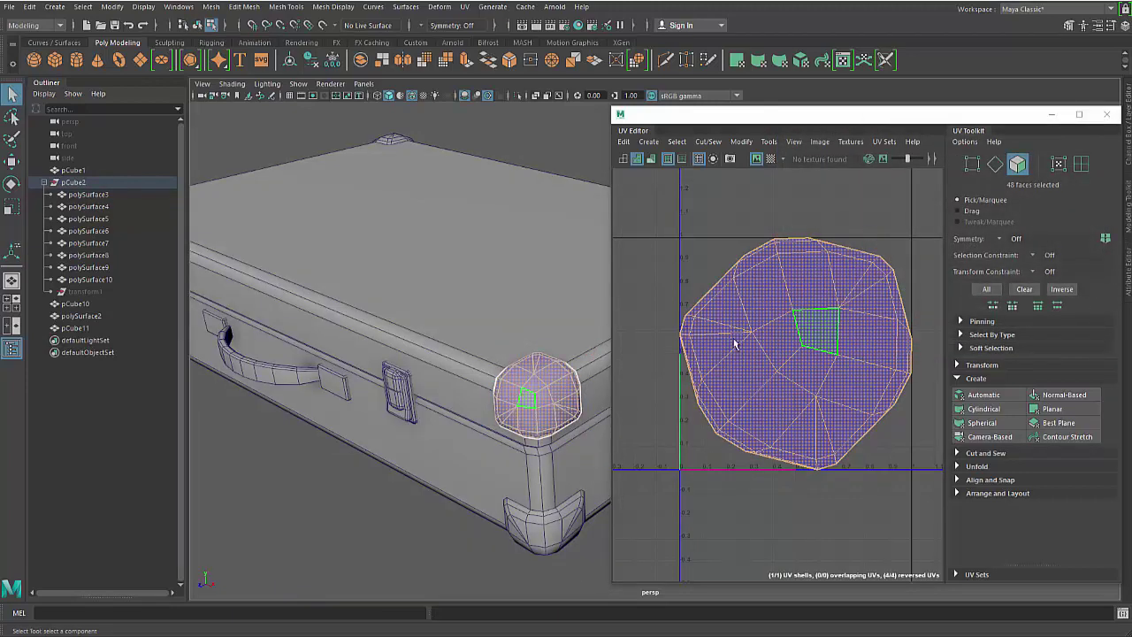
key(F8)
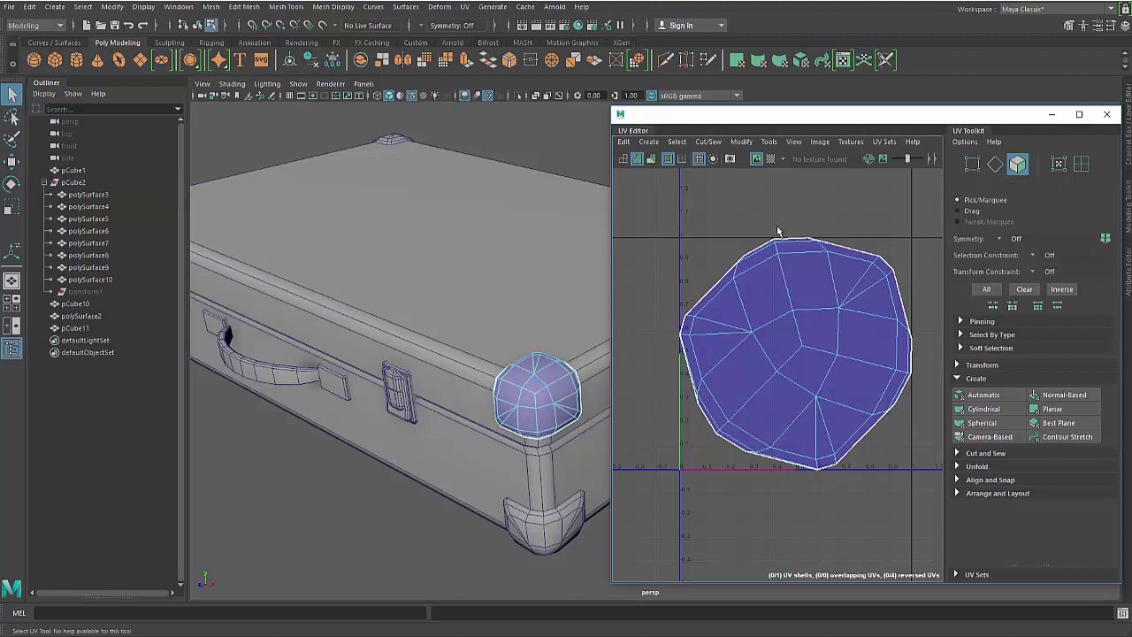
click(771, 159)
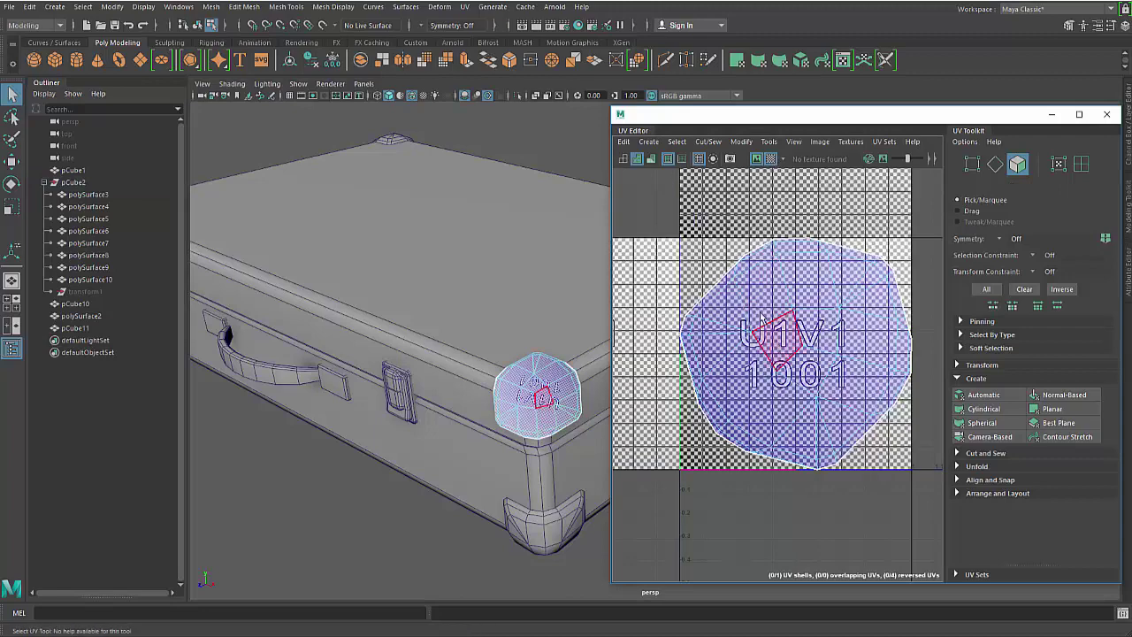
Examine the checker pattern on the corner piece from several angles for stretching, with the piece in object mode.
scroll(551, 426, up, 5)
scroll(552, 425, up, 3)
alt+middle_drag(468, 433, 477, 404)
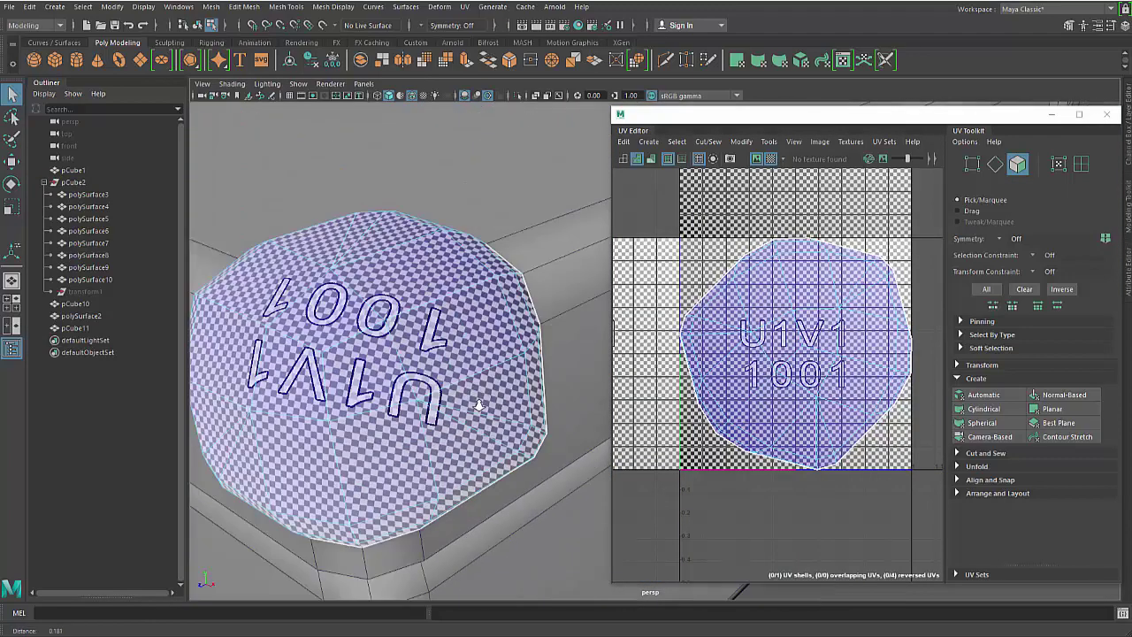
alt+drag(478, 404, 414, 385)
right_drag(400, 339, 438, 324)
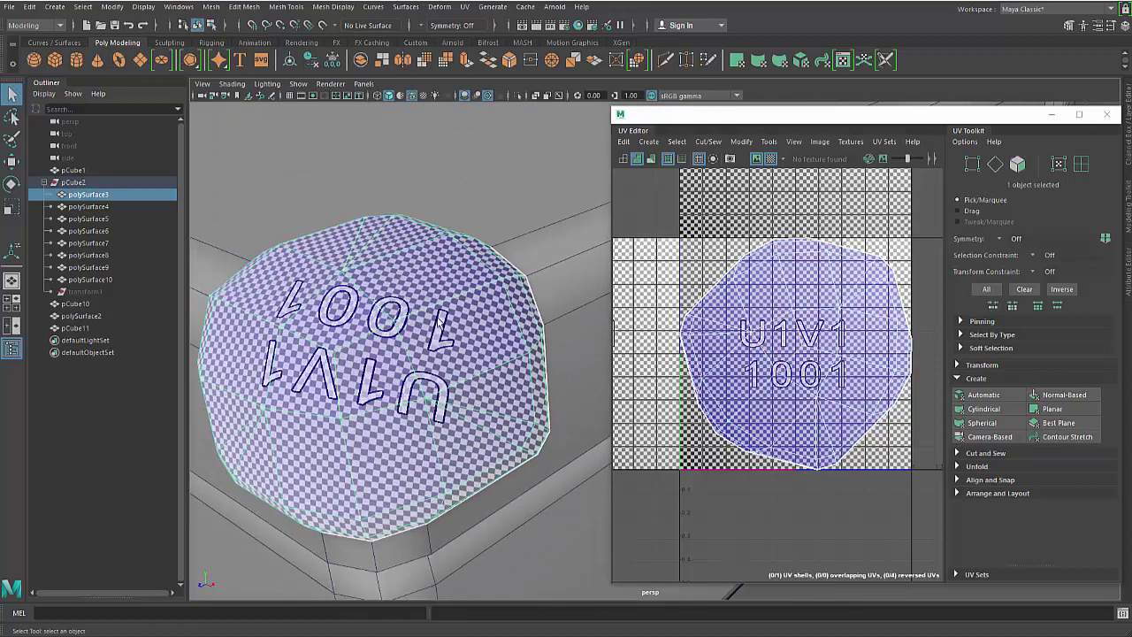
alt+drag(440, 326, 491, 354)
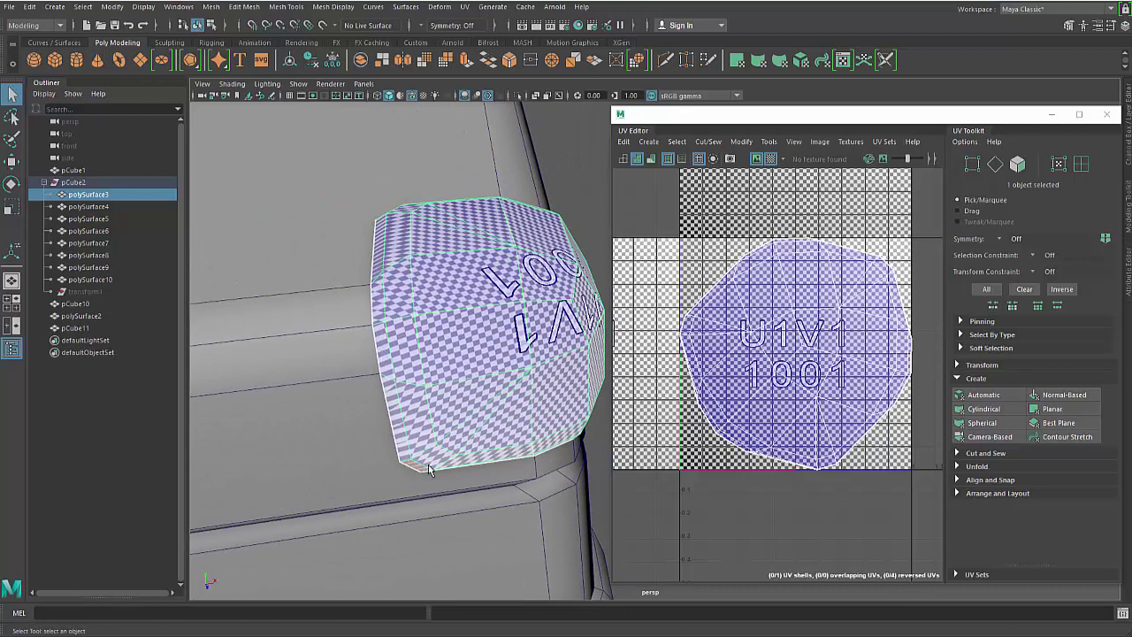
alt+drag(395, 421, 400, 380)
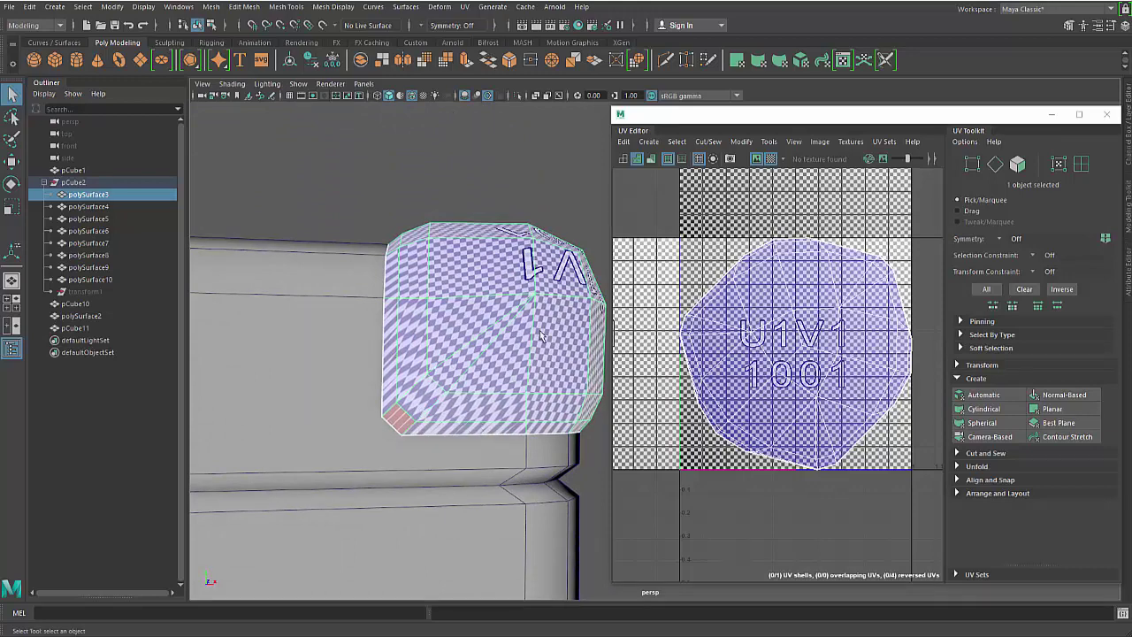
alt+drag(542, 335, 516, 335)
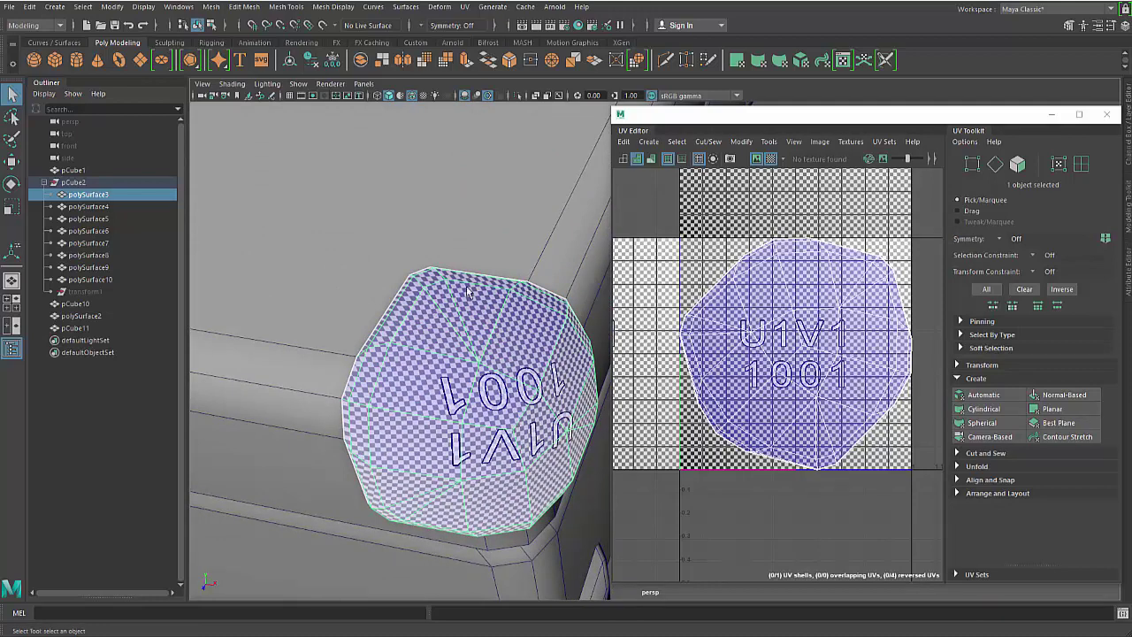
Compare the checker pattern on the suitcase body with the pattern on the front upper corner piece, examining the scale and stretching.
alt+right_drag(494, 290, 463, 293)
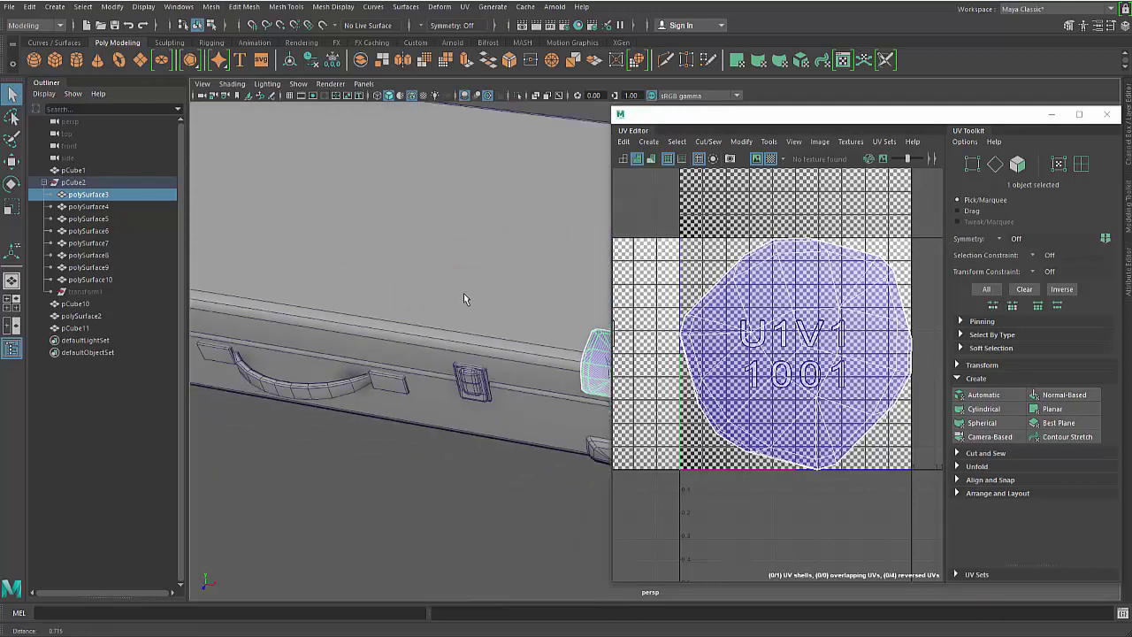
click(468, 270)
alt+drag(491, 316, 476, 369)
alt+right_drag(476, 369, 470, 369)
alt+drag(469, 369, 442, 423)
alt+middle_drag(530, 418, 427, 404)
alt+drag(427, 404, 513, 408)
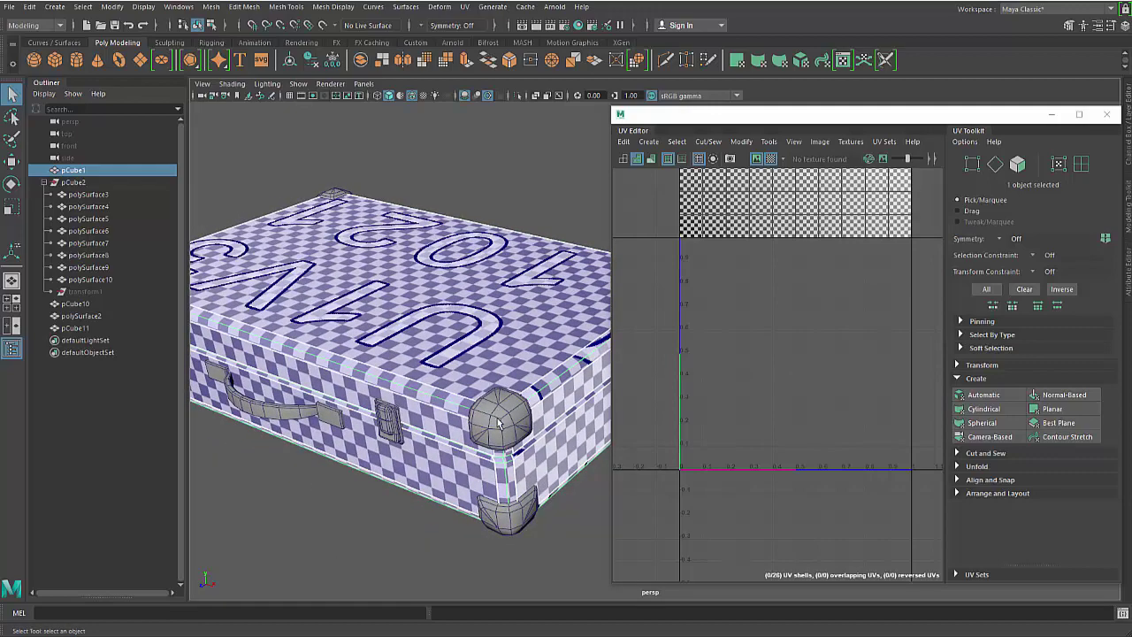
click(499, 422)
alt+right_drag(451, 416, 548, 462)
alt+middle_drag(451, 450, 522, 401)
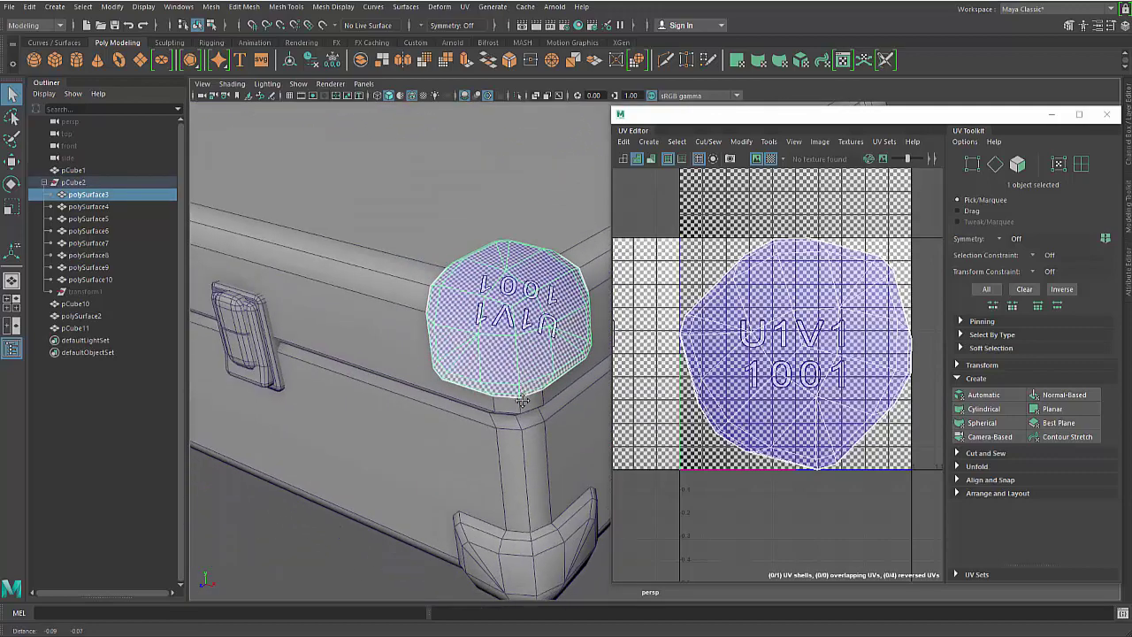
alt+drag(522, 401, 469, 405)
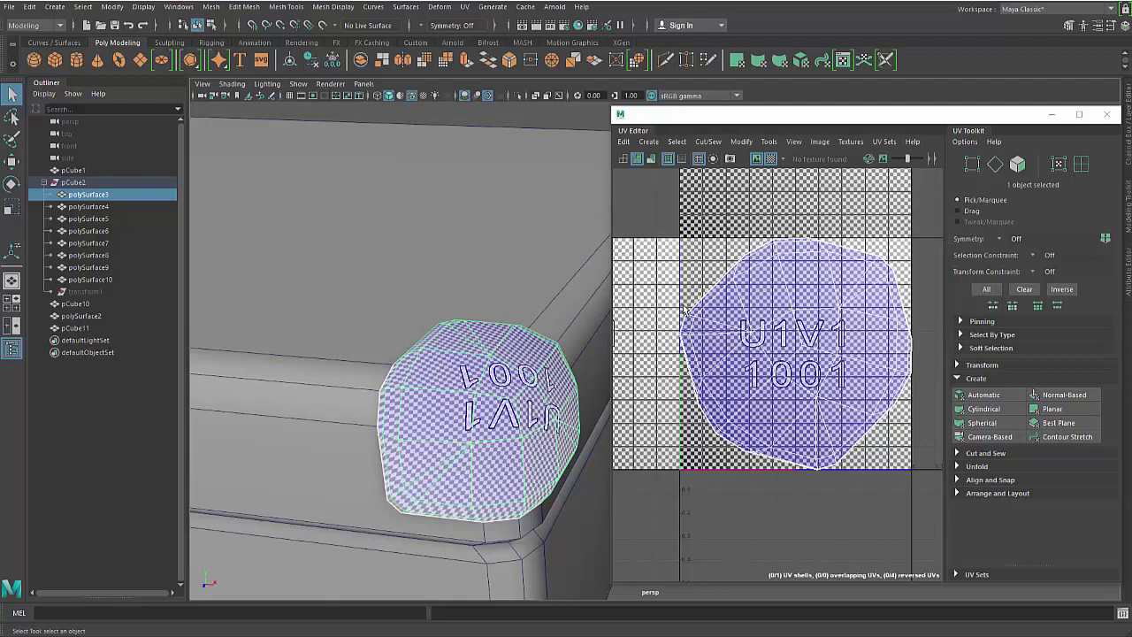
alt+drag(463, 387, 478, 412)
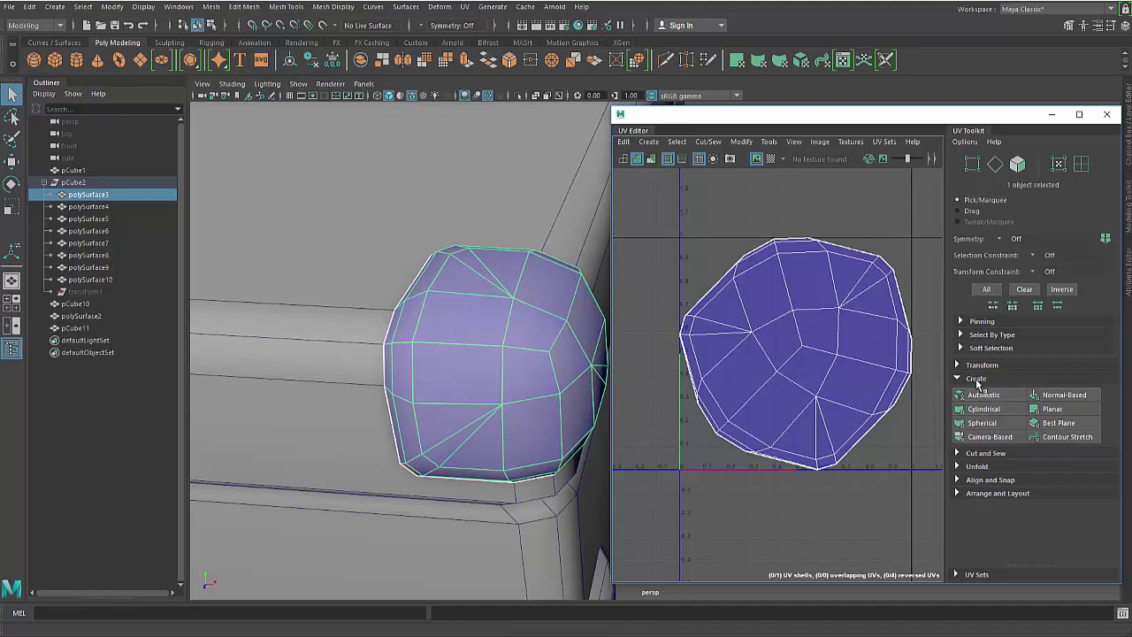
Select the corner piece's entire UV shell and run Optimize on it to even out the UV spacing.
click(977, 378)
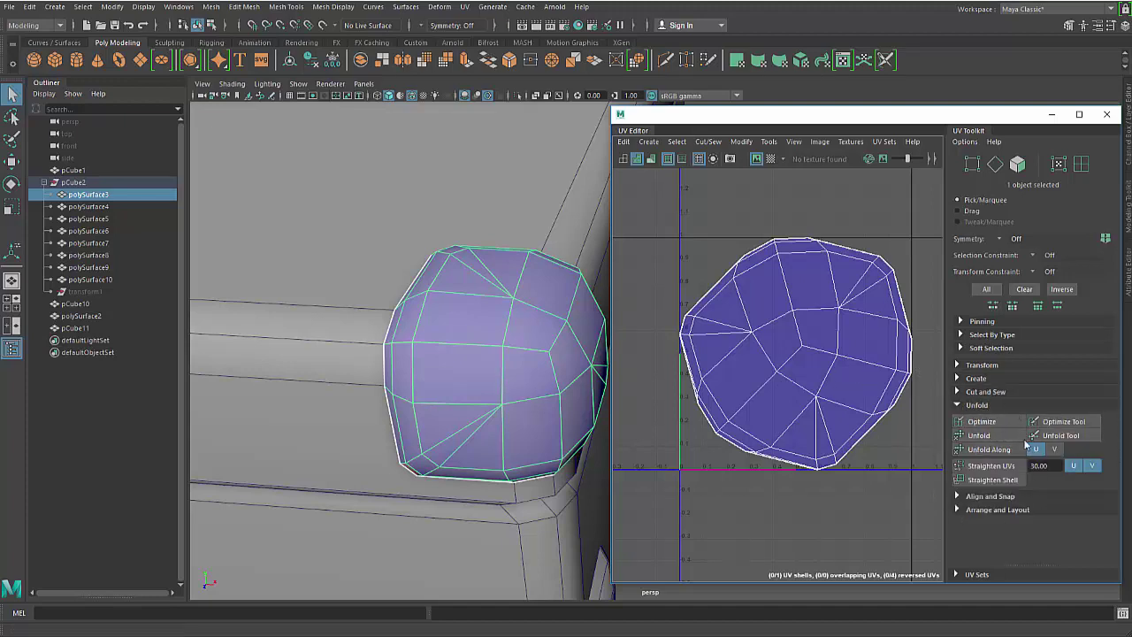
right_drag(804, 290, 871, 280)
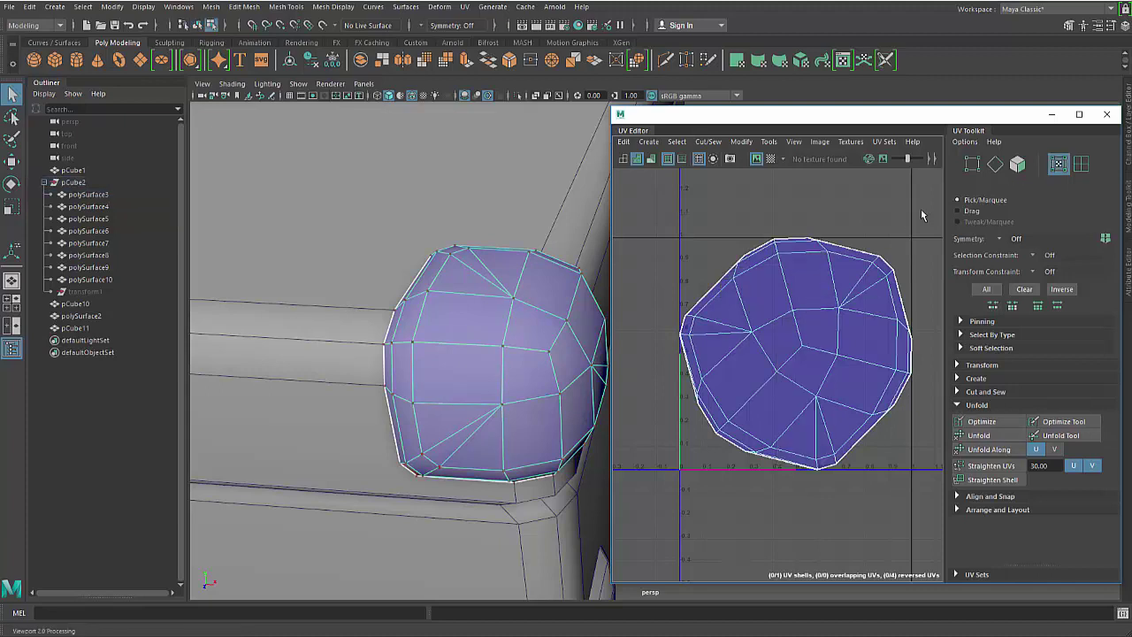
drag(927, 211, 659, 502)
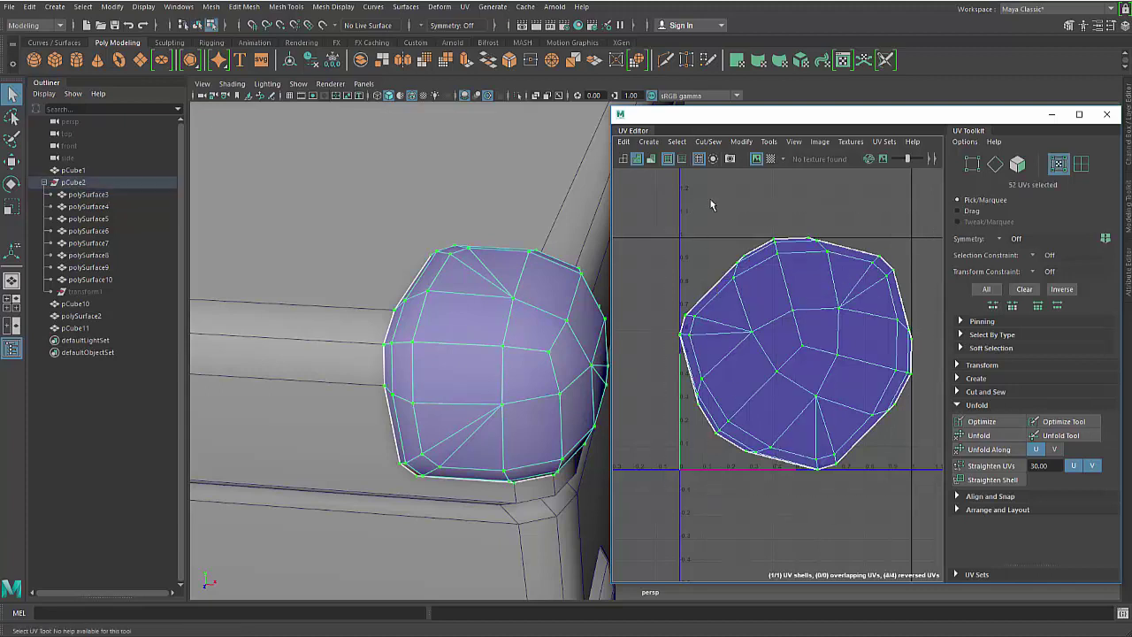
mouse_move(804, 218)
shift+right_down()
mouse_move(767, 215)
mouse_move(808, 215)
shift+right_up()
right_drag(823, 305, 842, 328)
click(843, 327)
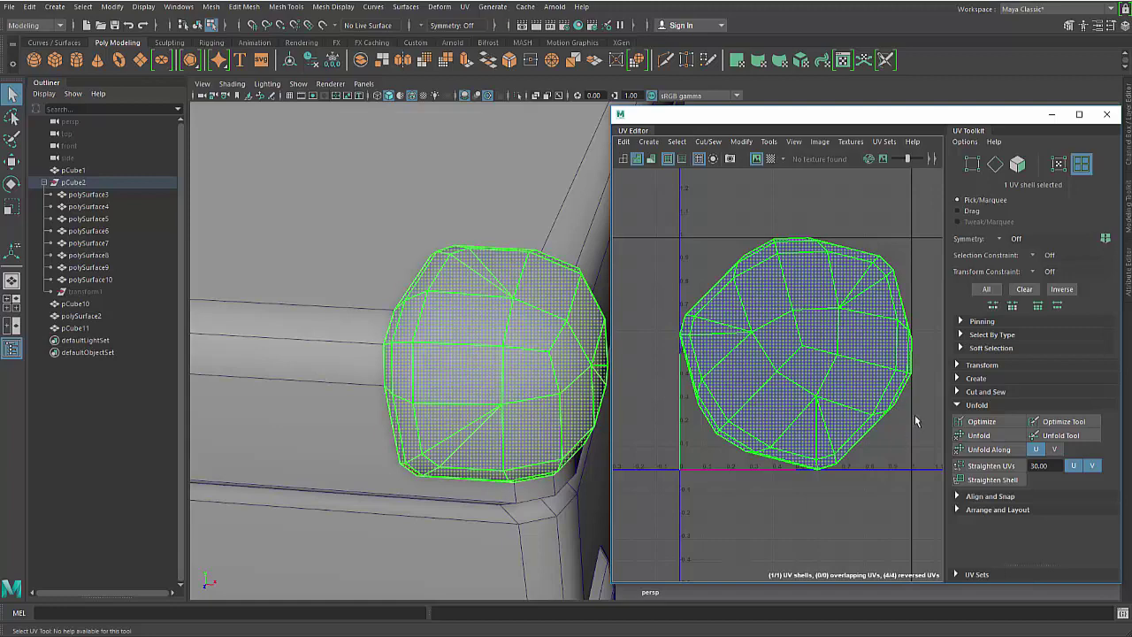
click(977, 423)
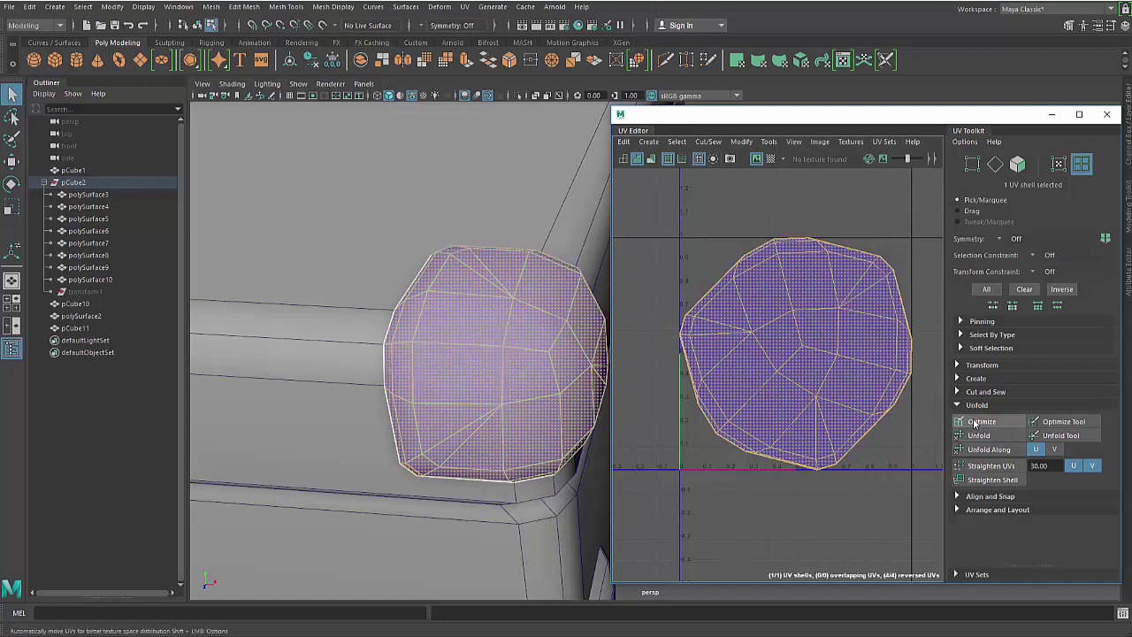
click(977, 423)
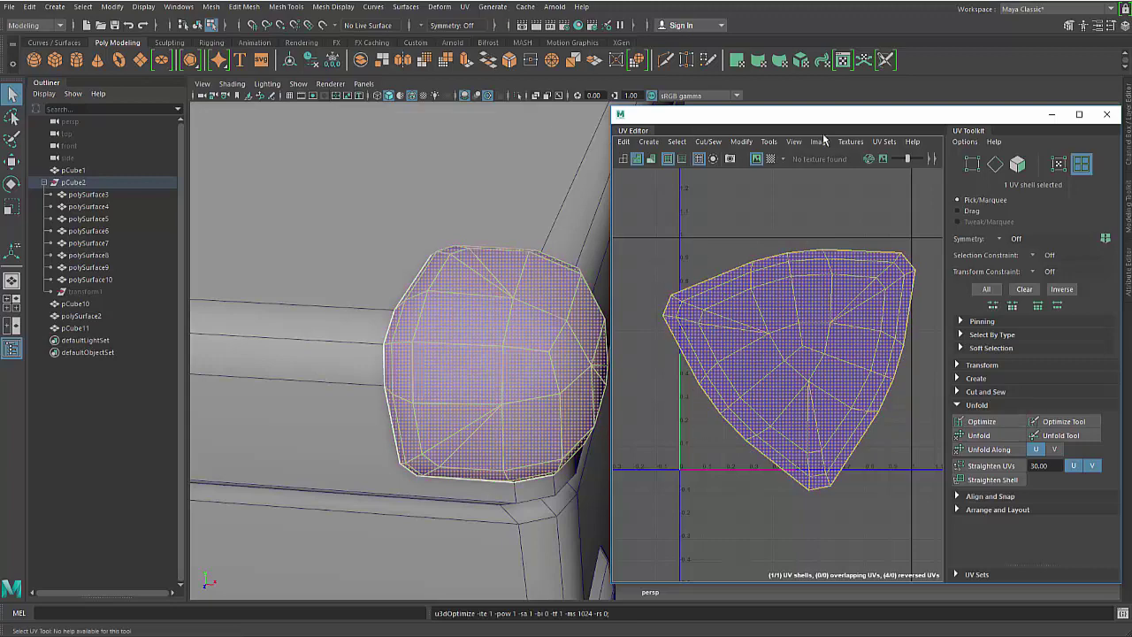
Show the checker map on the optimized corner piece, inspect its sides and underside for distortion, and hide the map.
click(770, 159)
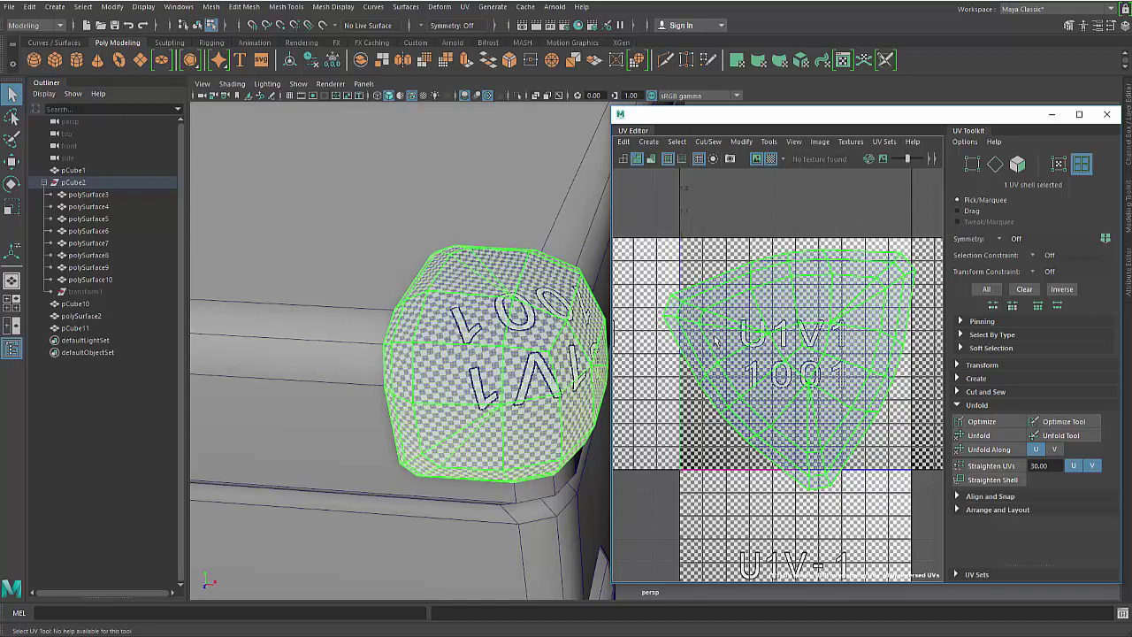
alt+drag(476, 393, 461, 299)
alt+right_drag(461, 299, 432, 245)
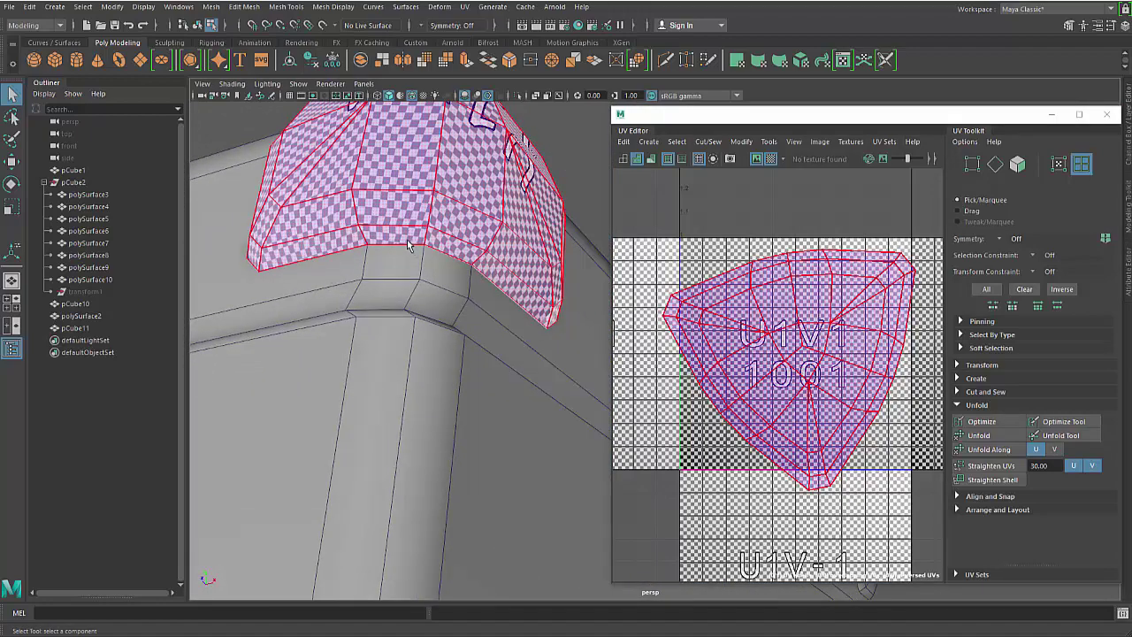
alt+drag(414, 238, 552, 301)
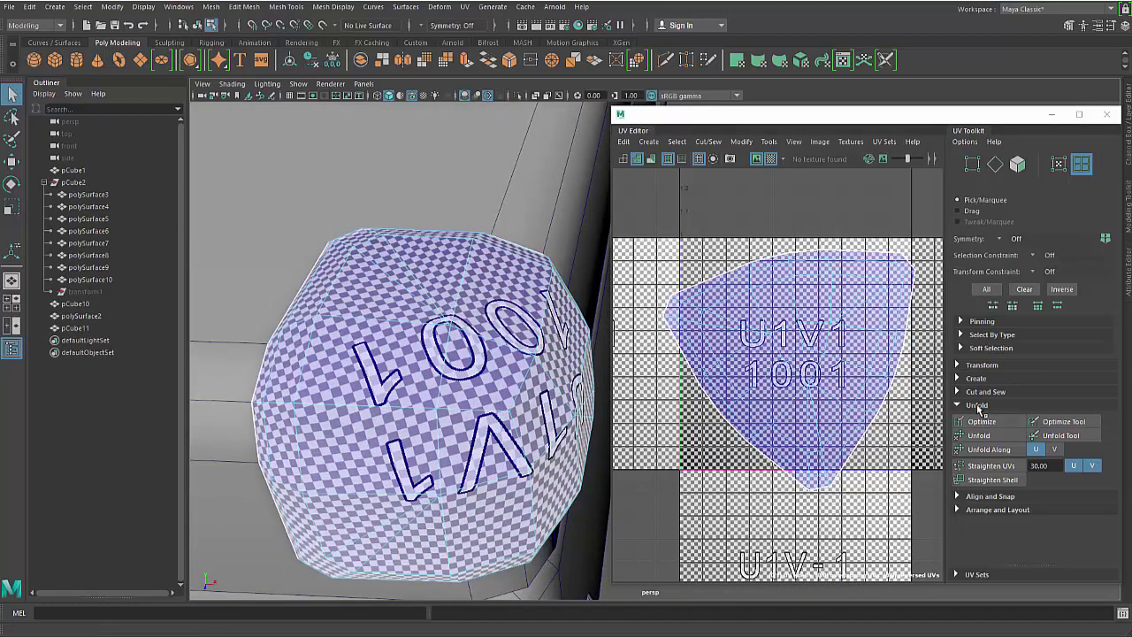
click(771, 159)
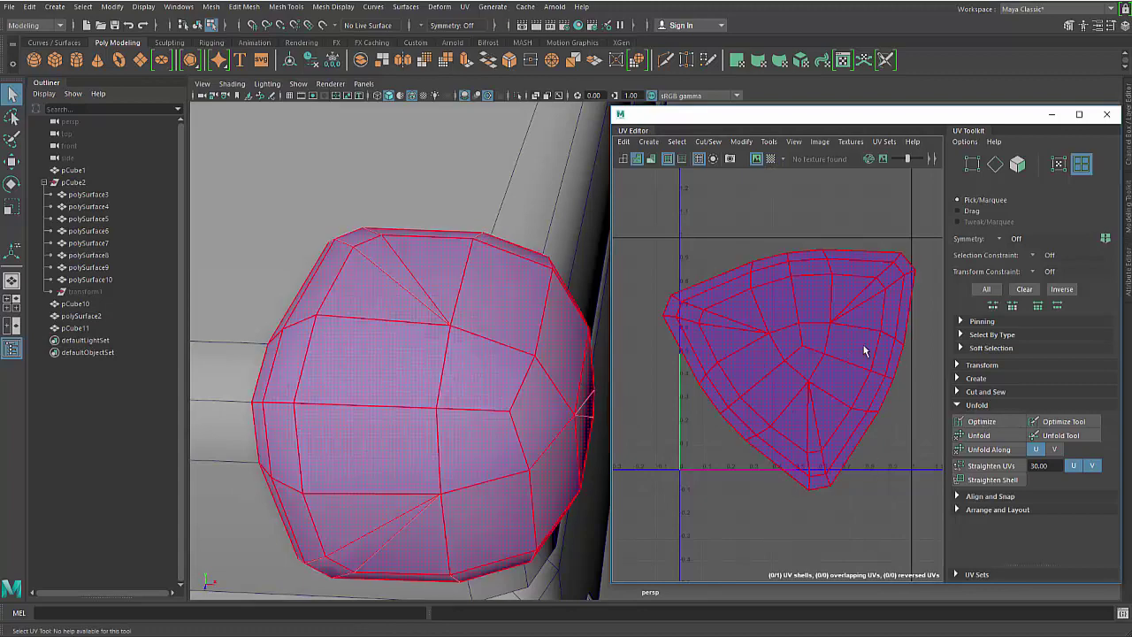
Reselect the corner piece's UV shell and apply Unfold to it.
click(977, 434)
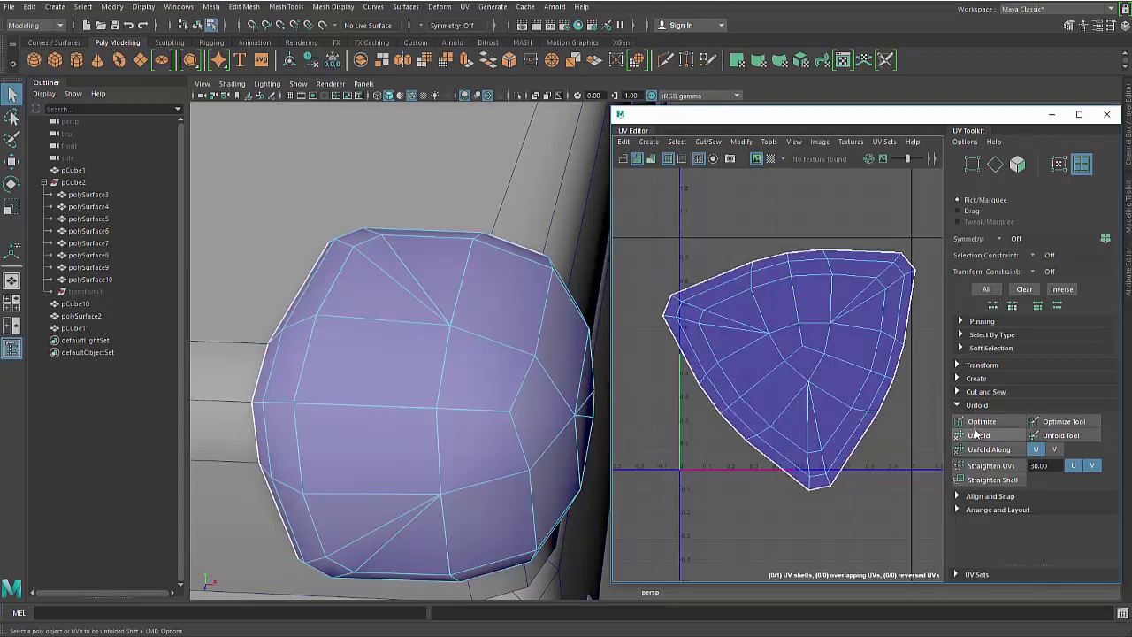
right_drag(468, 276, 634, 186)
right_drag(801, 318, 739, 295)
click(998, 436)
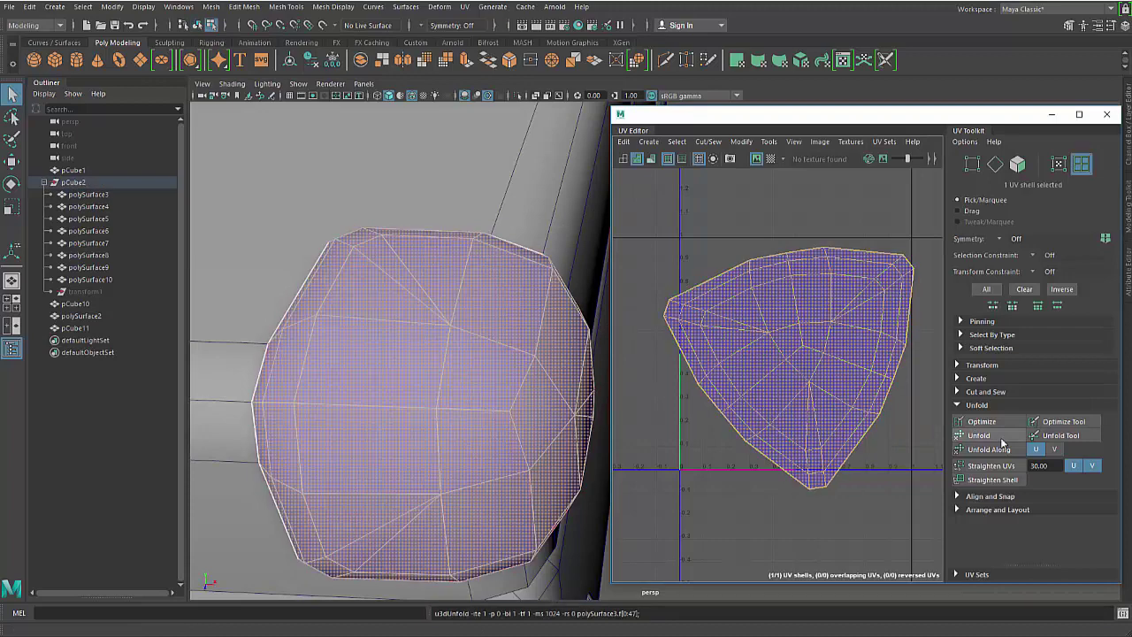
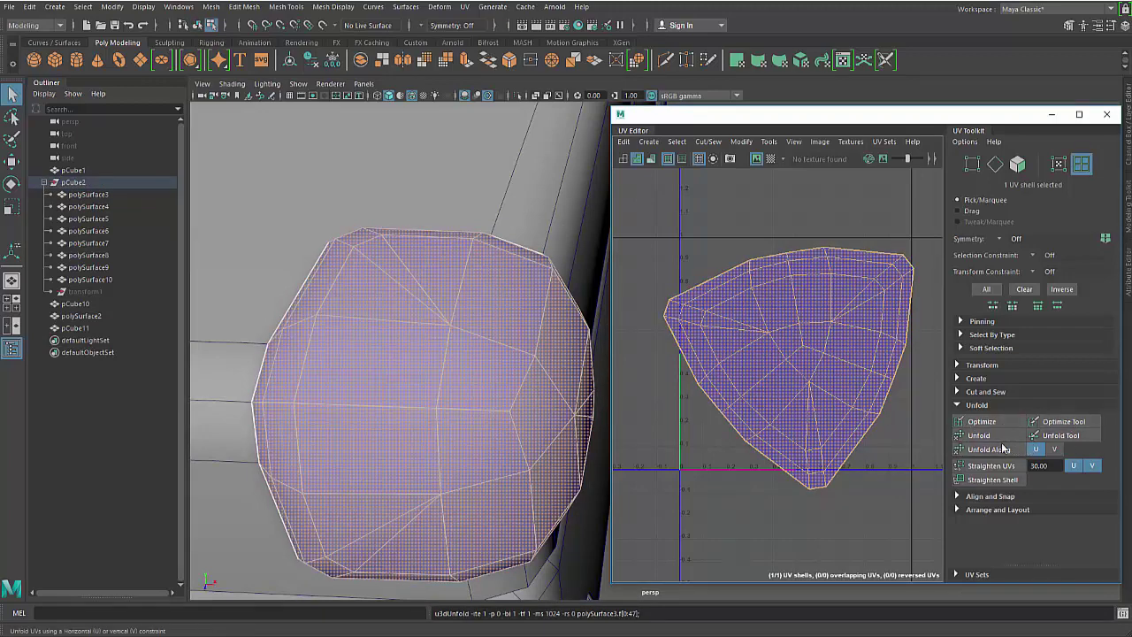
click(1097, 423)
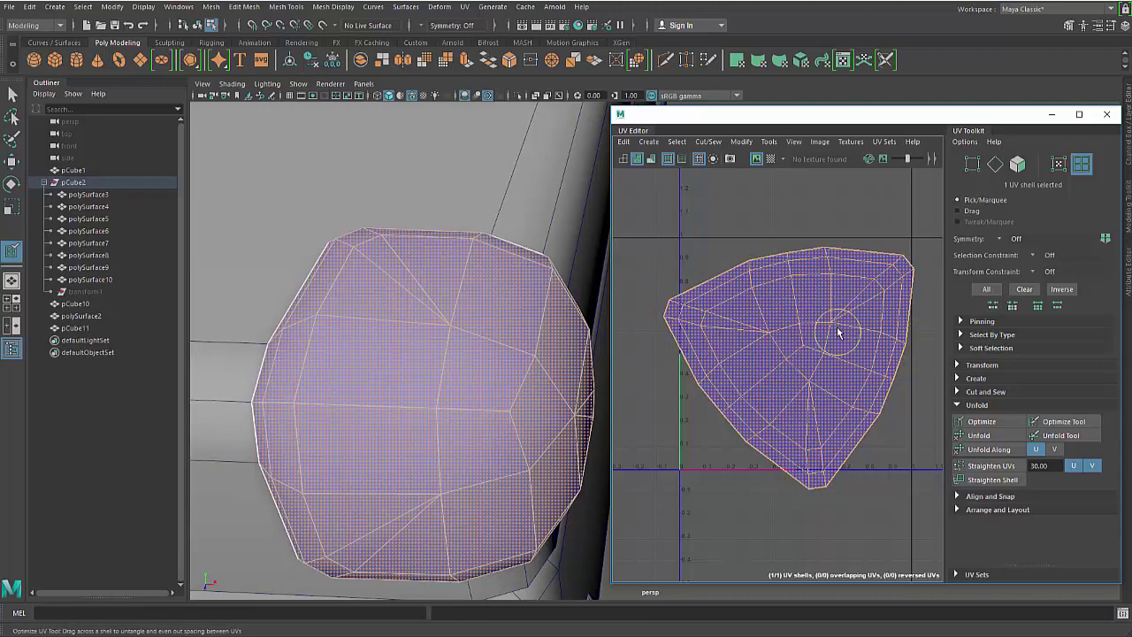
key(q)
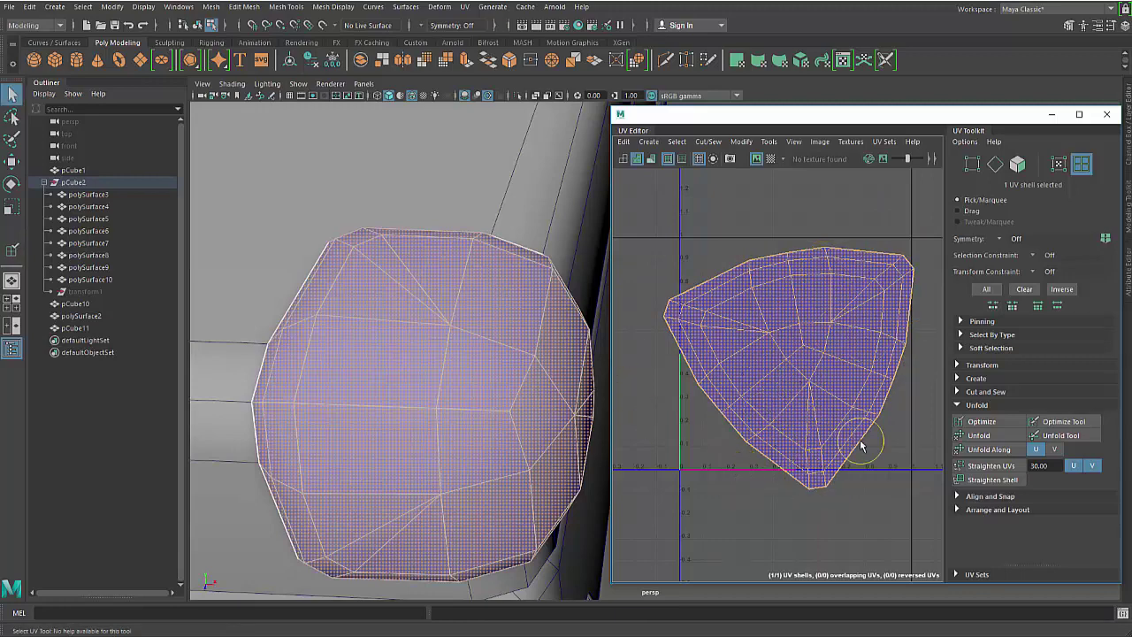
click(888, 485)
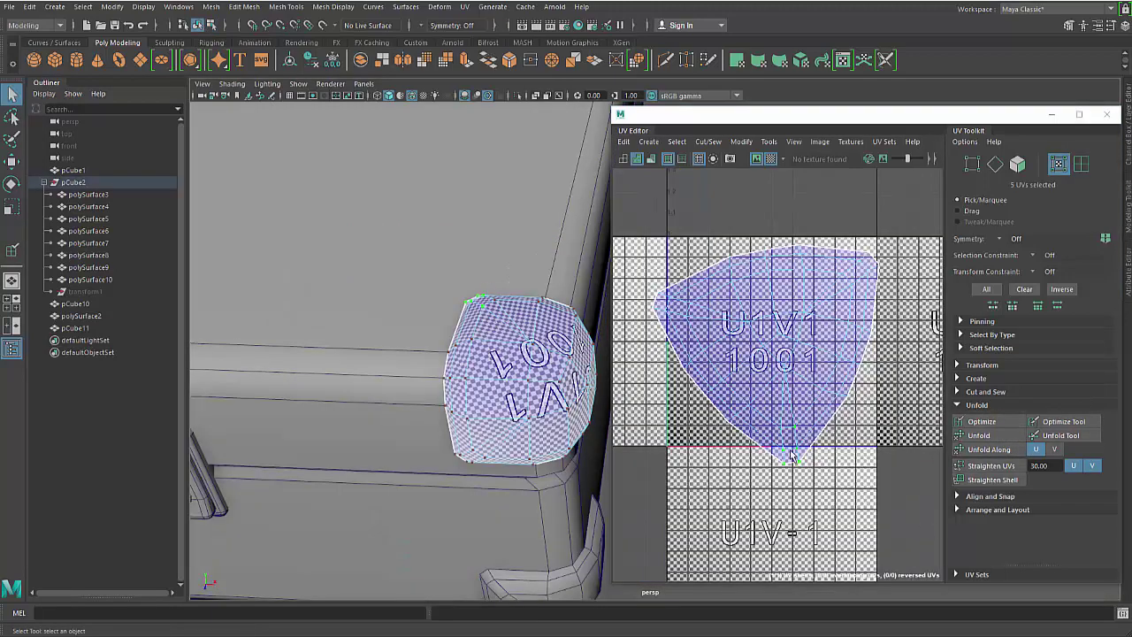
Rotate the corner piece's UV shell so one tip of the triangle points straight up, and hide the checker map.
right_drag(780, 431, 730, 292)
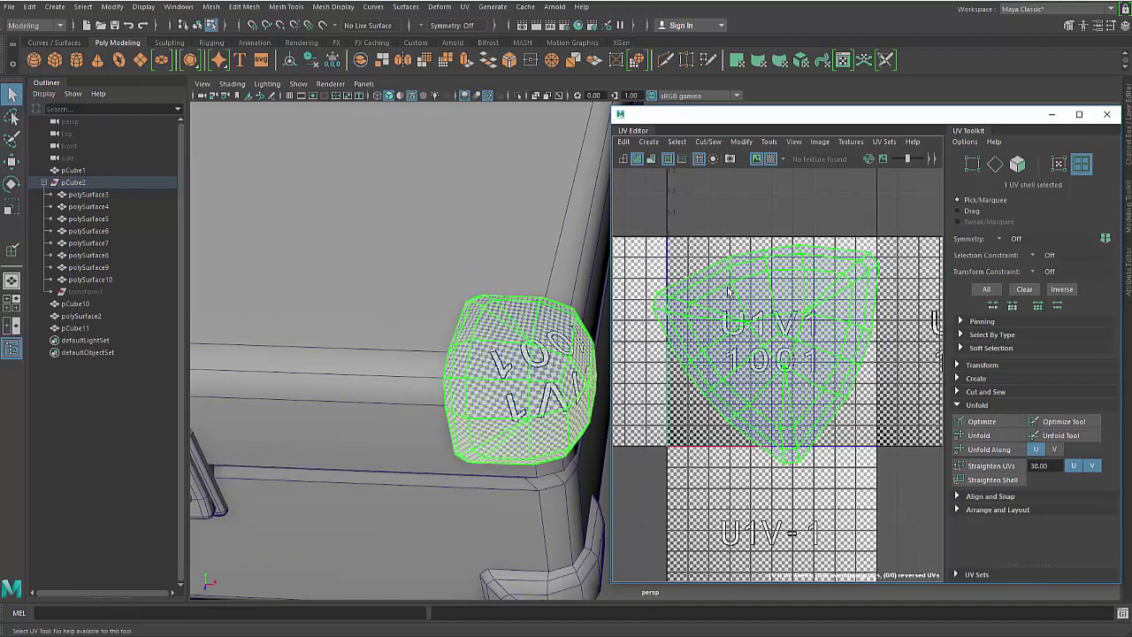
key(e)
drag(707, 368, 857, 352)
drag(856, 340, 851, 320)
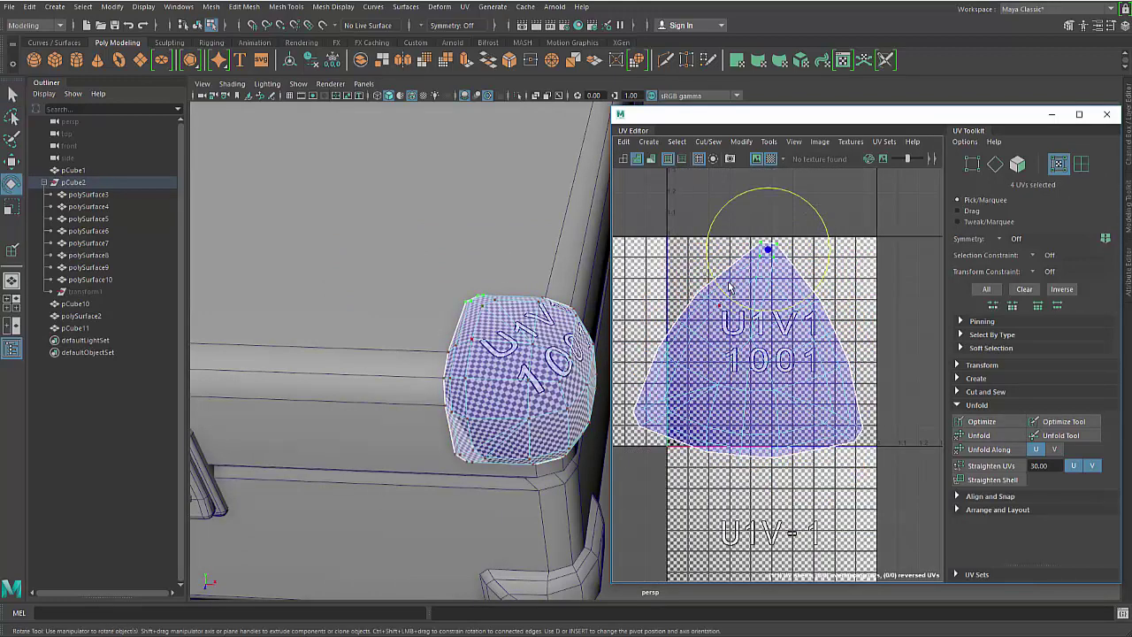
key(q)
click(770, 159)
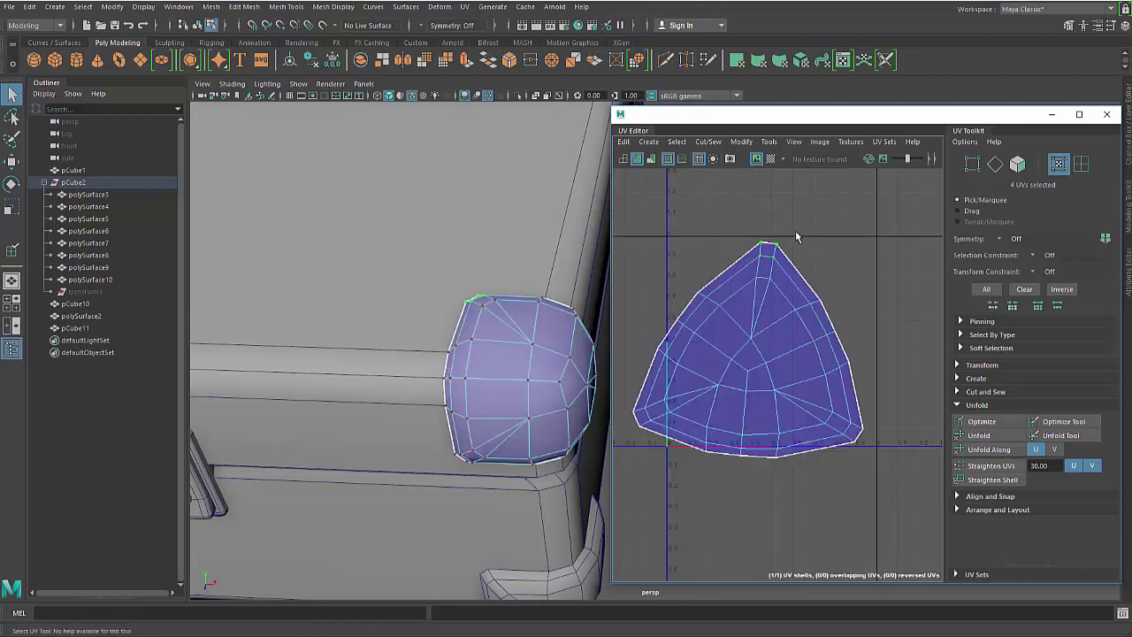
Select the UVs around the shell's upper tip to locate them on the suitcase corner, and clear the selection.
drag(805, 233, 702, 343)
scroll(379, 281, down, 5)
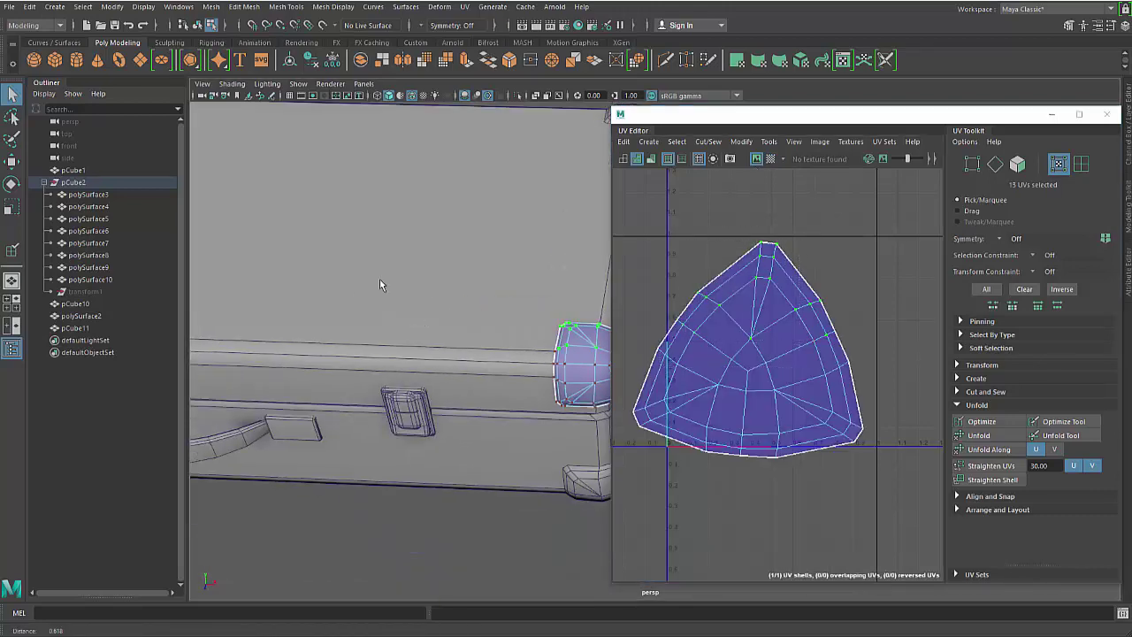
alt+middle_drag(381, 285, 346, 382)
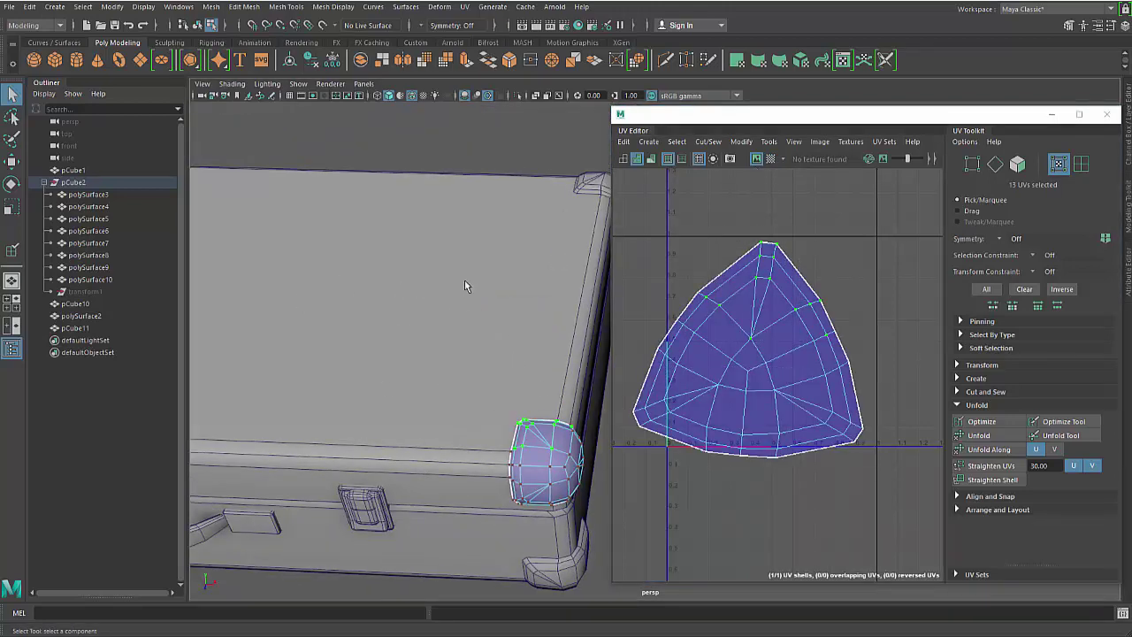
click(779, 370)
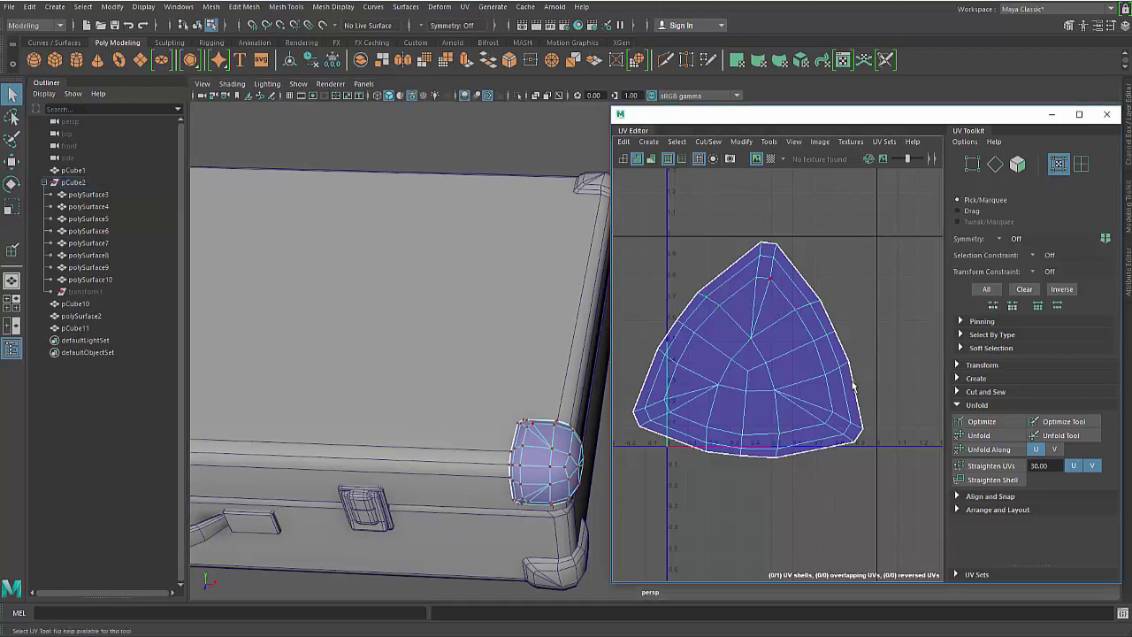
Return to object mode and select the front upper corner piece with the whole suitcase in view.
scroll(576, 410, down, 5)
alt+drag(575, 402, 598, 286)
scroll(491, 382, down, 1)
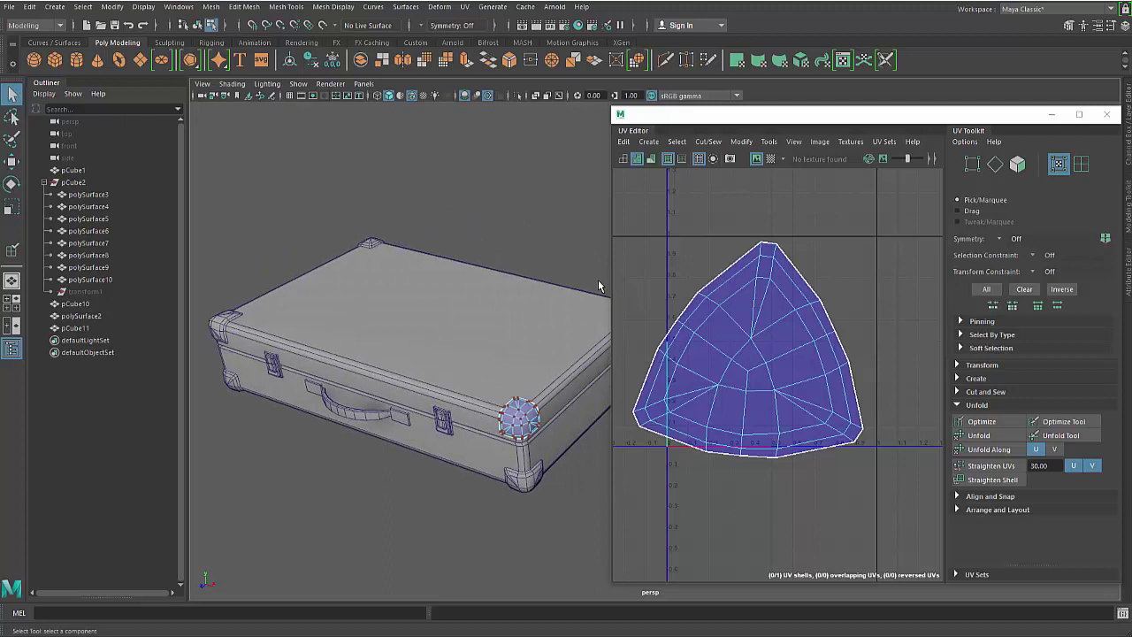
double_click(483, 410)
click(525, 426)
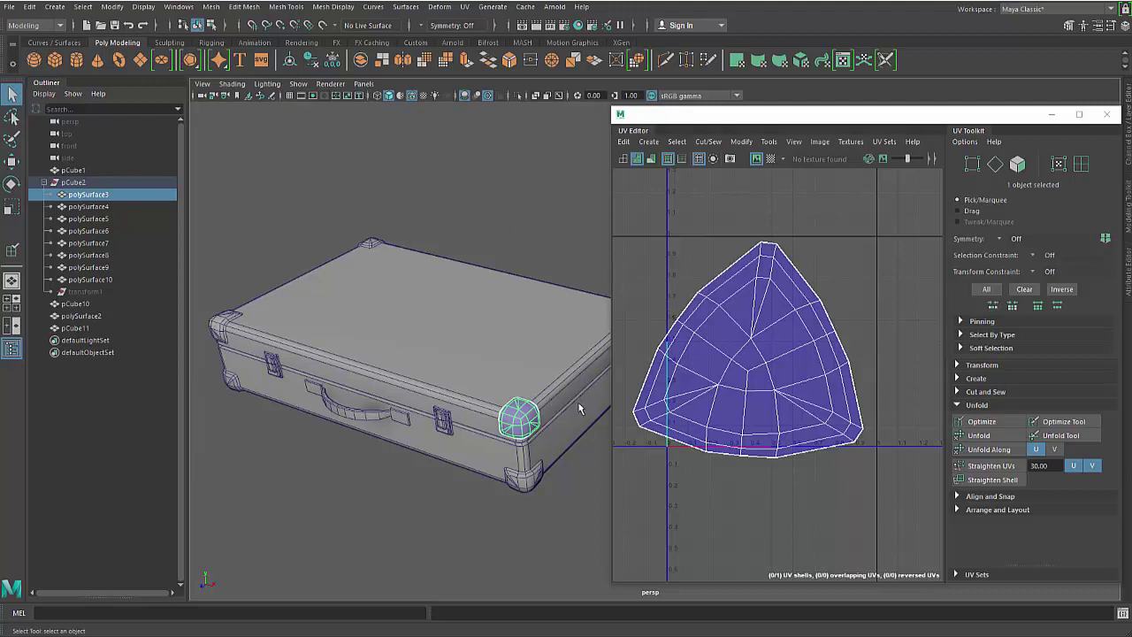
alt+drag(465, 380, 530, 341)
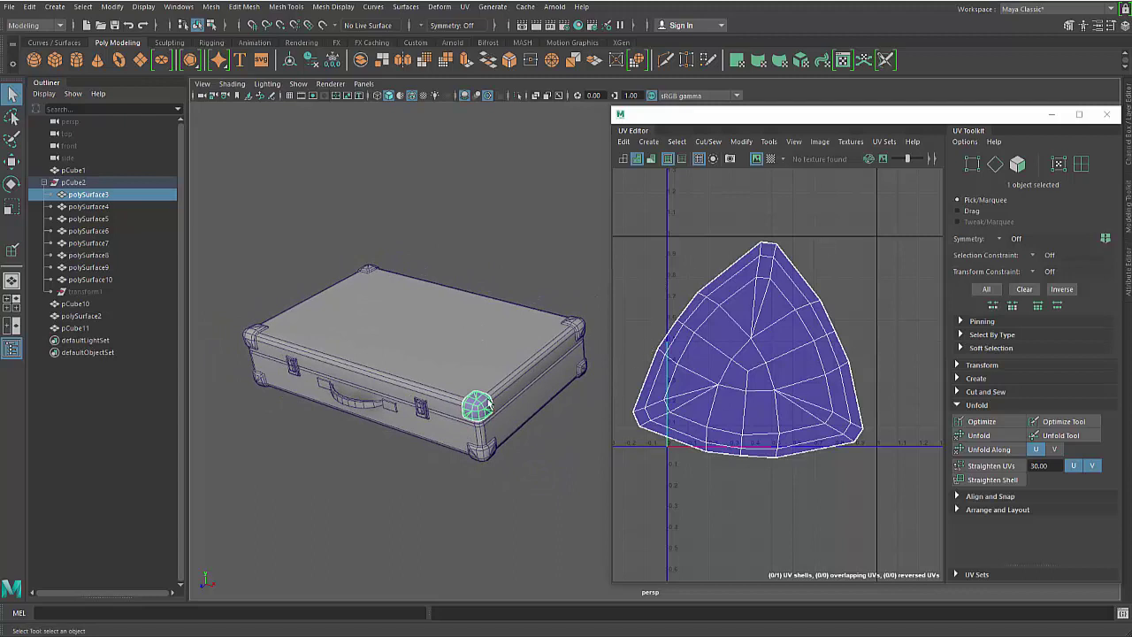
Compare the UV layout of the unwrapped front-right upper corner with those of the other upper corner pieces.
click(568, 322)
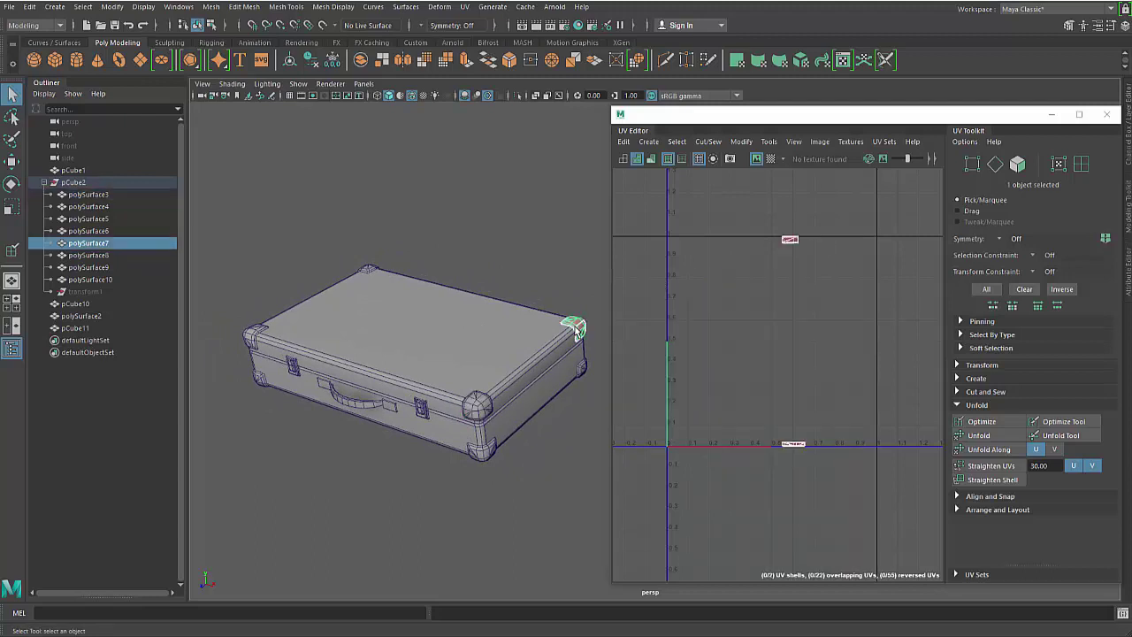
click(473, 408)
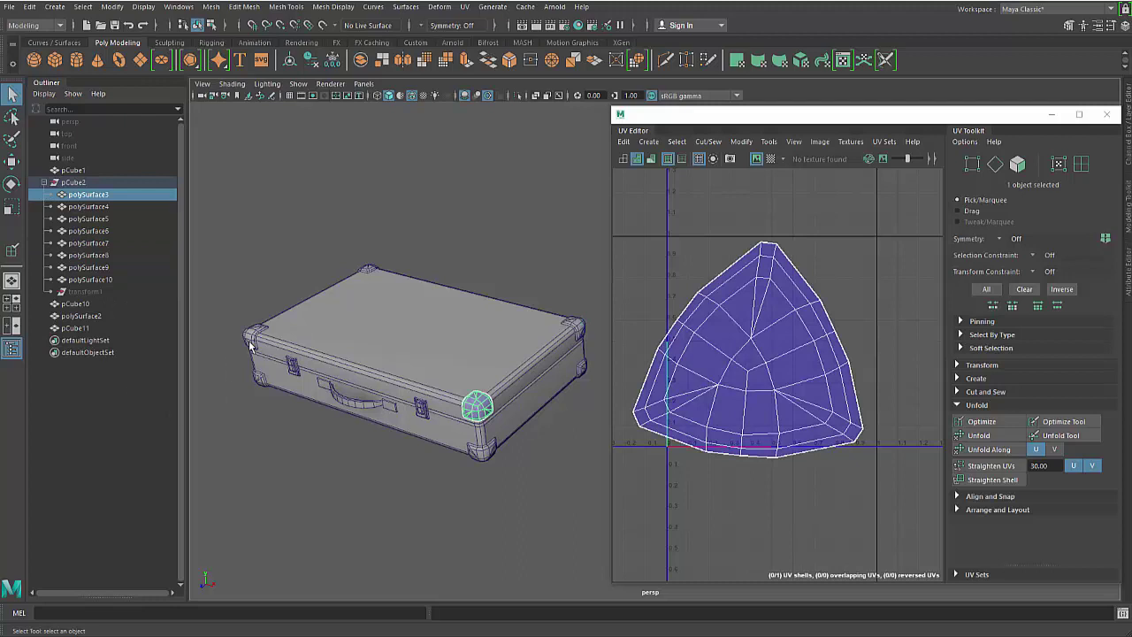
click(251, 344)
click(471, 407)
click(584, 327)
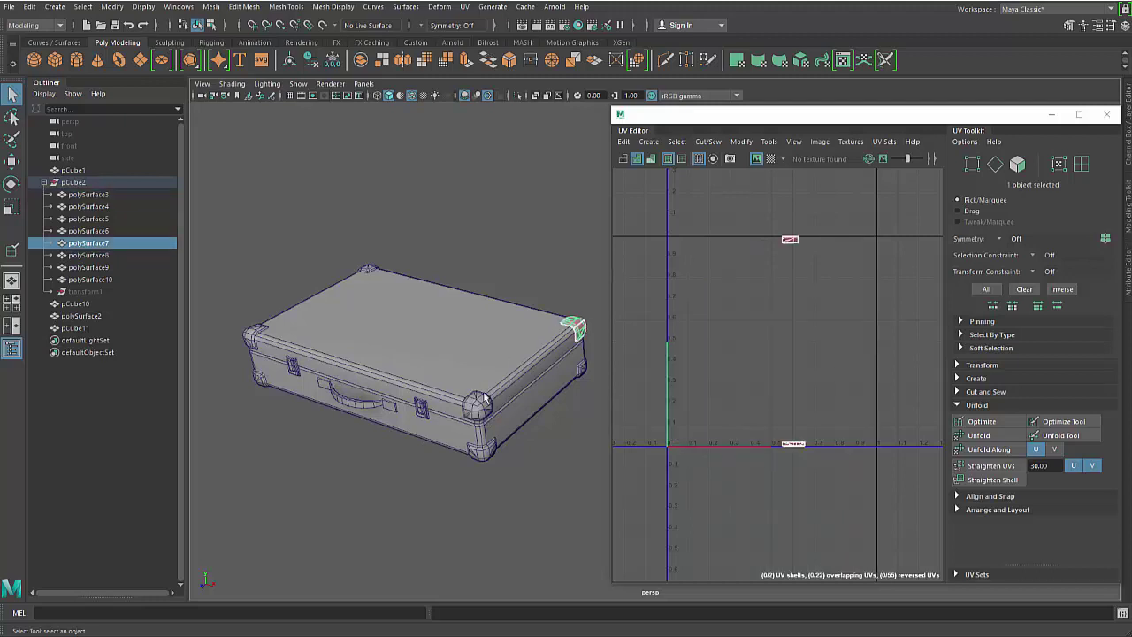
click(477, 404)
click(578, 334)
click(475, 407)
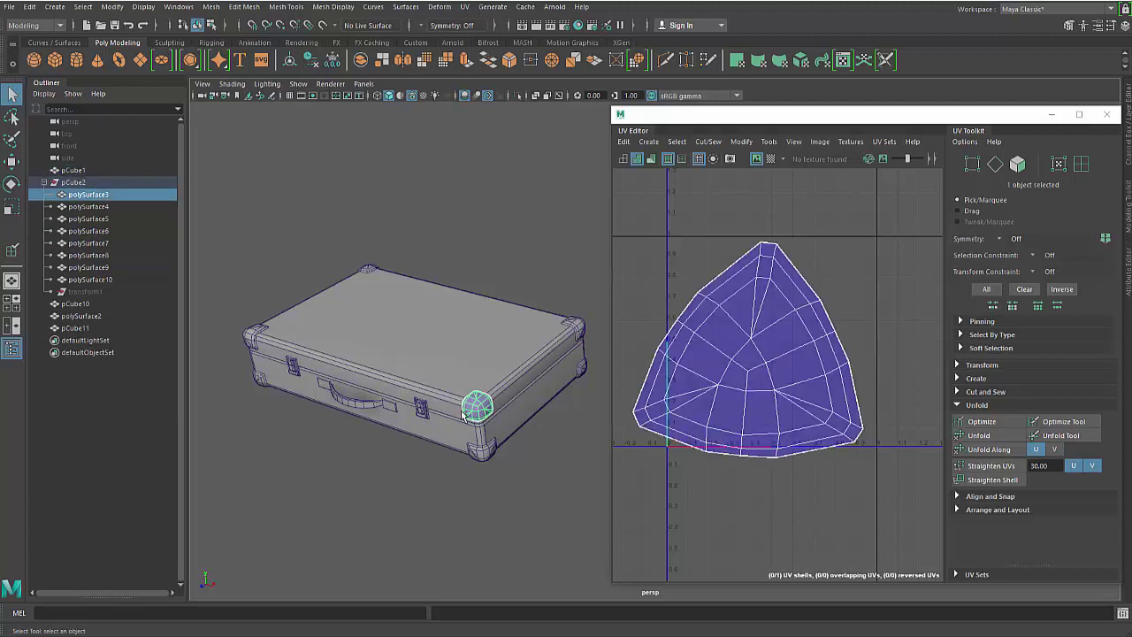
Open the Transfer Attributes options with polySurface3 selected as source and polySurface7 as target.
shift+click(576, 329)
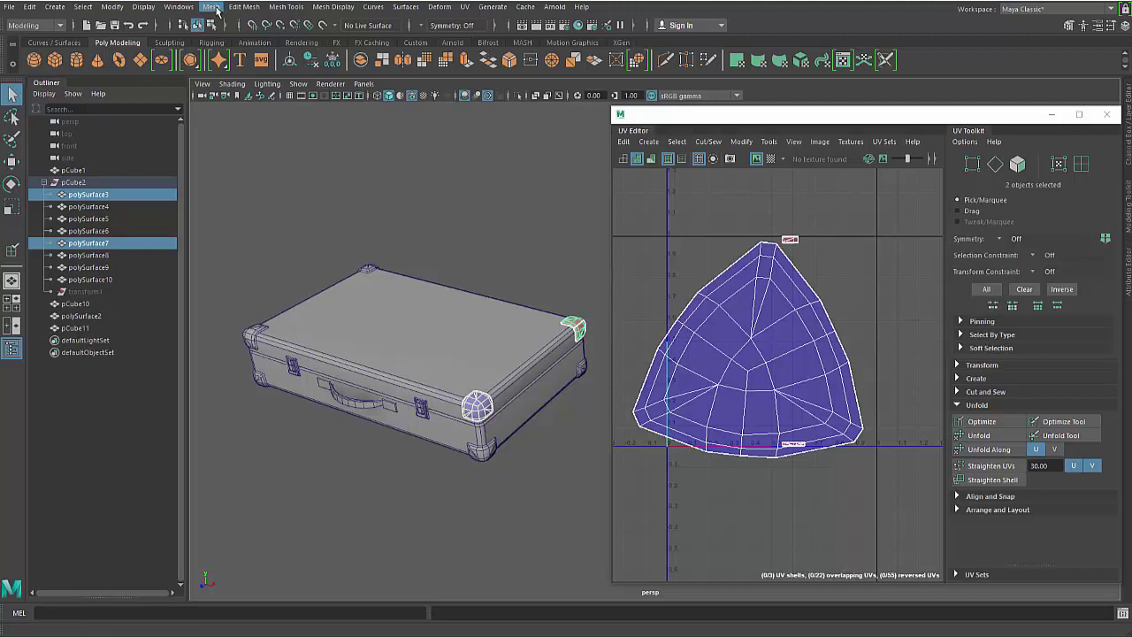
click(211, 7)
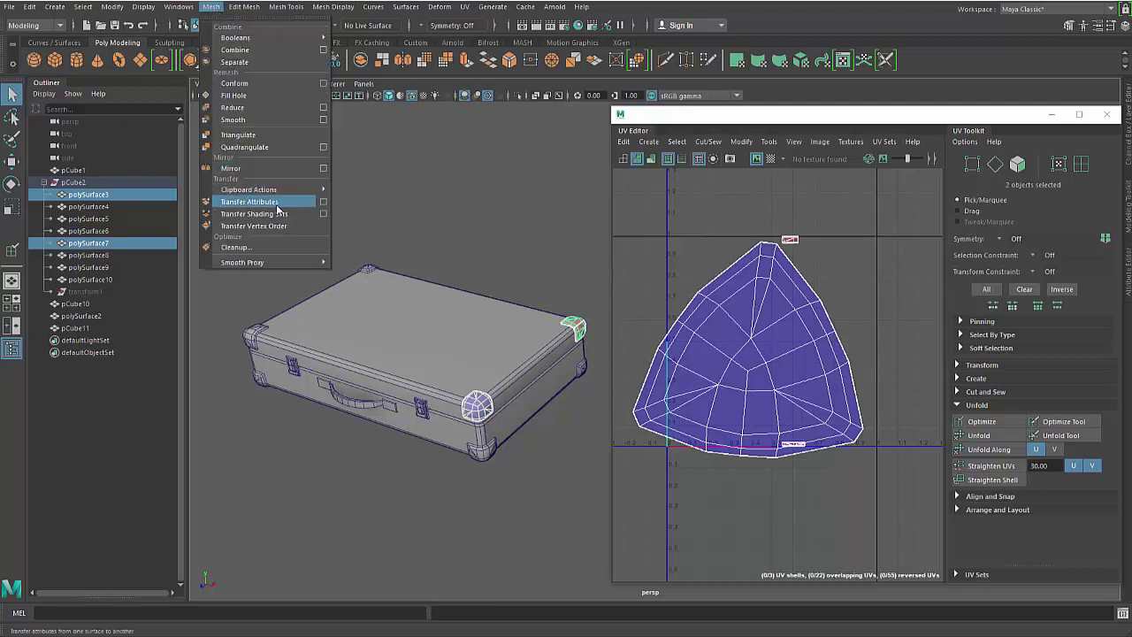
click(323, 202)
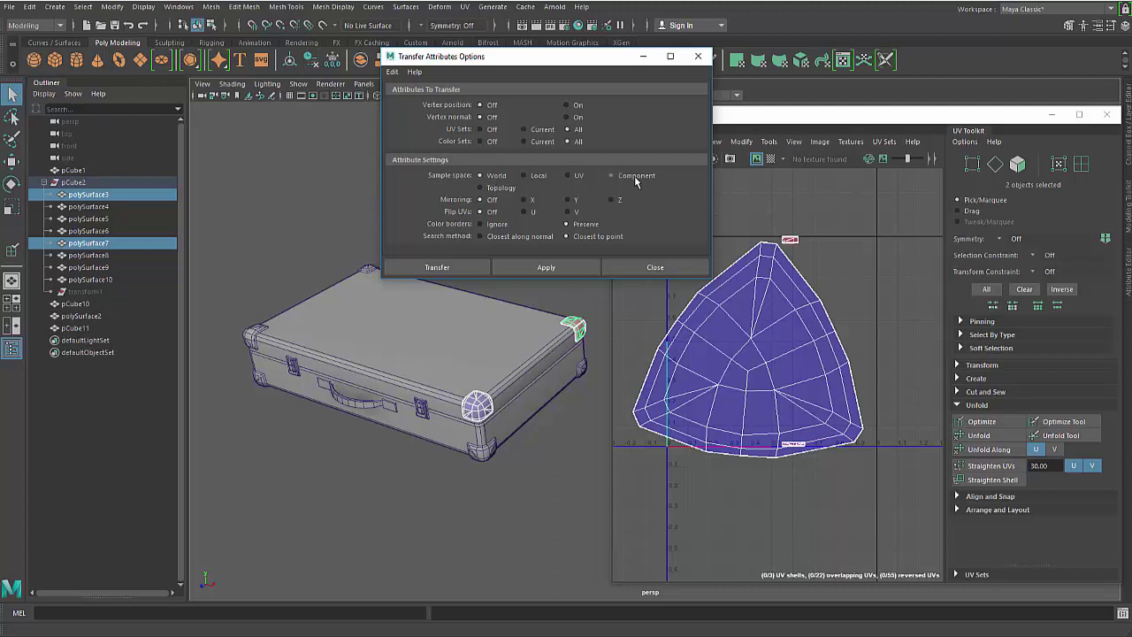
Try to transfer the UVs from polySurface3 to polySurface7 in Component sample space and inspect the target corner.
click(546, 272)
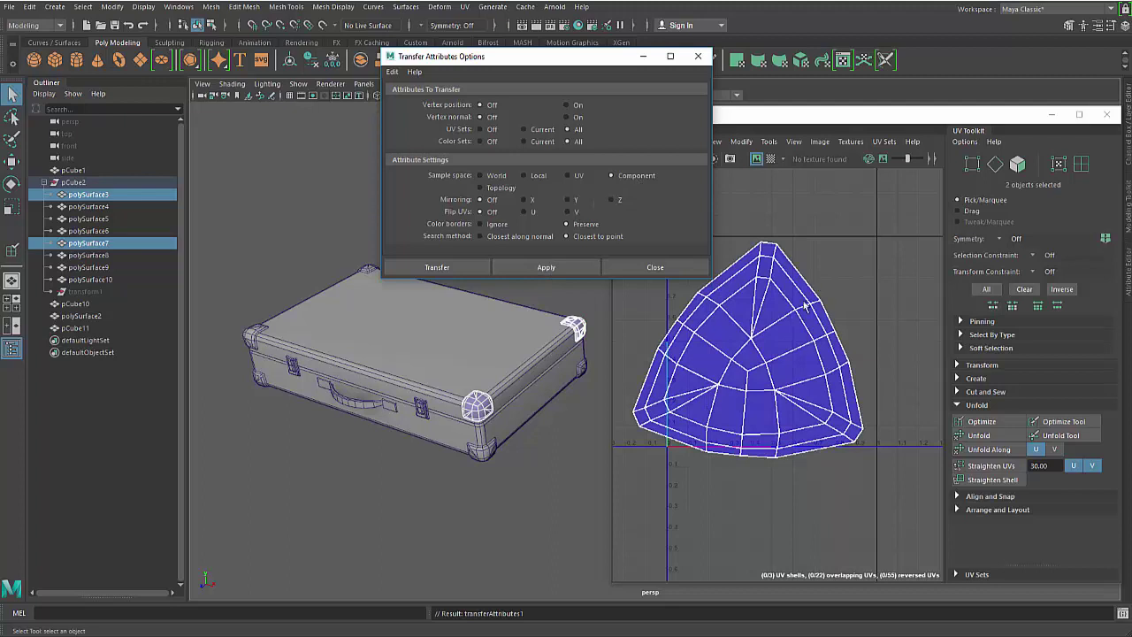
alt+drag(577, 391, 543, 381)
alt+right_drag(543, 381, 578, 398)
alt+drag(578, 398, 477, 364)
alt+right_drag(477, 364, 518, 386)
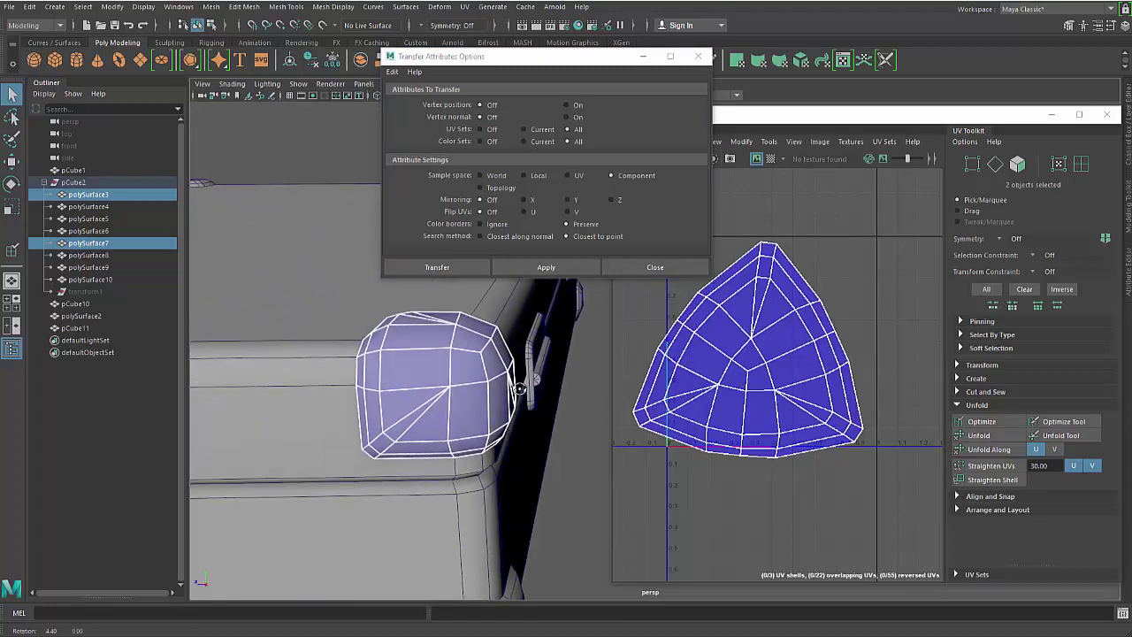
mouse_move(518, 387)
alt+mouse_down()
mouse_move(526, 350)
mouse_move(528, 391)
alt+mouse_up()
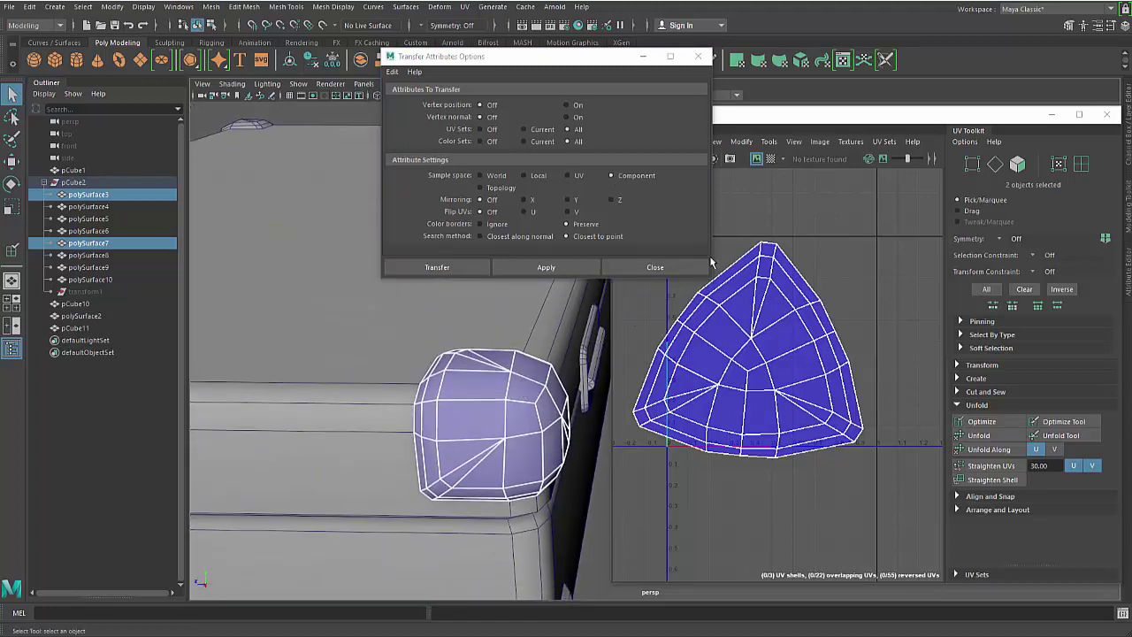
Display the checker map and use it to inspect the transferred UVs on the rear-right upper corner.
click(756, 159)
alt+right_drag(529, 351, 488, 405)
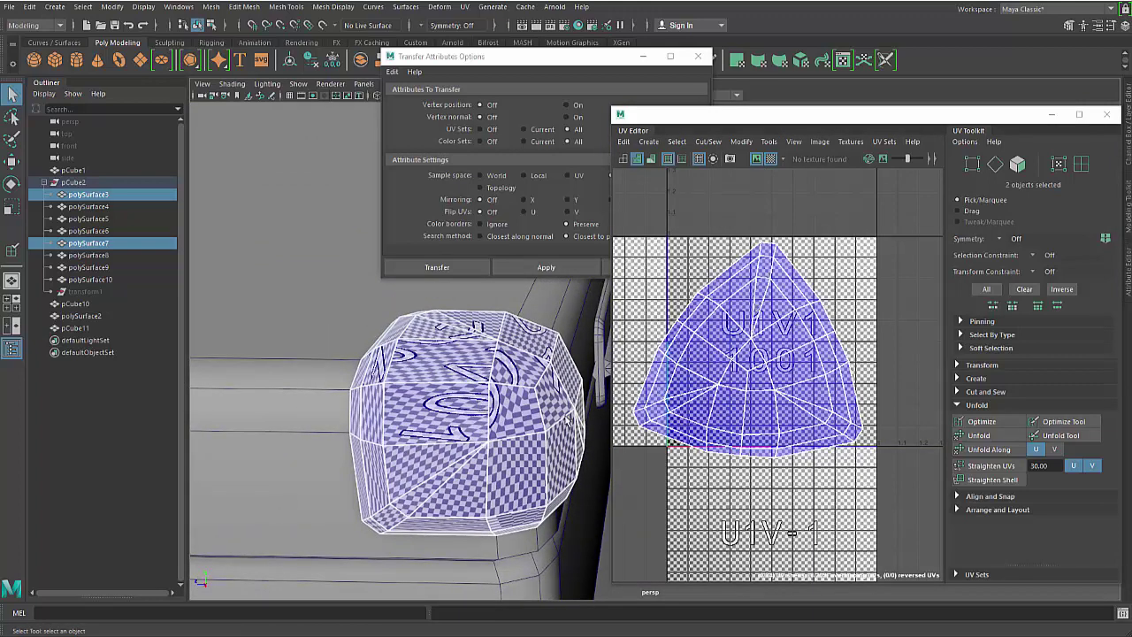
right_drag(478, 327, 536, 258)
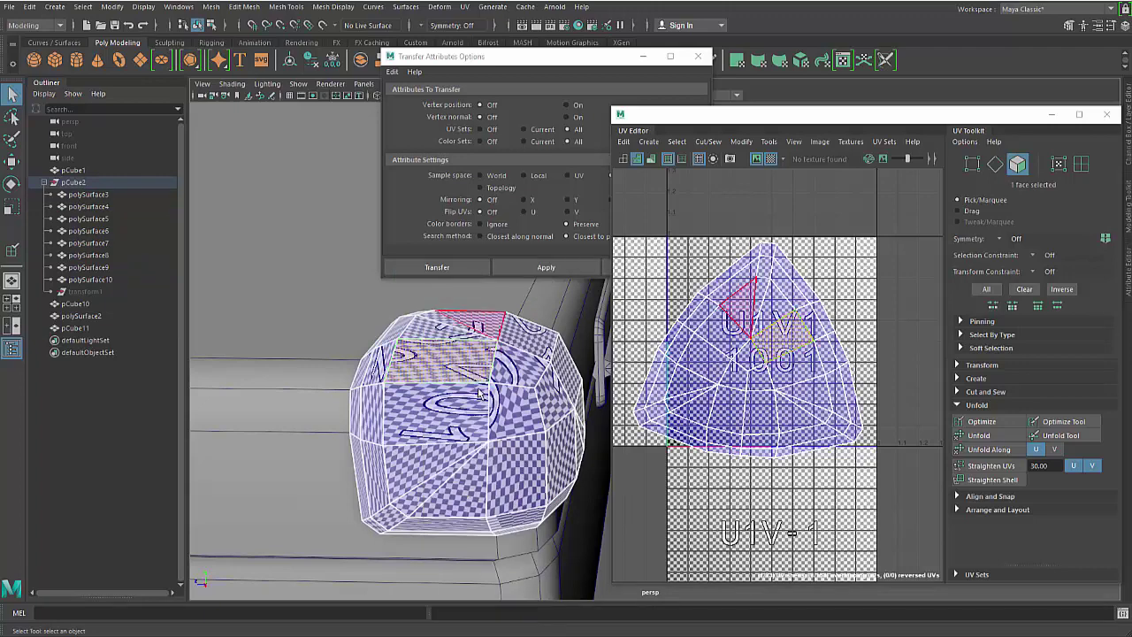
right_click(484, 329)
alt+right_drag(540, 354, 486, 380)
alt+drag(486, 380, 558, 354)
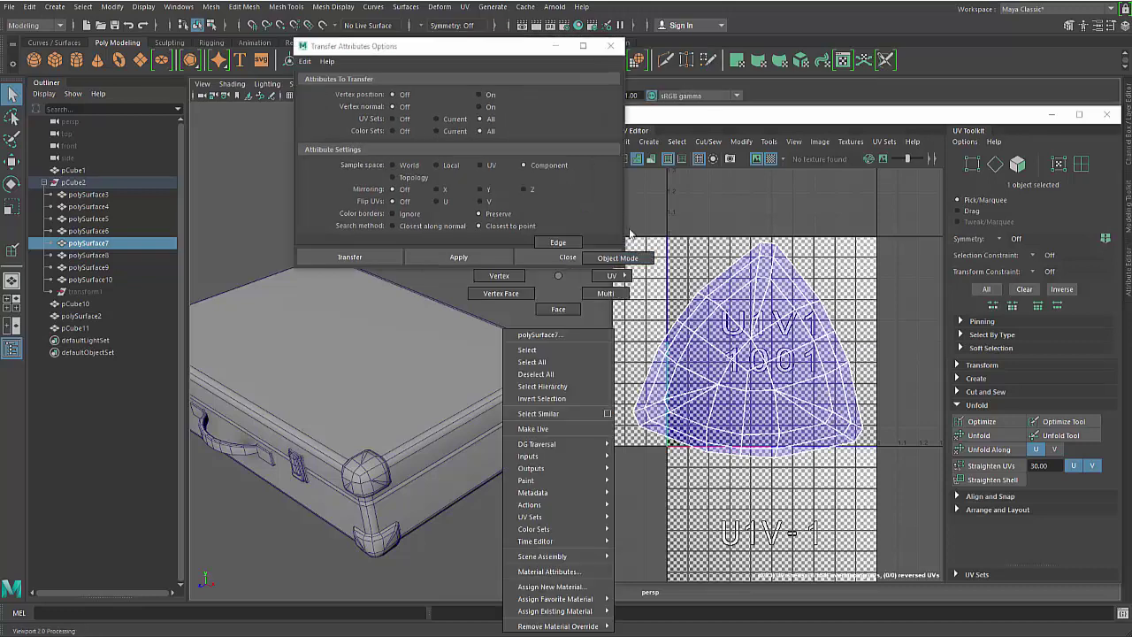
Return to object mode and undo the Component-space UV transfer onto polySurface7.
right_drag(629, 235, 630, 235)
click(556, 484)
click(353, 470)
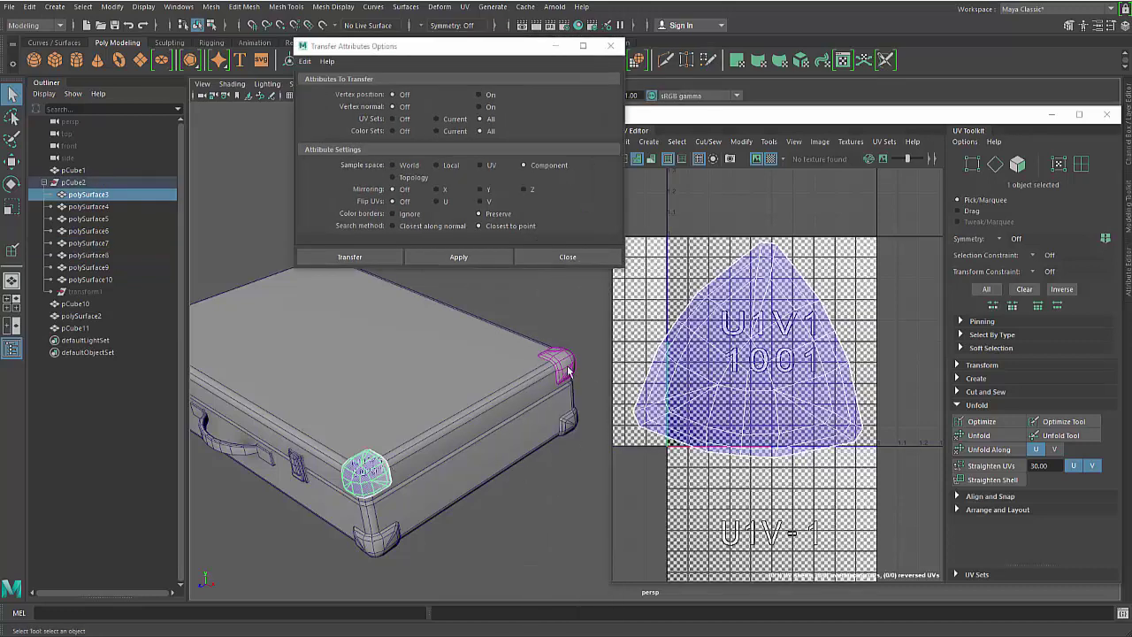
shift+click(568, 370)
key(ctrl+z)
key(ctrl+z)
key(ctrl+z)
Transfer the UVs from polySurface3 to polySurface7 using the Topology sample space.
click(369, 467)
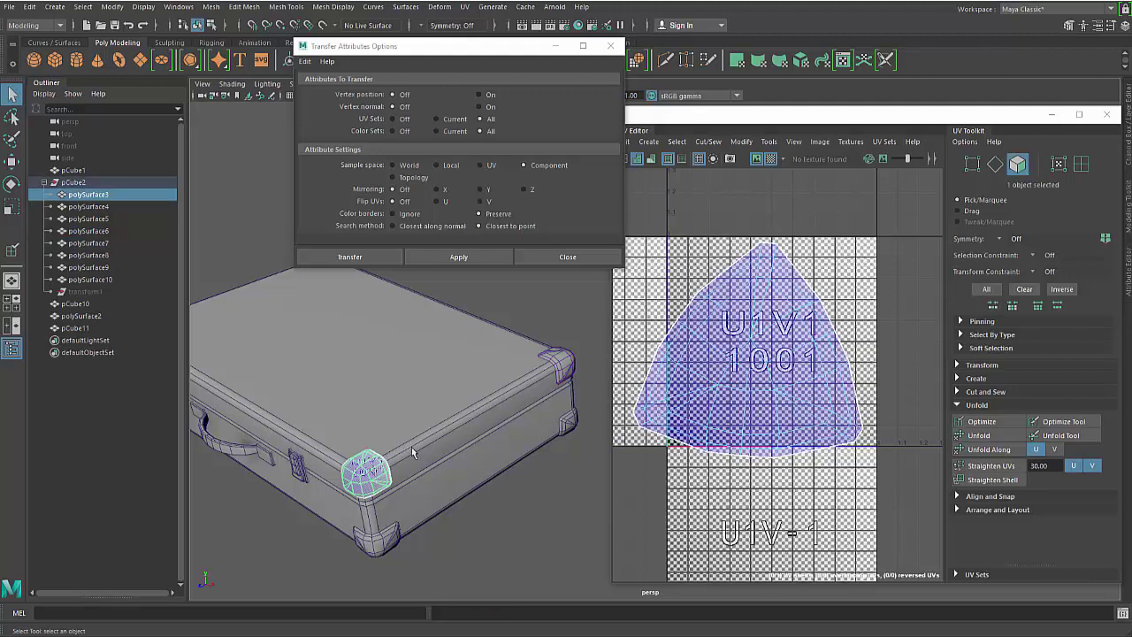
shift+click(563, 366)
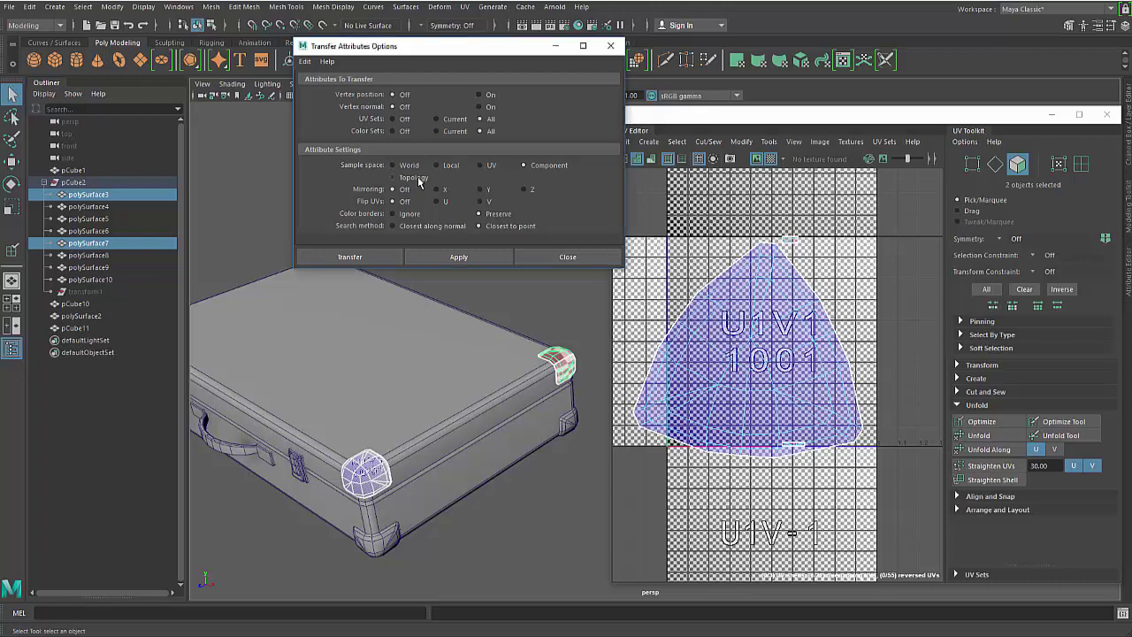
click(445, 258)
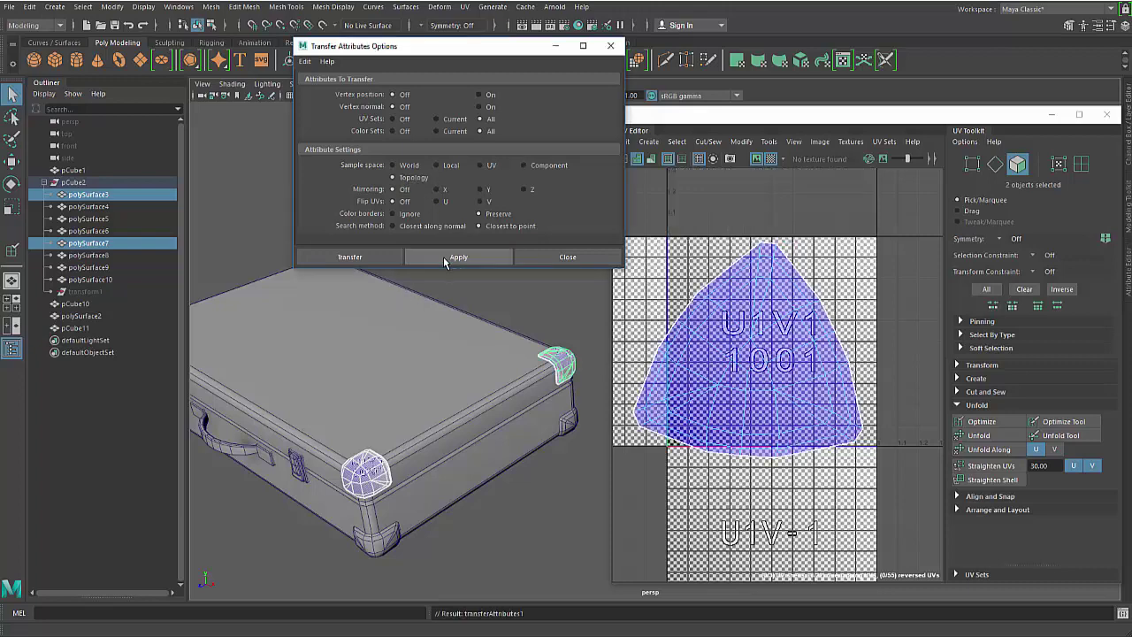
Inspect the checker pattern up close on the rear-right upper corner polySurface7.
alt+drag(562, 380, 469, 343)
alt+middle_drag(469, 344, 354, 384)
alt+right_drag(455, 392, 498, 409)
alt+drag(497, 409, 493, 346)
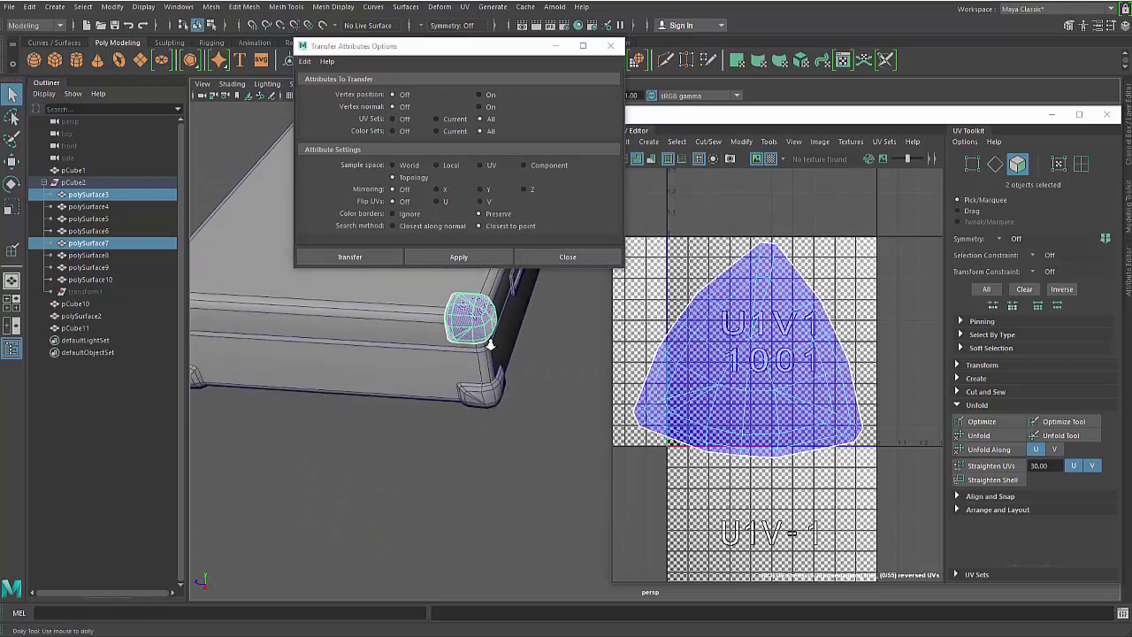
alt+right_drag(493, 346, 524, 343)
alt+middle_drag(450, 327, 540, 419)
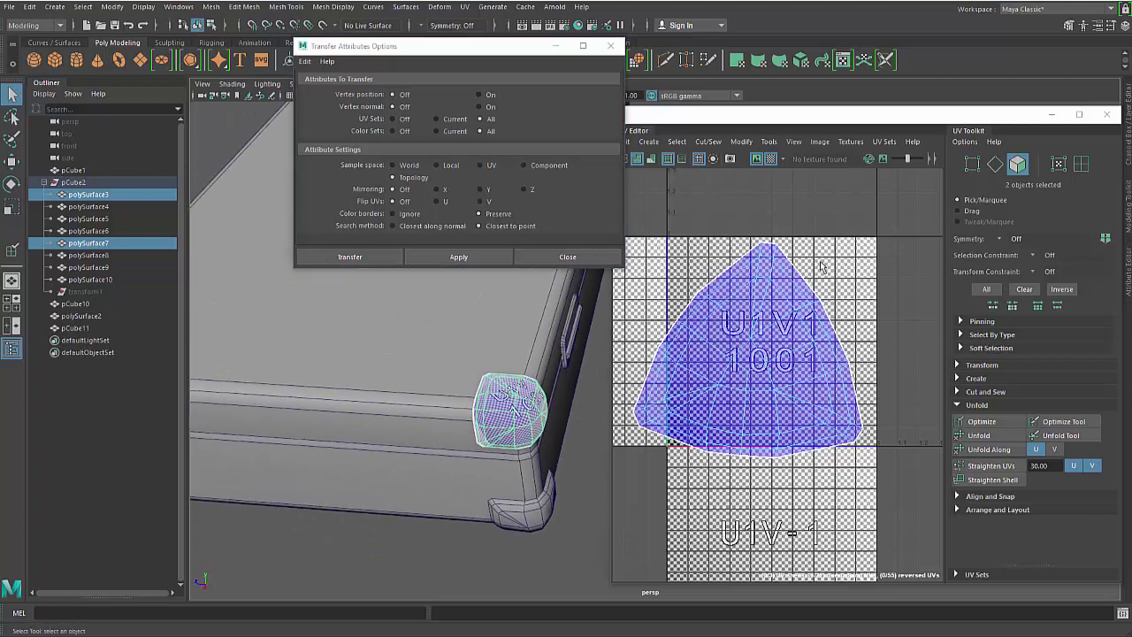
alt+right_drag(471, 347, 502, 454)
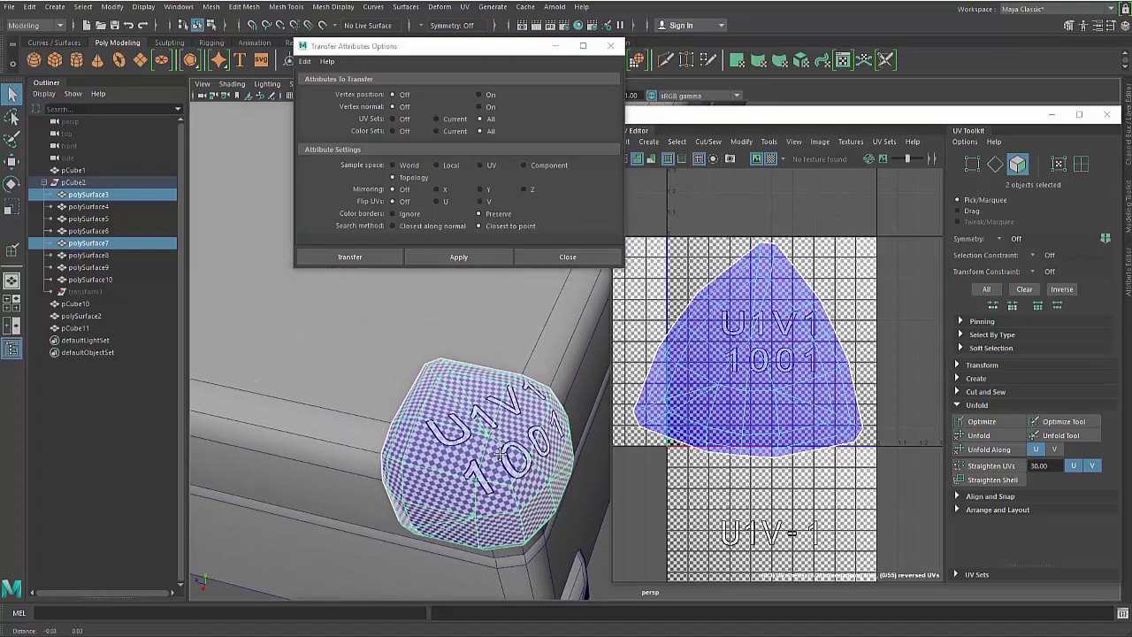
alt+middle_drag(500, 454, 502, 475)
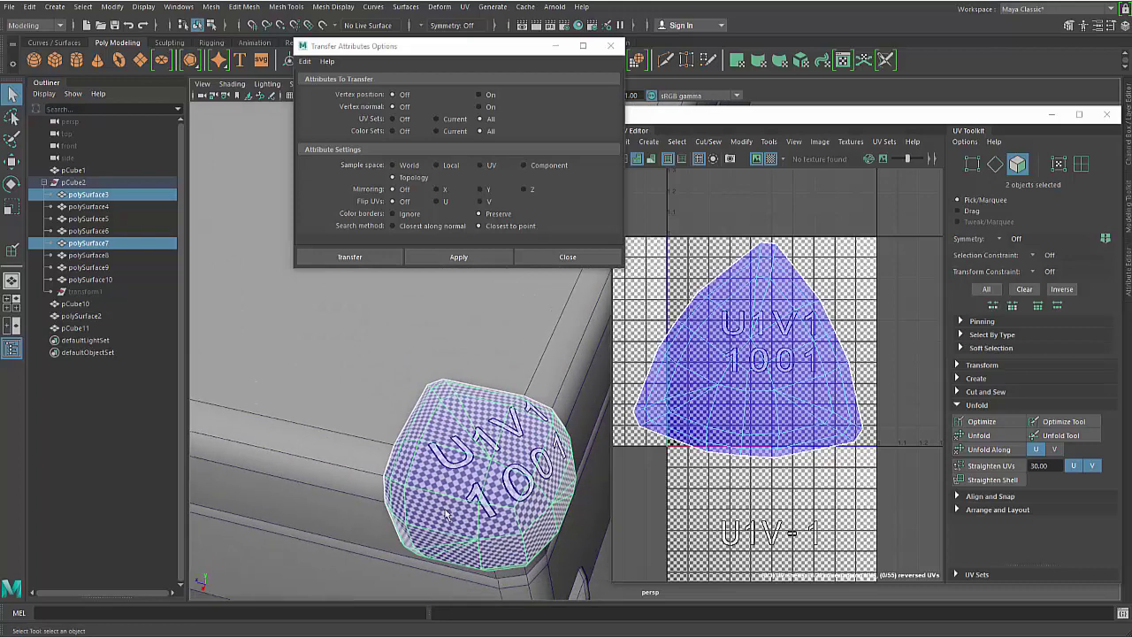
click(371, 52)
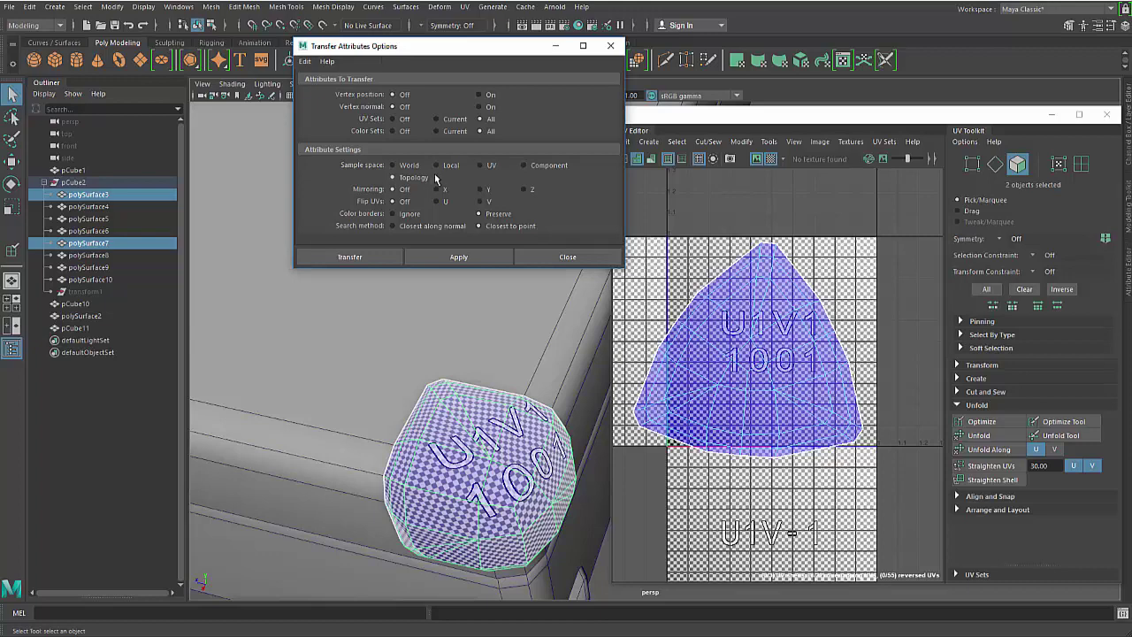
Transfer the UVs from polySurface3 to the front-left upper corner polySurface4 using the Topology sample space.
alt+drag(470, 423, 389, 414)
click(524, 542)
click(501, 516)
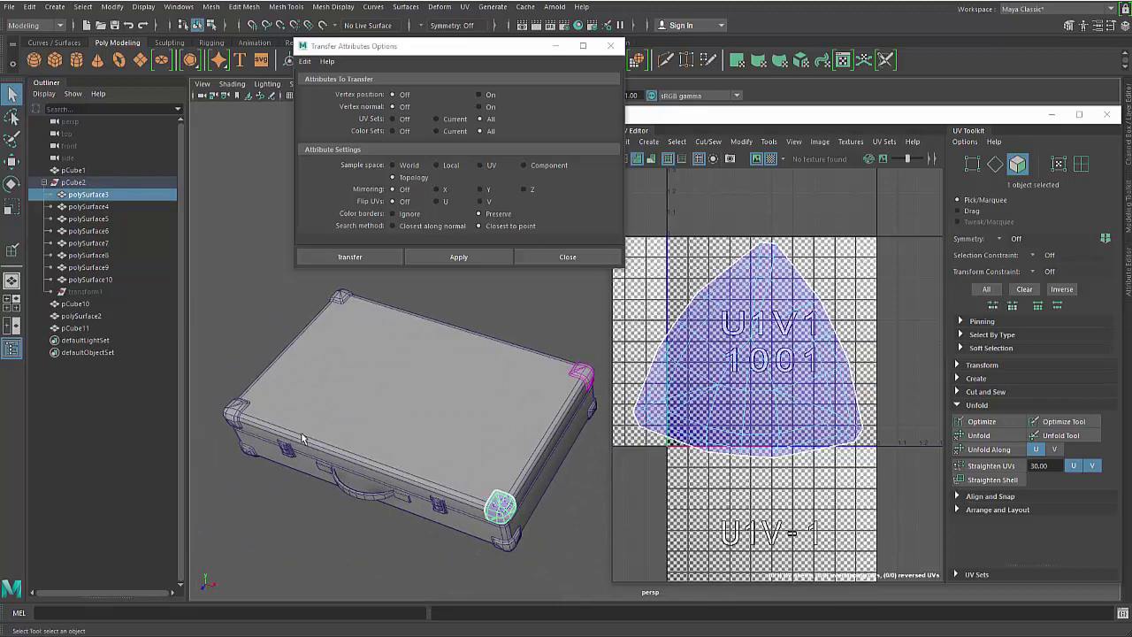
shift+click(235, 412)
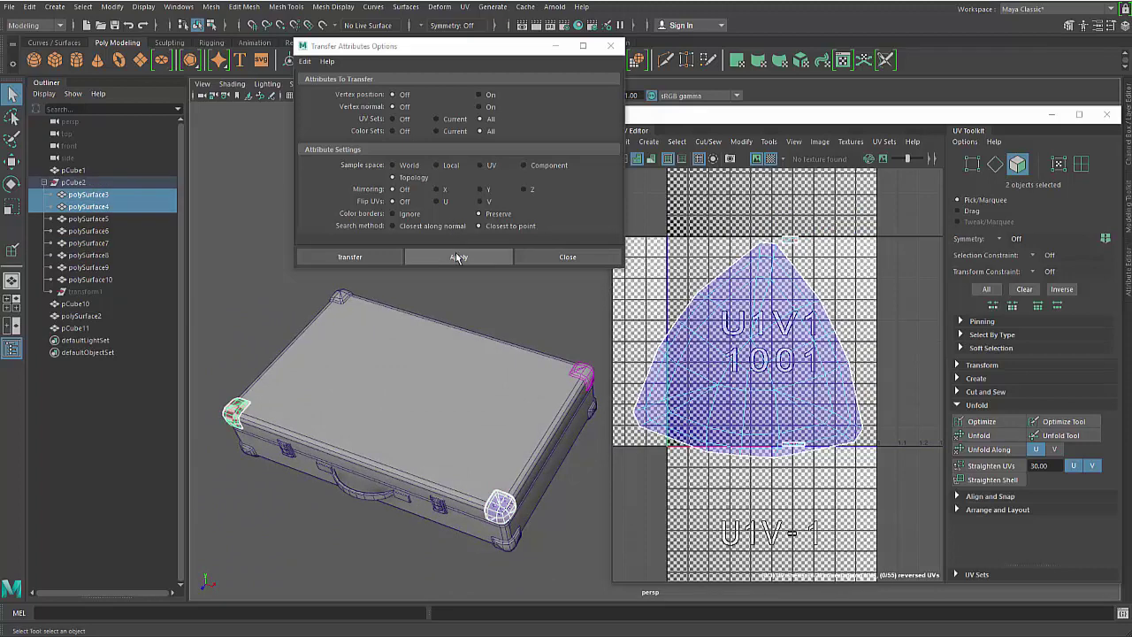
click(458, 256)
Transfer the UVs from polySurface3 to the suitcase's rear-left upper corner with the same Topology settings.
click(317, 532)
alt+drag(317, 532, 397, 465)
click(280, 495)
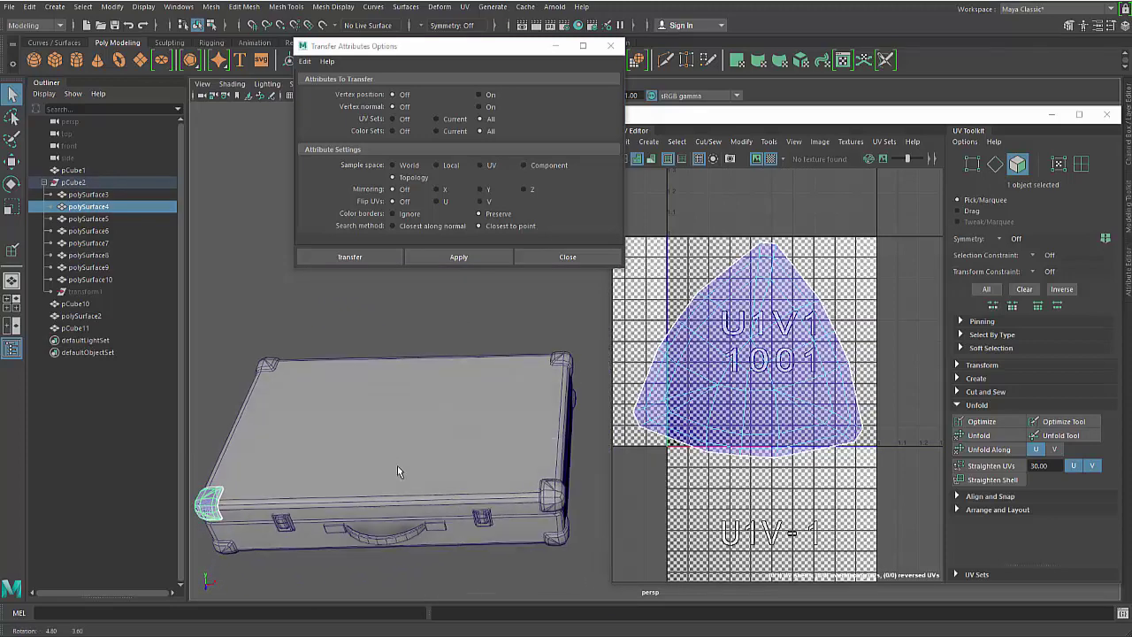
click(555, 493)
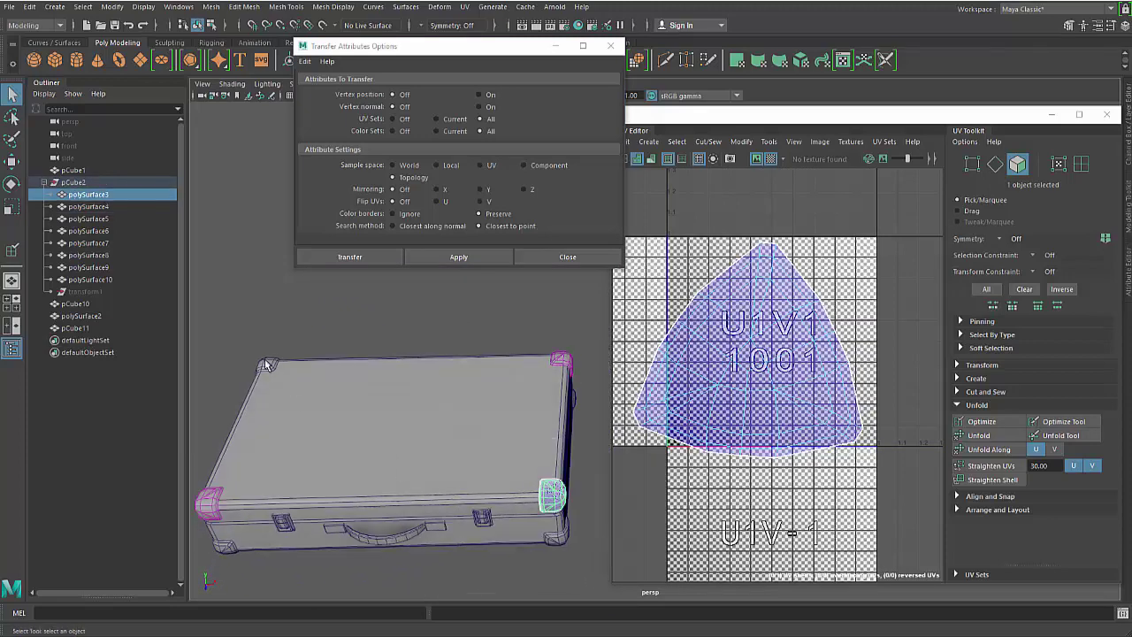
click(494, 260)
click(478, 312)
Transfer the UVs from polySurface3 to the front-right lower corner polySurface5 with the same Topology settings.
alt+drag(503, 534, 480, 444)
click(486, 398)
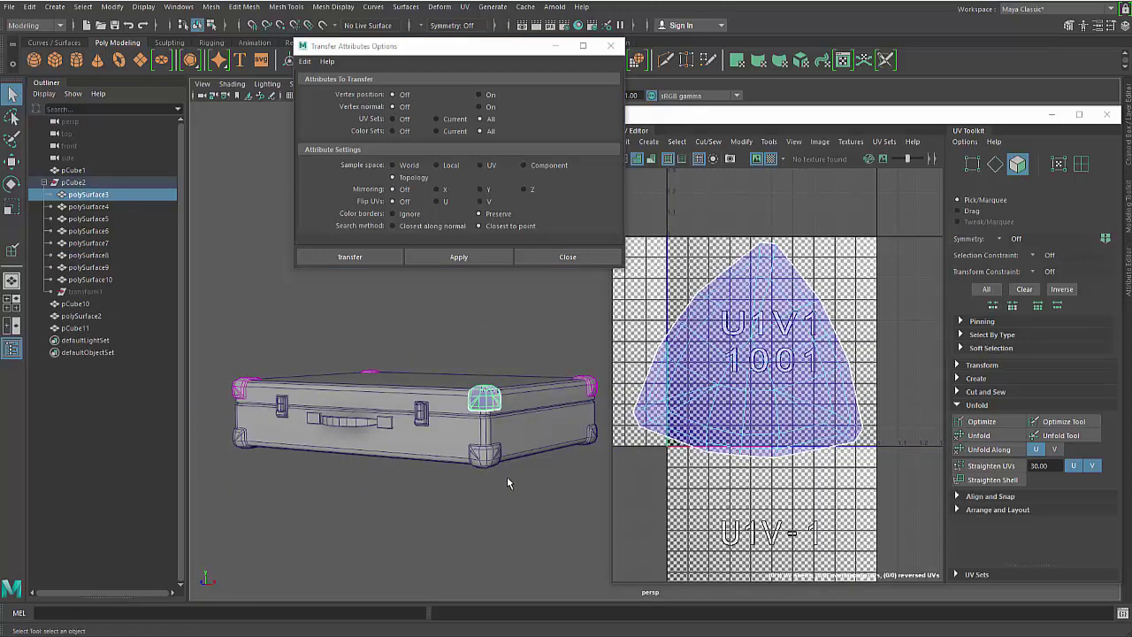
alt+drag(509, 483, 473, 389)
shift+click(463, 386)
click(458, 257)
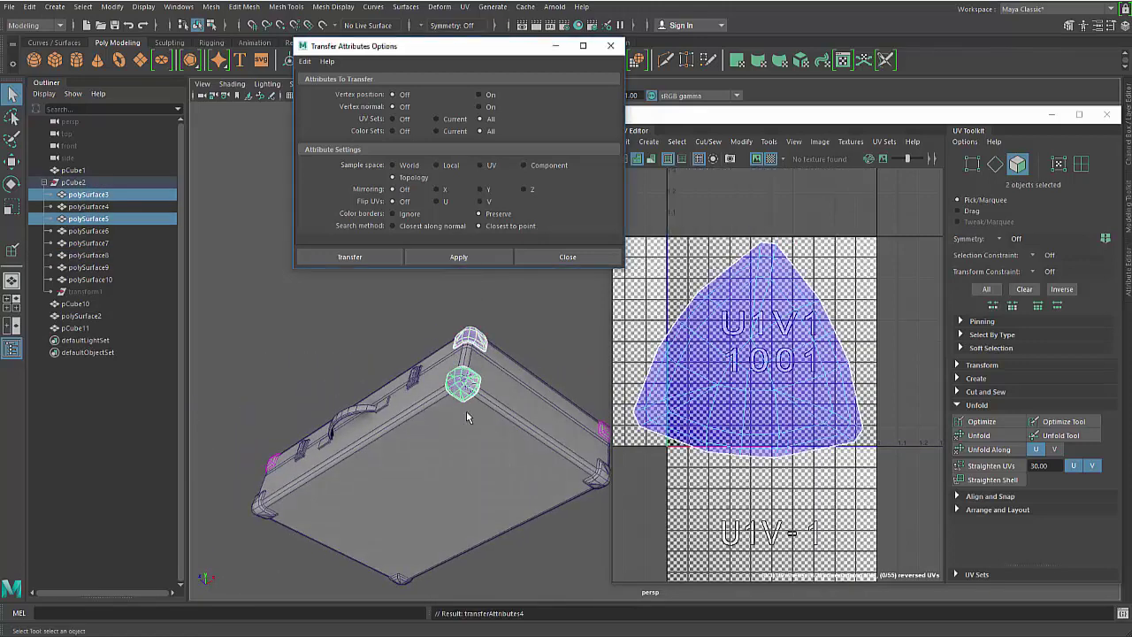
Transfer the UVs from polySurface3 to the rear-right lower corner polySurface9 with the same Topology settings.
click(479, 338)
alt+drag(508, 488, 505, 458)
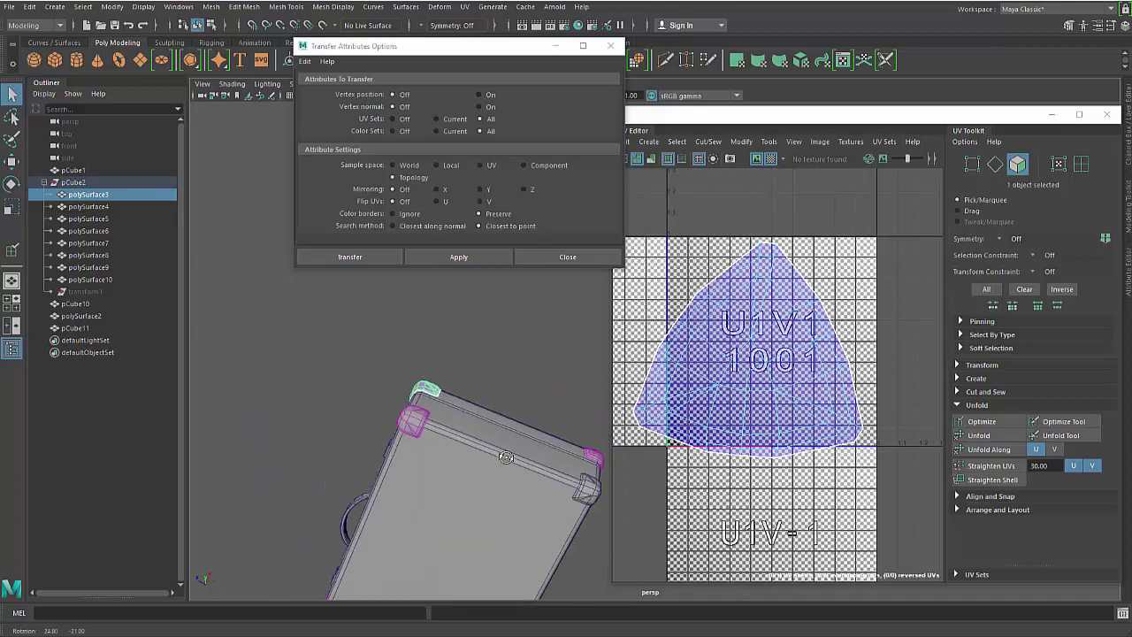
shift+click(590, 503)
click(459, 256)
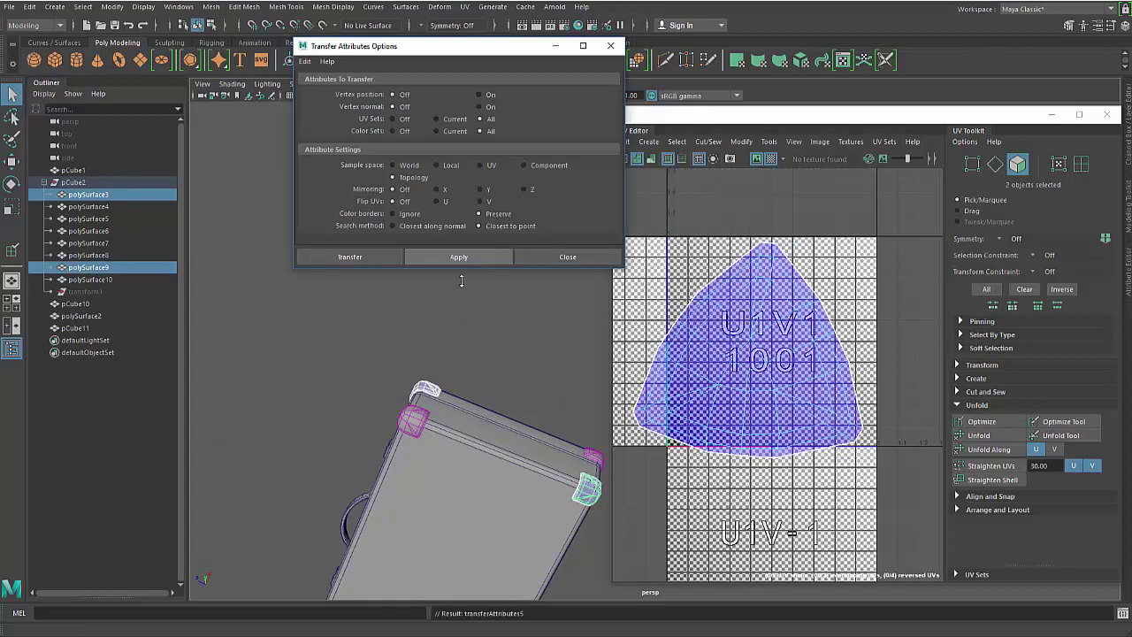
Transfer the UVs from polySurface3 to the front-left lower corner polySurface6 with the same Topology settings.
click(426, 394)
alt+drag(387, 451, 280, 360)
shift+click(280, 360)
click(458, 257)
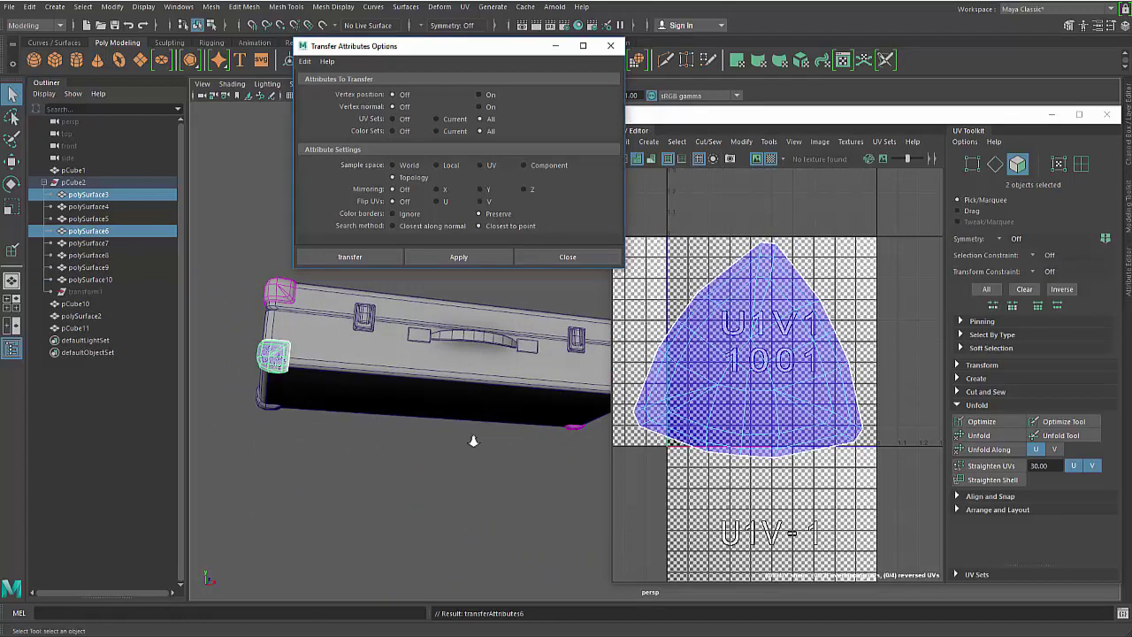
Transfer the UVs from polySurface3 to the remaining rear-left lower corner with the same Topology settings.
alt+drag(472, 436, 416, 415)
alt+middle_drag(417, 415, 404, 413)
click(537, 339)
alt+drag(306, 486, 402, 471)
click(459, 256)
click(526, 441)
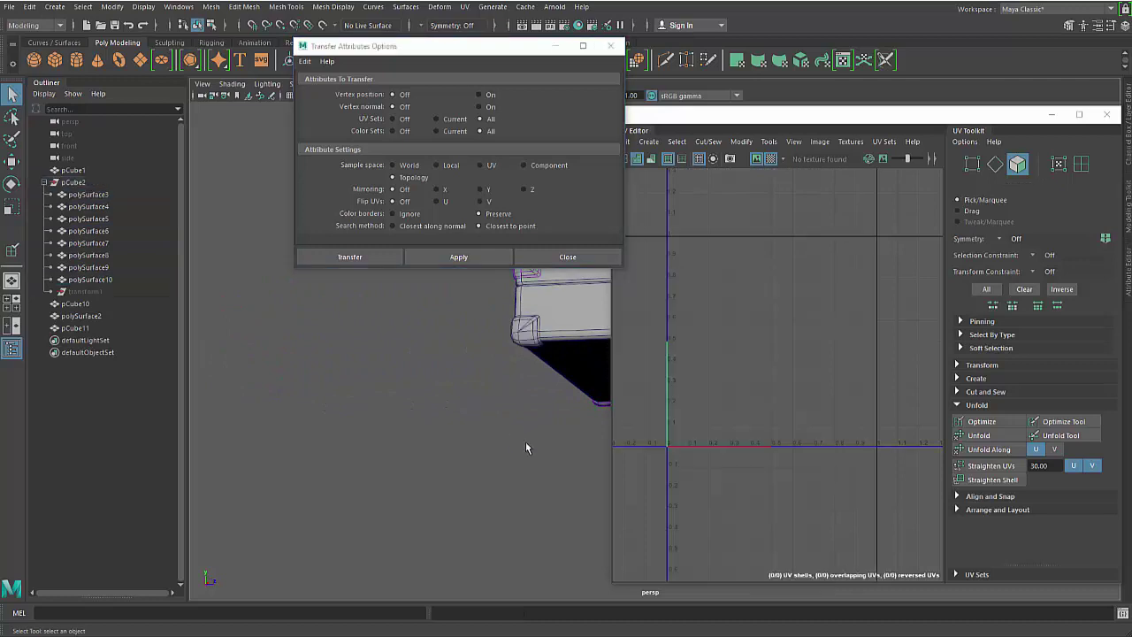
Delete the construction history of corner pieces polySurface3 through polySurface10 and close the Transfer Attributes options.
alt+drag(526, 442, 447, 418)
click(469, 409)
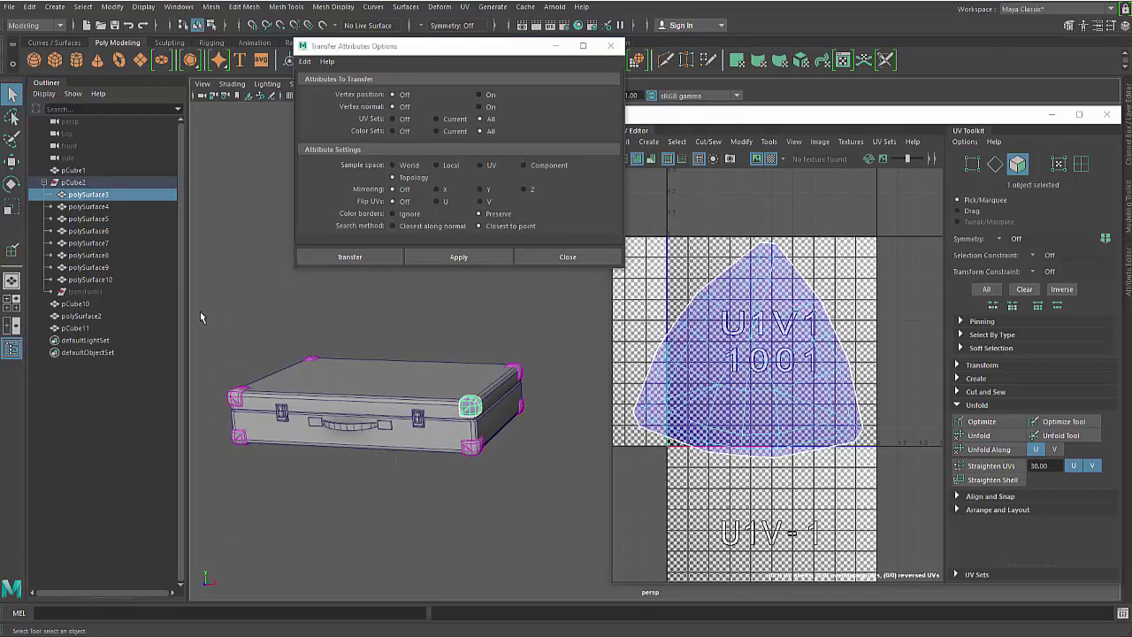
shift+click(93, 280)
alt+drag(403, 384, 380, 367)
click(611, 45)
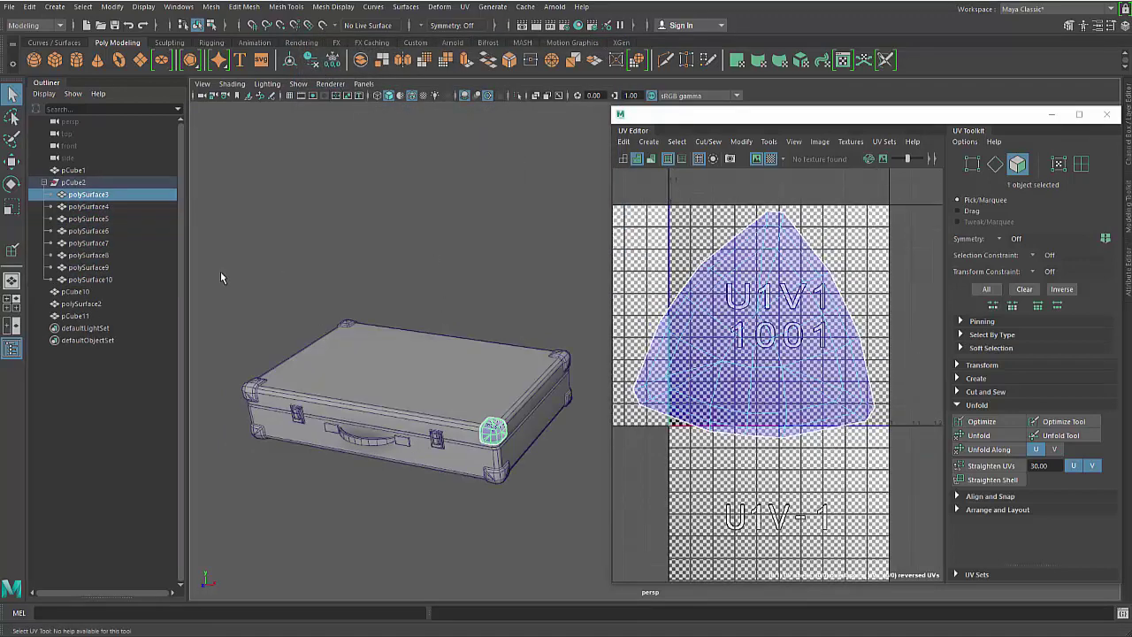
Select all eight corner pieces, polySurface3 through polySurface10.
shift+click(97, 279)
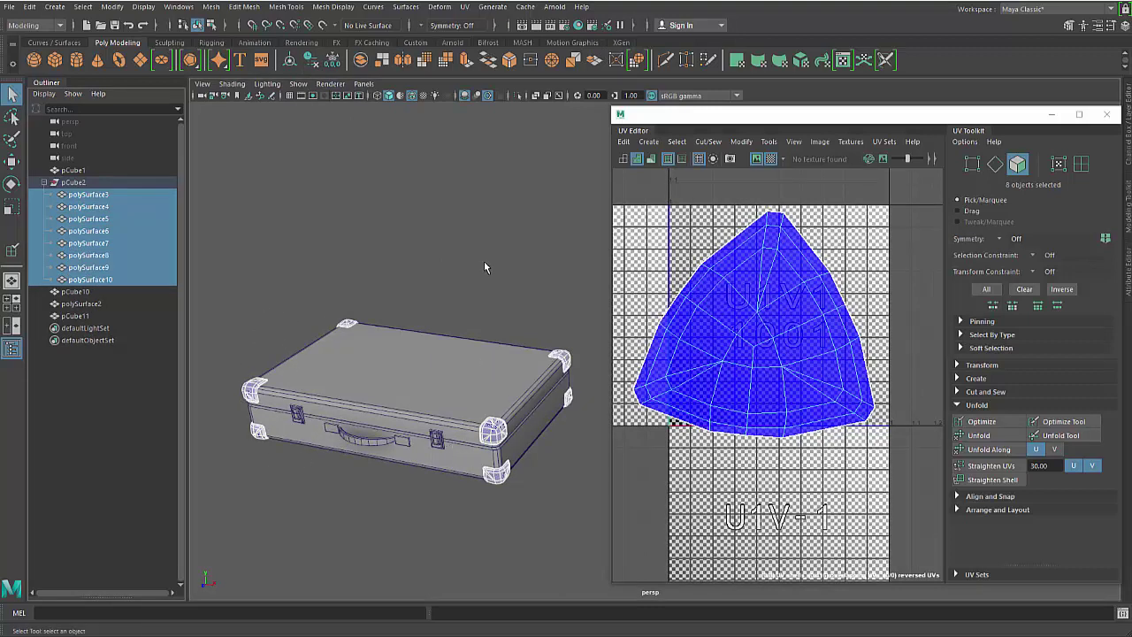
Combine the eight corner pieces into one mesh, delete its construction history and hide the checker map.
shift+right_drag(483, 260, 458, 483)
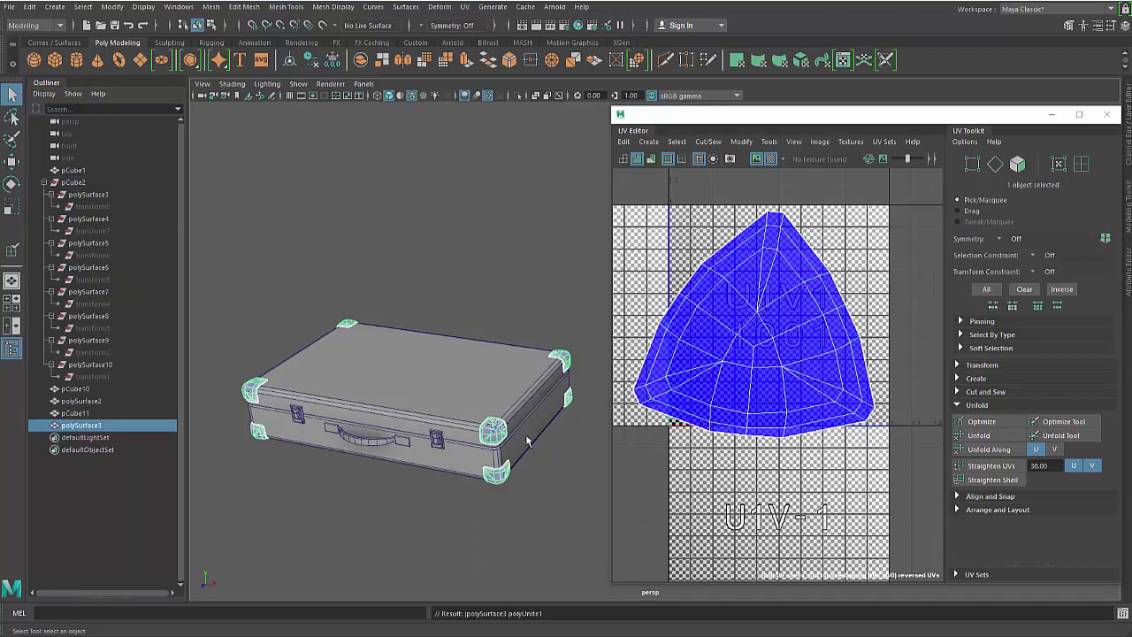
click(310, 58)
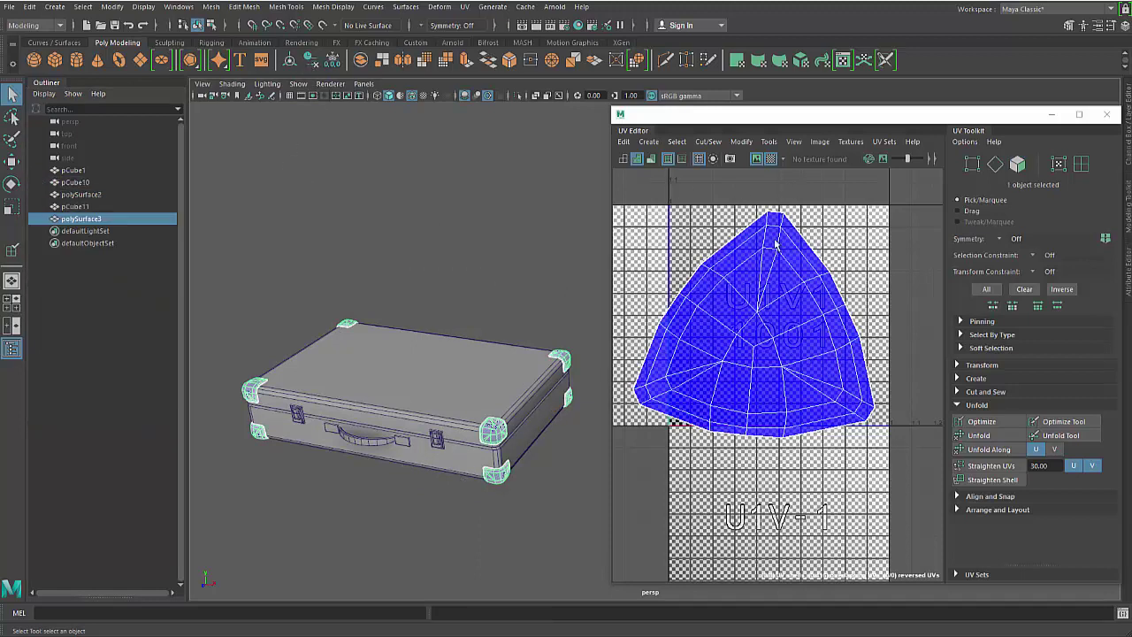
click(772, 160)
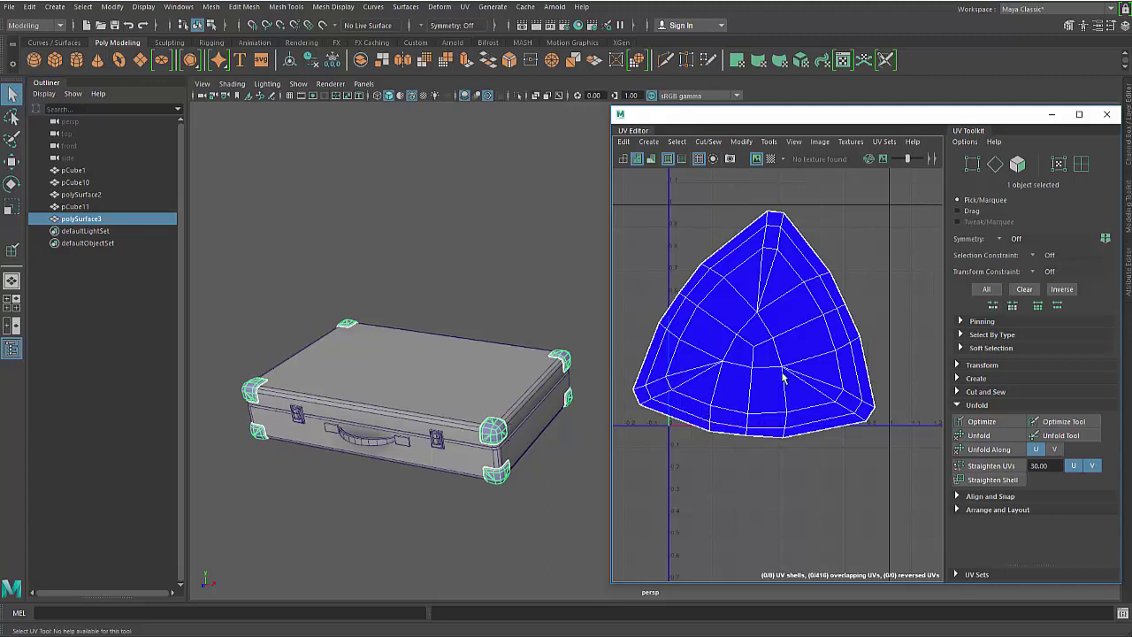
key(f)
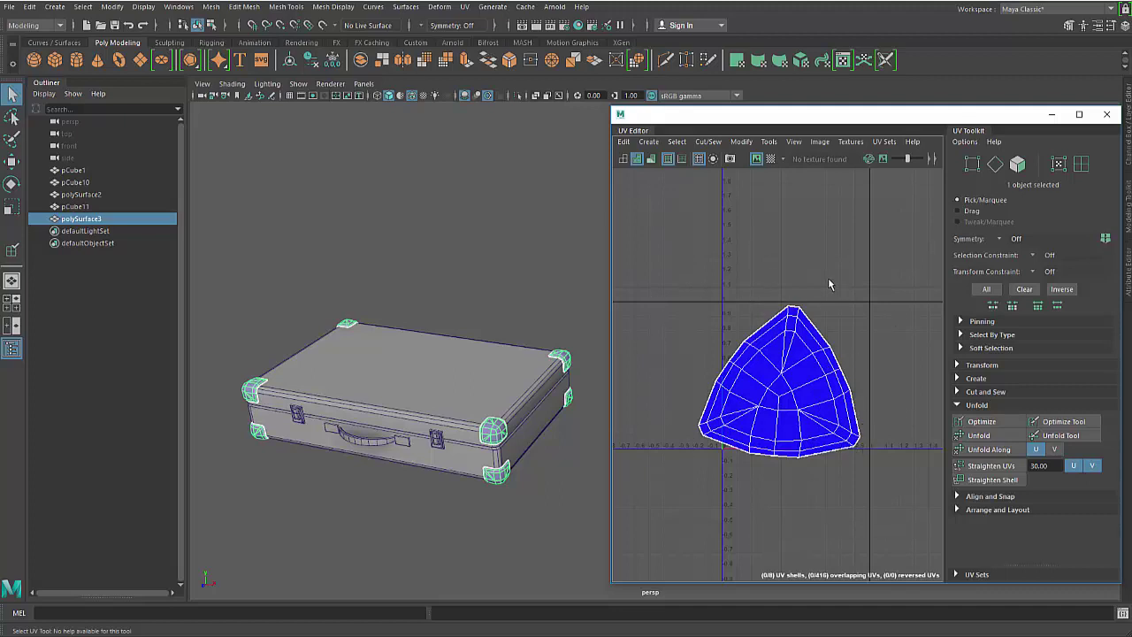
Show the checker map on the combined corners and the case body pCube1 and compare their checker sizes.
mouse_move(823, 379)
right_down()
mouse_move(814, 336)
mouse_move(794, 363)
right_up()
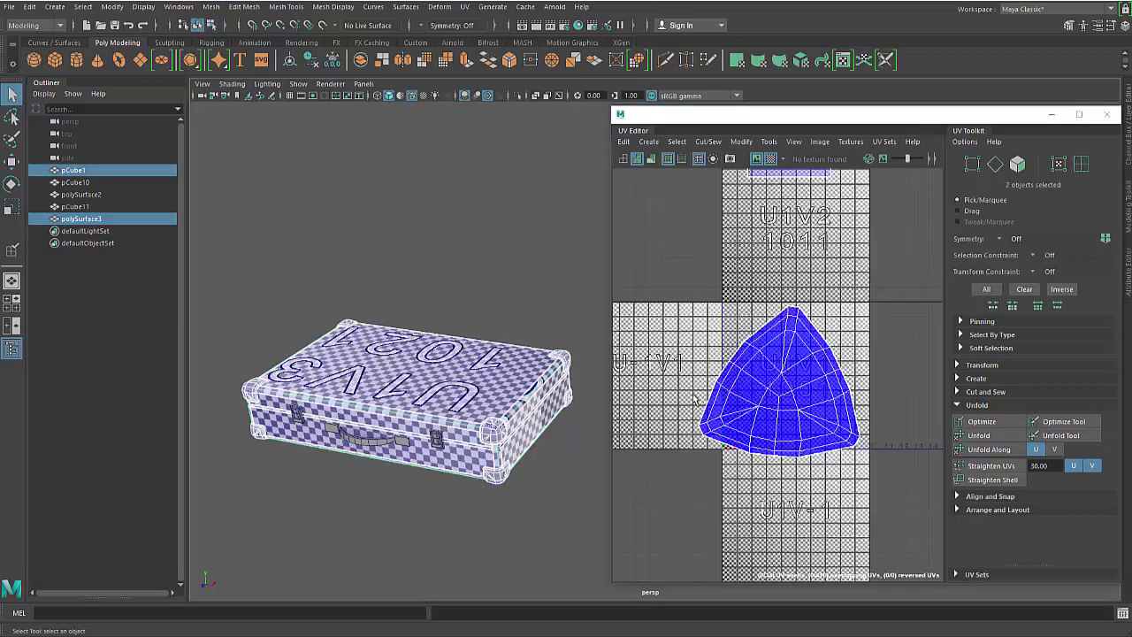
alt+right_drag(440, 384, 554, 437)
alt+drag(555, 437, 482, 427)
alt+right_drag(482, 427, 521, 433)
alt+drag(522, 433, 498, 415)
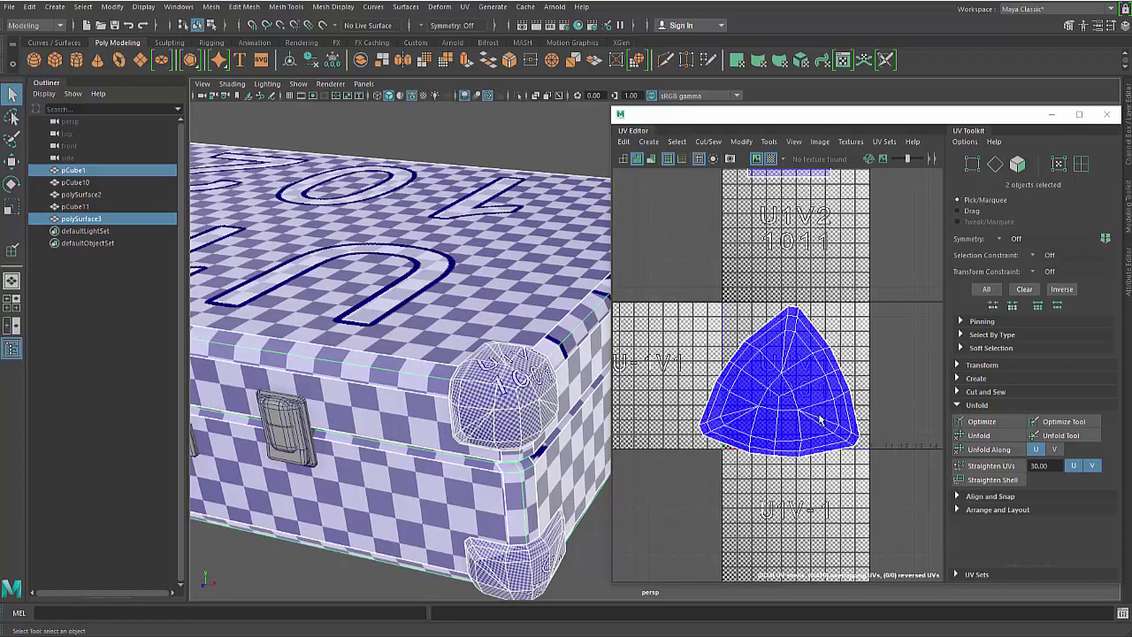
alt+middle_drag(784, 356, 768, 421)
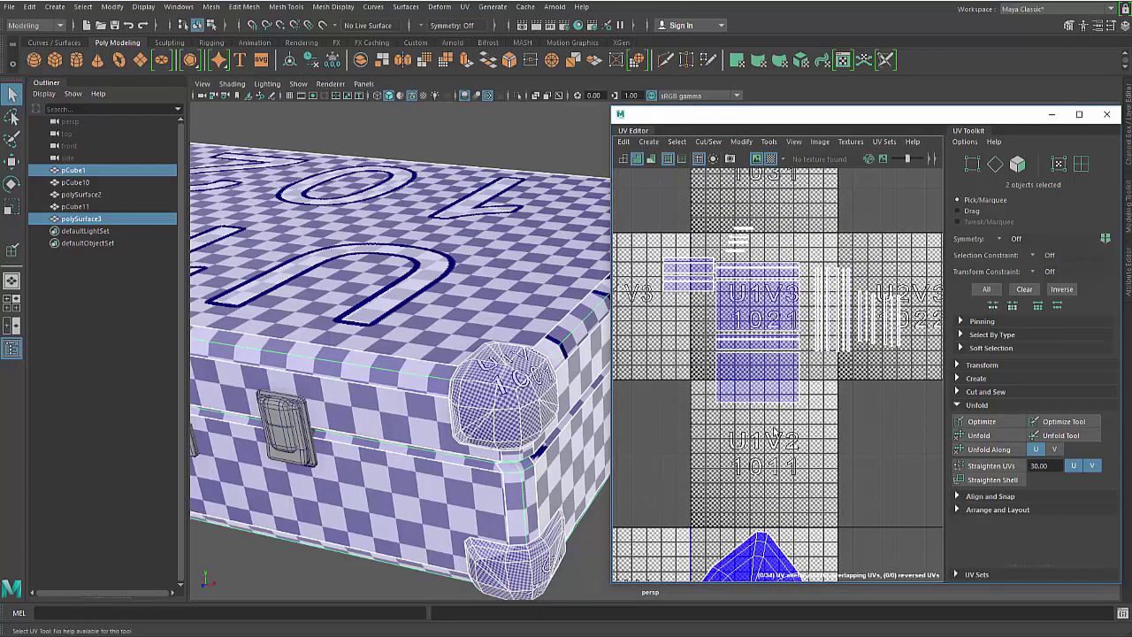
alt+right_drag(811, 456, 736, 369)
alt+middle_drag(761, 486, 753, 367)
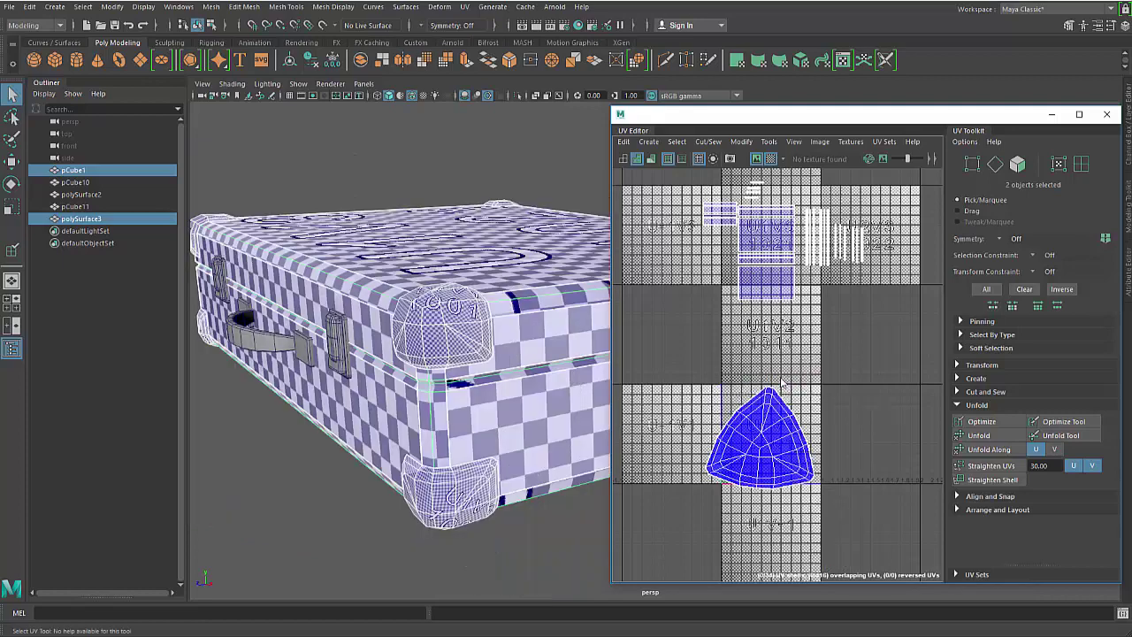
Scale down the eight stacked corner UV shells together until their checkers match the case body.
right_drag(781, 383, 752, 367)
drag(704, 367, 835, 506)
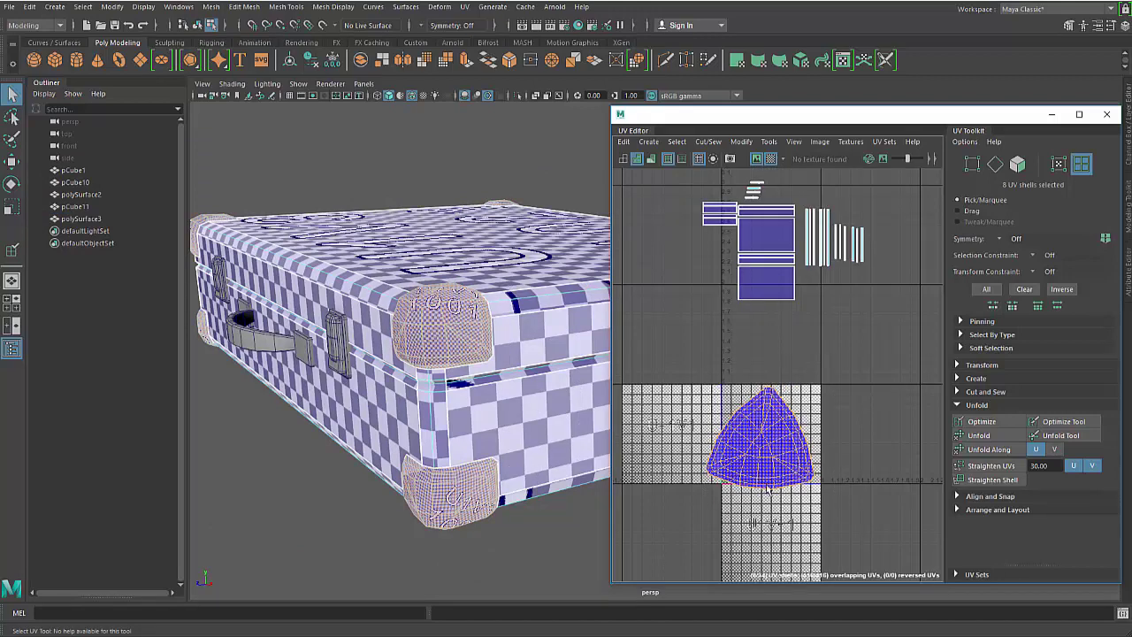
key(w)
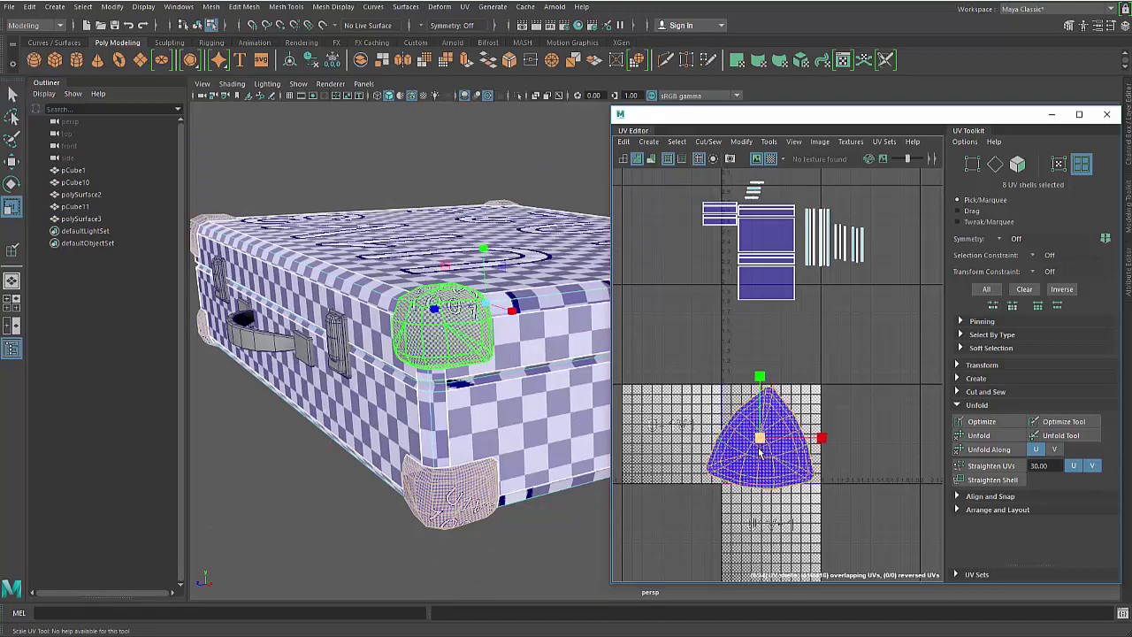
drag(760, 439, 703, 499)
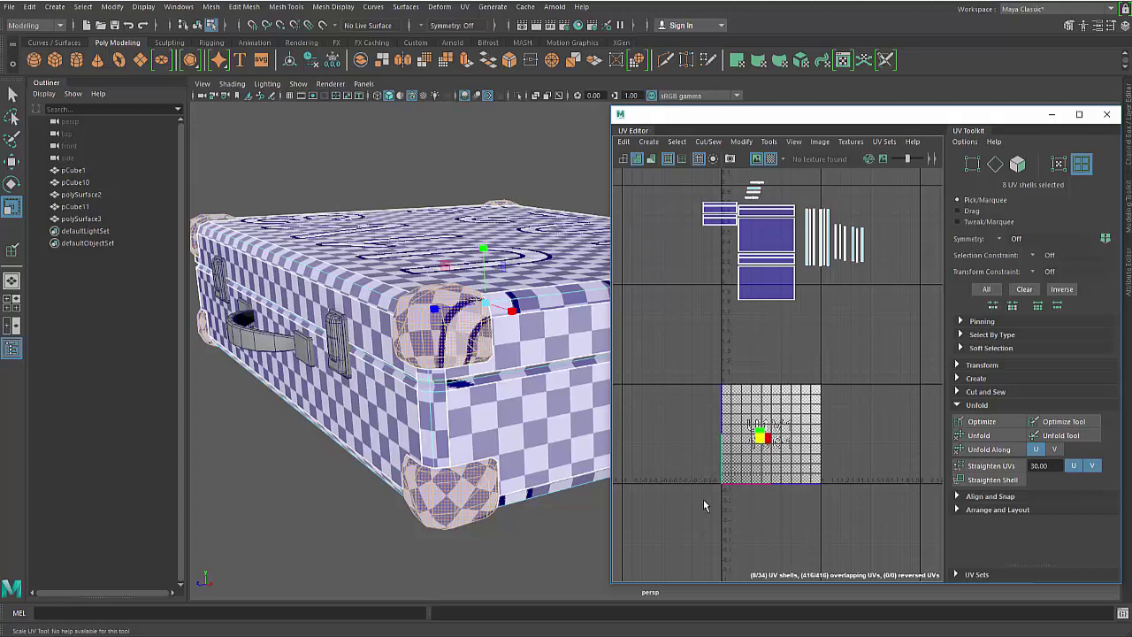
click(703, 498)
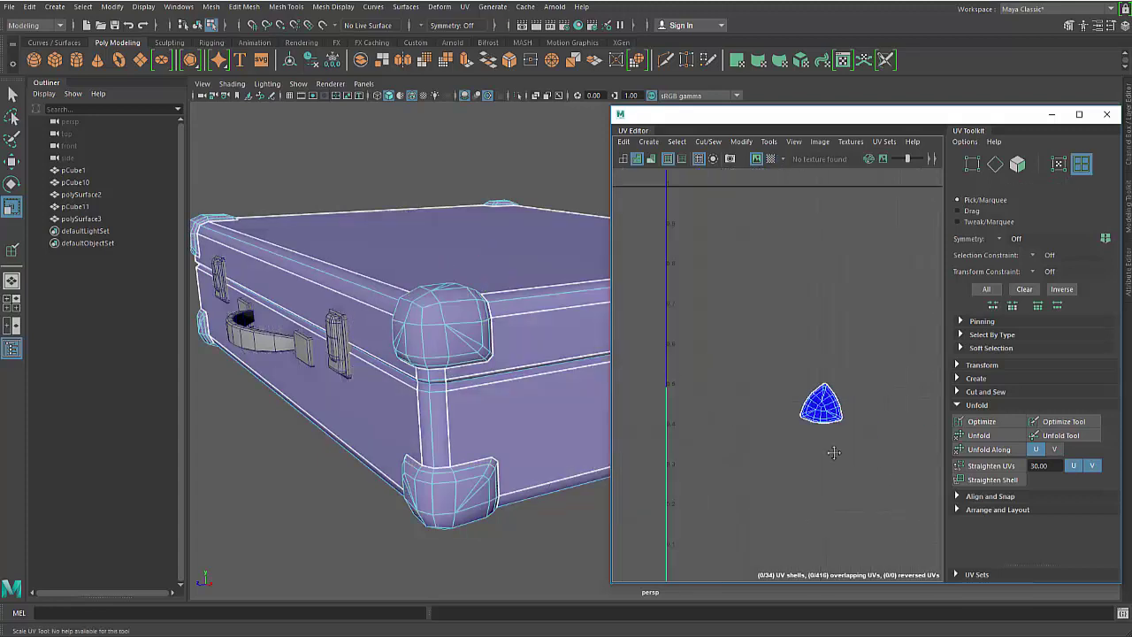
Move the stacked corner UV shells apart so that all eight lie side by side in a row.
right_click(817, 371)
right_drag(817, 372, 766, 352)
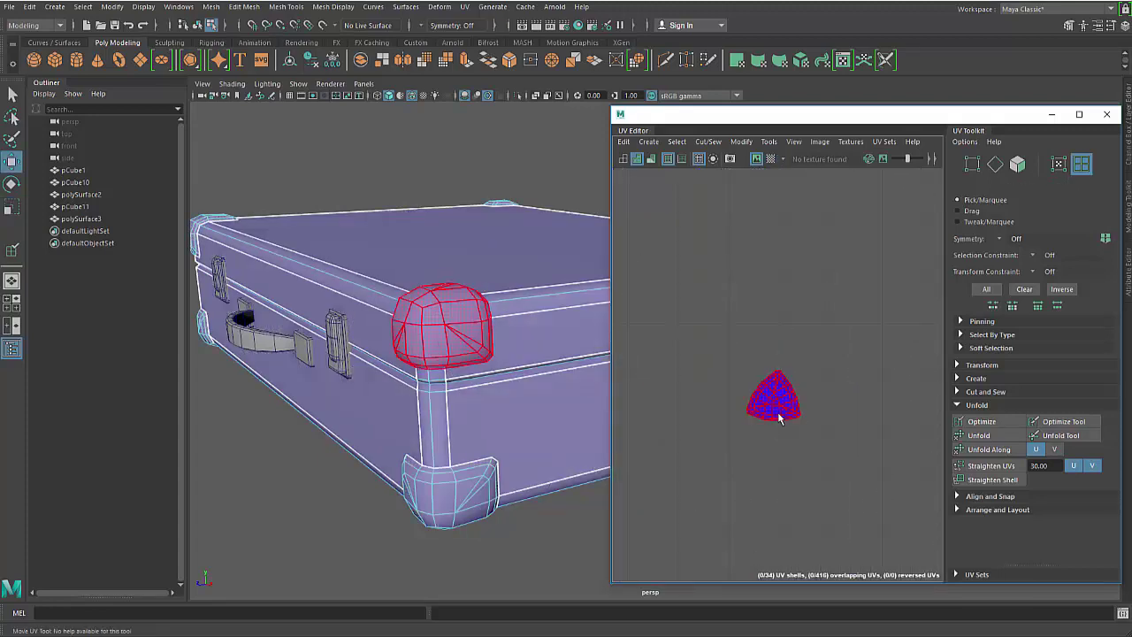
click(778, 412)
drag(832, 394, 890, 392)
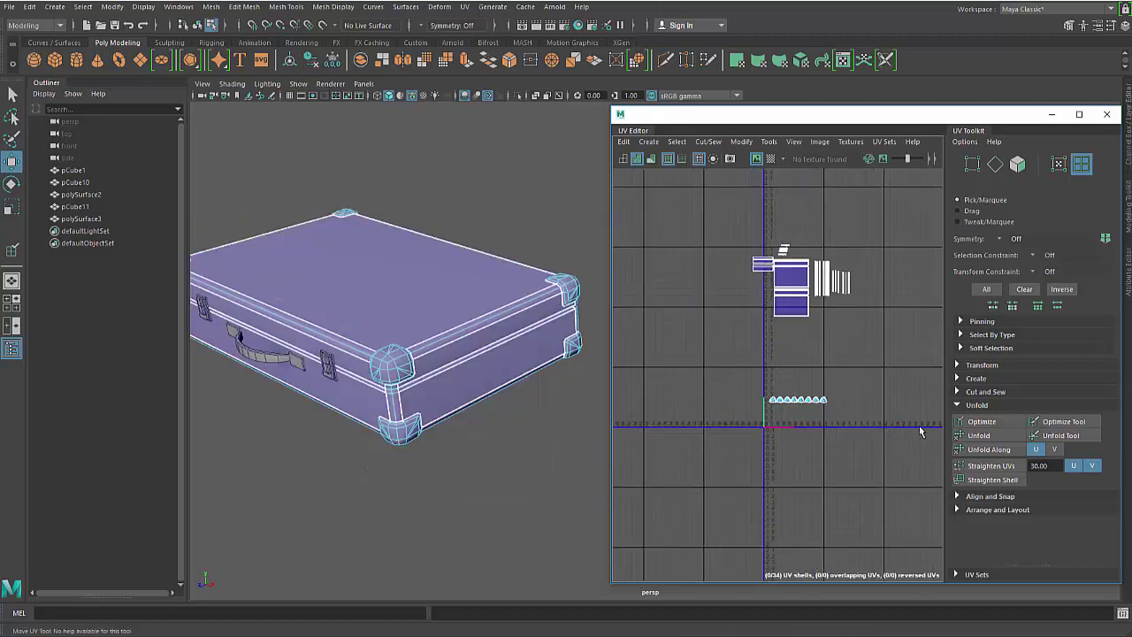
drag(762, 389, 709, 337)
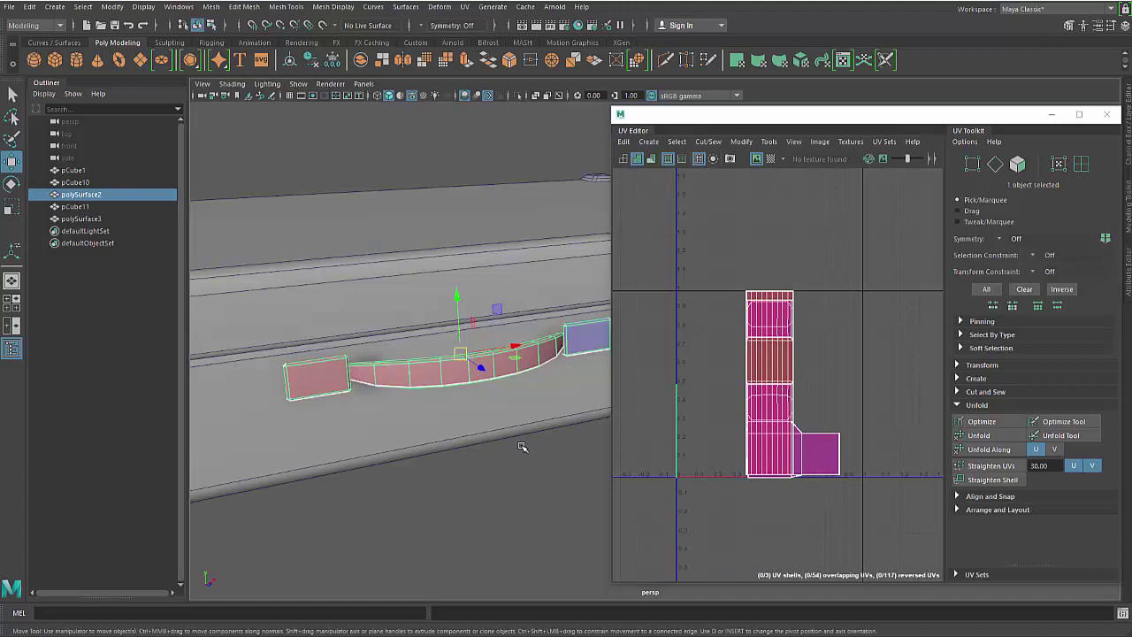
Apply an Automatic UV projection to the handle polySurface2.
click(648, 143)
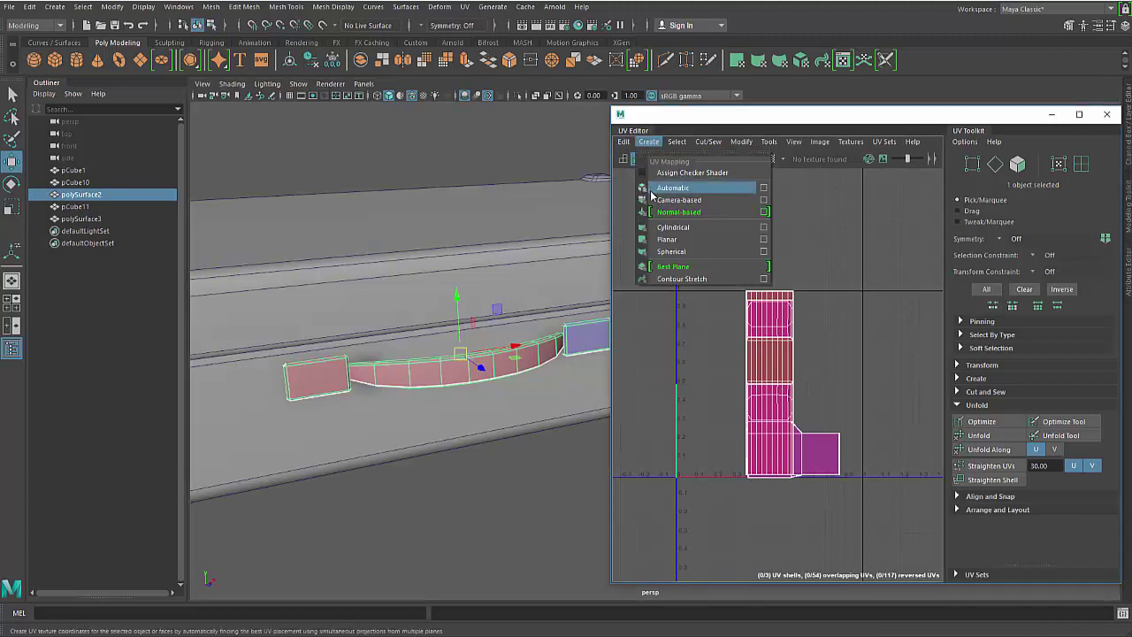
click(653, 192)
click(733, 335)
Select the upper front edge loop along the handle grip and Move and Sew its UVs.
alt+drag(541, 410, 475, 379)
right_drag(419, 369, 421, 311)
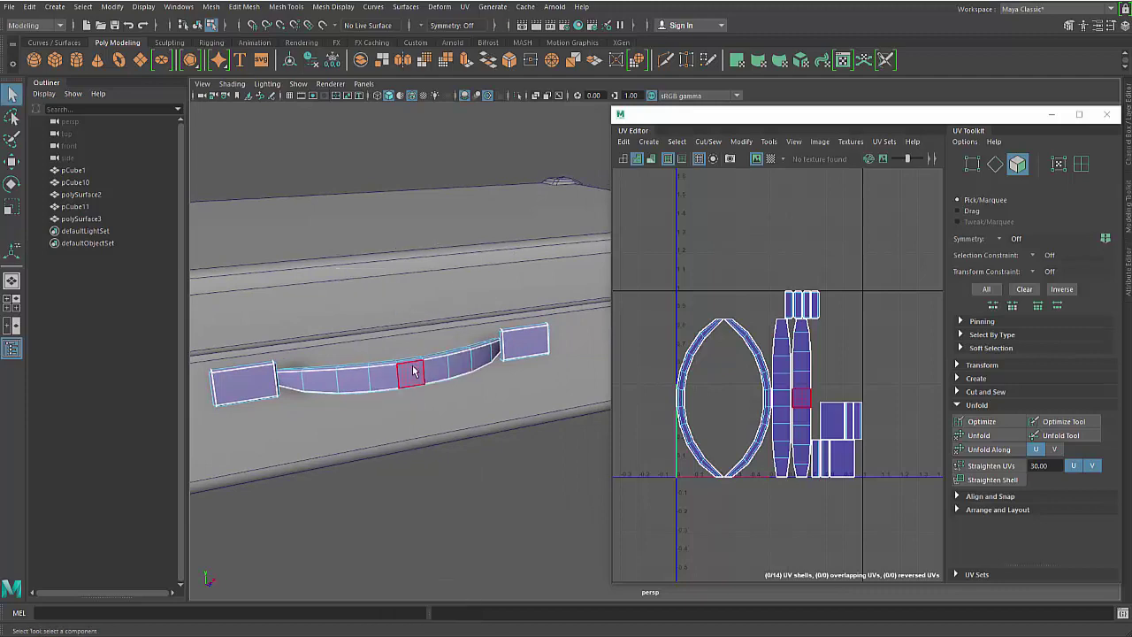
drag(490, 328, 386, 371)
click(741, 305)
right_drag(724, 389, 727, 358)
scroll(754, 353, up, 2)
alt+right_drag(387, 364, 429, 385)
alt+middle_drag(429, 385, 468, 379)
double_click(500, 359)
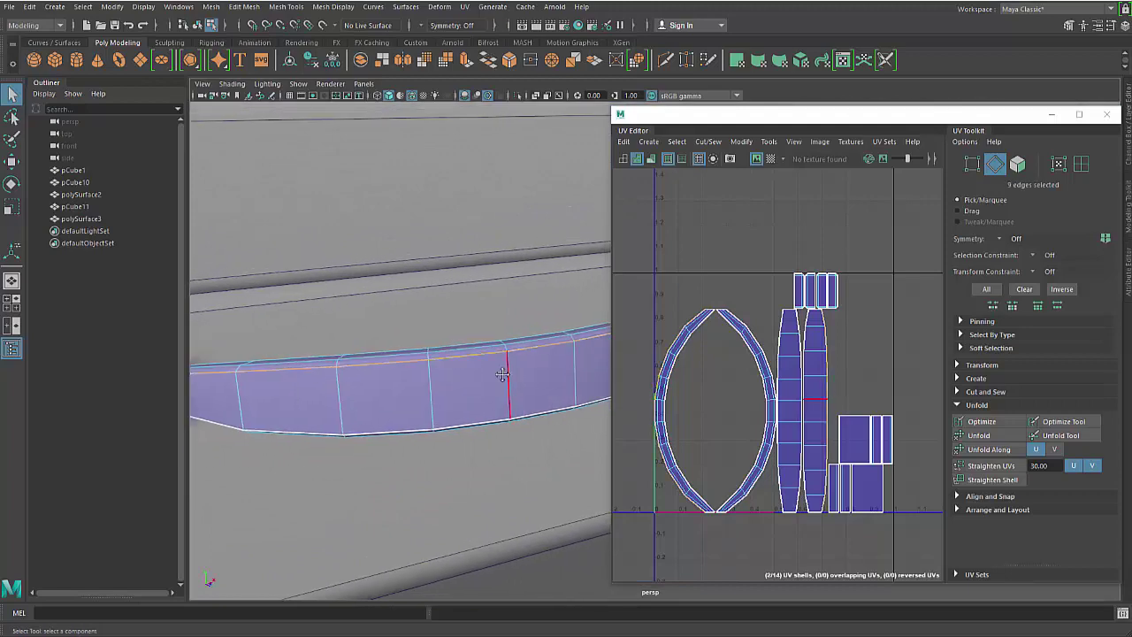
alt+drag(513, 379, 470, 359)
shift+right_drag(709, 359, 707, 343)
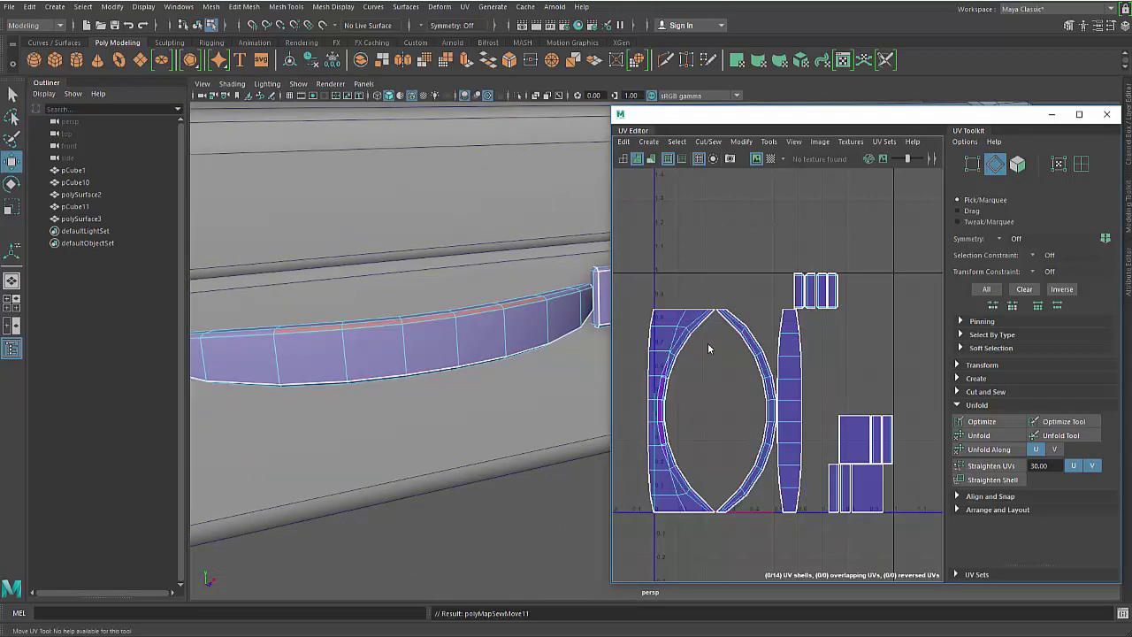
Select the lower front edge loop along the handle grip and Move and Sew its UVs.
alt+drag(473, 387, 487, 155)
double_click(486, 145)
shift+right_drag(794, 306, 796, 283)
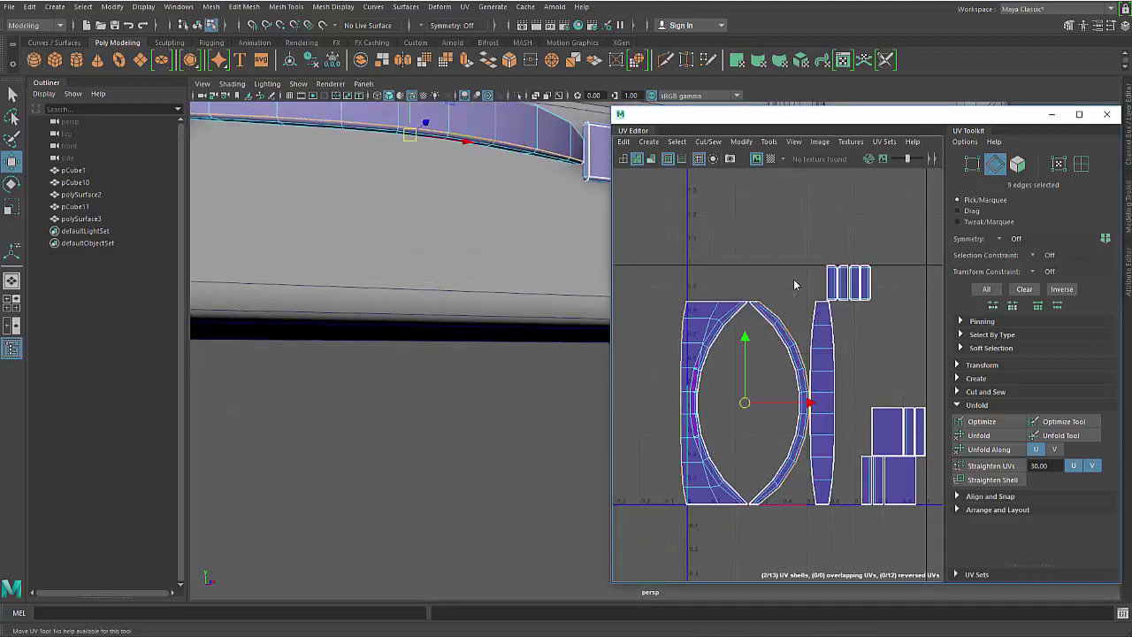
alt+drag(440, 291, 468, 333)
alt+middle_drag(468, 333, 487, 371)
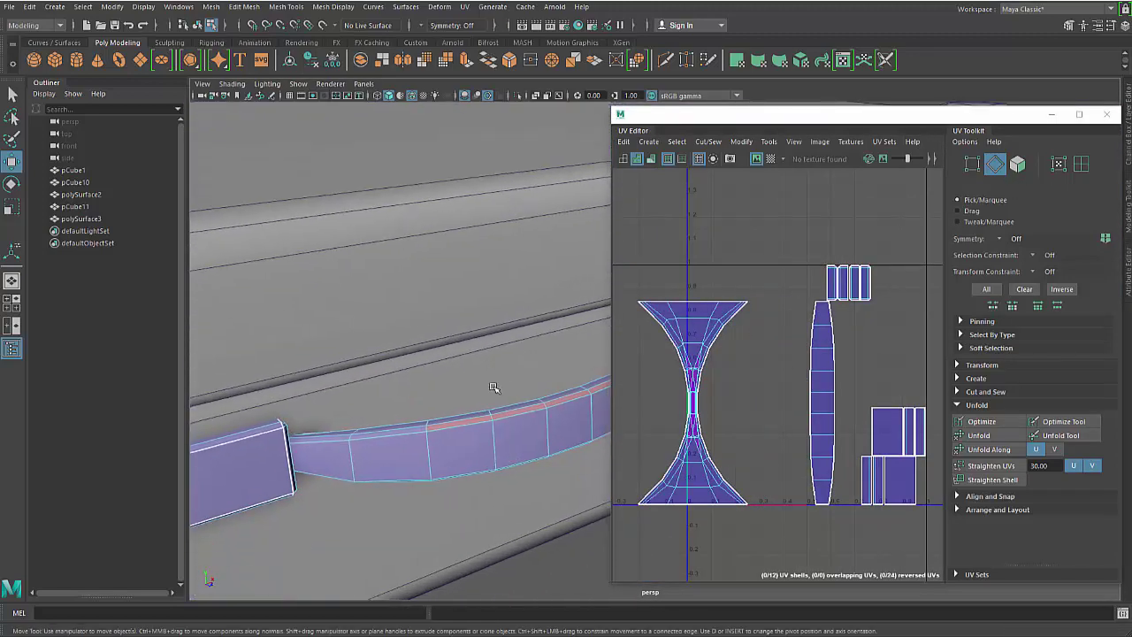
Select the hourglass-shaped grip UV shell and run Optimize on it to even out its distortion.
alt+middle_drag(517, 426, 493, 398)
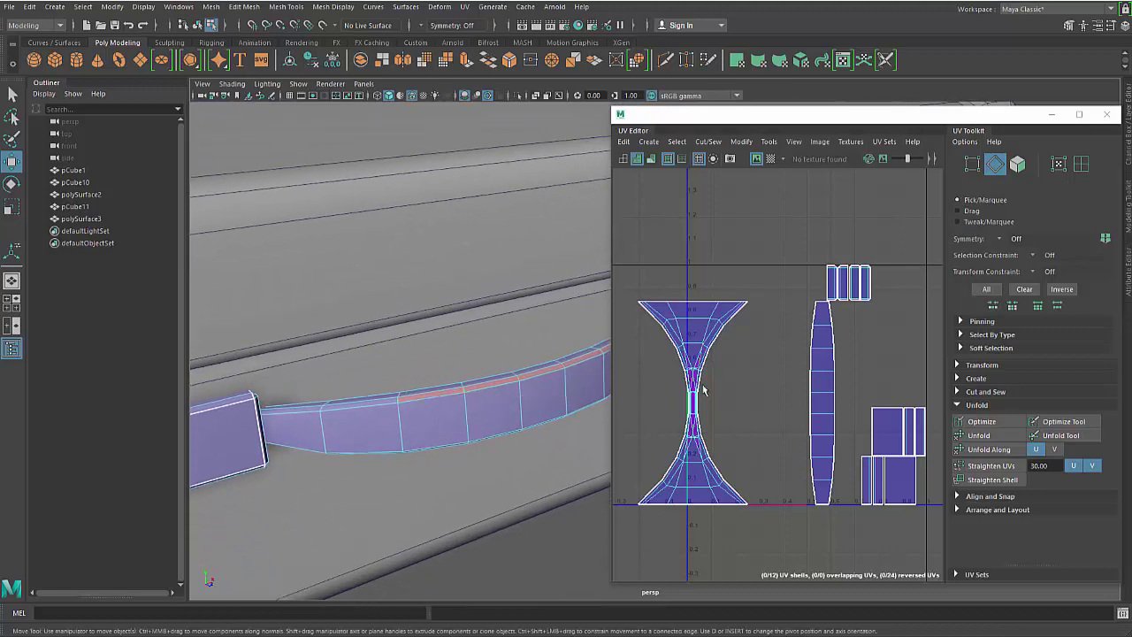
alt+middle_drag(679, 415, 695, 397)
right_drag(701, 328, 683, 314)
key(w)
click(697, 317)
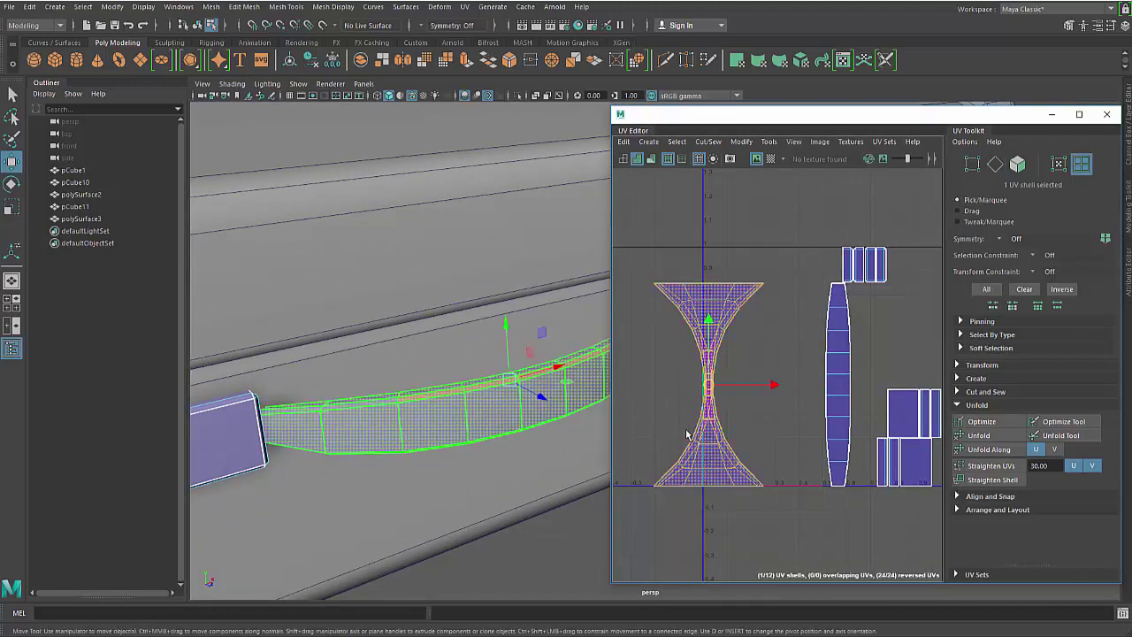
click(987, 422)
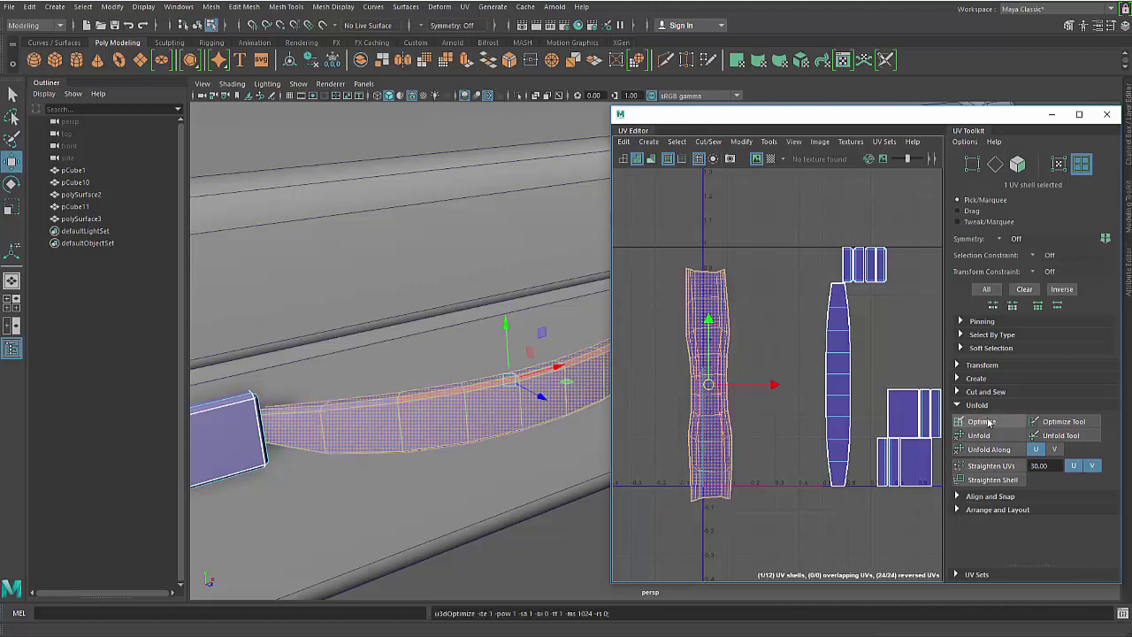
click(785, 328)
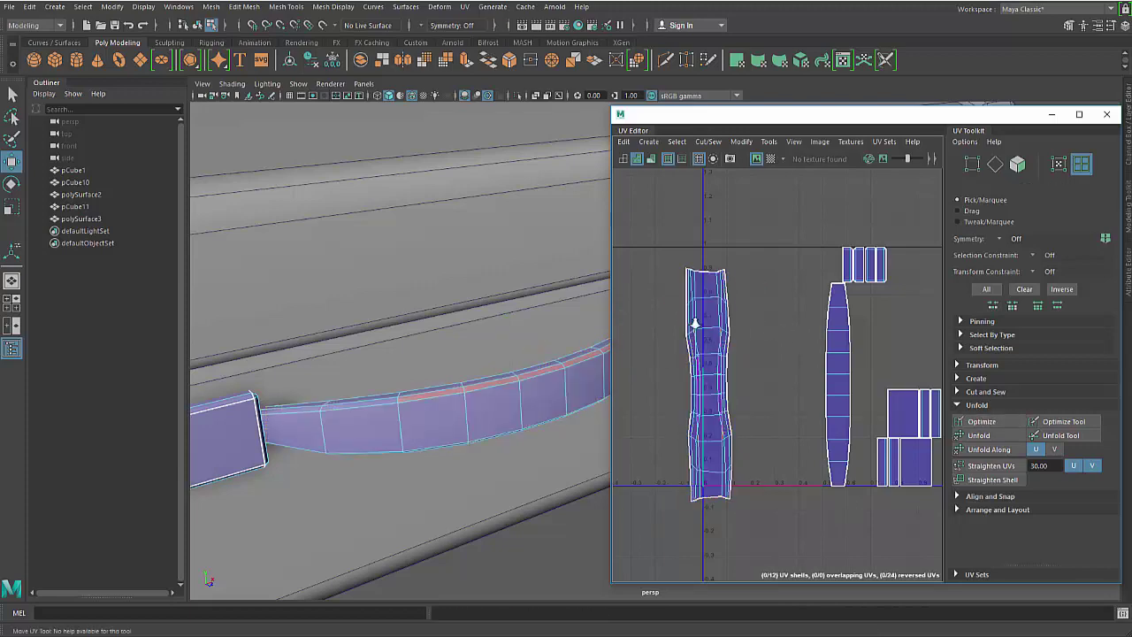
Run Optimize repeatedly on the grip UV shell until its outline is smooth and its spacing even.
scroll(697, 317, up, 2)
alt+middle_drag(737, 383, 747, 357)
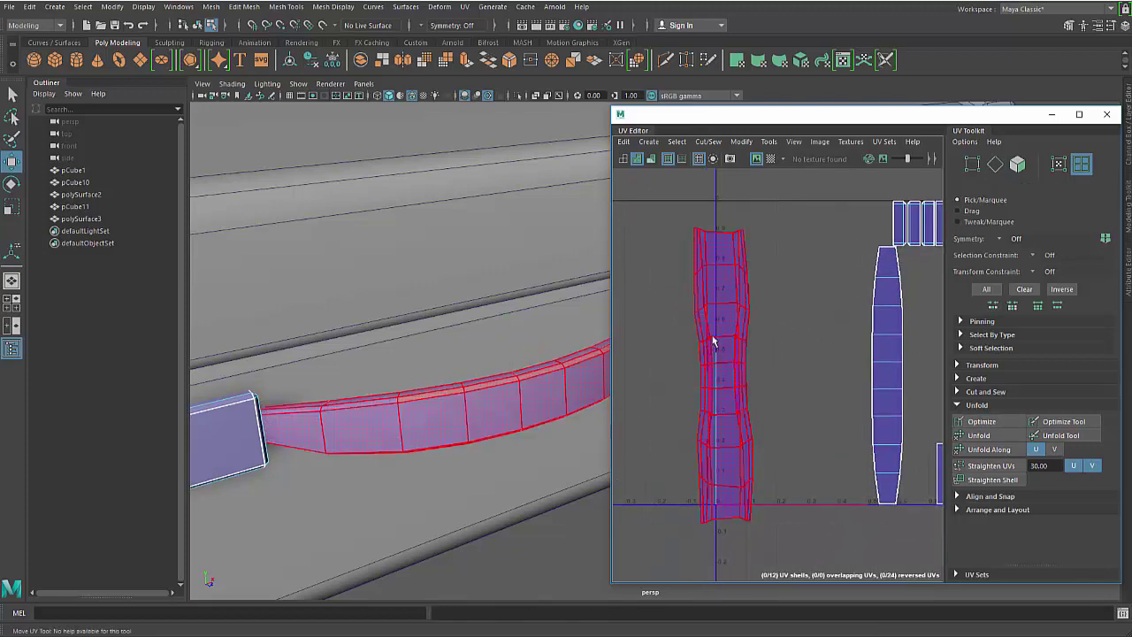
click(722, 384)
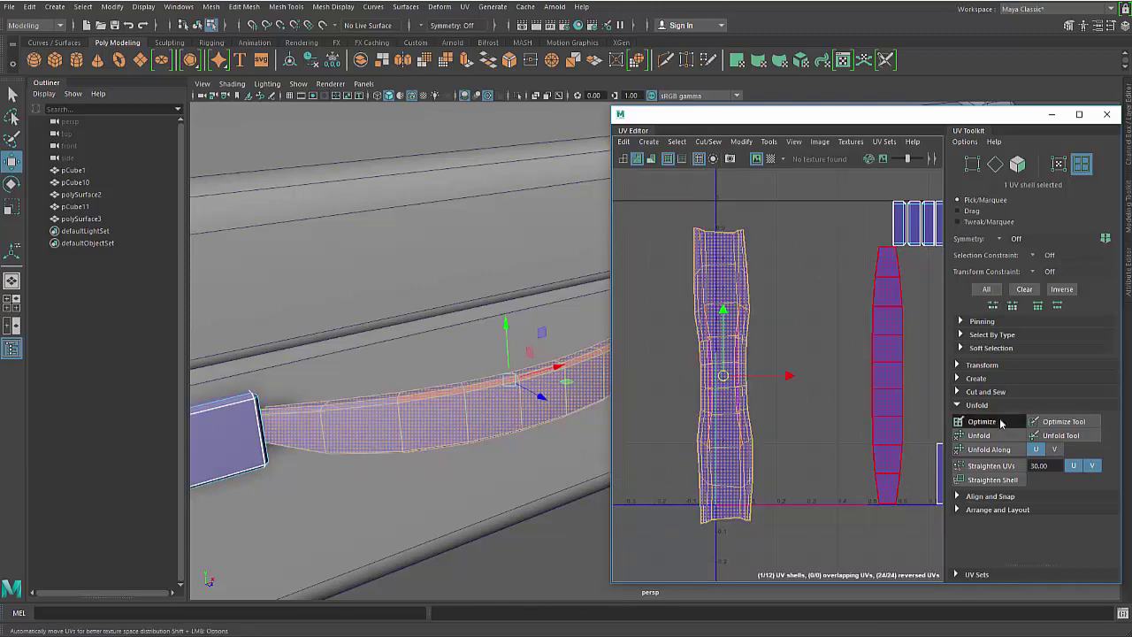
click(999, 422)
click(999, 422)
click(1000, 422)
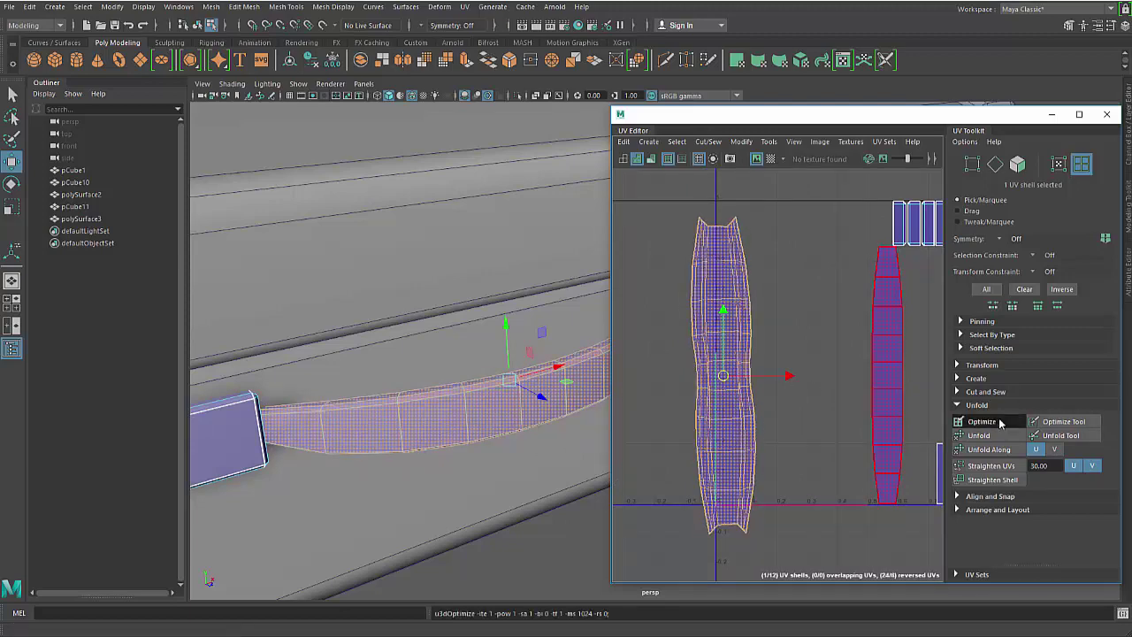
click(999, 422)
click(999, 422)
click(999, 422)
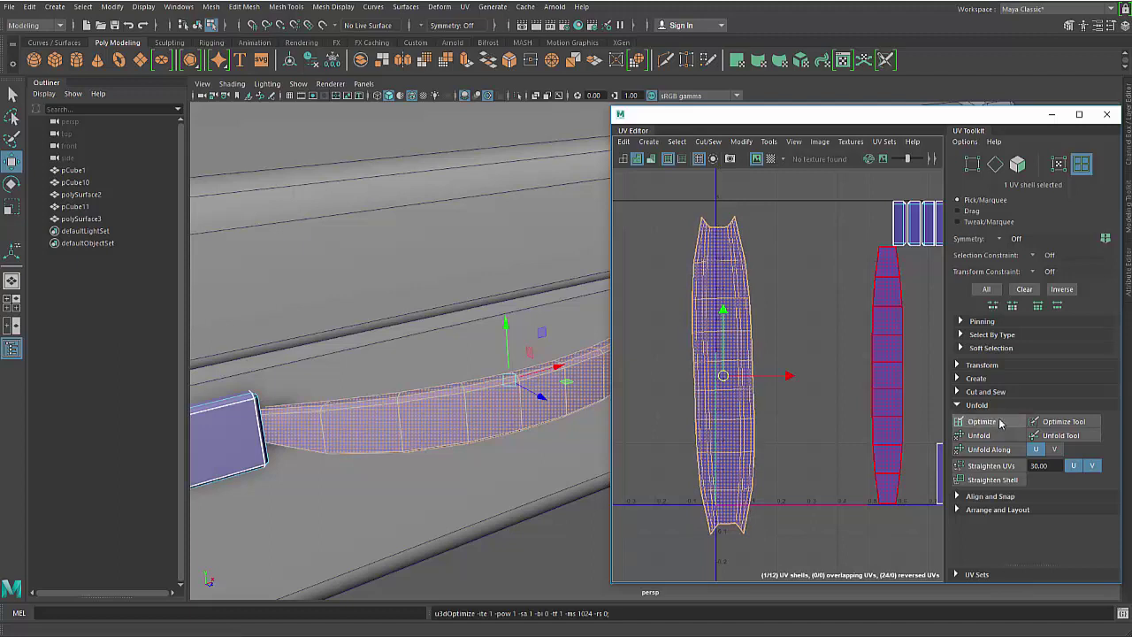
click(1000, 422)
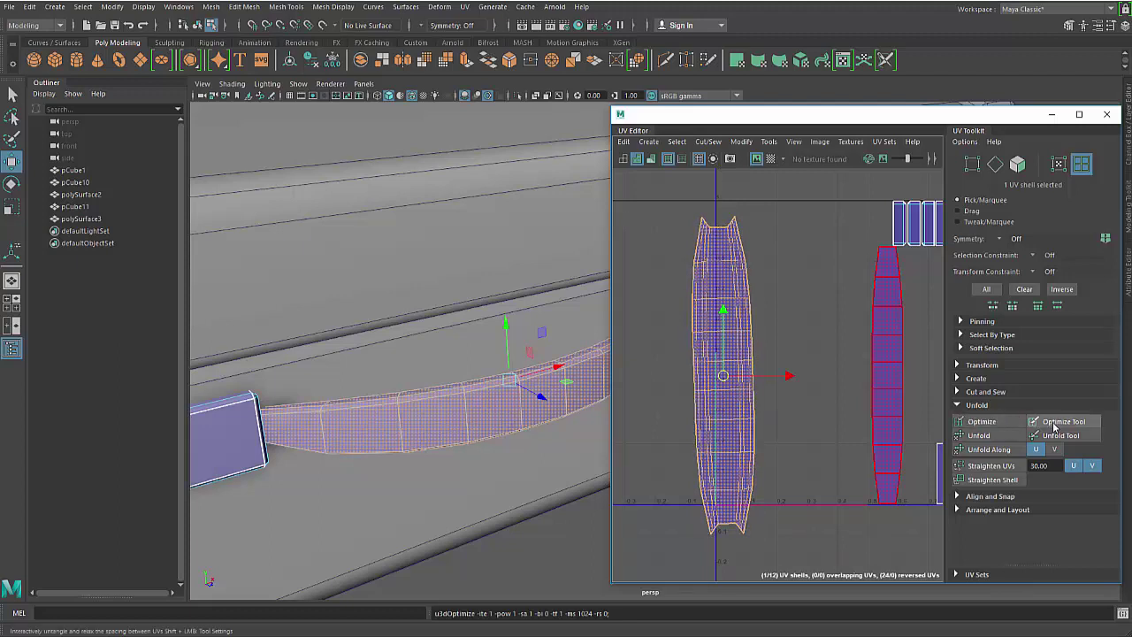
click(1059, 426)
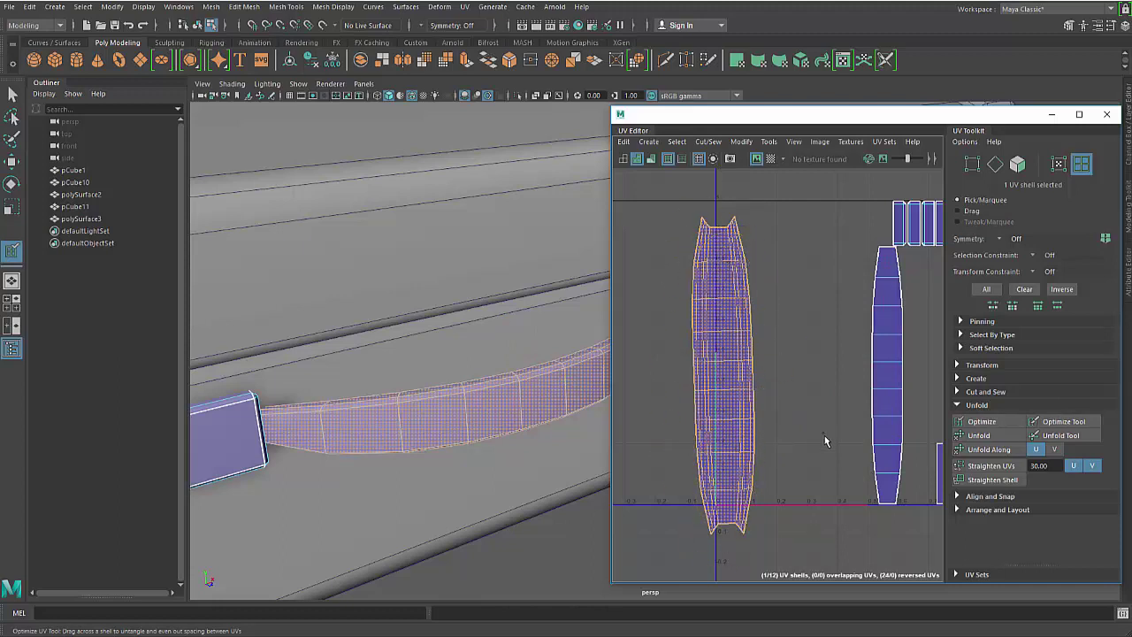
key(q)
click(801, 386)
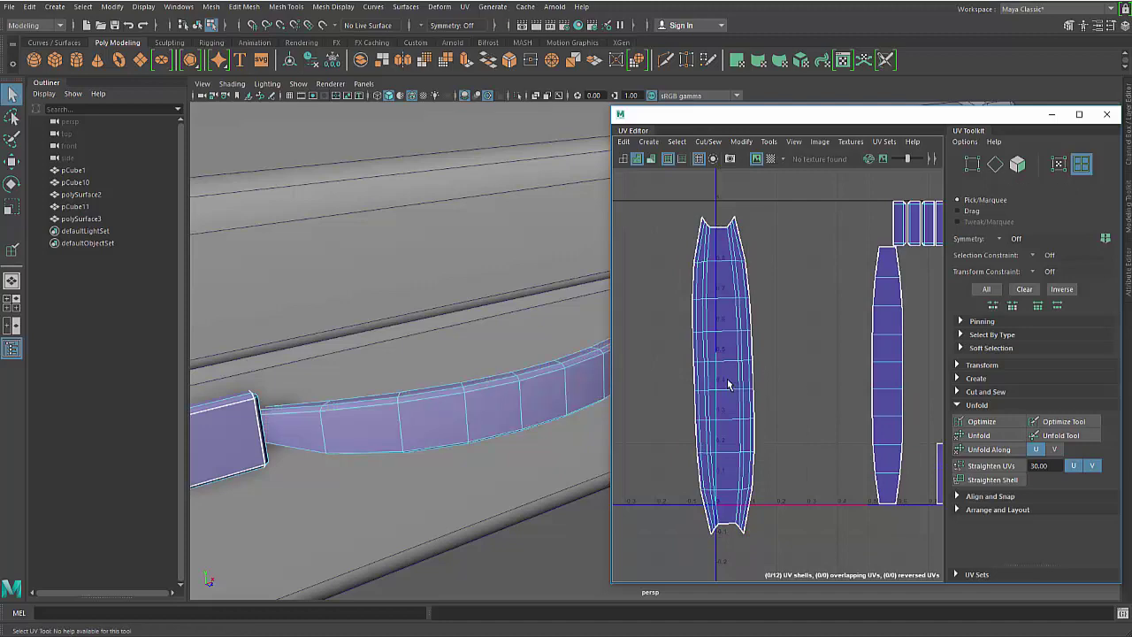
Check the handle grip with the checker map for stretching, and turn the map off again.
click(770, 158)
mouse_move(477, 451)
alt+mouse_down()
mouse_move(497, 446)
mouse_move(452, 434)
mouse_move(475, 460)
mouse_move(497, 448)
alt+mouse_up()
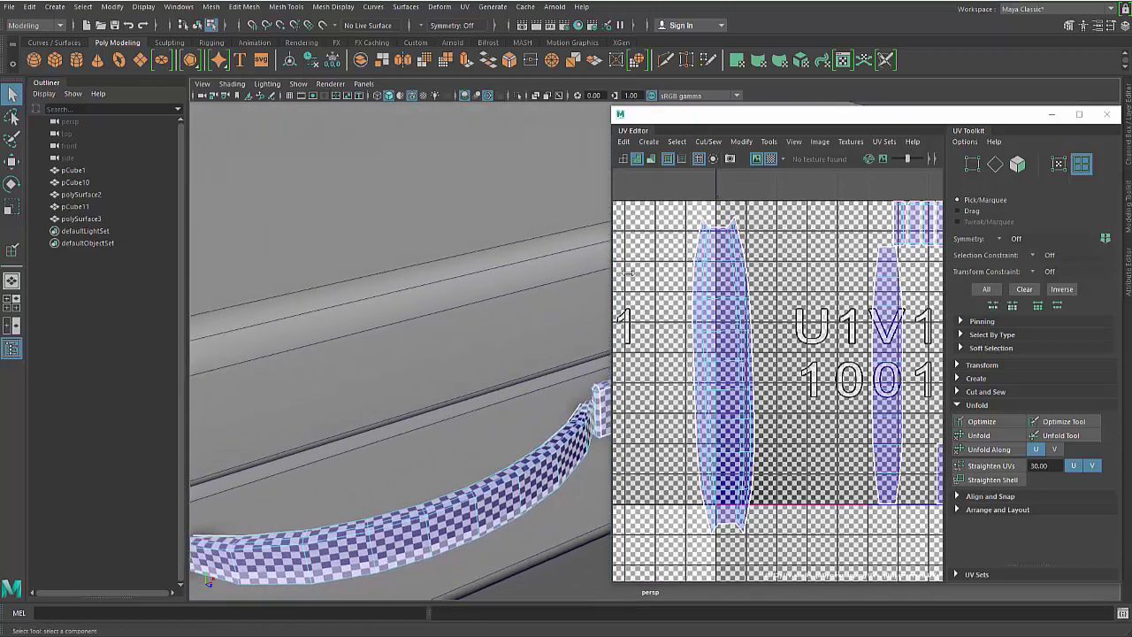
click(773, 160)
Select the narrow strip UV shell of the handle and move it beside the large grip shell.
right_drag(841, 363, 845, 384)
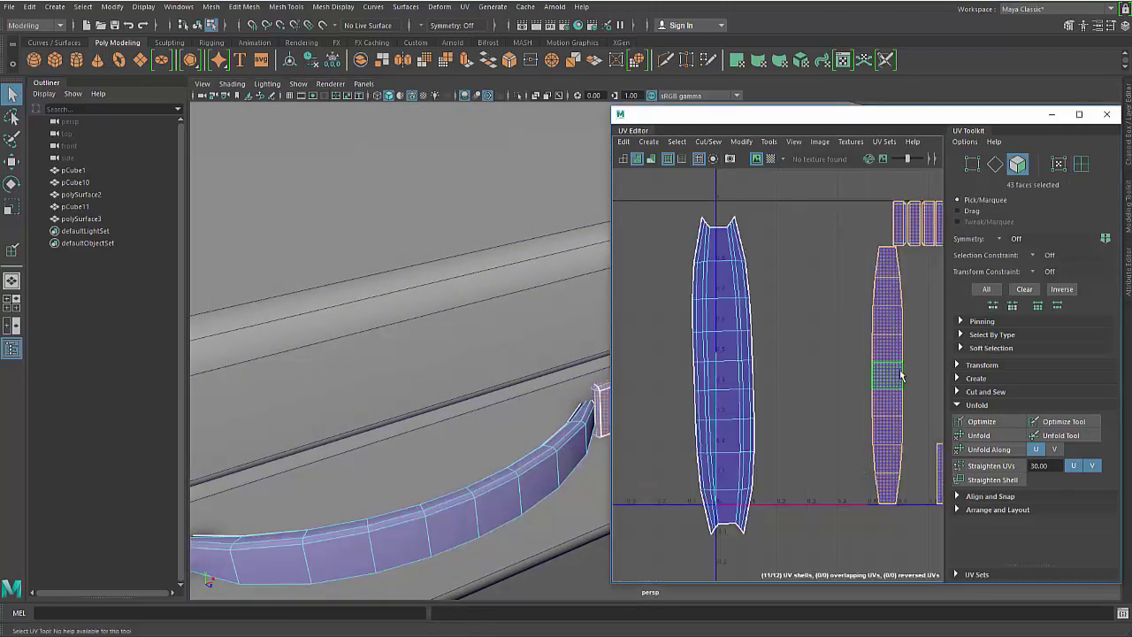
double_click(894, 377)
key(w)
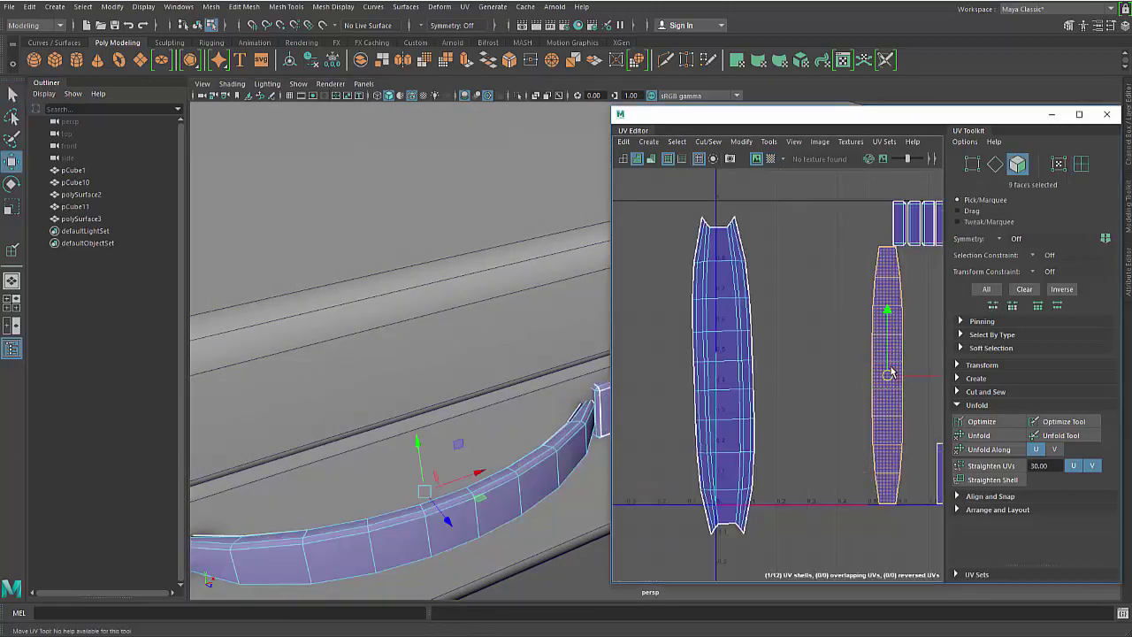
drag(890, 373, 782, 378)
Examine the inner and outer faces of the handle grip, checking them with the checker map and turning it off again.
alt+drag(453, 433, 447, 429)
alt+middle_drag(447, 430, 480, 397)
mouse_move(480, 398)
alt+mouse_down()
mouse_move(496, 395)
mouse_move(481, 449)
mouse_move(457, 405)
mouse_move(484, 398)
alt+mouse_up()
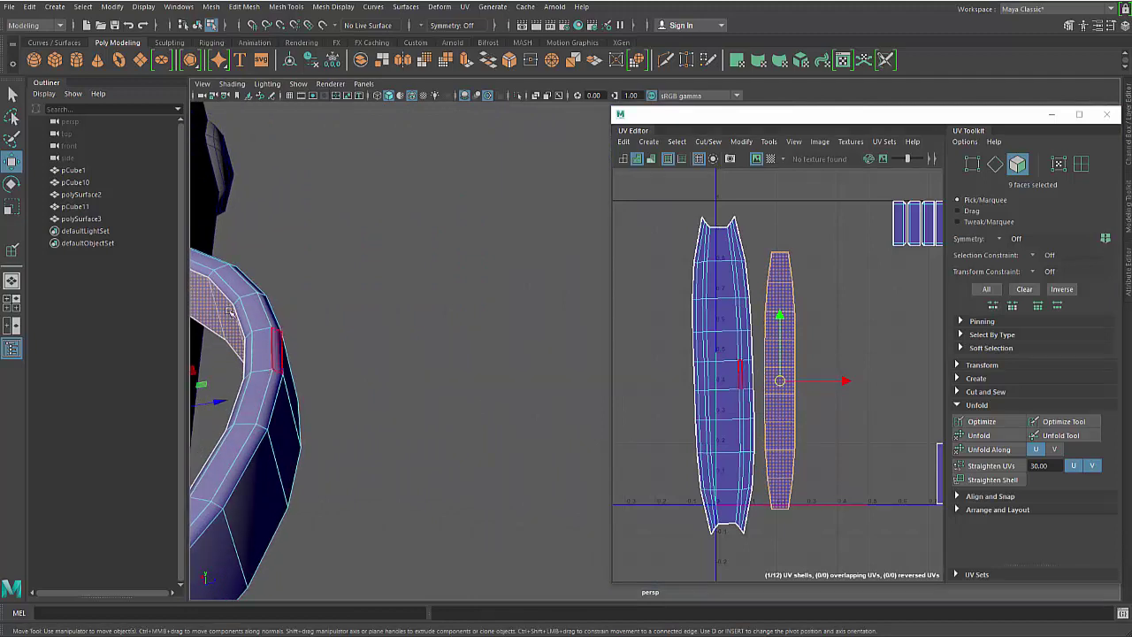
alt+drag(230, 312, 447, 320)
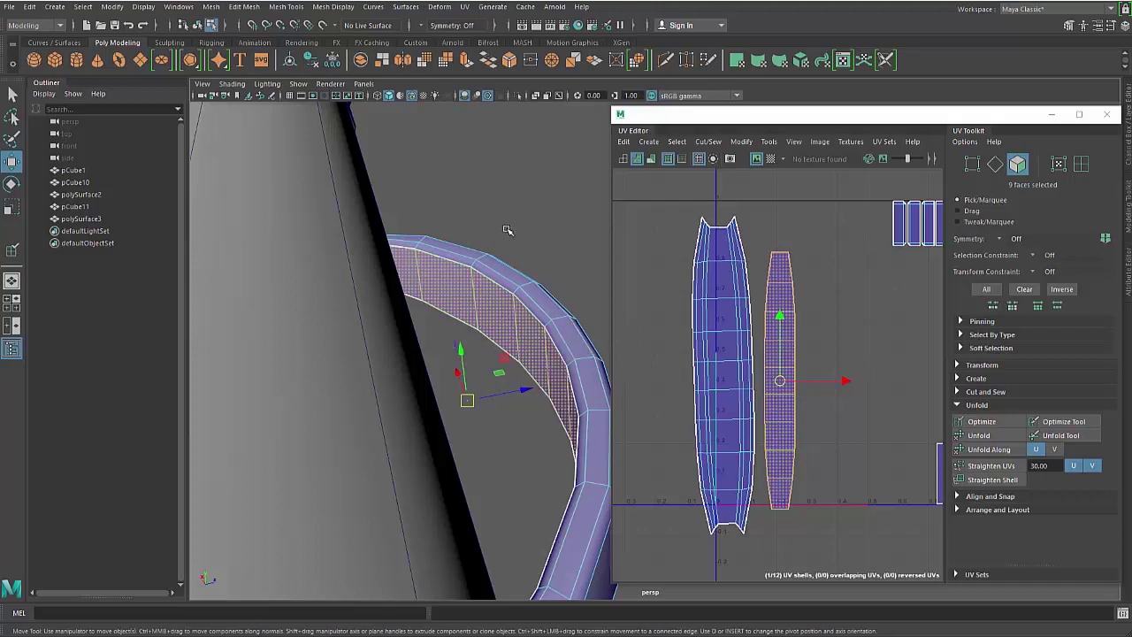
click(530, 331)
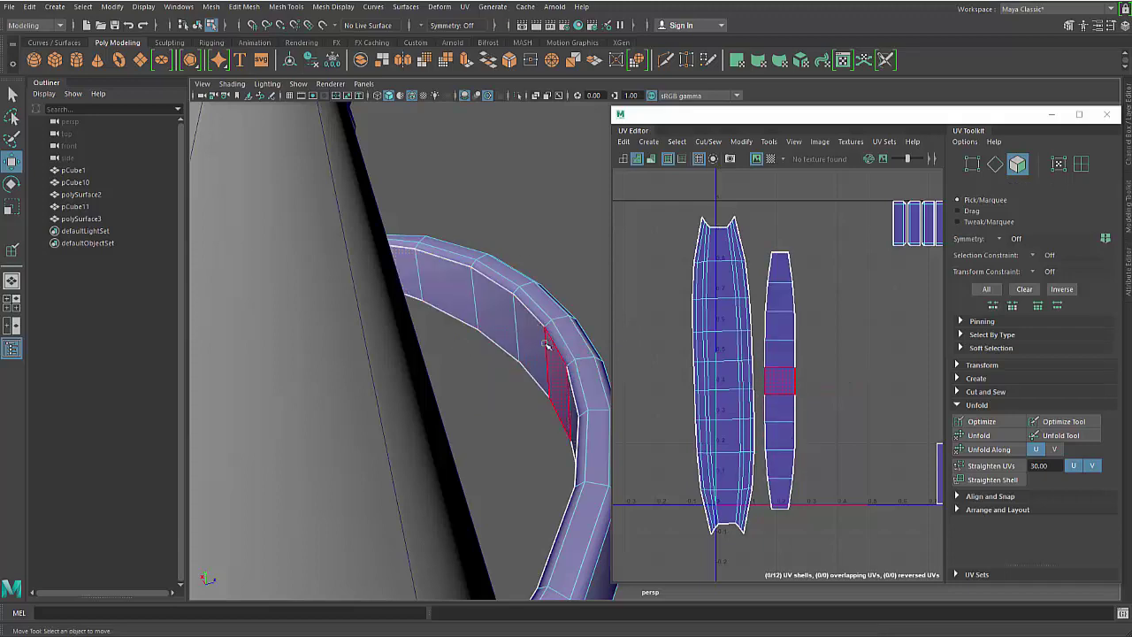
alt+drag(556, 372, 389, 313)
alt+middle_drag(389, 313, 412, 309)
alt+right_drag(412, 309, 353, 296)
alt+drag(354, 296, 398, 354)
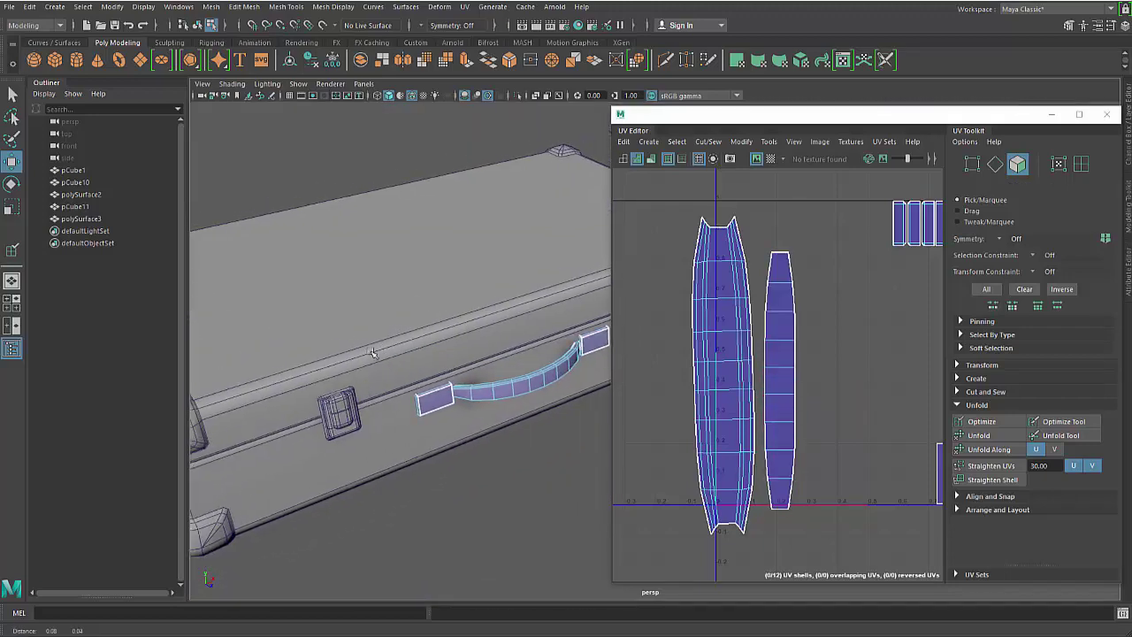
alt+right_drag(402, 358, 482, 394)
alt+drag(442, 425, 403, 407)
alt+right_drag(402, 406, 441, 437)
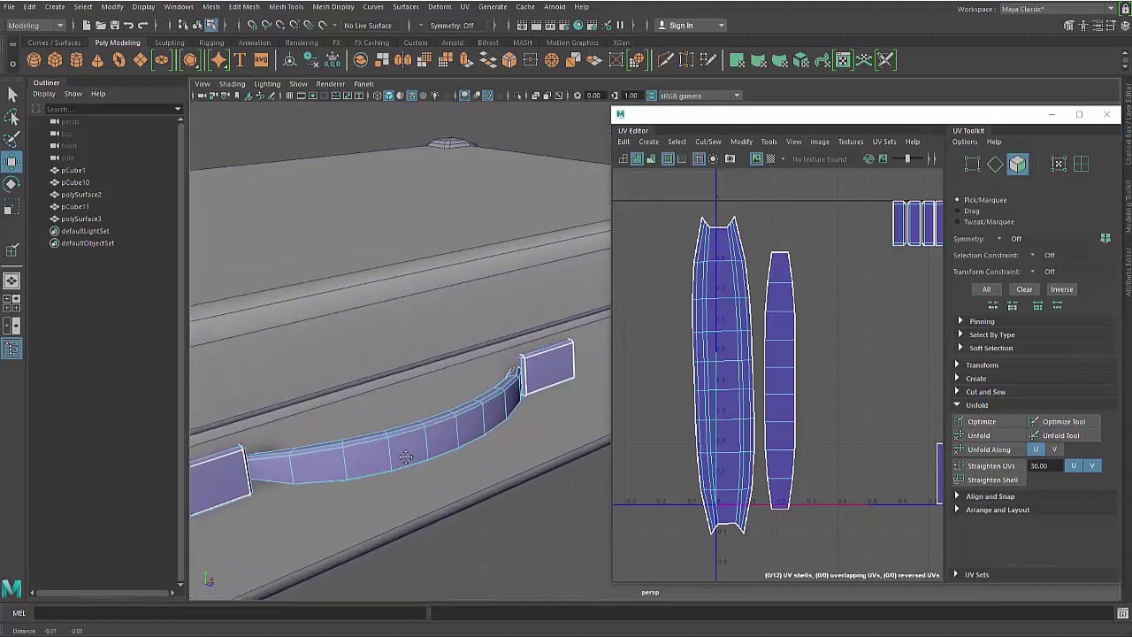
alt+middle_drag(323, 517, 413, 454)
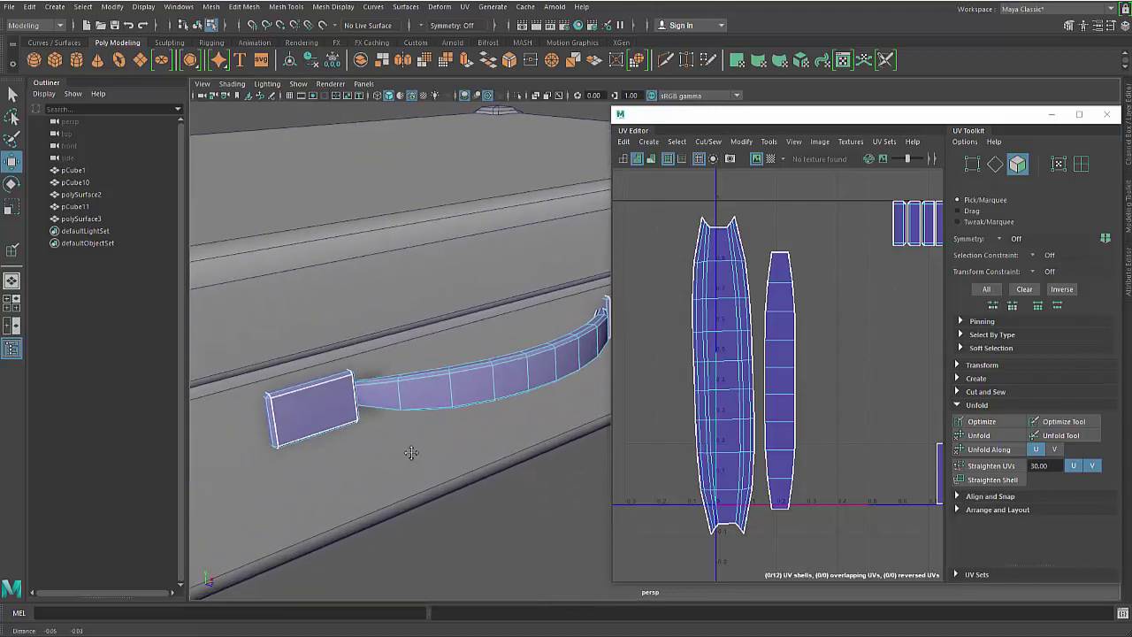
click(770, 158)
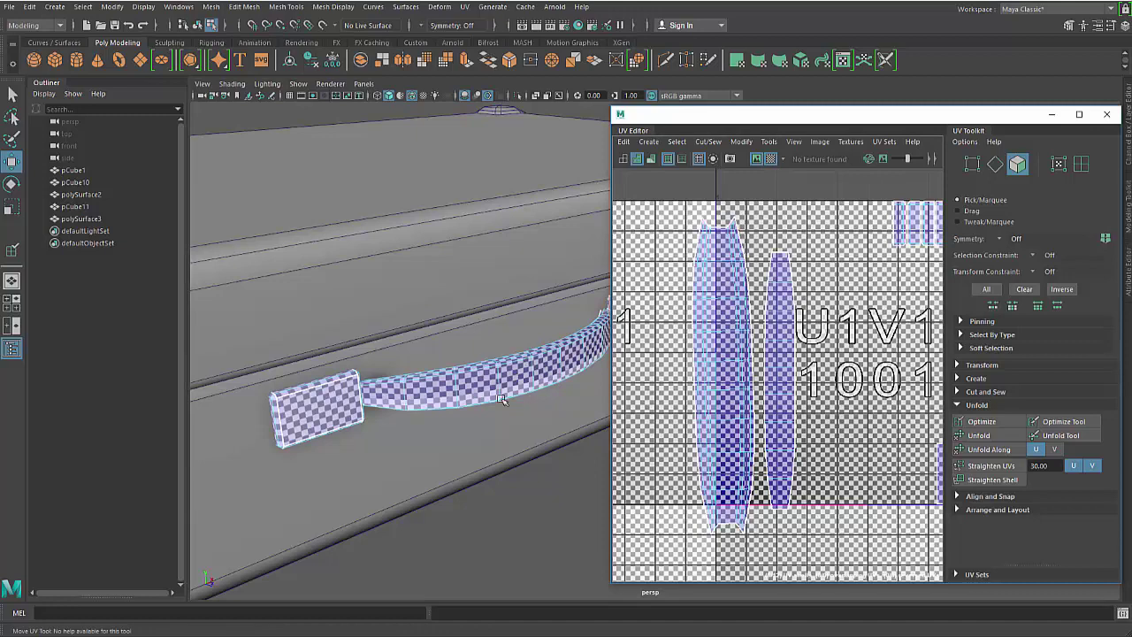
click(770, 159)
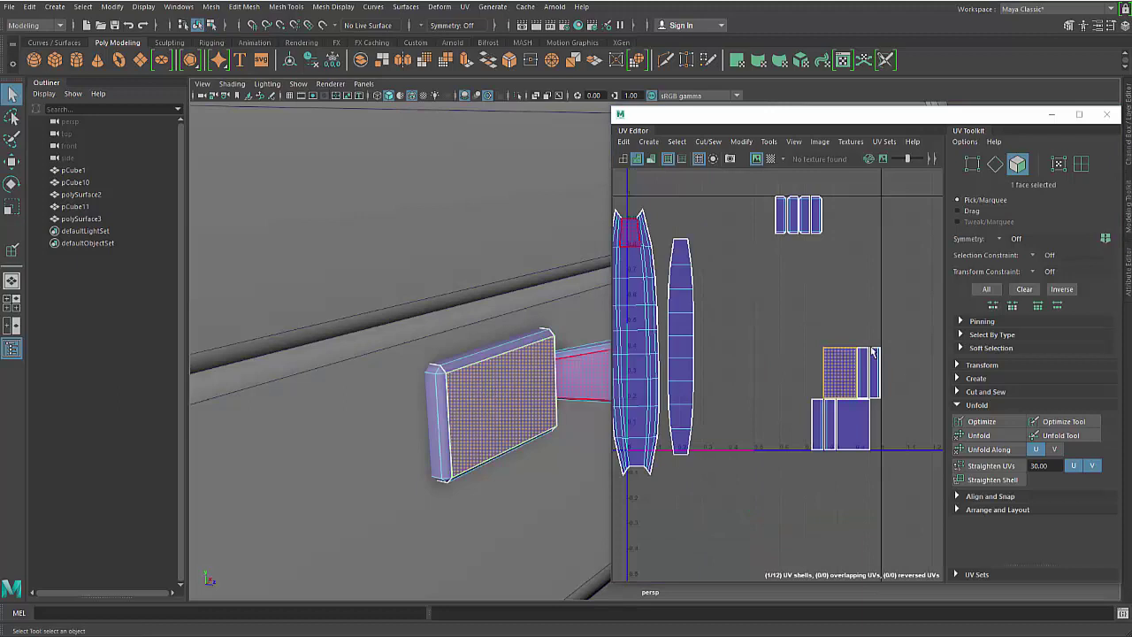
Move and Sew the outer edges of a handle end block's front face, and move the joined shell to empty UV space.
right_drag(844, 333, 840, 293)
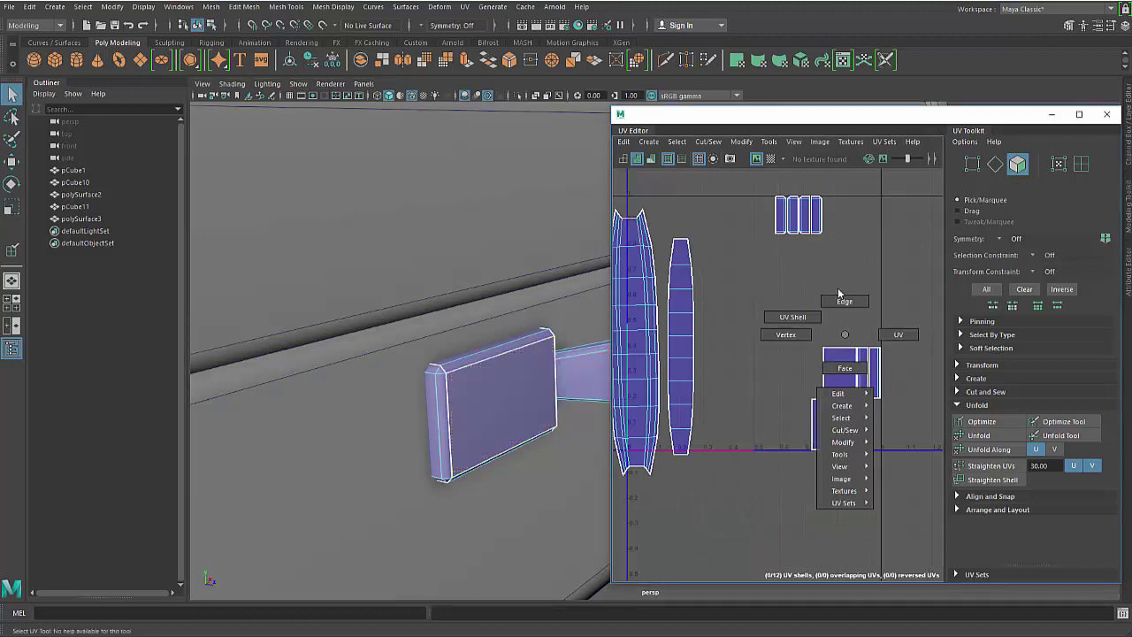
click(828, 371)
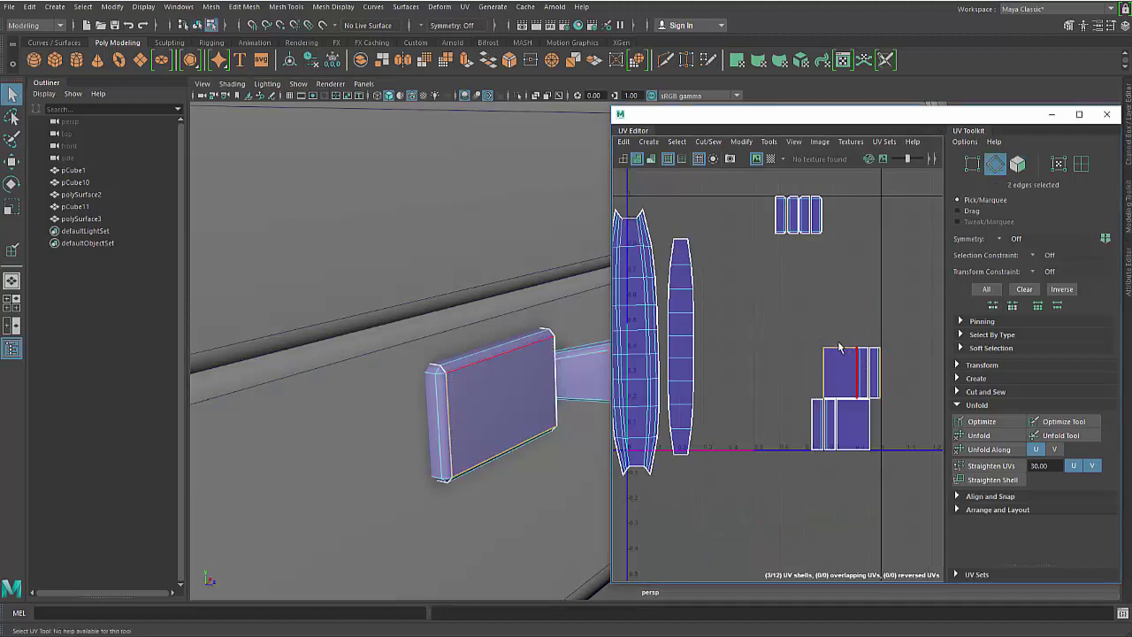
shift+right_drag(847, 373, 840, 265)
right_drag(838, 201, 828, 225)
click(823, 231)
key(w)
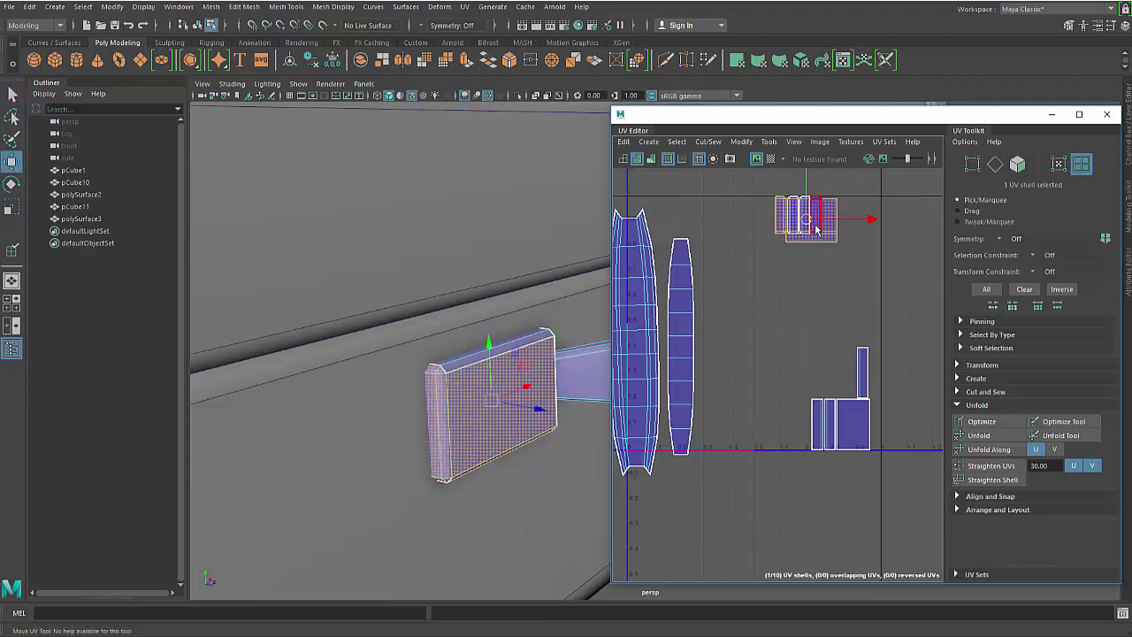
drag(808, 221, 804, 315)
Move and Sew the front face's remaining border edges, then all the end block shell's edges to close its bevelled corners.
right_drag(808, 307, 805, 256)
click(809, 294)
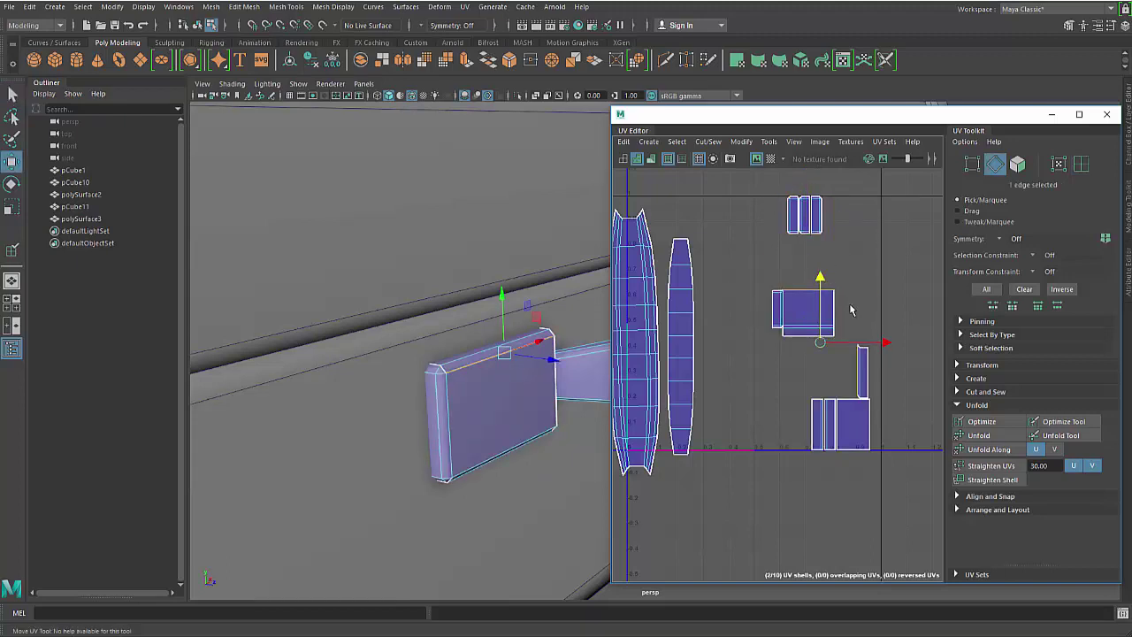
shift+click(837, 309)
shift+right_drag(853, 307, 845, 258)
drag(778, 287, 843, 334)
shift+right_drag(852, 356, 847, 320)
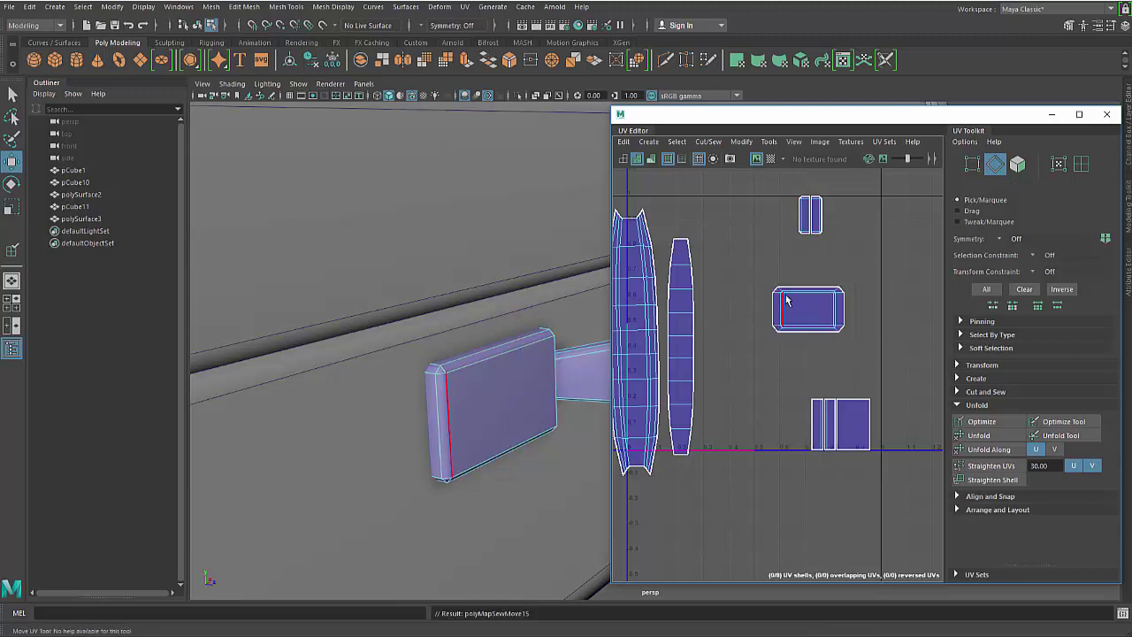
Select all UVs of the sewn end block shell, run Optimize on them three times and clear the selection.
right_drag(786, 298, 856, 285)
drag(874, 267, 758, 341)
click(999, 425)
click(999, 426)
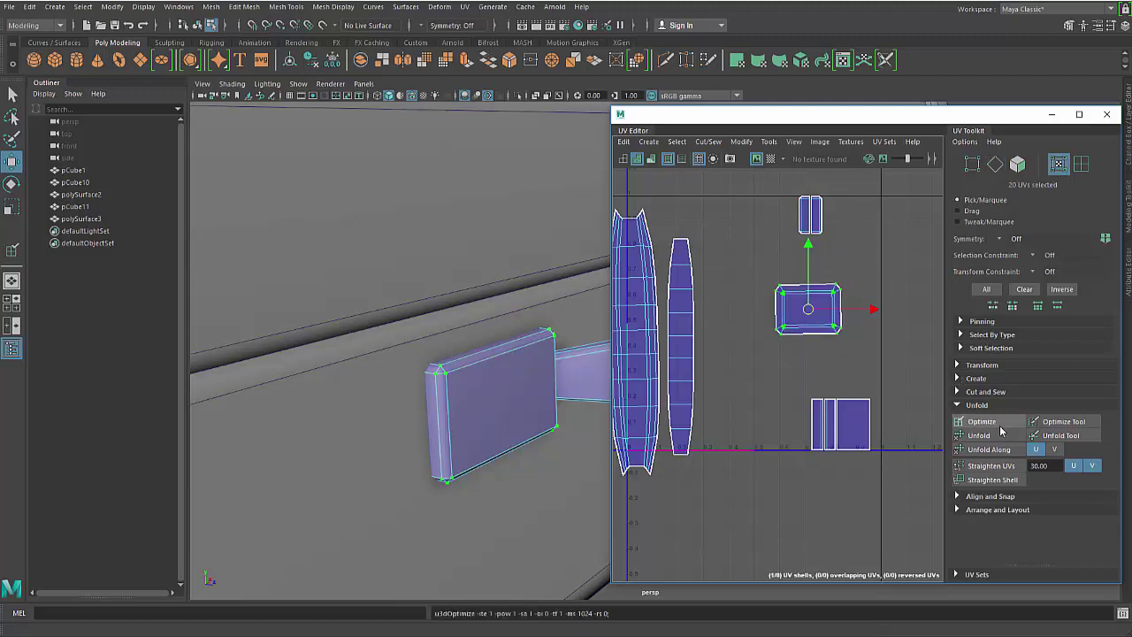
click(1000, 425)
click(847, 375)
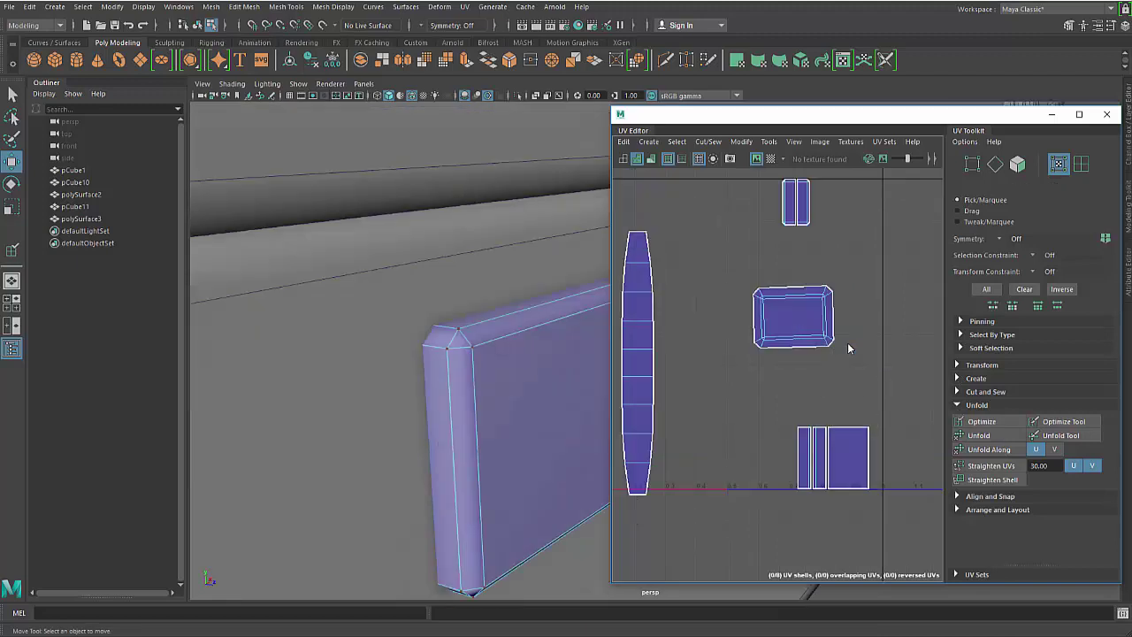
Move and Sew the second end block's front face to its four surrounding side strips.
click(822, 456)
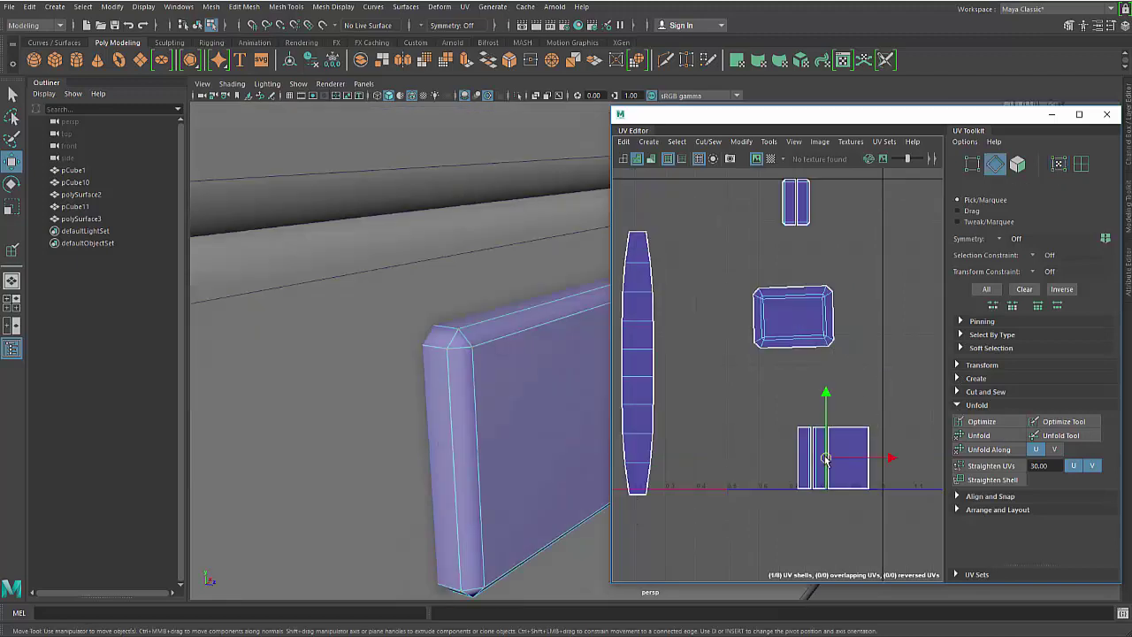
click(833, 316)
shift+right_drag(846, 434, 846, 386)
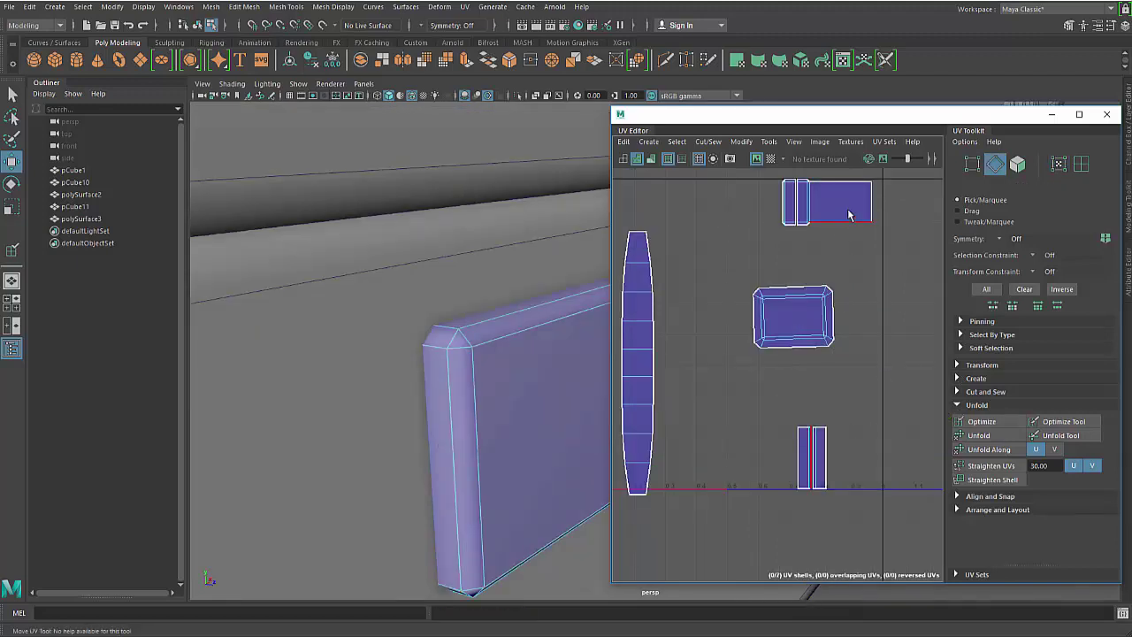
click(850, 219)
shift+click(854, 183)
shift+click(871, 206)
shift+right_drag(873, 301, 872, 268)
alt+middle_drag(870, 271, 857, 329)
Select the second end block's joined UV shell and move it below the first block's shell.
right_drag(852, 280, 808, 260)
click(826, 257)
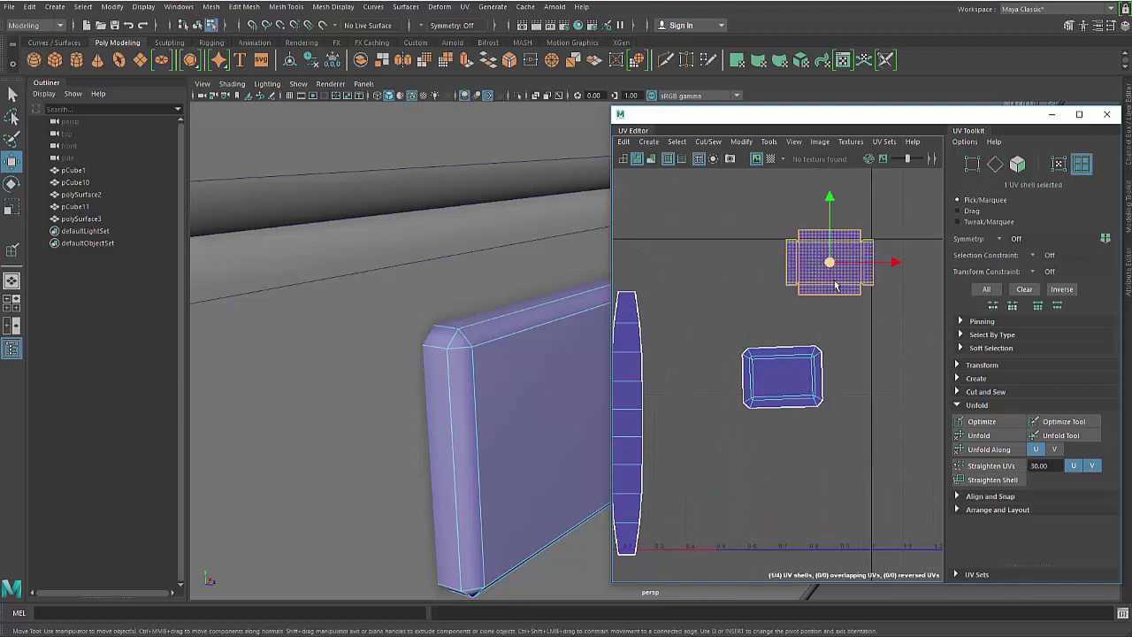
drag(826, 257, 813, 471)
click(801, 423)
right_drag(791, 452, 790, 417)
Check the end block's faces and bevelled corners for distortion with the checker map, using selected corner UVs to locate them.
click(758, 161)
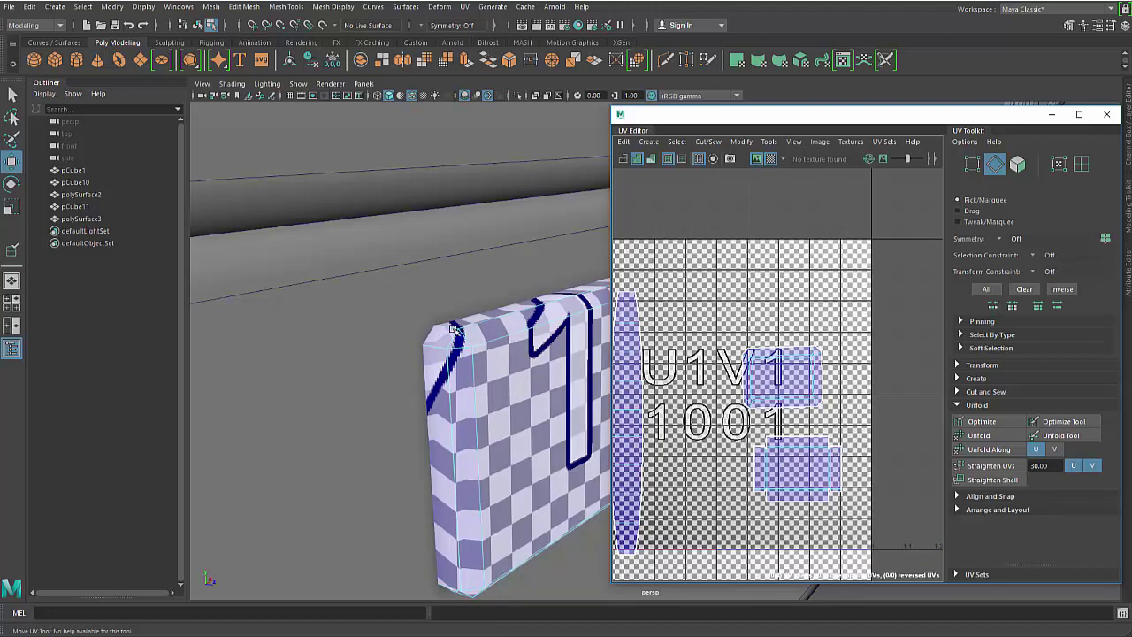
right_drag(796, 376, 754, 341)
drag(753, 345, 718, 373)
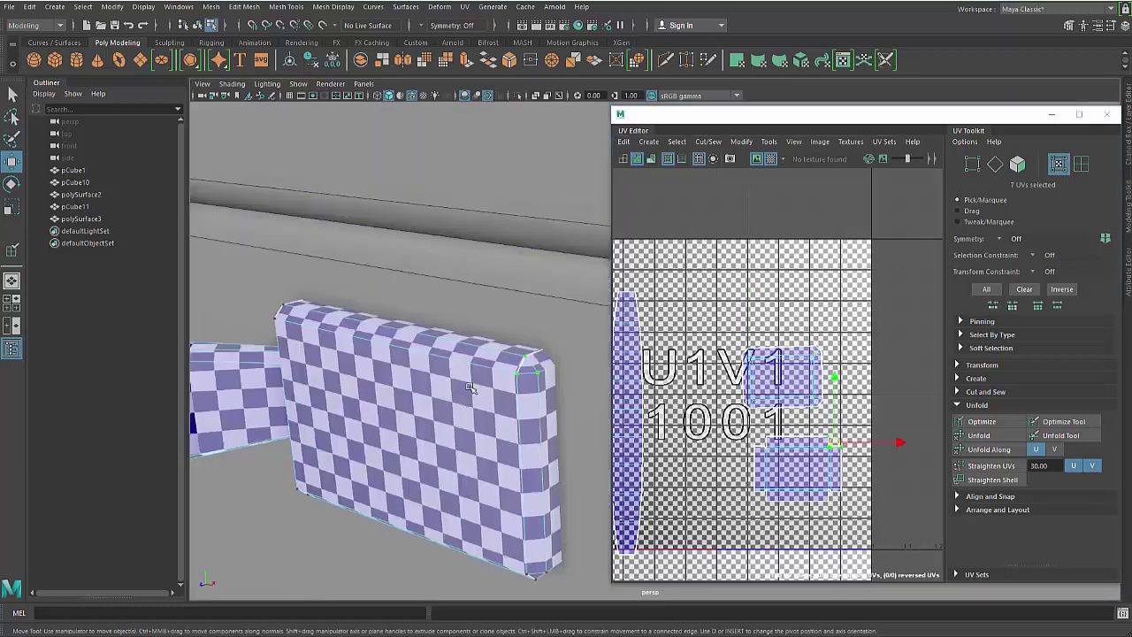
mouse_move(517, 387)
alt+mouse_down()
mouse_move(505, 384)
mouse_move(527, 370)
alt+mouse_up()
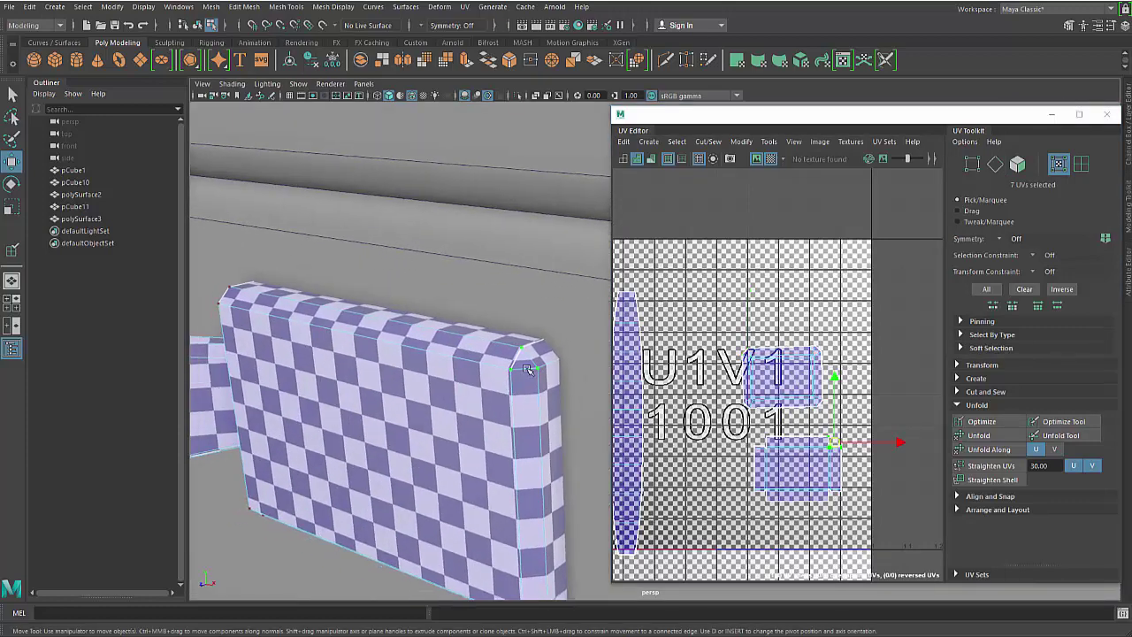
click(757, 418)
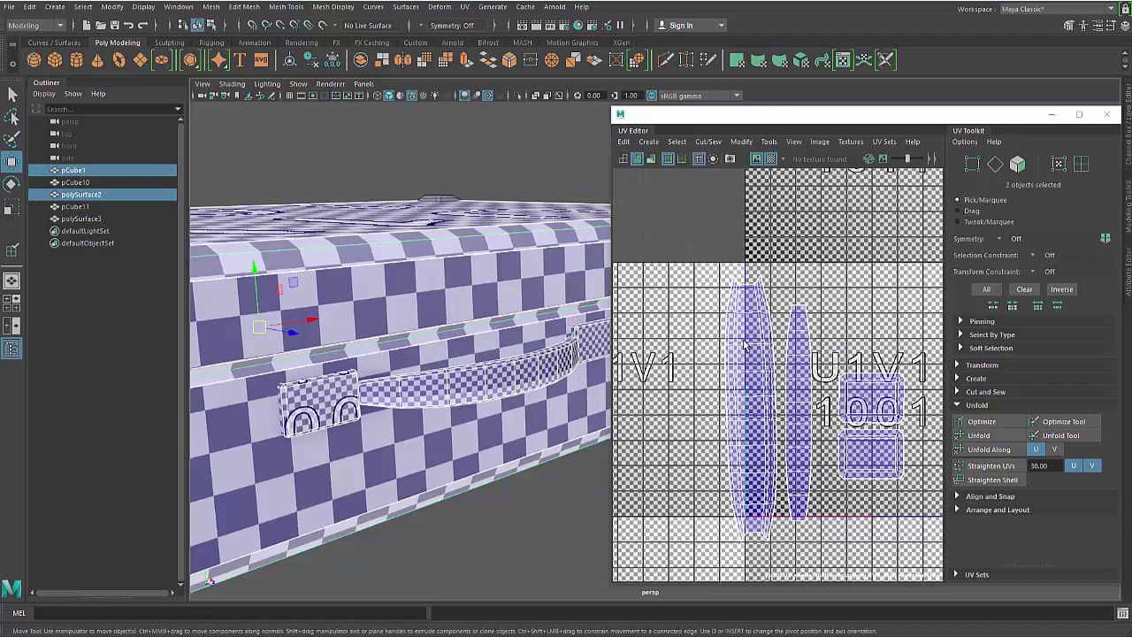
Select all the handle's UVs, scale them down proportionally and move them up out of the texture tile.
right_drag(746, 344, 706, 249)
drag(949, 600, 950, 601)
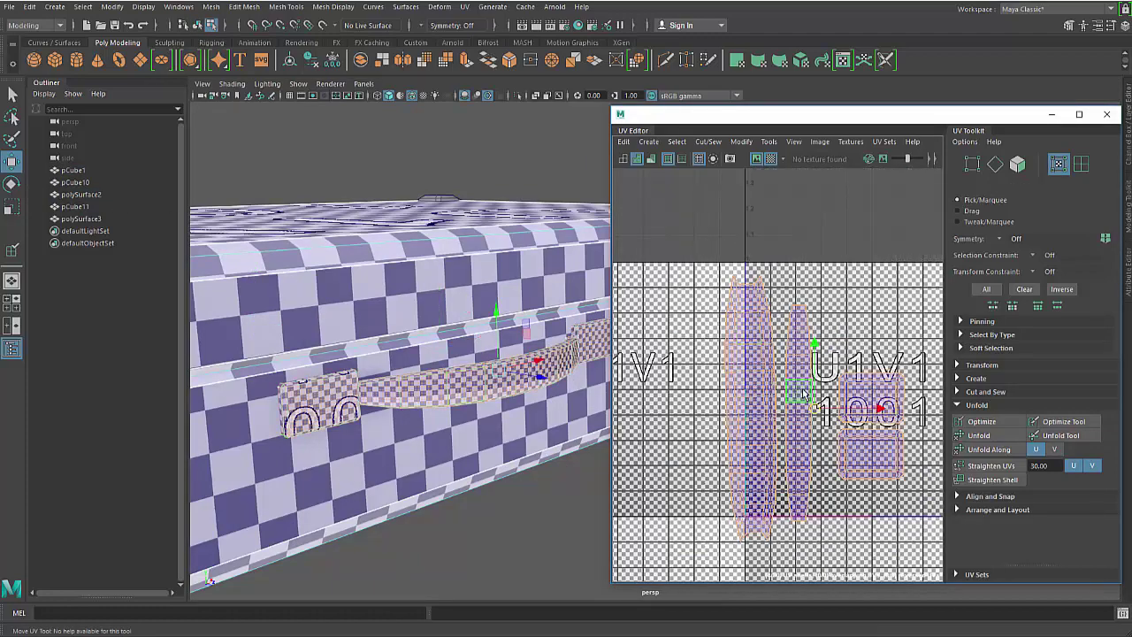
key(r)
drag(819, 409, 770, 457)
right_drag(822, 404, 777, 387)
scroll(839, 406, down, 5)
key(w)
drag(823, 411, 772, 217)
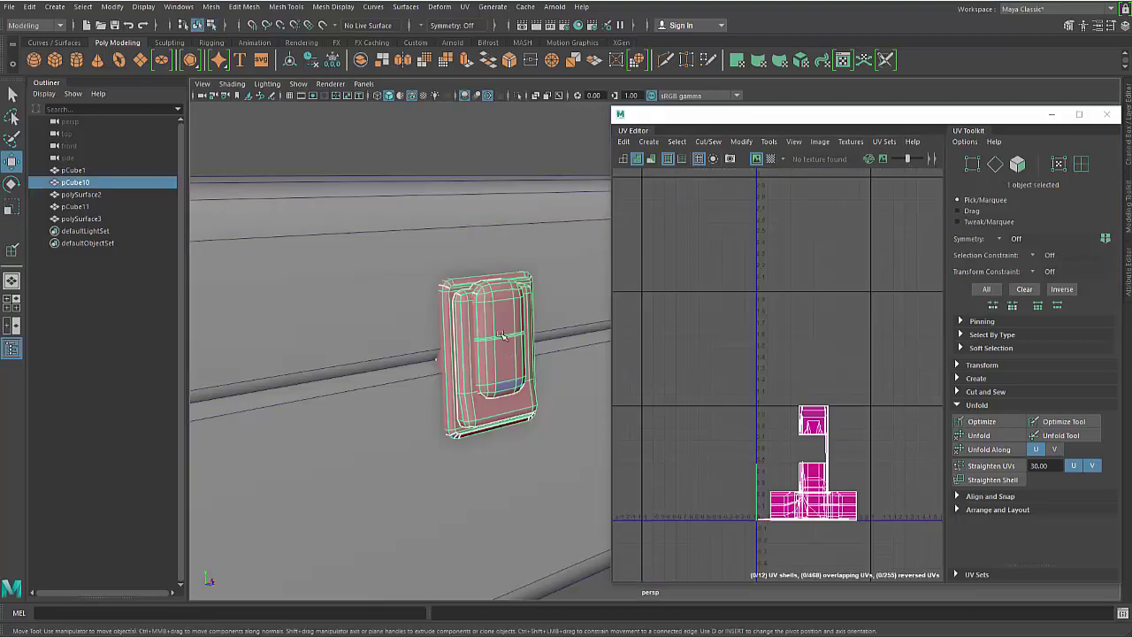
Select all faces of the raised rounded piece on the front of the suitcase latch.
alt+drag(504, 320, 527, 329)
right_drag(464, 279, 462, 296)
click(472, 289)
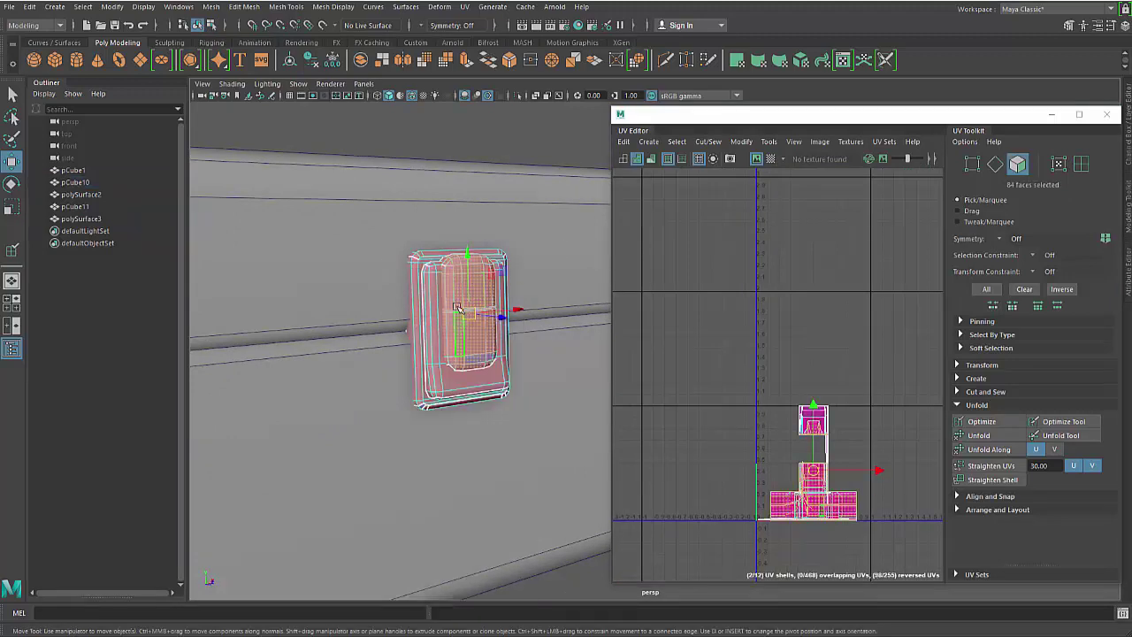
Try a planar projection fitted to the bounding box from the Z axis on the latch piece, and undo it.
click(648, 141)
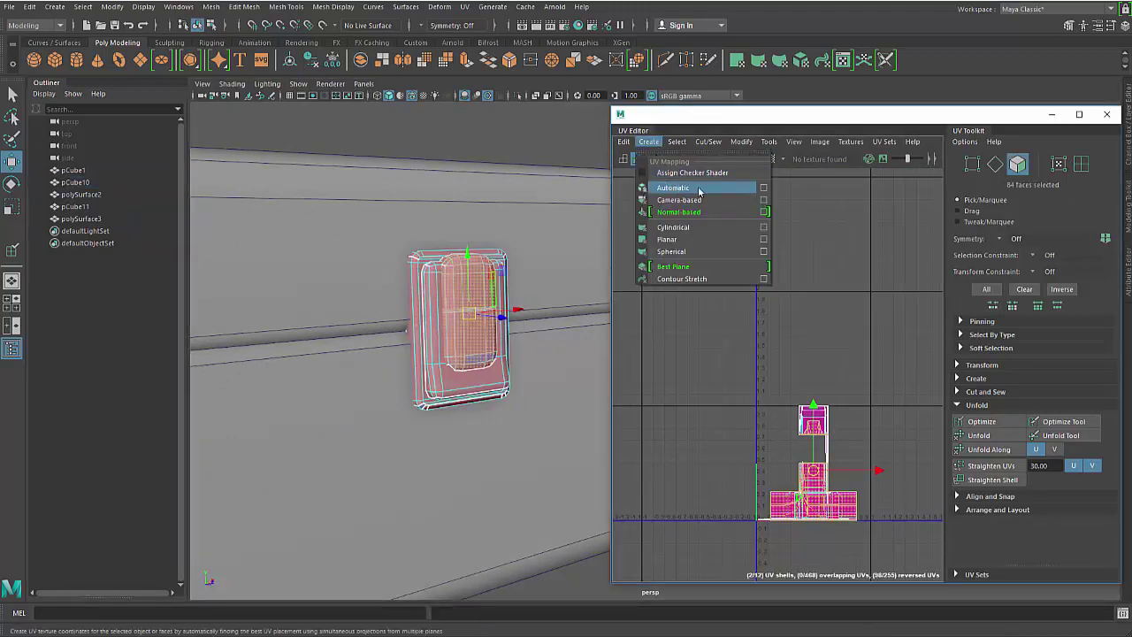
click(764, 241)
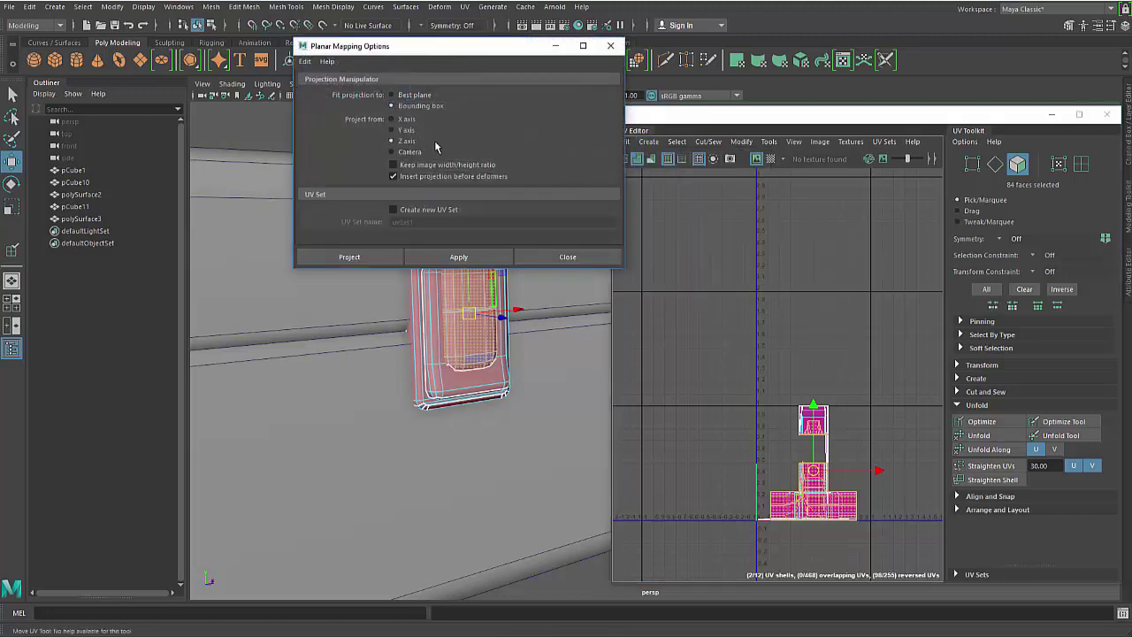
click(424, 256)
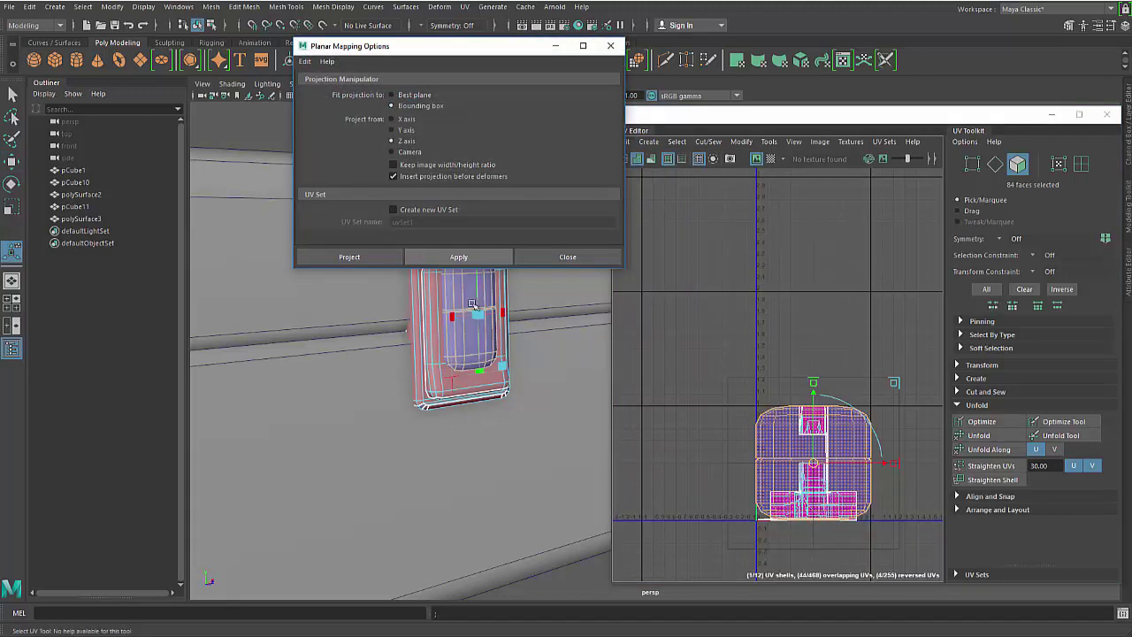
click(793, 337)
drag(794, 337, 772, 337)
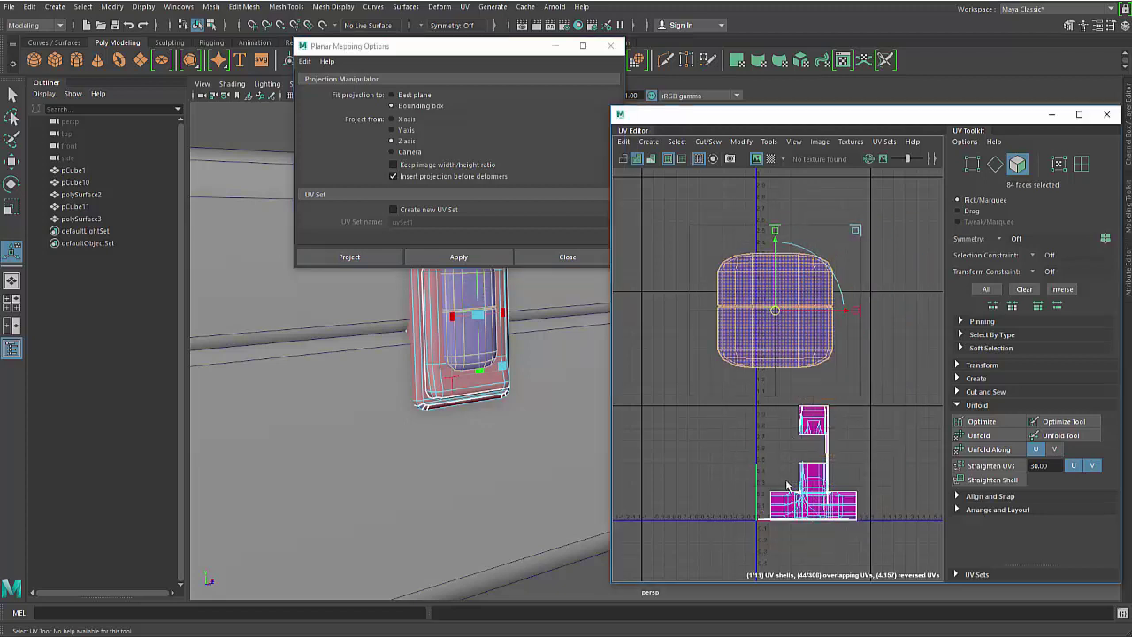
key(ctrl+z)
key(ctrl+z)
Apply a planar projection fitted to the best plane on the latch piece, and move its shell above the other UVs.
click(399, 98)
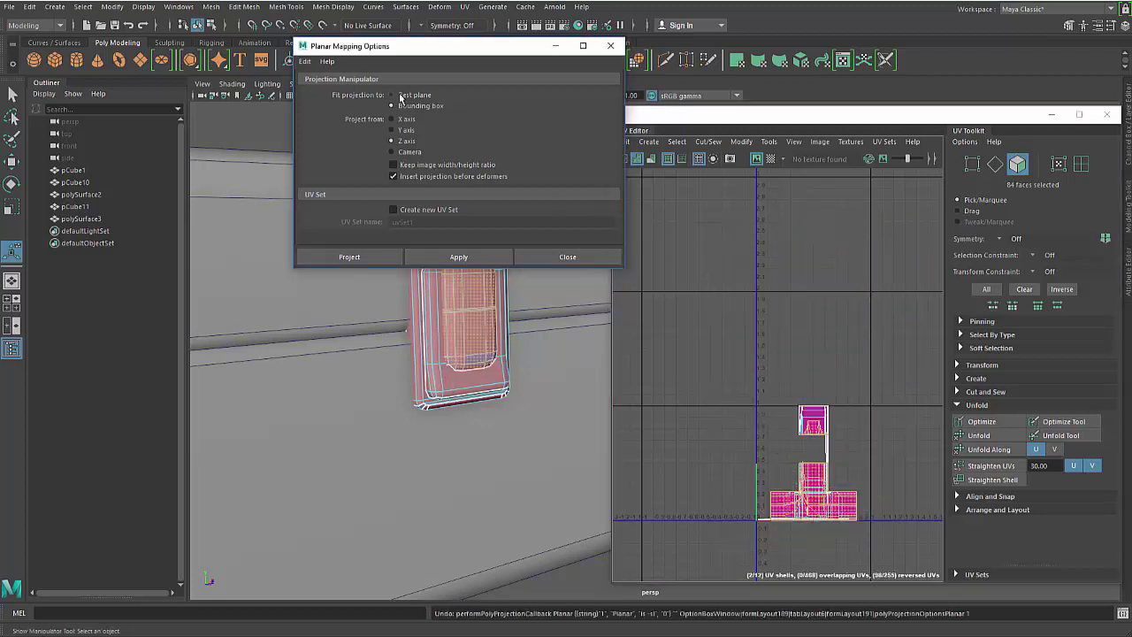
click(435, 256)
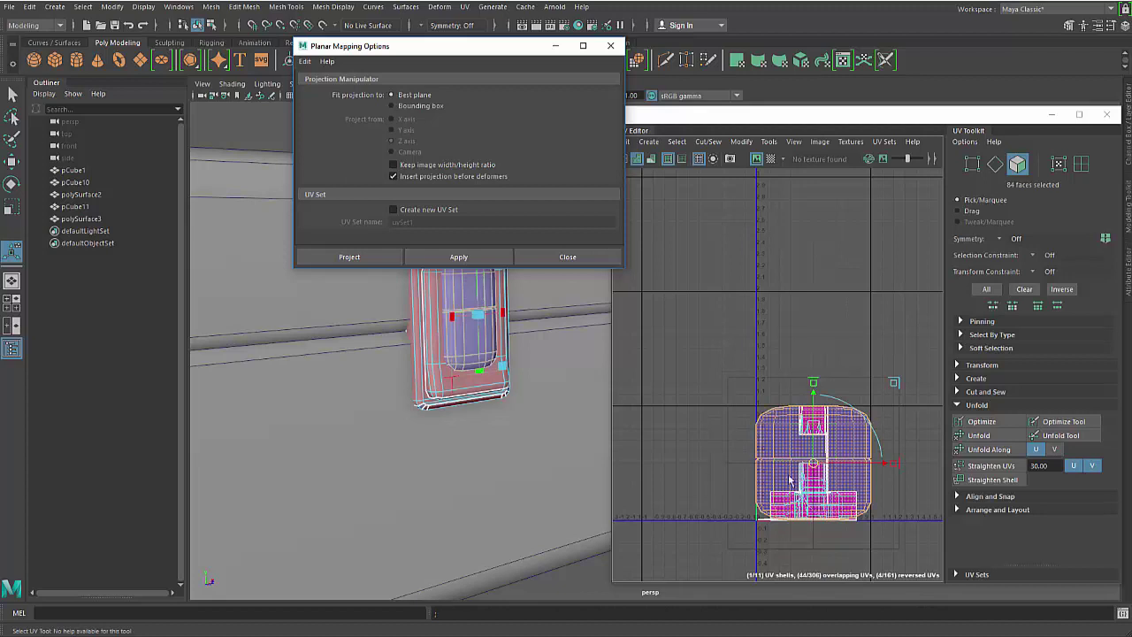
click(566, 256)
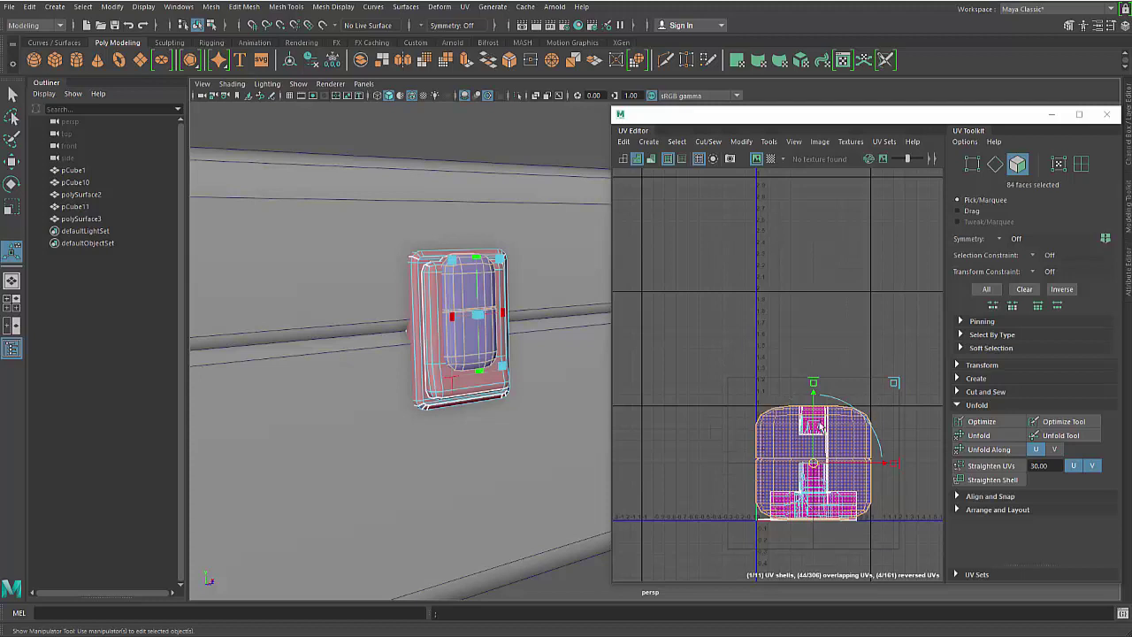
key(w)
drag(821, 428, 858, 334)
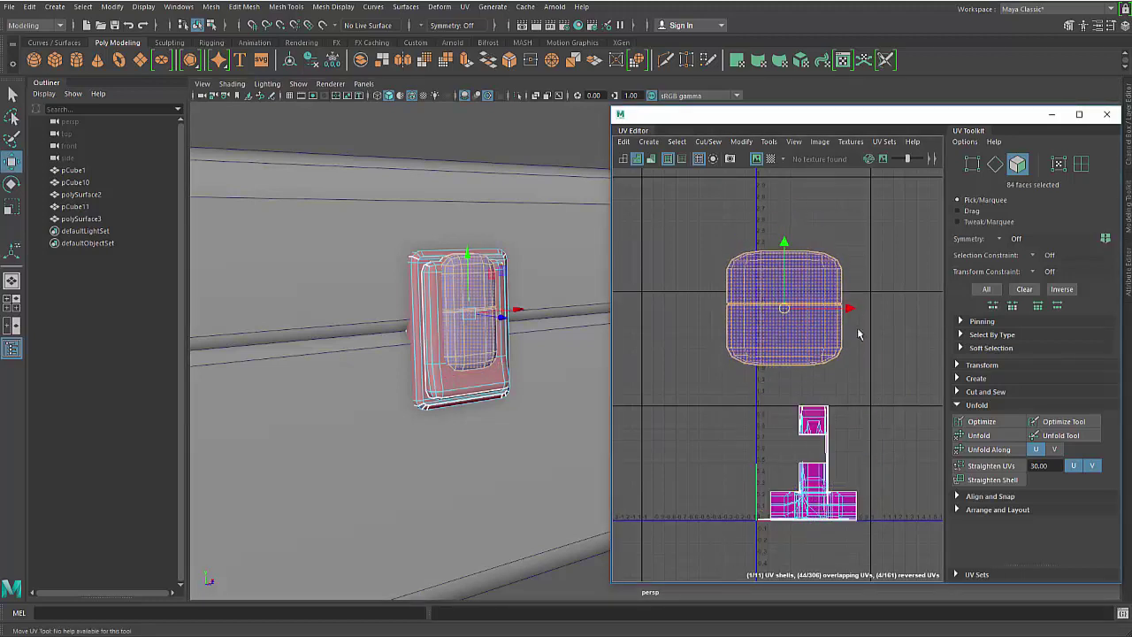
Optimize the raised latch piece's UV shell several times, rotate it upright, and clear the selection.
click(977, 422)
click(976, 422)
click(976, 422)
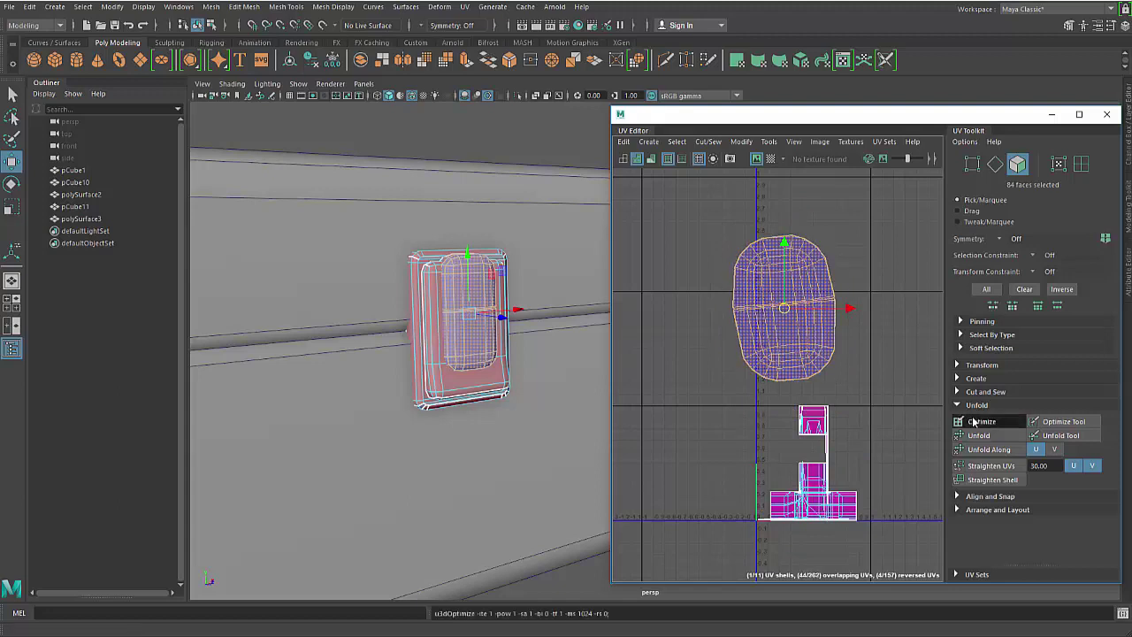
click(974, 422)
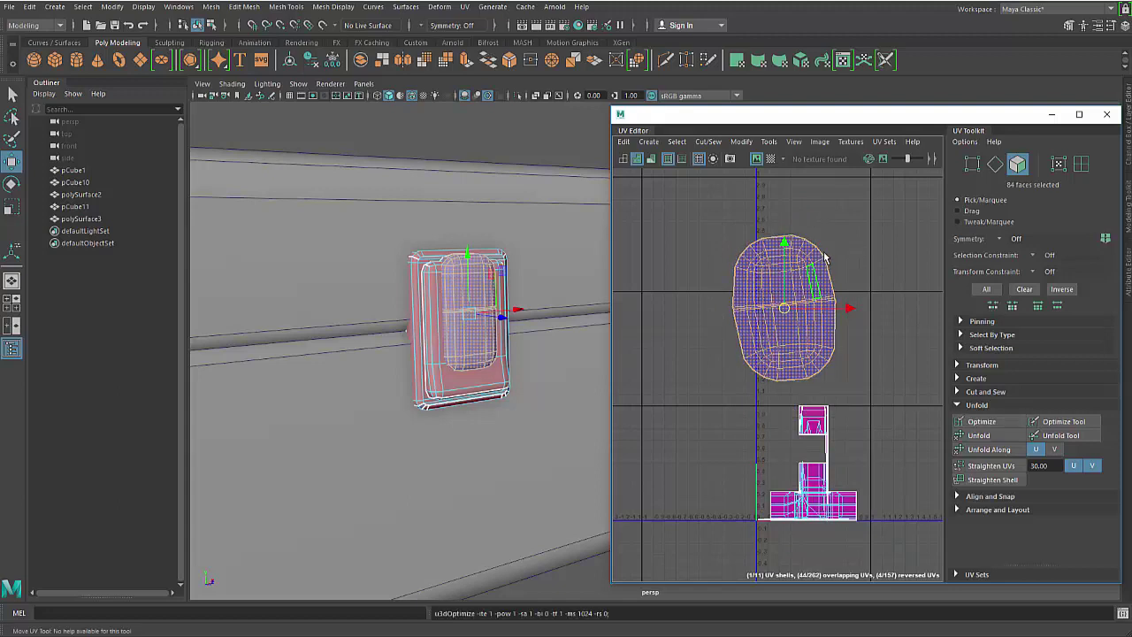
key(e)
mouse_move(829, 265)
mouse_down()
mouse_move(897, 267)
mouse_move(831, 271)
mouse_up()
key(e)
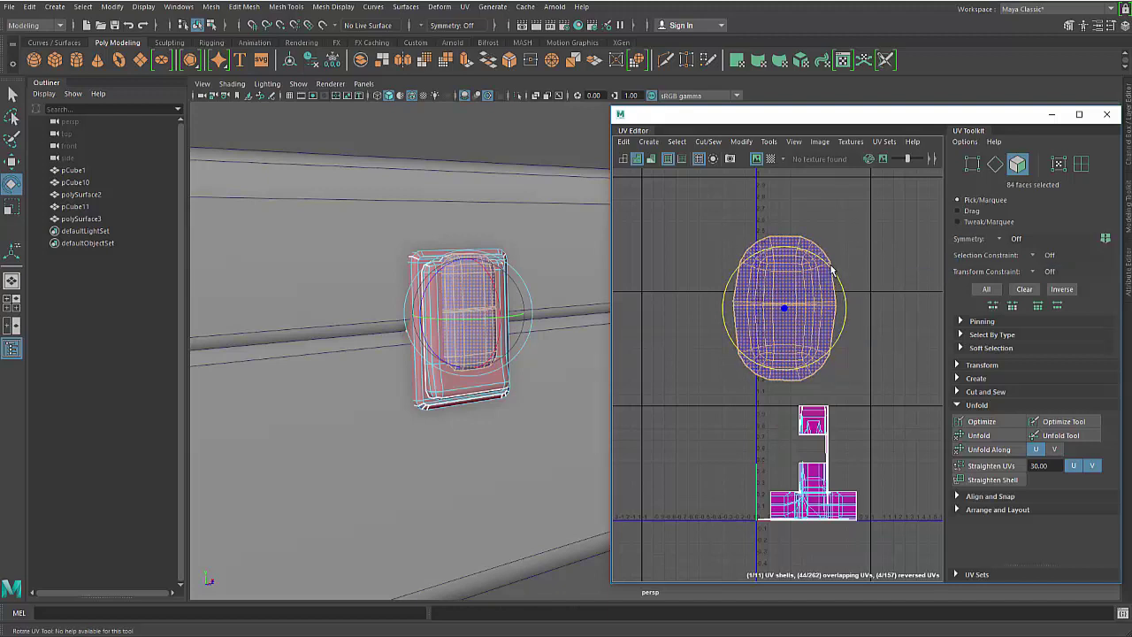
click(880, 314)
drag(872, 221, 736, 390)
click(1016, 433)
click(843, 302)
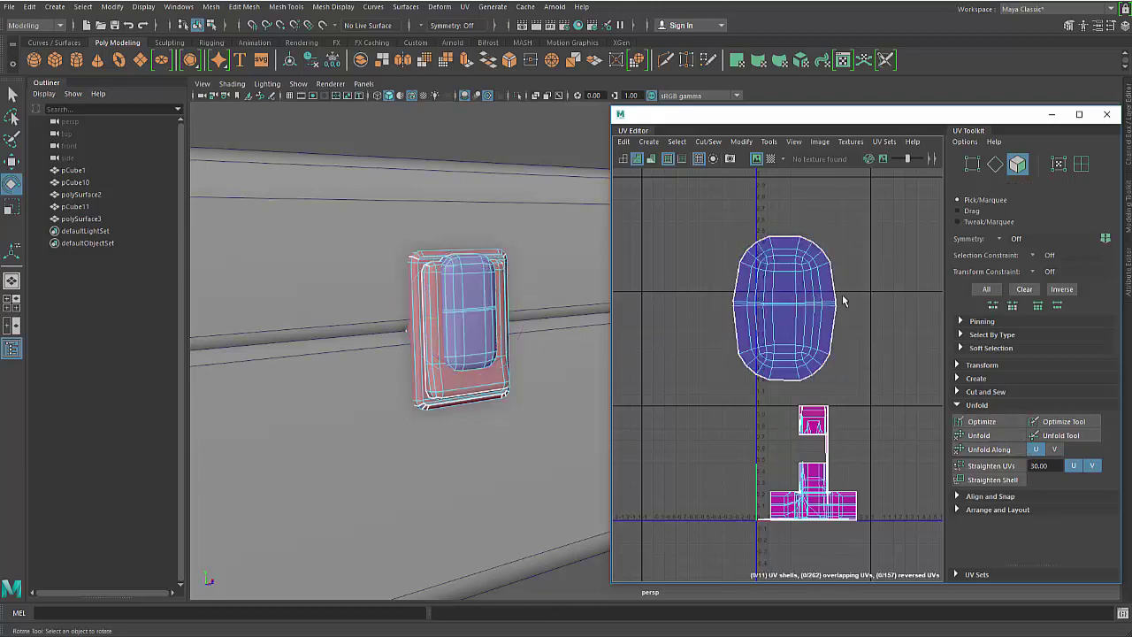
Preview the checker map on the latch, and turn it back off.
click(771, 159)
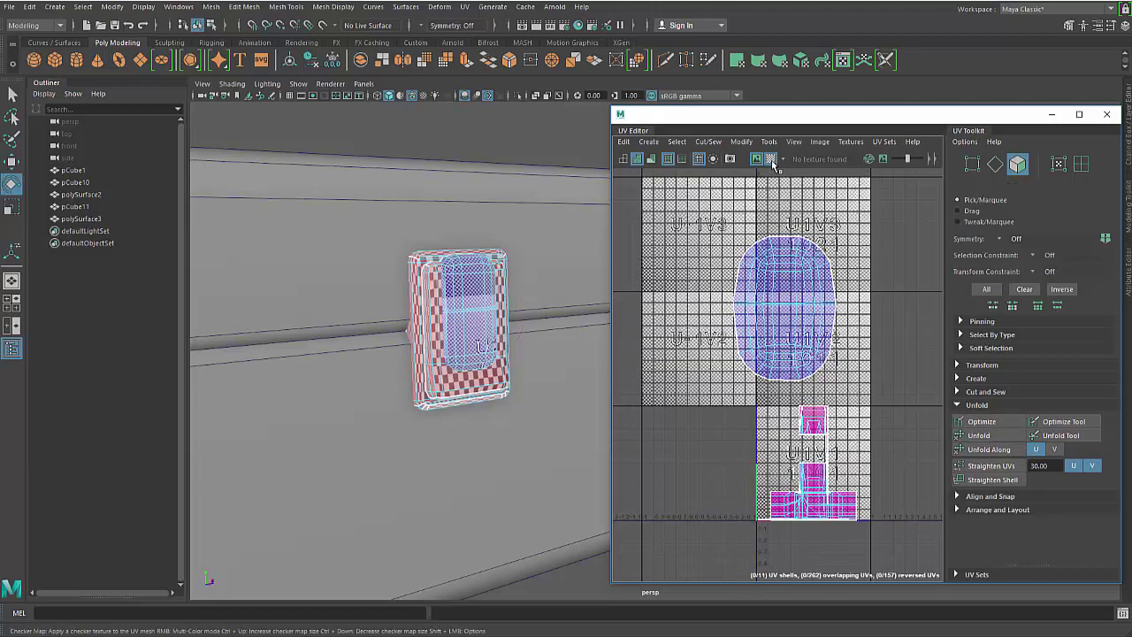
click(772, 162)
right_drag(846, 375, 846, 413)
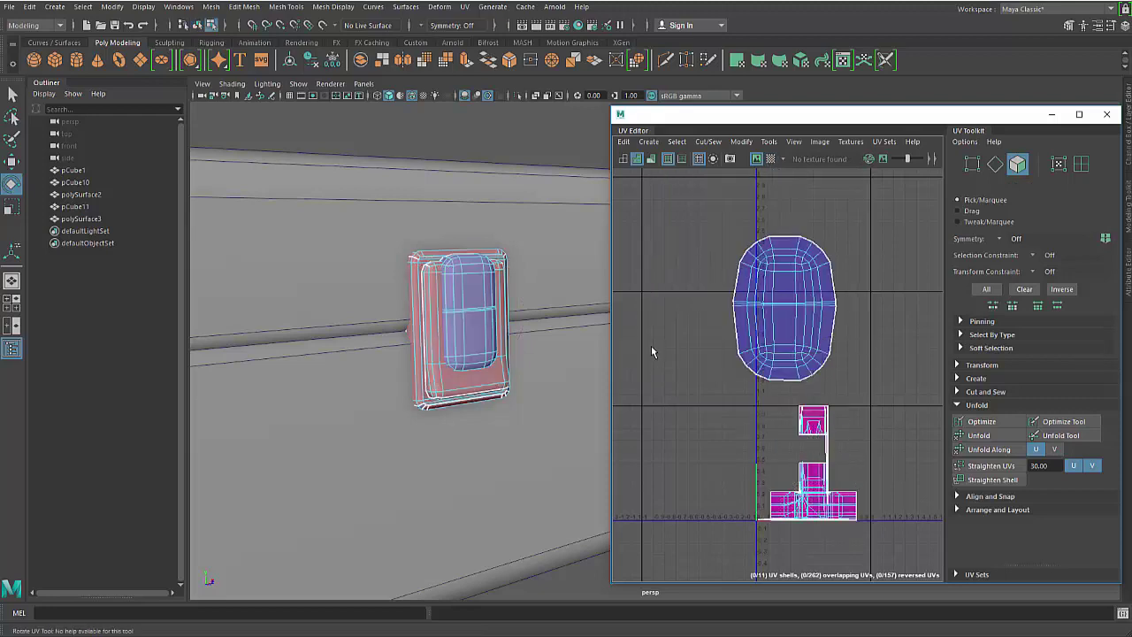
Select all faces of the latch's middle plate around the raised piece and apply a planar projection.
double_click(442, 357)
key(q)
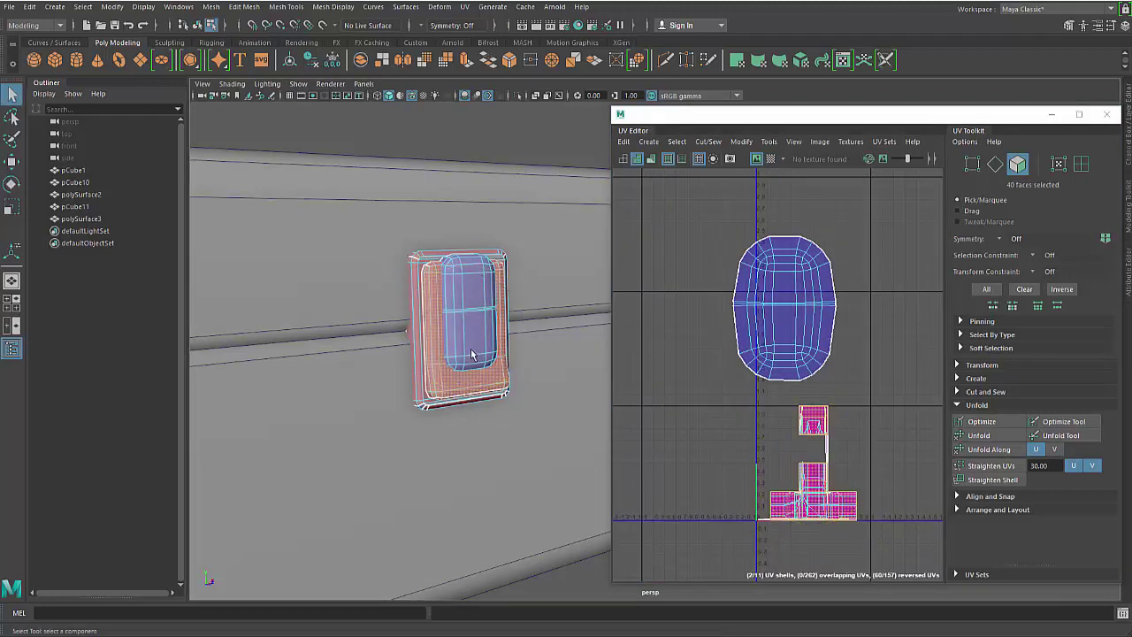
click(655, 143)
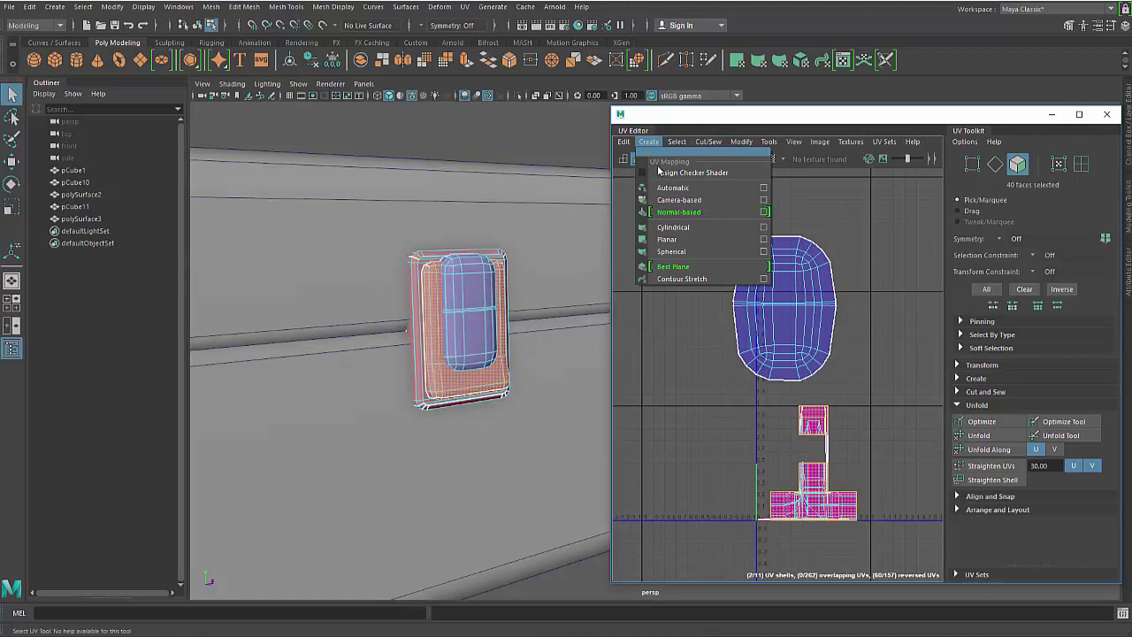
click(673, 239)
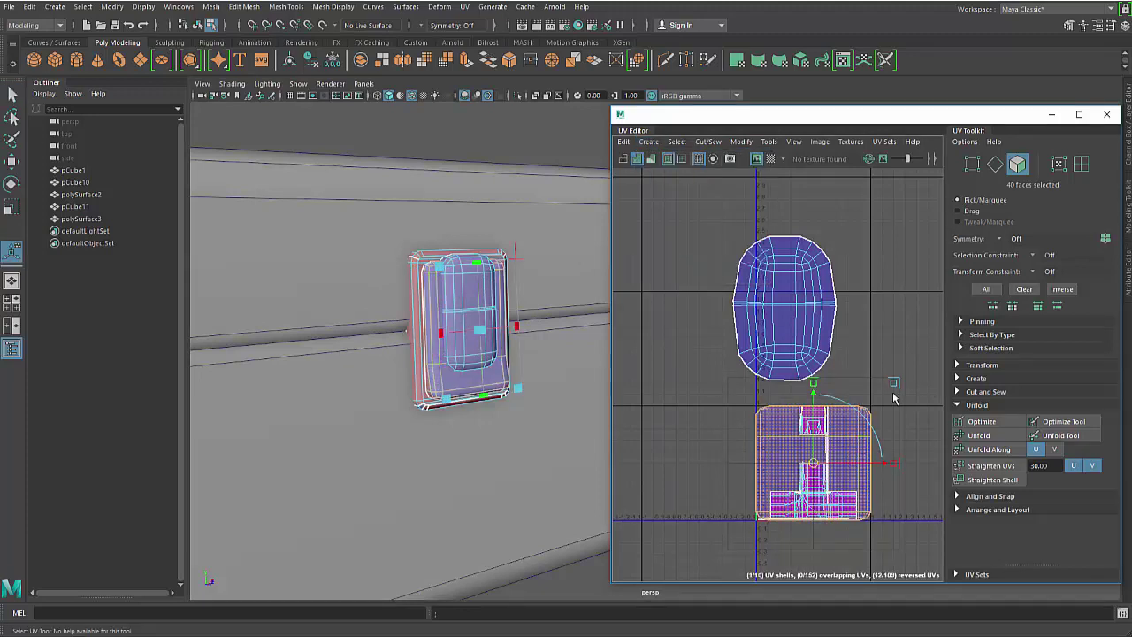
key(q)
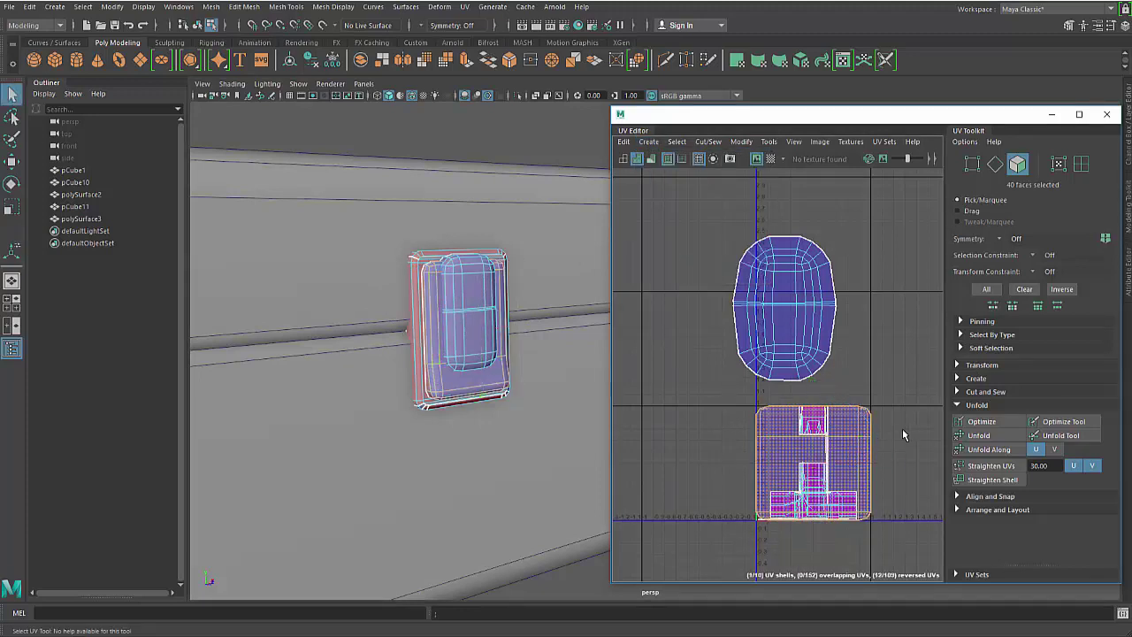
Optimize the middle plate's UV shell, rotate it upright, and move it to the right of the raised piece's shell.
click(981, 421)
key(e)
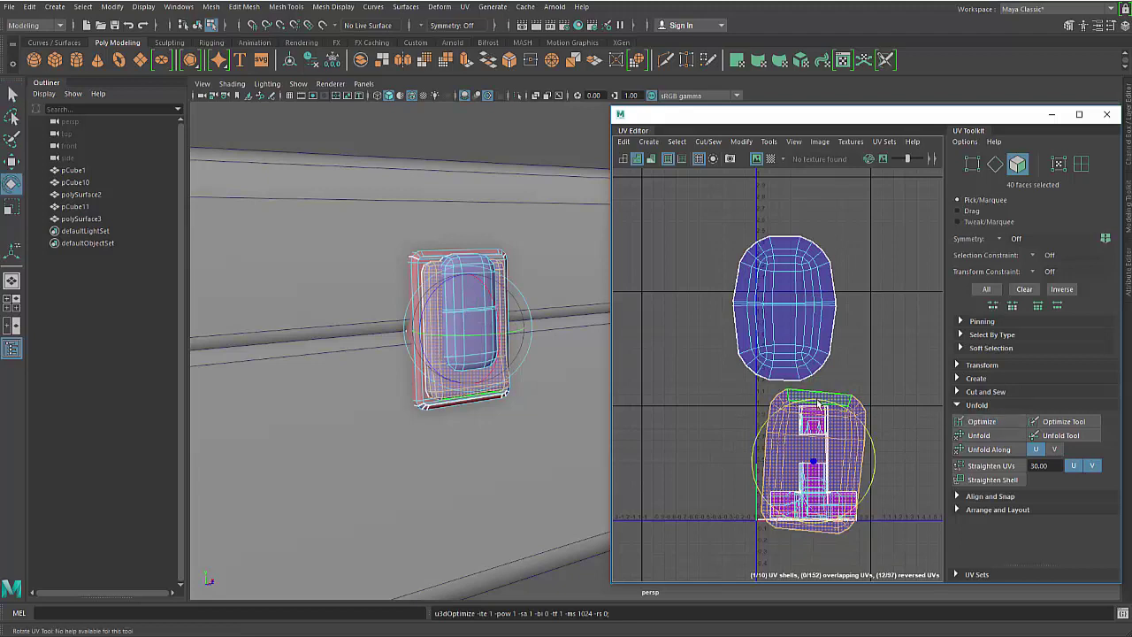
drag(819, 404, 832, 407)
key(w)
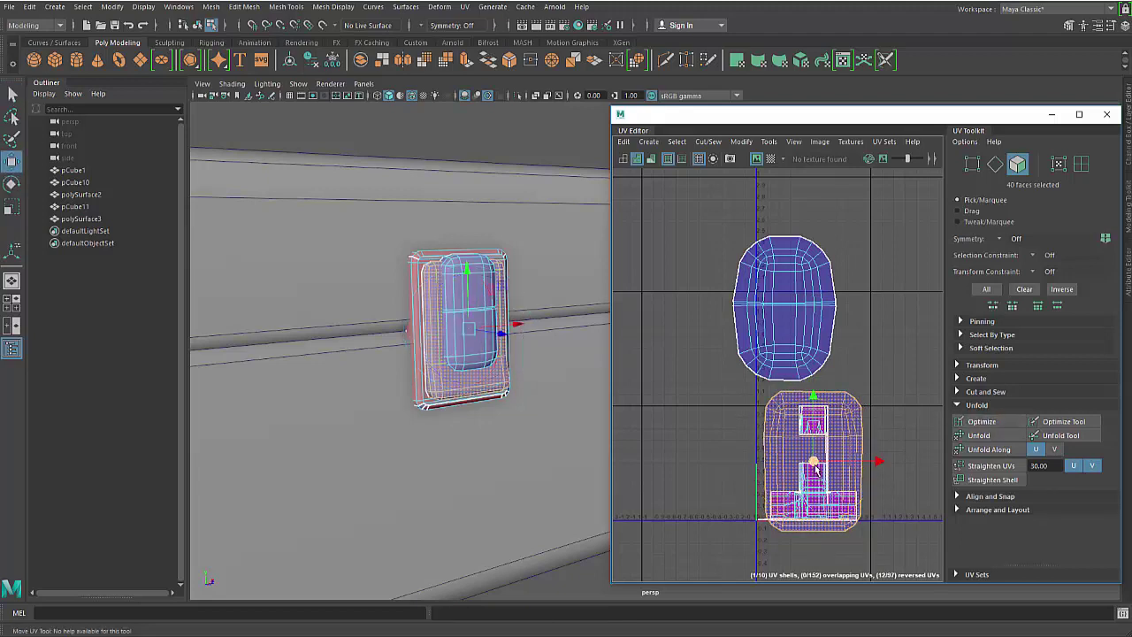
drag(817, 460, 896, 308)
click(874, 388)
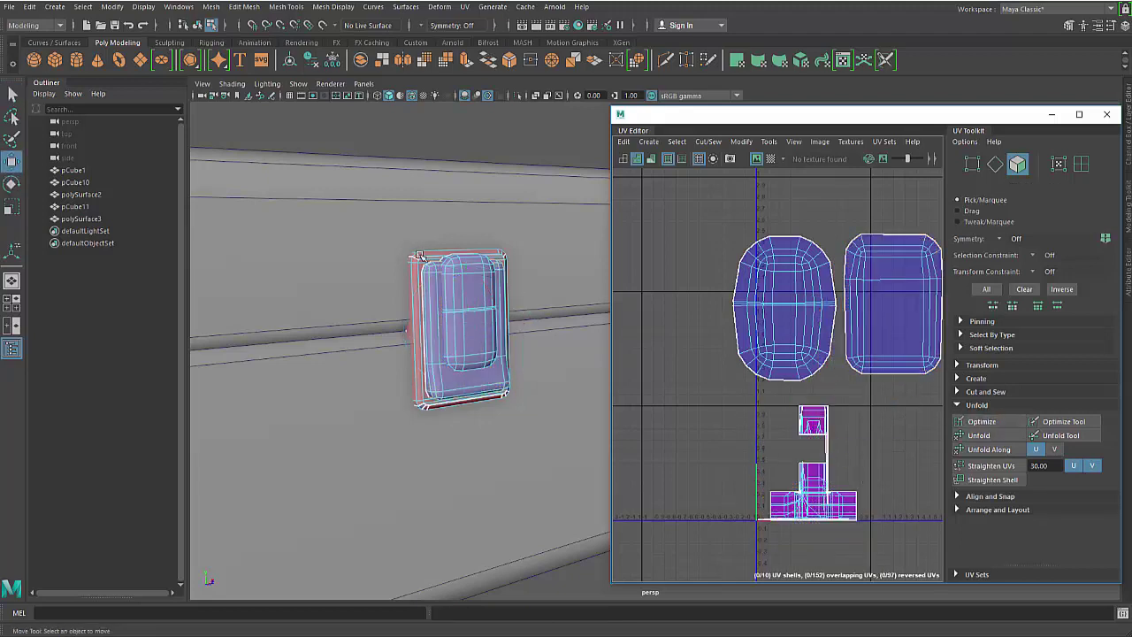
Select all faces of the latch's outer base plate and apply a planar projection.
click(458, 258)
click(648, 141)
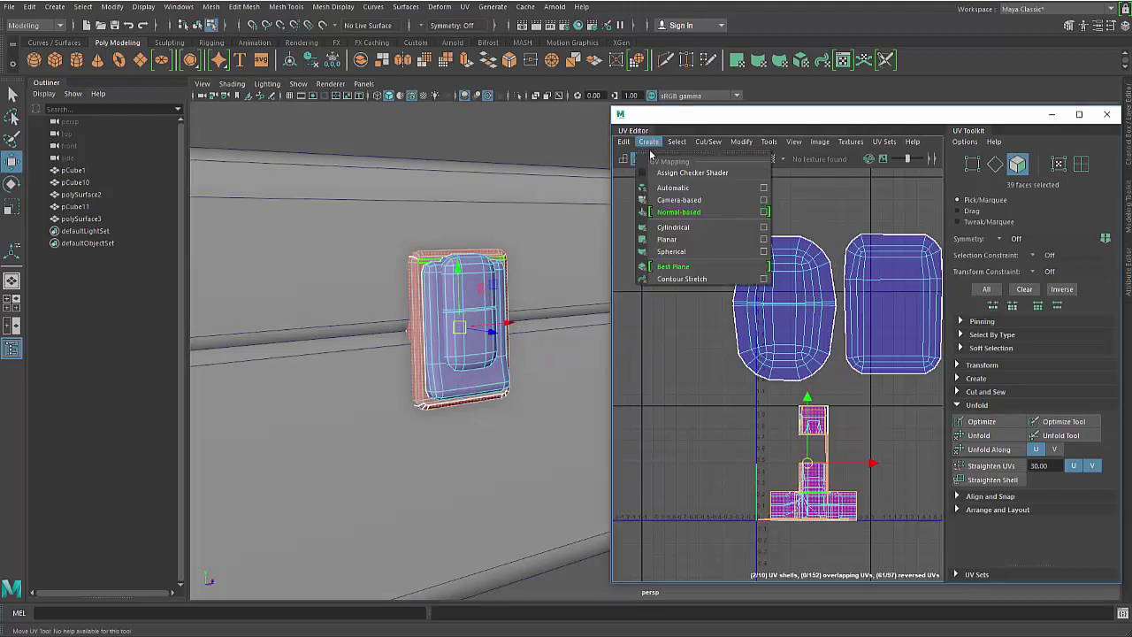
click(678, 241)
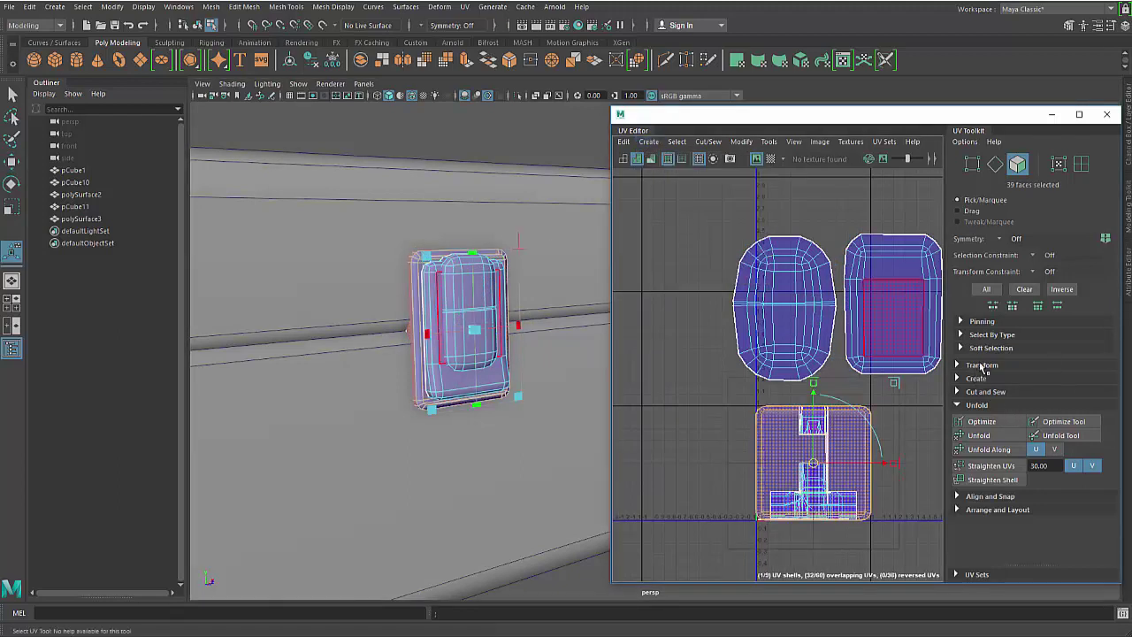
alt+drag(517, 294, 496, 289)
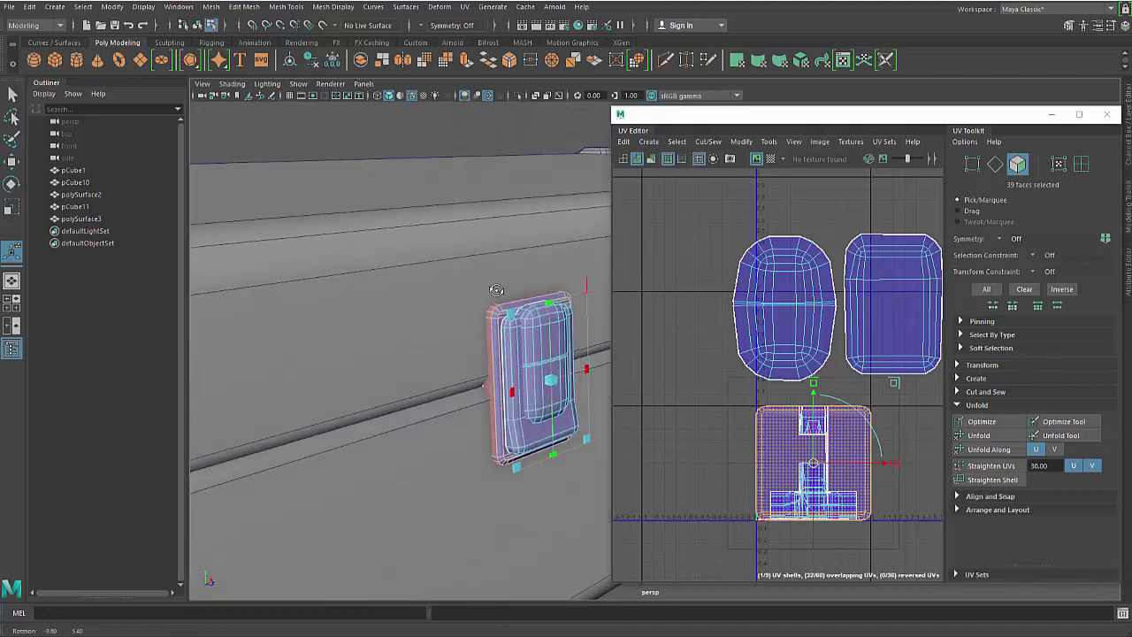
Optimize the base plate's UV shell, rotate it upright, and move it to the left of the raised piece's shell.
click(985, 425)
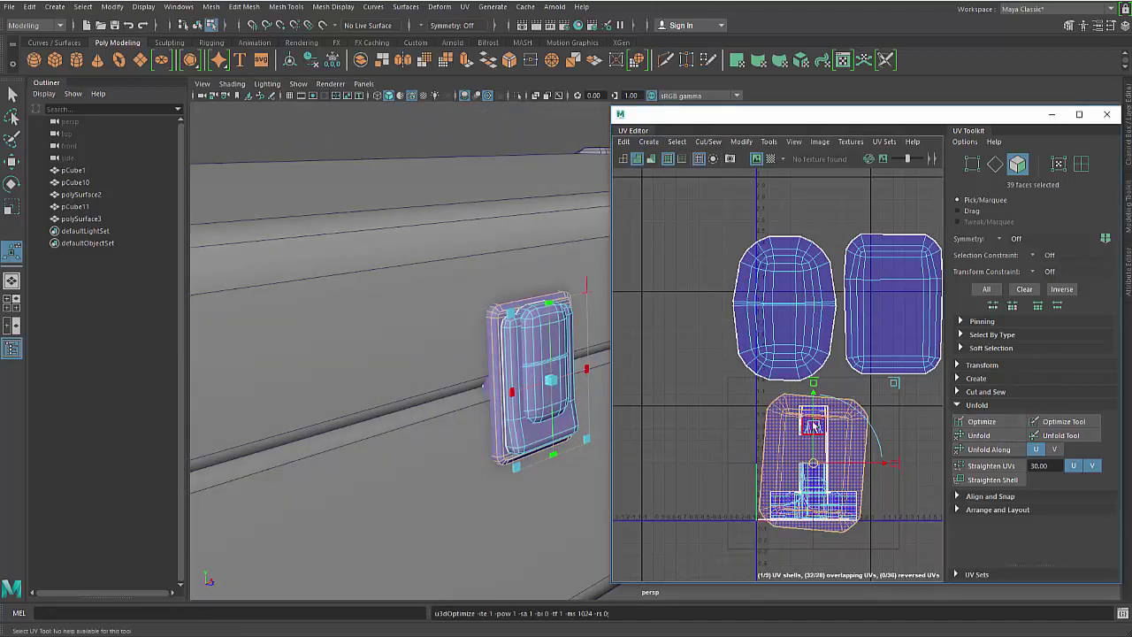
key(e)
drag(835, 409, 836, 412)
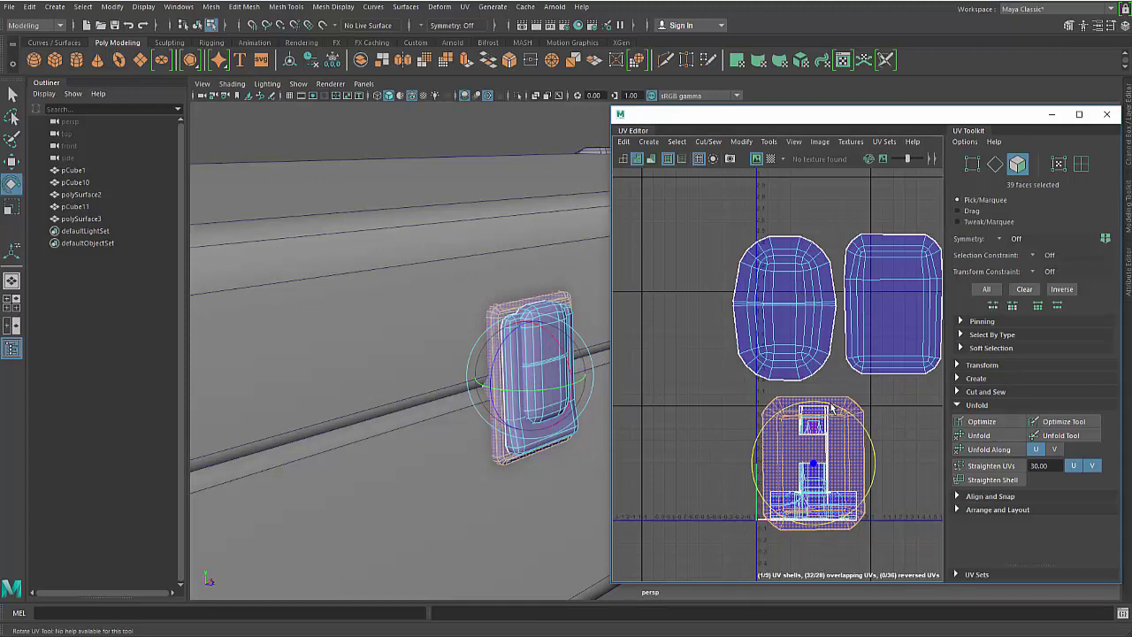
key(w)
drag(800, 451, 669, 311)
click(679, 416)
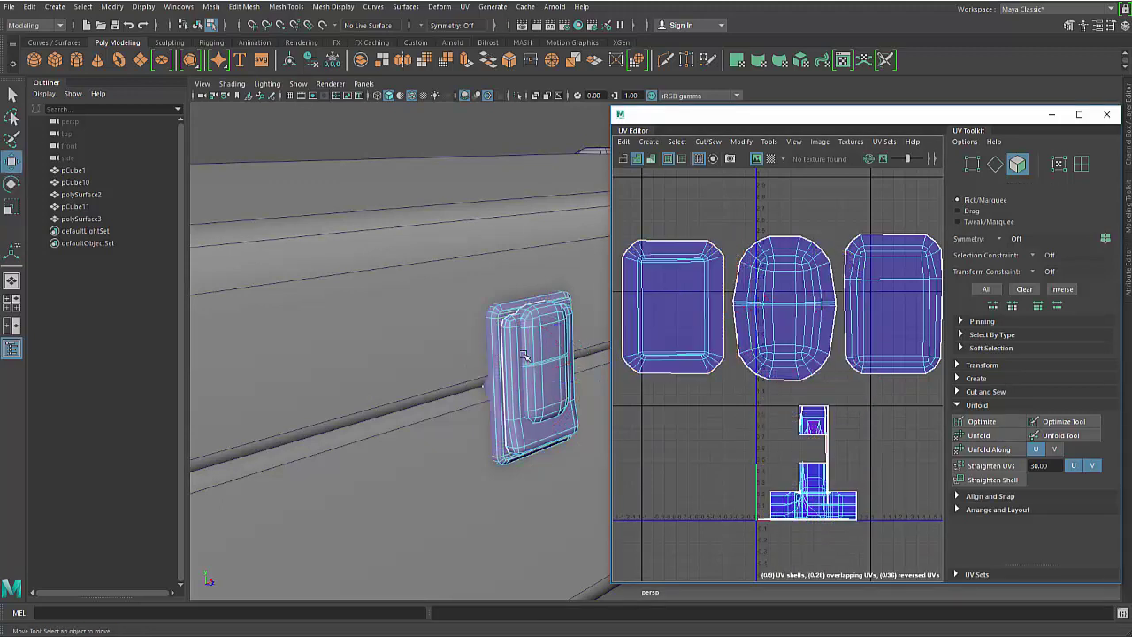
Delete all faces of the latch to the right of the suitcase handle, keeping the latch on the left.
alt+right_drag(548, 305, 362, 298)
alt+middle_drag(420, 354, 439, 360)
alt+drag(440, 360, 367, 355)
alt+middle_drag(502, 341, 375, 345)
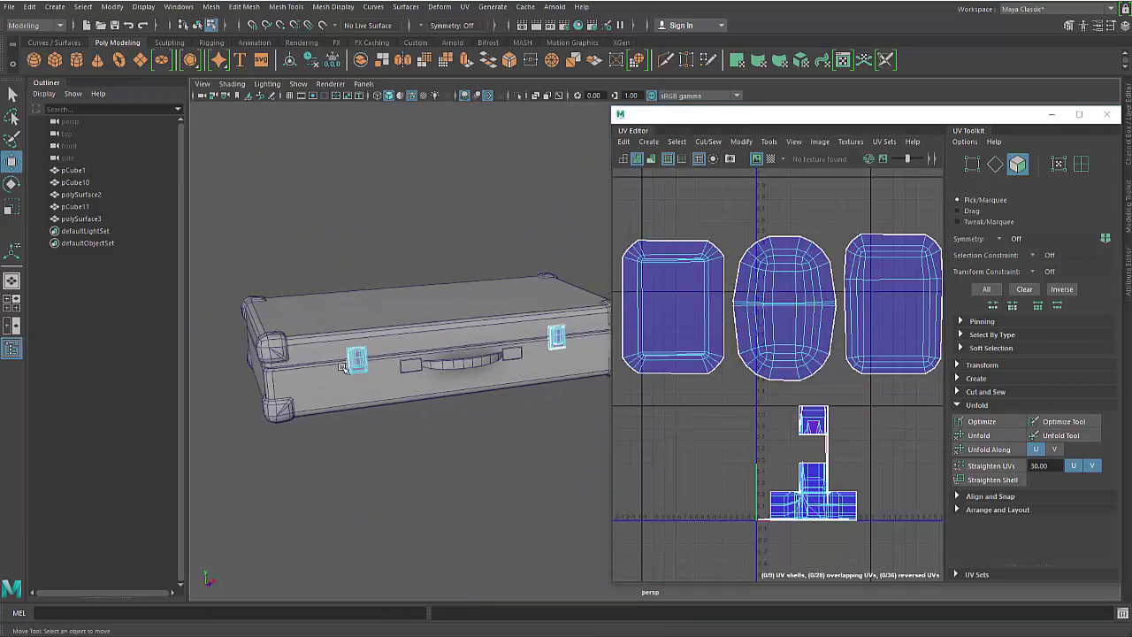
alt+drag(343, 367, 352, 389)
alt+right_drag(352, 386, 425, 376)
alt+drag(425, 376, 445, 383)
alt+right_drag(444, 383, 469, 387)
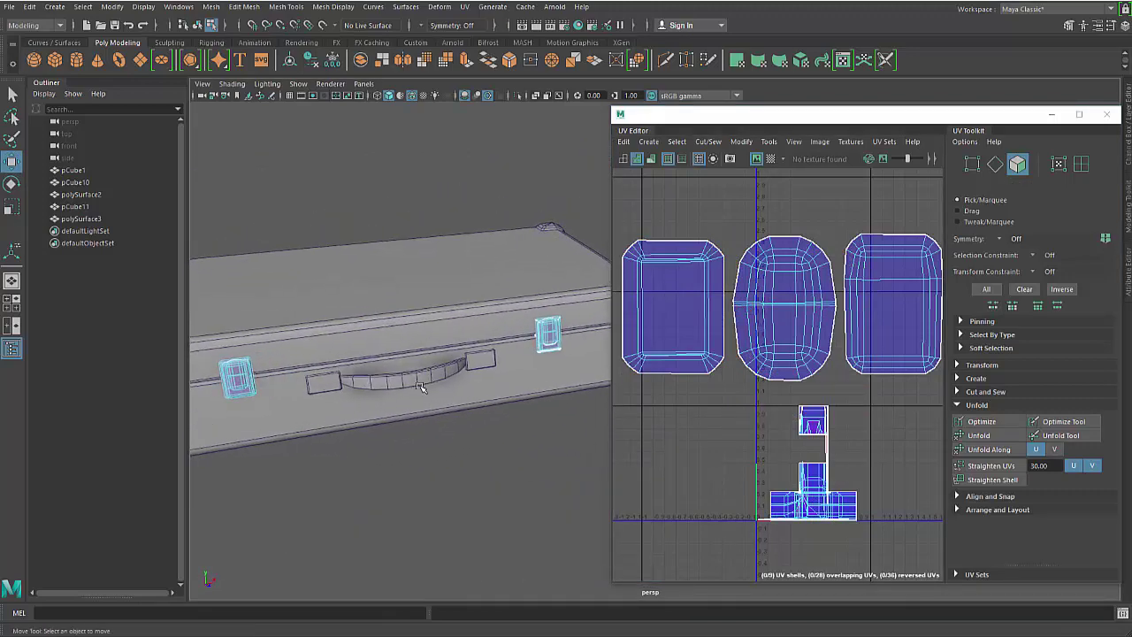
alt+middle_drag(469, 387, 544, 384)
right_drag(591, 350, 641, 263)
click(585, 350)
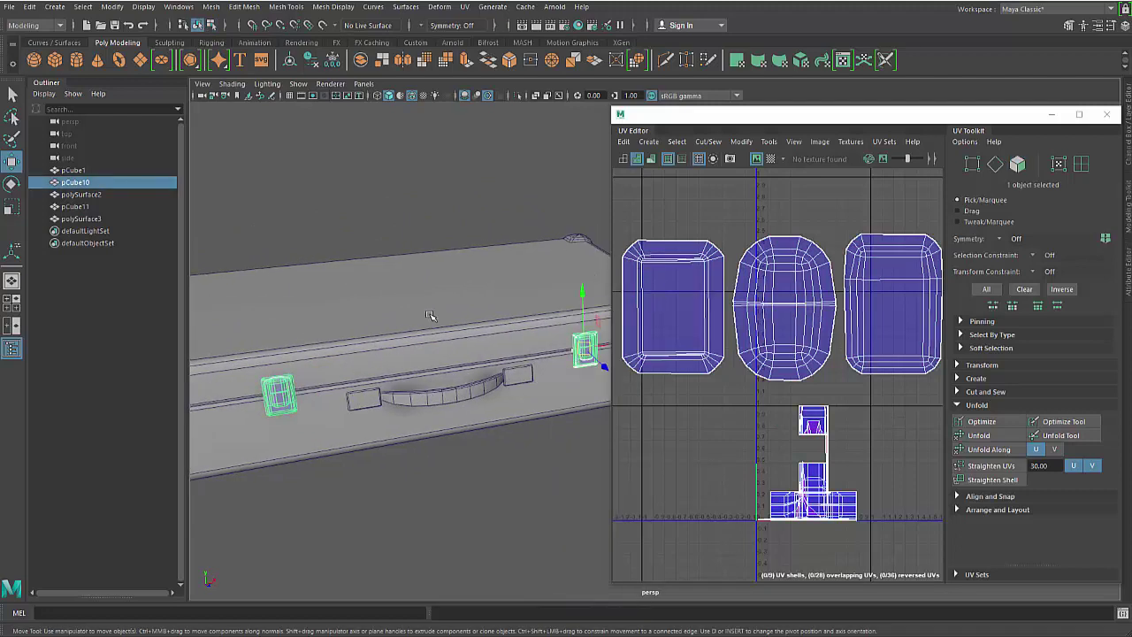
key(F11)
drag(537, 302, 612, 409)
key(Delete)
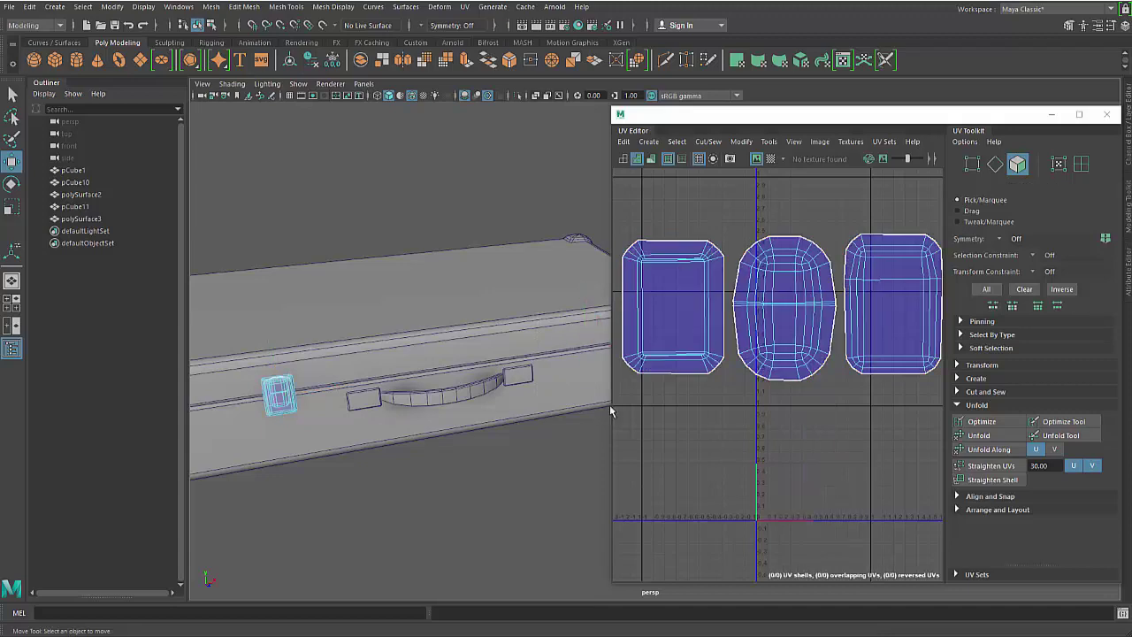
Mirror the remaining latch object across the world X axis with merged borders.
right_drag(280, 389, 394, 180)
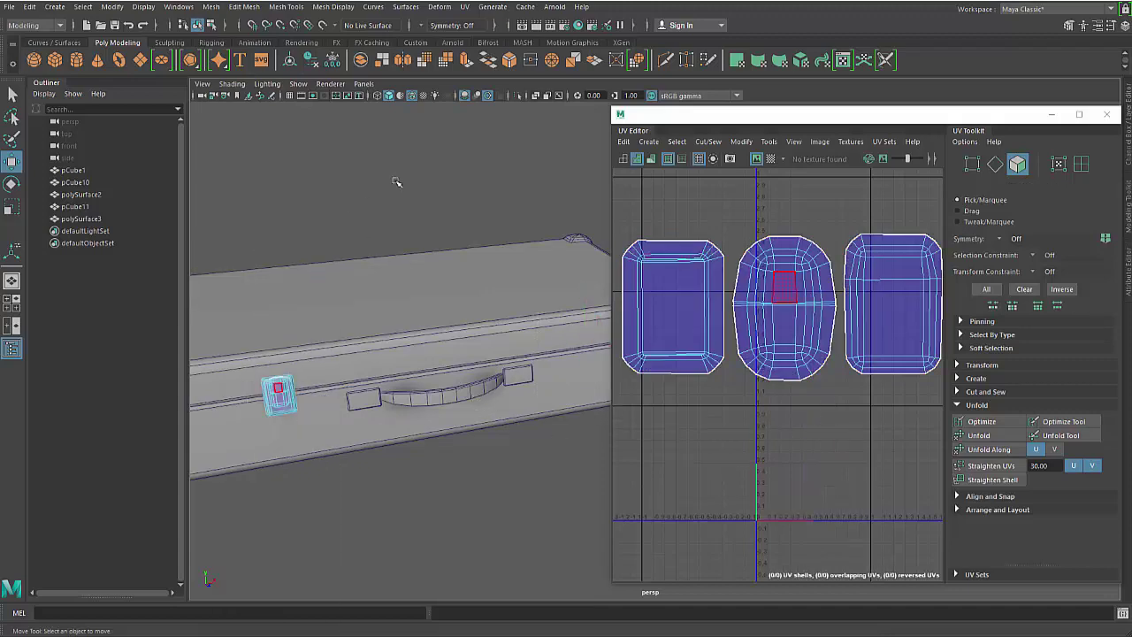
scroll(479, 403, down, 2)
alt+drag(479, 402, 397, 414)
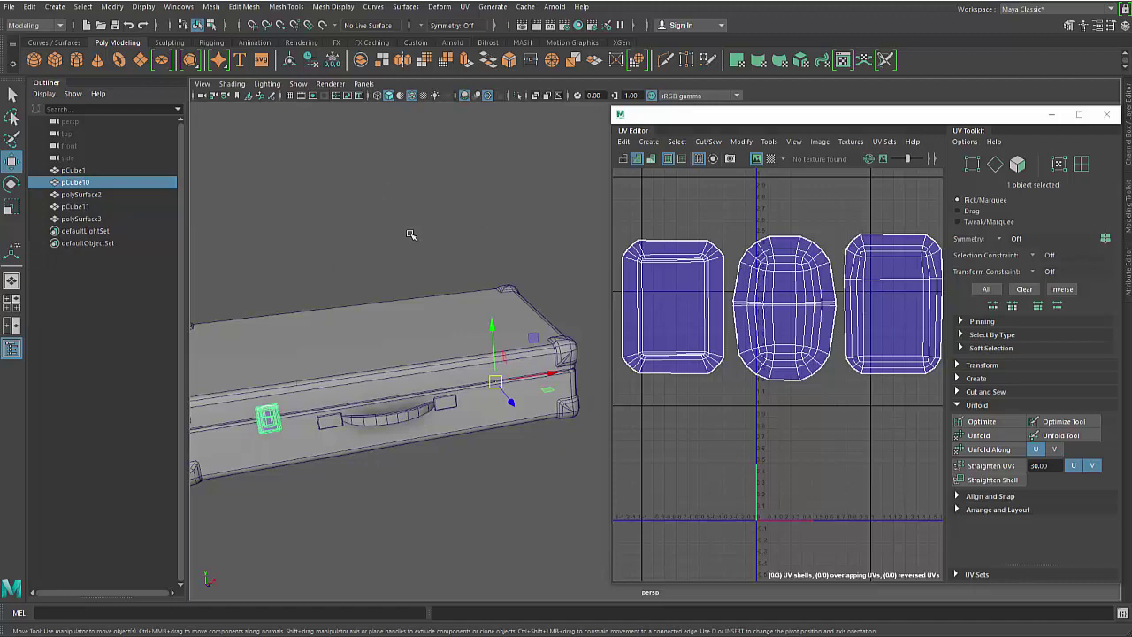
right_drag(409, 234, 421, 372)
drag(786, 124, 776, 335)
Try the latch mirror with Cut Geometry off, and undo that setting.
drag(999, 196, 973, 188)
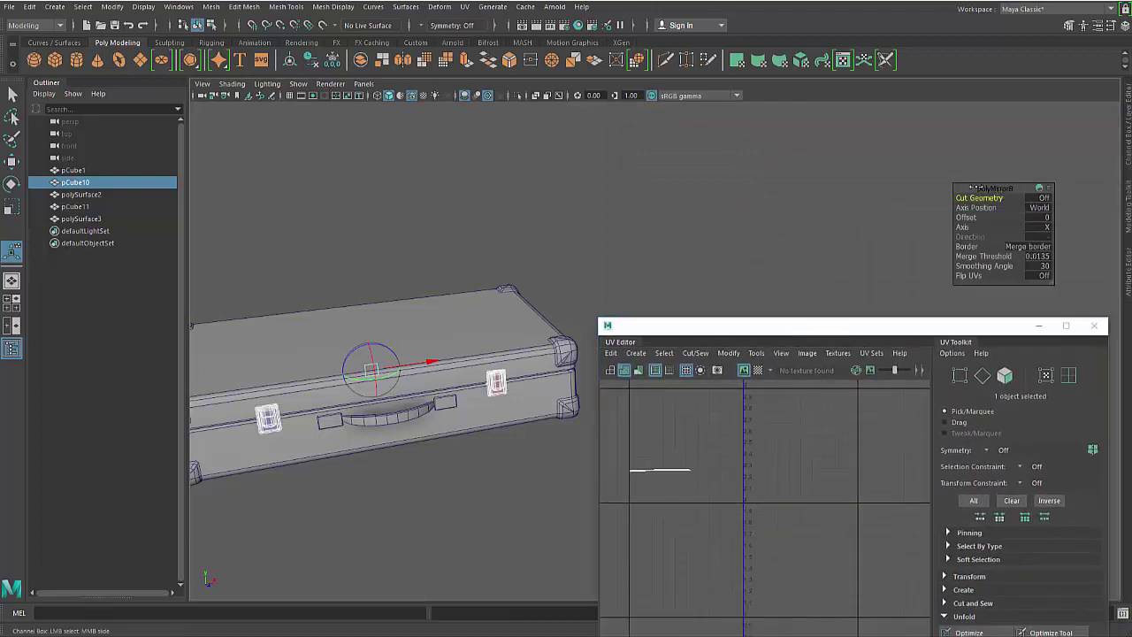
key(ctrl+z)
drag(906, 329, 904, 118)
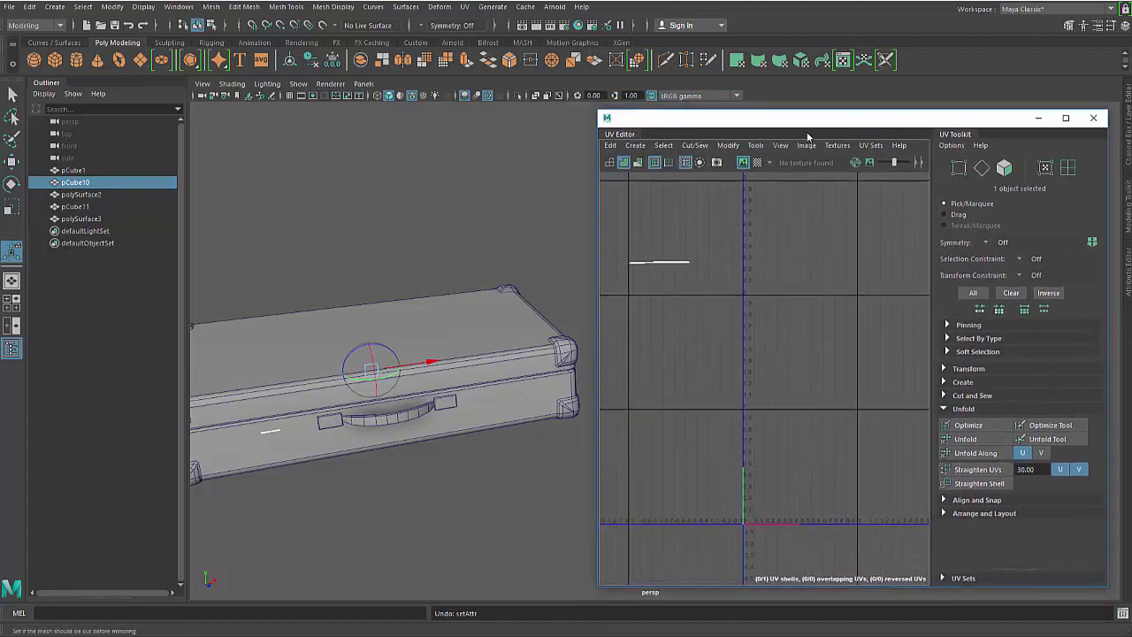
drag(809, 119, 835, 339)
Set the latch mirror's direction to positive, and bring the UV editor back beside the model.
drag(964, 197, 810, 175)
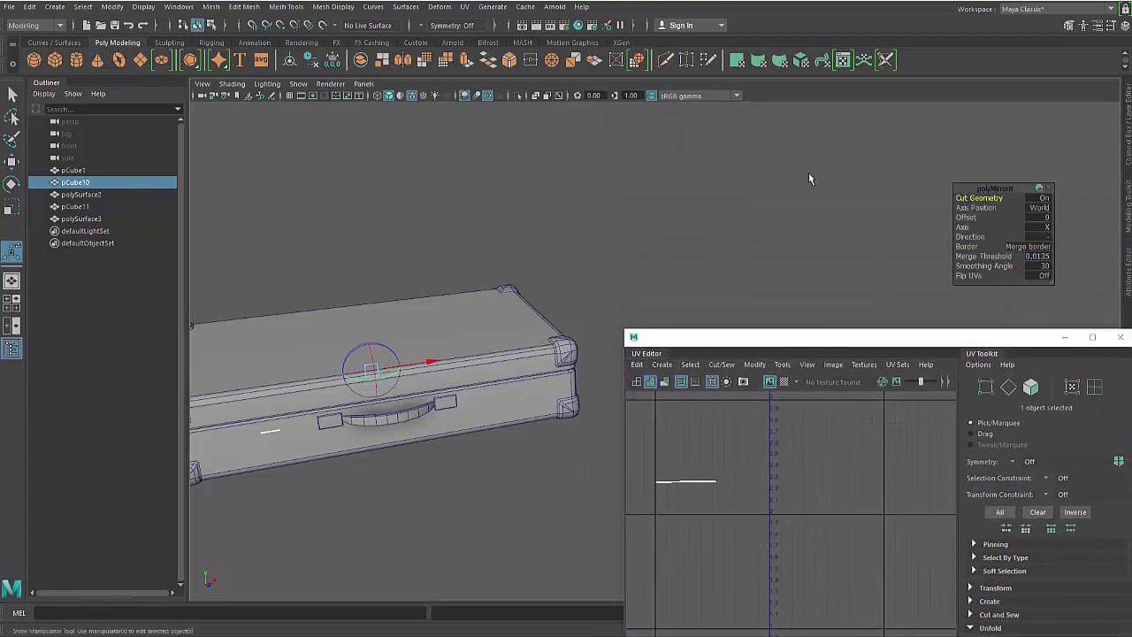
drag(1018, 187, 519, 157)
click(537, 209)
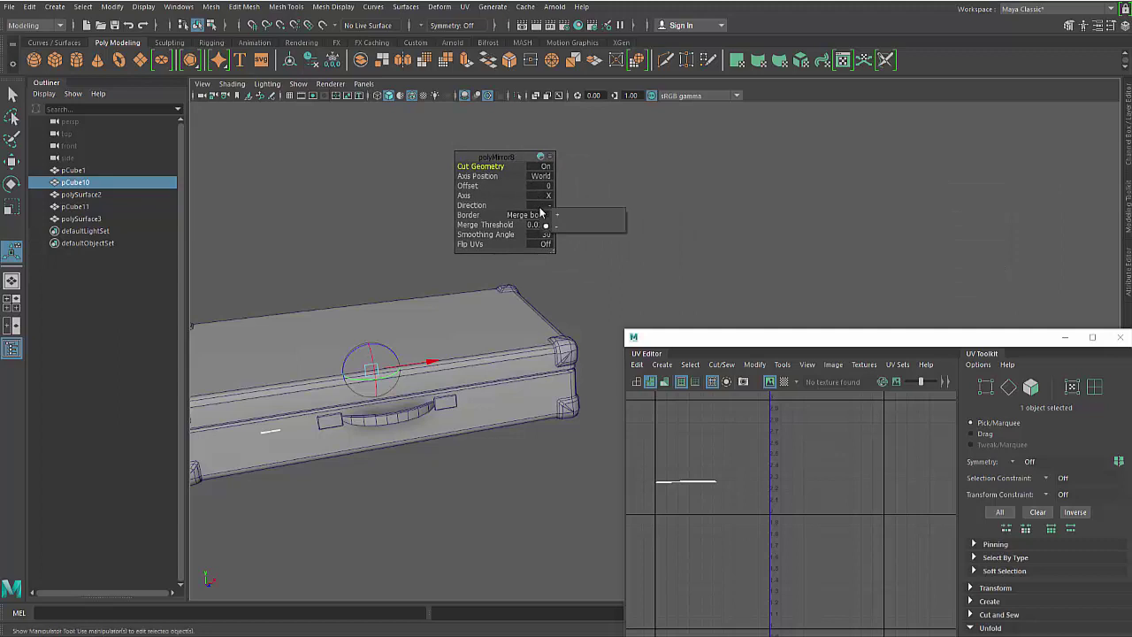
click(544, 210)
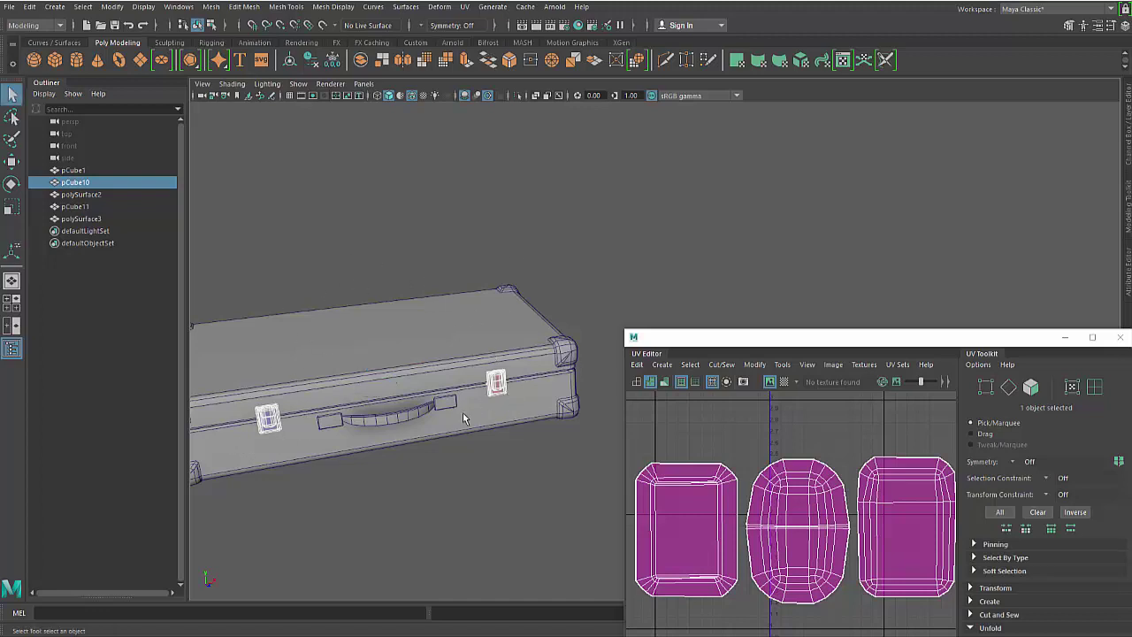
drag(837, 342, 817, 95)
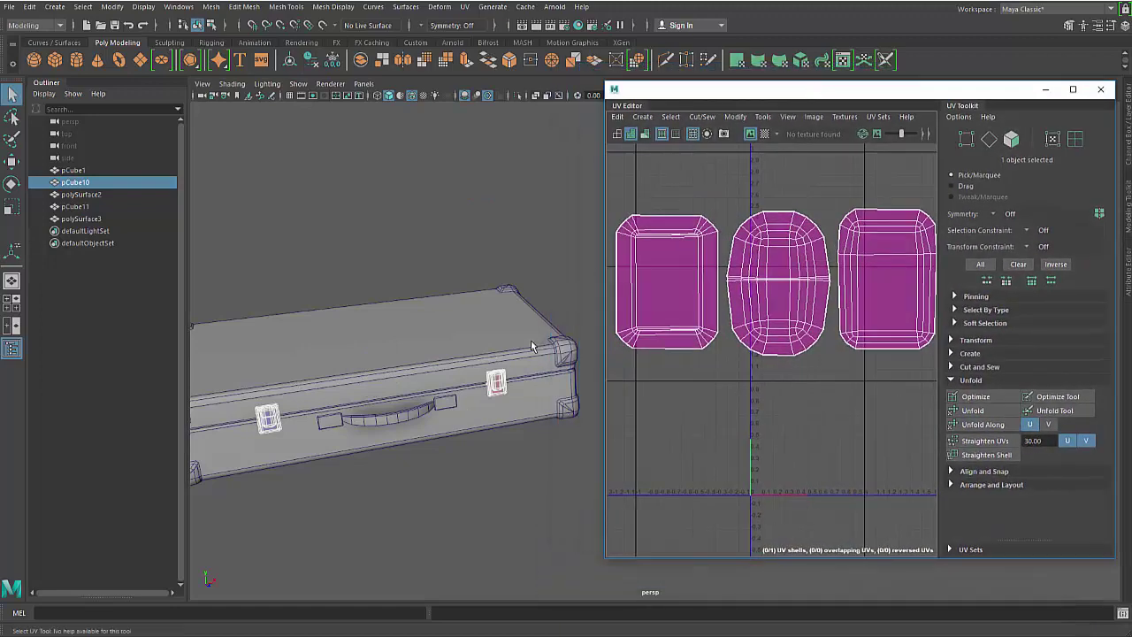
Select the mirrored latch's three UV shells and move them straight down below the original latch's shells.
alt+drag(461, 423, 277, 416)
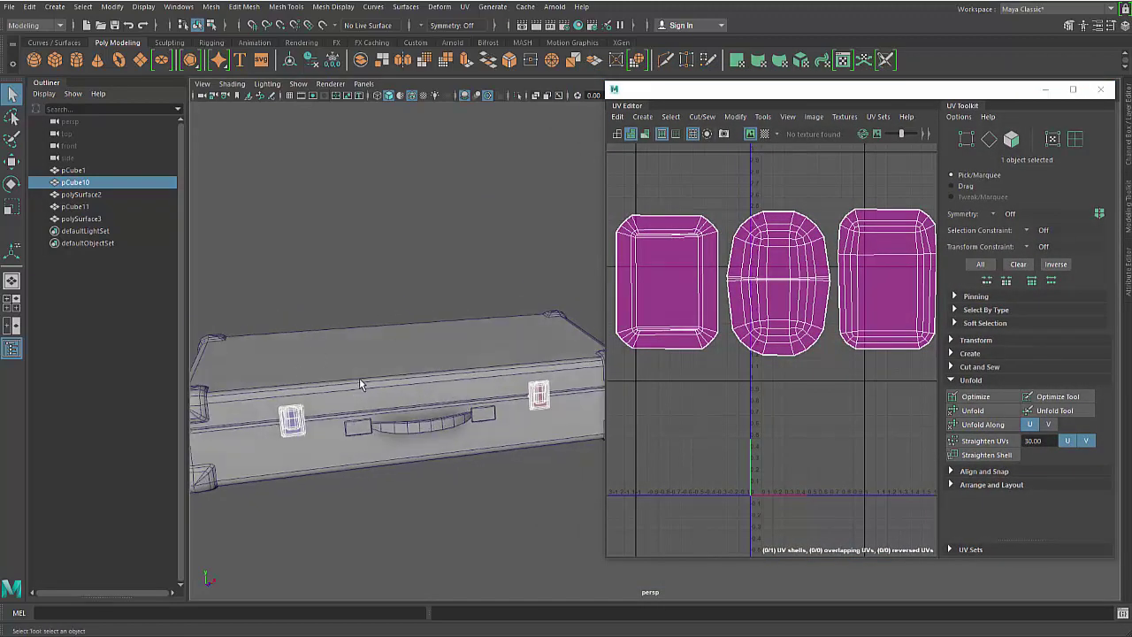
right_drag(707, 277, 662, 266)
click(681, 263)
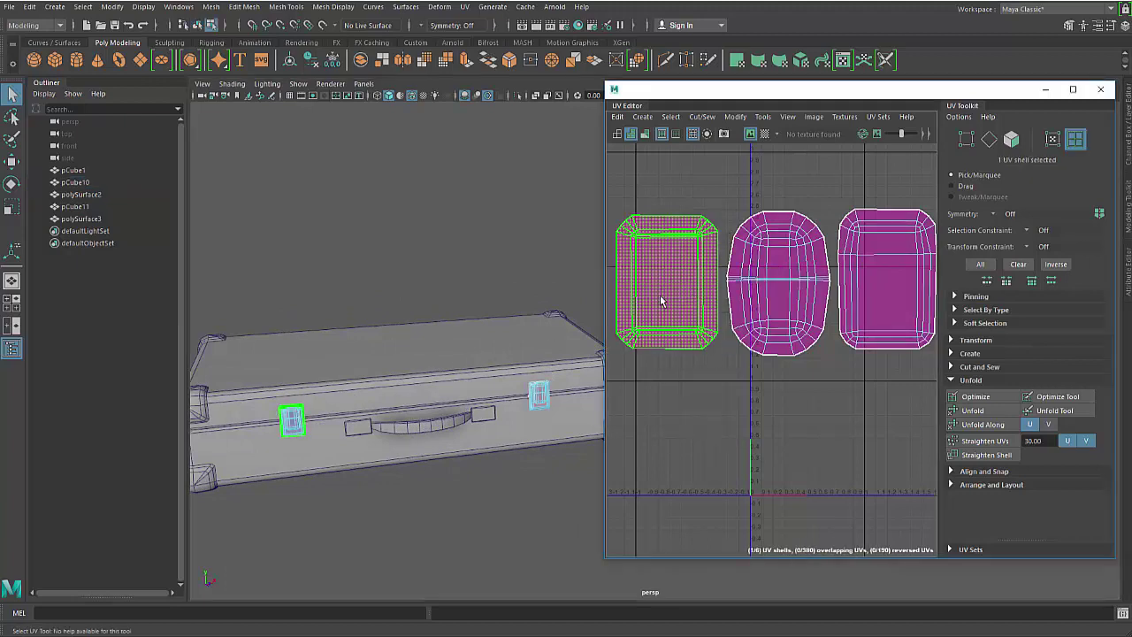
click(536, 470)
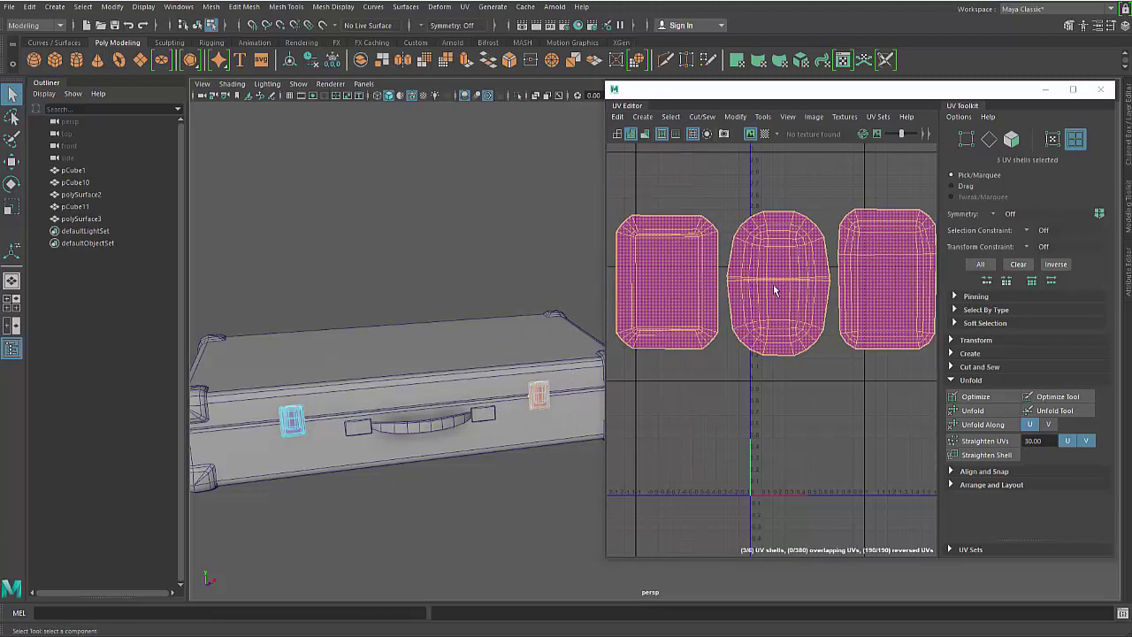
key(w)
drag(776, 219, 783, 406)
click(823, 374)
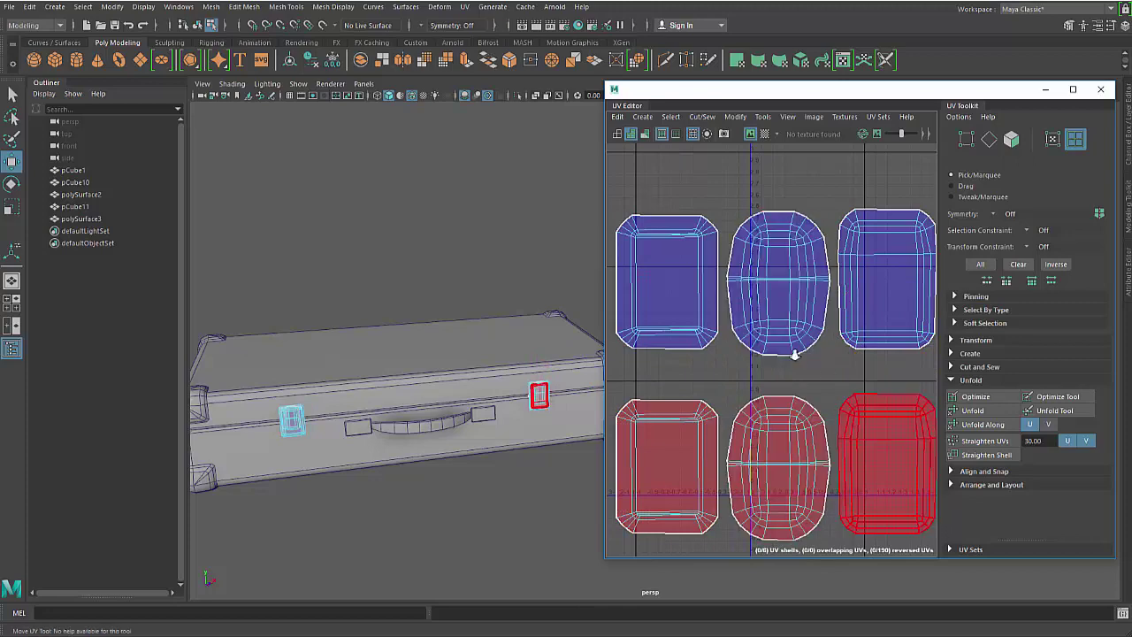
Display the checker map on both latches to check the orientation of their UVs.
scroll(791, 353, down, 3)
alt+drag(596, 454, 570, 449)
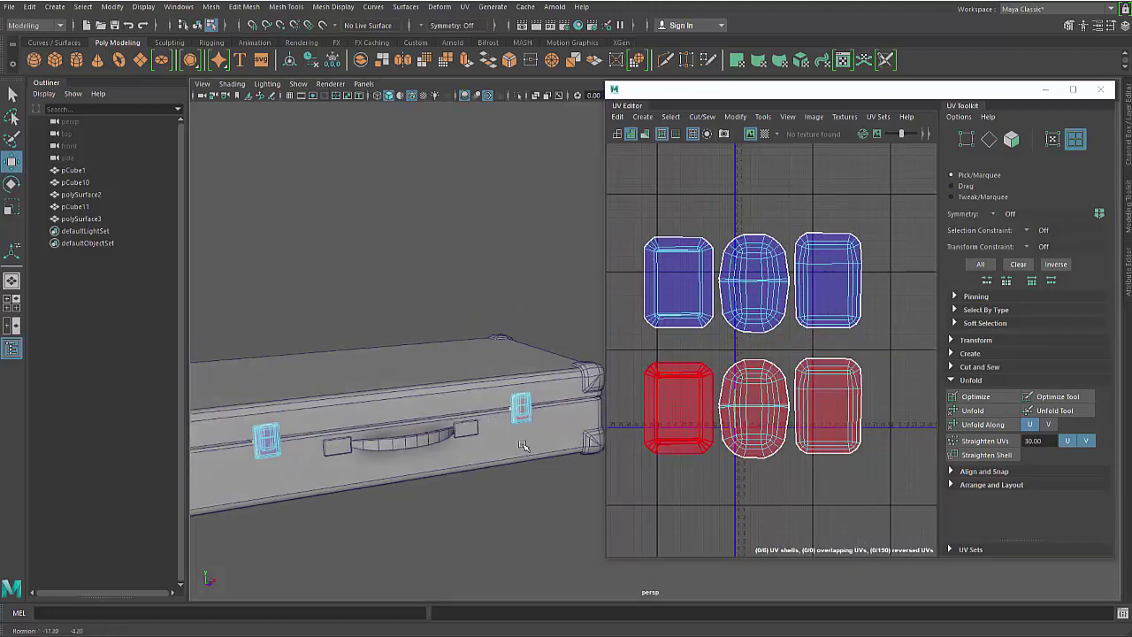
scroll(591, 468, up, 6)
scroll(364, 438, down, 2)
scroll(363, 437, down, 3)
alt+middle_drag(364, 435, 466, 393)
click(765, 134)
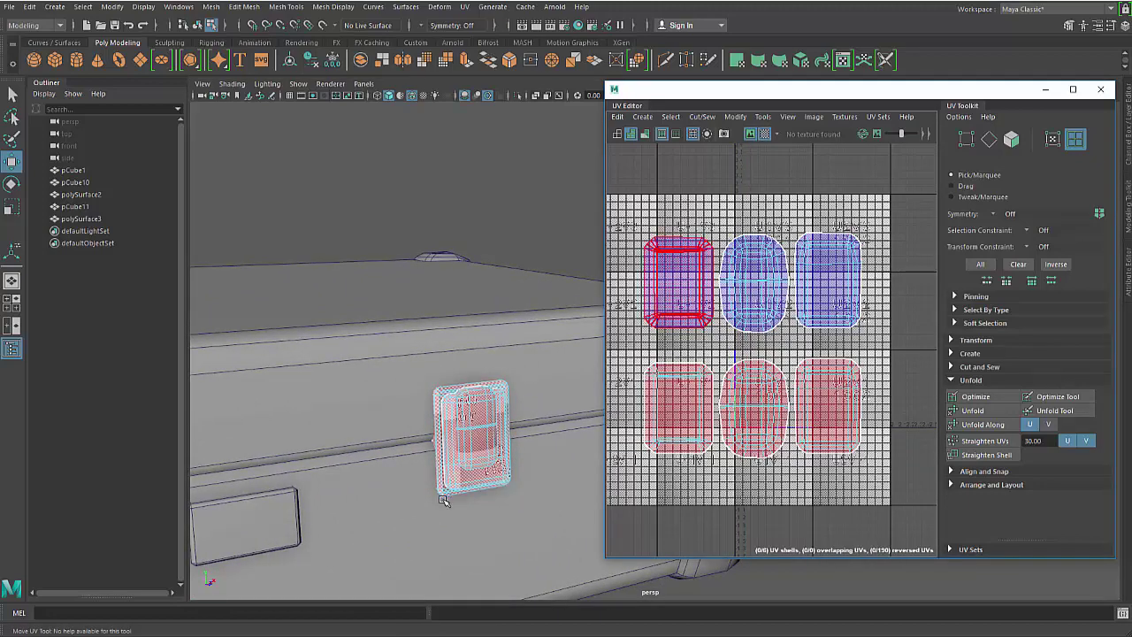
Examine the direction of the checker lettering on the mirrored latch.
alt+drag(444, 501, 449, 463)
alt+middle_drag(433, 426, 470, 425)
scroll(470, 425, up, 5)
alt+drag(501, 449, 483, 435)
scroll(724, 375, up, 3)
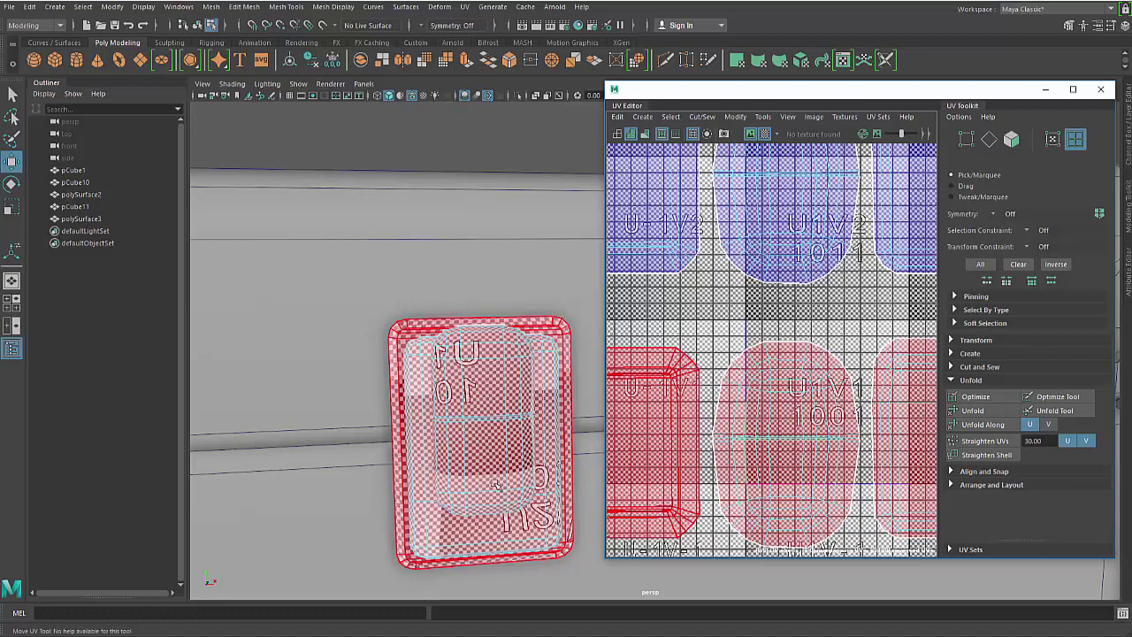
scroll(480, 447, down, 6)
mouse_move(466, 422)
alt+mouse_down()
mouse_move(404, 429)
mouse_move(451, 424)
alt+mouse_up()
alt+middle_drag(451, 424, 390, 423)
scroll(887, 432, down, 5)
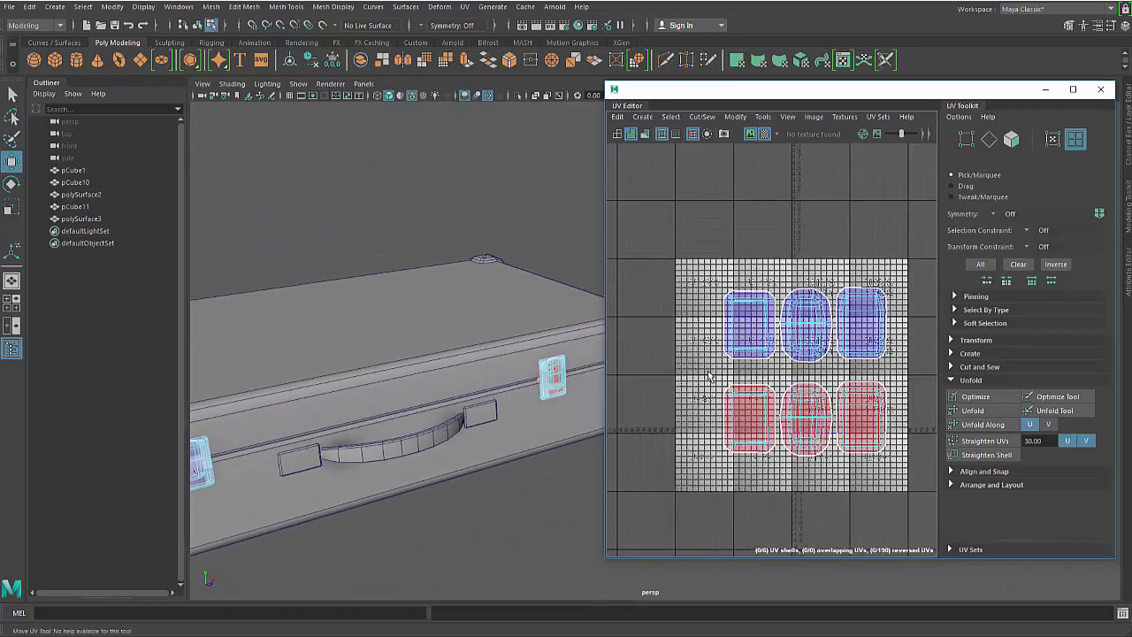
Select the mirrored latch's three UV shells and move them straight up, closer to the original latch's shells.
alt+middle_drag(708, 376, 654, 360)
drag(865, 453, 662, 361)
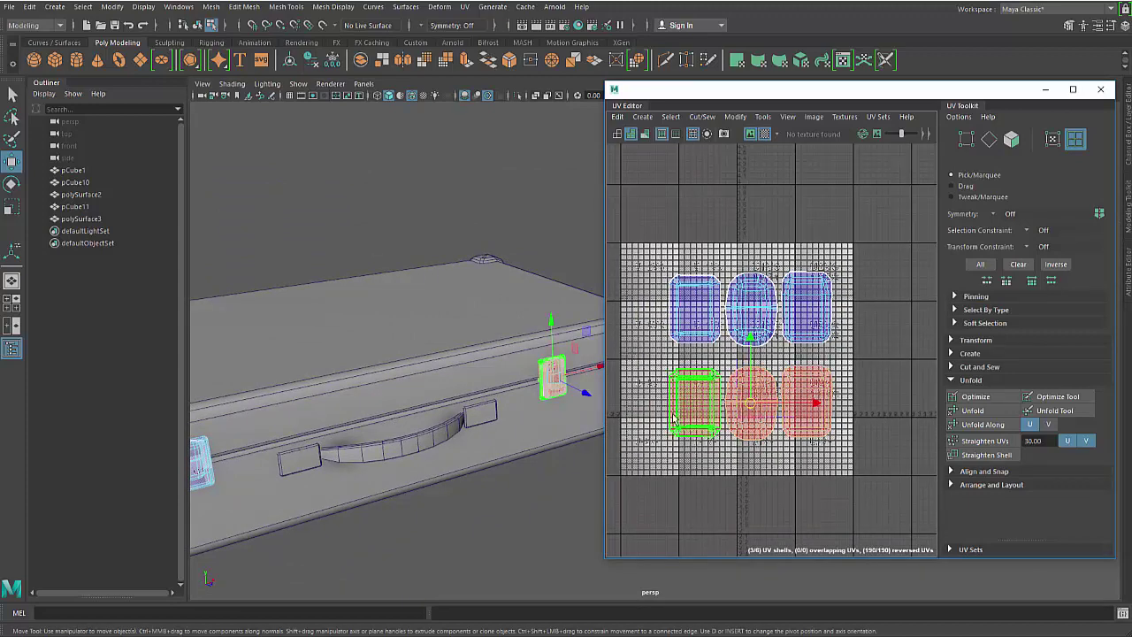
mouse_move(748, 343)
mouse_down()
mouse_move(741, 254)
mouse_move(748, 329)
mouse_up()
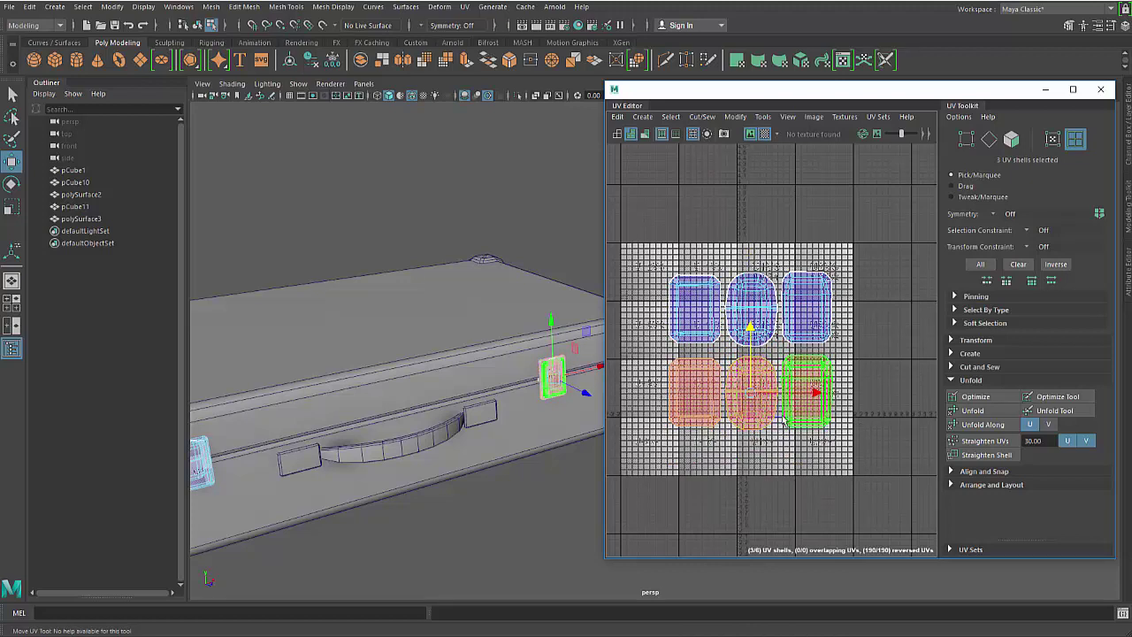
Flip the mirrored latch's three UV shells along U.
alt+right_drag(523, 450, 598, 469)
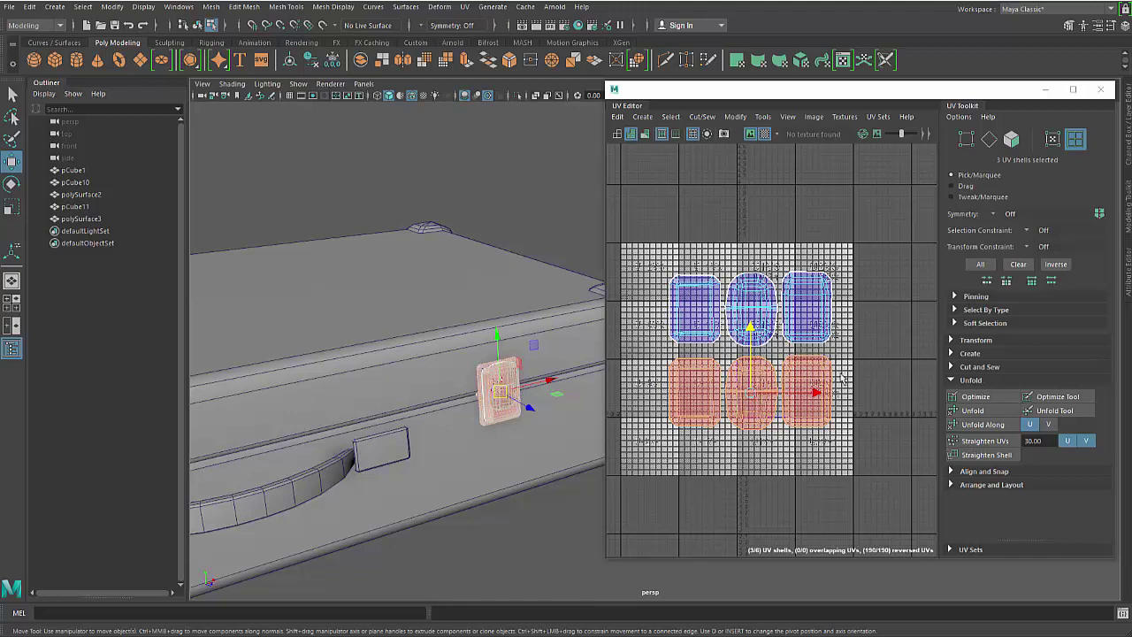
shift+right_click(862, 323)
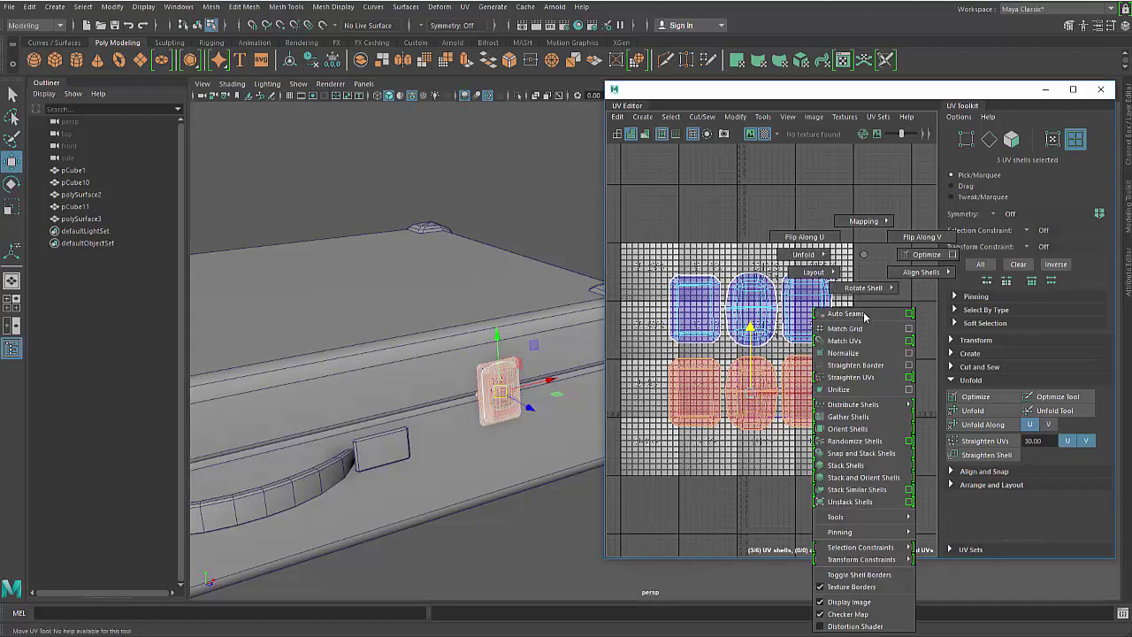
shift+right_drag(864, 317, 831, 247)
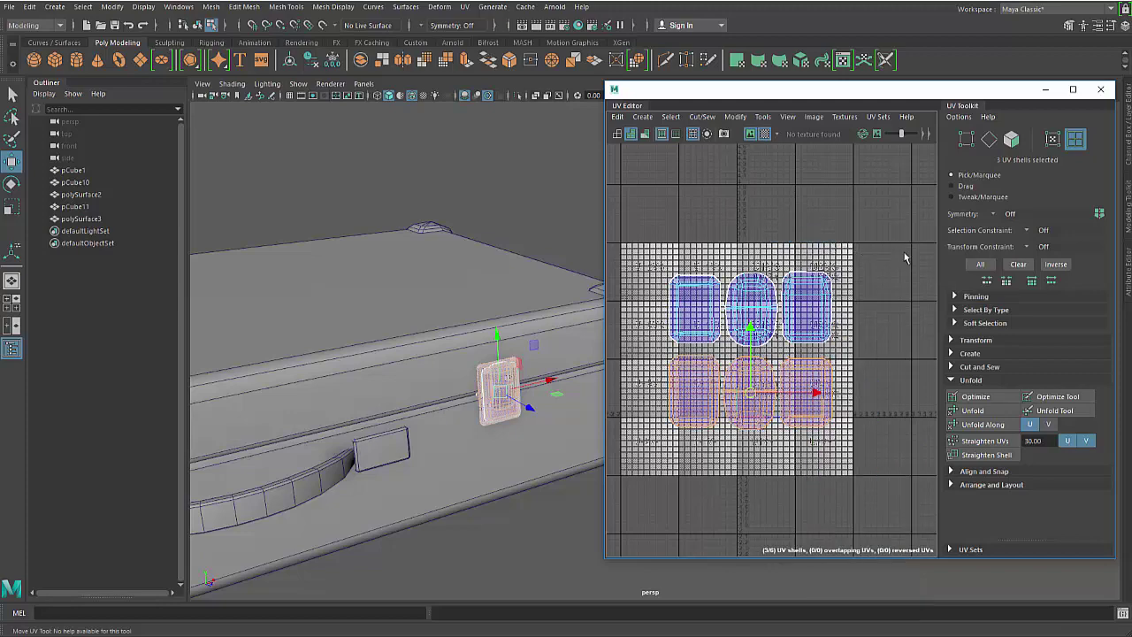
mouse_move(904, 253)
shift+right_down()
mouse_move(891, 251)
mouse_move(920, 249)
mouse_move(886, 256)
mouse_move(907, 260)
shift+right_up()
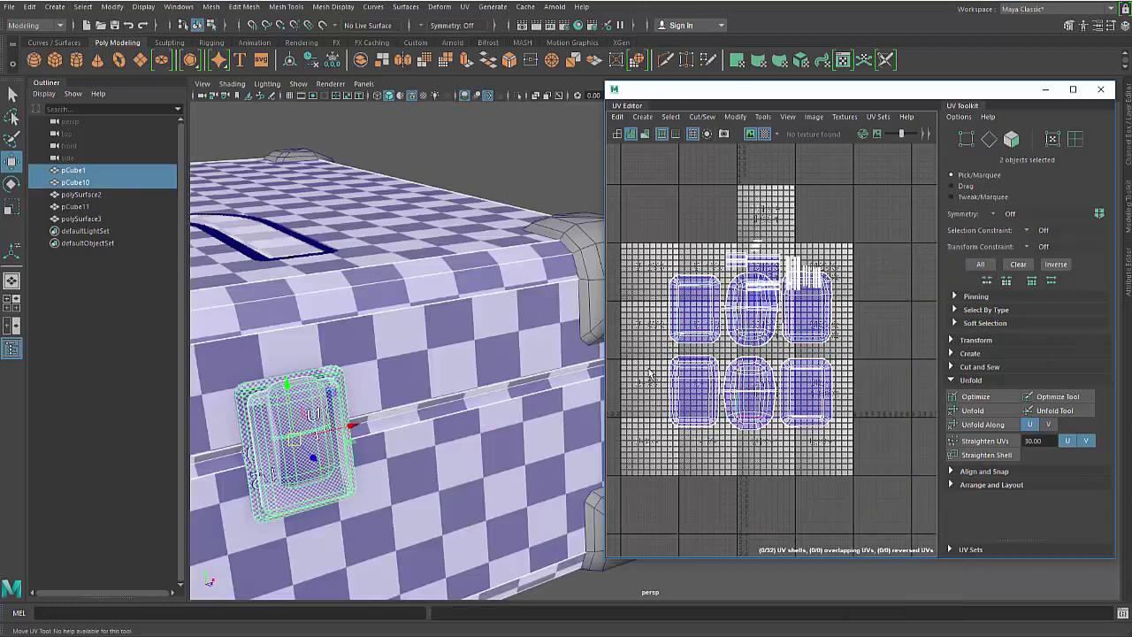
Select all six latch UV shells with the suitcase body's UVs displayed, and scale them down uniformly.
right_drag(654, 361, 611, 344)
drag(639, 320, 864, 444)
key(r)
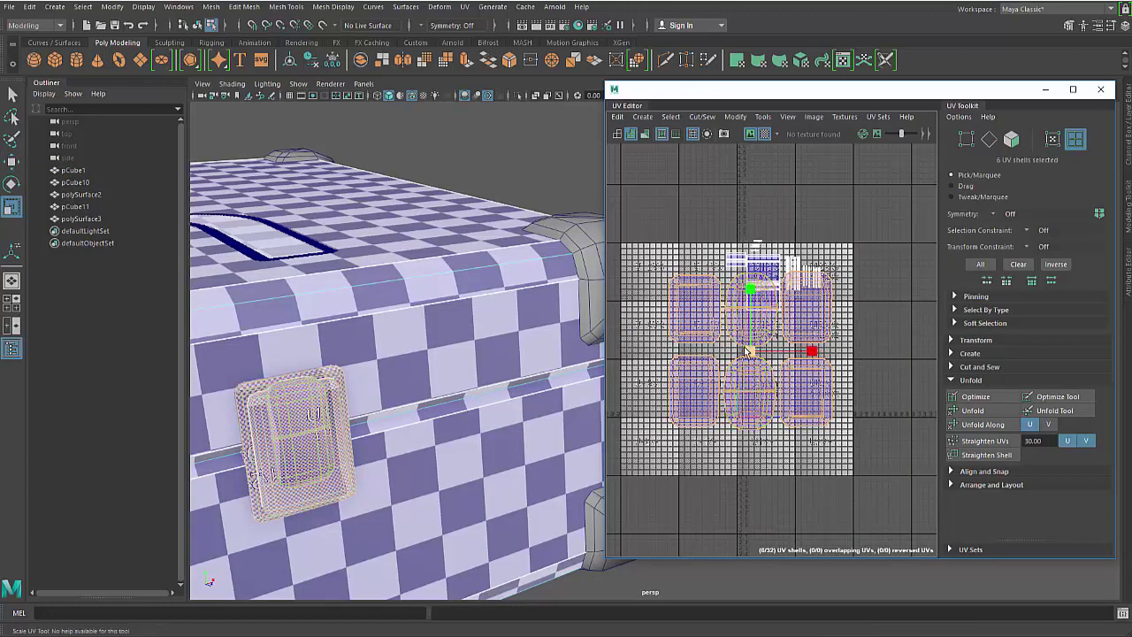
drag(737, 350, 685, 409)
drag(749, 352, 748, 353)
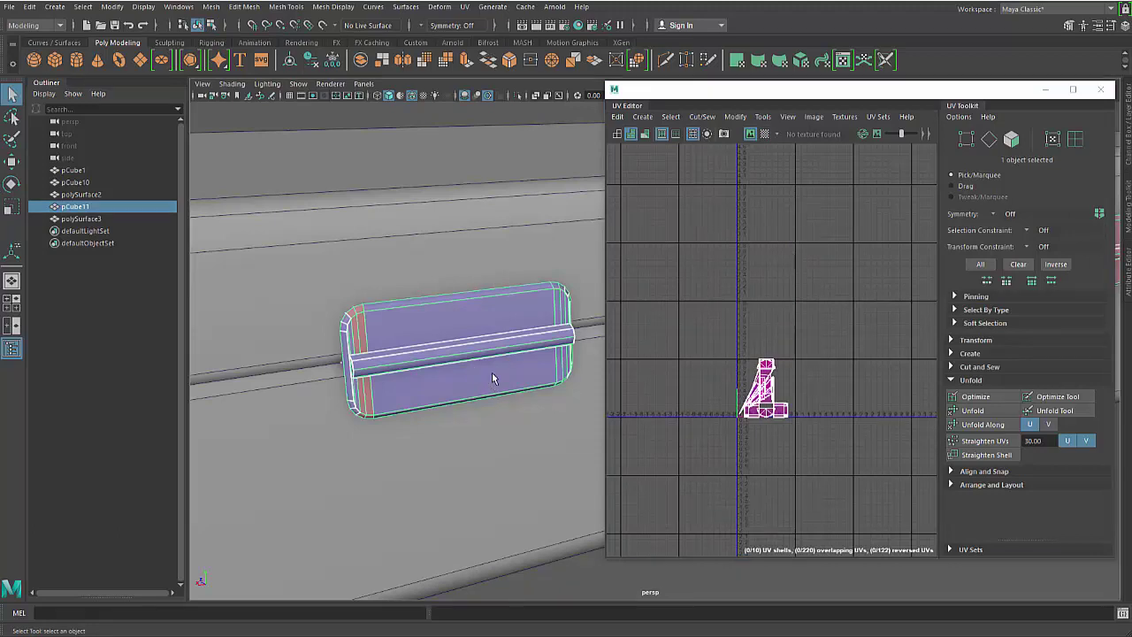
Select all faces of the hinge's rounded base plate and apply a planar UV projection to them.
right_drag(476, 300, 478, 310)
click(450, 315)
double_click(450, 313)
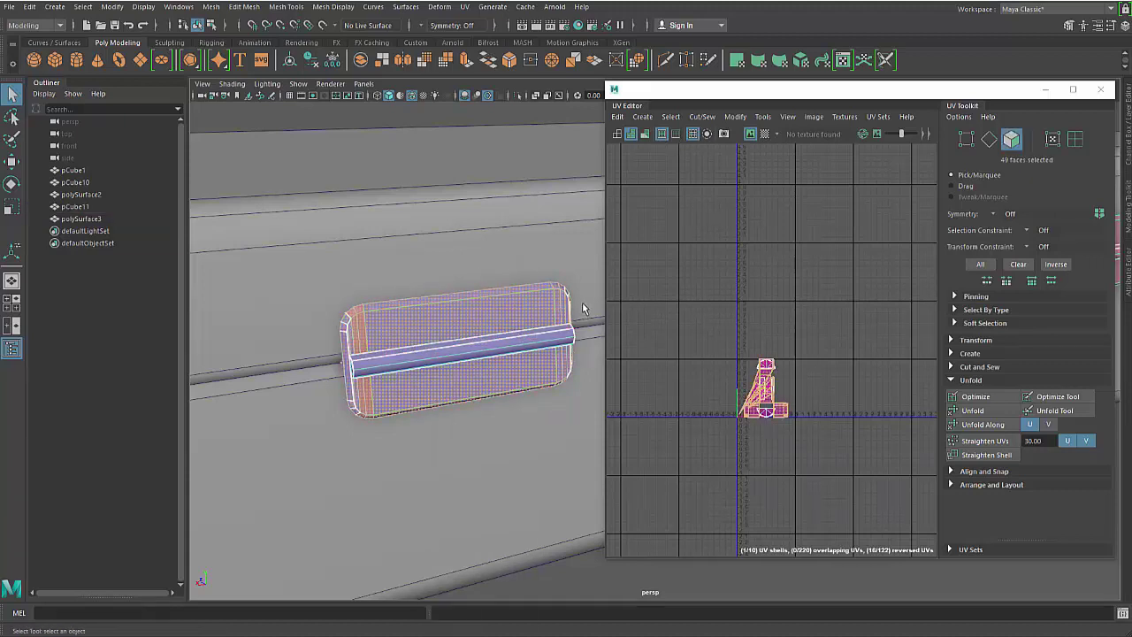
click(642, 116)
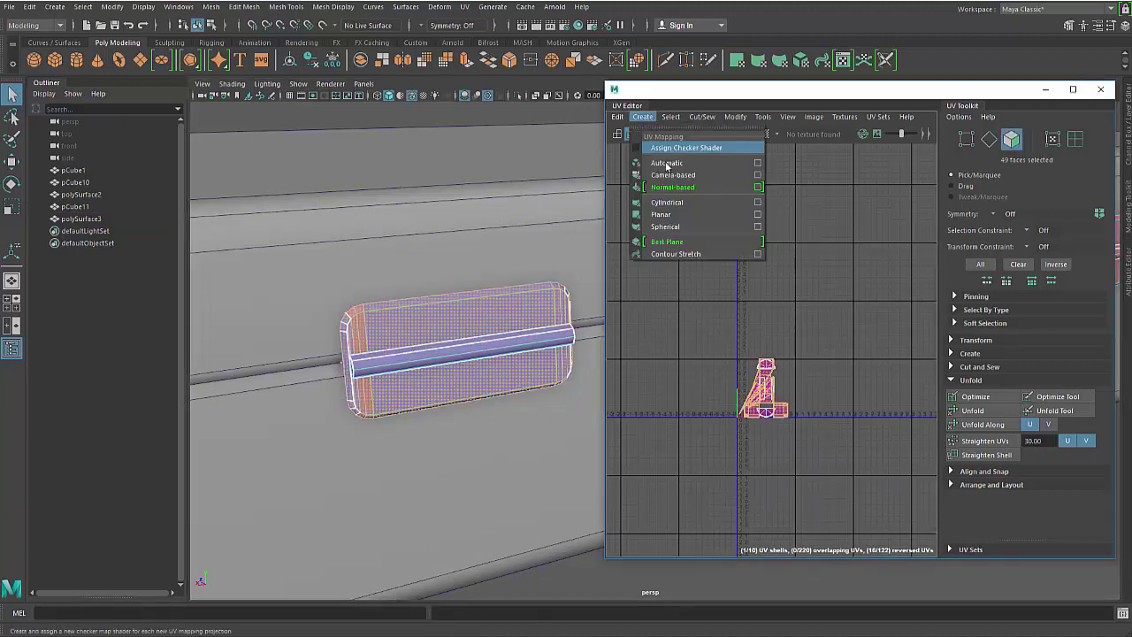
click(664, 215)
key(w)
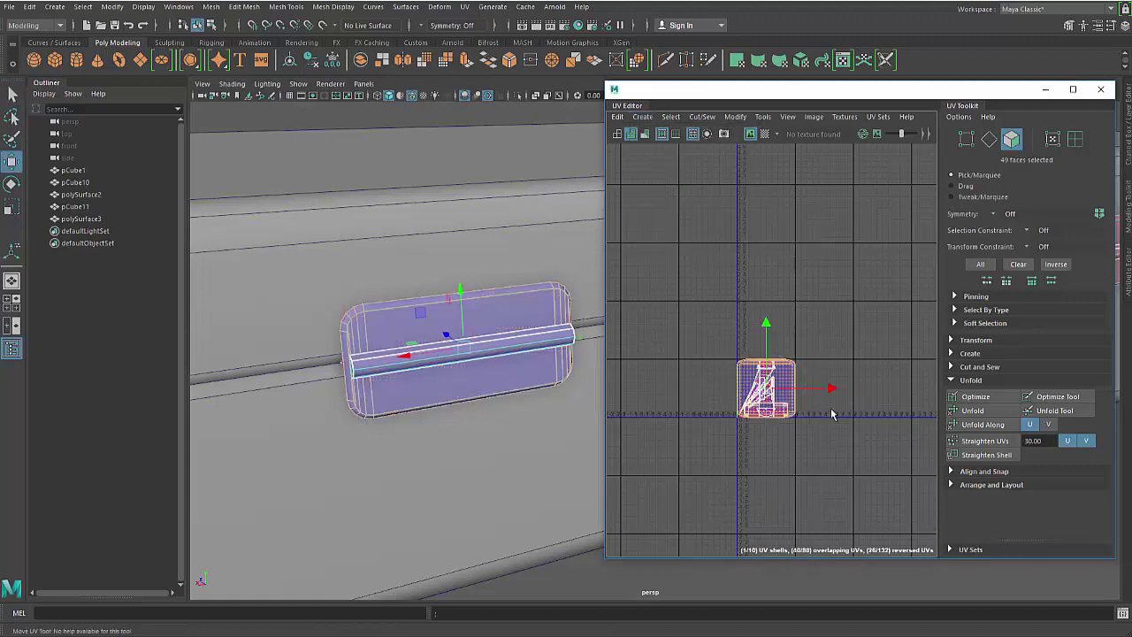
Optimize the hinge plate's UV shell, rotate it upright, and move it clear of the hinge's other shells.
scroll(829, 412, up, 3)
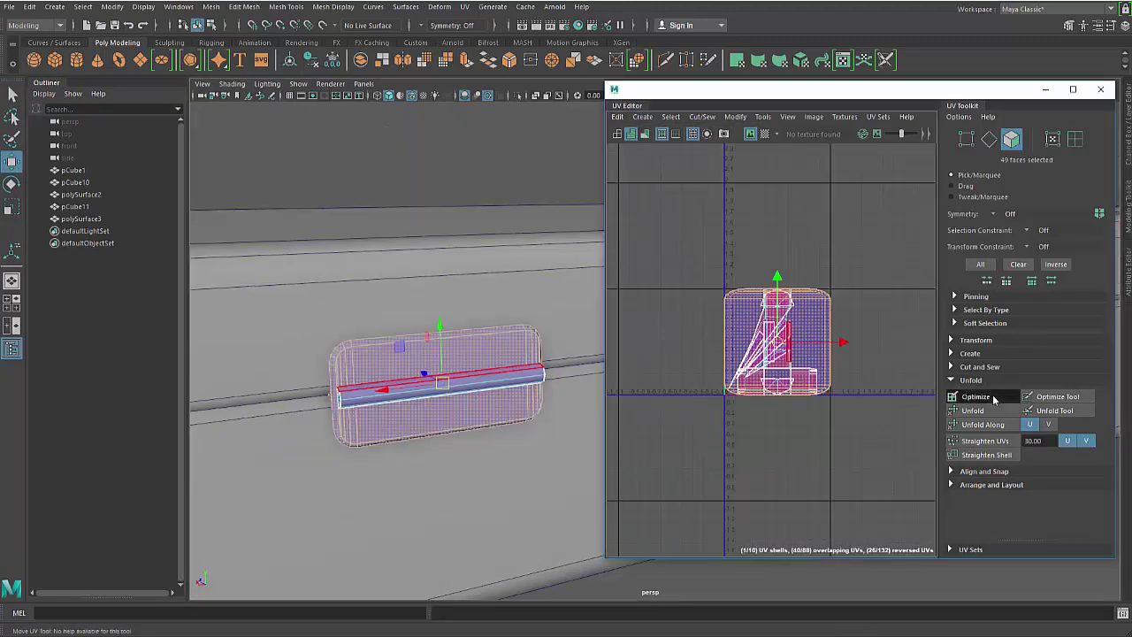
click(977, 399)
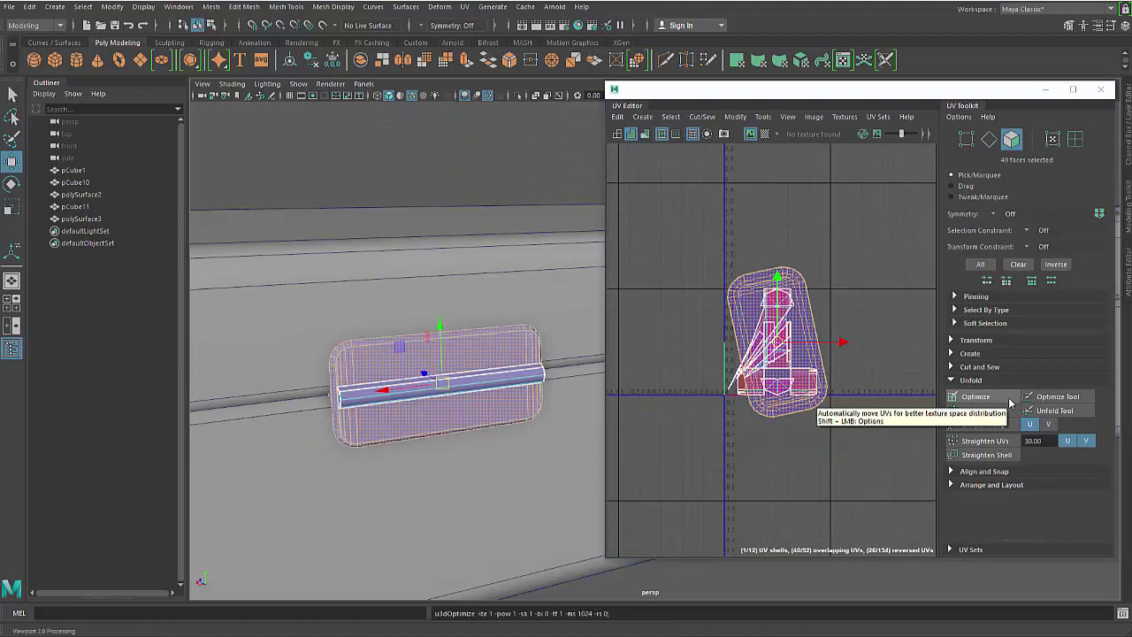
key(e)
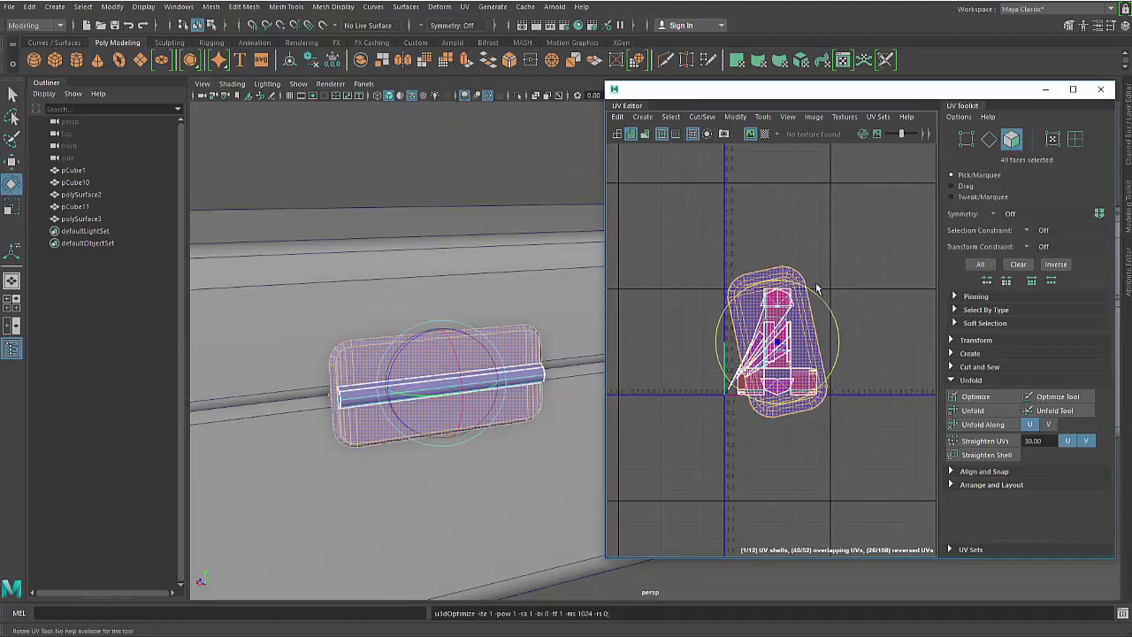
drag(816, 297, 828, 311)
key(w)
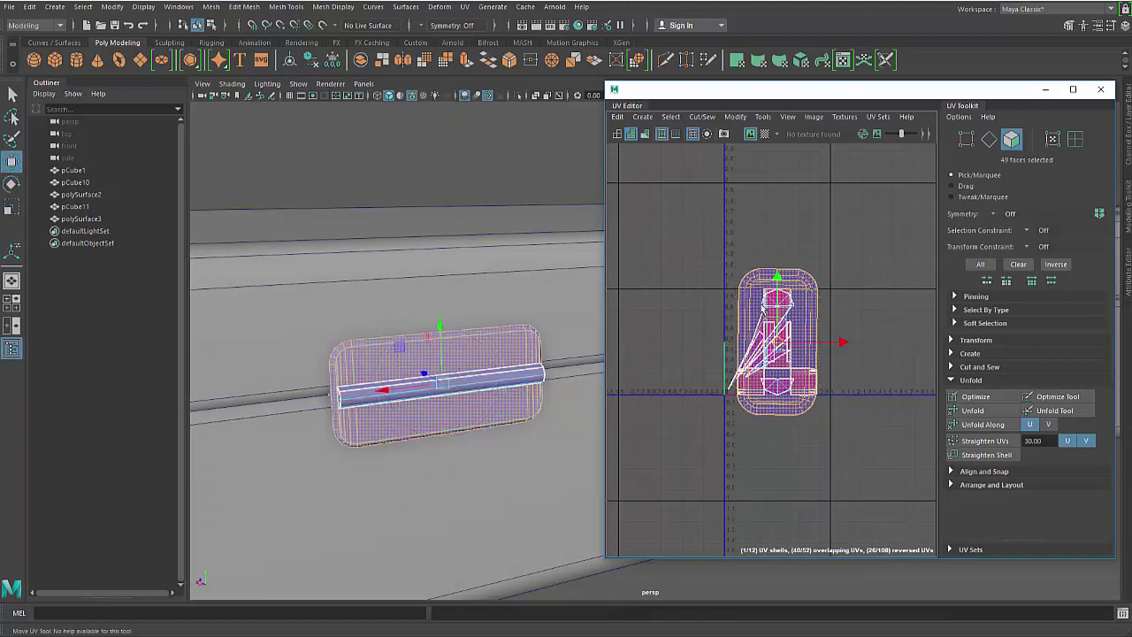
drag(776, 343, 674, 254)
click(689, 398)
Select all faces of the hinge's protruding bar and unwrap them with automatic mapping.
alt+drag(464, 383, 500, 380)
alt+right_drag(442, 389, 460, 376)
double_click(459, 374)
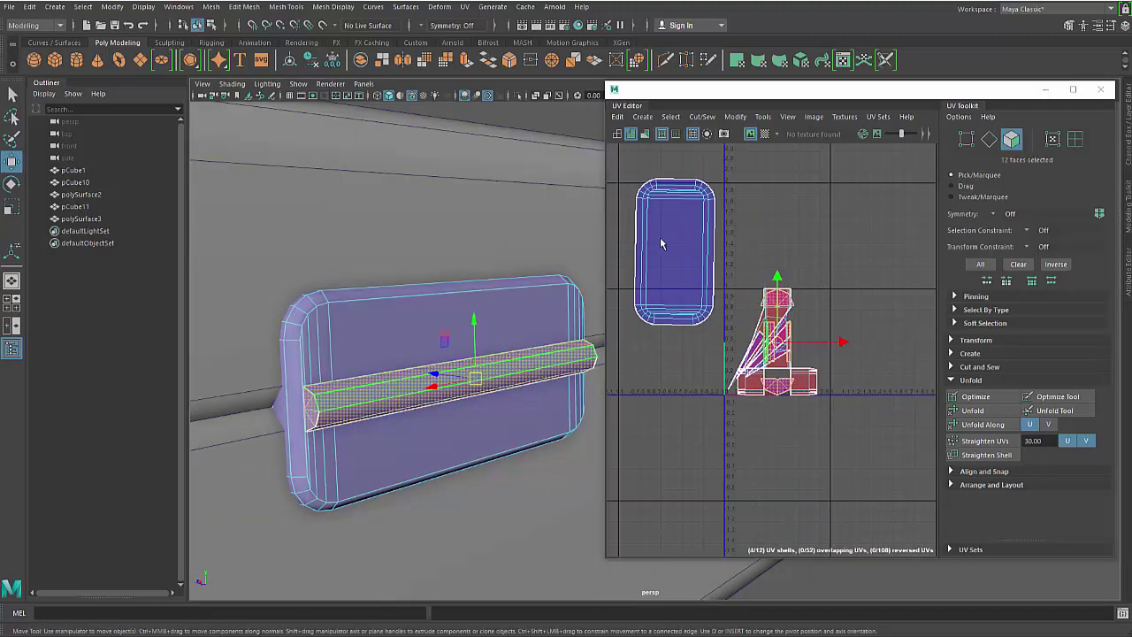
click(643, 117)
click(670, 168)
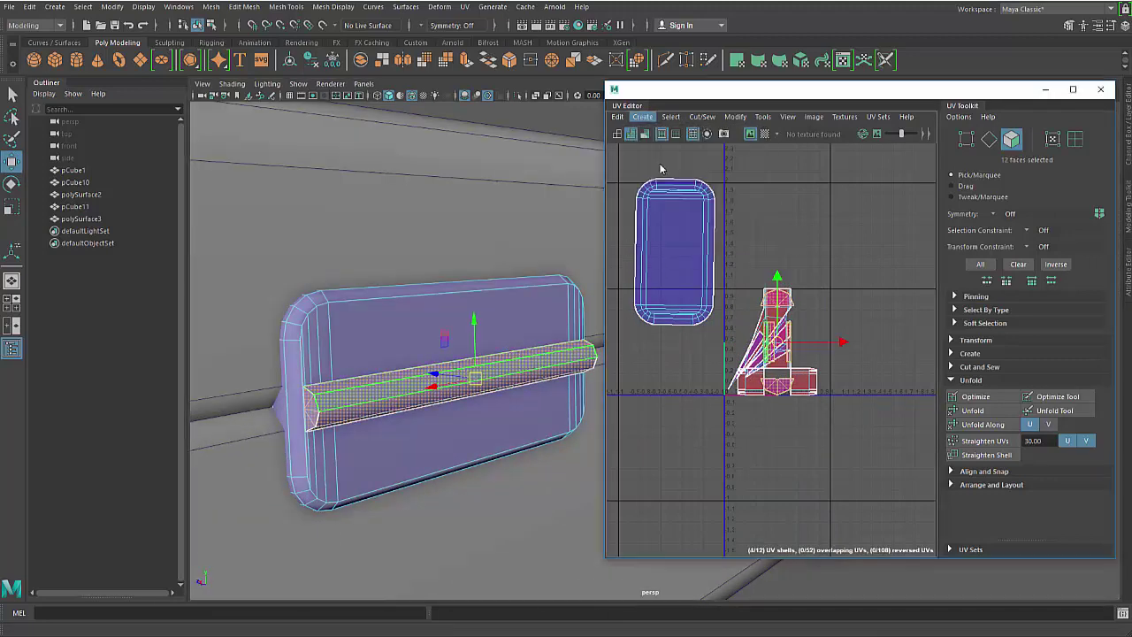
Move the hinge bar's new UV shells up, clear of the remaining unmapped shells.
key(w)
drag(738, 344, 773, 220)
alt+middle_drag(775, 234, 806, 376)
alt+right_drag(806, 377, 885, 388)
alt+middle_drag(885, 387, 793, 357)
Select the hinge bar's lengthwise seam edges and move and sew its strips into one UV shell.
key(F8)
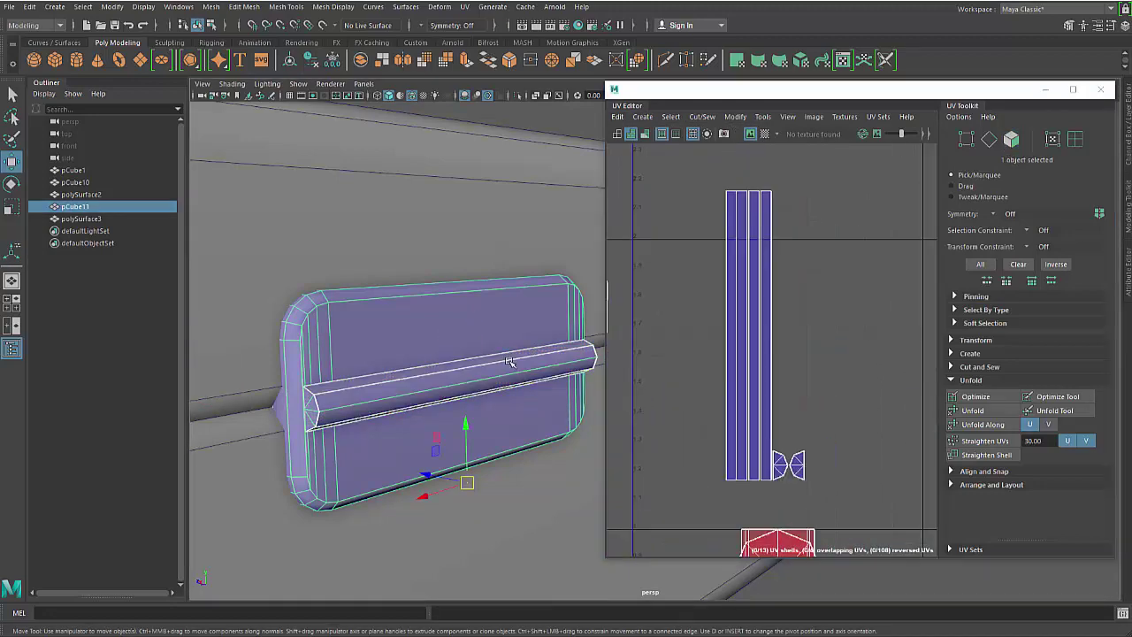
mouse_move(492, 343)
right_down()
mouse_move(486, 283)
mouse_move(483, 331)
right_up()
click(449, 373)
alt+drag(449, 410, 450, 367)
shift+click(497, 290)
shift+right_drag(799, 339, 799, 316)
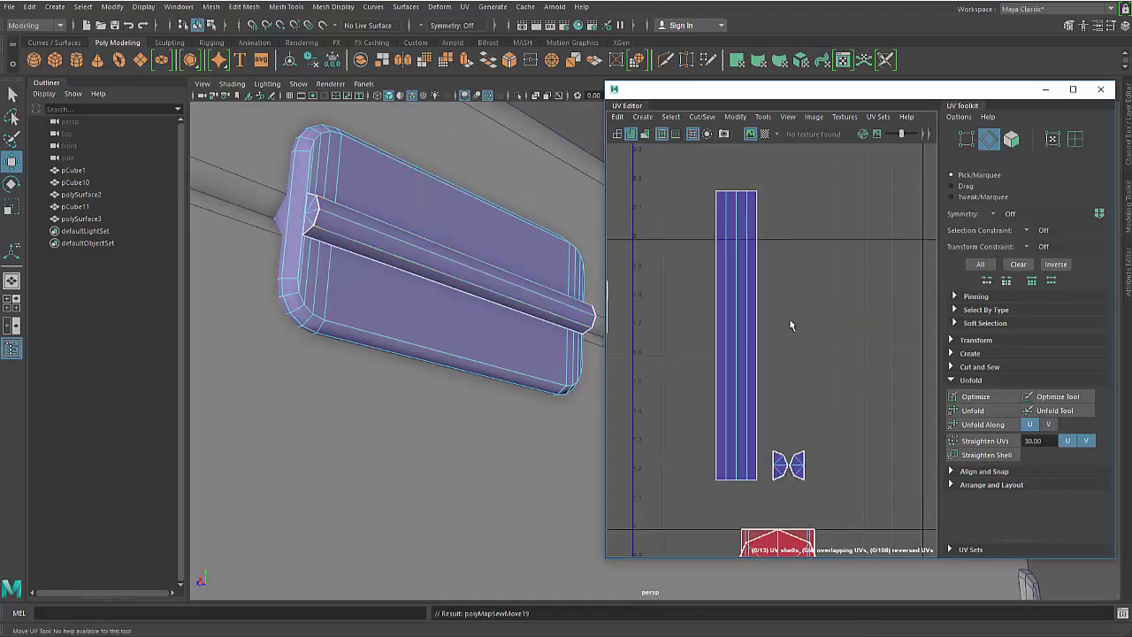
alt+drag(419, 266, 424, 321)
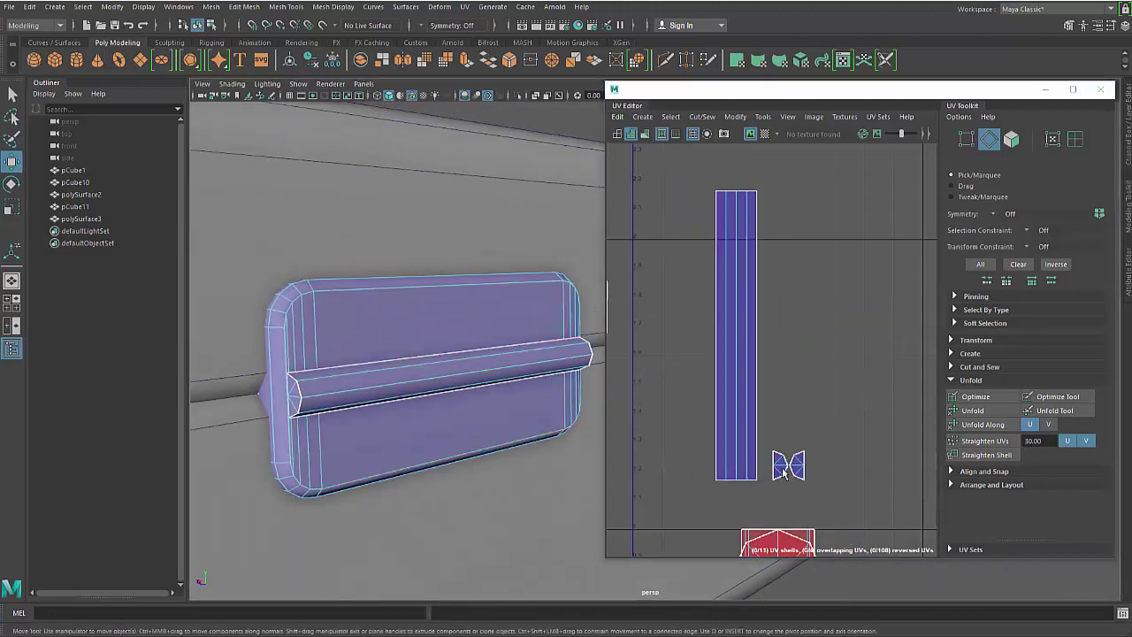
Select the hinge bar's strip and two end-cap UV shells and rotate them a quarter turn so the strip lies horizontally.
right_drag(801, 443, 765, 396)
click(775, 456)
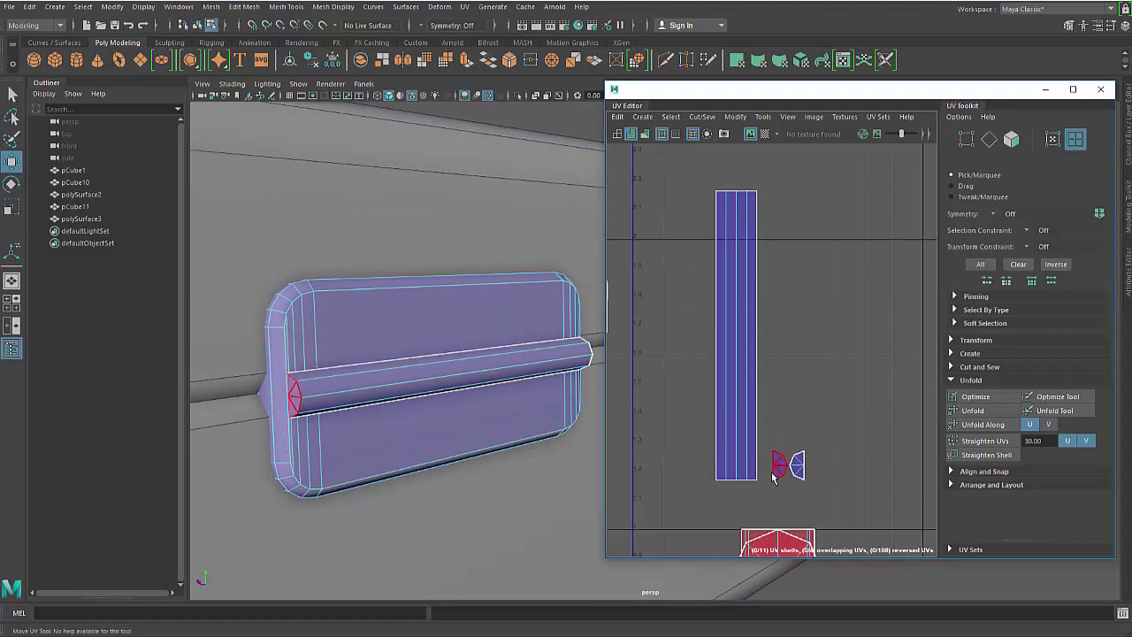
click(546, 372)
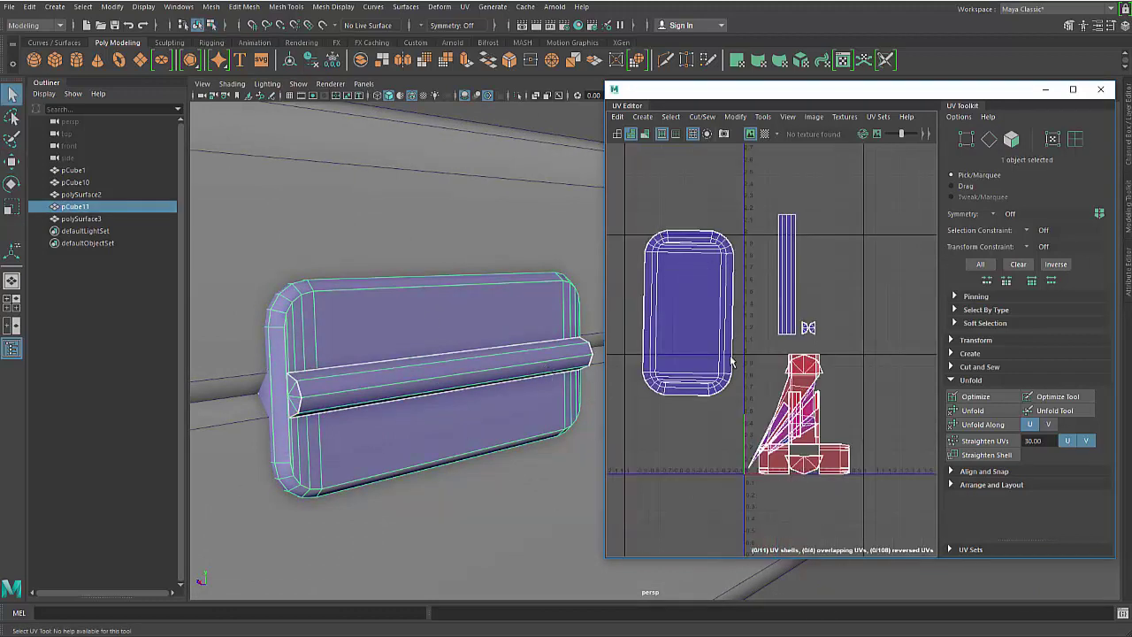
right_drag(681, 261, 629, 332)
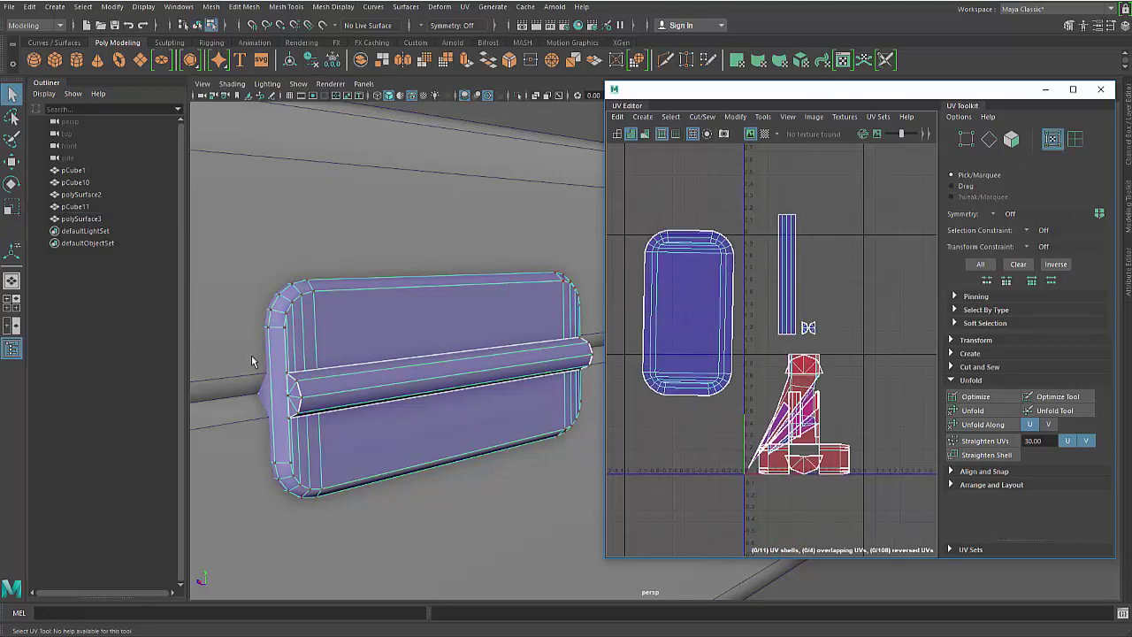
drag(250, 256, 350, 525)
key(e)
drag(828, 290, 850, 300)
key(w)
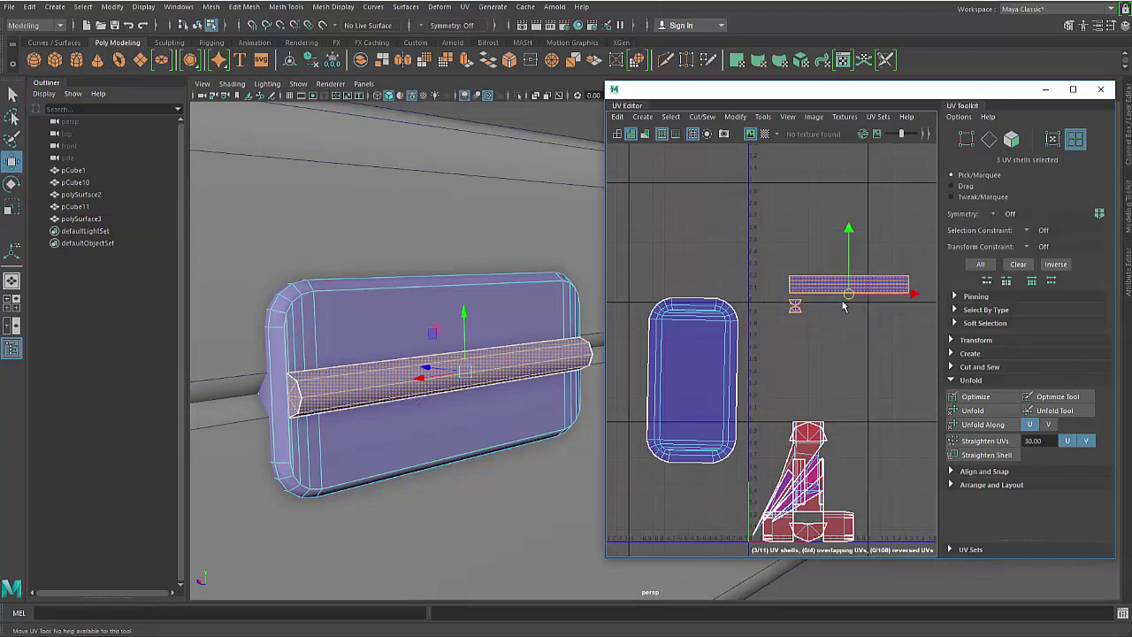
Rotate the hinge plate's UV shell a quarter turn to horizontal and place it directly above the bar's strip.
click(692, 381)
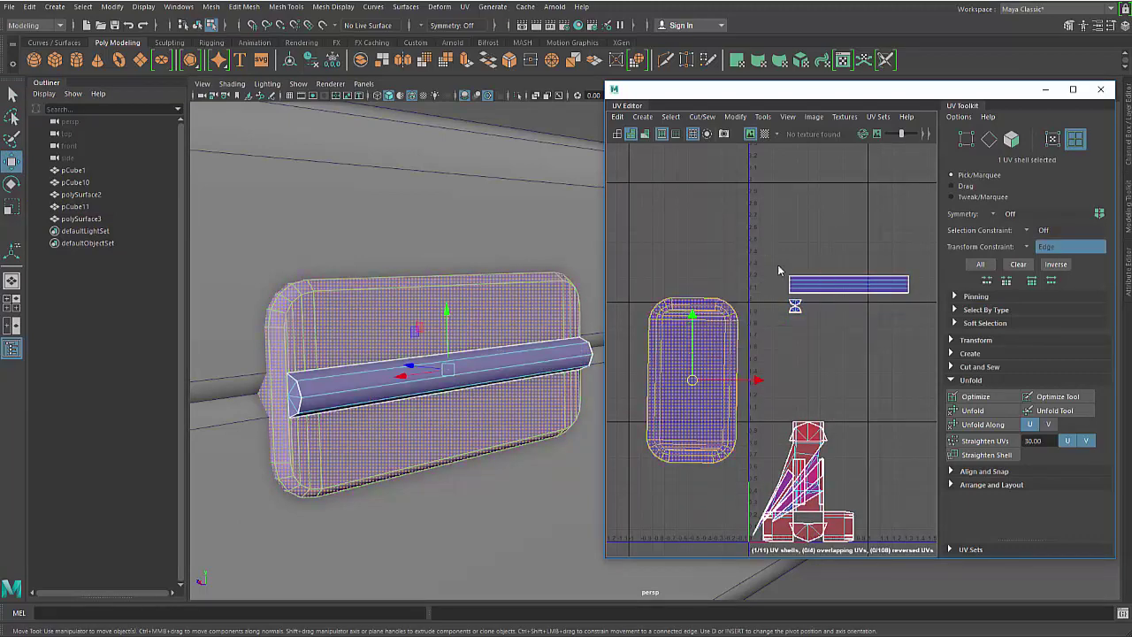
key(e)
drag(730, 331, 767, 439)
ctrl+shift+right_drag(775, 319, 790, 318)
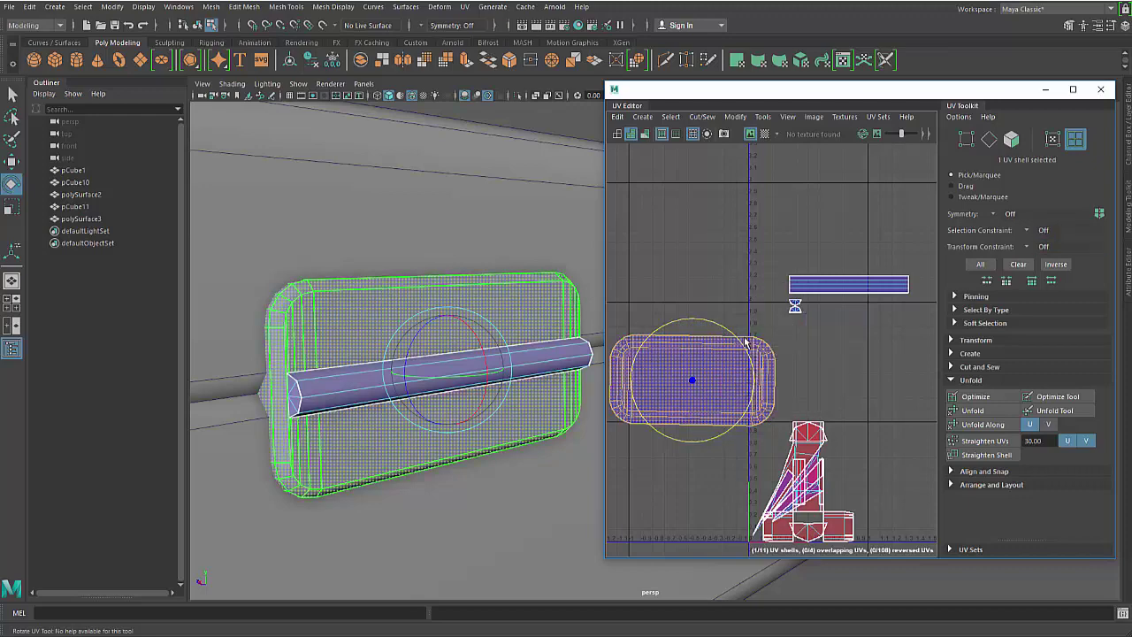
drag(744, 340, 742, 338)
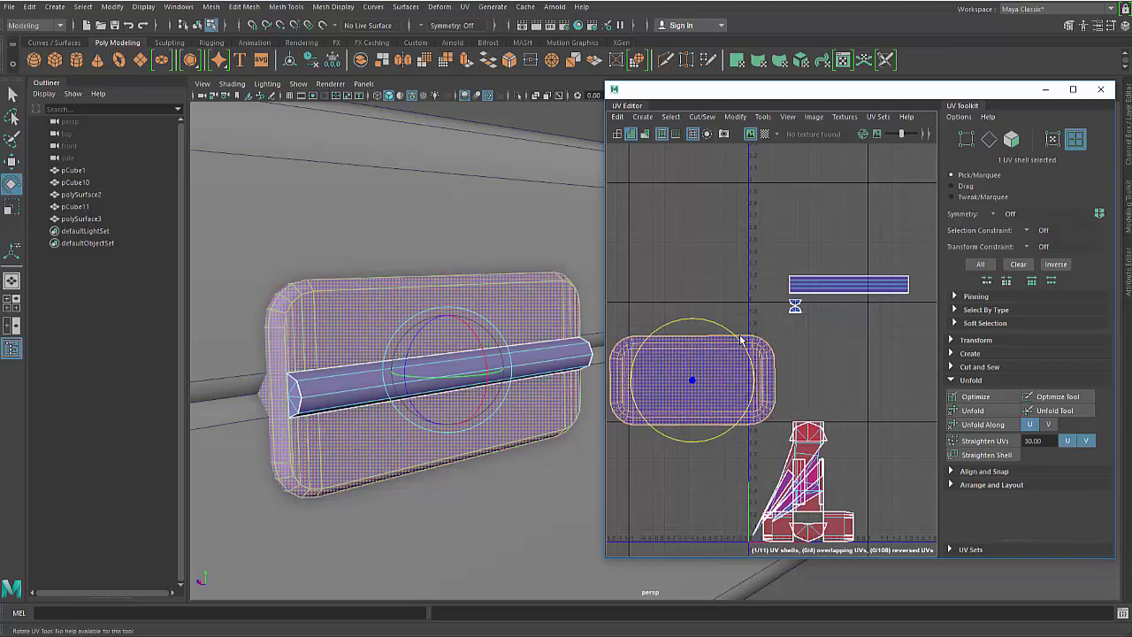
key(w)
drag(691, 378, 832, 215)
alt+middle_drag(866, 280, 782, 317)
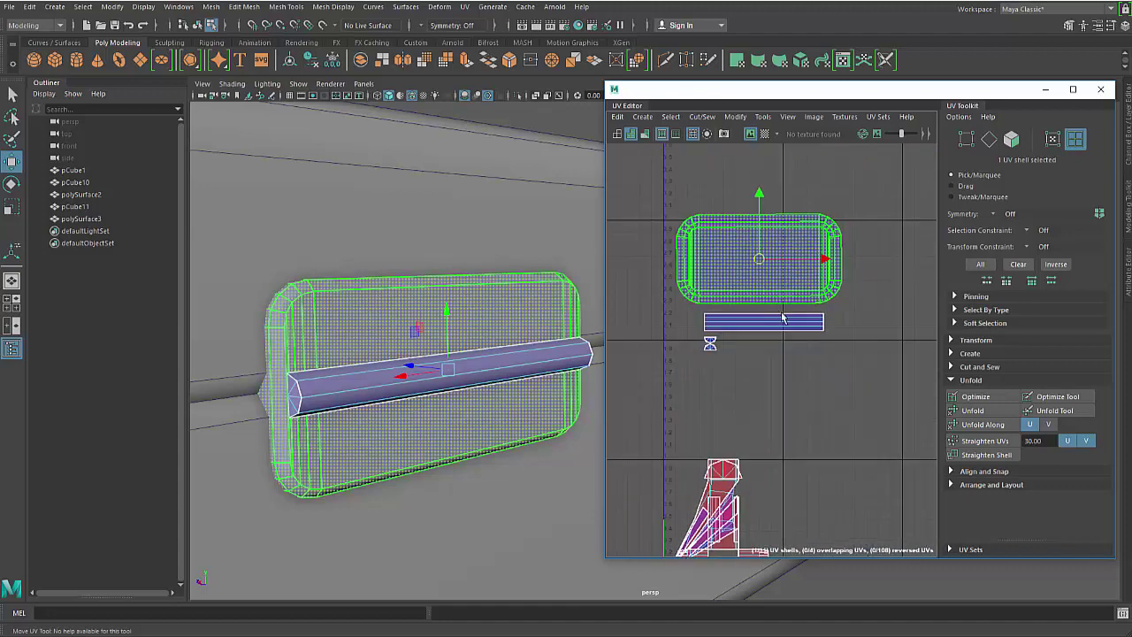
click(875, 287)
Display the checker map on the hinge and compare the checker size on its plate, bar and end caps.
click(765, 135)
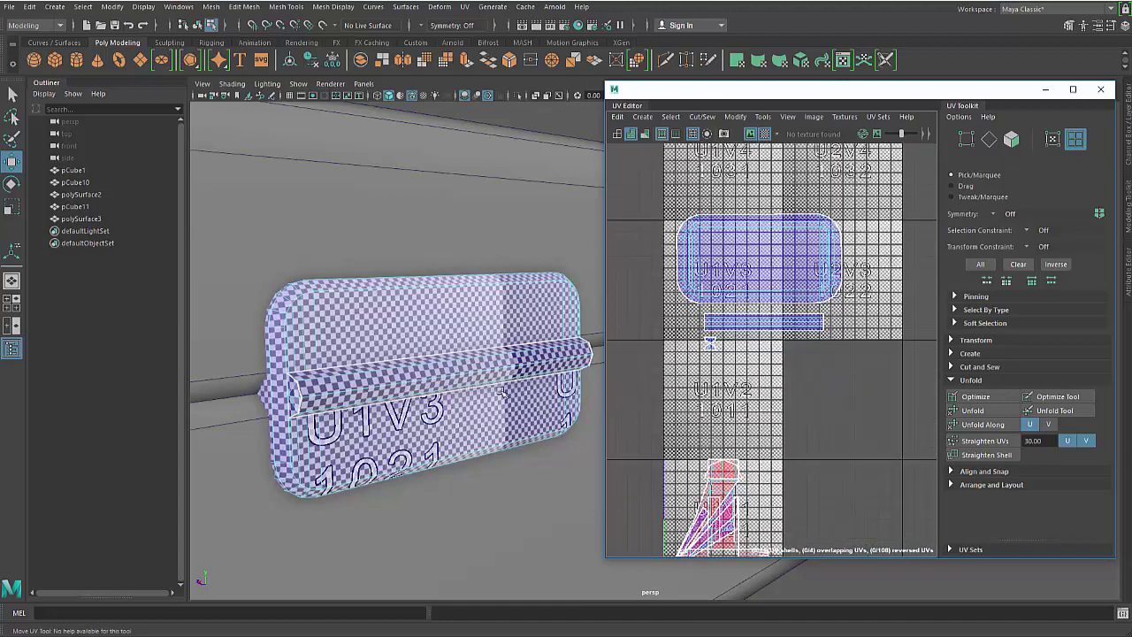
mouse_move(481, 411)
alt+mouse_down()
mouse_move(419, 408)
mouse_move(486, 425)
alt+mouse_up()
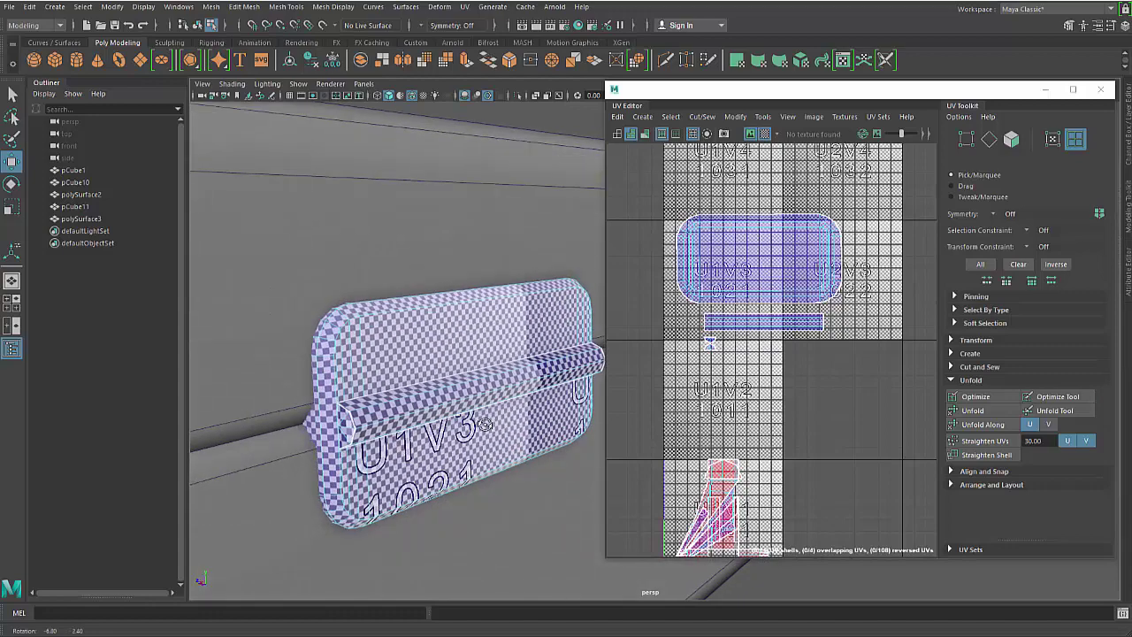
alt+right_drag(727, 354, 766, 420)
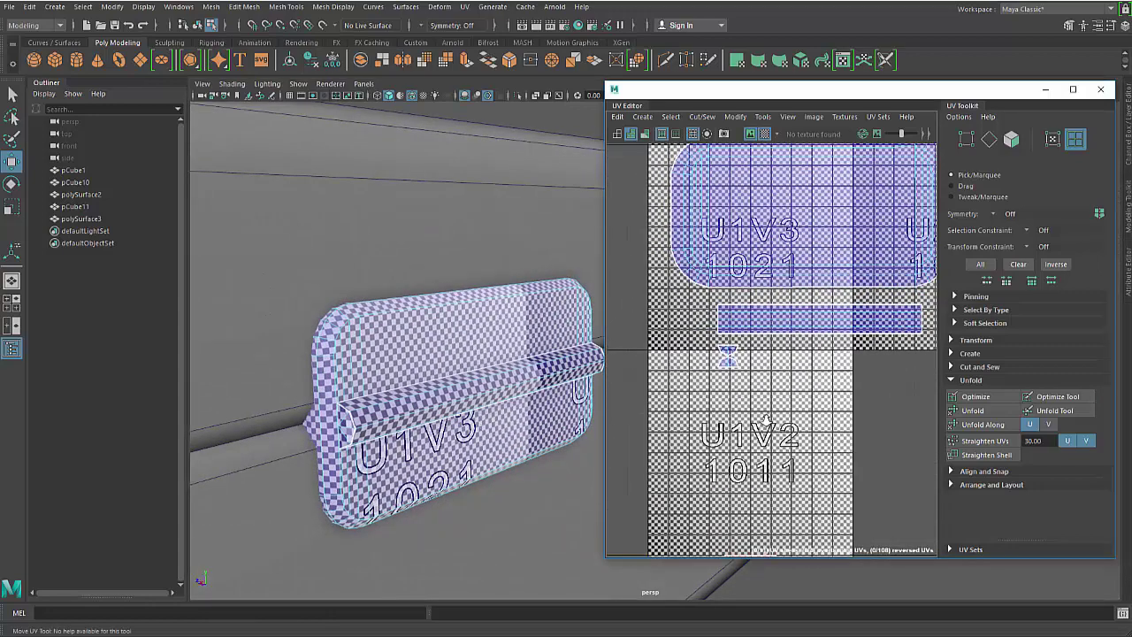
Rotate the first end cap's UV shell a quarter turn and place it against the left end of the bar's strip.
right_drag(776, 380, 701, 318)
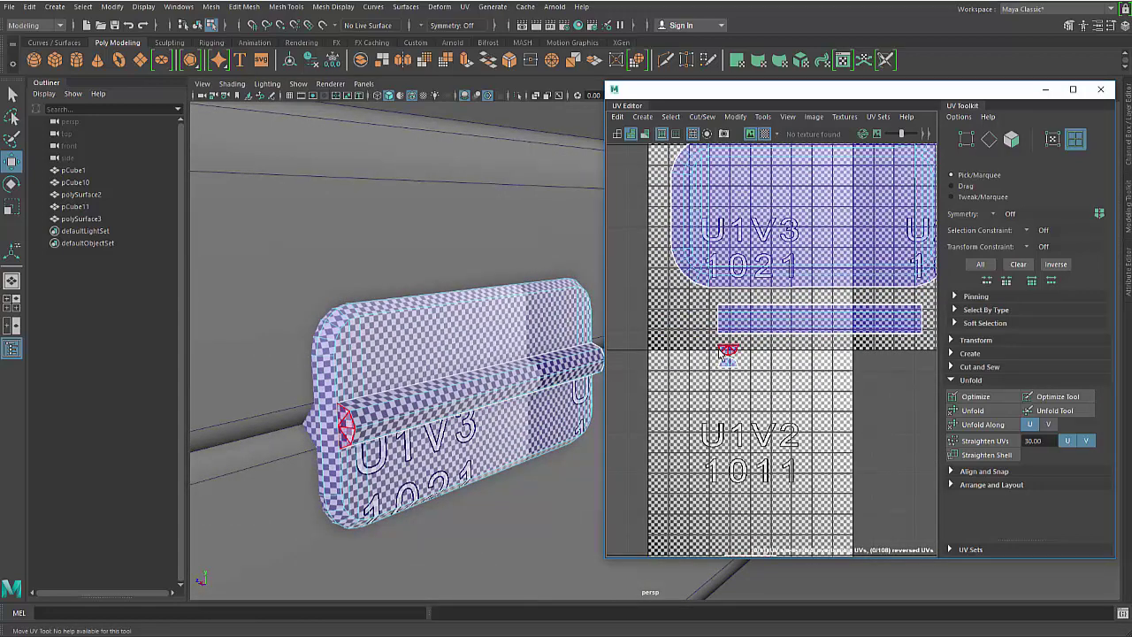
click(725, 357)
drag(728, 350, 700, 319)
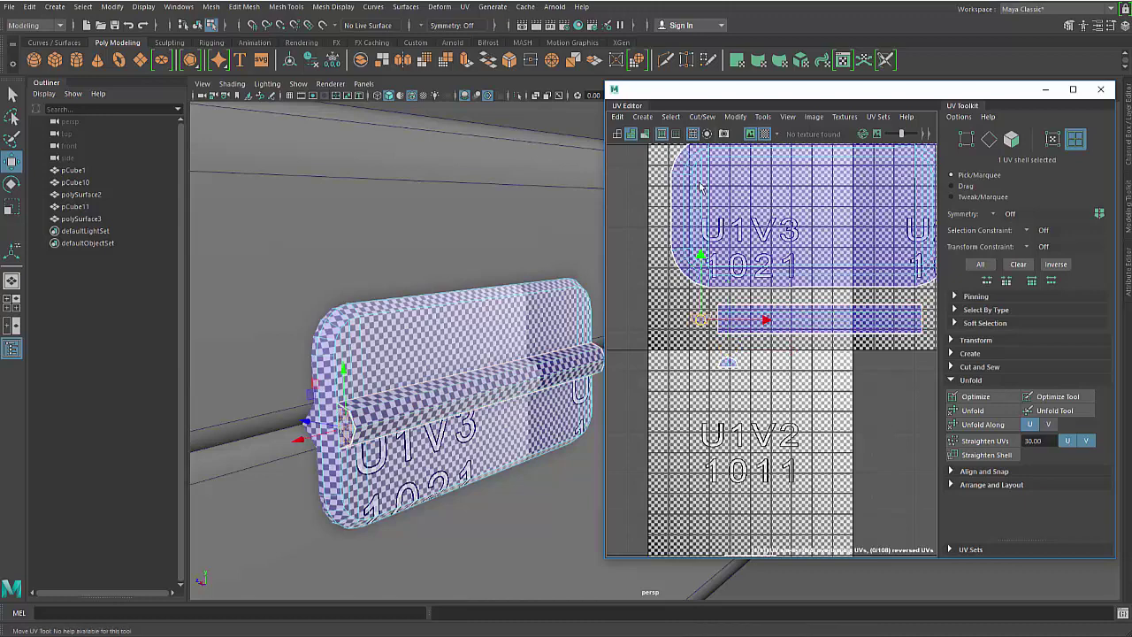
key(e)
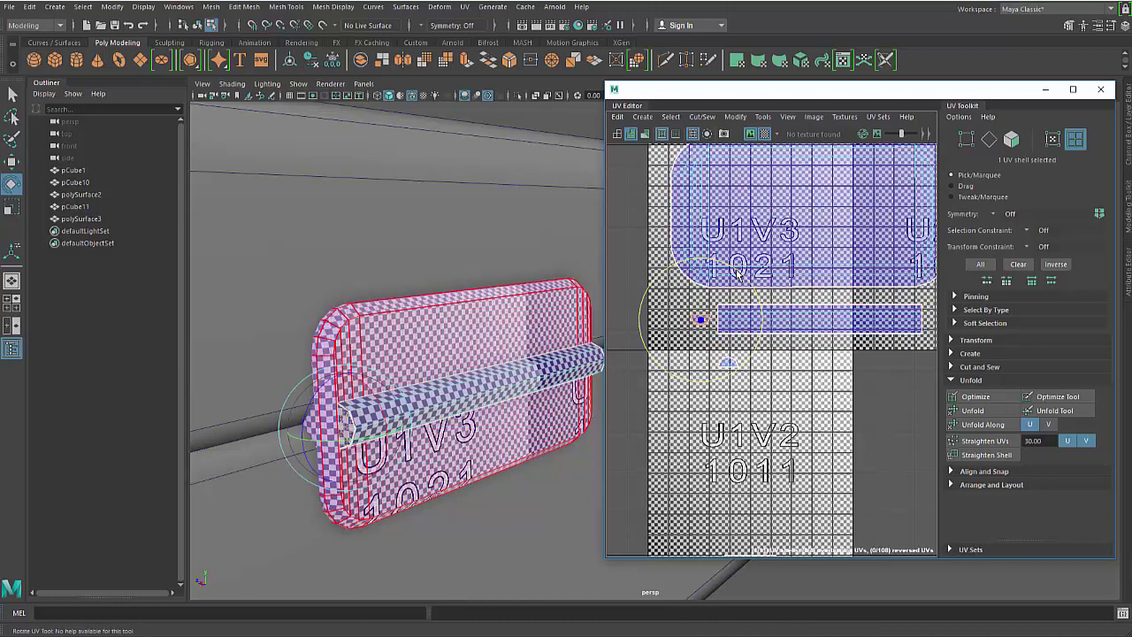
key(ctrl+z)
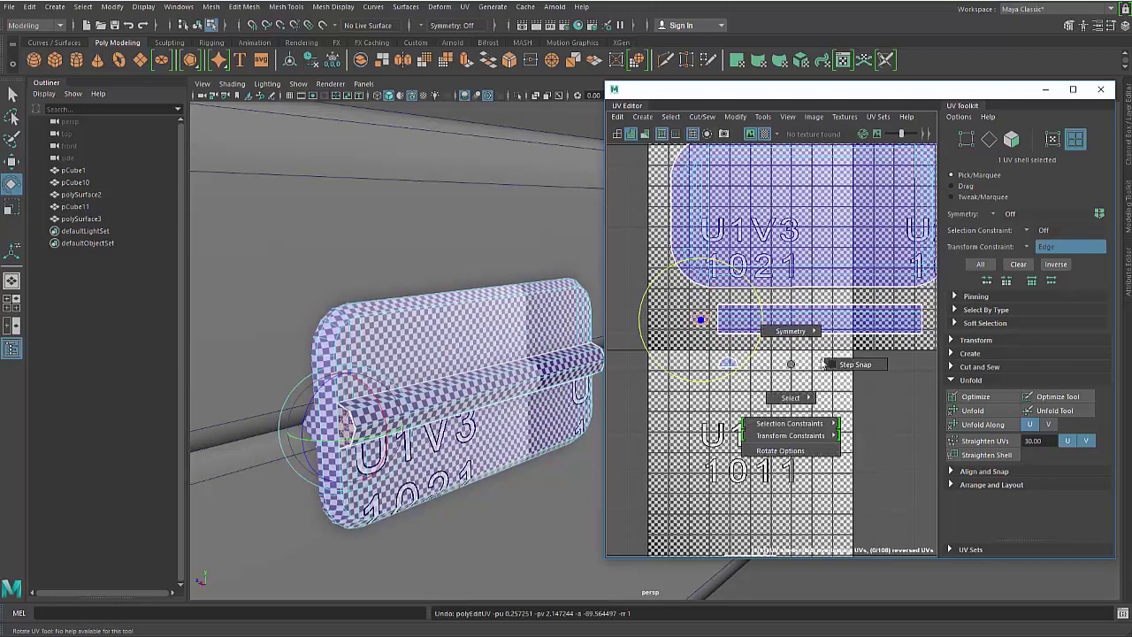
drag(738, 274, 766, 364)
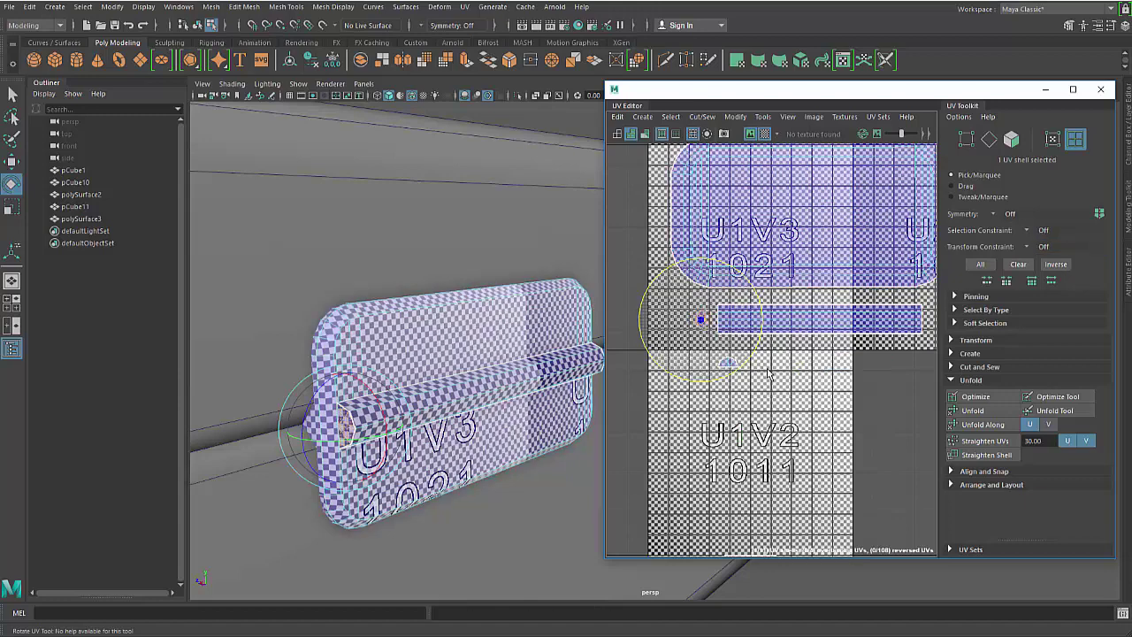
key(w)
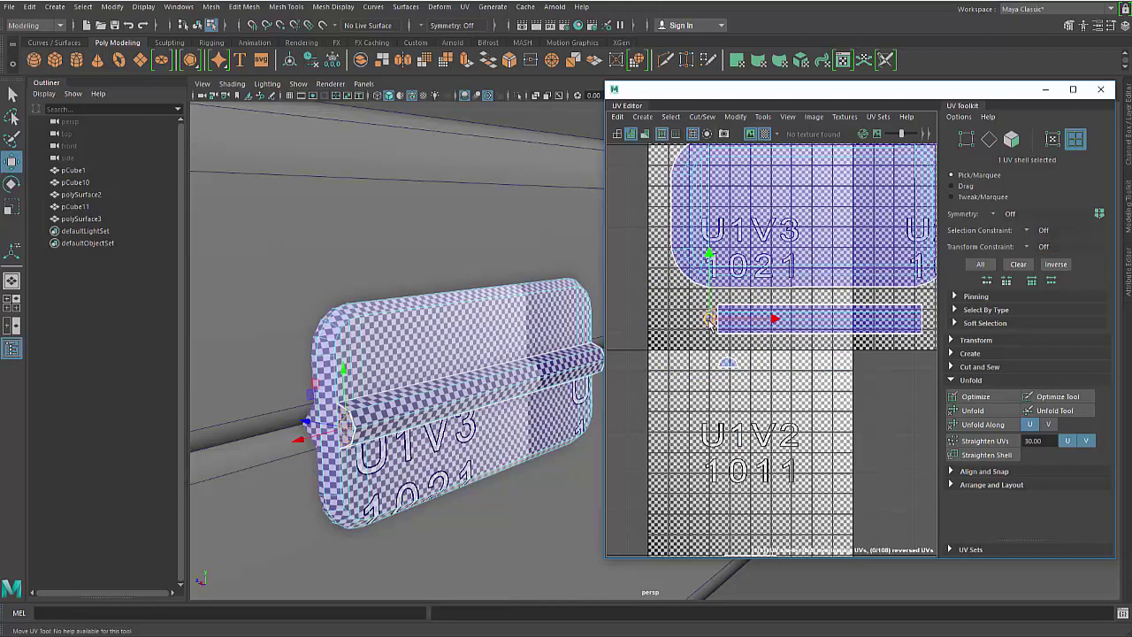
alt+middle_drag(768, 349, 718, 324)
Turn the other end cap's UV shell upright and place it against the right end of the bar's strip.
click(688, 351)
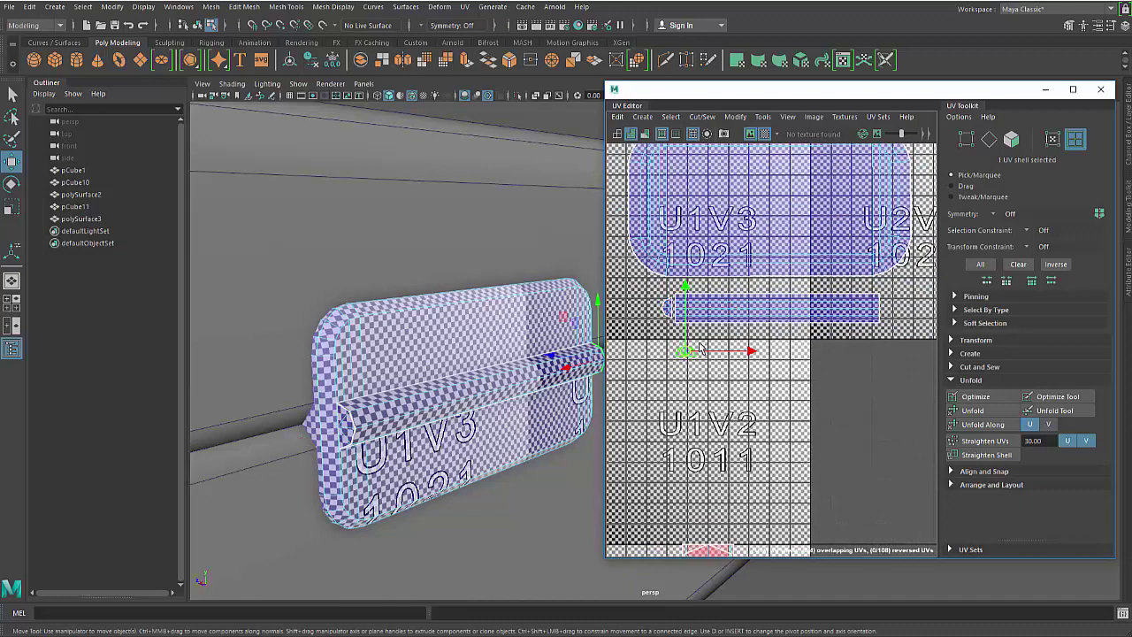
key(e)
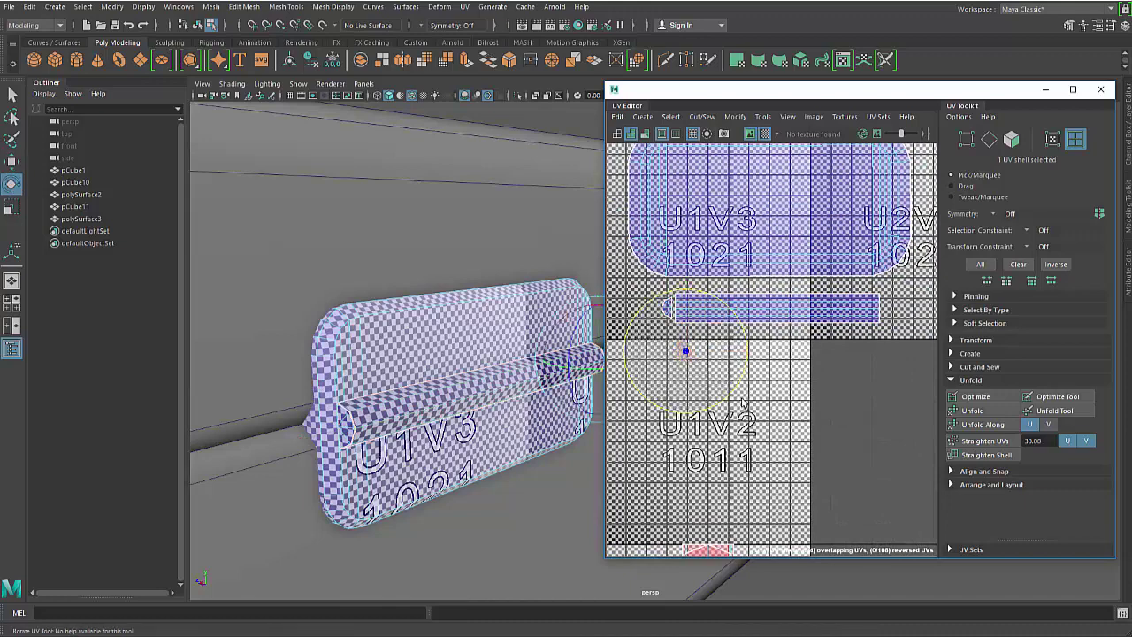
key(w)
drag(687, 351, 889, 301)
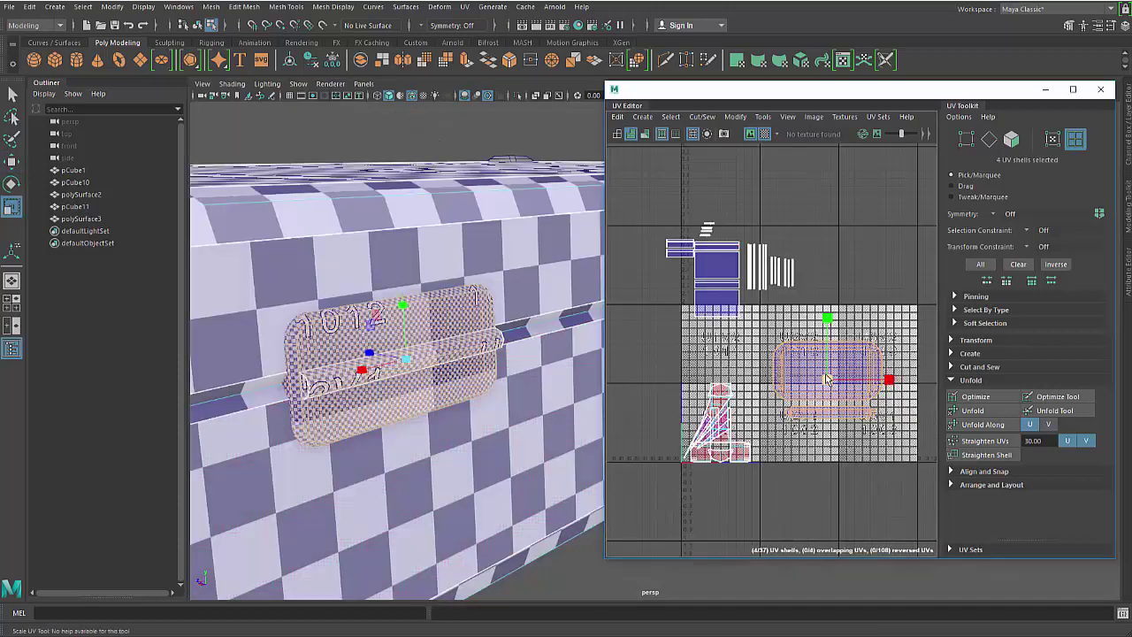
Scale the hinge's four UV shells down to match the suitcase body's checker size and place them inside the U2V2 tile.
drag(825, 380, 763, 427)
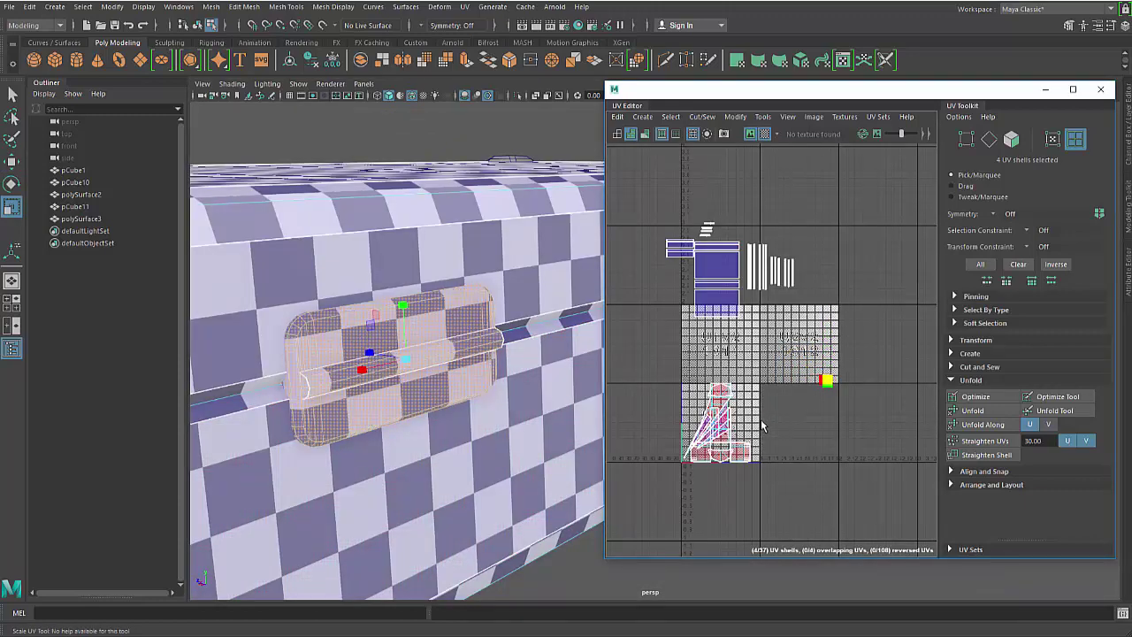
key(e)
key(w)
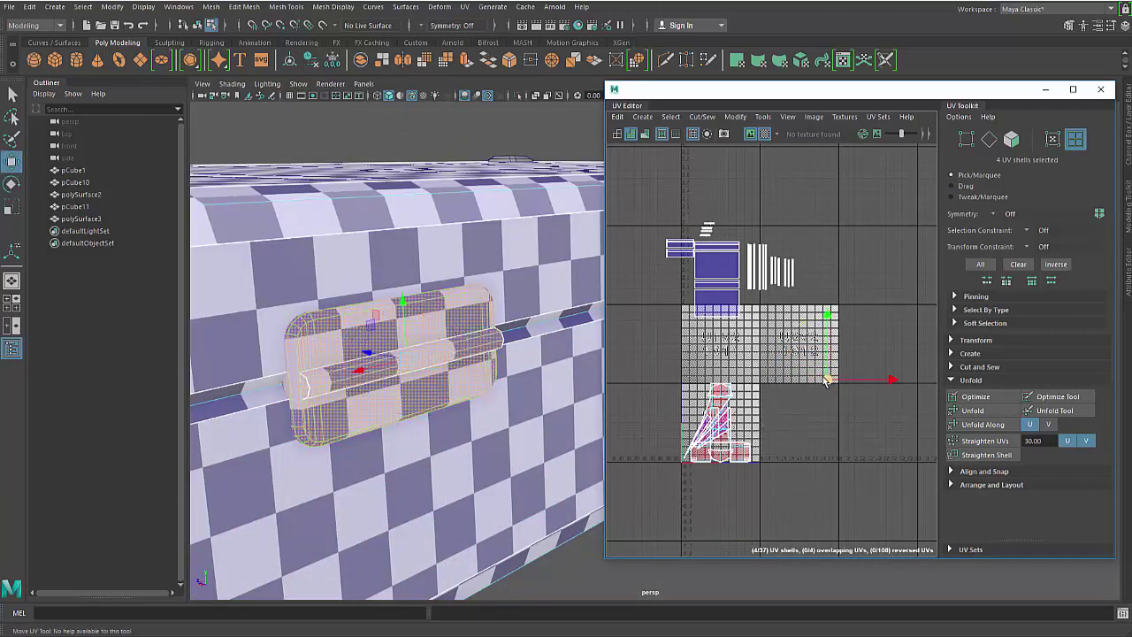
drag(827, 380, 796, 355)
click(808, 413)
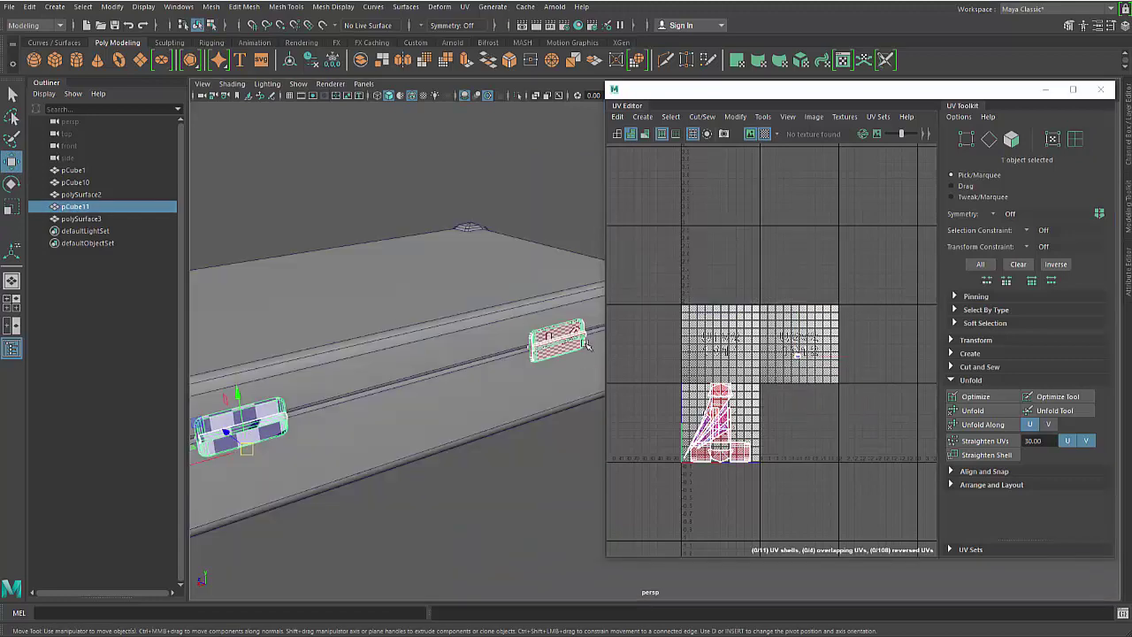
Delete the faces of the hinge that is not unwrapped and mirror the finished hinge across the world X axis to replace it.
right_drag(562, 342, 563, 384)
drag(509, 269, 596, 409)
key(Delete)
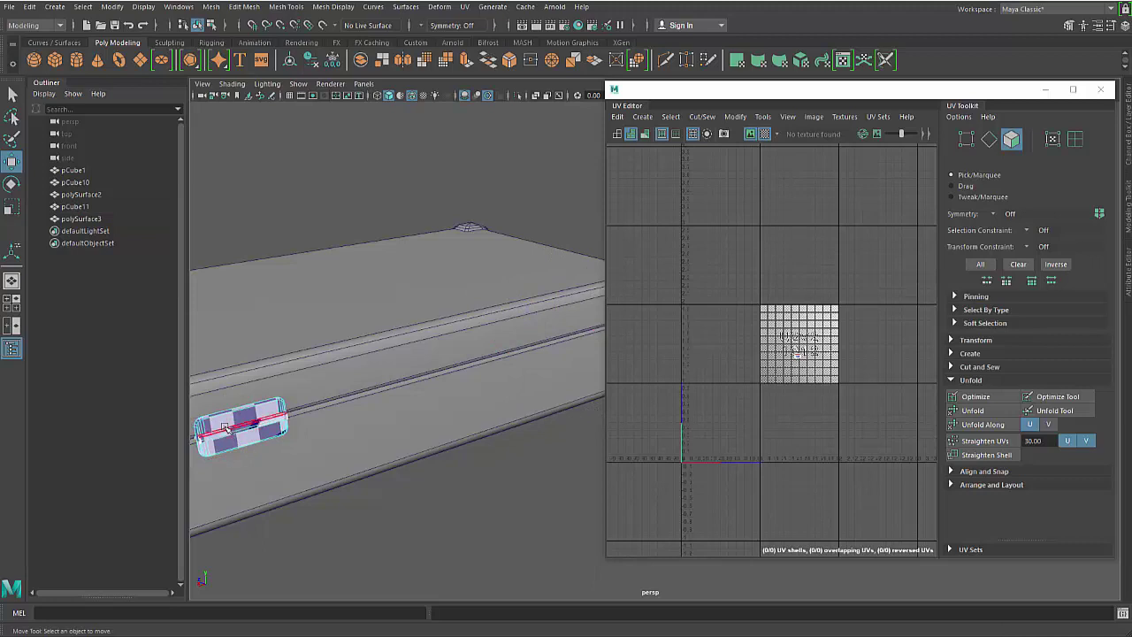
right_drag(224, 428, 314, 278)
click(263, 435)
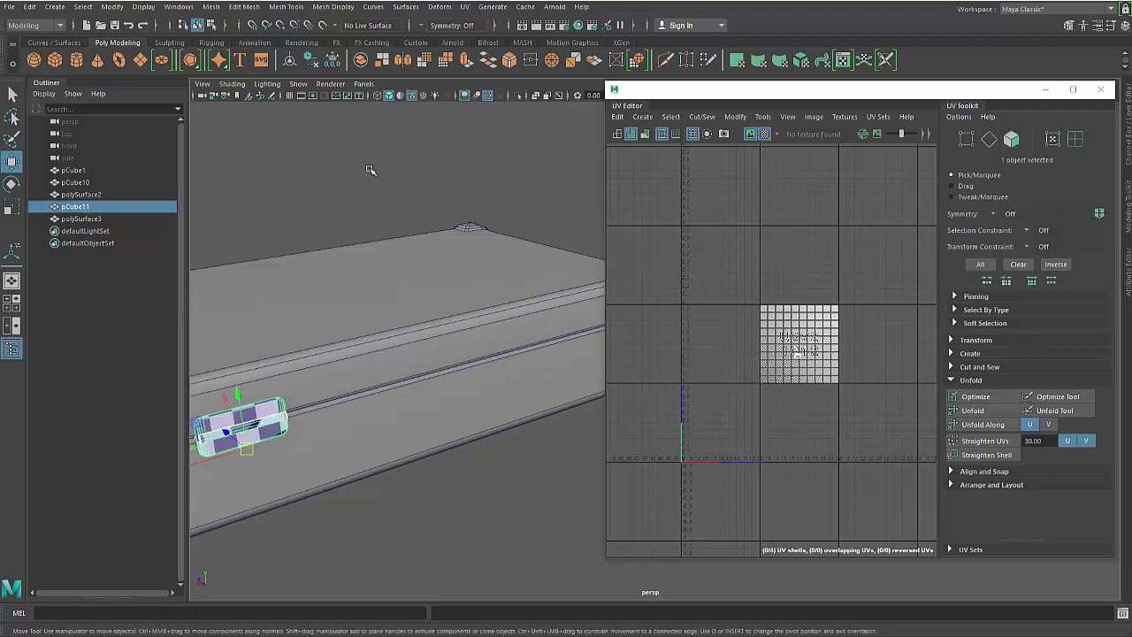
shift+right_drag(369, 169, 393, 308)
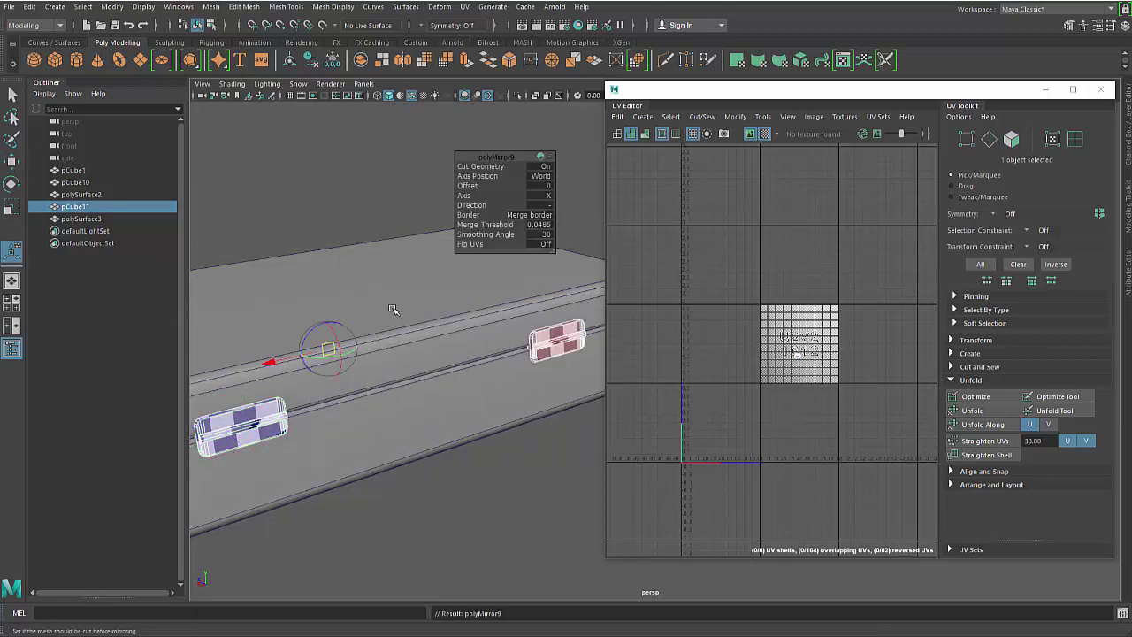
key(q)
Select the mirrored hinge's overlapping UV shells and move them directly below the original hinge's shells in the U2V2 tile.
scroll(822, 373, up, 7)
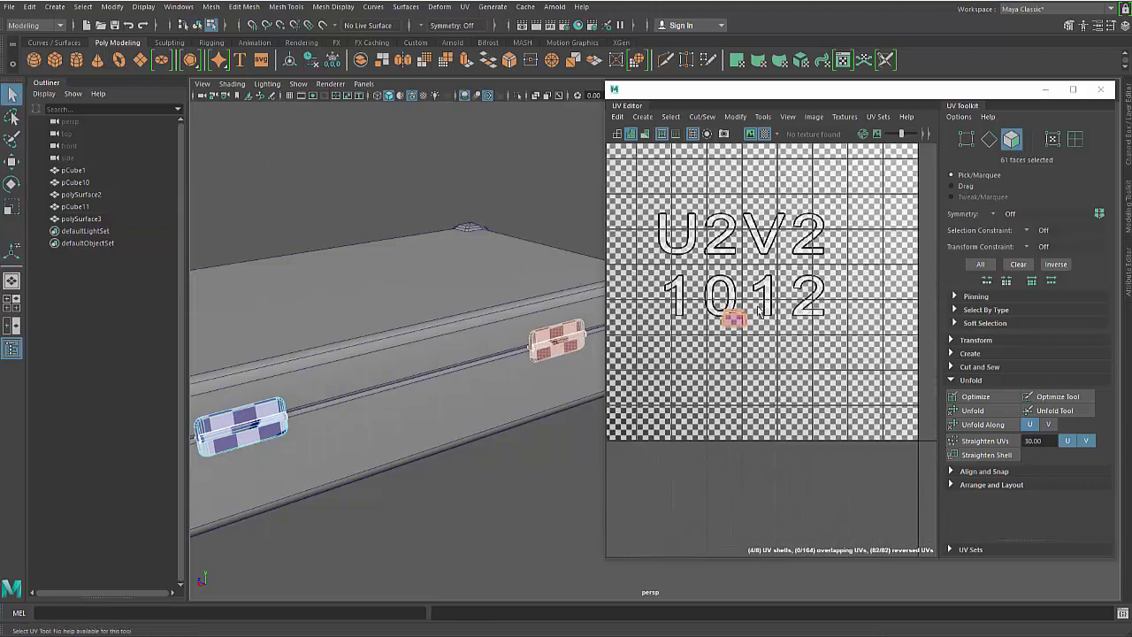
key(w)
scroll(737, 274, up, 2)
drag(728, 275, 739, 311)
shift+right_click(835, 299)
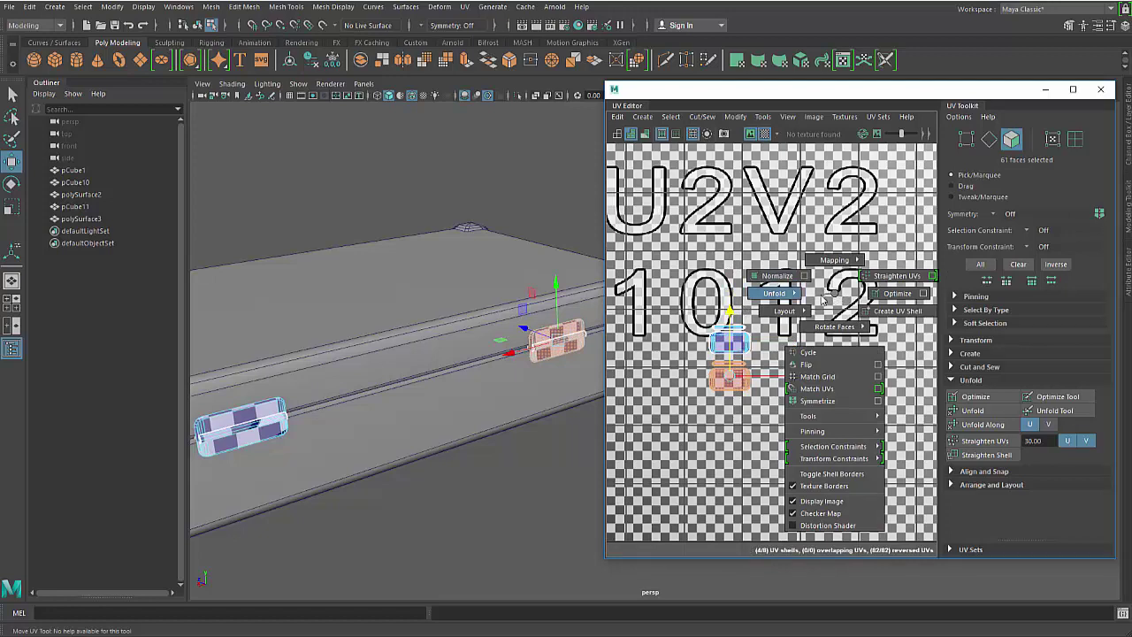
right_drag(810, 312, 767, 293)
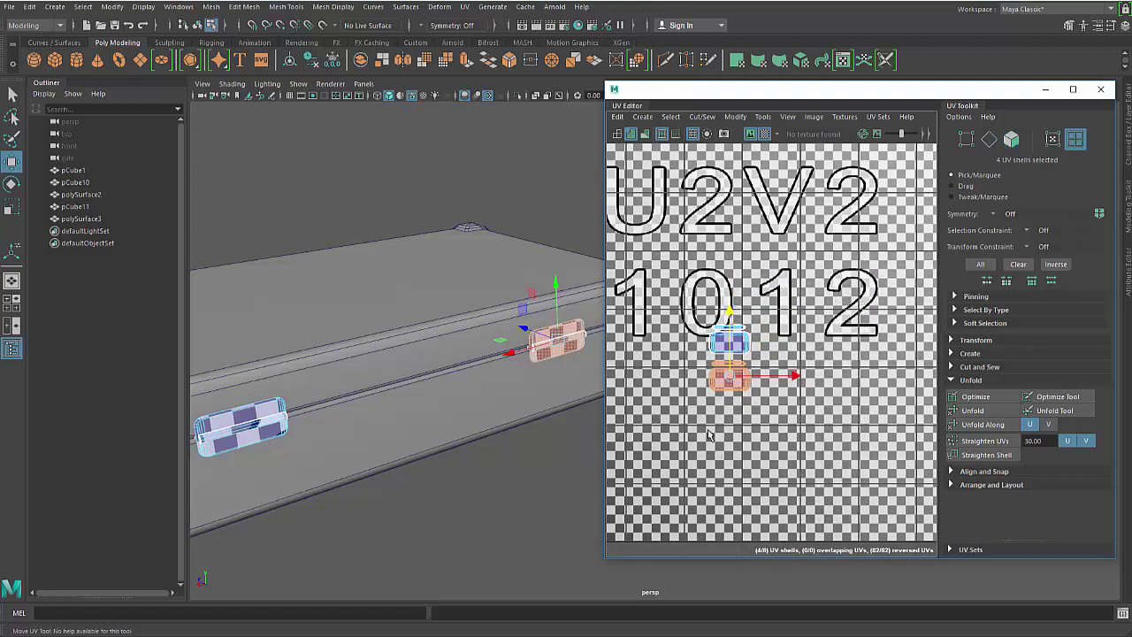
key(w)
shift+right_drag(825, 334, 780, 267)
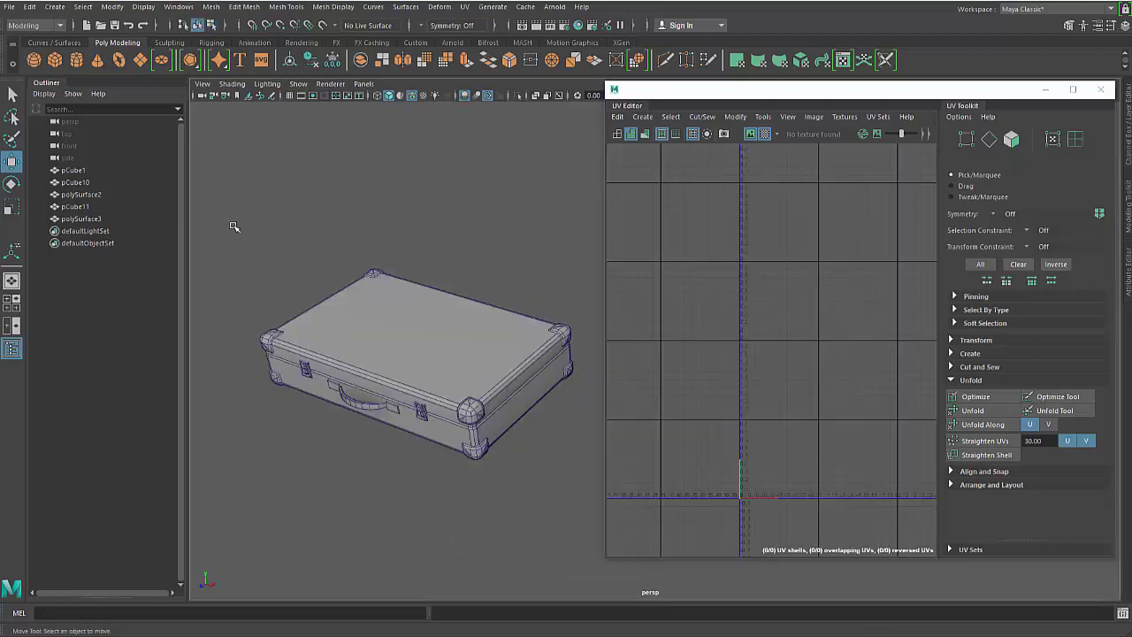
Select all the suitcase parts together and individually to compare their checker maps and UV layouts.
drag(235, 225, 585, 461)
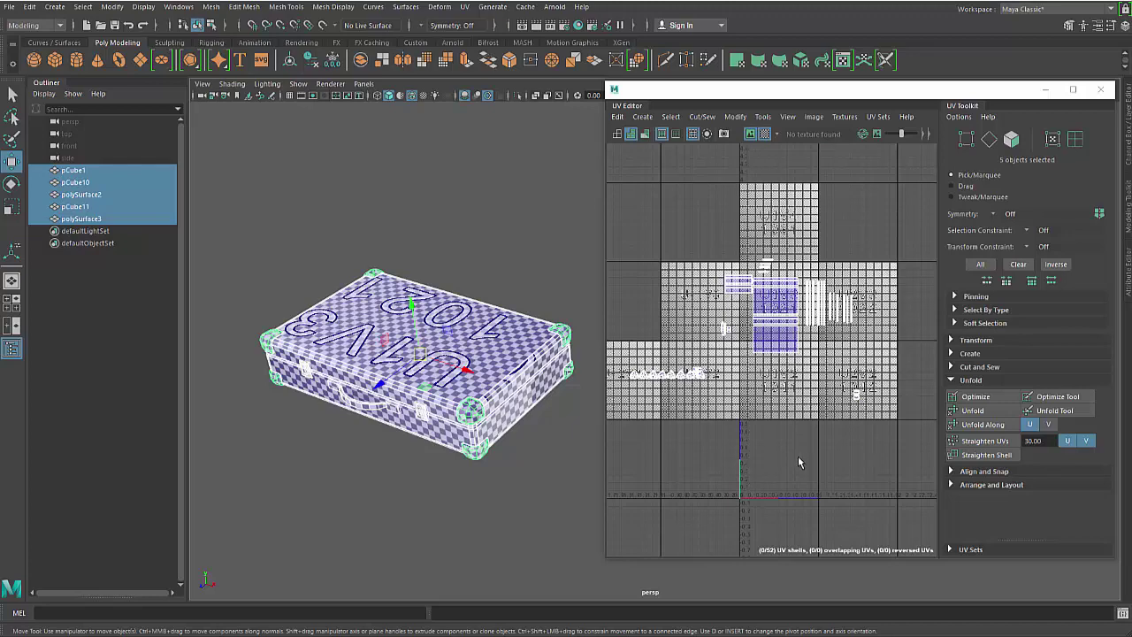
click(529, 303)
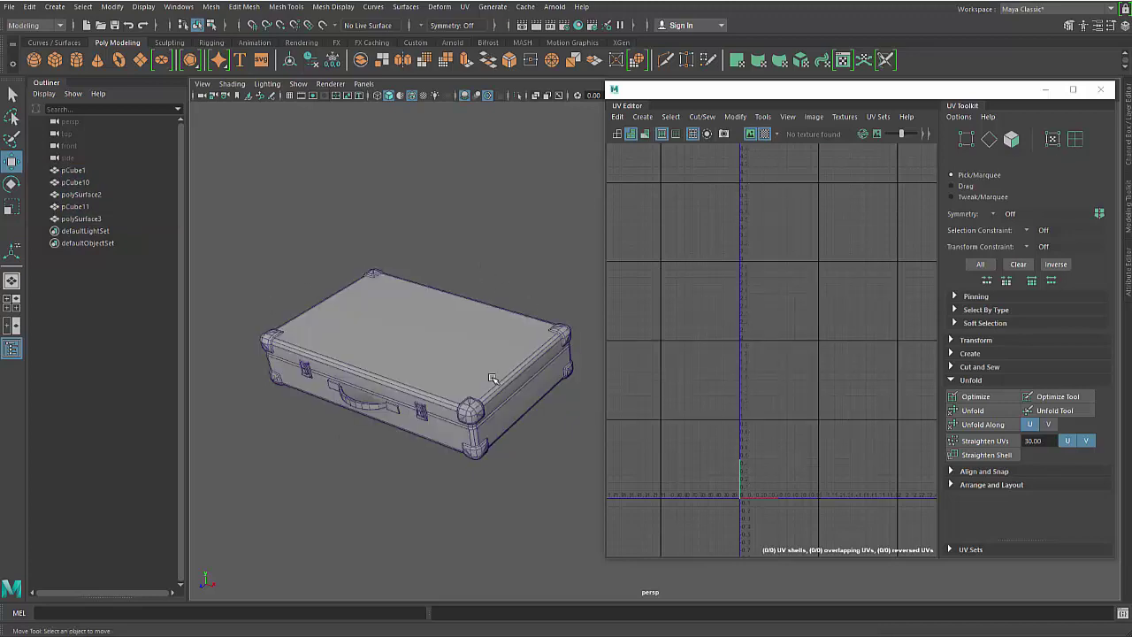
click(493, 375)
click(481, 448)
click(535, 389)
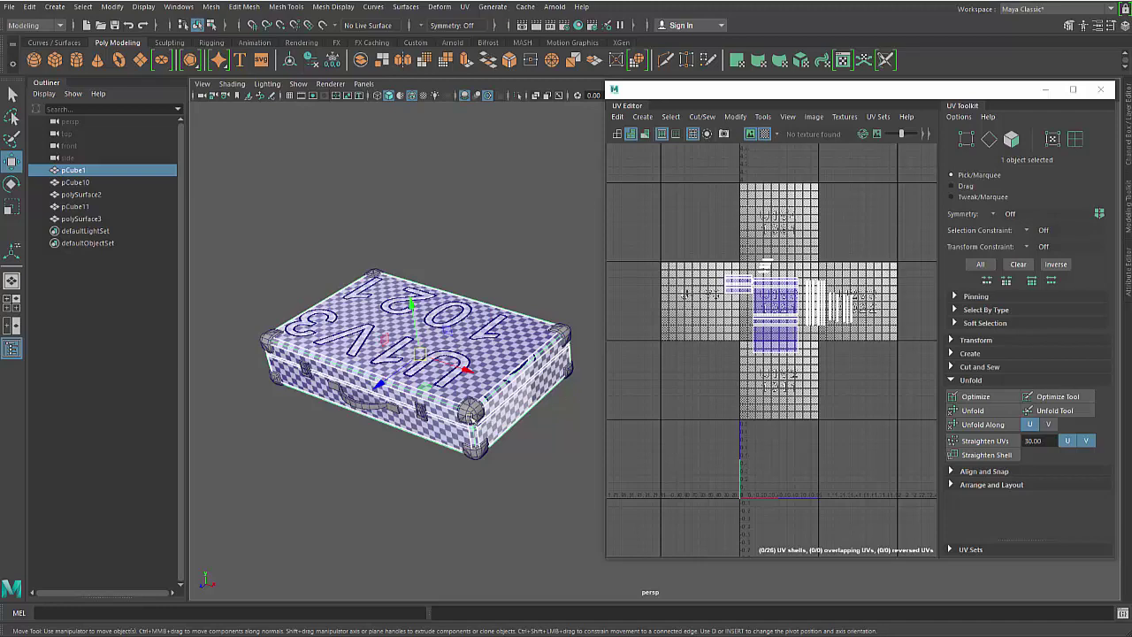
click(473, 419)
Combine all five suitcase objects into one mesh and delete its construction history.
drag(313, 241, 637, 568)
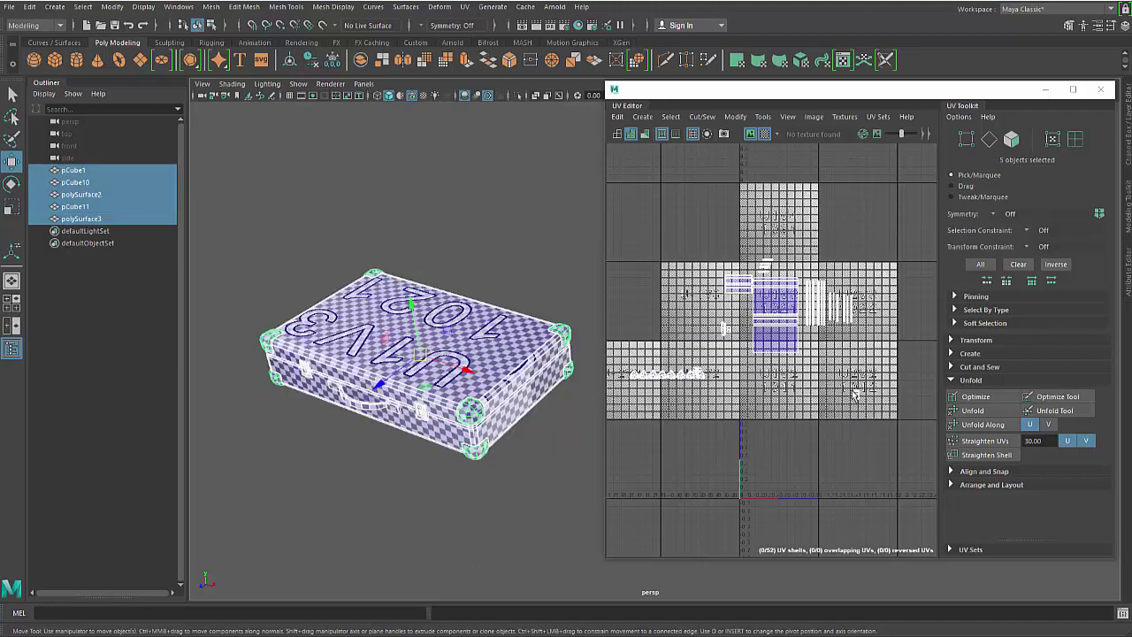
click(236, 256)
drag(241, 177, 586, 561)
shift+right_drag(523, 224, 509, 445)
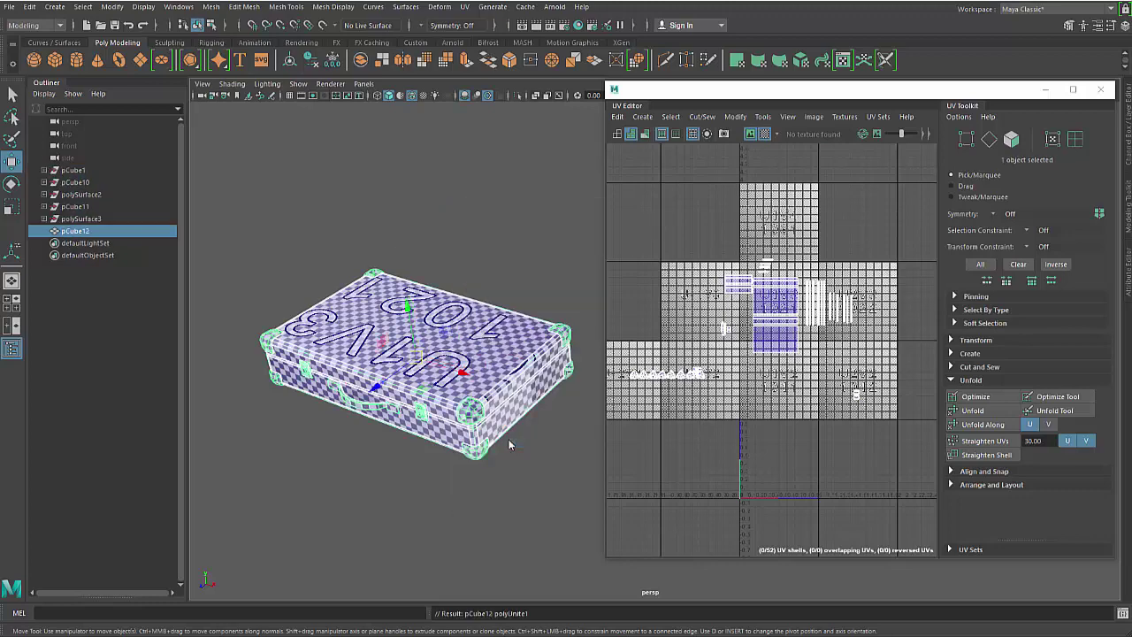
click(309, 60)
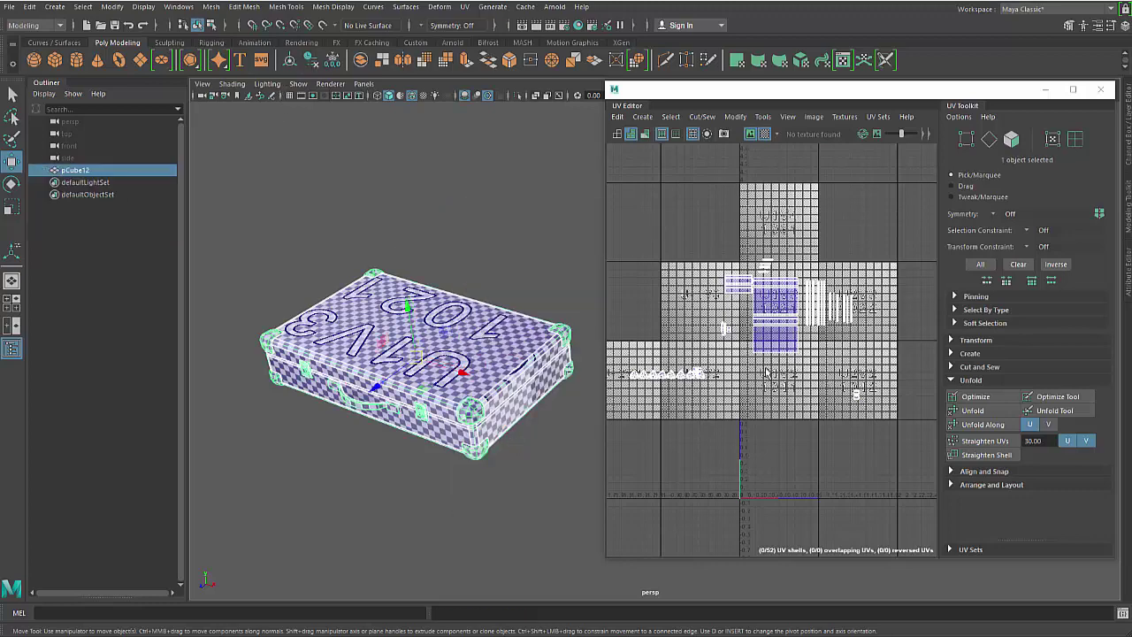
Hide the checker map and scale all 52 UV shells down together slightly.
click(765, 134)
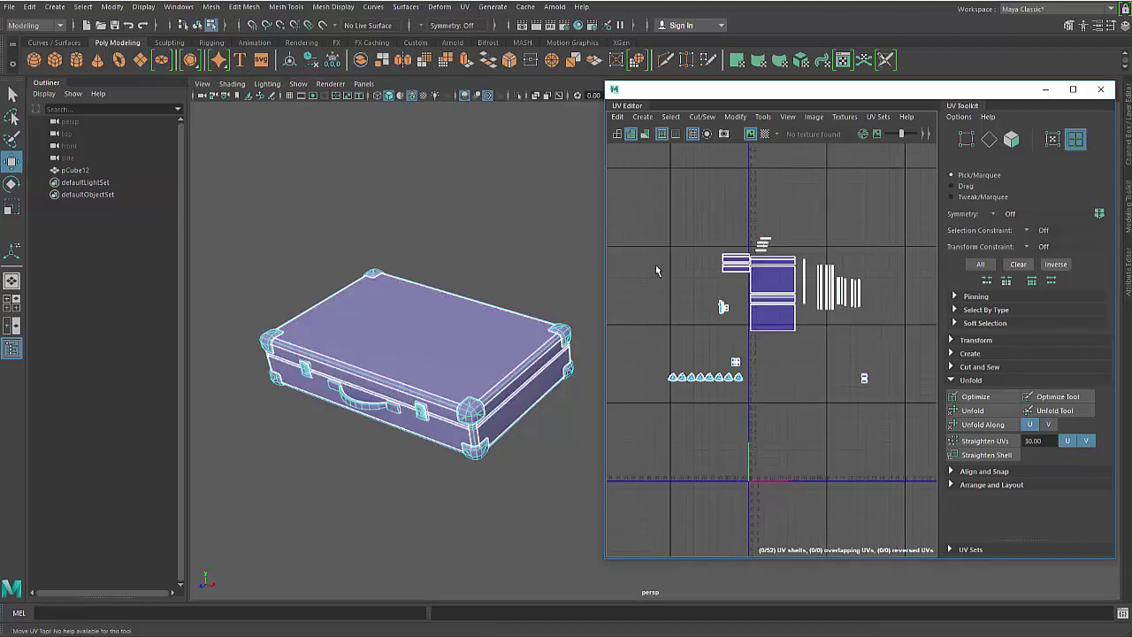
drag(885, 409, 654, 212)
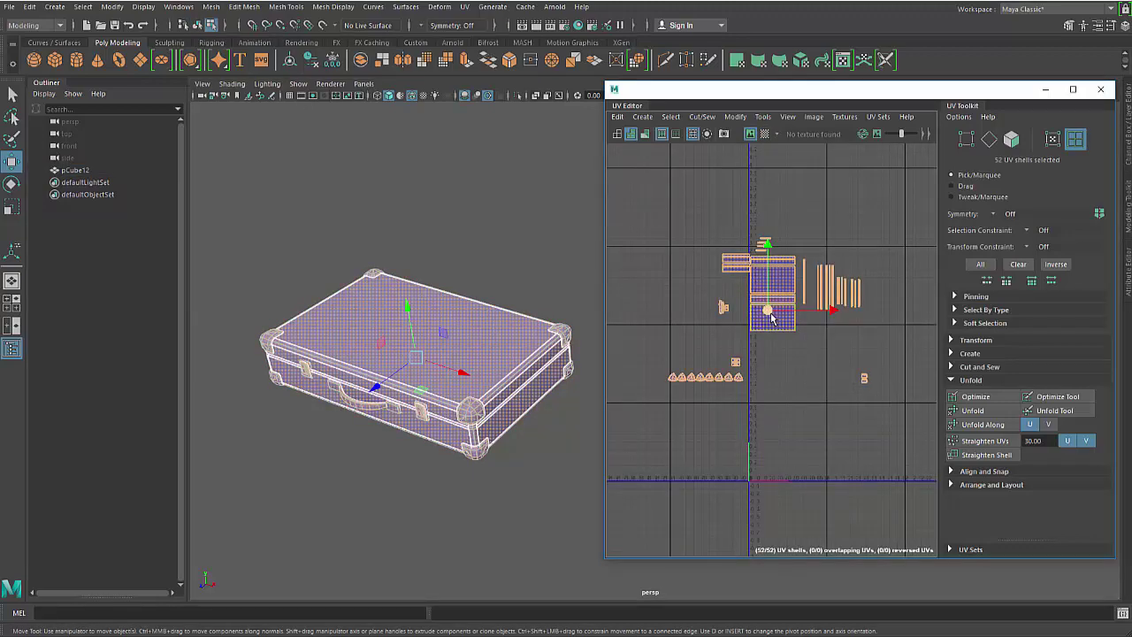
key(r)
drag(770, 314, 745, 334)
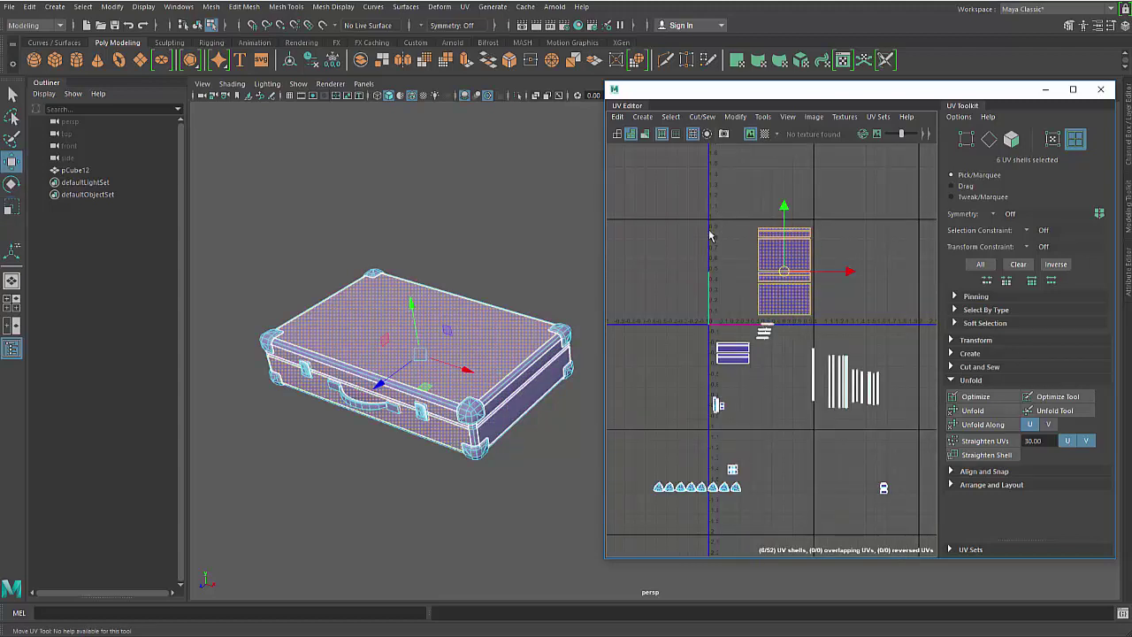
Move the body's six large UV shells into the 0–1 tile and rescale all shells together until this stack nearly fills the tile's height.
drag(782, 274, 784, 273)
scroll(782, 276, down, 3)
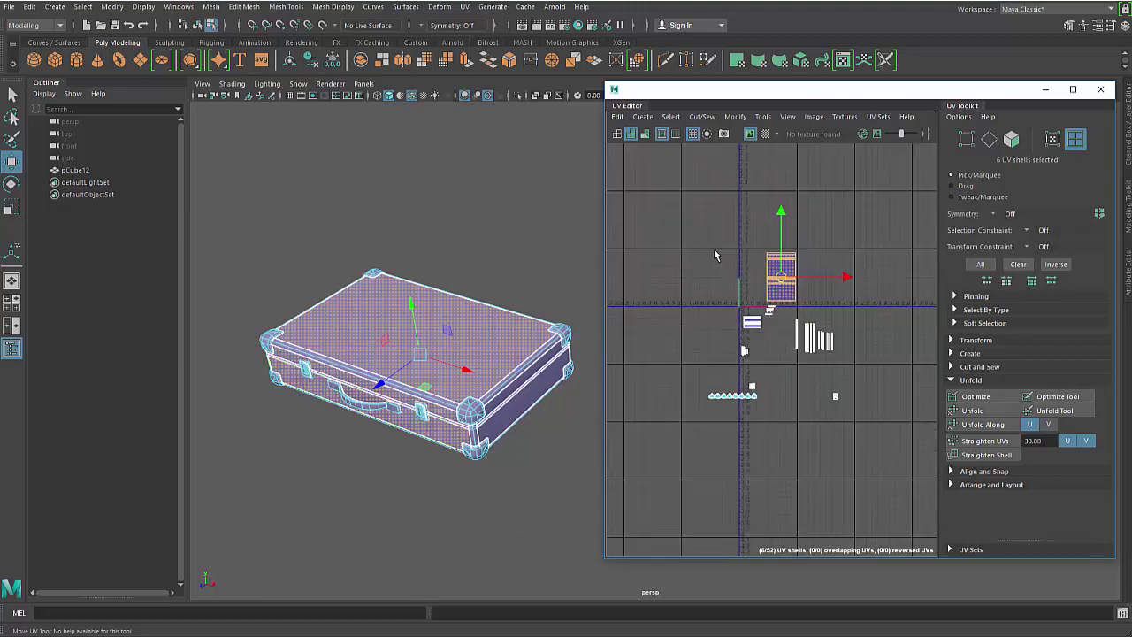
drag(959, 532, 959, 532)
scroll(834, 335, up, 3)
key(r)
drag(733, 319, 730, 328)
key(w)
key(r)
key(w)
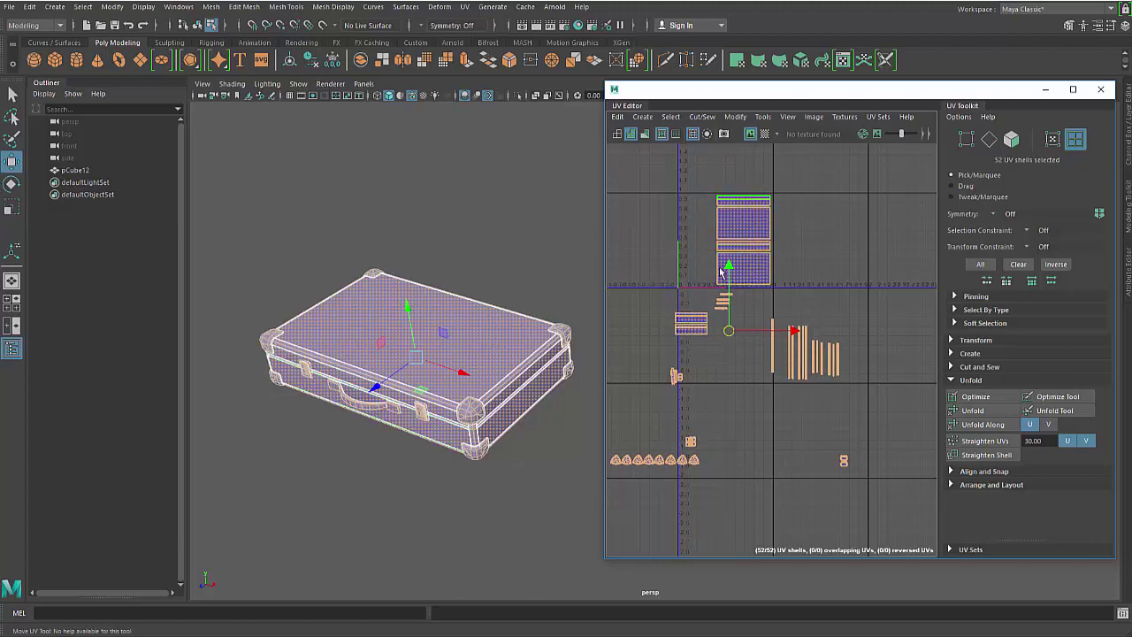
key(r)
drag(730, 337, 731, 338)
key(w)
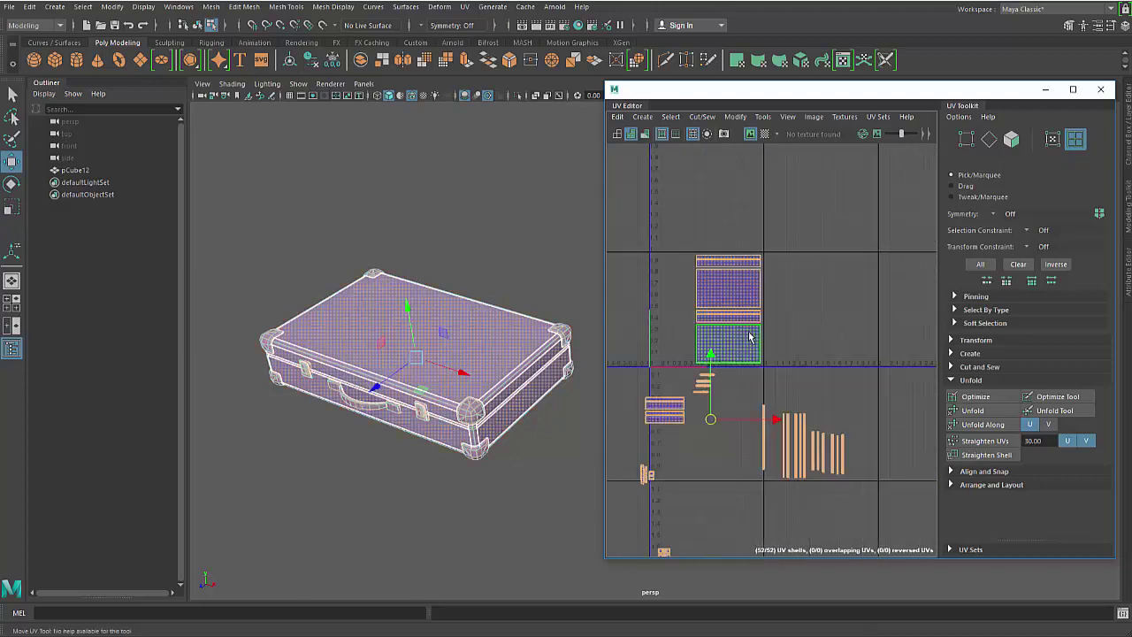
Nudge all the UV shells vertically so the body's six large shells fit between the 0–1 tile's upper and lower borders.
scroll(784, 417, up, 5)
scroll(785, 416, down, 1)
alt+middle_drag(785, 416, 785, 457)
drag(742, 542, 743, 548)
alt+middle_drag(825, 424, 824, 443)
drag(744, 506, 744, 509)
alt+middle_drag(808, 295, 803, 318)
click(803, 317)
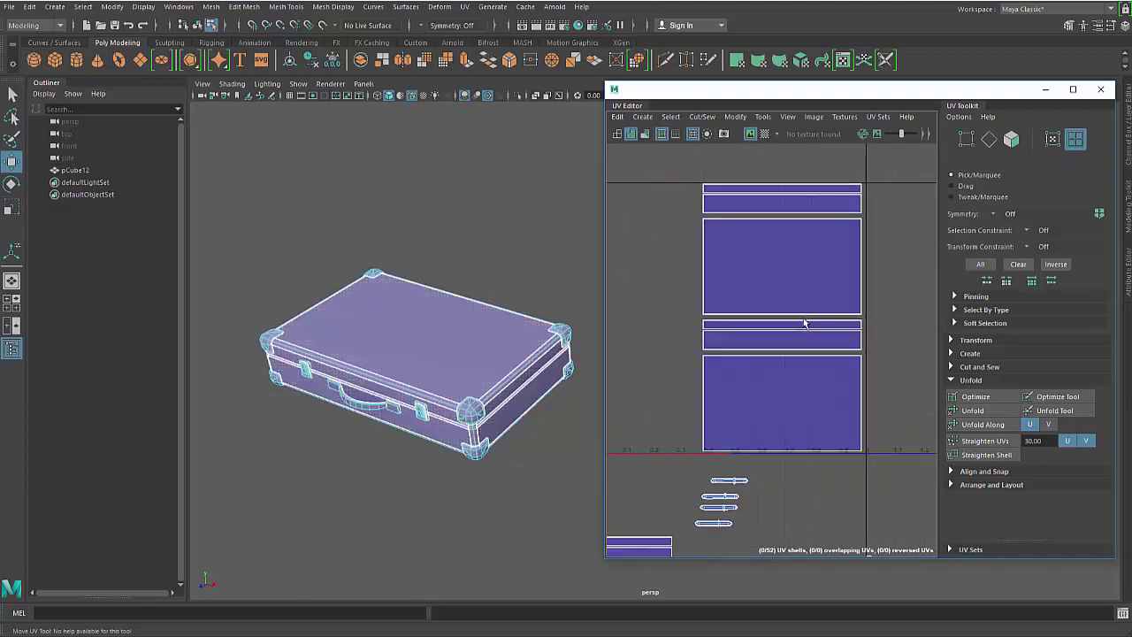
Move the topmost wide strip's UV shell closer to the large panel and the narrow strip above it slightly below the tile border.
scroll(779, 212, up, 2)
alt+middle_drag(805, 220, 829, 295)
scroll(743, 187, up, 2)
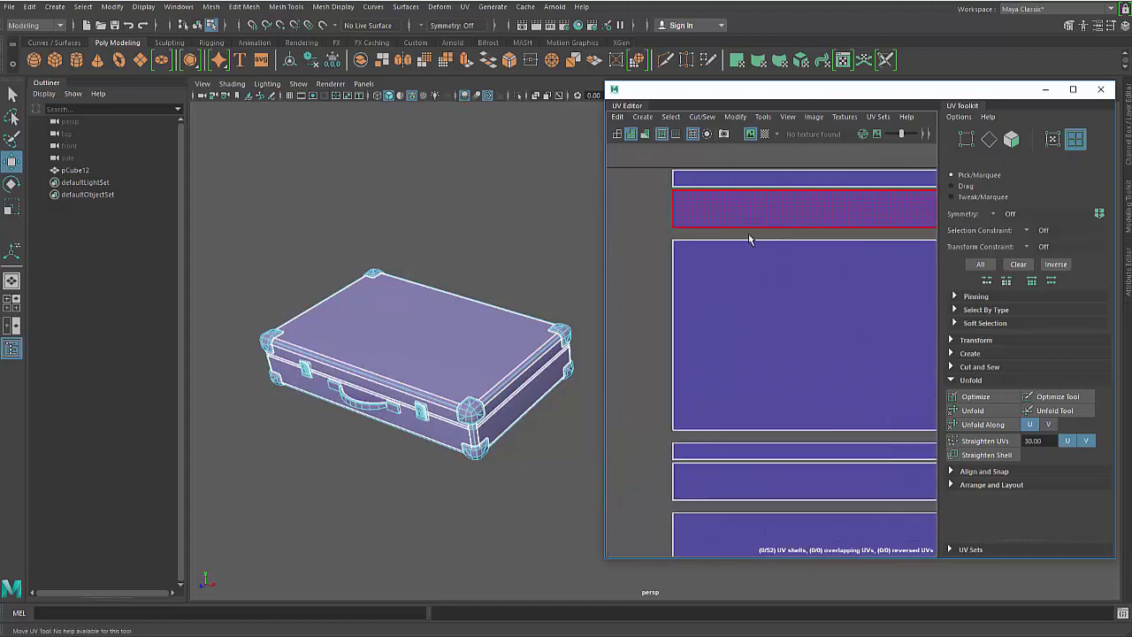
alt+middle_drag(748, 234, 715, 293)
click(713, 292)
alt+middle_drag(790, 299, 713, 298)
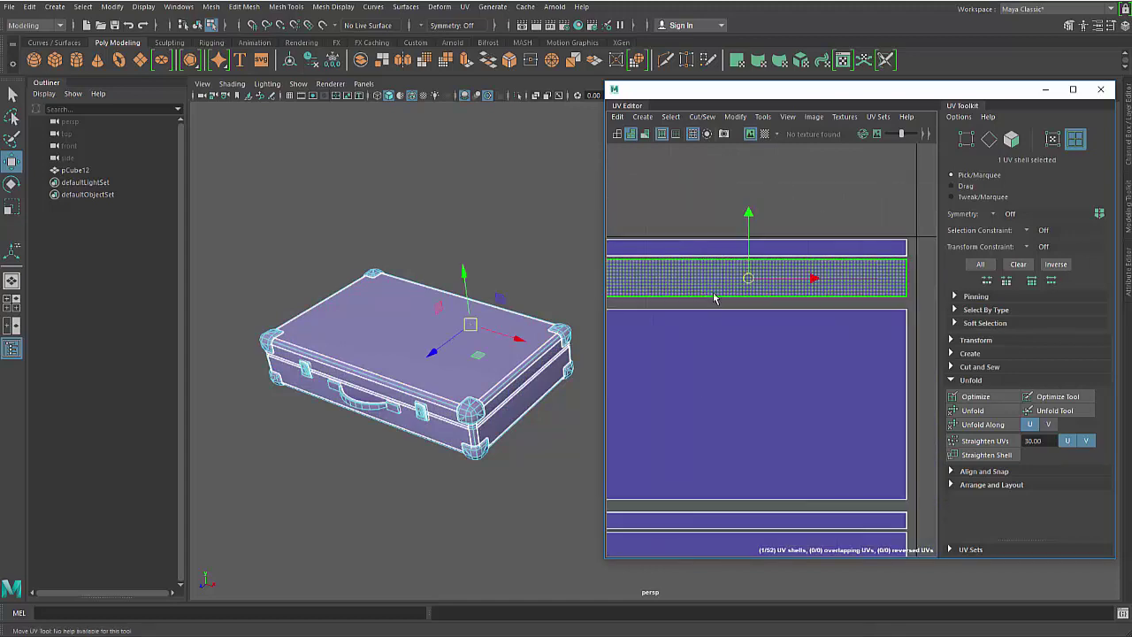
drag(750, 222, 748, 202)
click(808, 253)
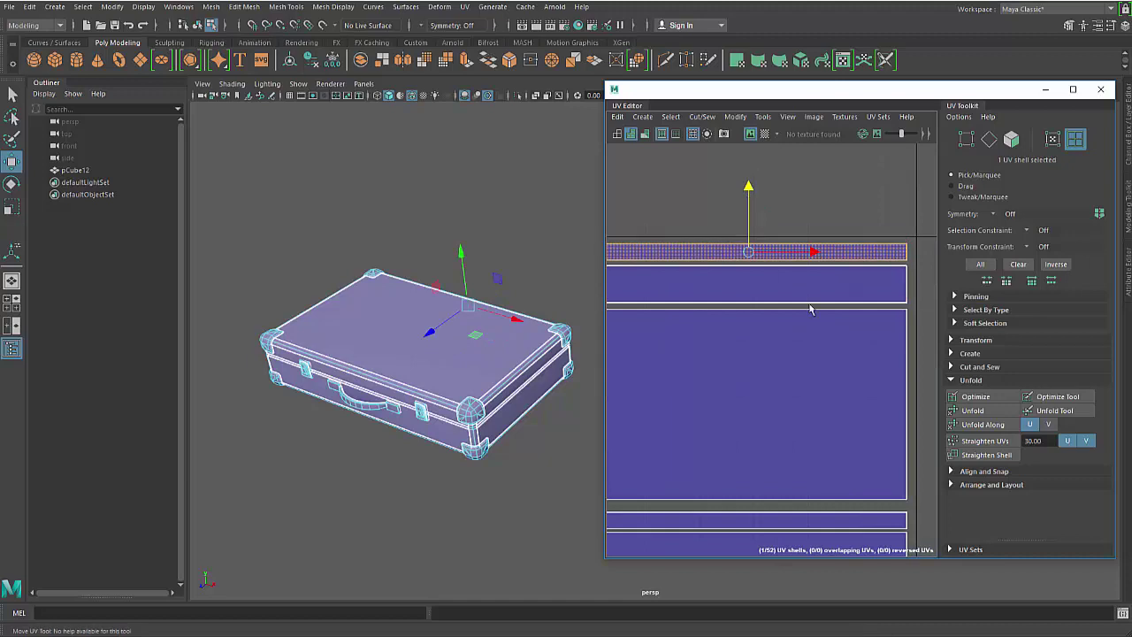
Close the gaps beneath the upper large panel by moving the two strips' and the lower large panel's UV shells up.
scroll(808, 309, up, 1)
alt+middle_drag(790, 304, 777, 182)
drag(909, 402, 871, 437)
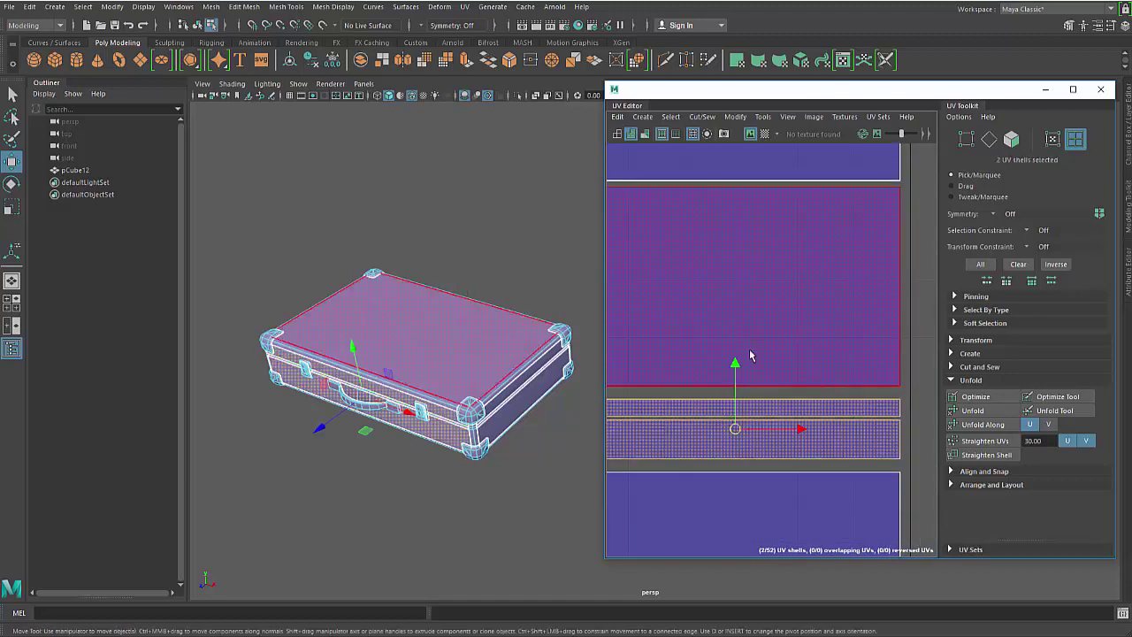
drag(738, 366, 740, 372)
click(824, 432)
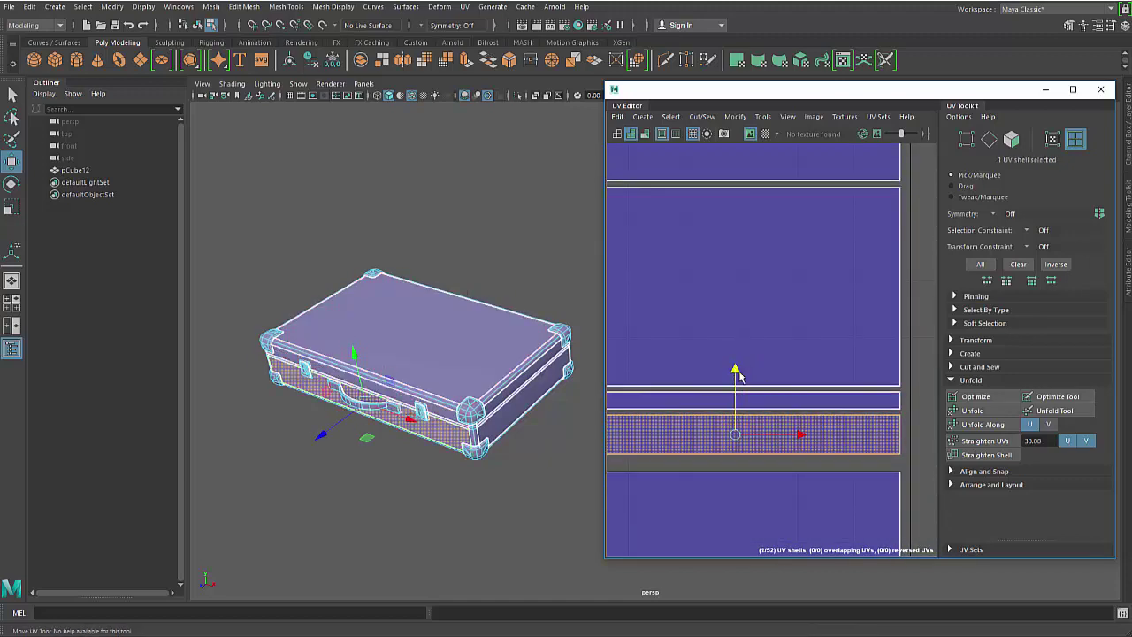
scroll(845, 449, down, 2)
click(841, 518)
alt+middle_drag(841, 518, 821, 405)
drag(737, 367, 738, 358)
Scale all 52 UV shells up slightly and shift them down so the body's stack fits the 0–1 tile's height.
scroll(809, 265, down, 8)
click(712, 217)
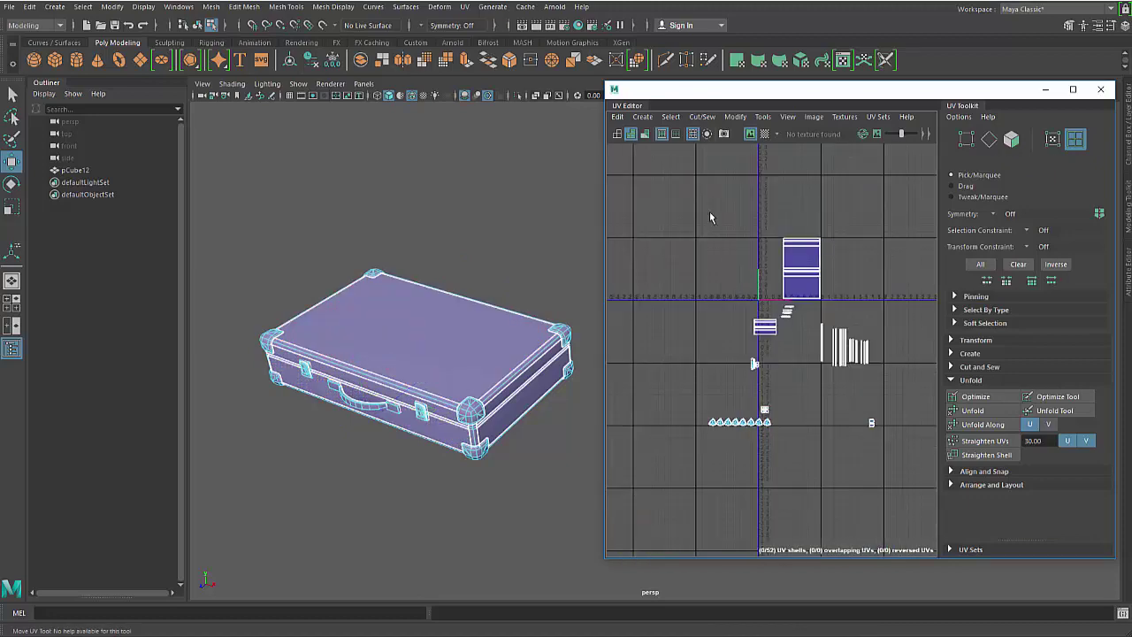
drag(661, 171, 904, 503)
scroll(829, 288, up, 5)
key(r)
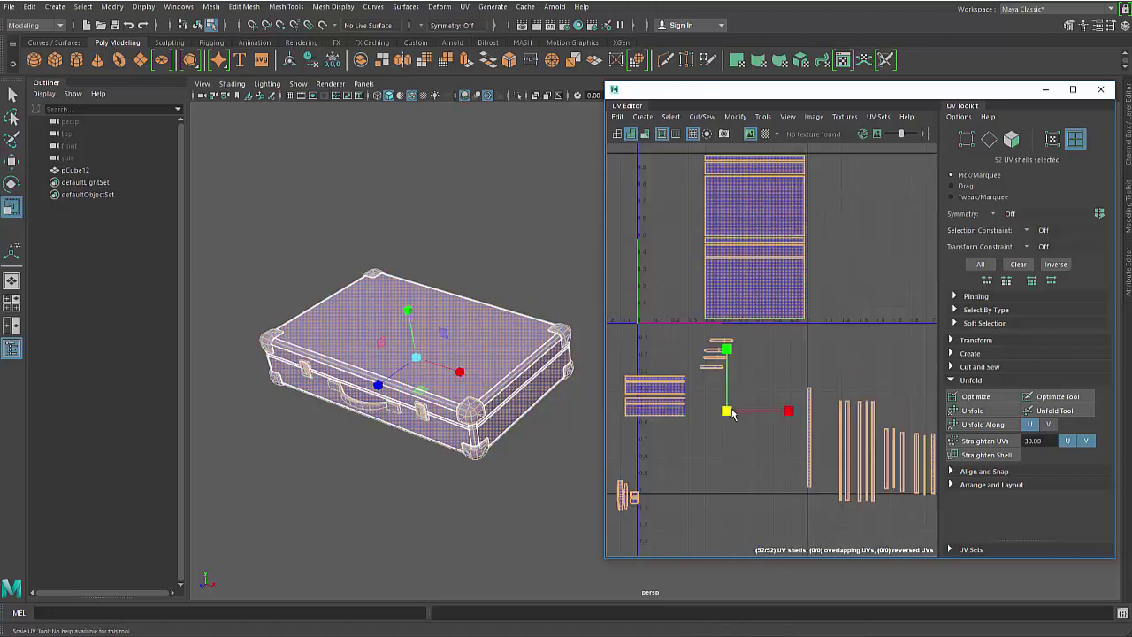
drag(727, 414, 729, 415)
drag(723, 354, 723, 357)
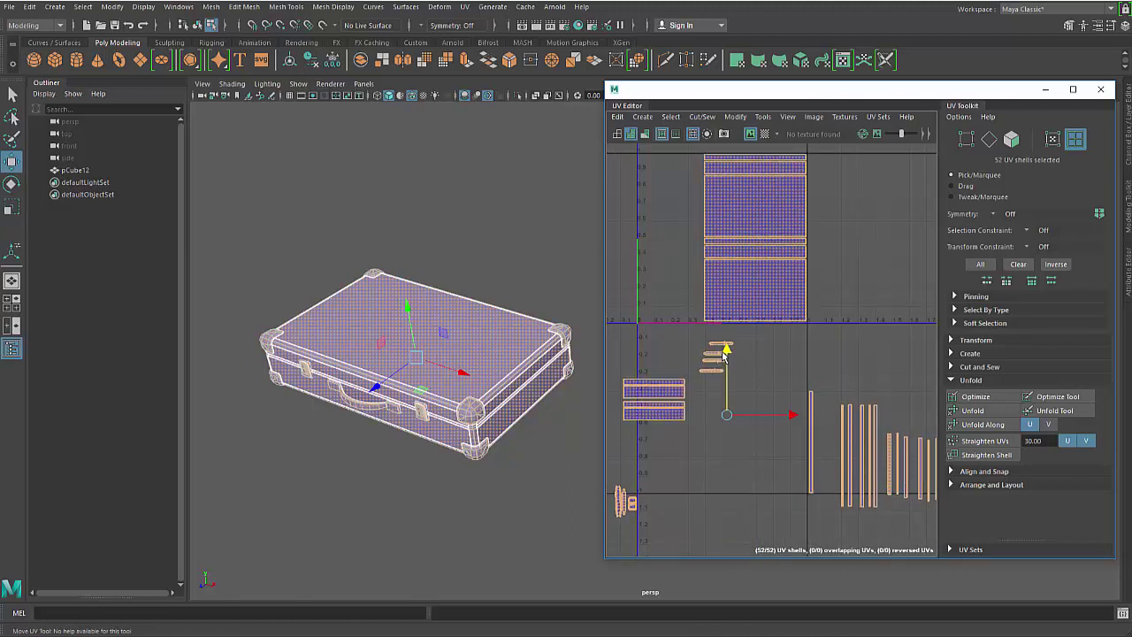
scroll(750, 328, up, 4)
alt+middle_drag(750, 328, 753, 415)
scroll(781, 349, up, 2)
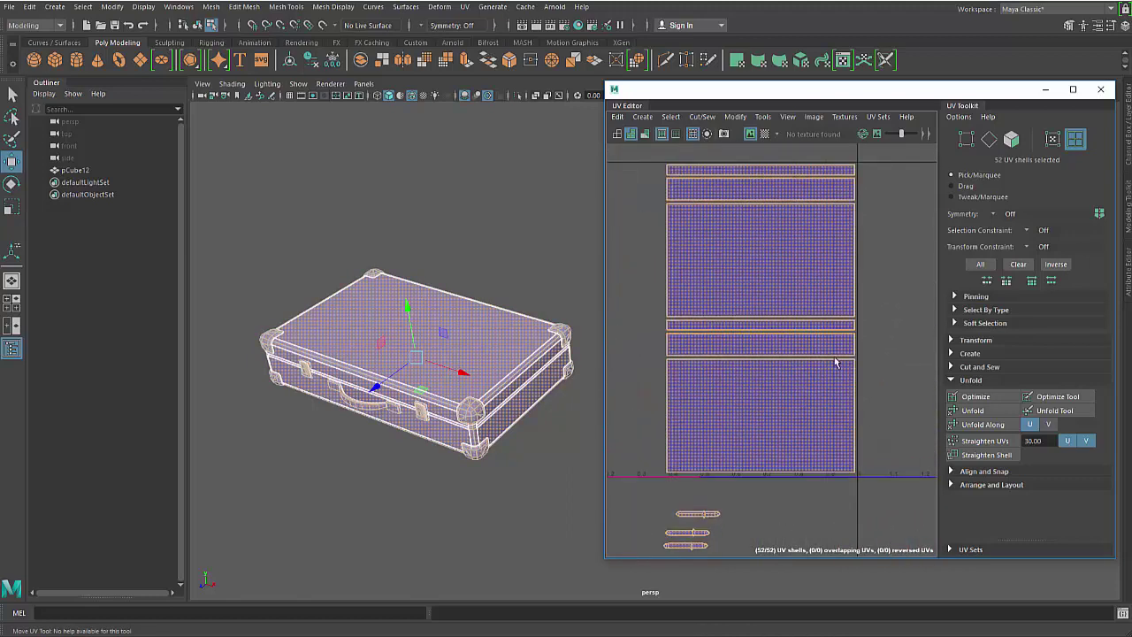
drag(754, 422, 755, 425)
scroll(754, 423, down, 5)
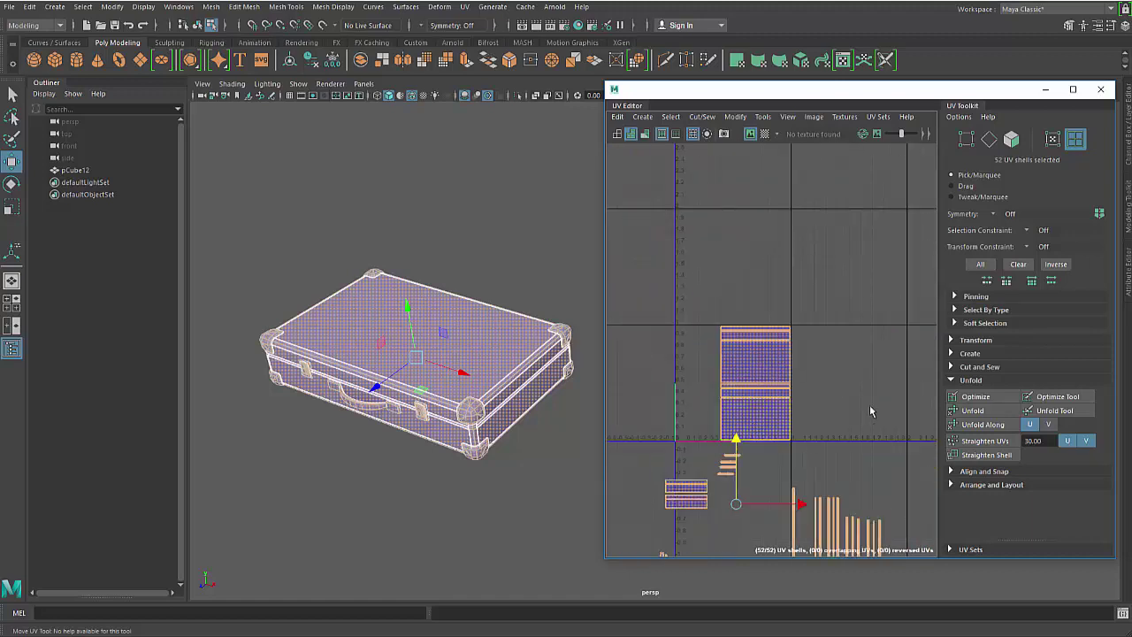
Move the four side-strip UV shells from below the tile into it, beside the body's large stack.
click(870, 407)
alt+middle_drag(773, 476, 783, 360)
drag(658, 334, 696, 384)
drag(696, 378, 711, 244)
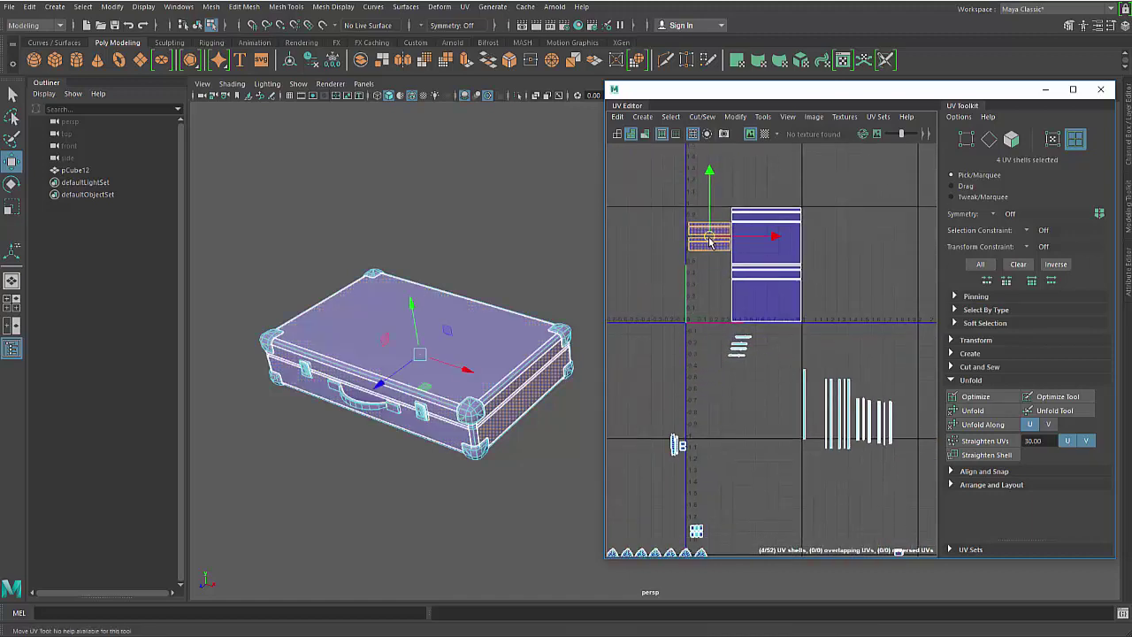
Tighten the spacing of the four side-strip UV shells and move them up into the tile's upper-left corner.
alt+middle_drag(690, 244, 751, 321)
scroll(750, 321, up, 7)
alt+middle_drag(787, 177, 730, 350)
click(748, 335)
shift+click(744, 401)
drag(713, 308, 713, 306)
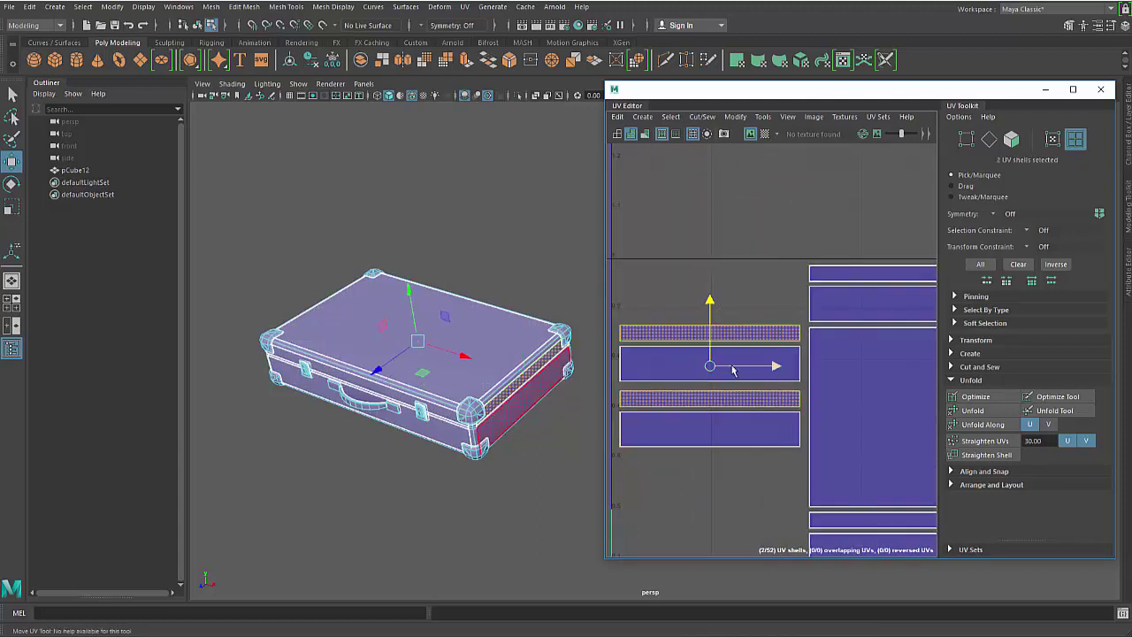
drag(733, 373, 702, 423)
drag(709, 326, 711, 256)
click(784, 369)
Move the twelve long, narrow trim-strip UV shells up next to the tile's left edge.
scroll(745, 386, down, 5)
scroll(746, 387, down, 3)
alt+middle_drag(745, 387, 696, 286)
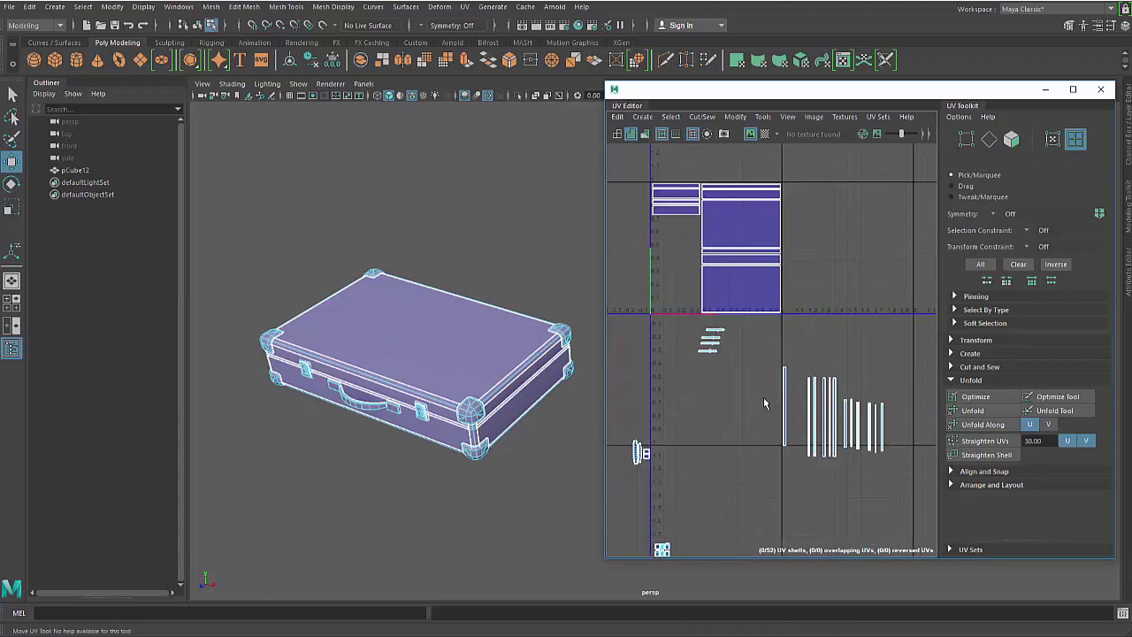
scroll(871, 451, down, 4)
drag(766, 401, 722, 337)
scroll(720, 332, up, 6)
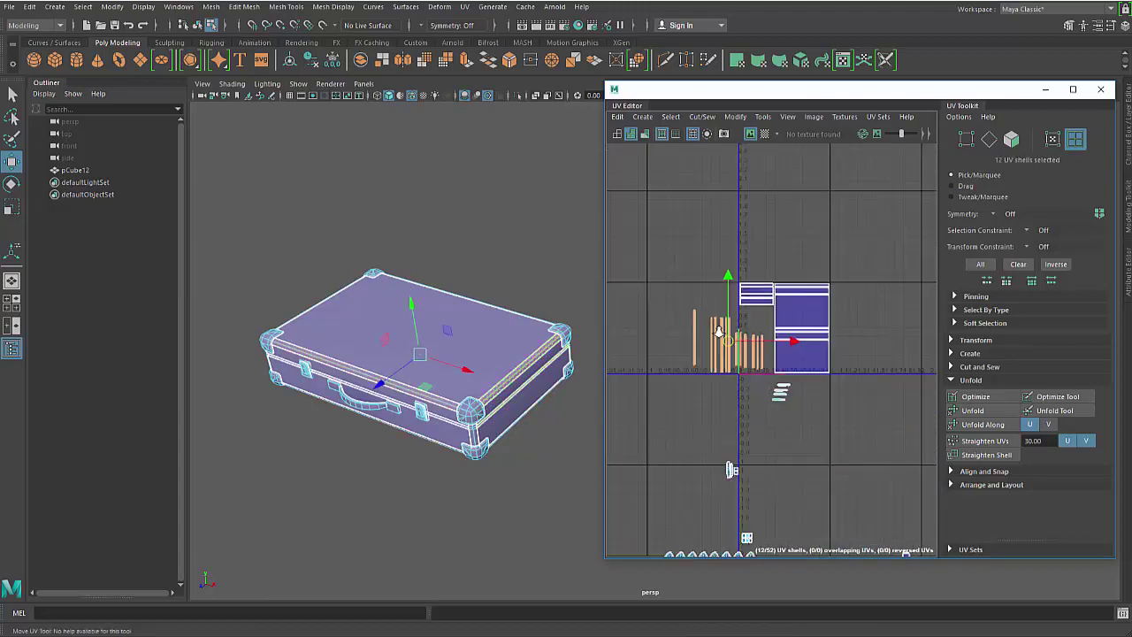
click(766, 388)
Gather the longer trim-strip UV shells into tight groups of three with narrow gaps.
drag(640, 334, 657, 348)
drag(652, 347, 697, 370)
alt+right_drag(647, 317, 707, 420)
alt+middle_drag(707, 420, 670, 392)
drag(690, 382, 718, 381)
click(707, 264)
click(728, 268)
click(766, 362)
drag(793, 380, 855, 390)
click(806, 370)
click(849, 392)
click(896, 395)
Gather the shorter trim-strip UV shells into tight groups of three with narrow gaps.
scroll(838, 385, down, 3)
scroll(838, 385, up, 1)
alt+middle_drag(906, 380, 752, 352)
scroll(754, 358, up, 2)
click(764, 377)
drag(765, 383, 797, 391)
click(809, 381)
click(764, 394)
scroll(765, 395, down, 1)
alt+middle_drag(766, 395, 851, 435)
Place the six longer trim strips inside the tile below the side strips and set the six shorter ones aside, left of the tile.
drag(657, 331, 843, 359)
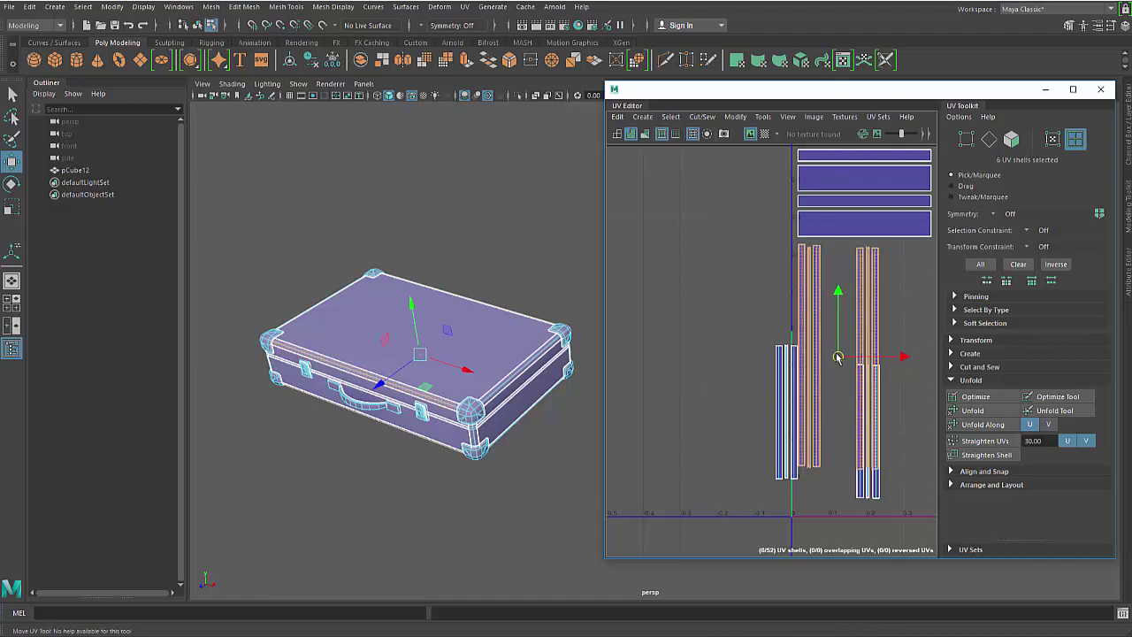
alt+middle_drag(843, 359, 783, 359)
drag(715, 367, 838, 434)
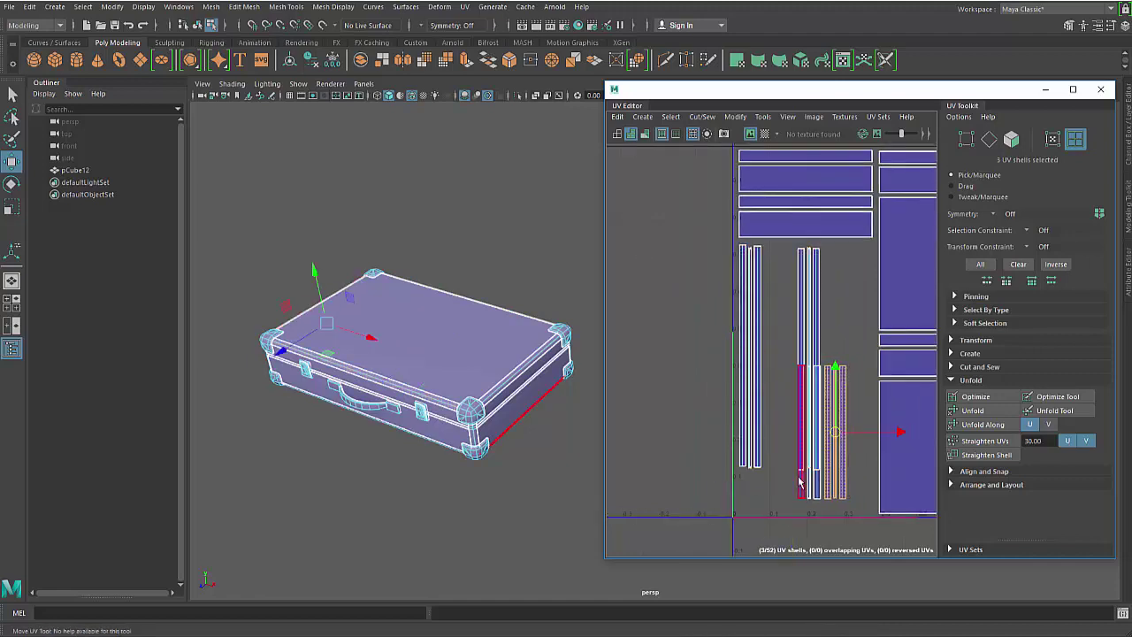
shift+drag(782, 480, 819, 491)
drag(824, 434, 661, 427)
Join the six longer trim strips at the tile's left edge and place the six shorter ones directly beside them.
drag(839, 341, 791, 371)
drag(811, 360, 667, 378)
drag(741, 329, 762, 355)
drag(696, 387, 814, 313)
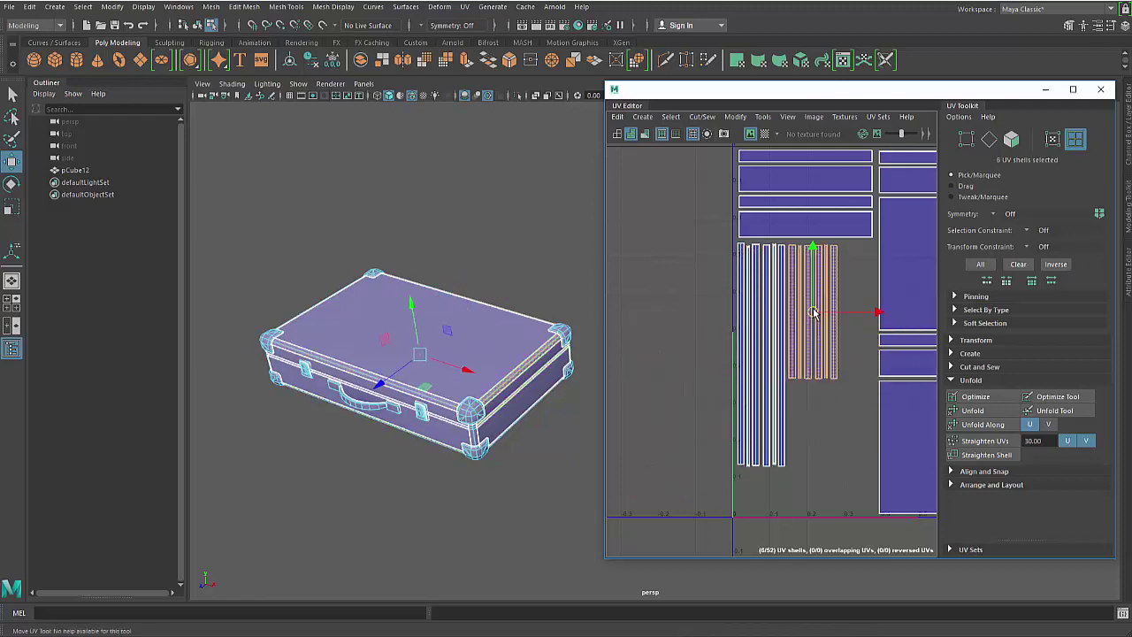
click(821, 414)
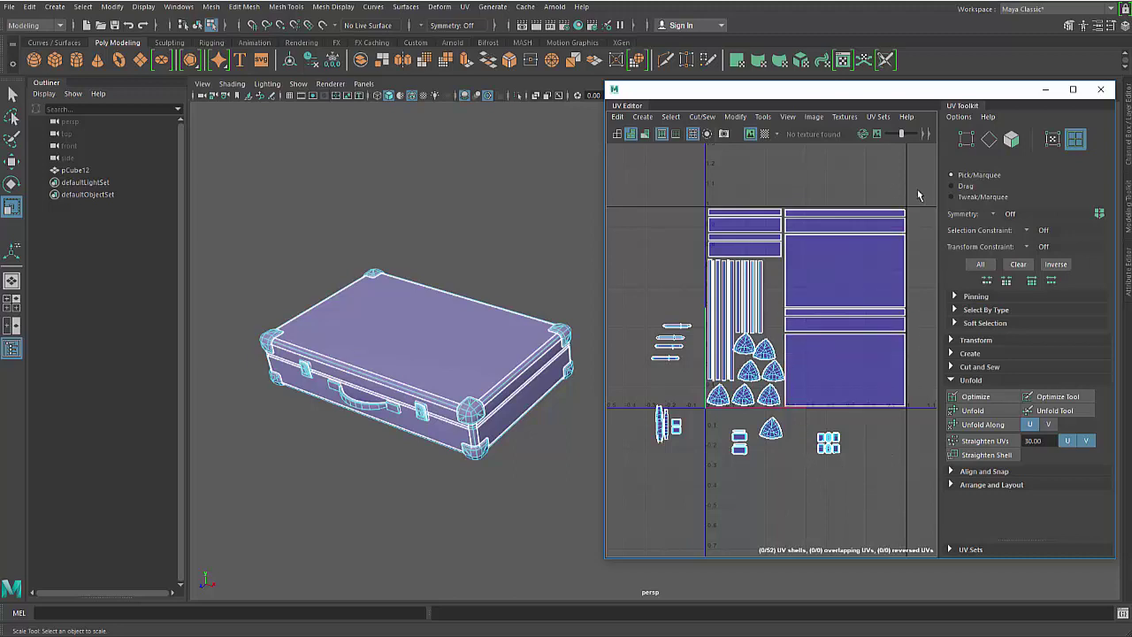
Scale all 52 UV shells down together about the 0–1 tile's lower-right corner, leaving free space along the upper border.
drag(632, 486, 920, 197)
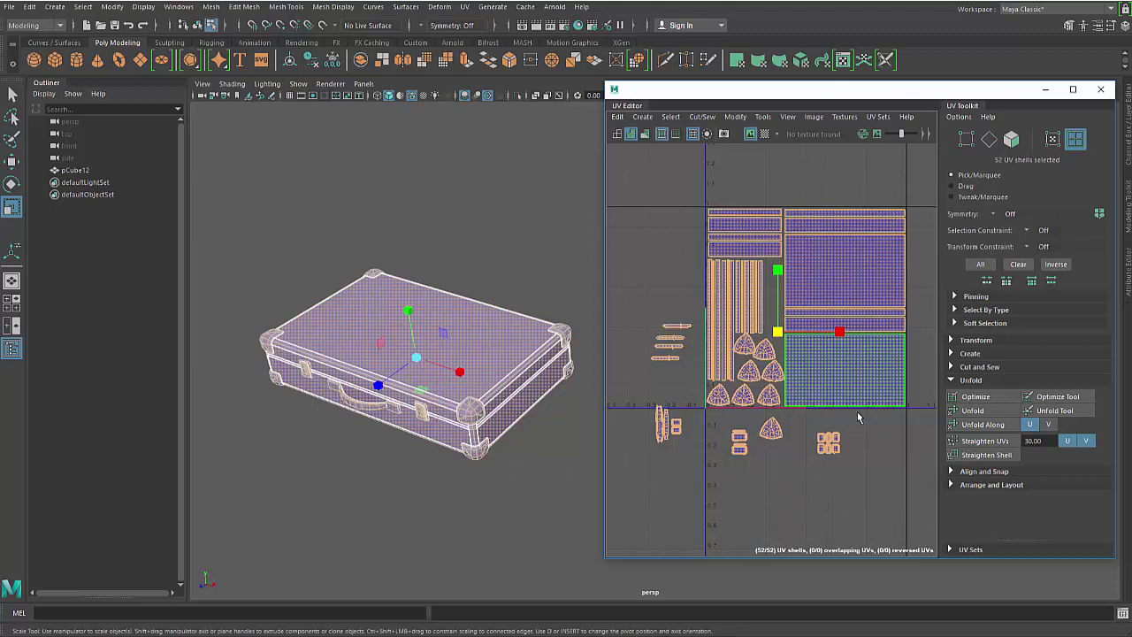
key(r)
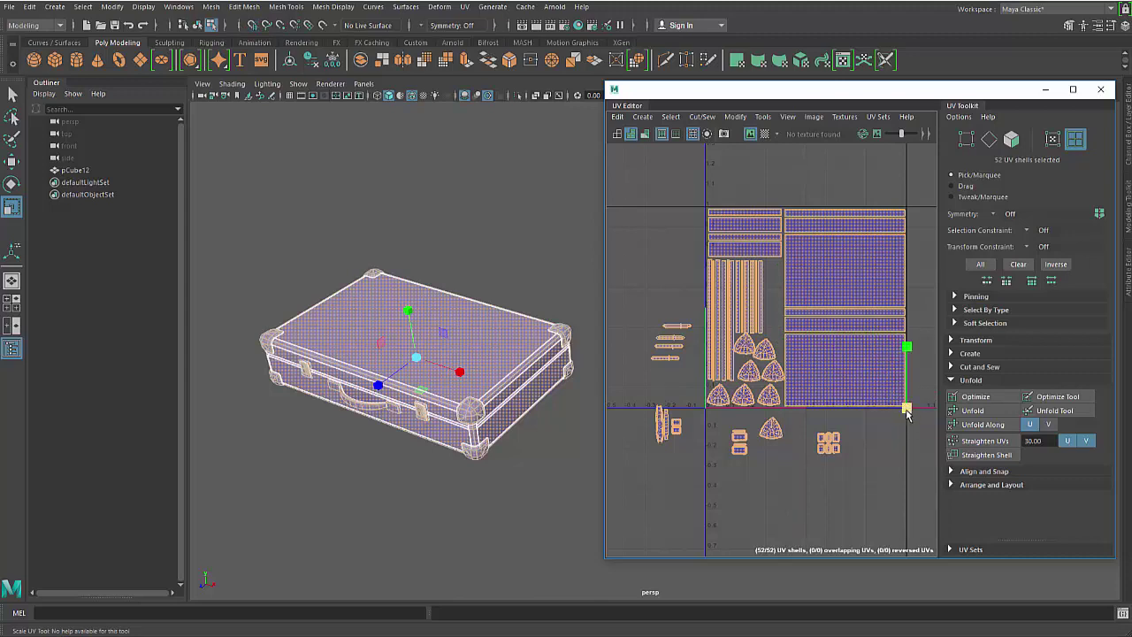
drag(906, 411, 896, 434)
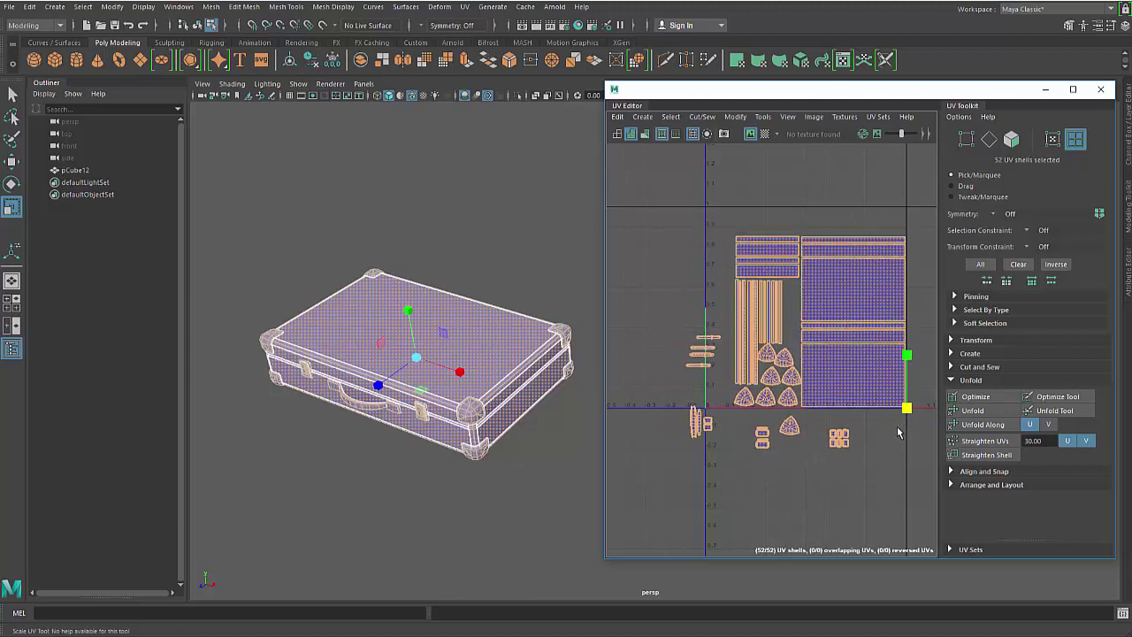
Move the four small horizontal strip UV shells out to the left of the tile, clear of the other shells.
click(871, 436)
drag(726, 327, 725, 252)
key(w)
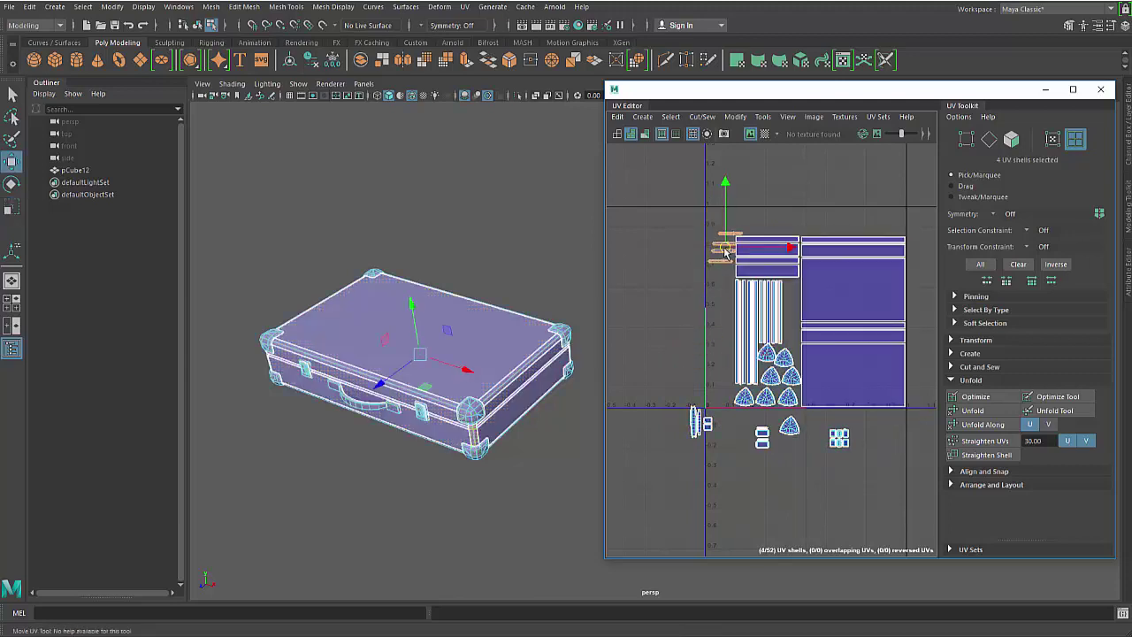
Line up the eight triangular corner UV shells in a row just below the tile's upper border, above the body shells.
click(769, 357)
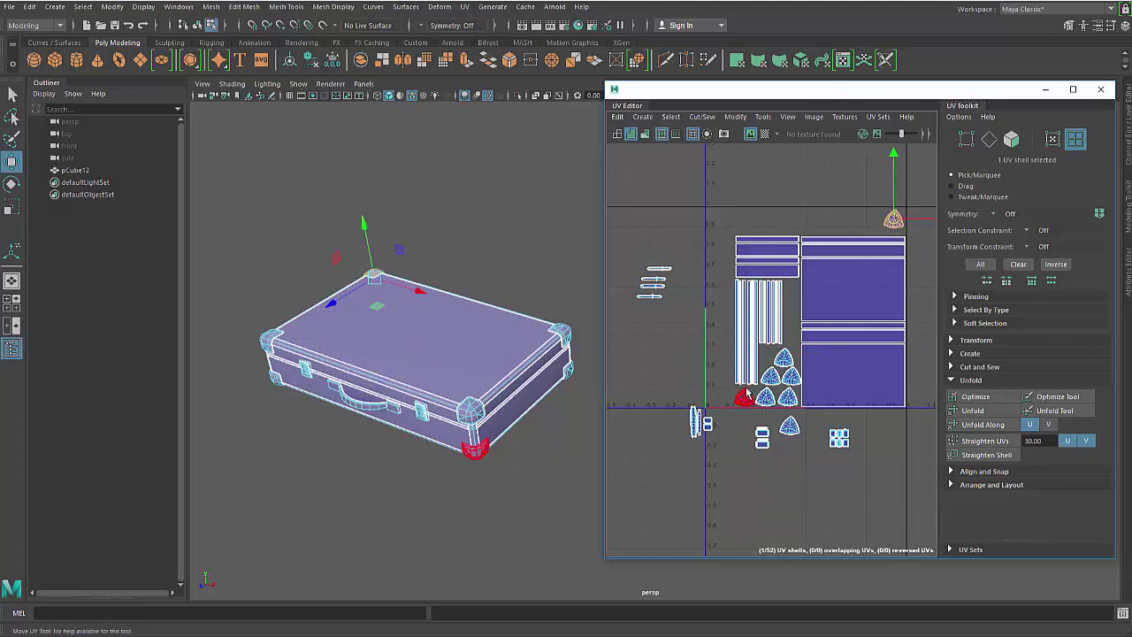
click(785, 360)
click(769, 376)
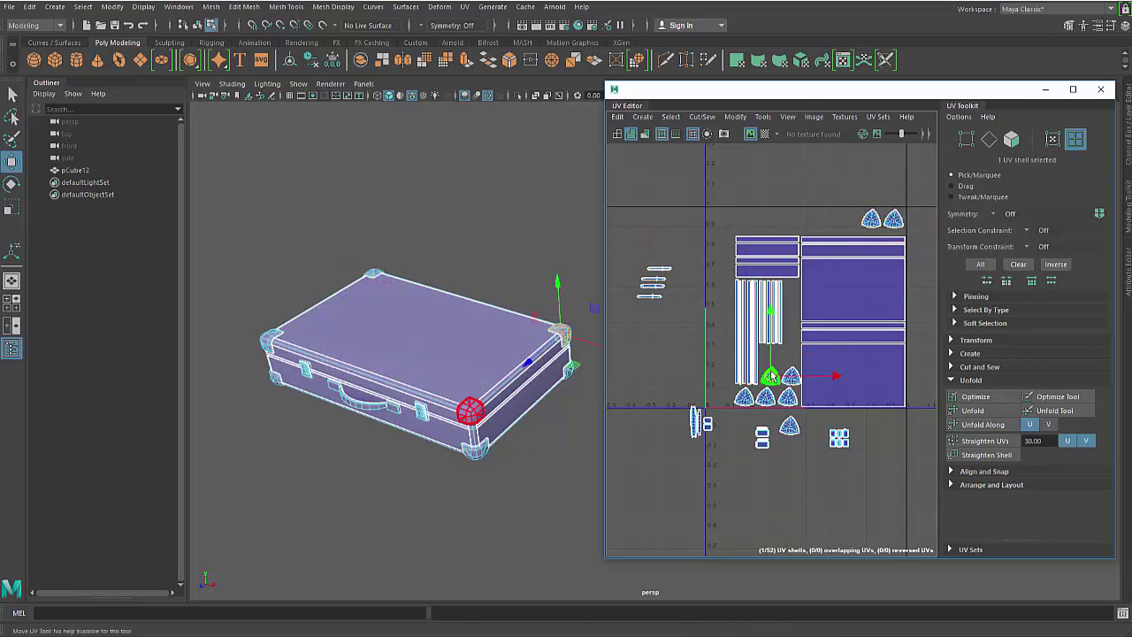
drag(769, 376, 843, 221)
drag(784, 373, 825, 229)
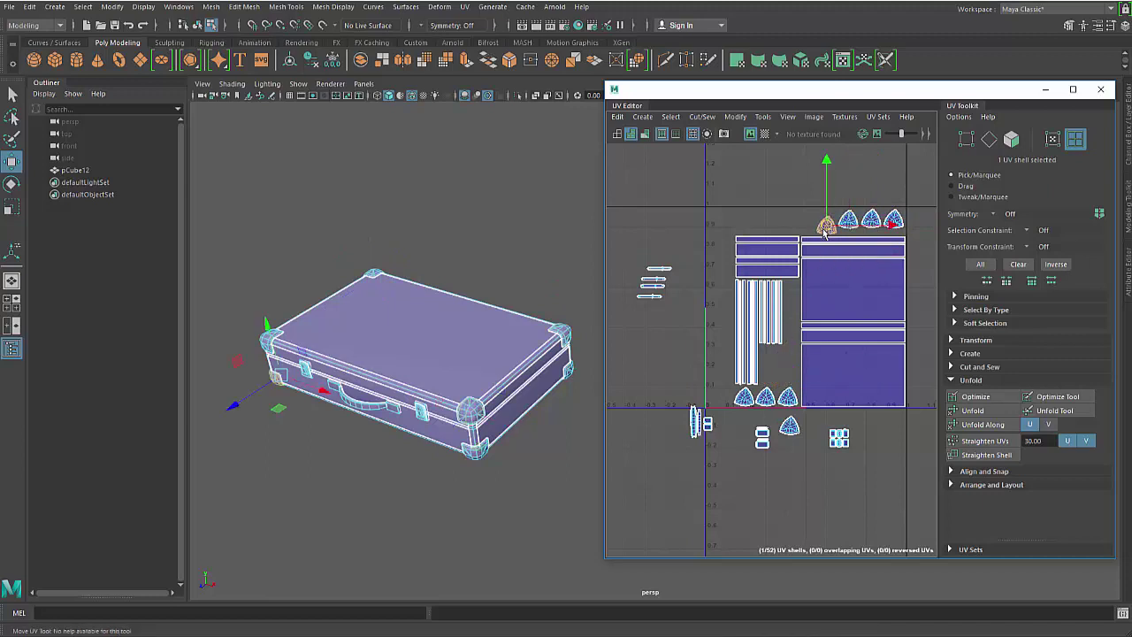
drag(798, 327, 787, 225)
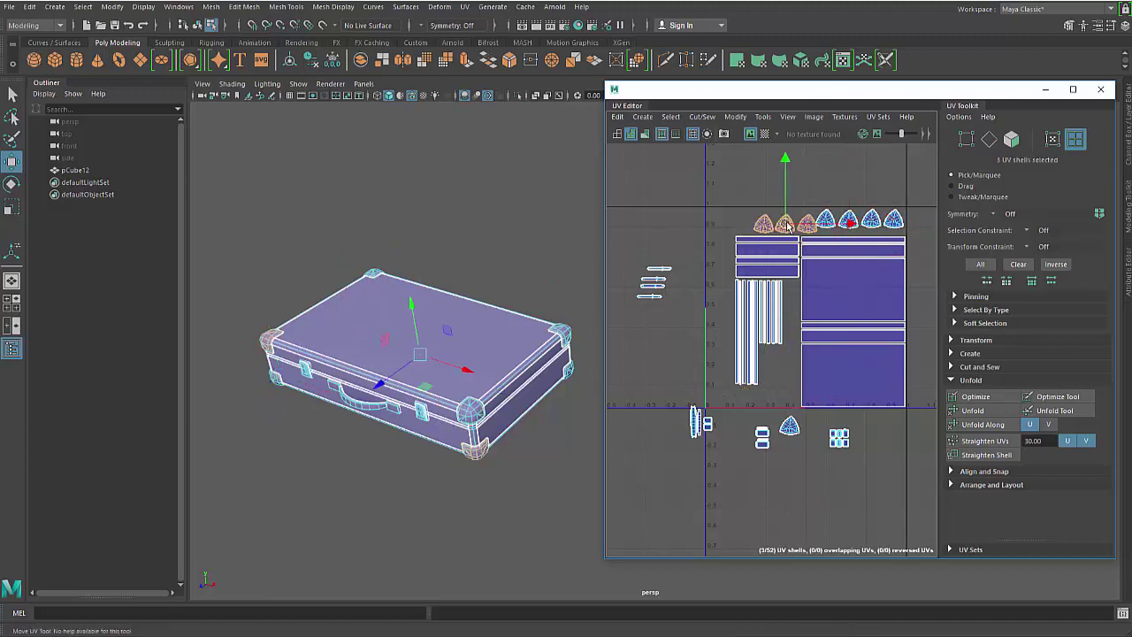
drag(788, 428, 733, 244)
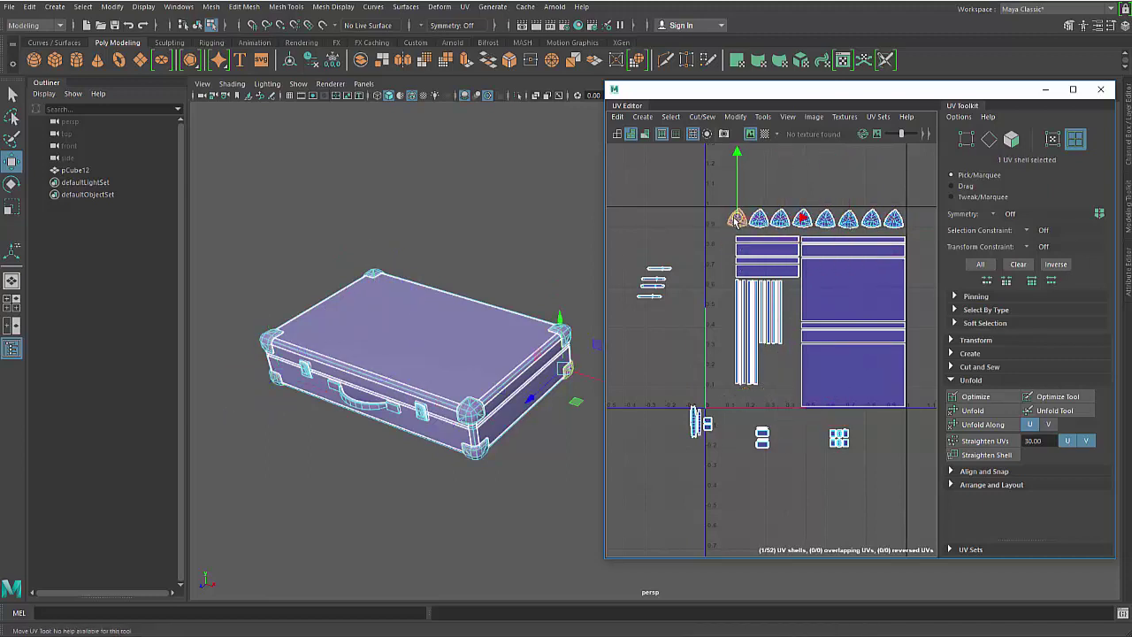
Scale all 52 UV shells up slightly about the tile's lower-right corner and nudge the row of corner shells down inside the border.
drag(627, 190, 881, 457)
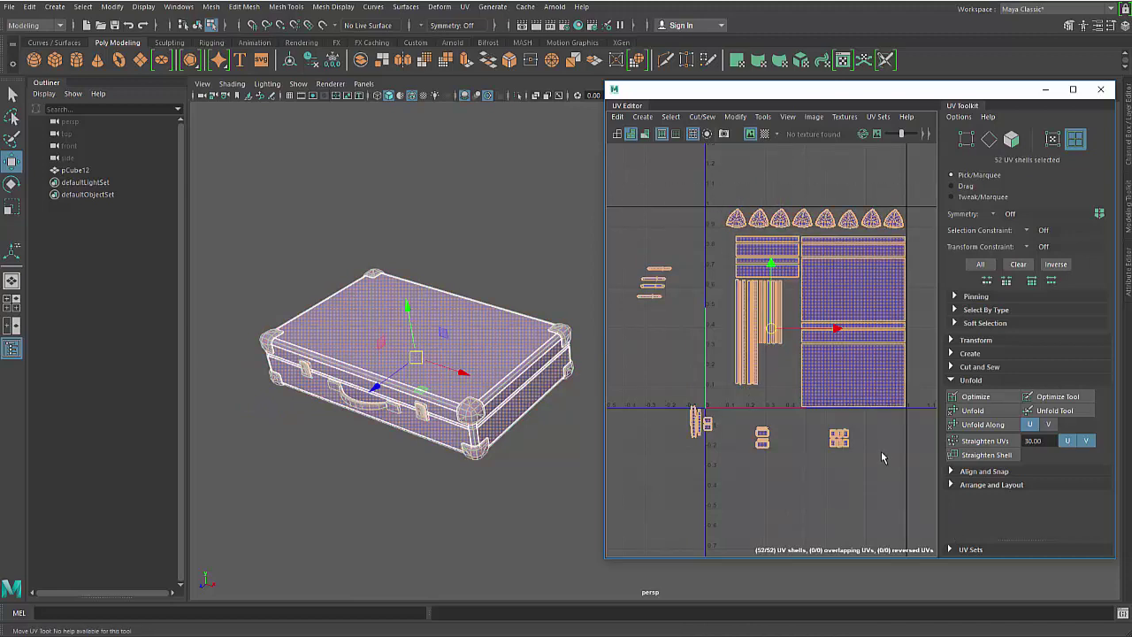
key(r)
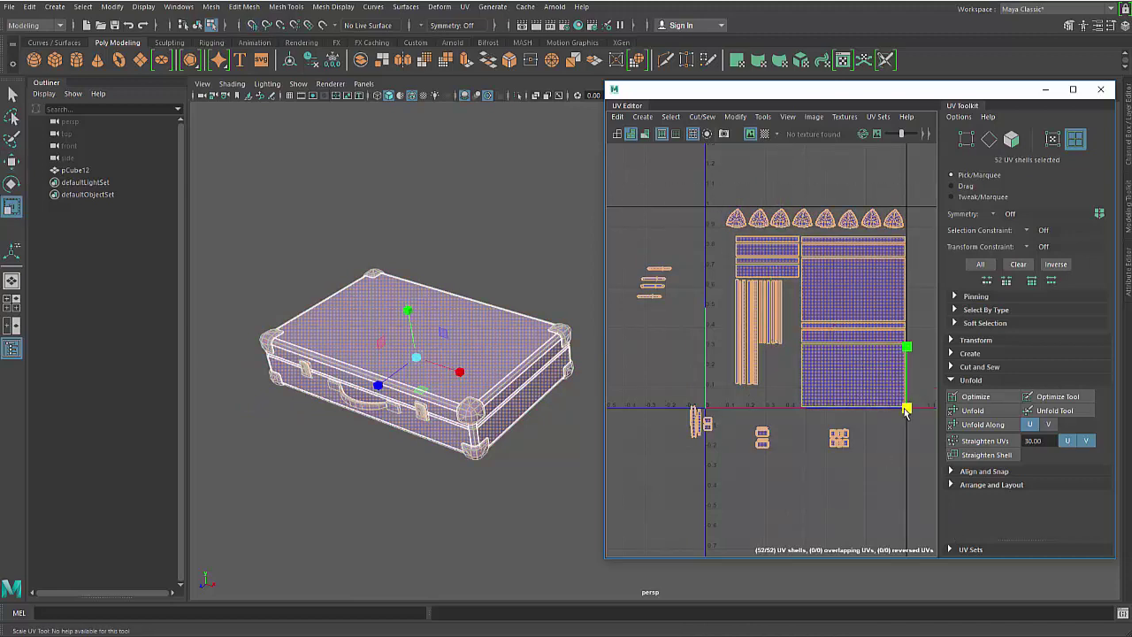
drag(906, 411, 910, 410)
drag(915, 227, 720, 200)
key(w)
drag(814, 154, 813, 160)
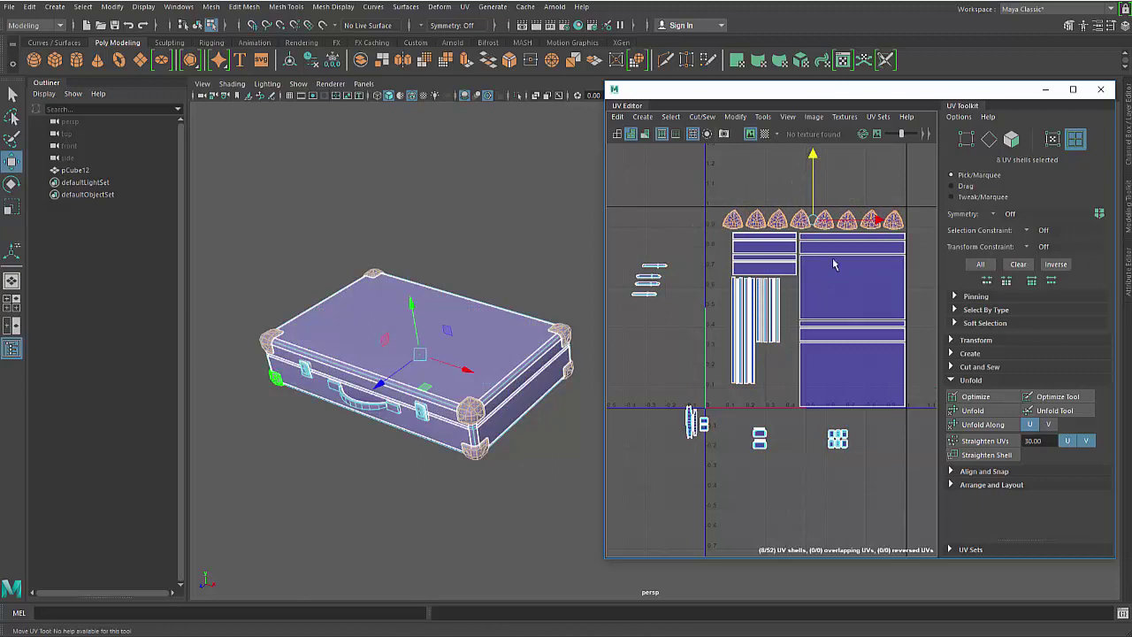
Move the twelve trim-strip UV shells into the tile's lower-left corner and bring the six small shells below the tile closer to the others.
click(790, 333)
drag(791, 330, 733, 356)
click(758, 444)
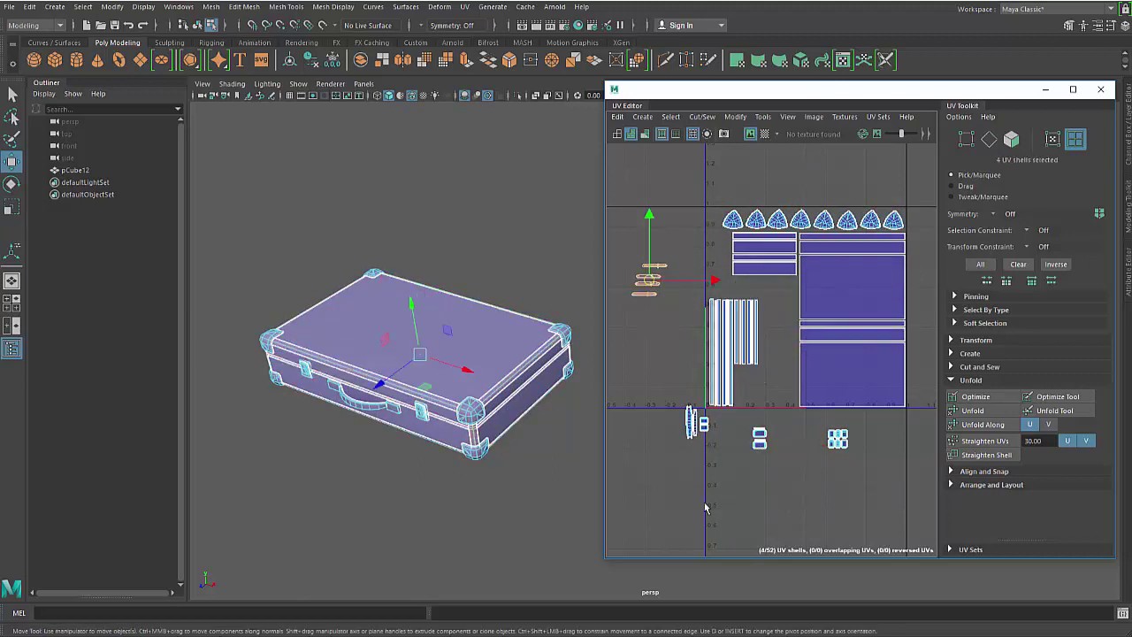
drag(820, 424, 776, 419)
Arrange the four small horizontal strip UV shells outside the tile into a tight, evenly spaced stack.
alt+right_drag(657, 272, 785, 275)
alt+middle_drag(786, 275, 791, 324)
click(657, 313)
drag(657, 314, 652, 319)
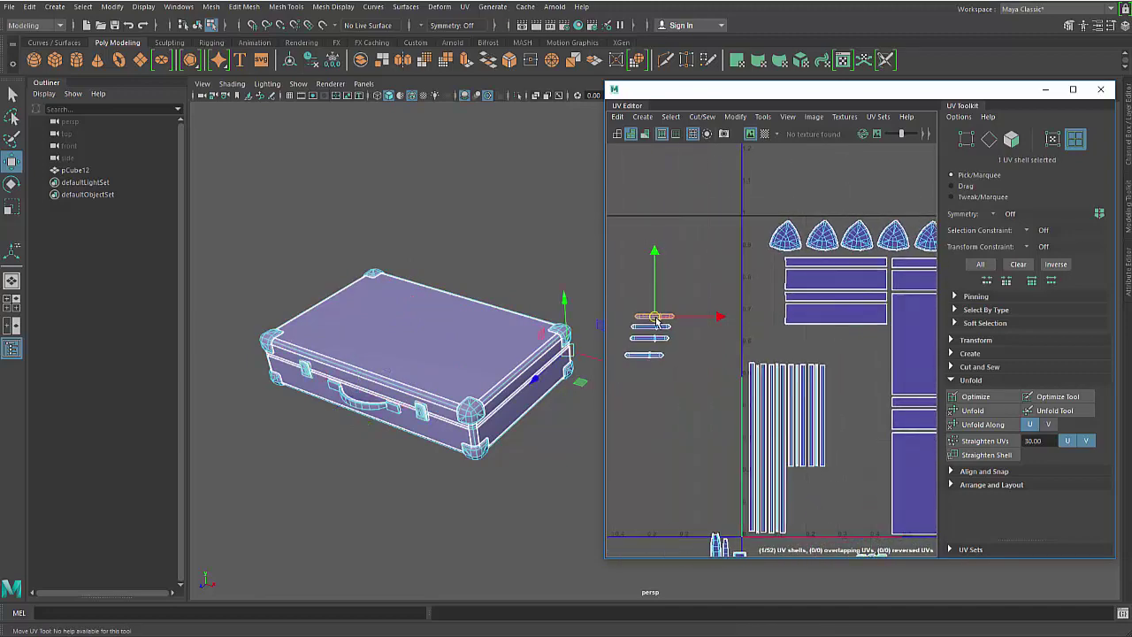
alt+middle_drag(655, 320, 752, 335)
alt+right_drag(752, 334, 799, 422)
drag(757, 329, 737, 335)
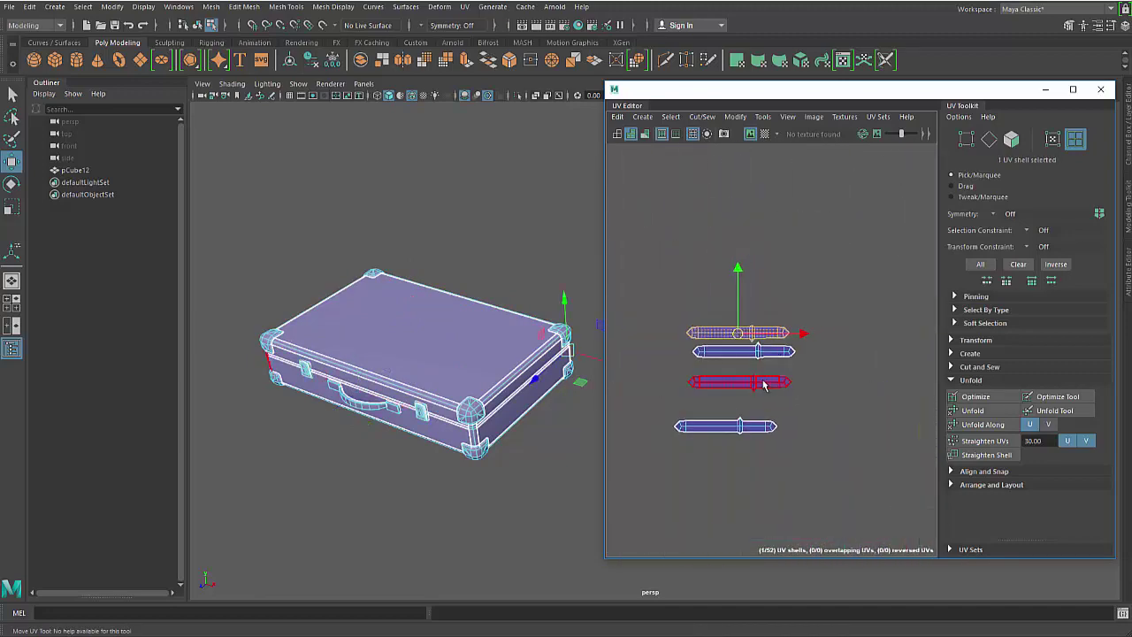
click(761, 383)
drag(745, 385, 741, 371)
click(746, 429)
drag(740, 429, 752, 392)
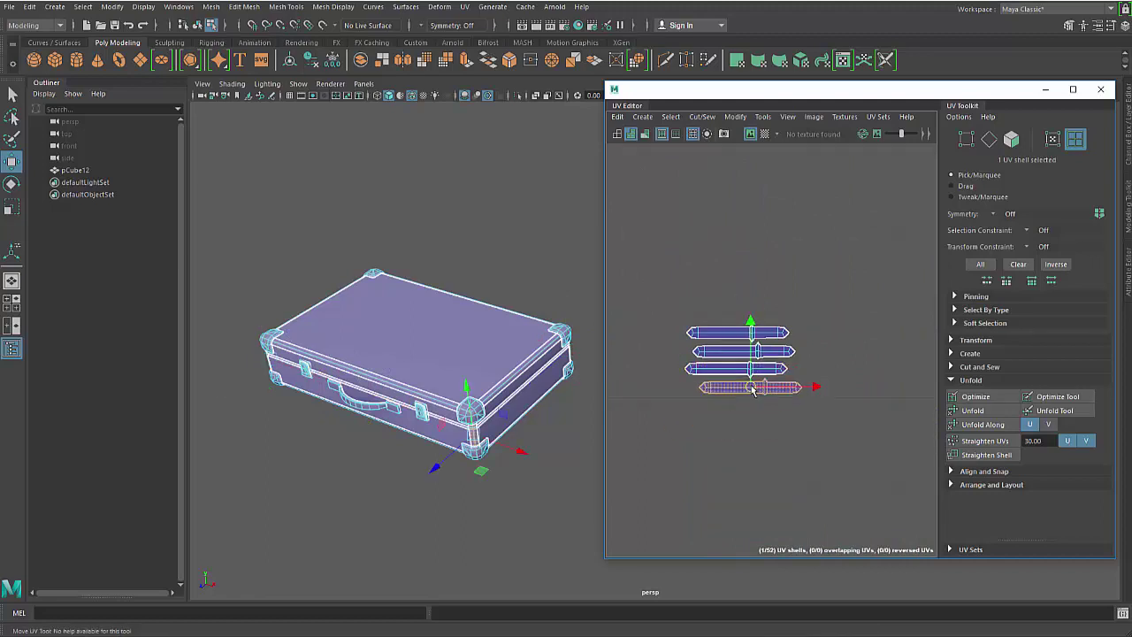
Move the stack of four small strip UV shells into the tile, beneath the shorter trim strips.
drag(713, 239, 871, 433)
alt+right_drag(878, 440, 778, 374)
alt+middle_drag(900, 419, 707, 316)
drag(627, 304, 805, 476)
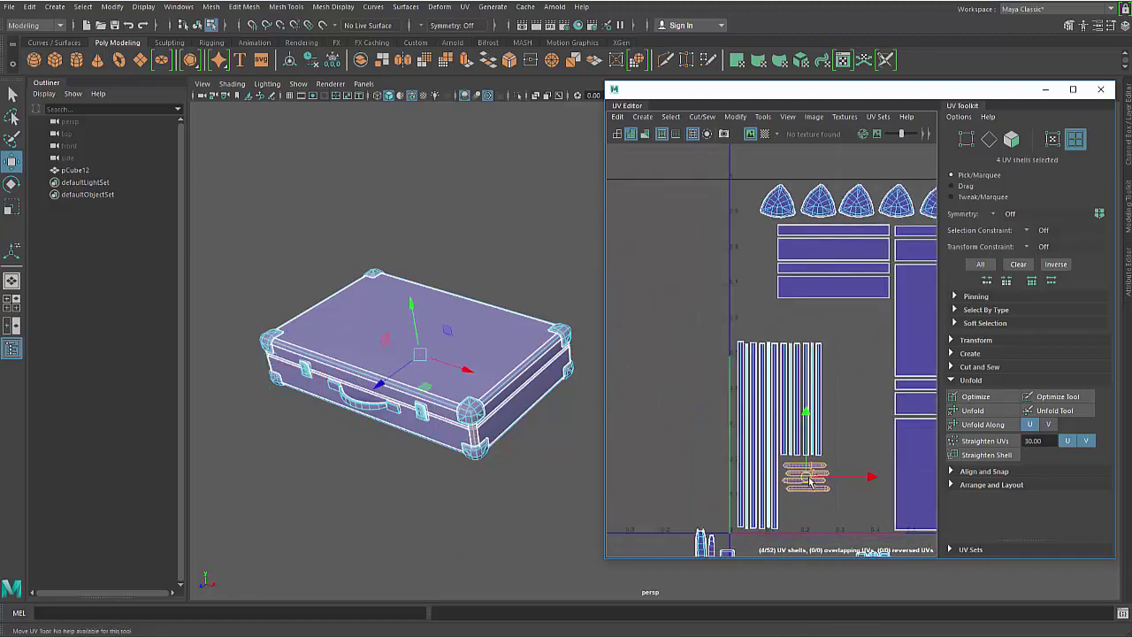
Move the handle's four UV shells and the small stacked latch shells into the free space between the trim strips and the large panels.
click(866, 474)
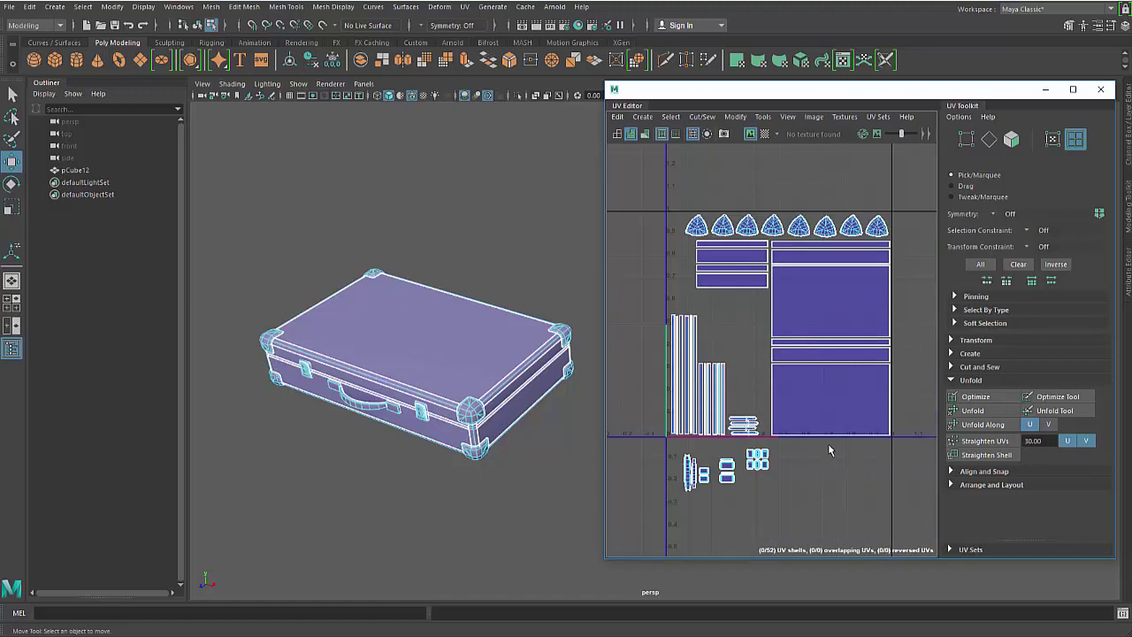
drag(772, 507, 741, 345)
click(691, 492)
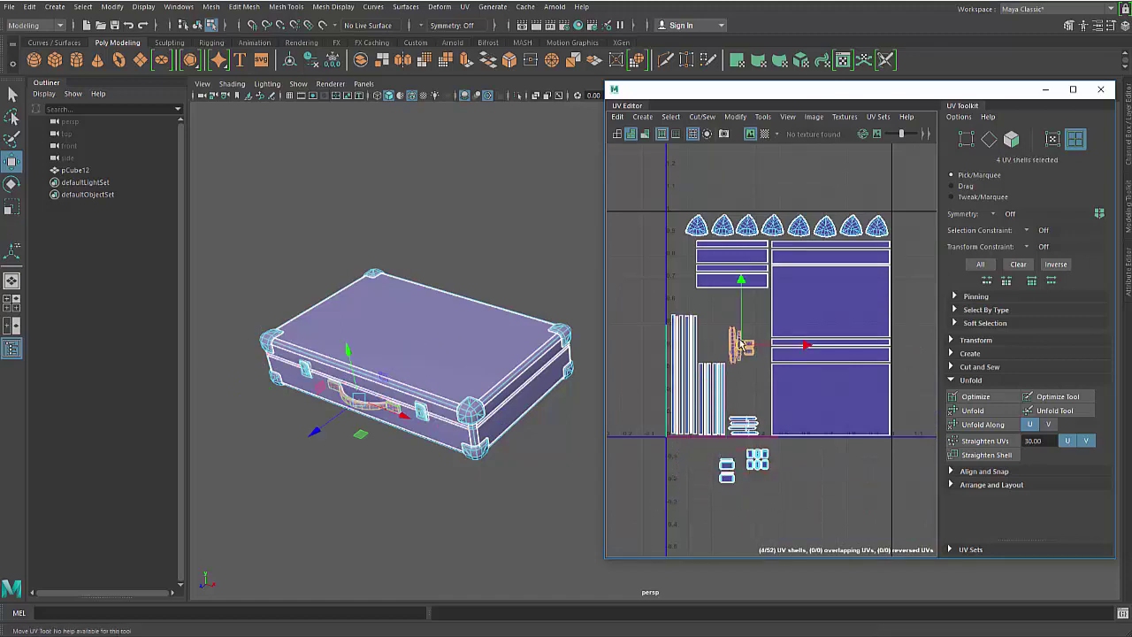
drag(705, 455, 733, 399)
key(ctrl+z)
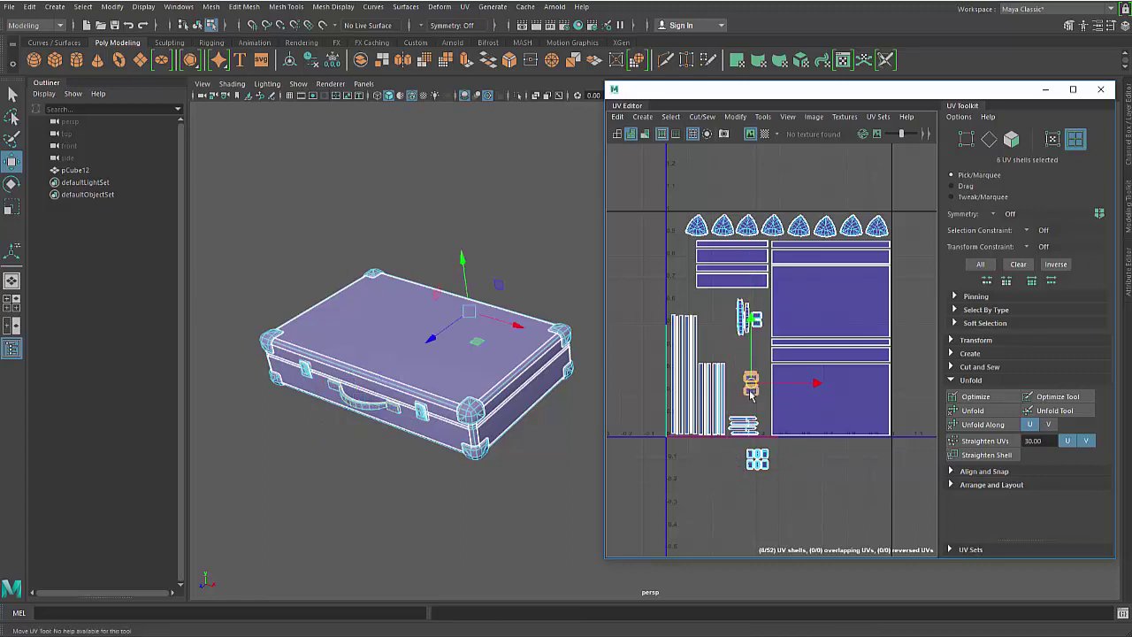
Move the six latch UV shells from below the tile into the free space between the tall trim strips and the handle shells.
drag(769, 452, 724, 311)
click(712, 352)
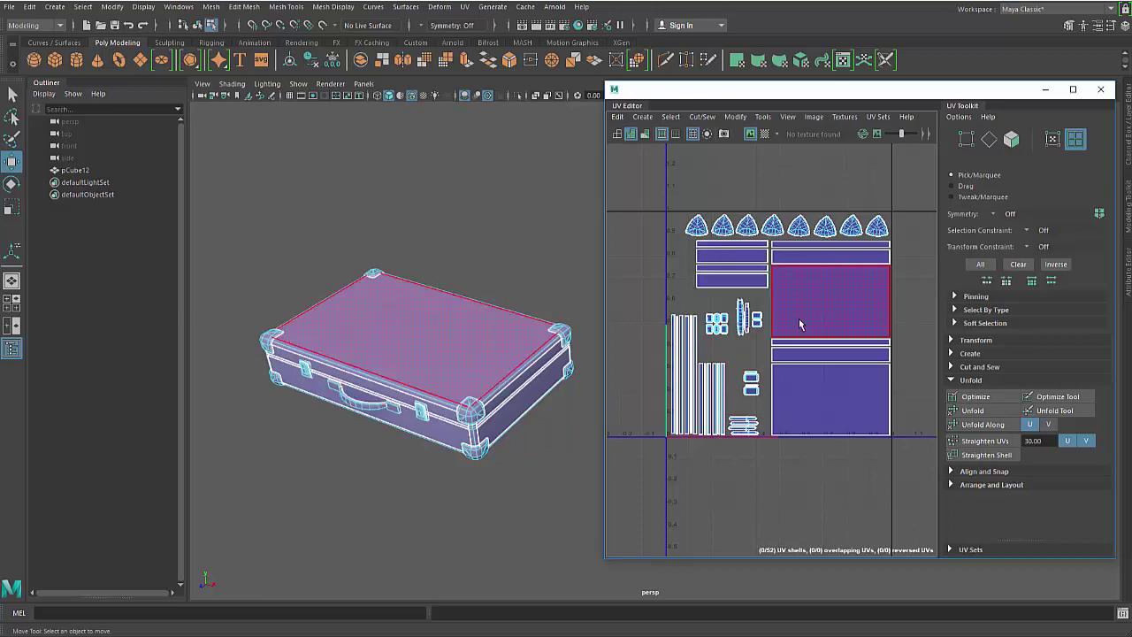
scroll(743, 318, up, 2)
scroll(776, 352, up, 3)
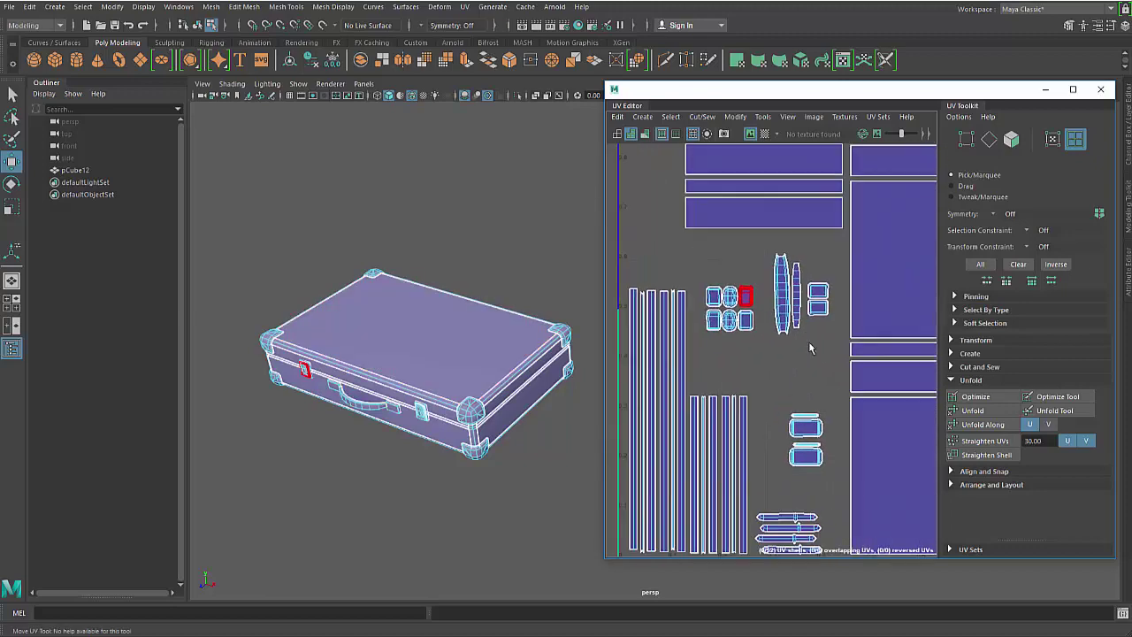
drag(828, 510, 829, 511)
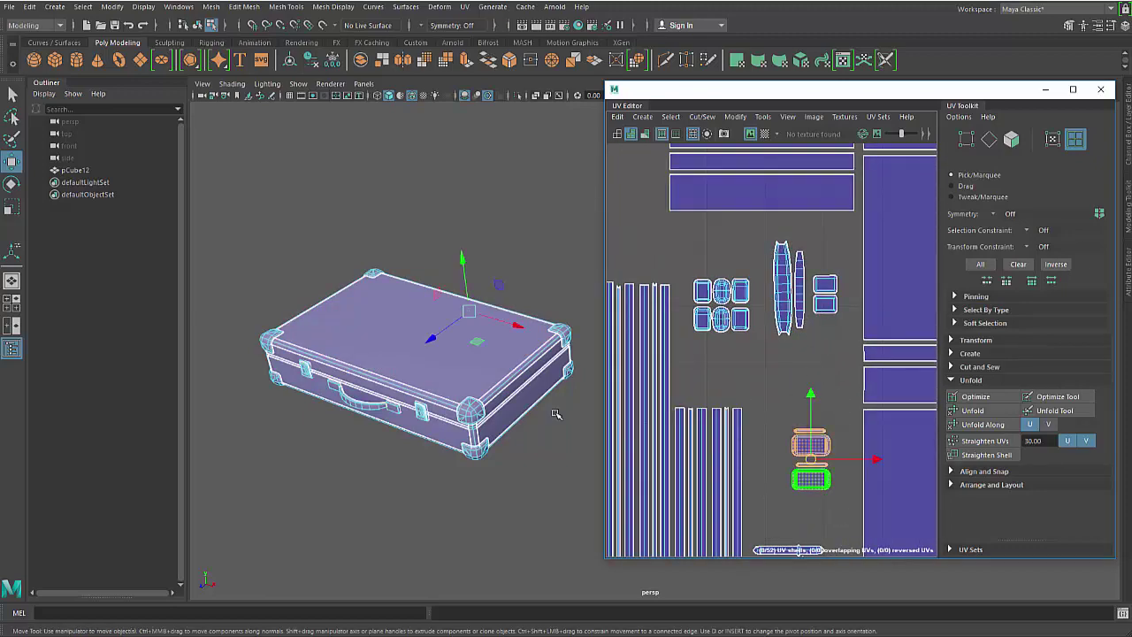
Try to scale up the six latch UV shells strongly and display the checker texture on the suitcase and behind the UVs.
drag(690, 269, 763, 344)
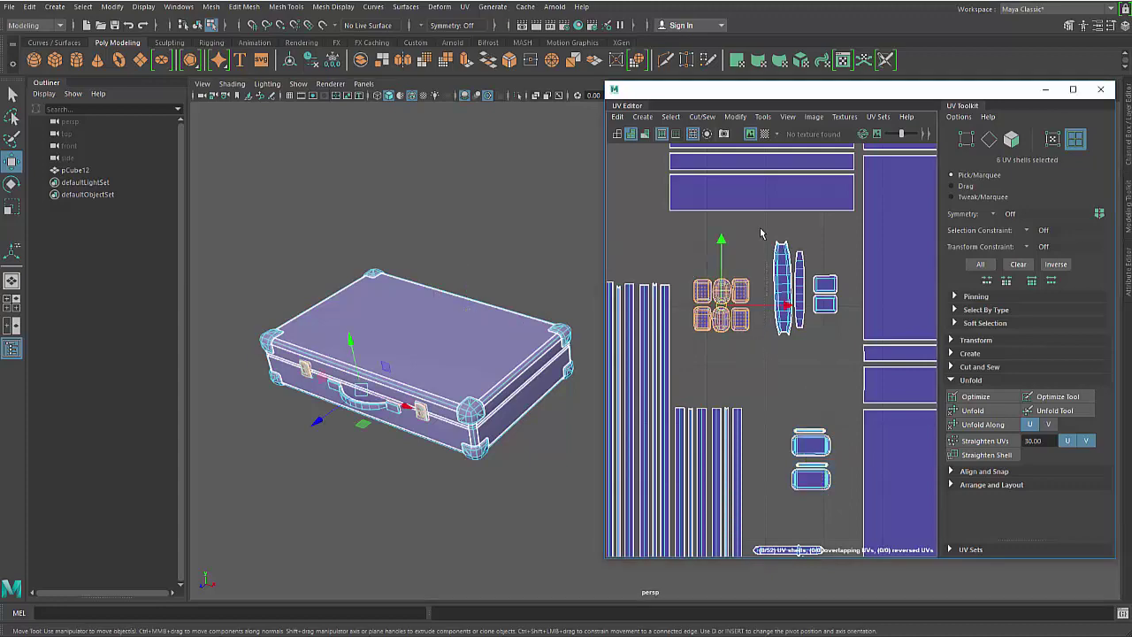
scroll(412, 407, up, 6)
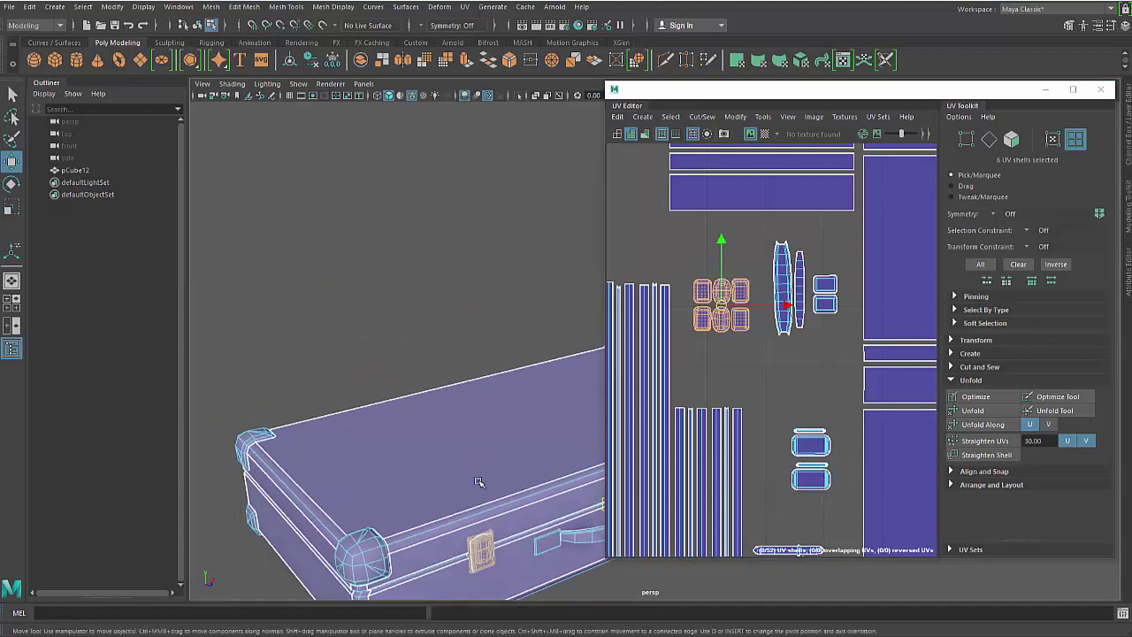
scroll(434, 406, up, 2)
key(r)
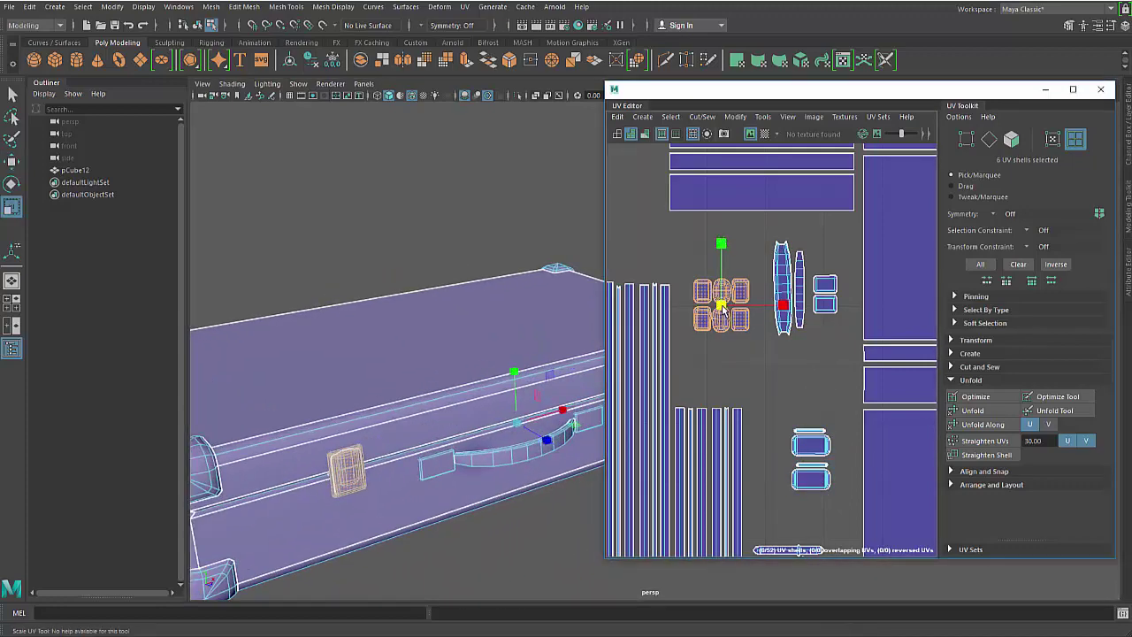
drag(721, 304, 797, 304)
click(765, 135)
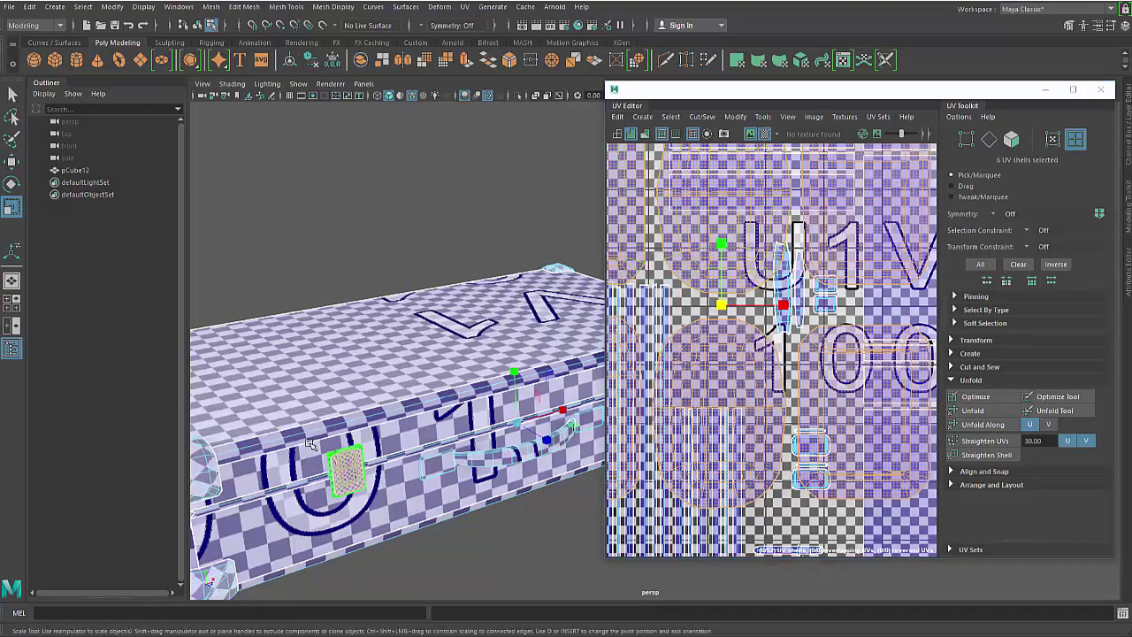
alt+drag(398, 389, 453, 357)
alt+middle_drag(772, 335, 760, 338)
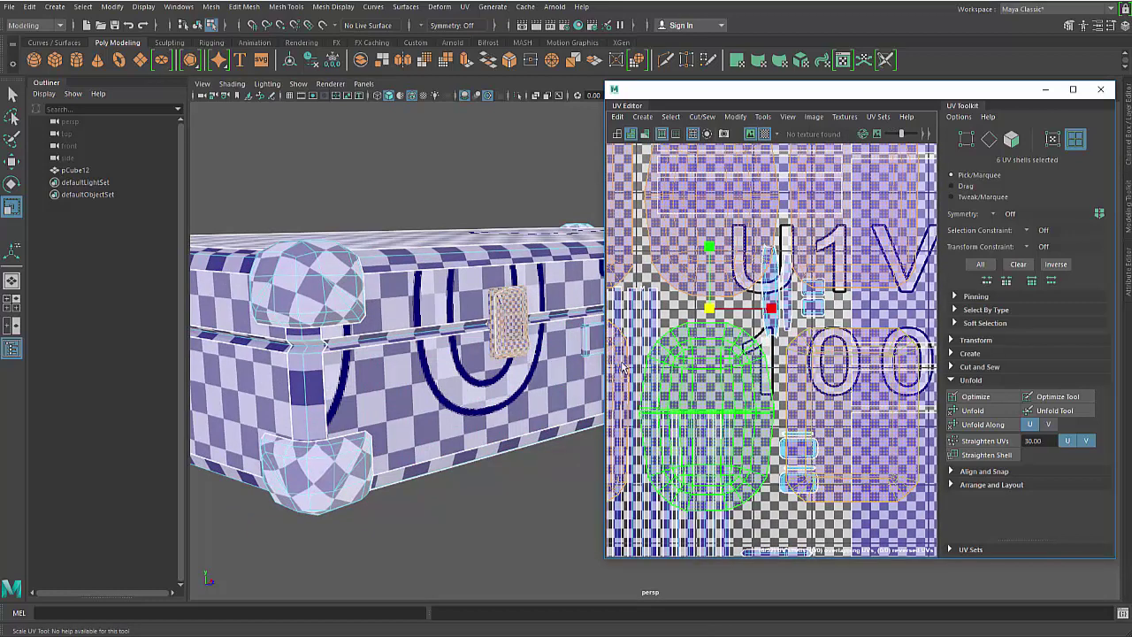
Undo the last scaling, then enlarge the six latch UV shells only moderately and place them just above the shorter trim strips.
key(ctrl+z)
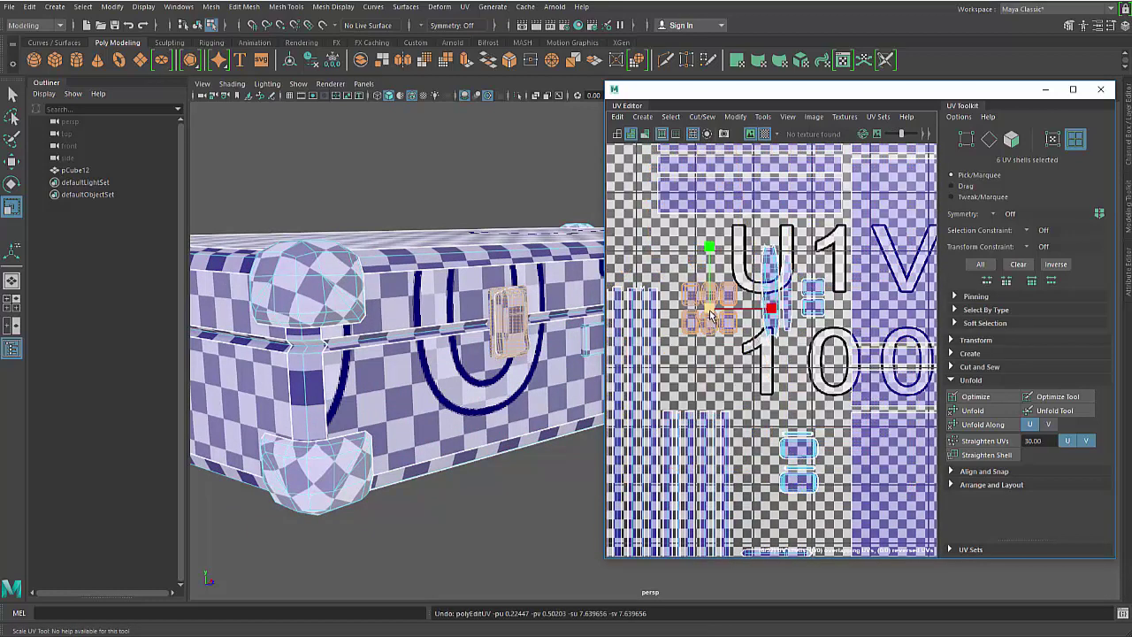
drag(710, 310, 713, 360)
key(w)
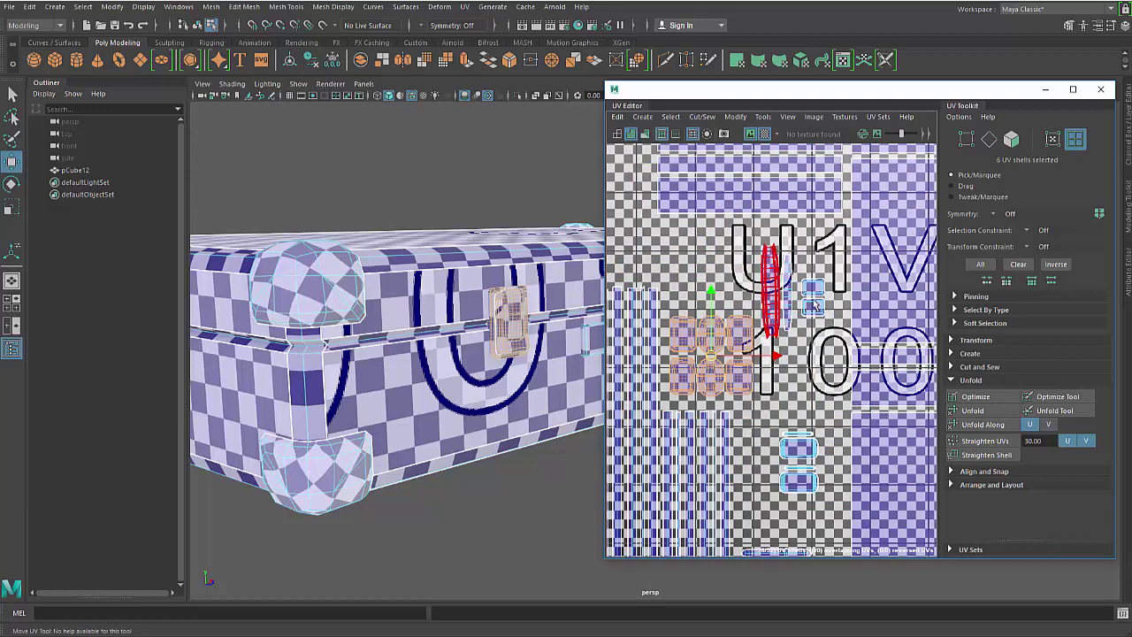
Scale up the handle's four UV shells slightly as one group.
drag(814, 304, 806, 292)
key(r)
key(w)
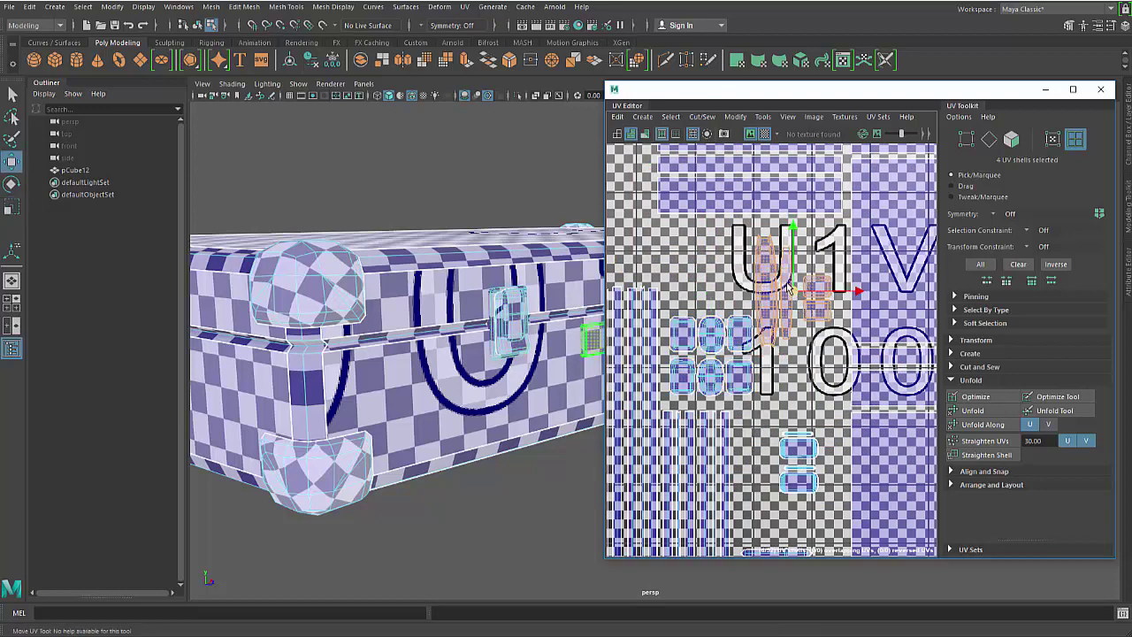
Move the two long handle UV shells above the tall trim strips and the two small handle shells beneath the stacked side panels.
alt+right_drag(817, 295, 785, 311)
alt+middle_drag(784, 311, 795, 370)
drag(809, 351, 706, 326)
alt+middle_drag(720, 328, 717, 350)
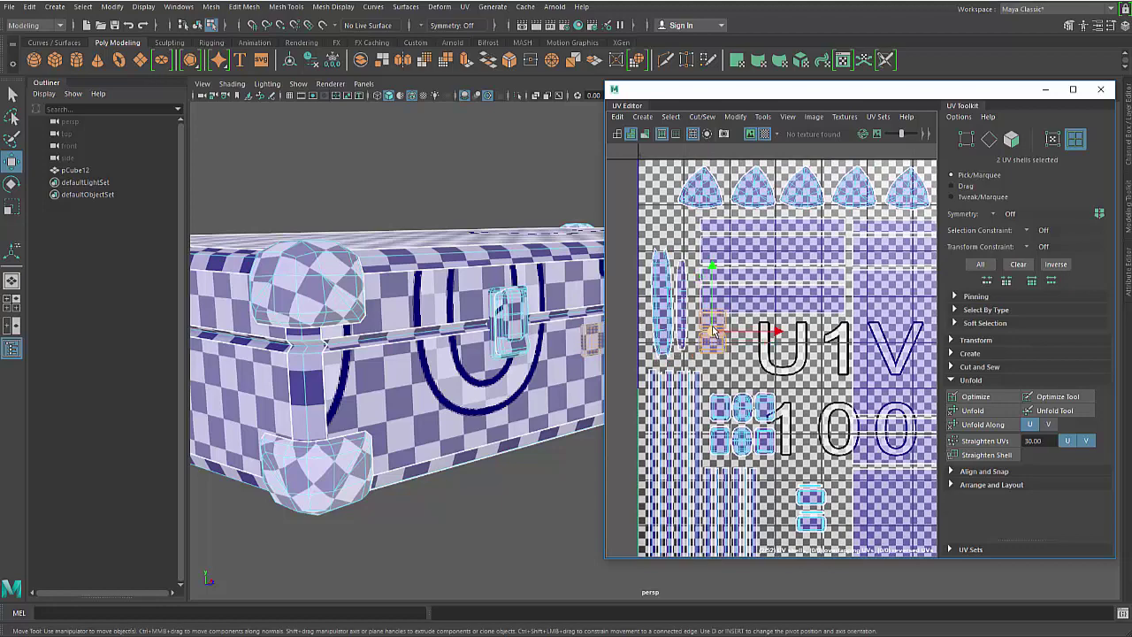
drag(713, 334, 713, 343)
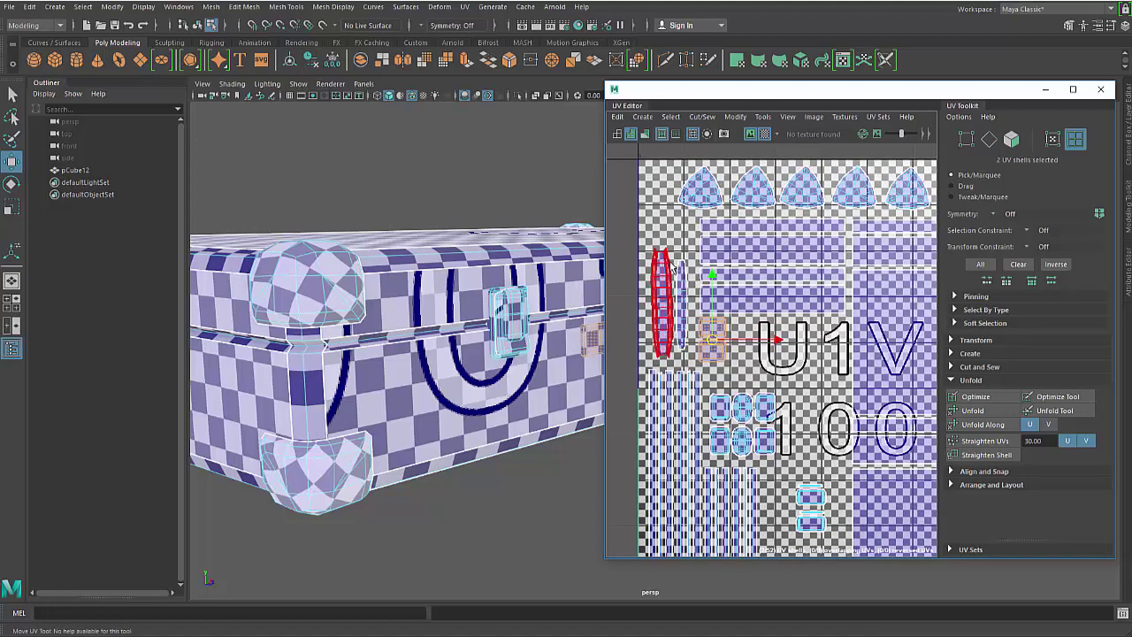
Shift the two small handle UV shells slightly away from the long handle shells and the side panels.
scroll(713, 339, down, 3)
alt+middle_drag(712, 330, 726, 326)
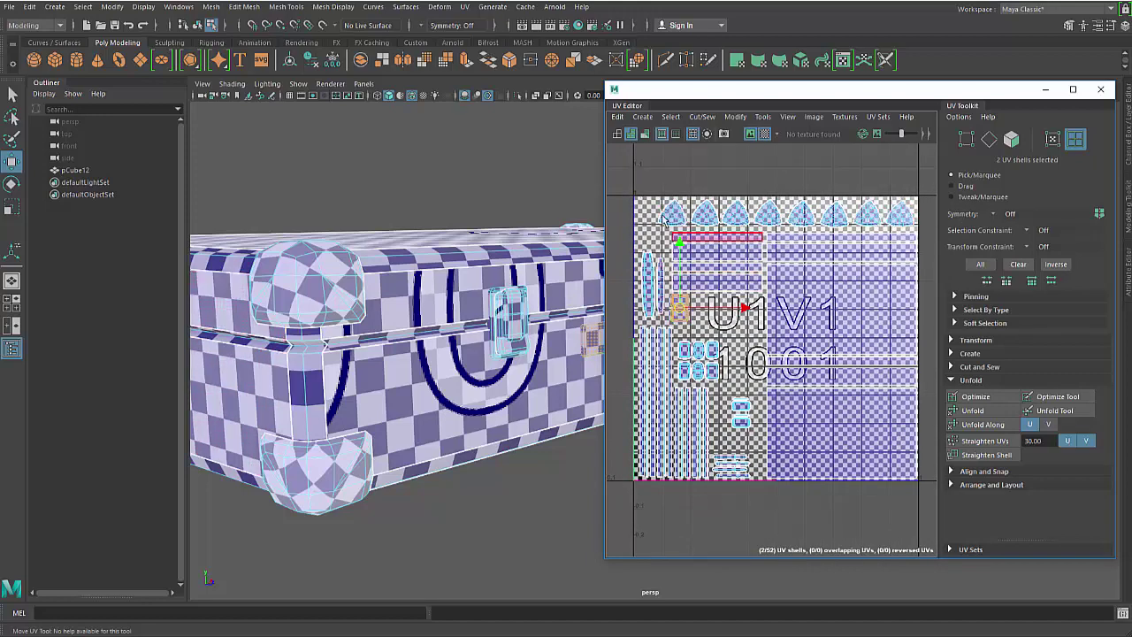
alt+middle_drag(698, 321, 693, 327)
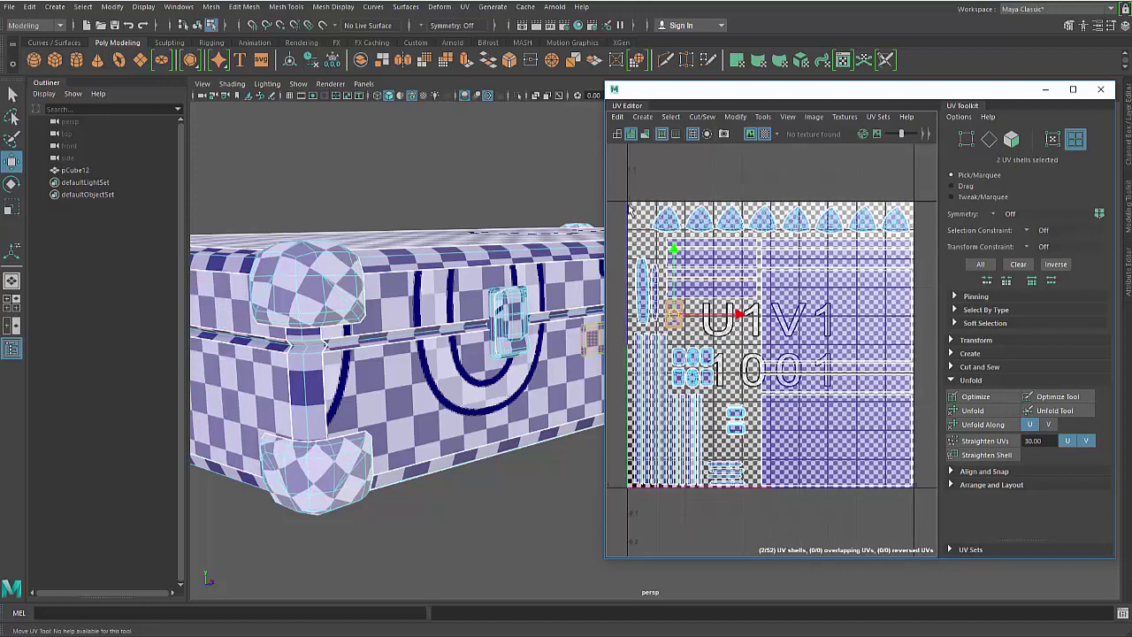
scroll(650, 269, up, 4)
alt+middle_drag(641, 263, 687, 276)
scroll(738, 349, up, 3)
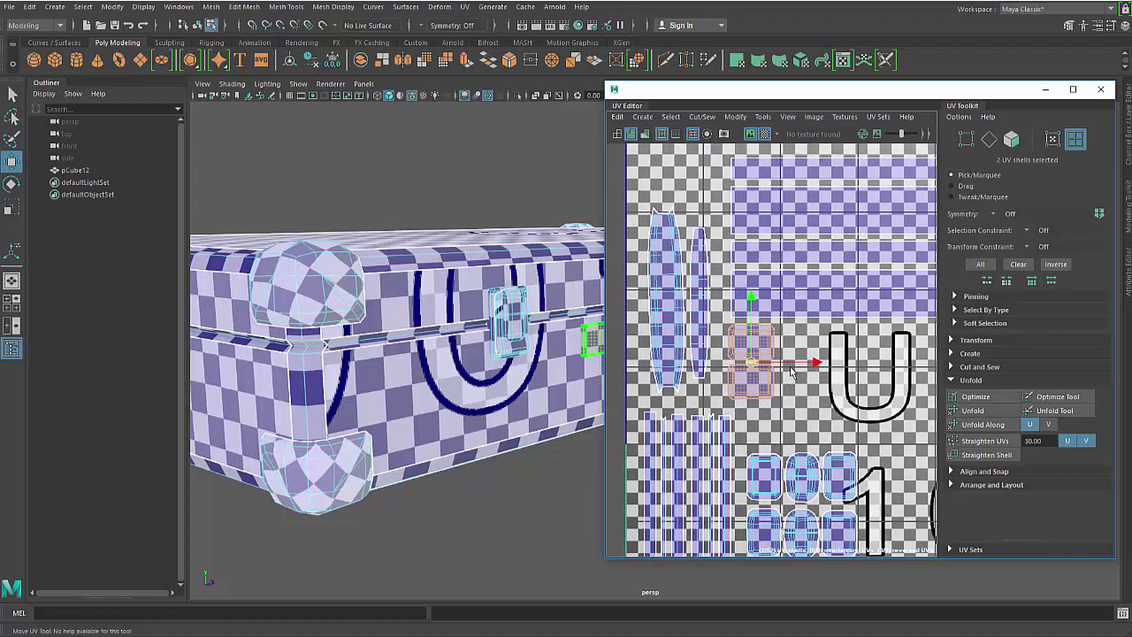
drag(739, 395, 777, 382)
scroll(617, 288, down, 4)
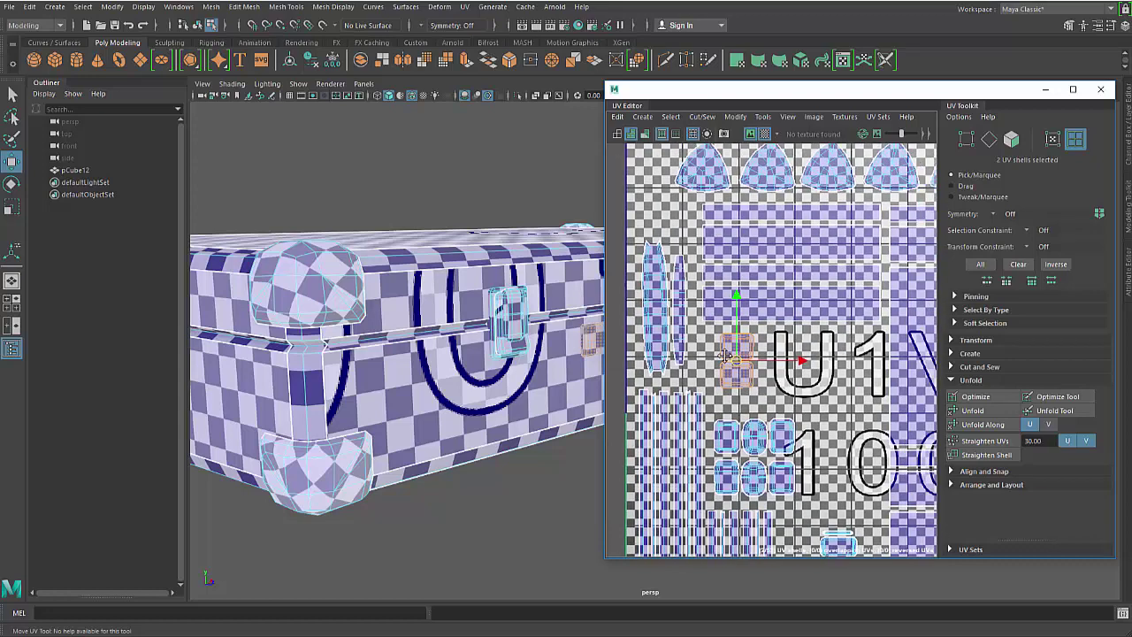
Enlarge the two long handle UV shells slightly and raise them to clear the tops of the tall trim strips.
click(679, 330)
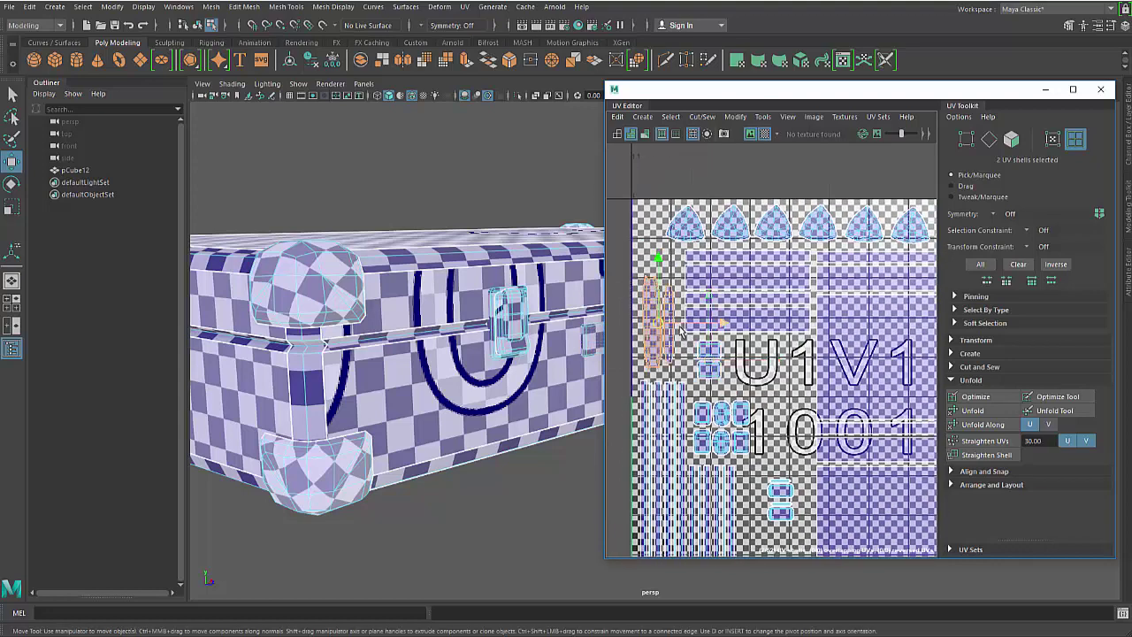
key(r)
drag(660, 324, 659, 316)
key(w)
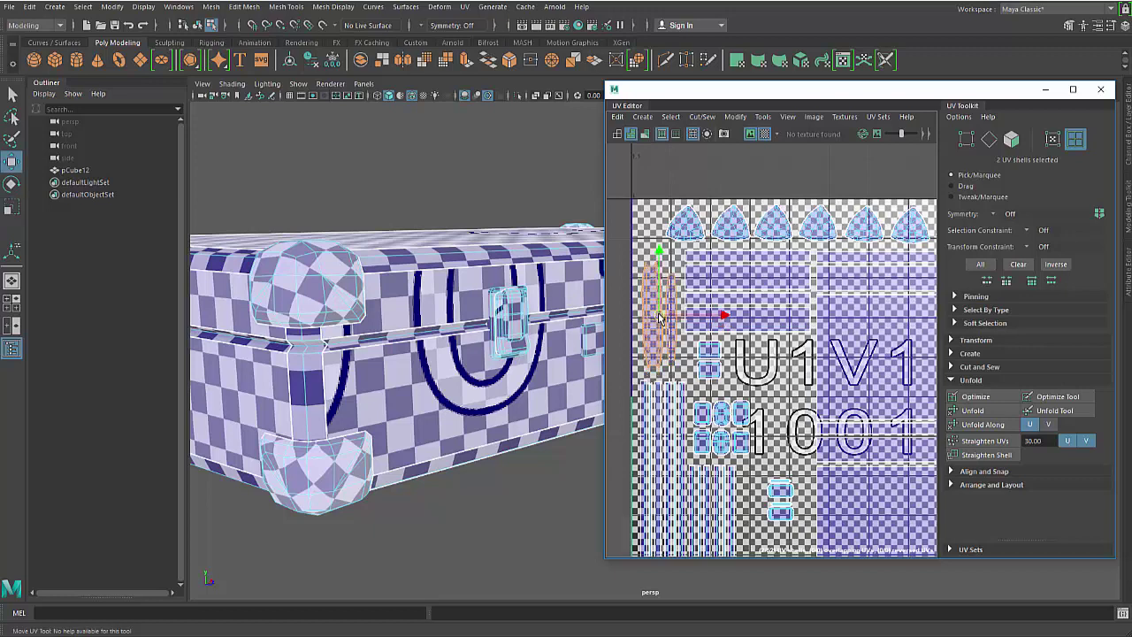
Rearrange the two small handle UV shells side by side in a row between the side panels and the latch shells.
click(709, 359)
key(r)
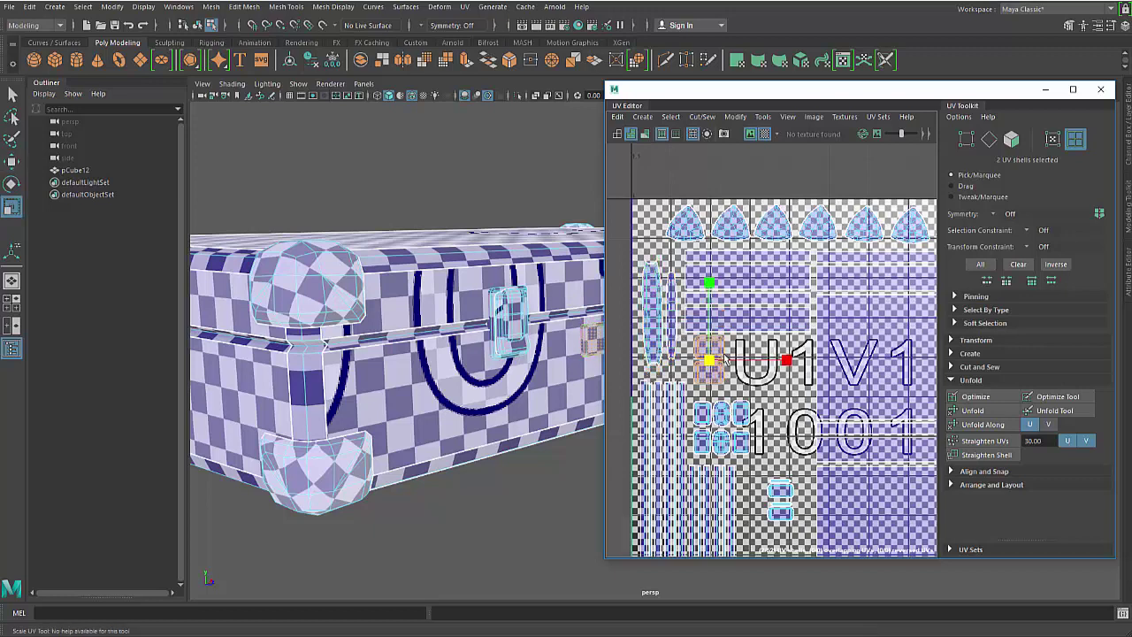
key(w)
mouse_move(725, 358)
mouse_down()
mouse_move(712, 369)
mouse_move(721, 379)
mouse_up()
click(712, 381)
drag(721, 380, 746, 354)
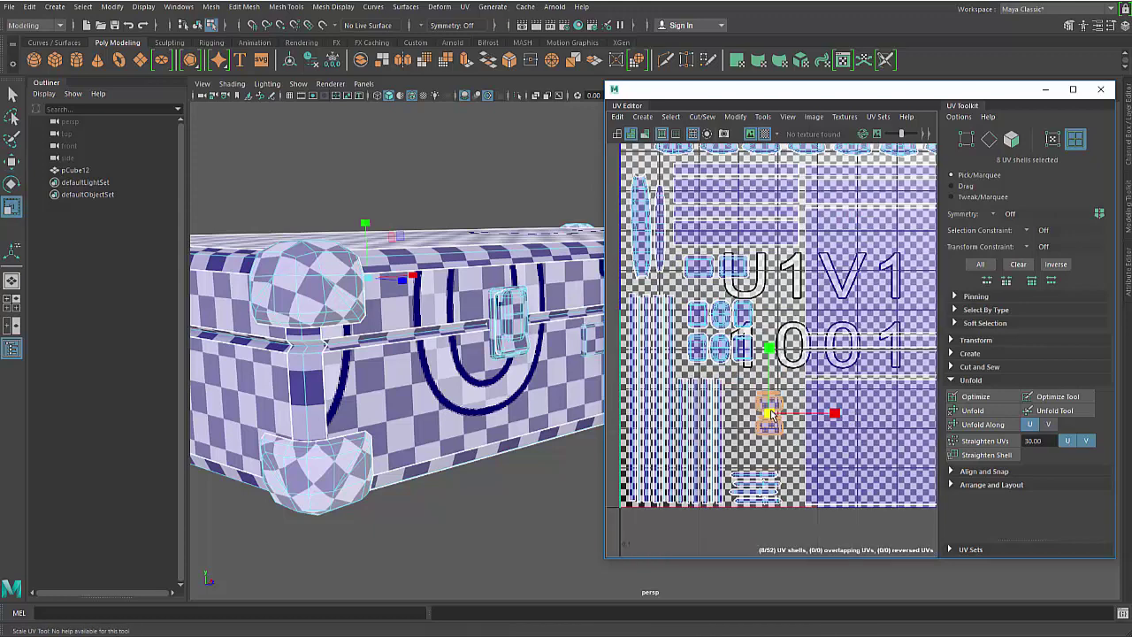
Enlarge the eight small stacked UV shells and place them between the shorter trim strips and the large lower panel.
mouse_move(771, 414)
mouse_down()
mouse_move(814, 390)
mouse_move(756, 425)
mouse_up()
key(w)
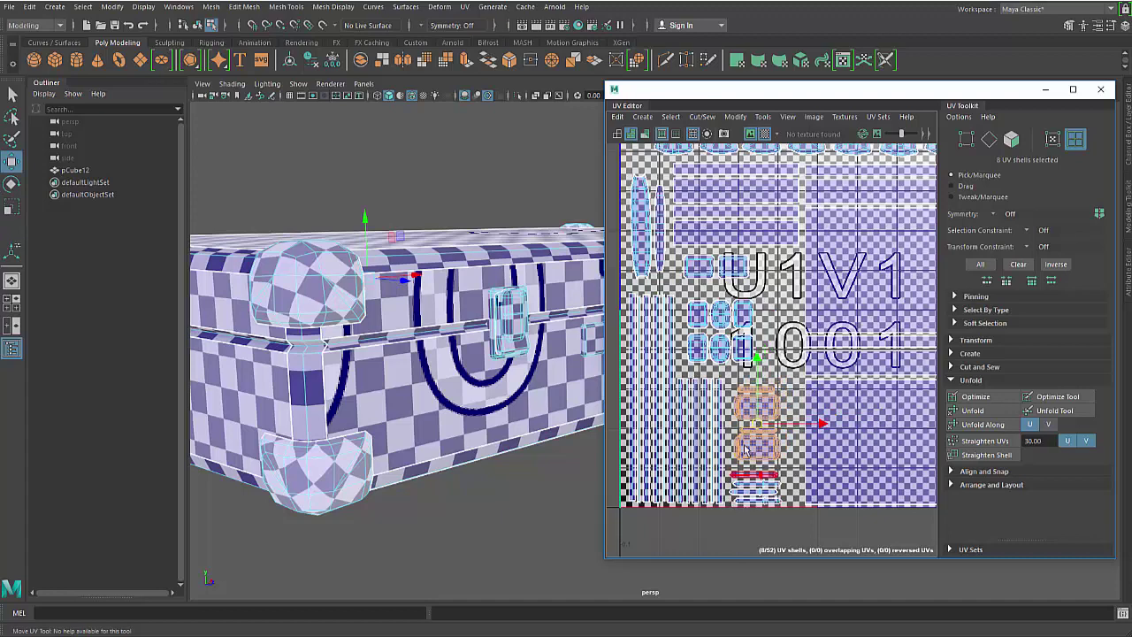
alt+middle_drag(745, 450, 748, 491)
alt+right_drag(748, 492, 750, 439)
alt+middle_drag(750, 440, 737, 435)
drag(749, 449, 762, 438)
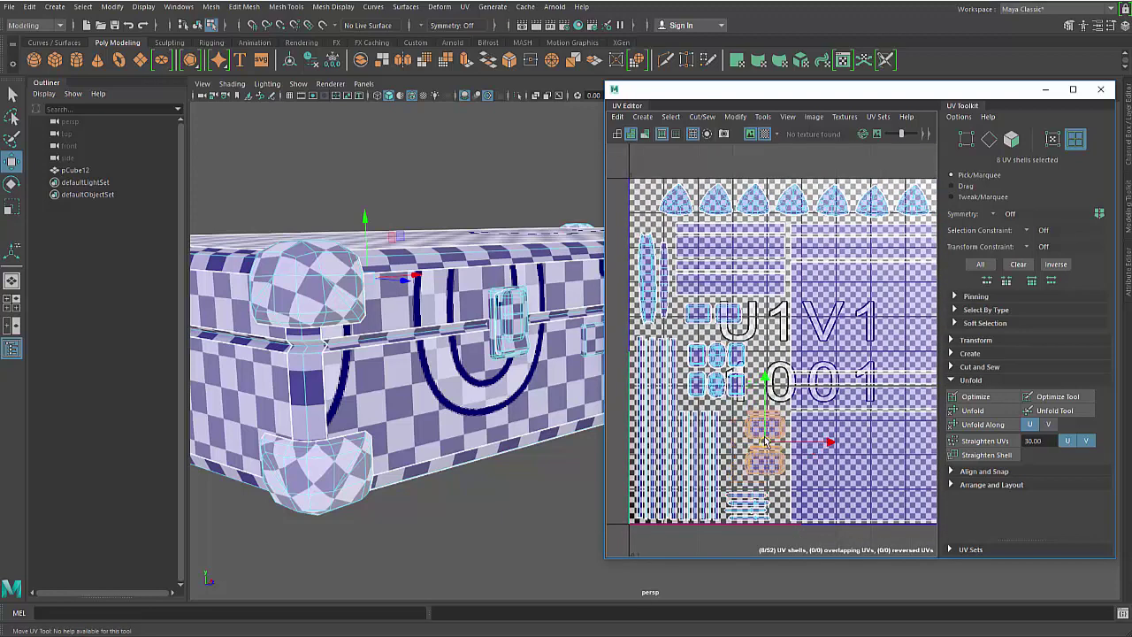
Select the six latch UV shells above the shorter trim strips.
click(693, 386)
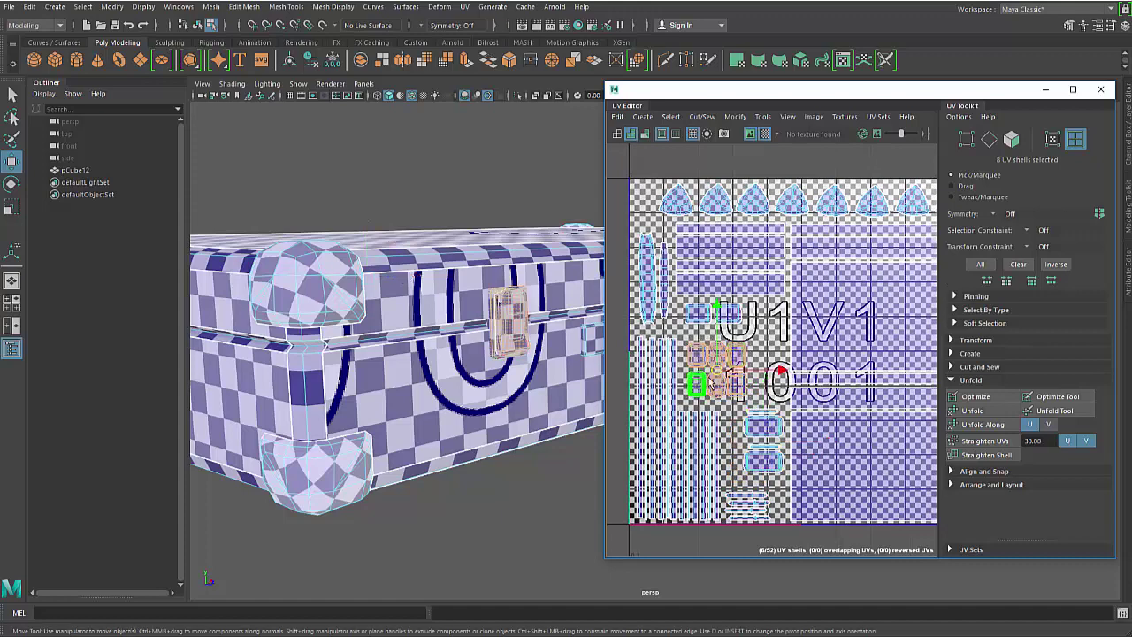